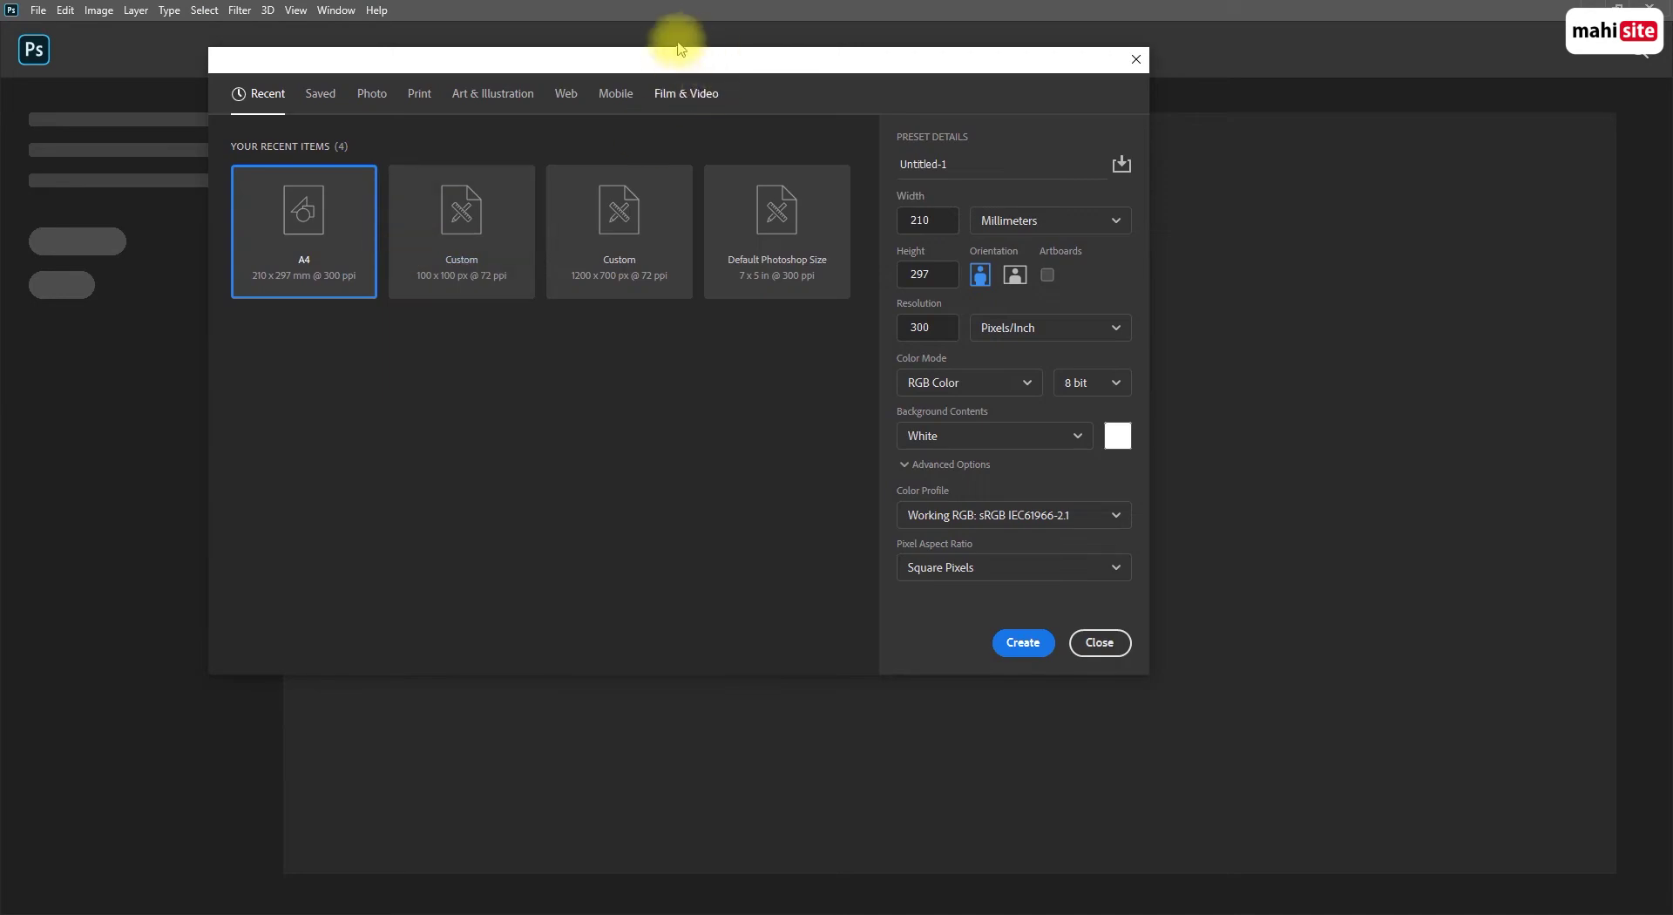
# Examine the blank document presets in the Saved, Photo, Print, and Art & Illustration categories
pyautogui.moveTo(669, 59); pyautogui.dragTo(767, 152)
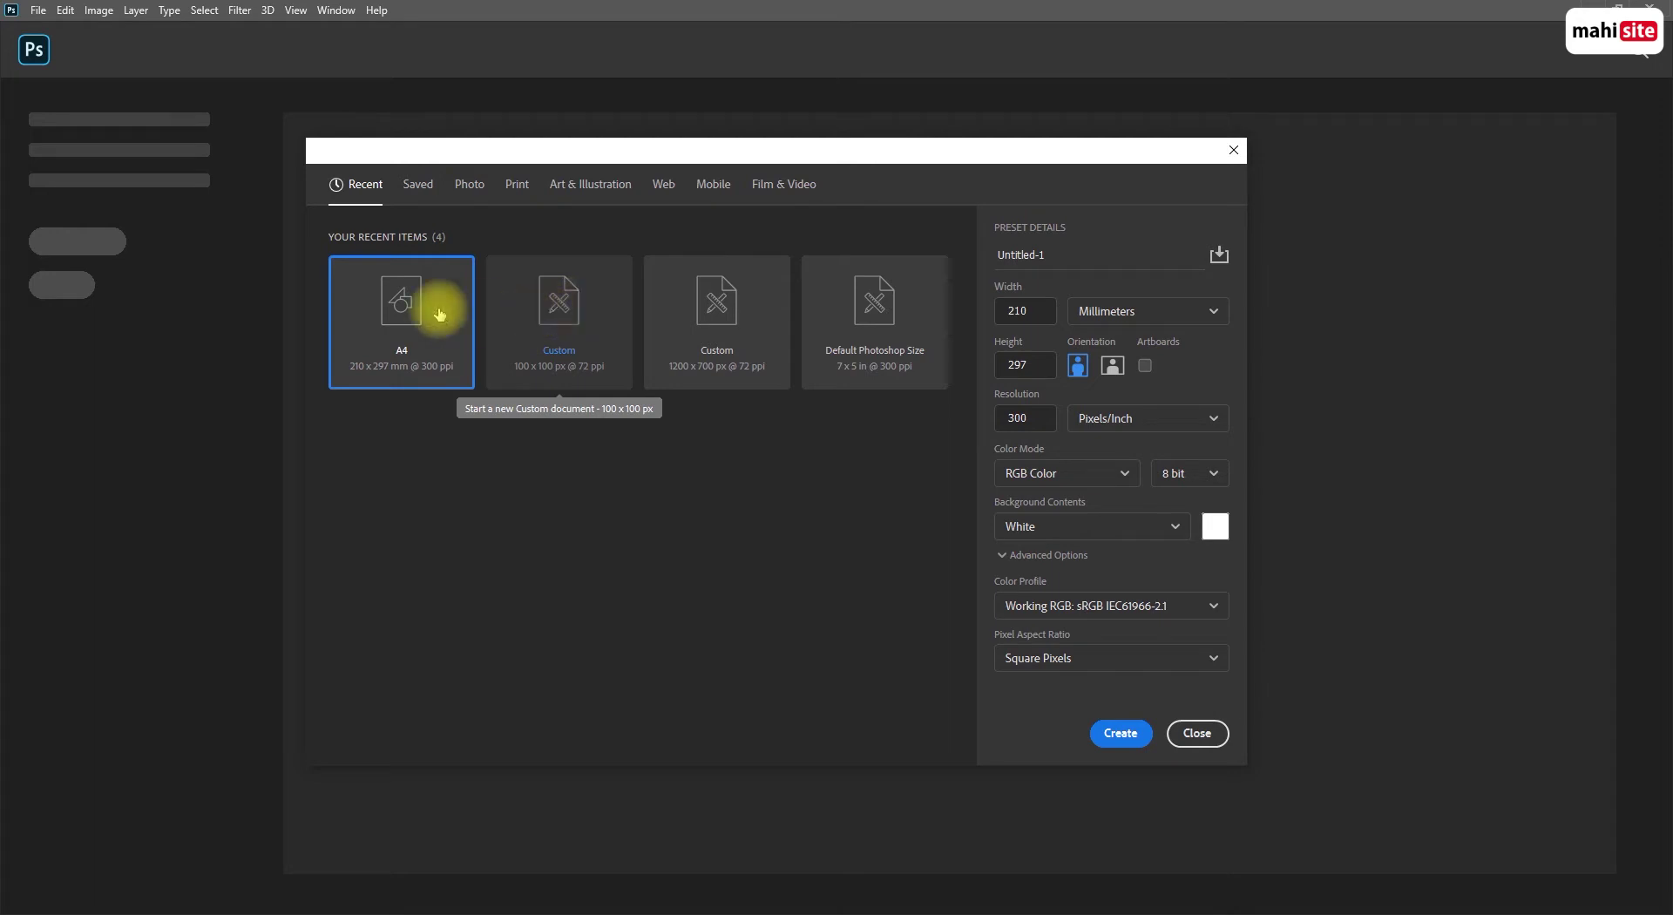
pyautogui.click(415, 190)
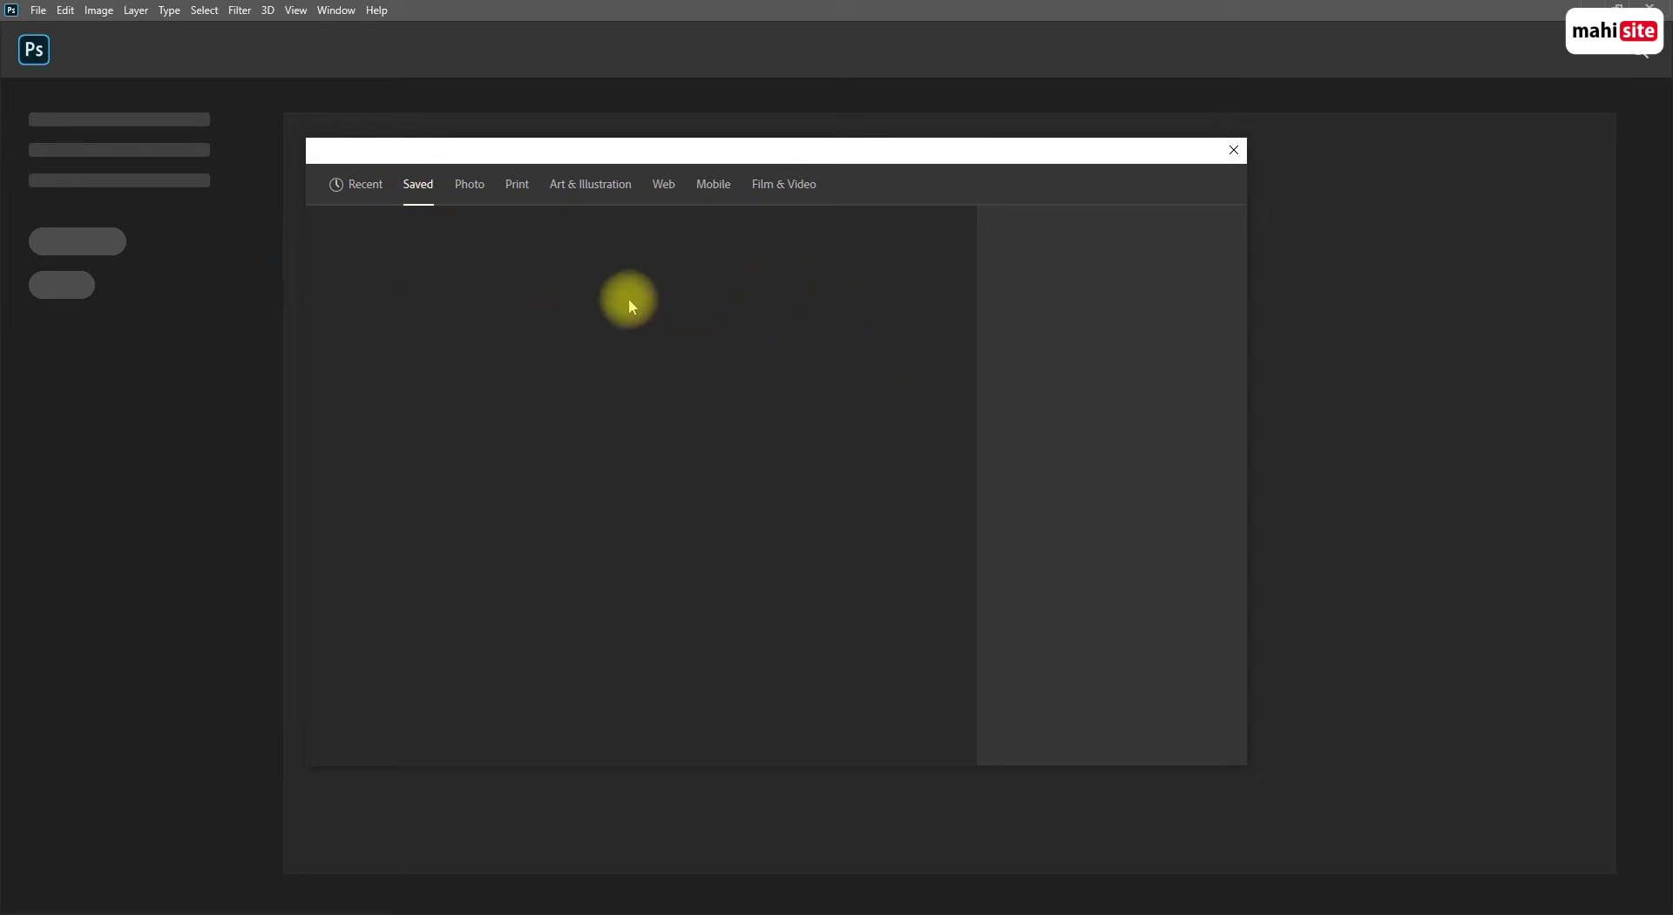
pyautogui.click(467, 195)
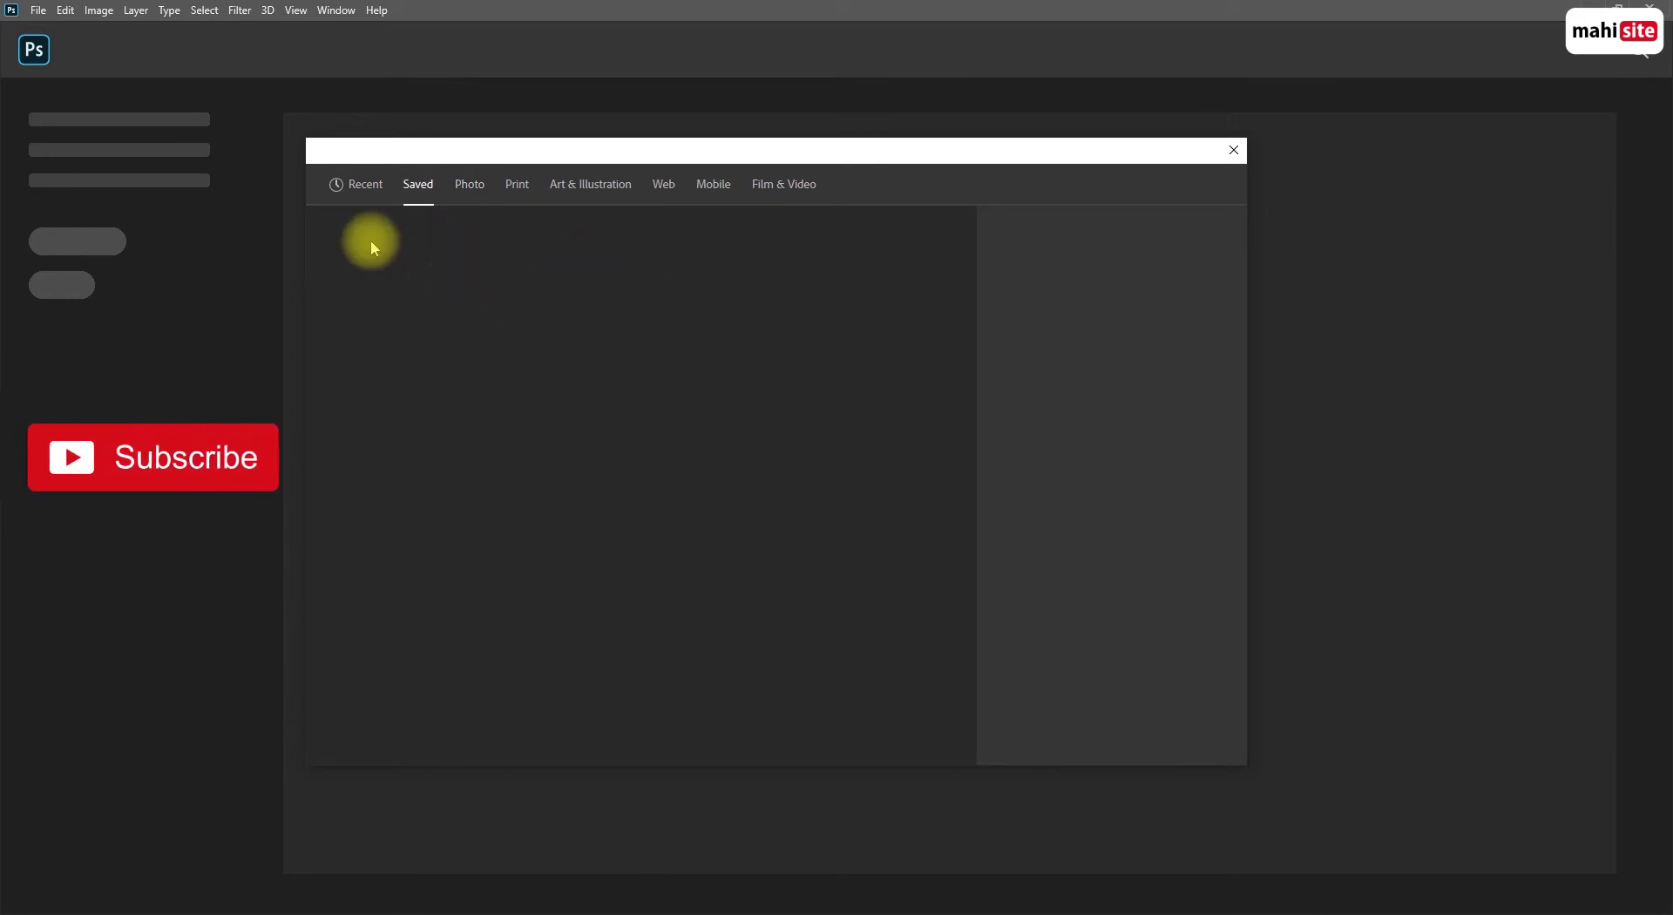
pyautogui.click(466, 194)
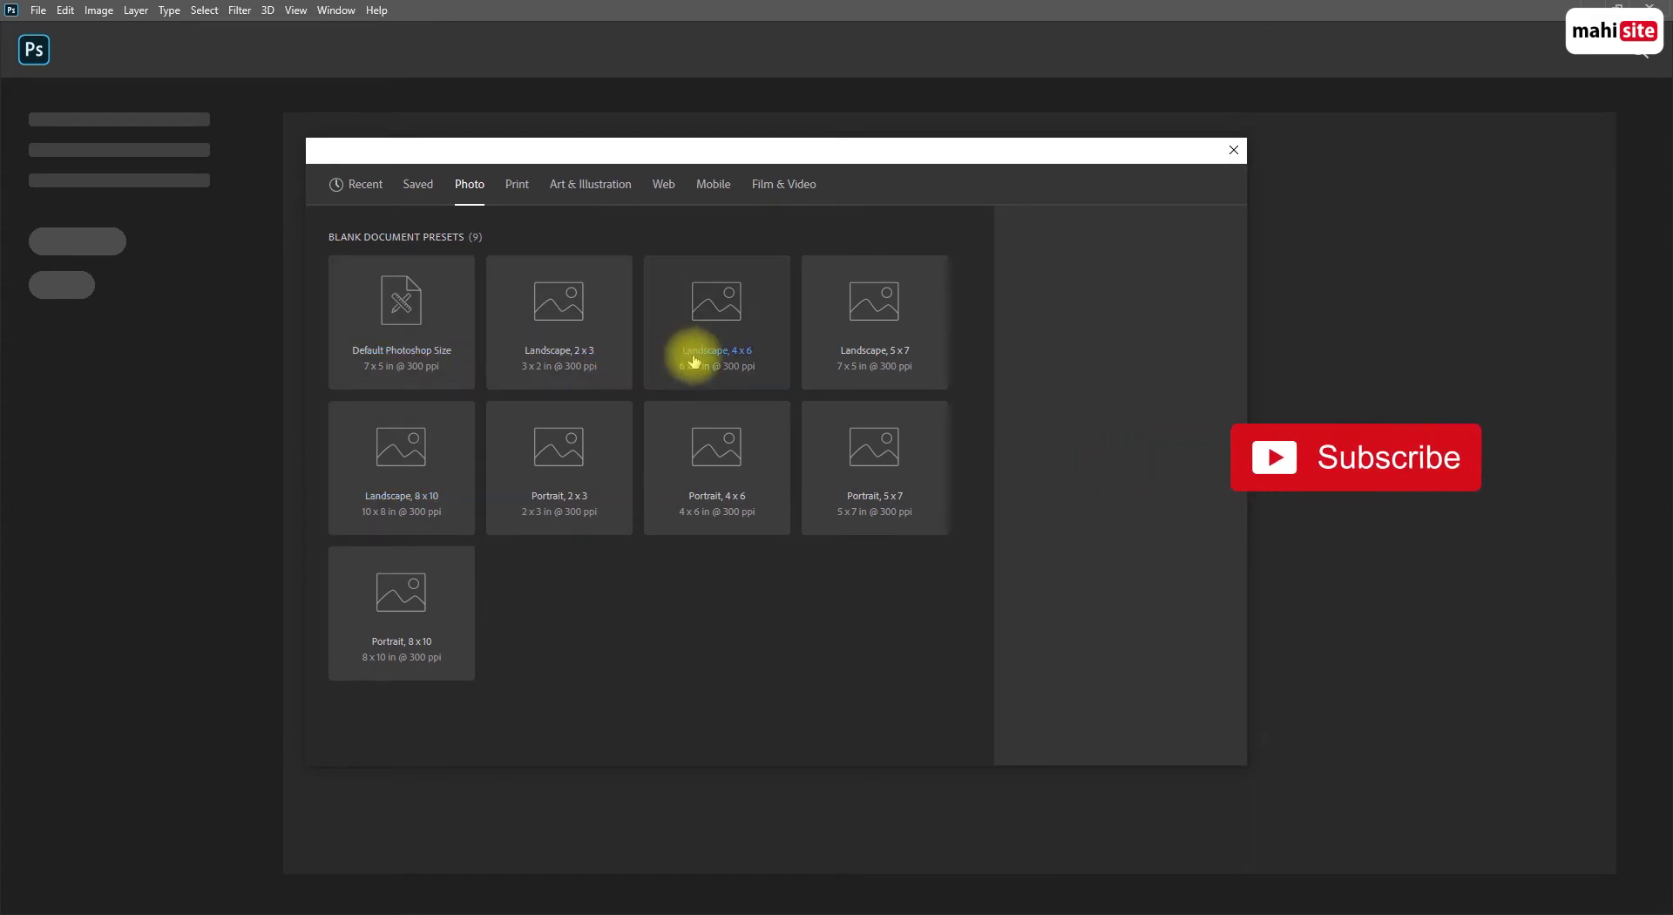
pyautogui.click(516, 184)
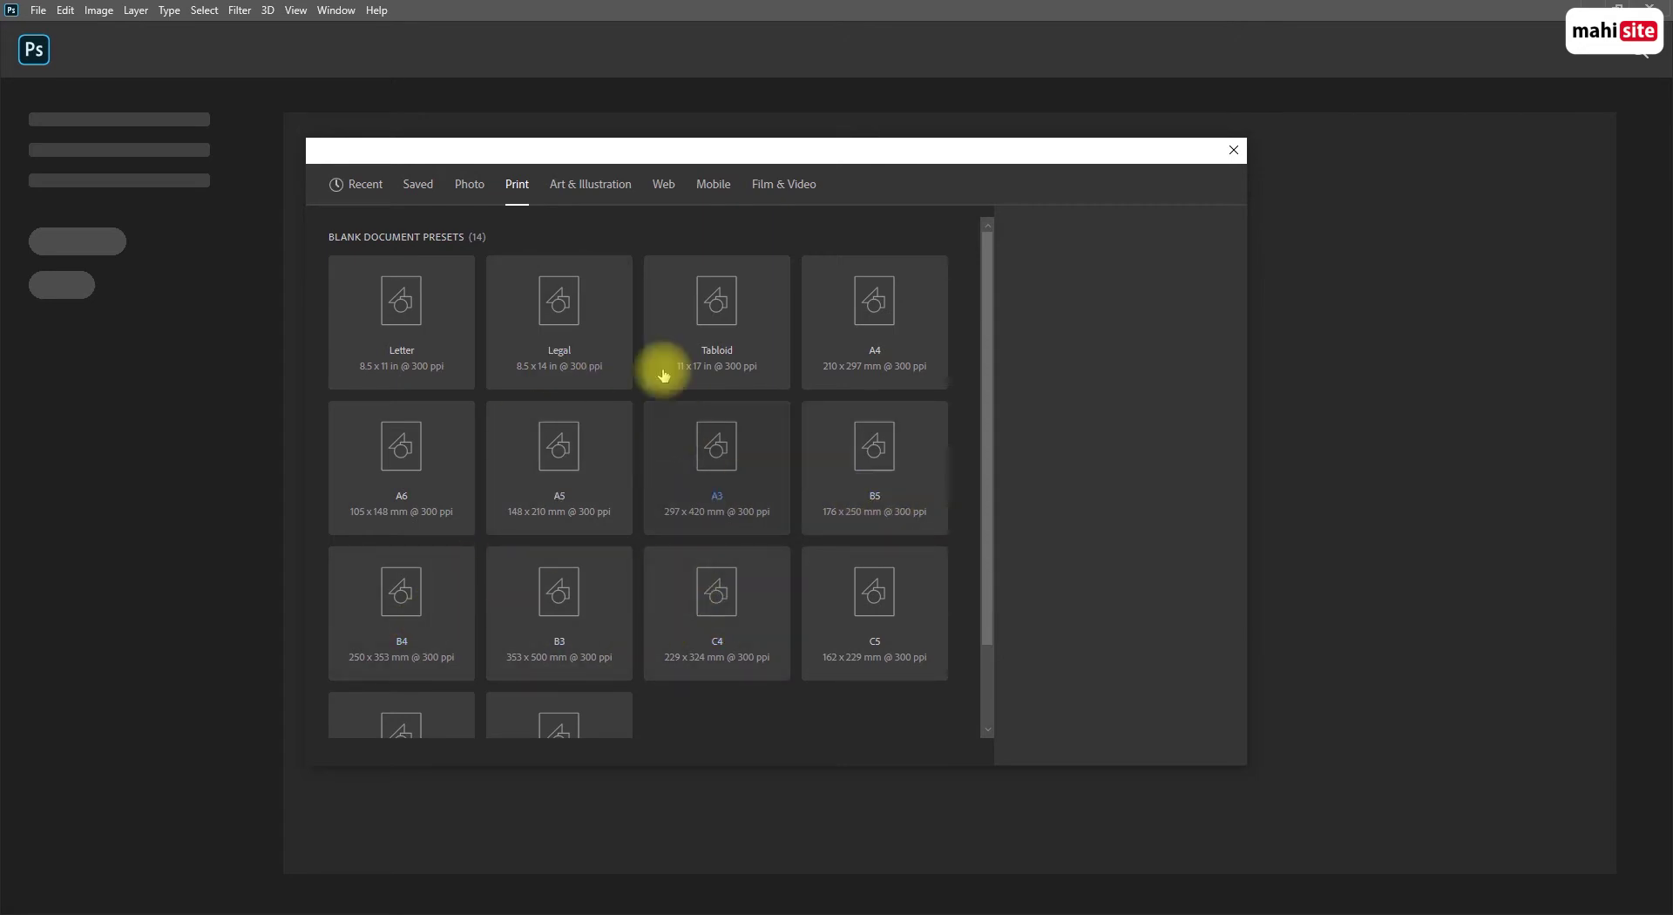
pyautogui.click(581, 183)
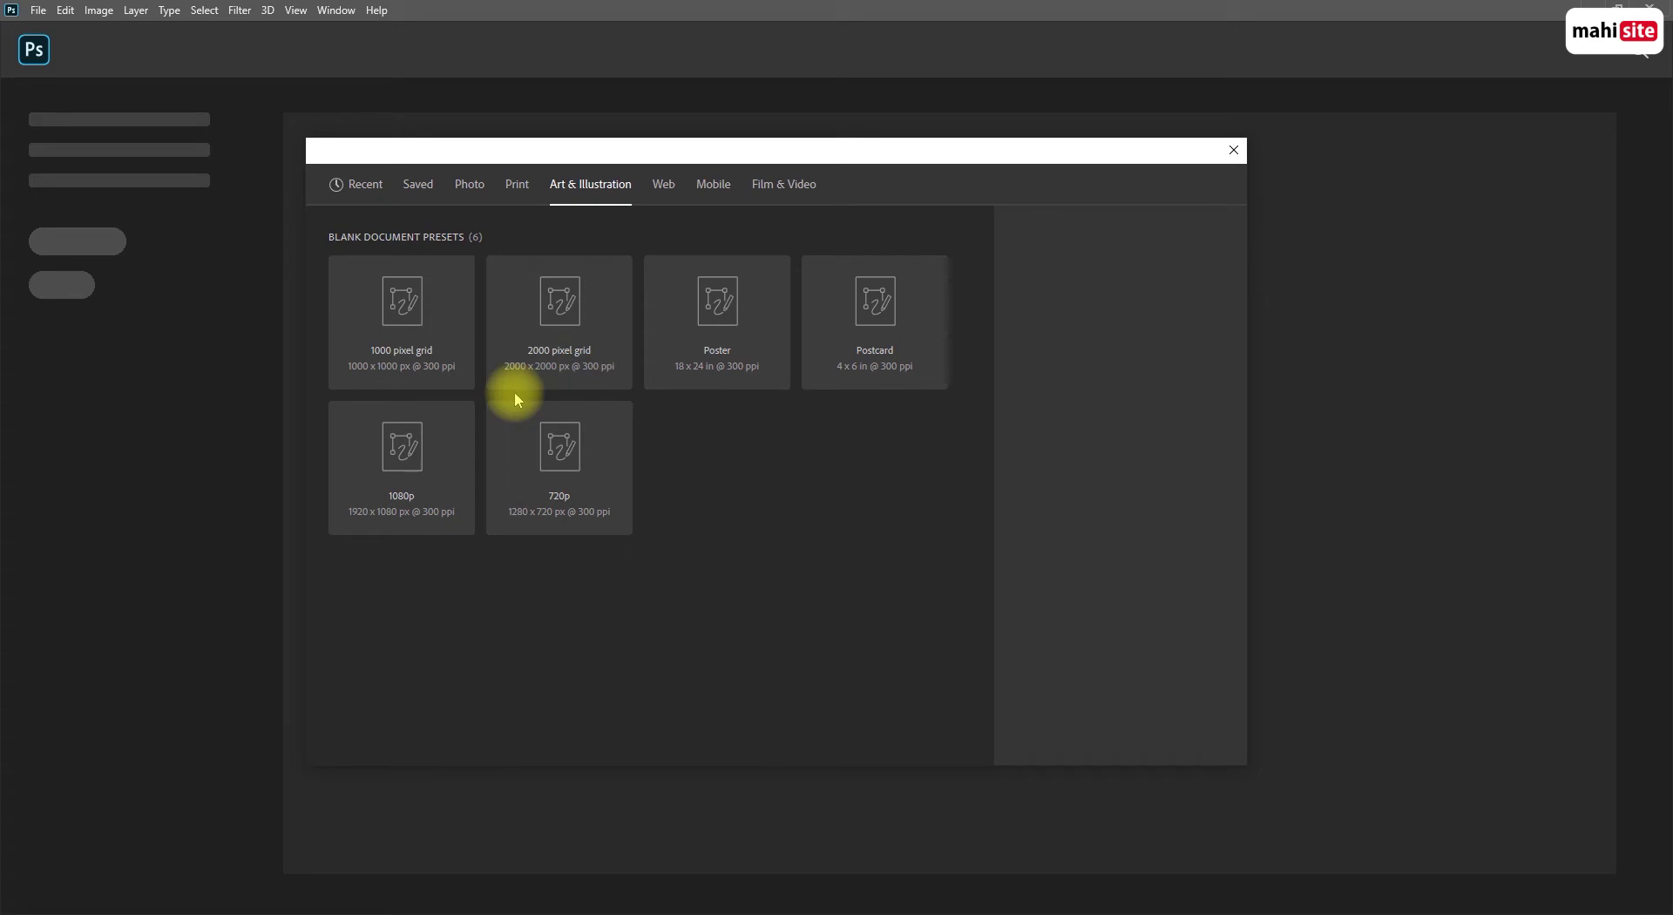
pyautogui.click(662, 188)
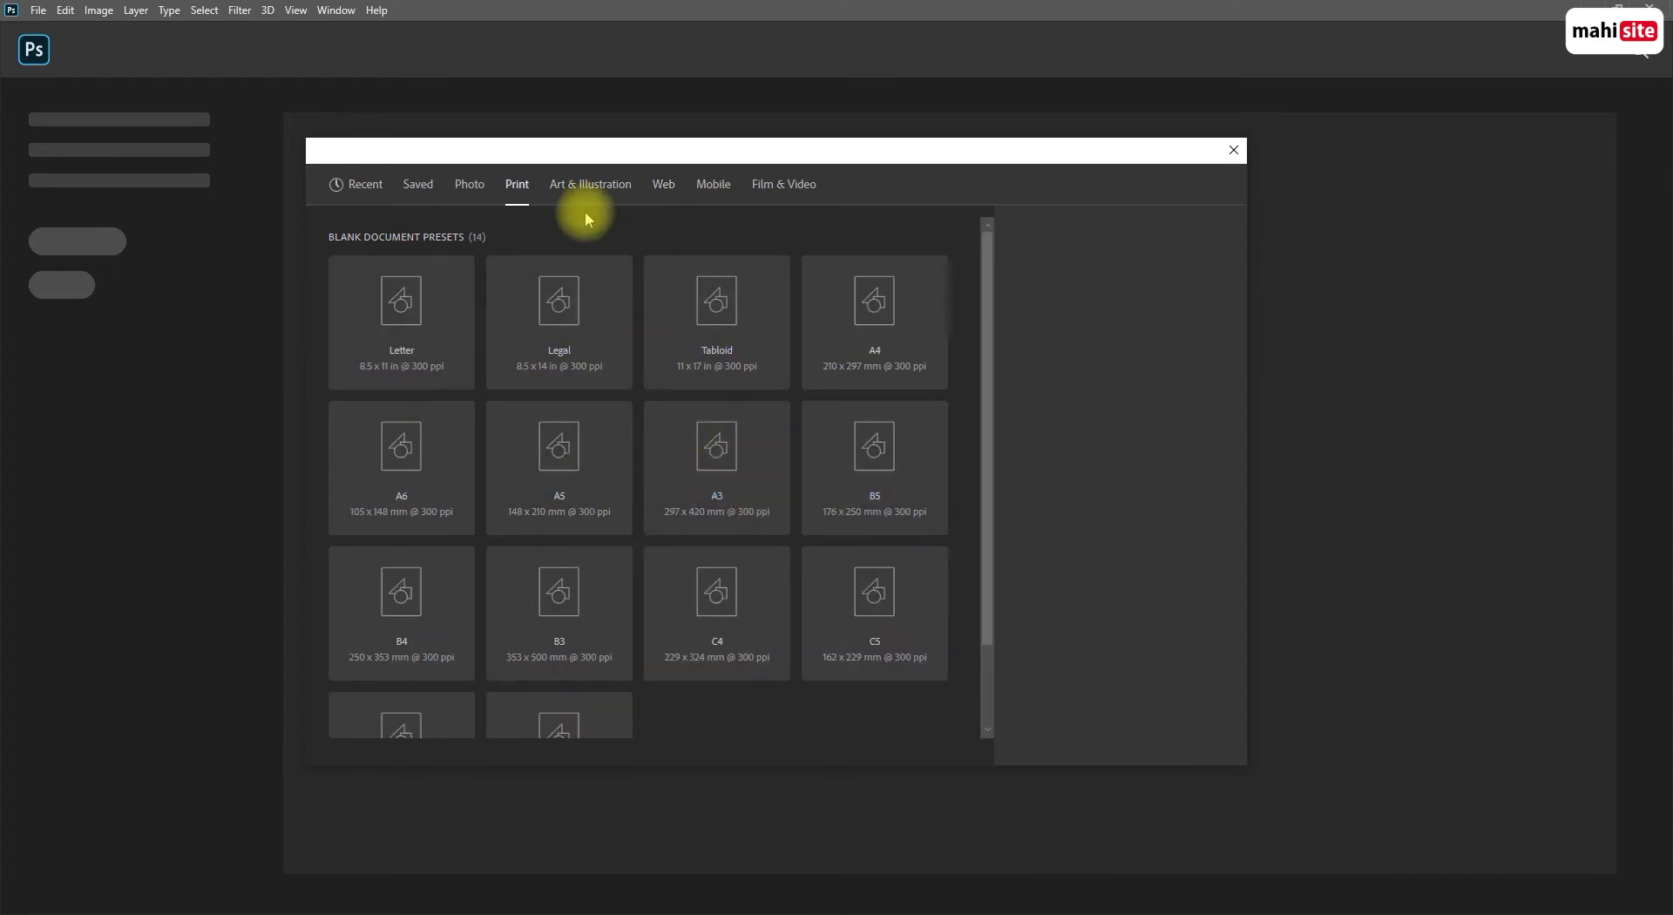
pyautogui.click(578, 181)
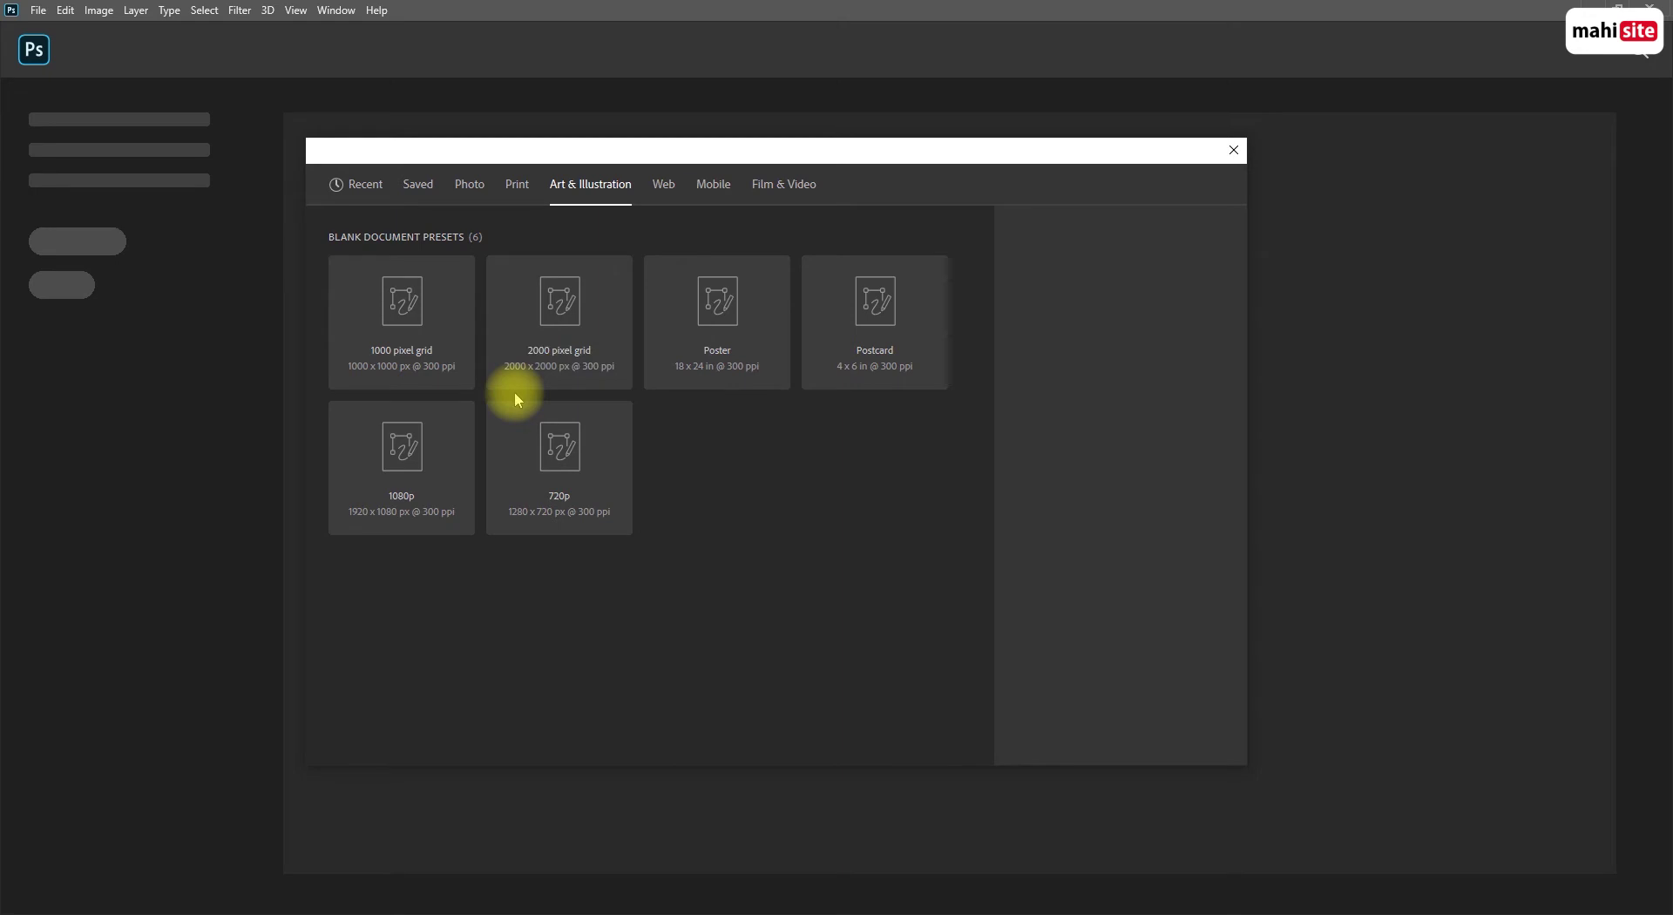
pyautogui.click(567, 378)
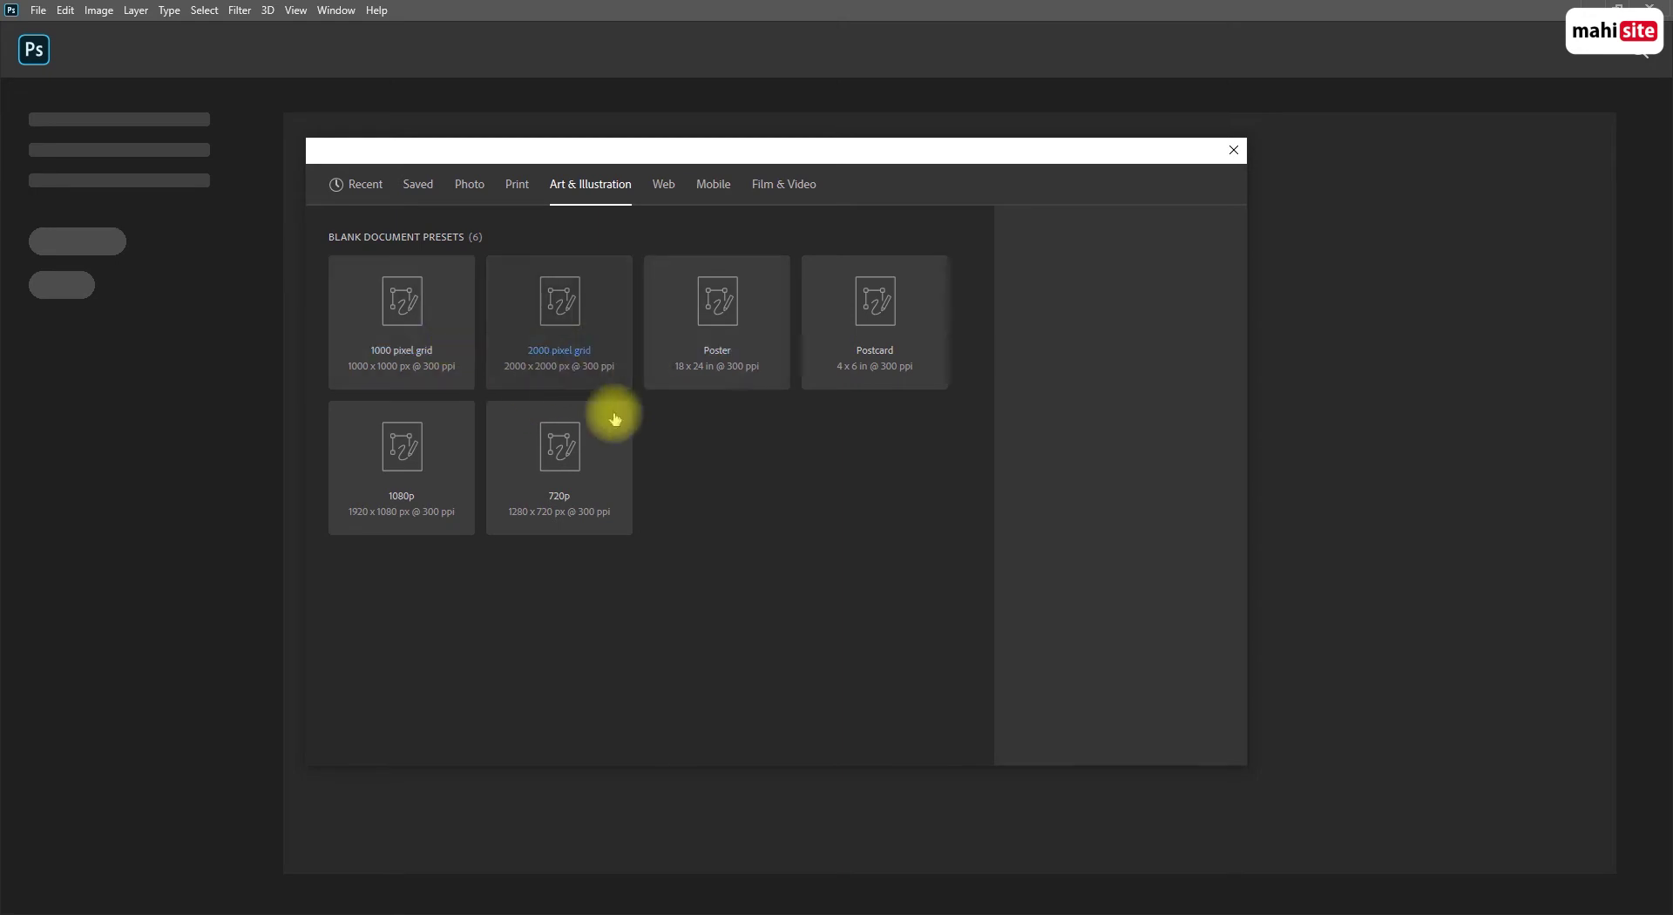
# Examine the blank document presets in the Web, Mobile, and Film & Video categories
pyautogui.click(663, 188)
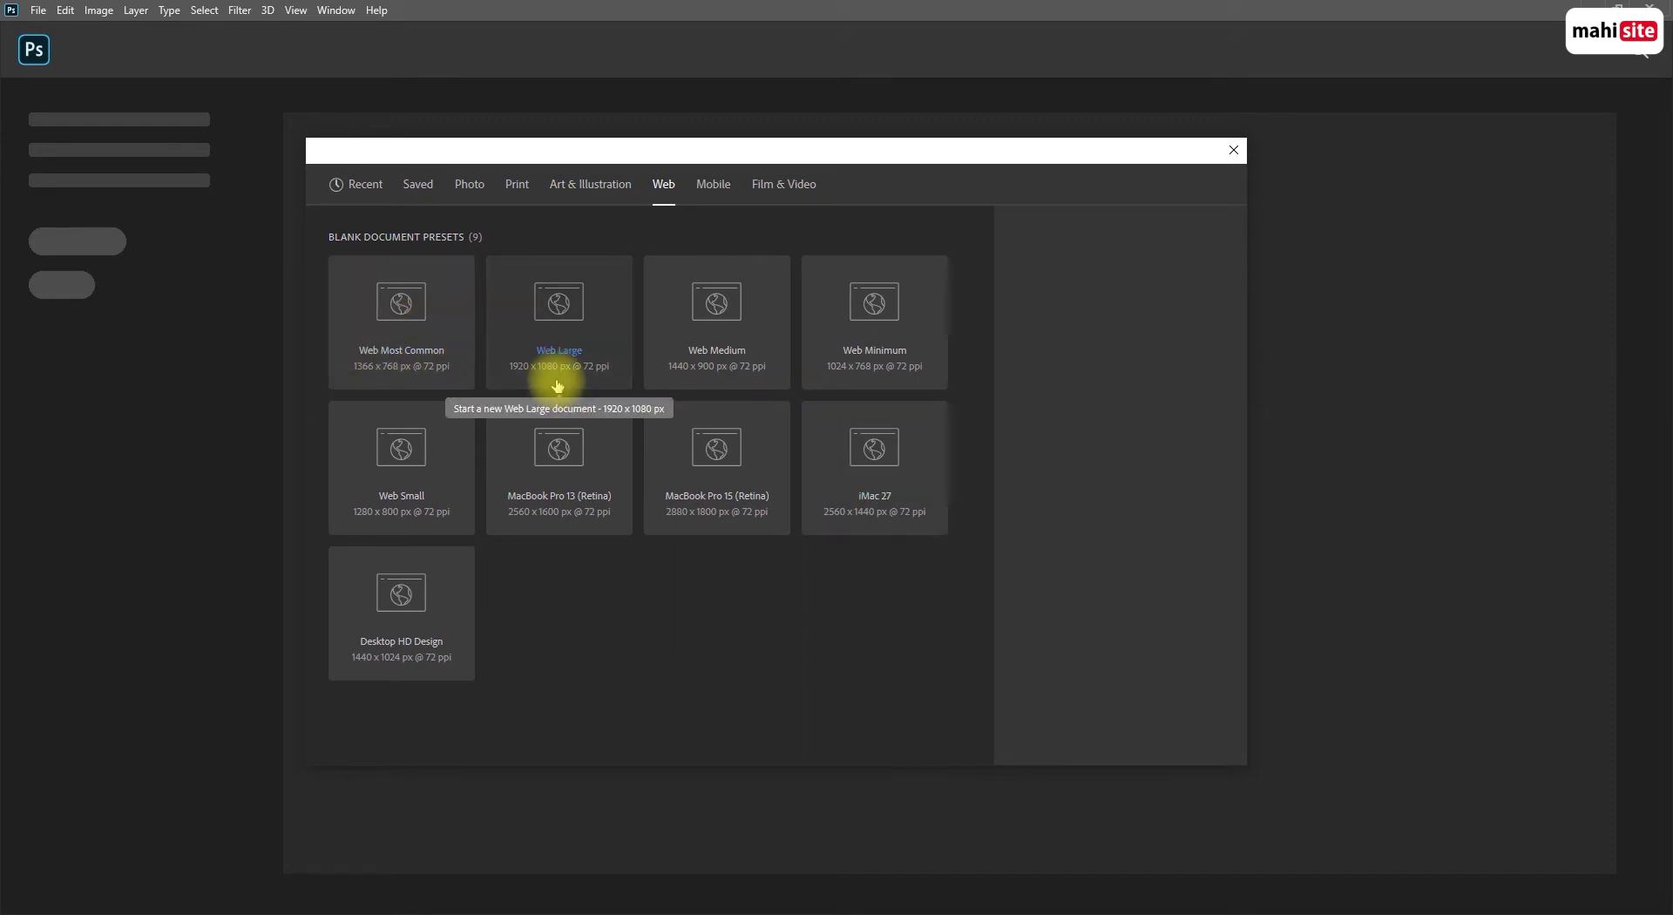
pyautogui.click(711, 186)
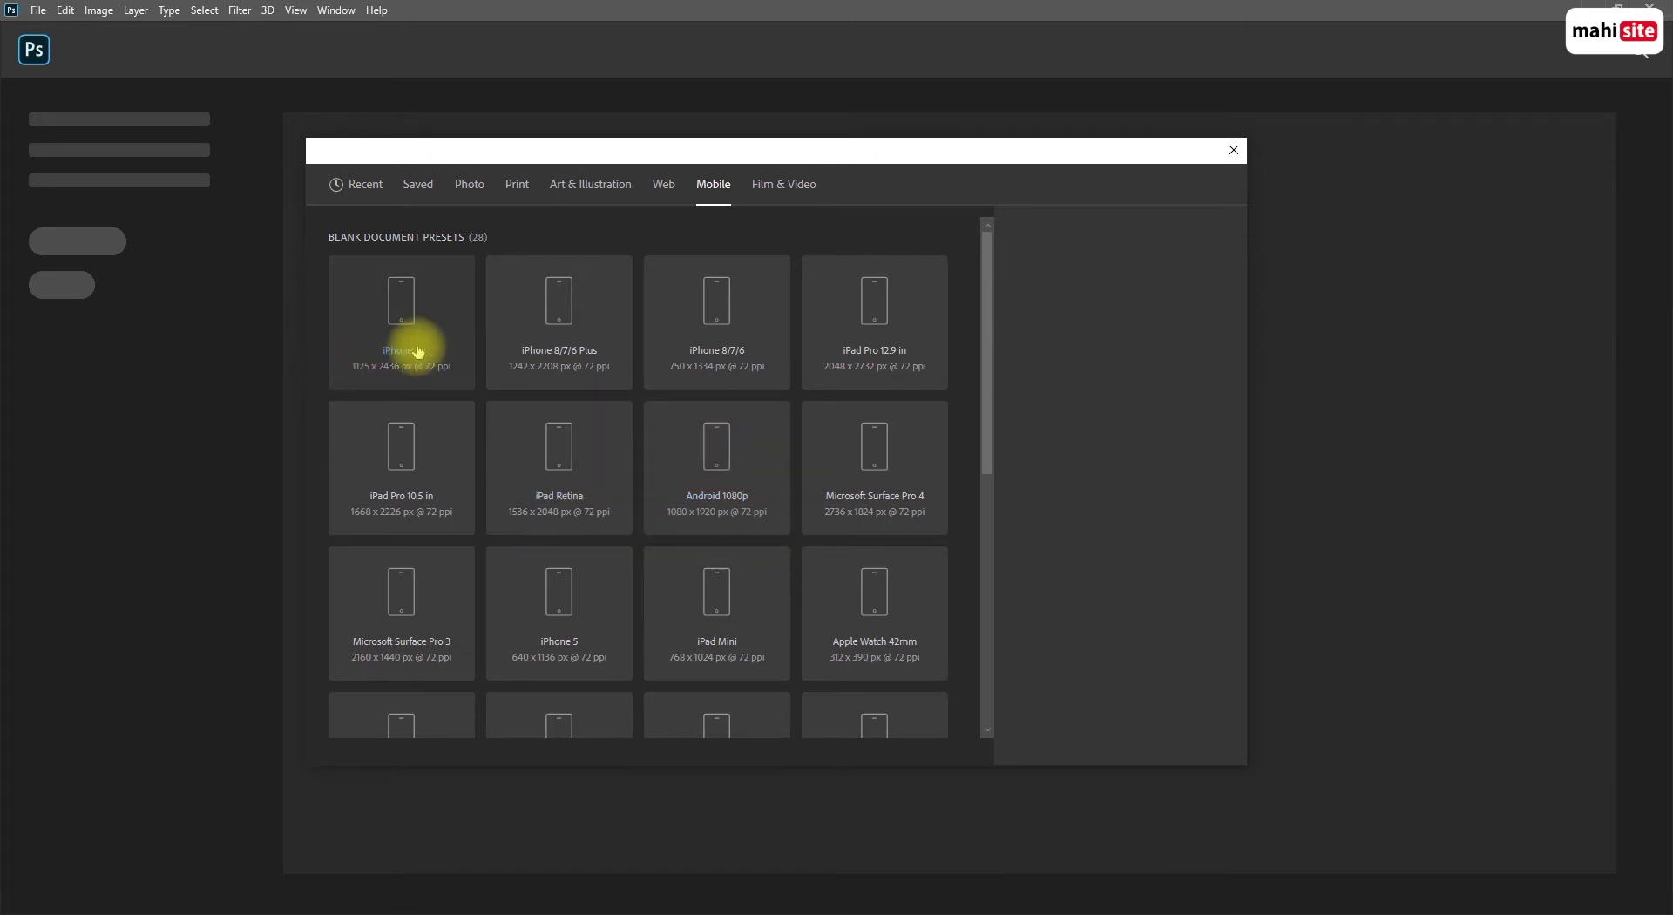
pyautogui.scroll(-5, 639, 501)
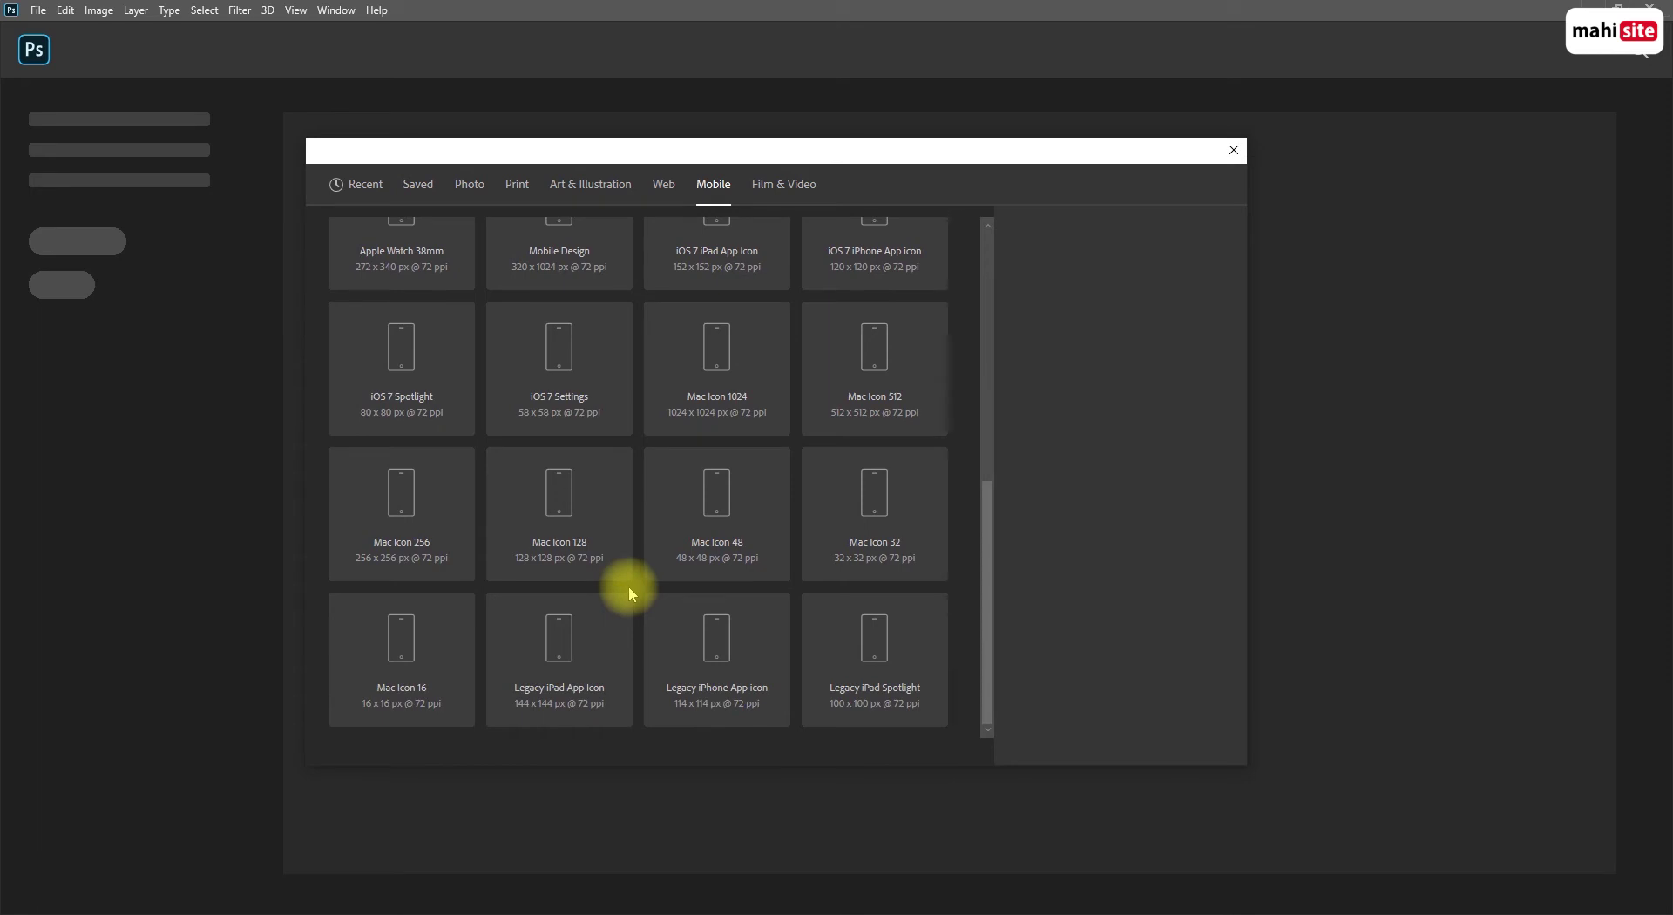
pyautogui.scroll(5, 629, 585)
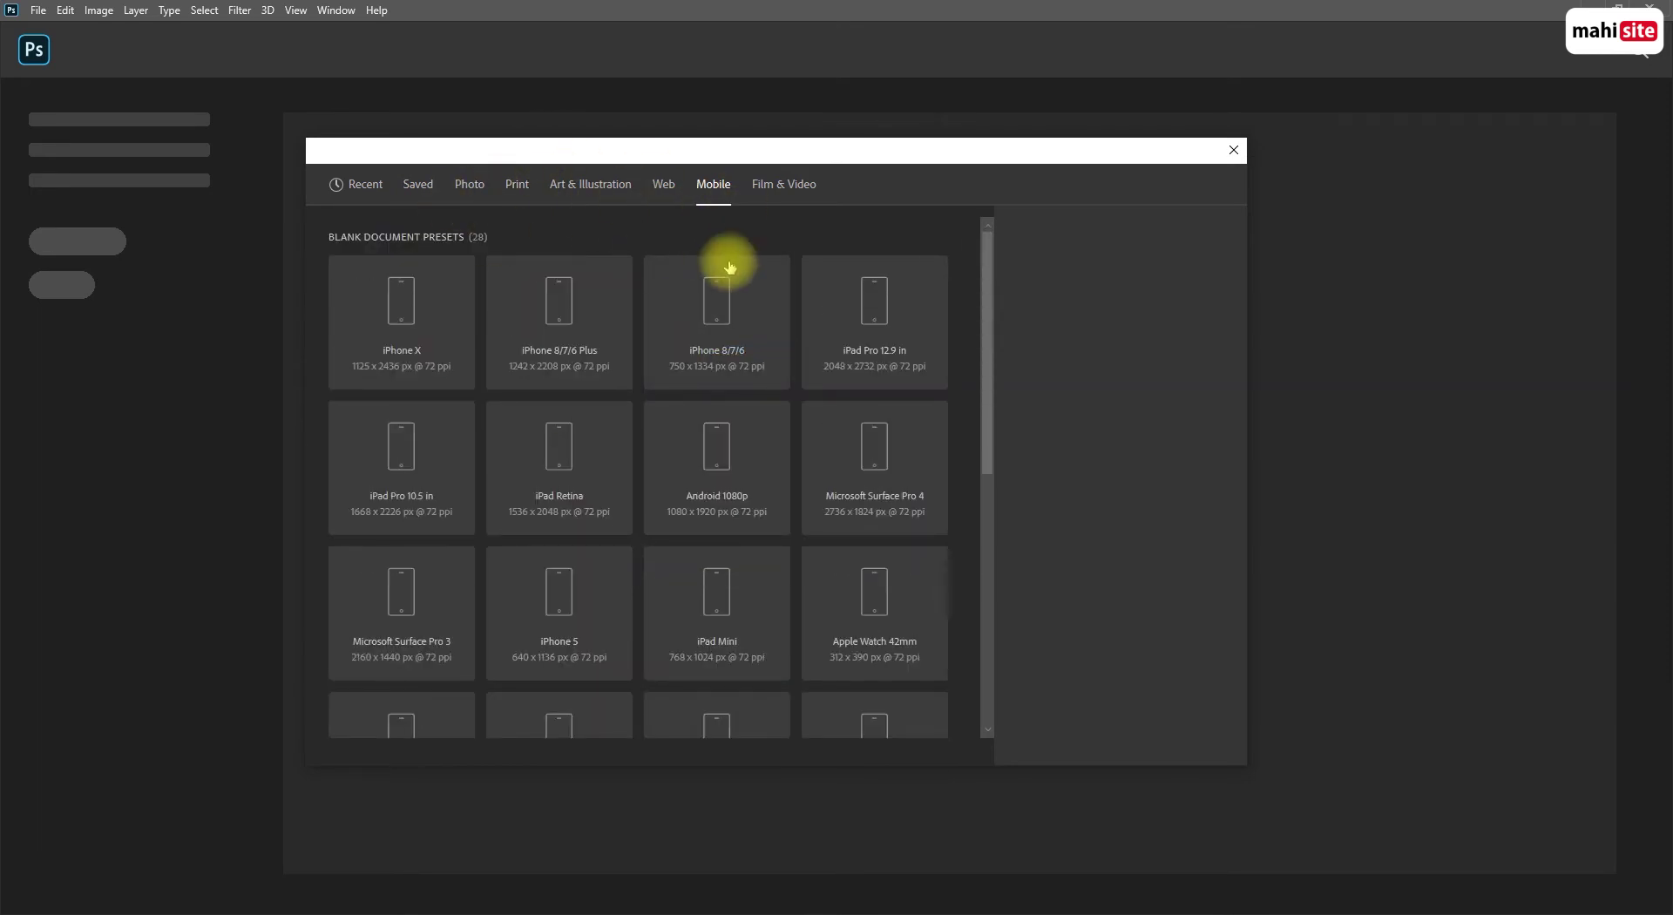
pyautogui.click(781, 186)
pyautogui.click(778, 184)
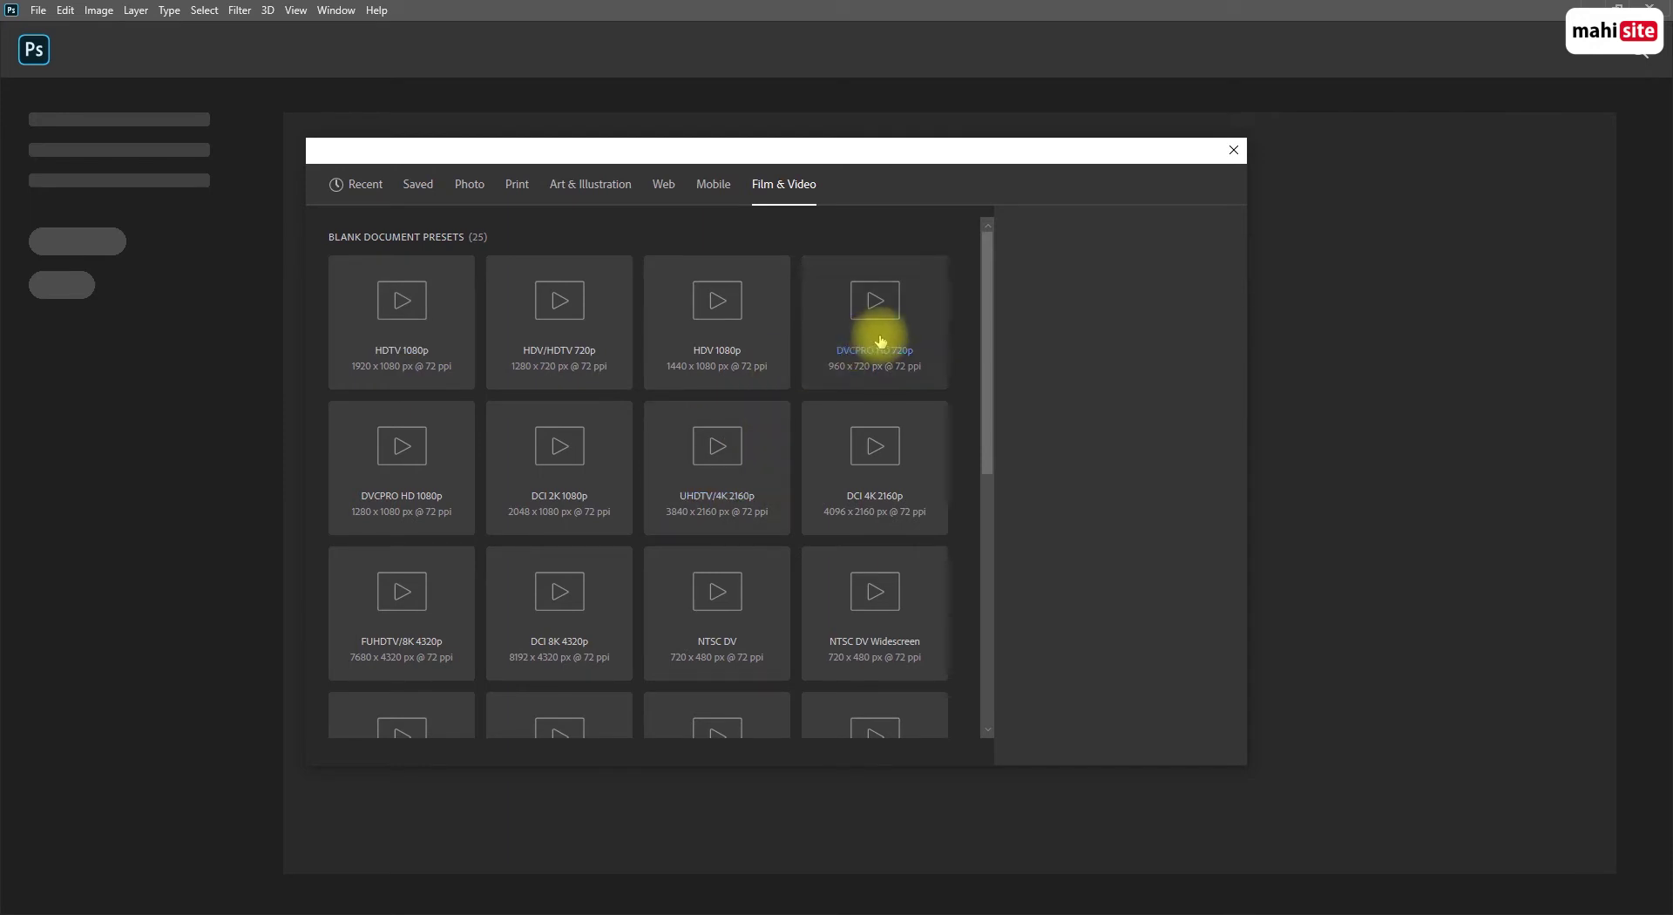
pyautogui.scroll(-2, 562, 483)
pyautogui.scroll(3, 644, 514)
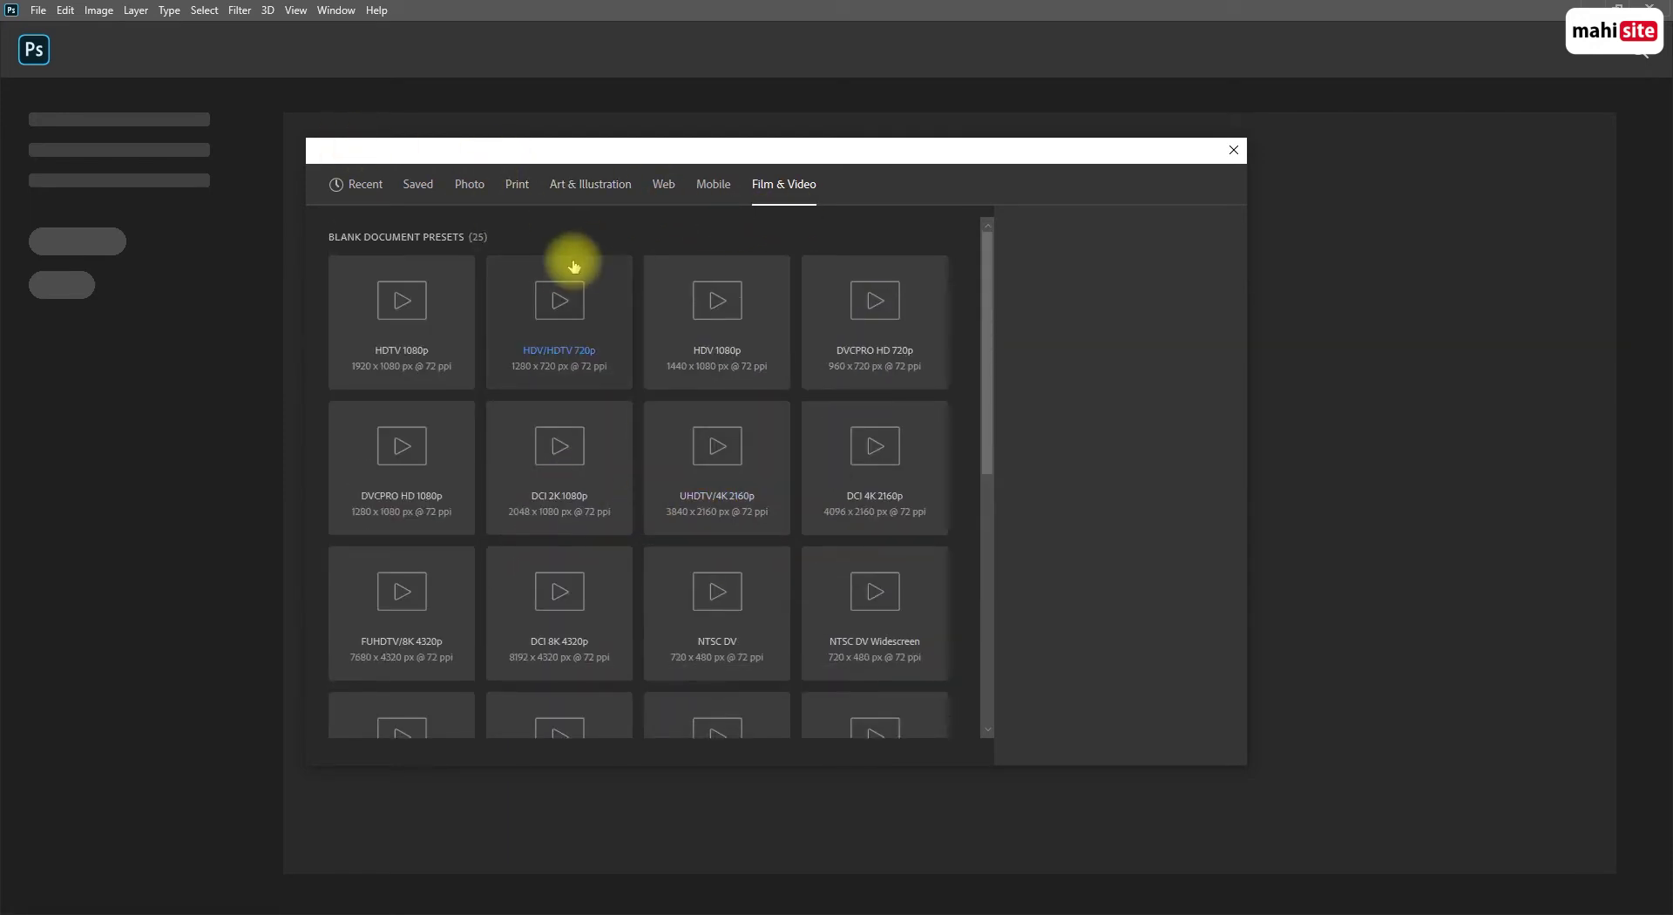
# Choose the A4 preset from the Print category for the new document
pyautogui.click(513, 187)
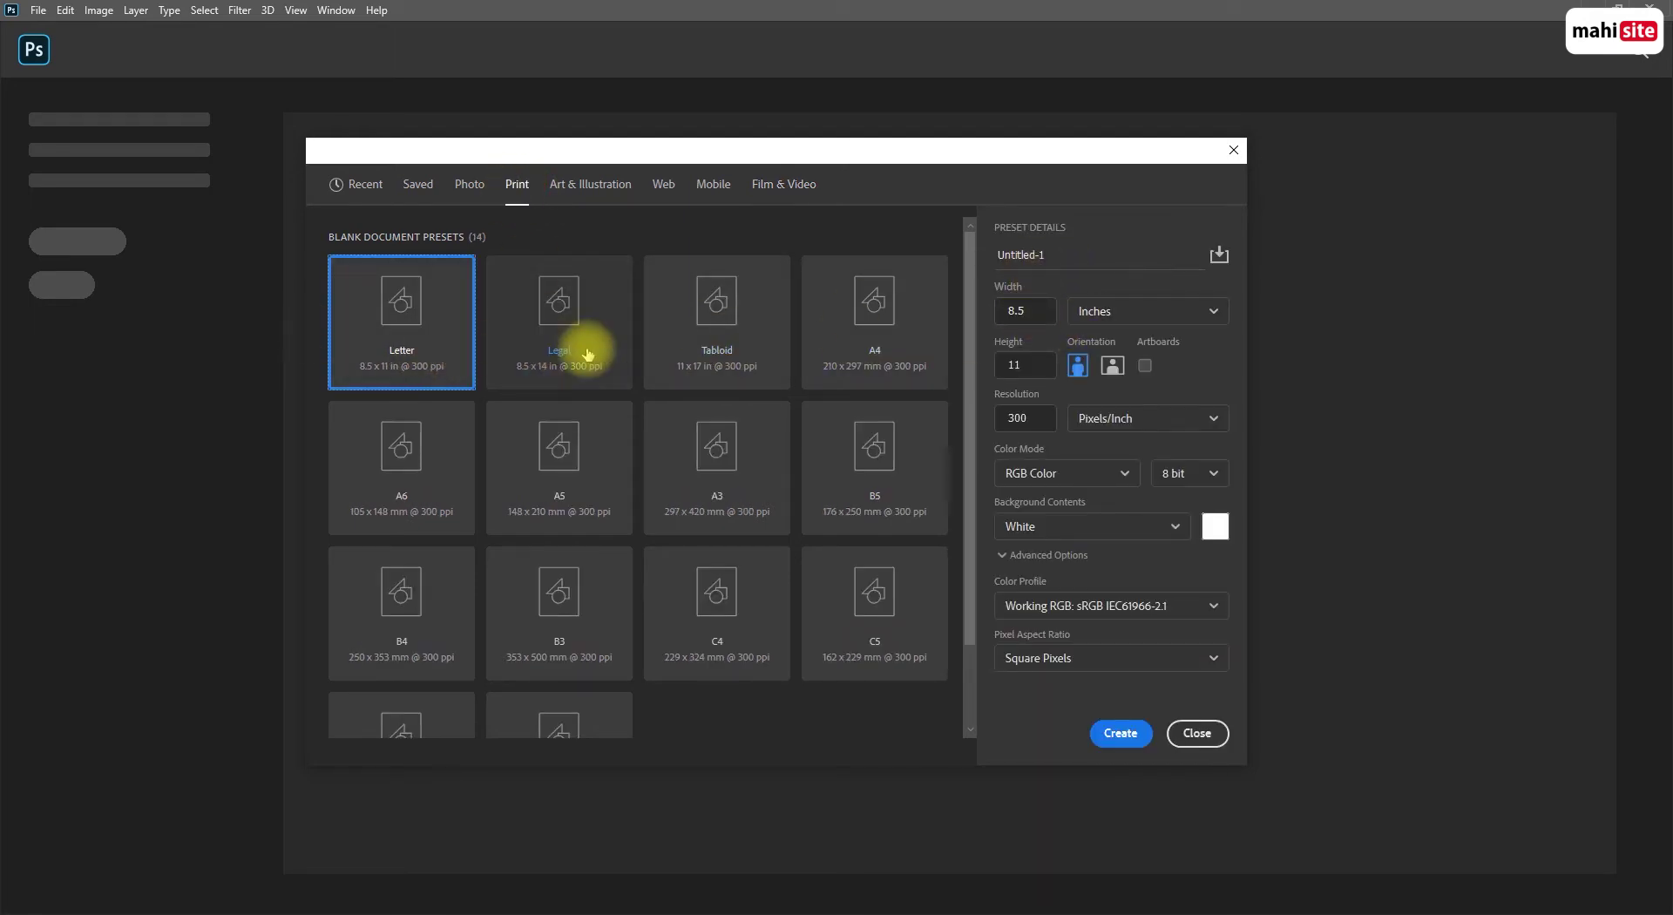
pyautogui.click(896, 330)
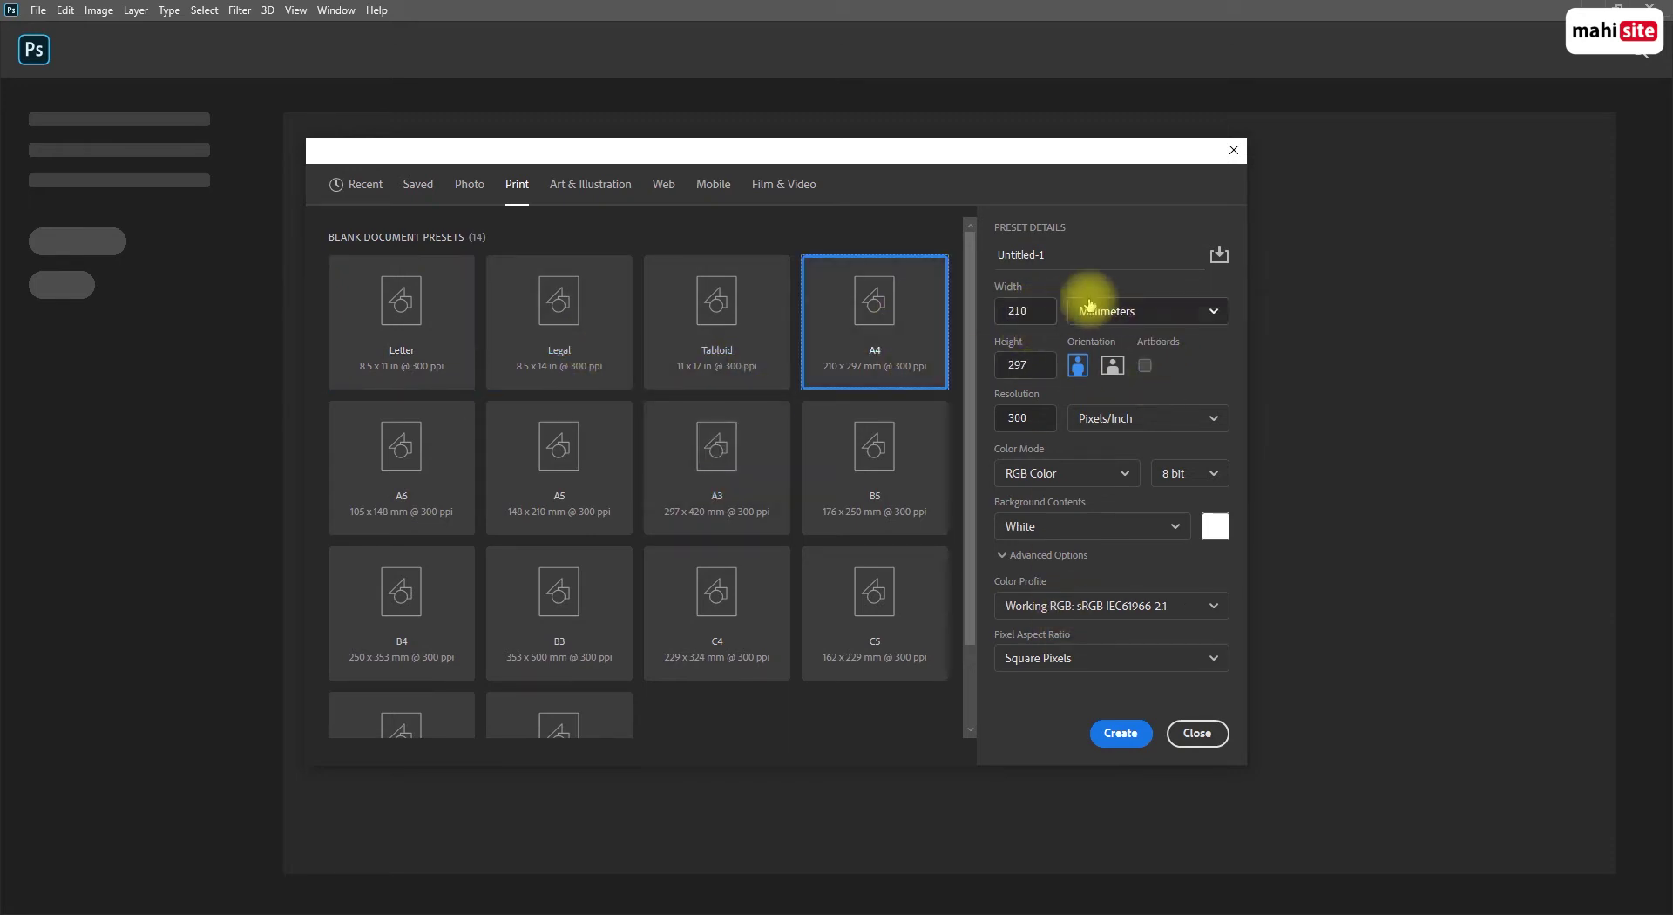
# Switch the new document's size unit to inches and back to millimeters
pyautogui.click(1120, 311)
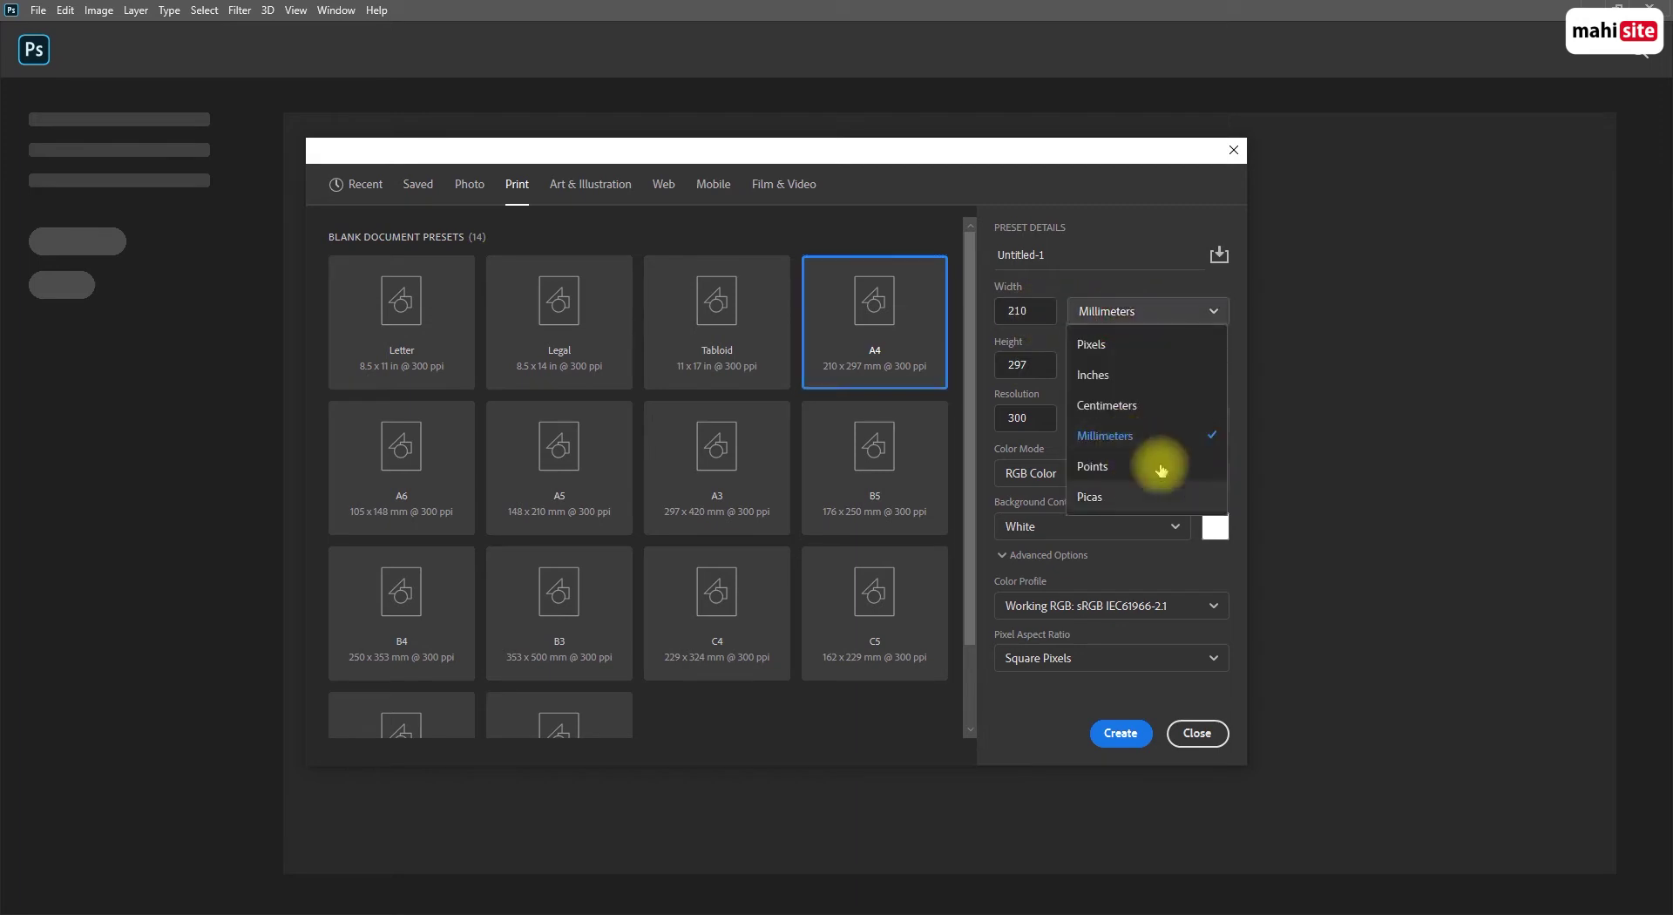
pyautogui.click(1120, 383)
pyautogui.click(1123, 311)
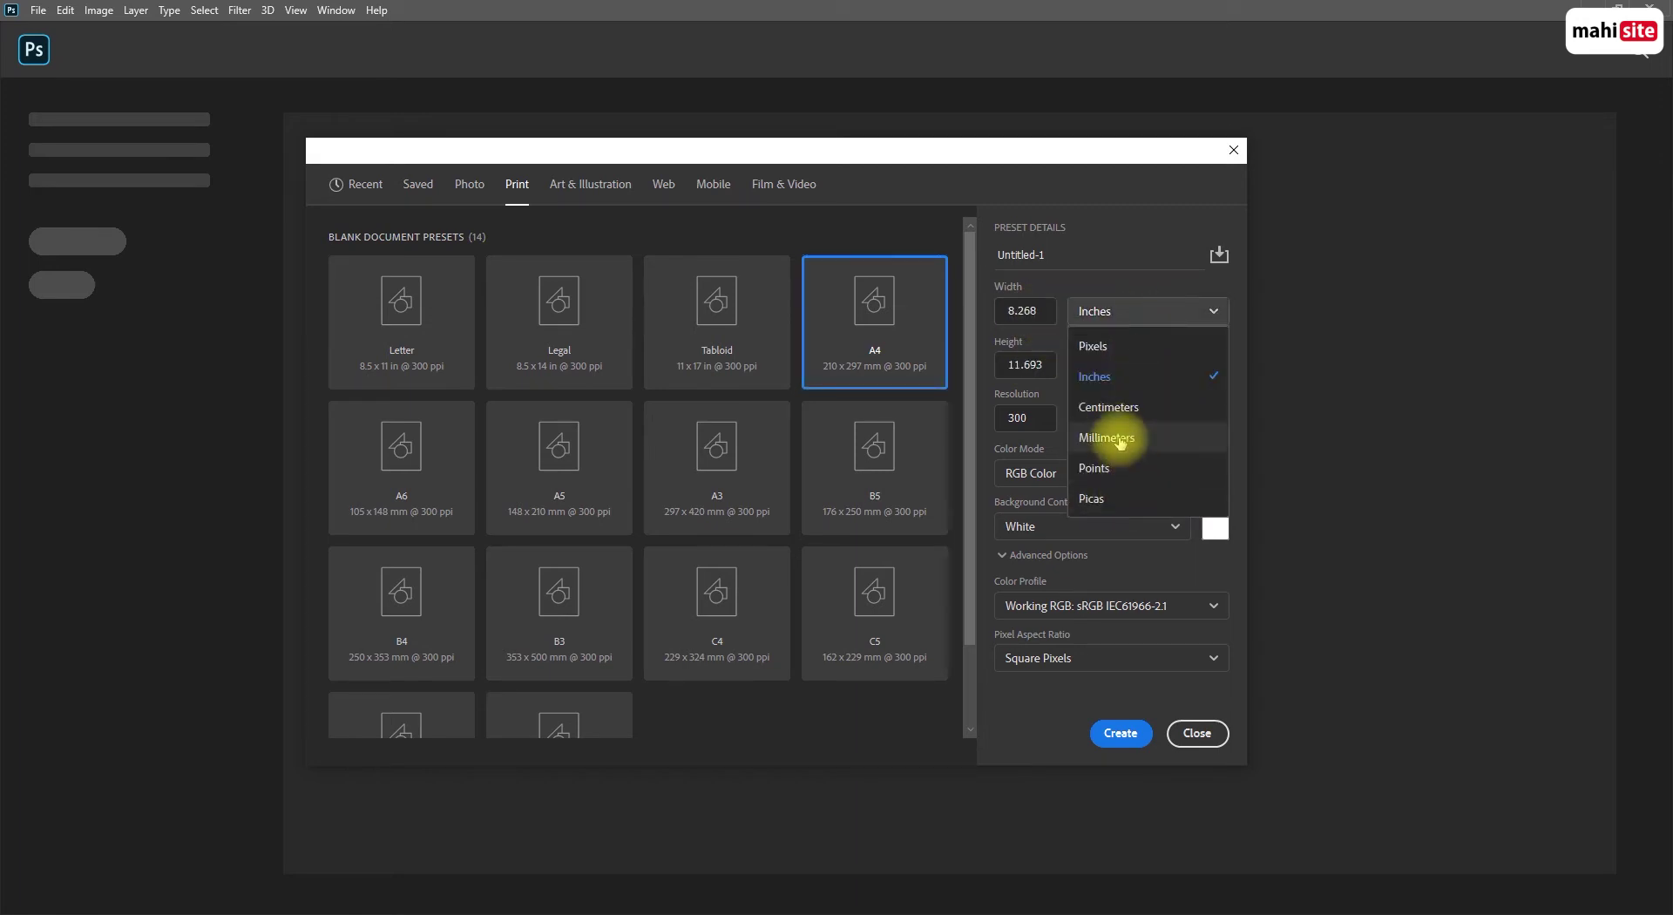
pyautogui.click(1105, 436)
# Change the document's size unit to inches and set both its width and height to 10
pyautogui.click(1109, 319)
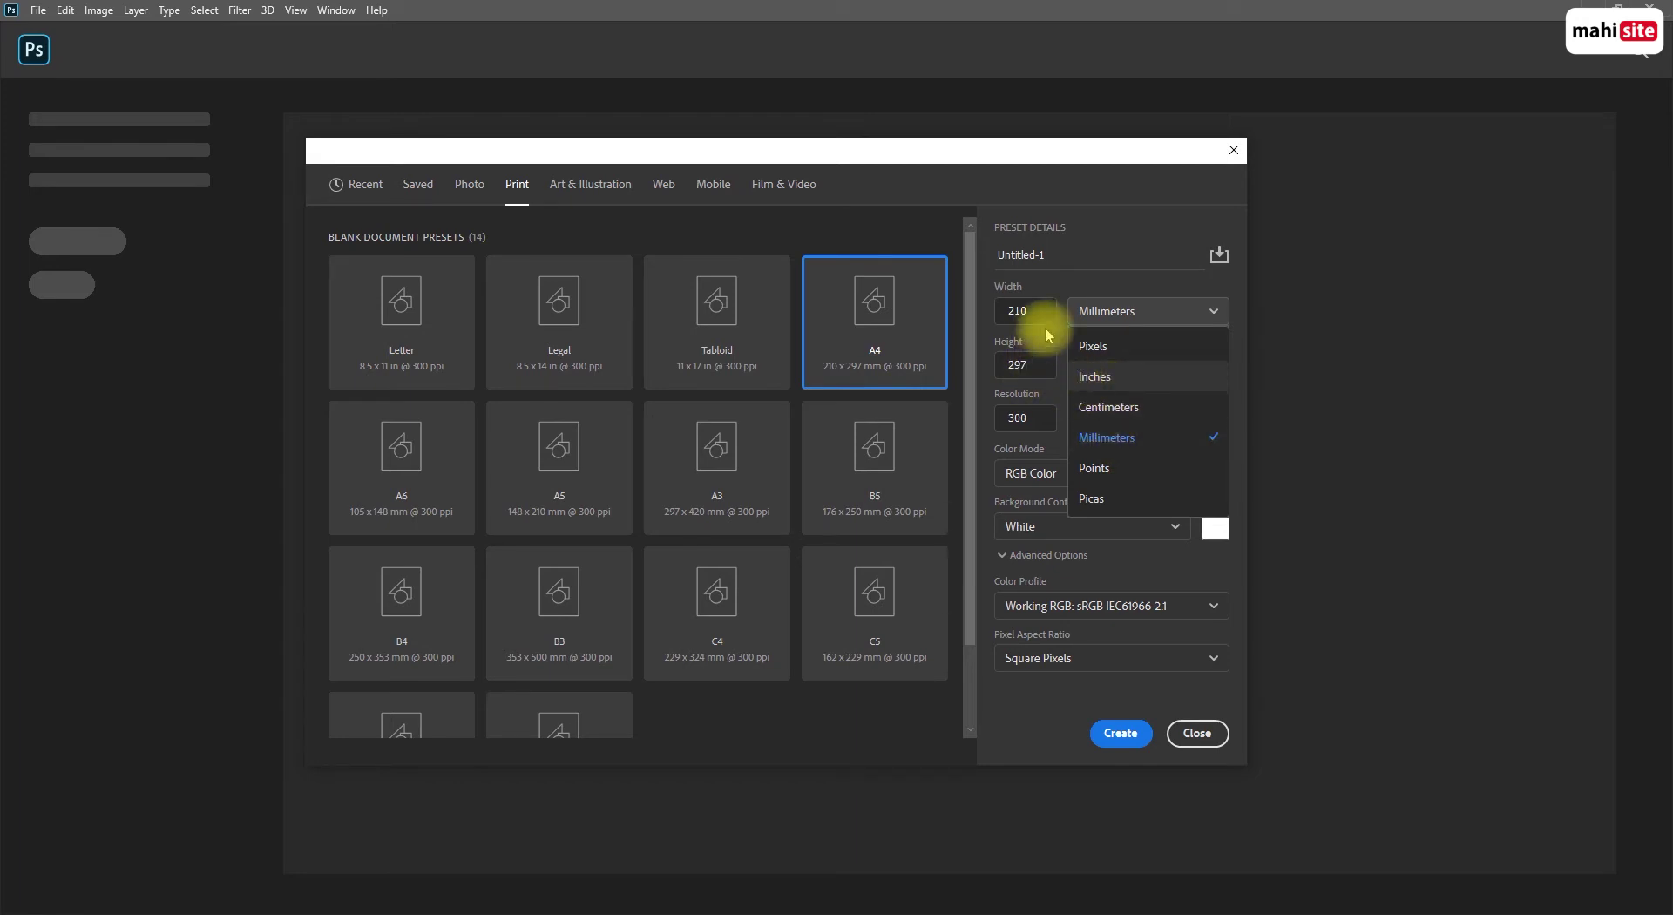
pyautogui.click(1097, 375)
pyautogui.click(1028, 311)
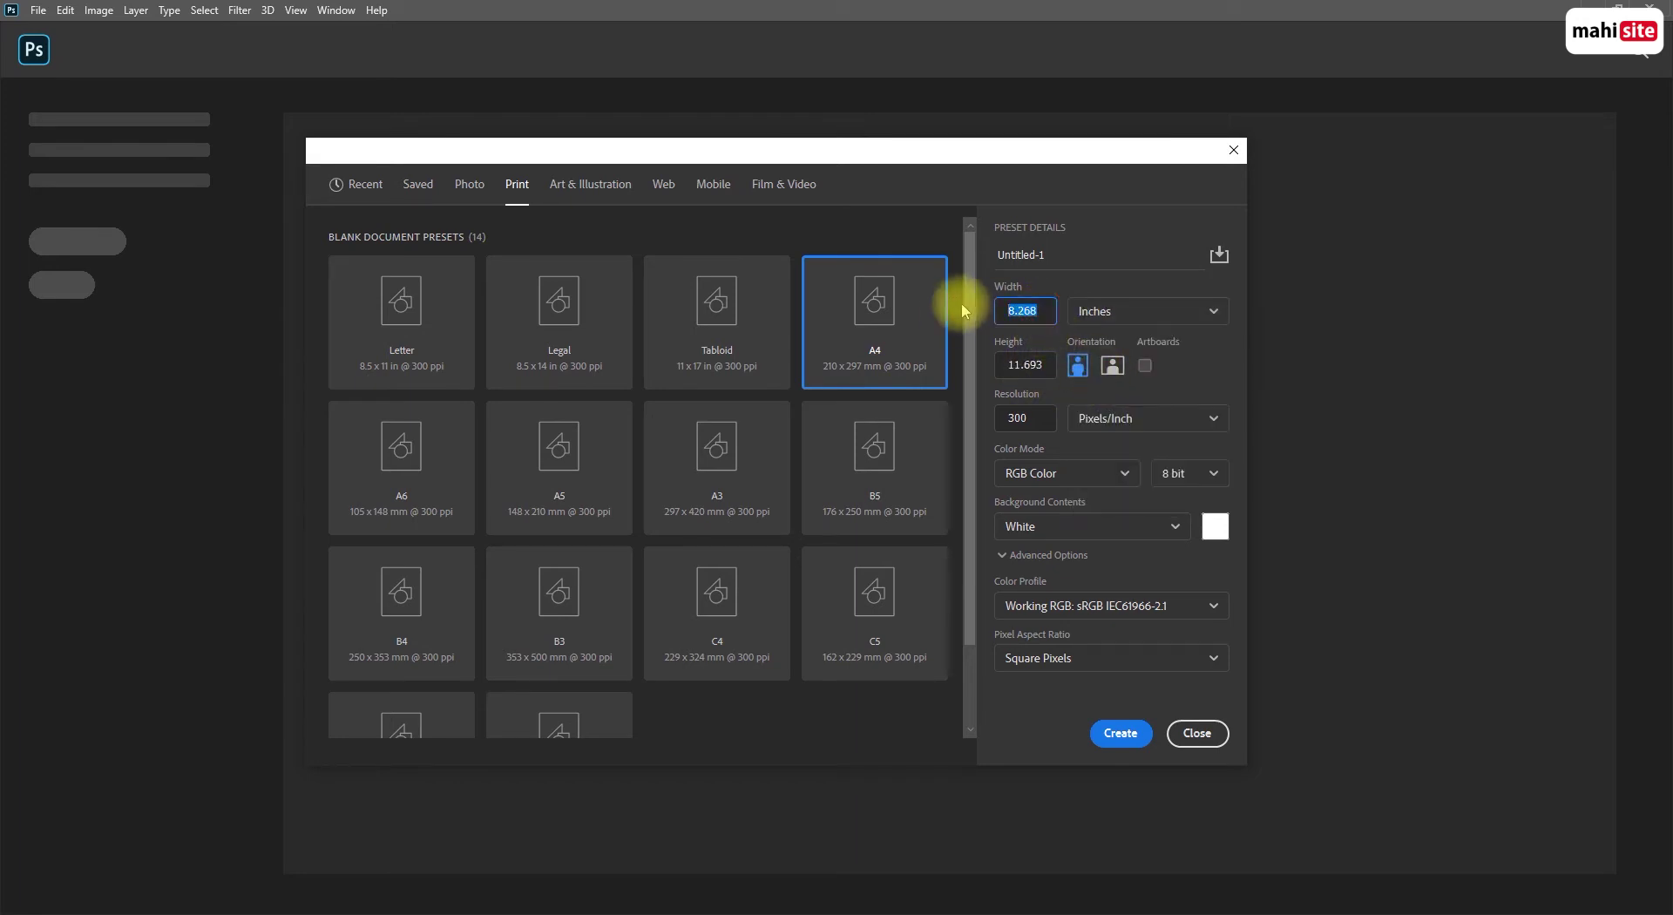
pyautogui.write('10')
pyautogui.moveTo(1052, 357); pyautogui.dragTo(959, 365)
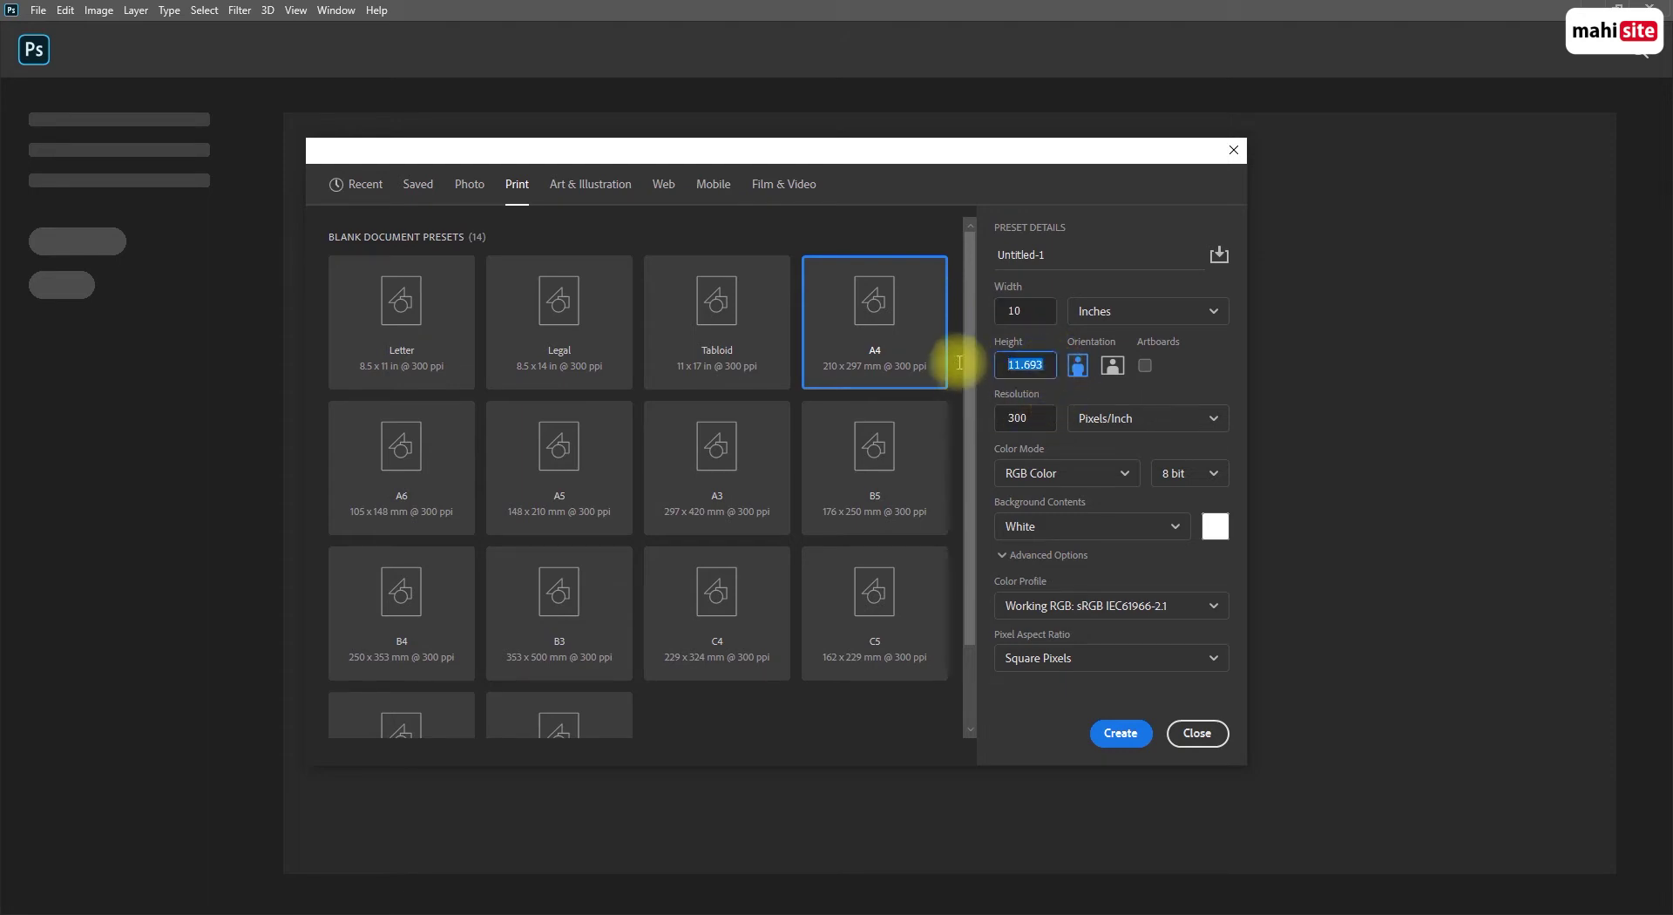
pyautogui.write('10')
pyautogui.moveTo(1048, 313); pyautogui.dragTo(998, 323)
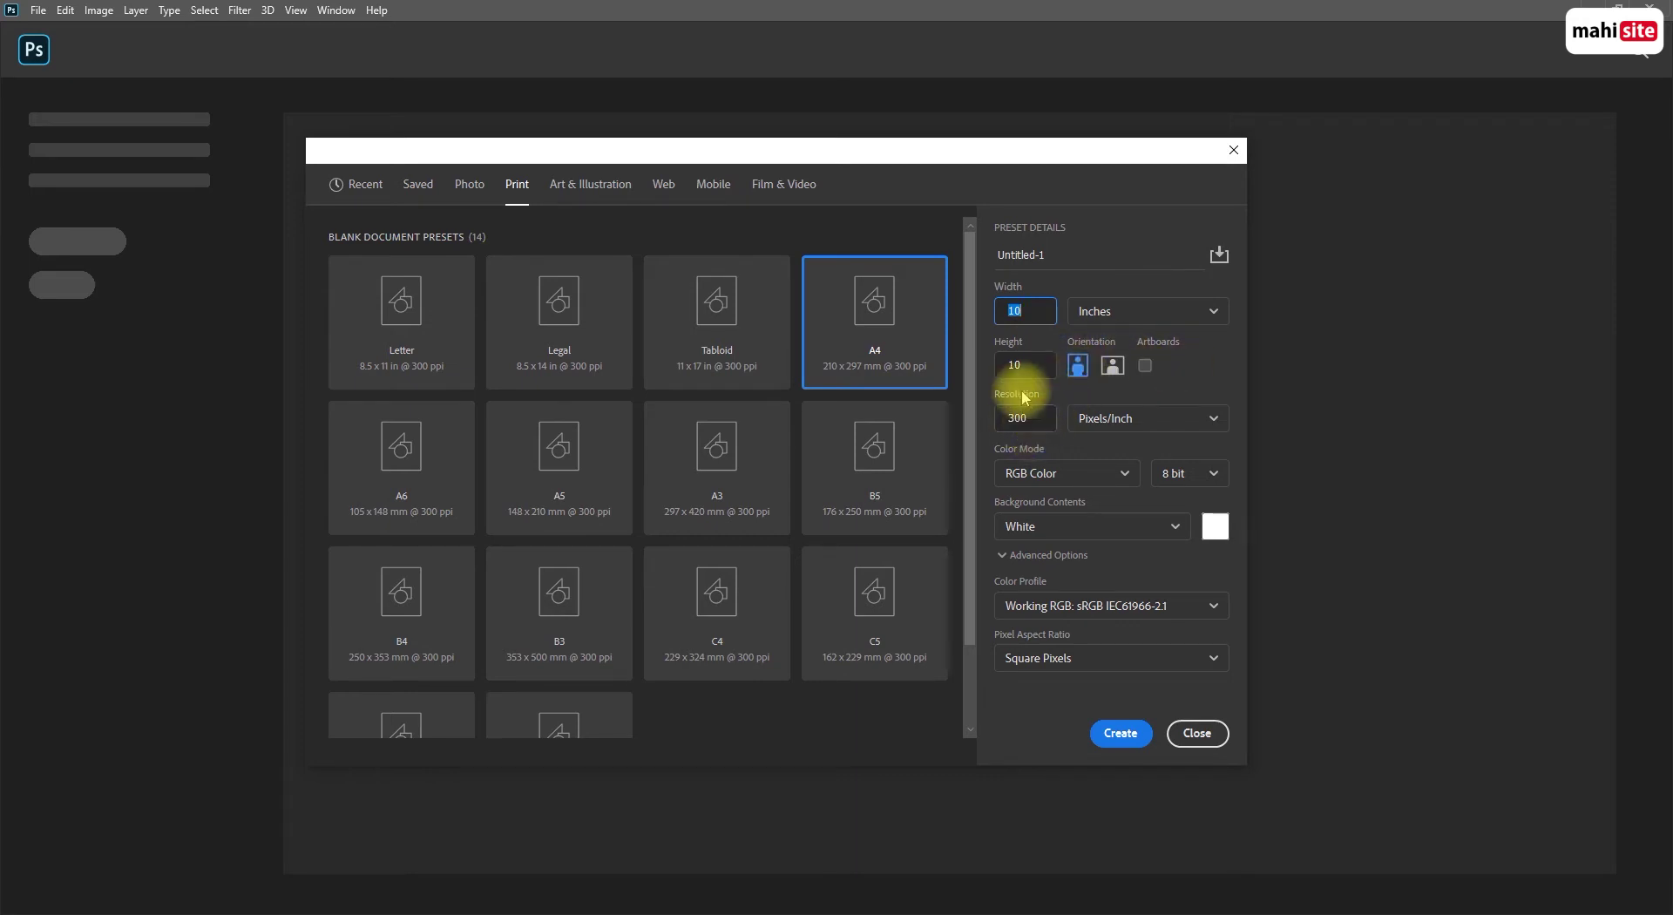
pyautogui.click(996, 422)
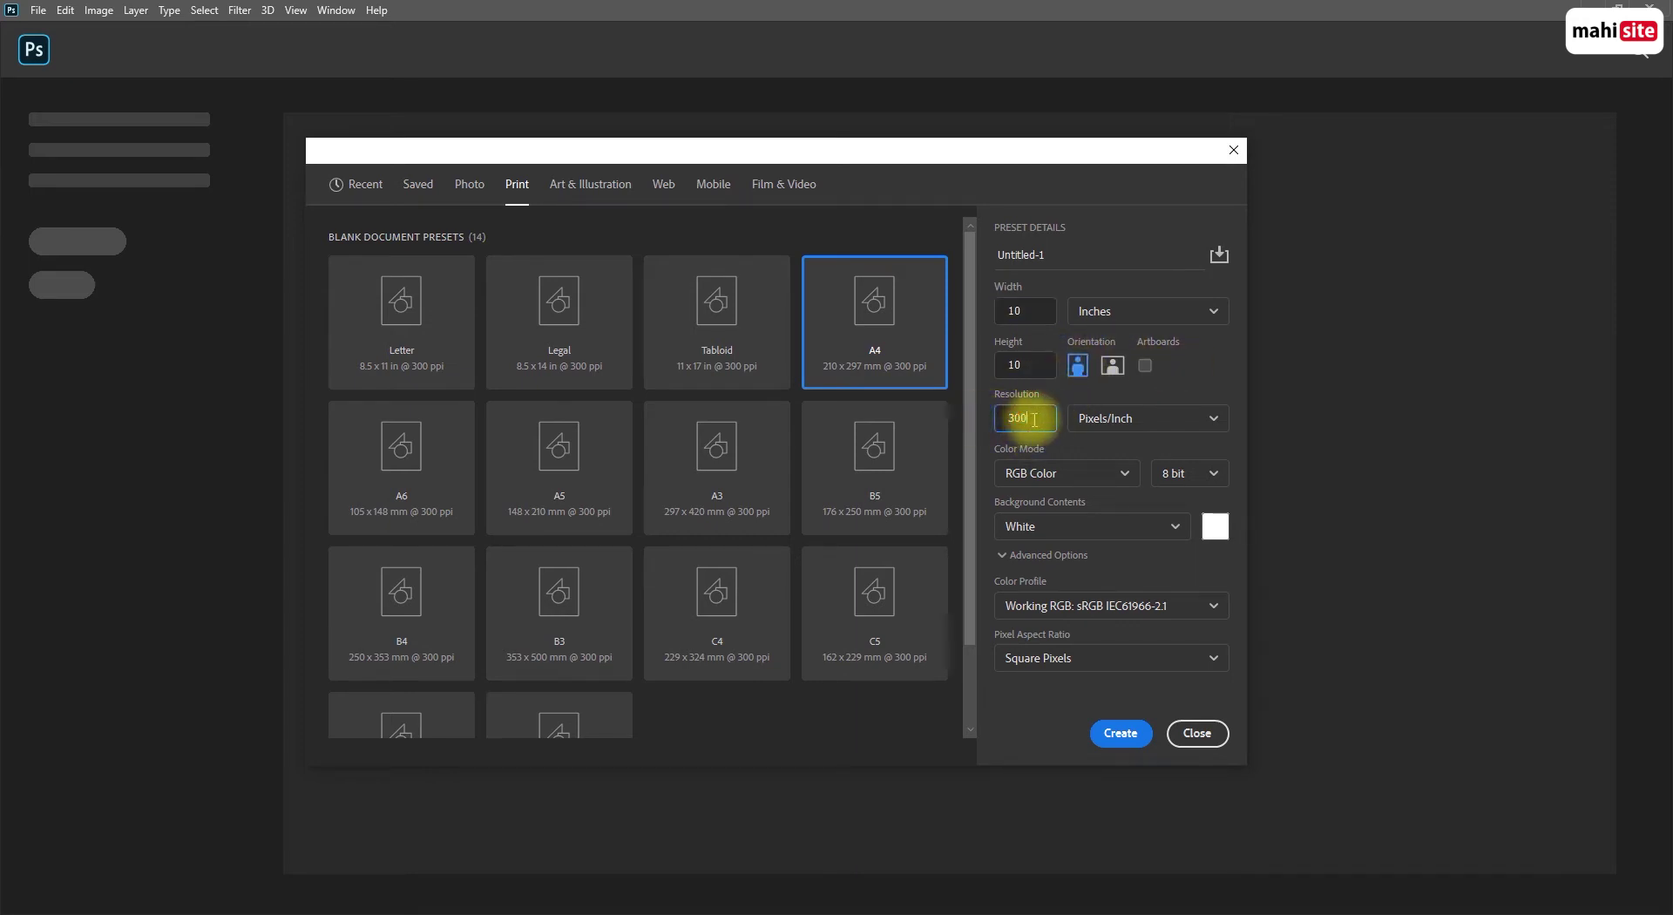
pyautogui.moveTo(1034, 420); pyautogui.dragTo(958, 419)
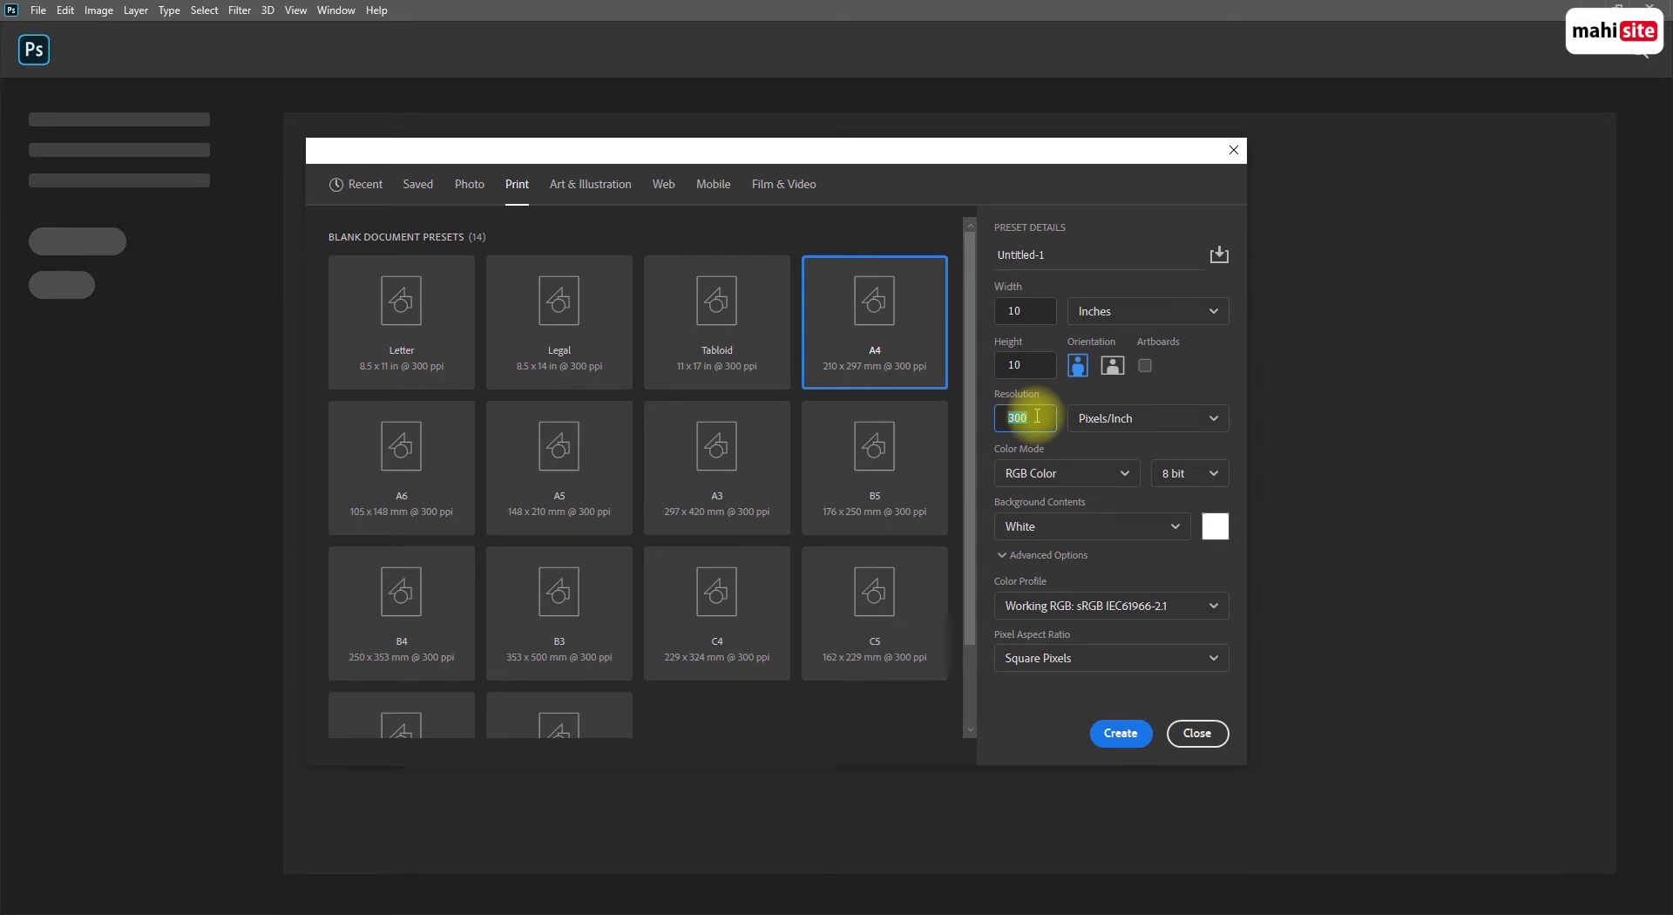
# Set the new document's color mode to CMYK Color with a depth of 8 bit
pyautogui.click(1084, 485)
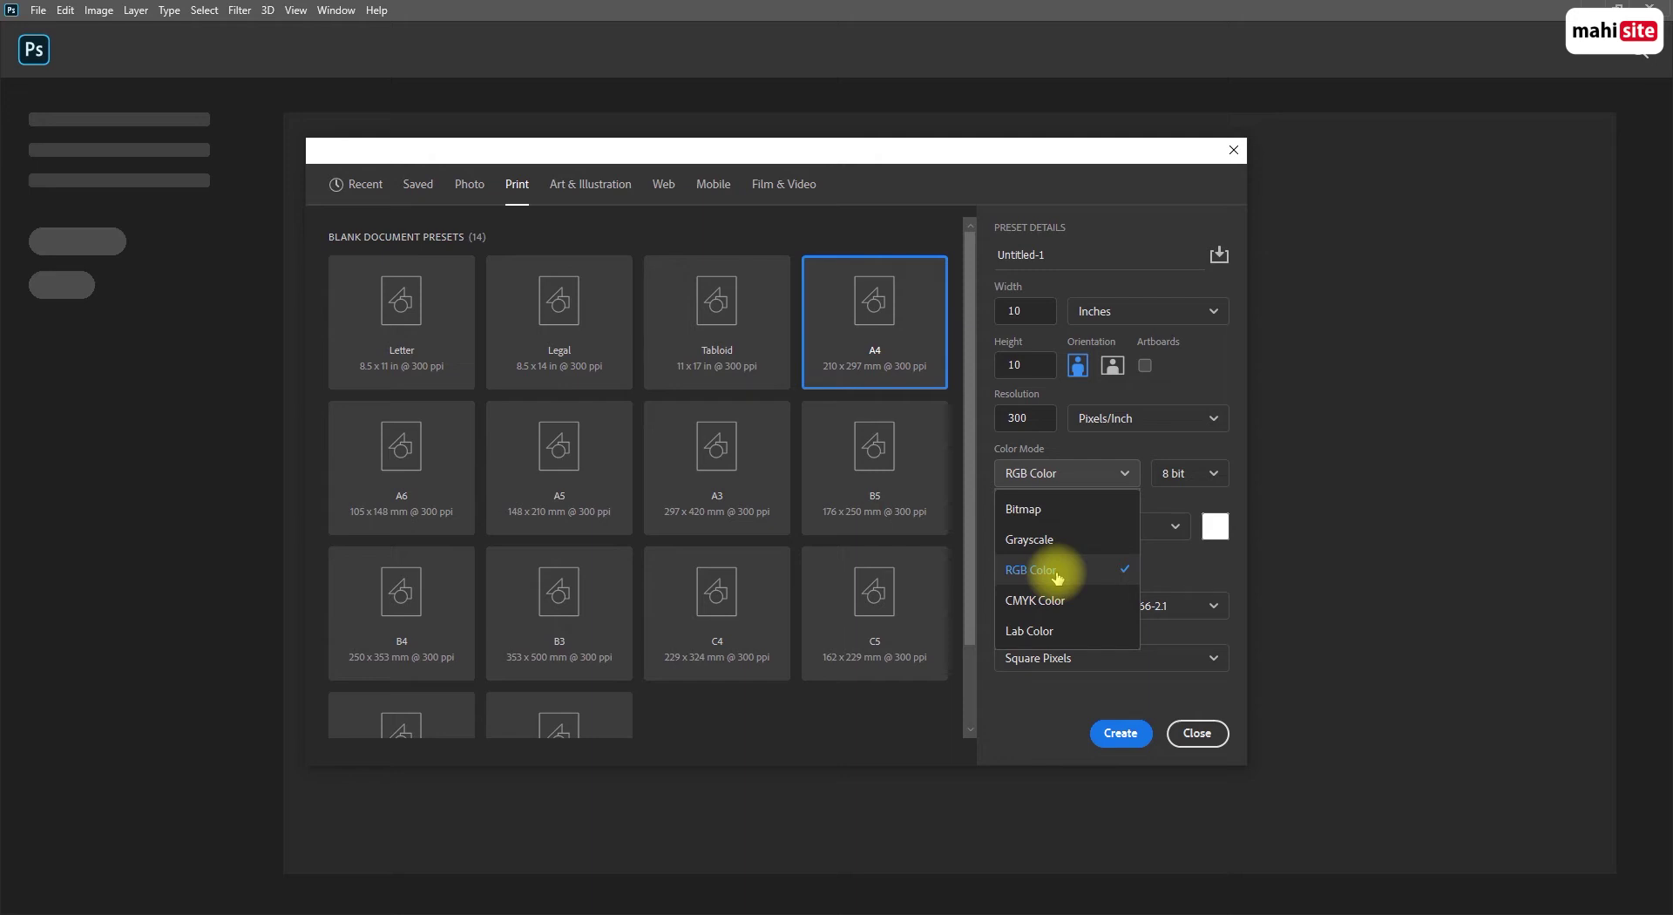
pyautogui.click(1054, 599)
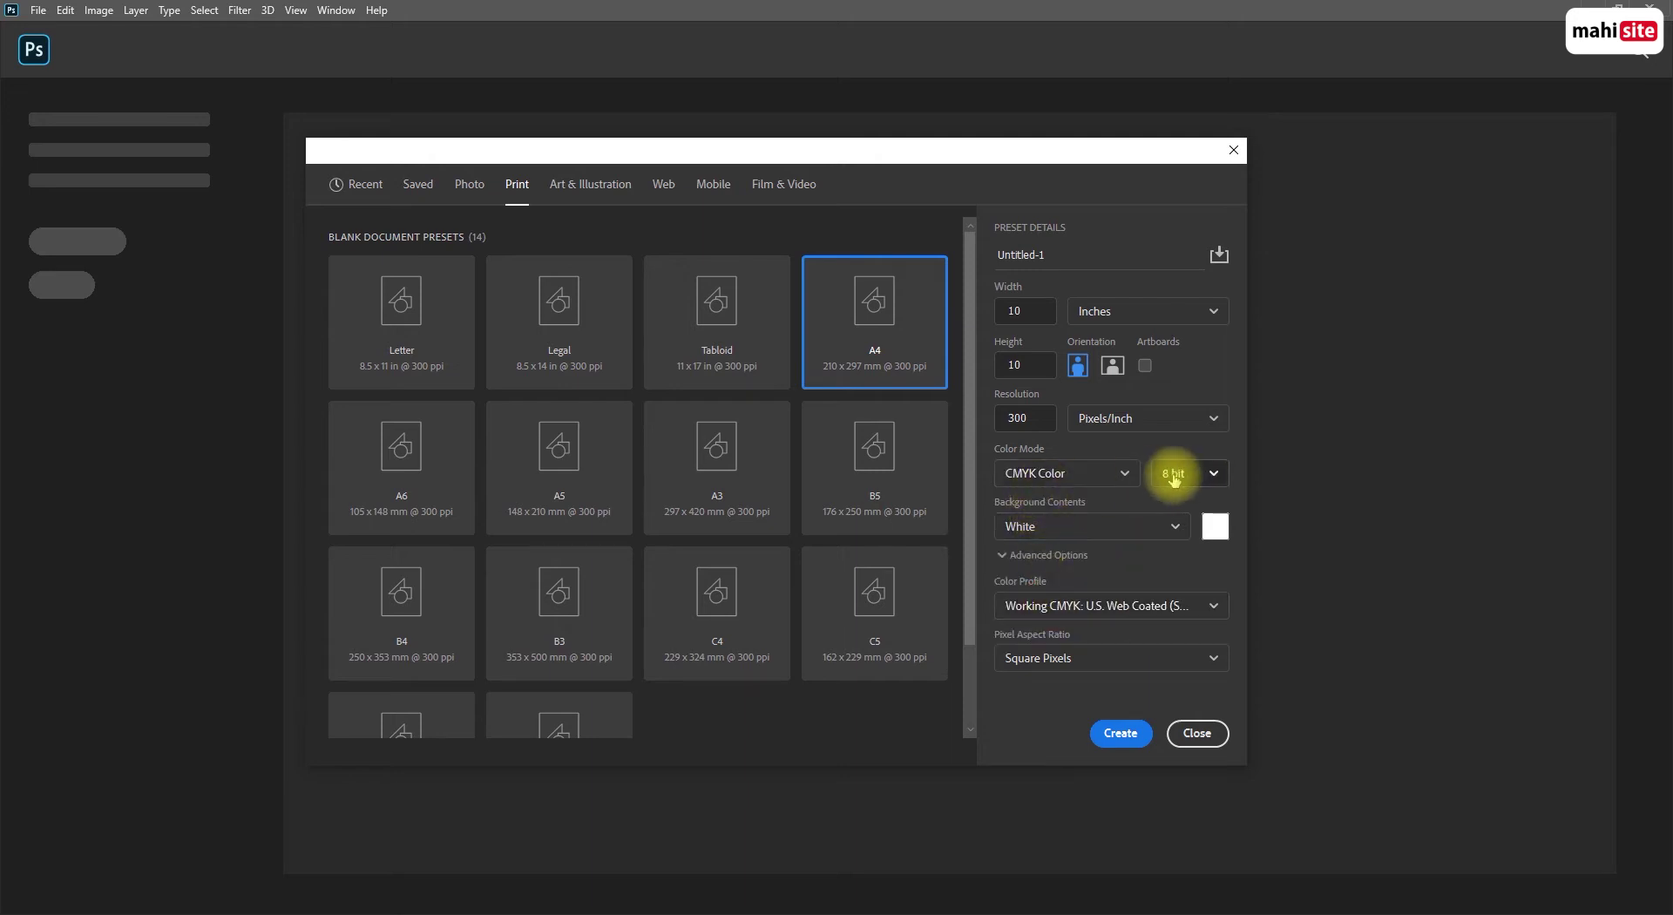
pyautogui.click(1178, 478)
pyautogui.click(1177, 513)
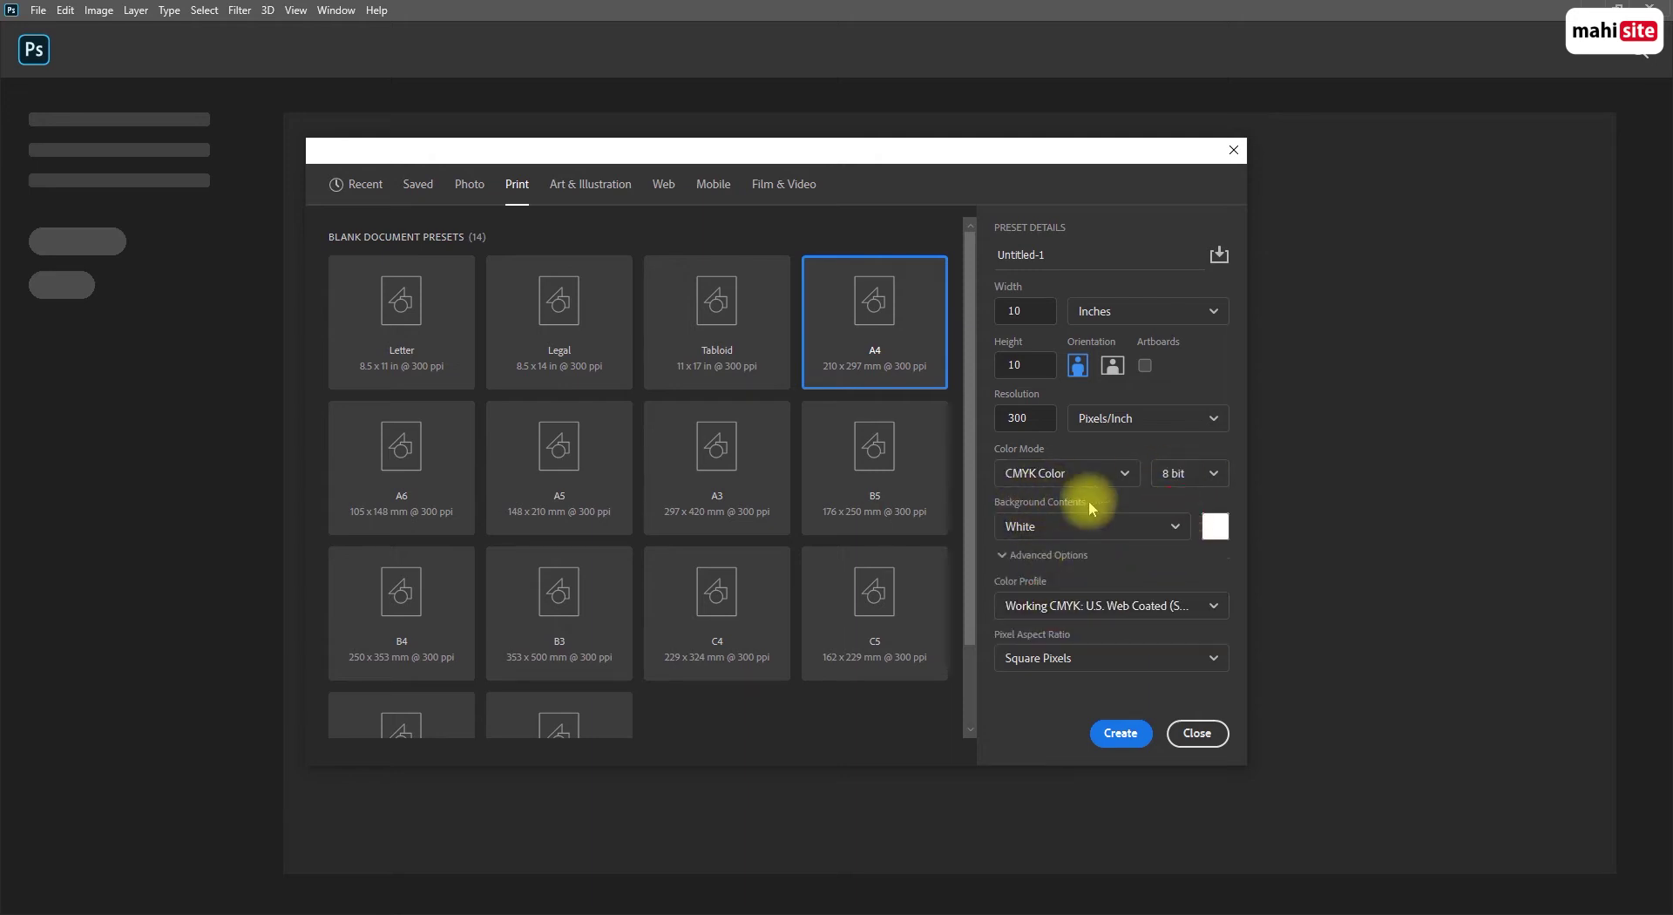
# Look over the background contents options and choose White for the new document
pyautogui.click(1085, 518)
pyautogui.click(1089, 523)
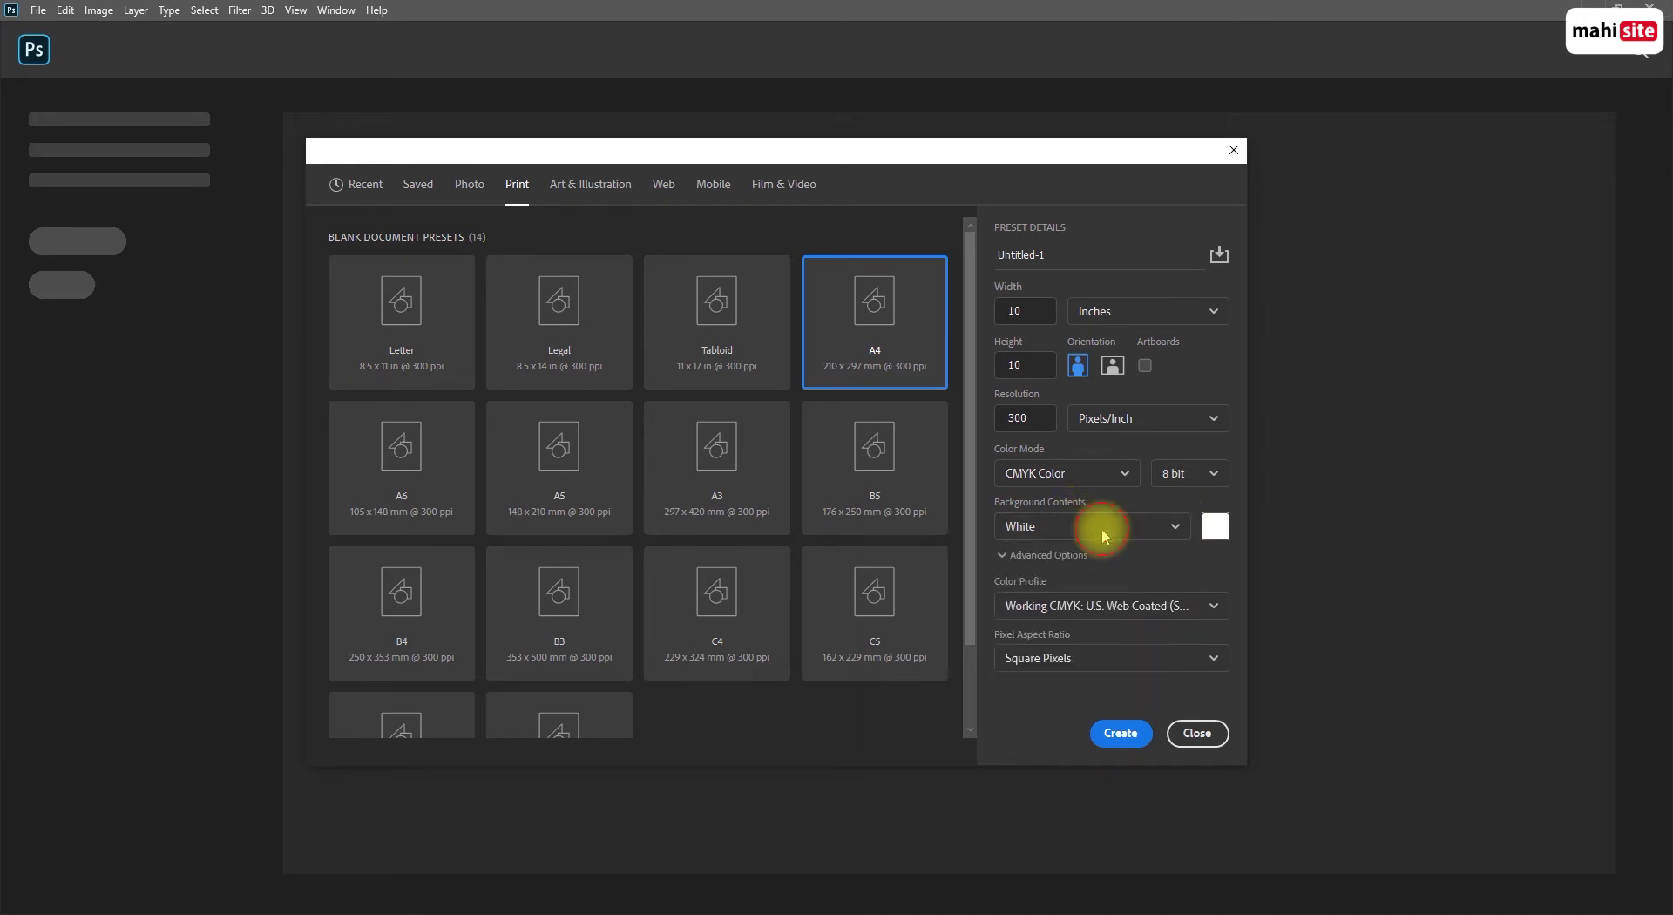
pyautogui.click(1136, 530)
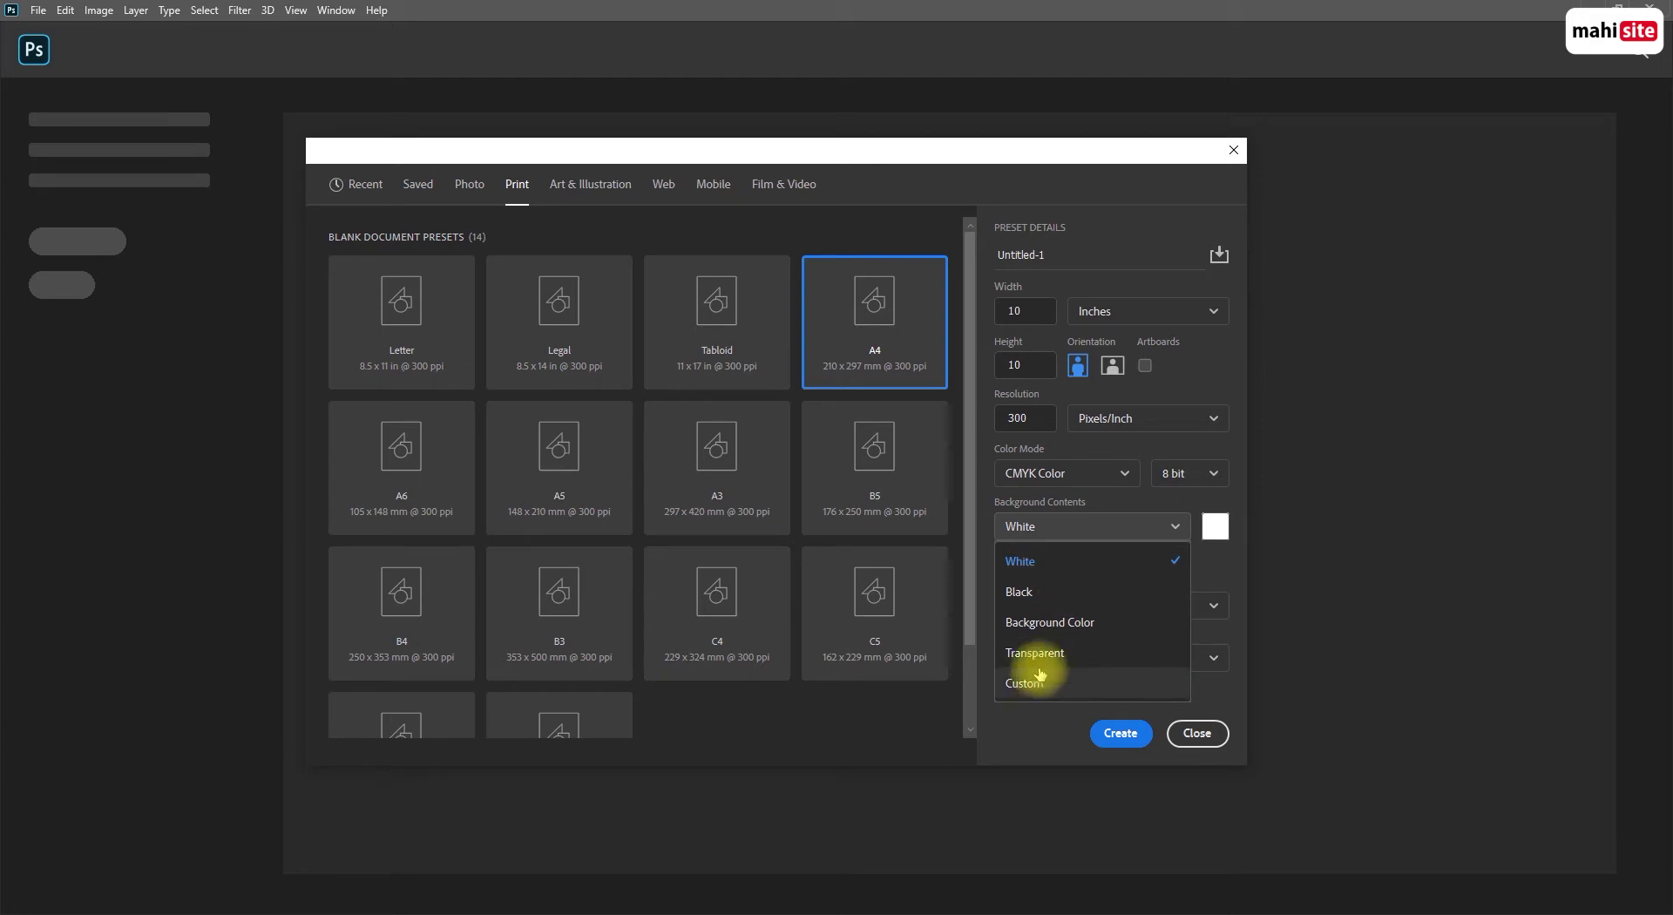
pyautogui.click(1178, 530)
pyautogui.click(1131, 530)
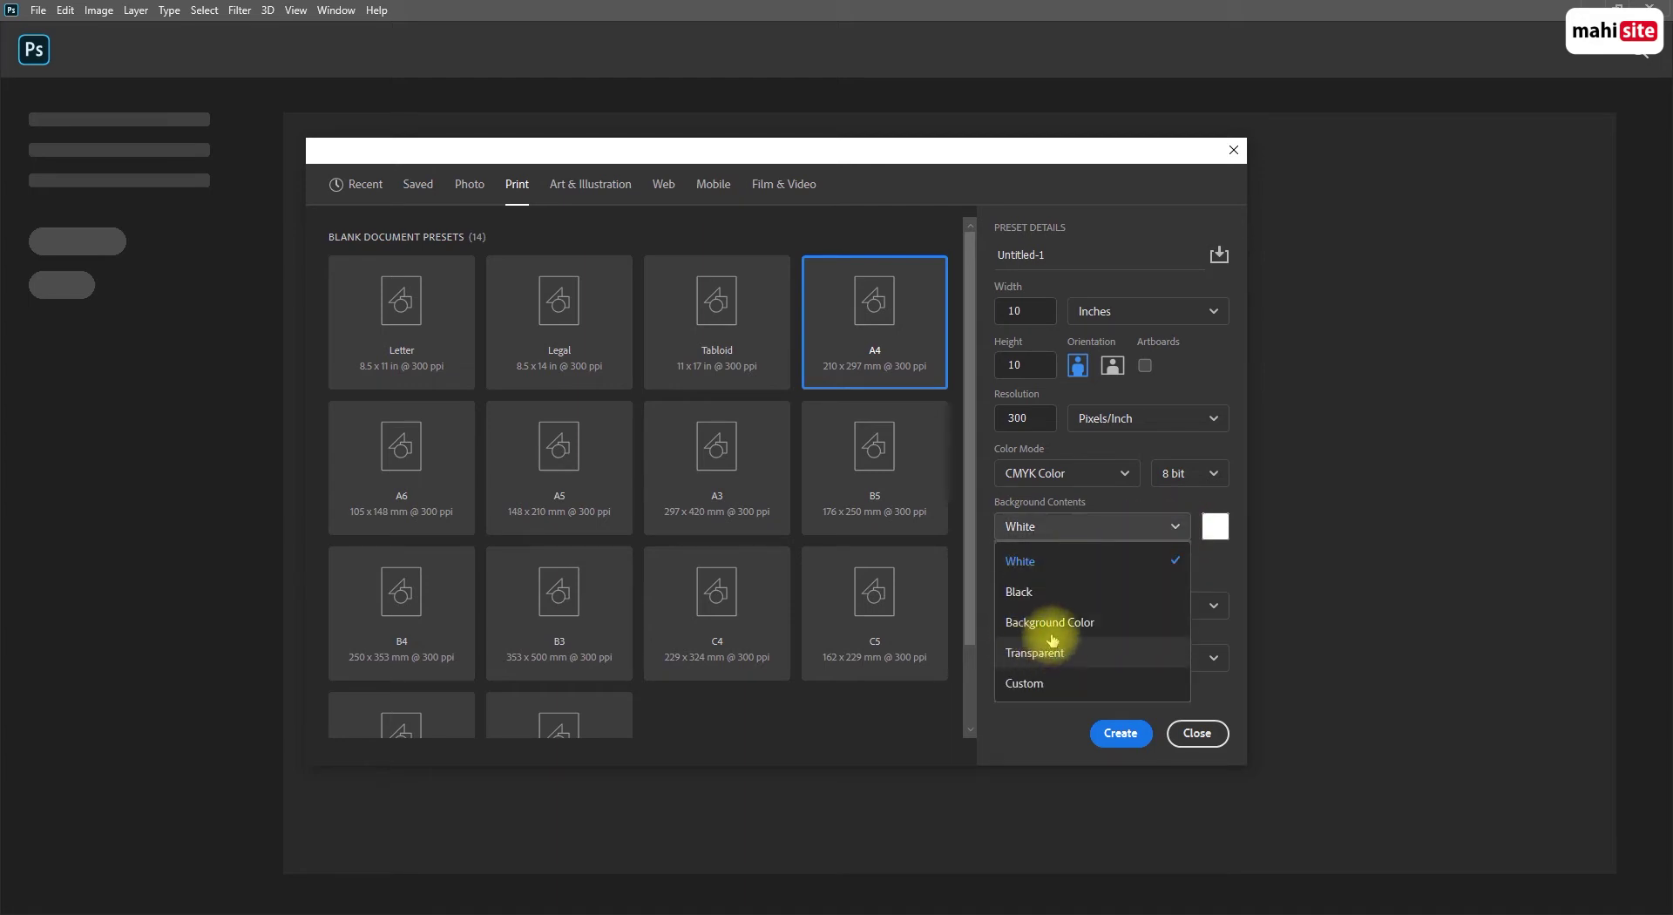
pyautogui.click(1054, 572)
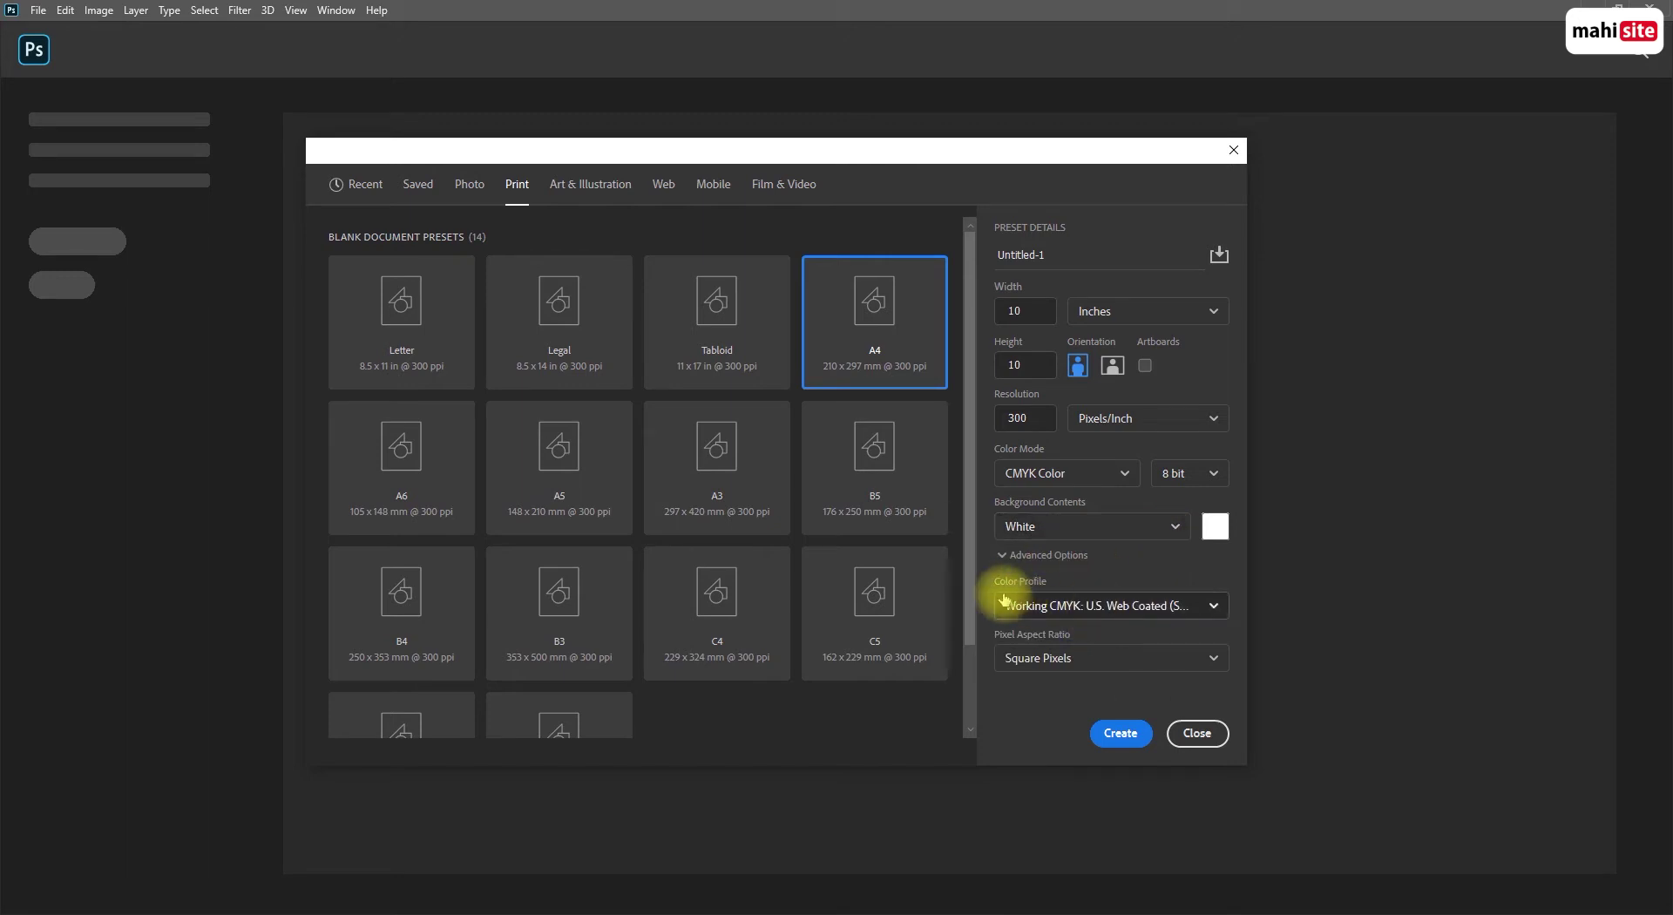
# Look through the CMYK color profile options for the new document, keeping Working CMYK: U.S. Web Coated (SWOP) v2
pyautogui.click(1085, 605)
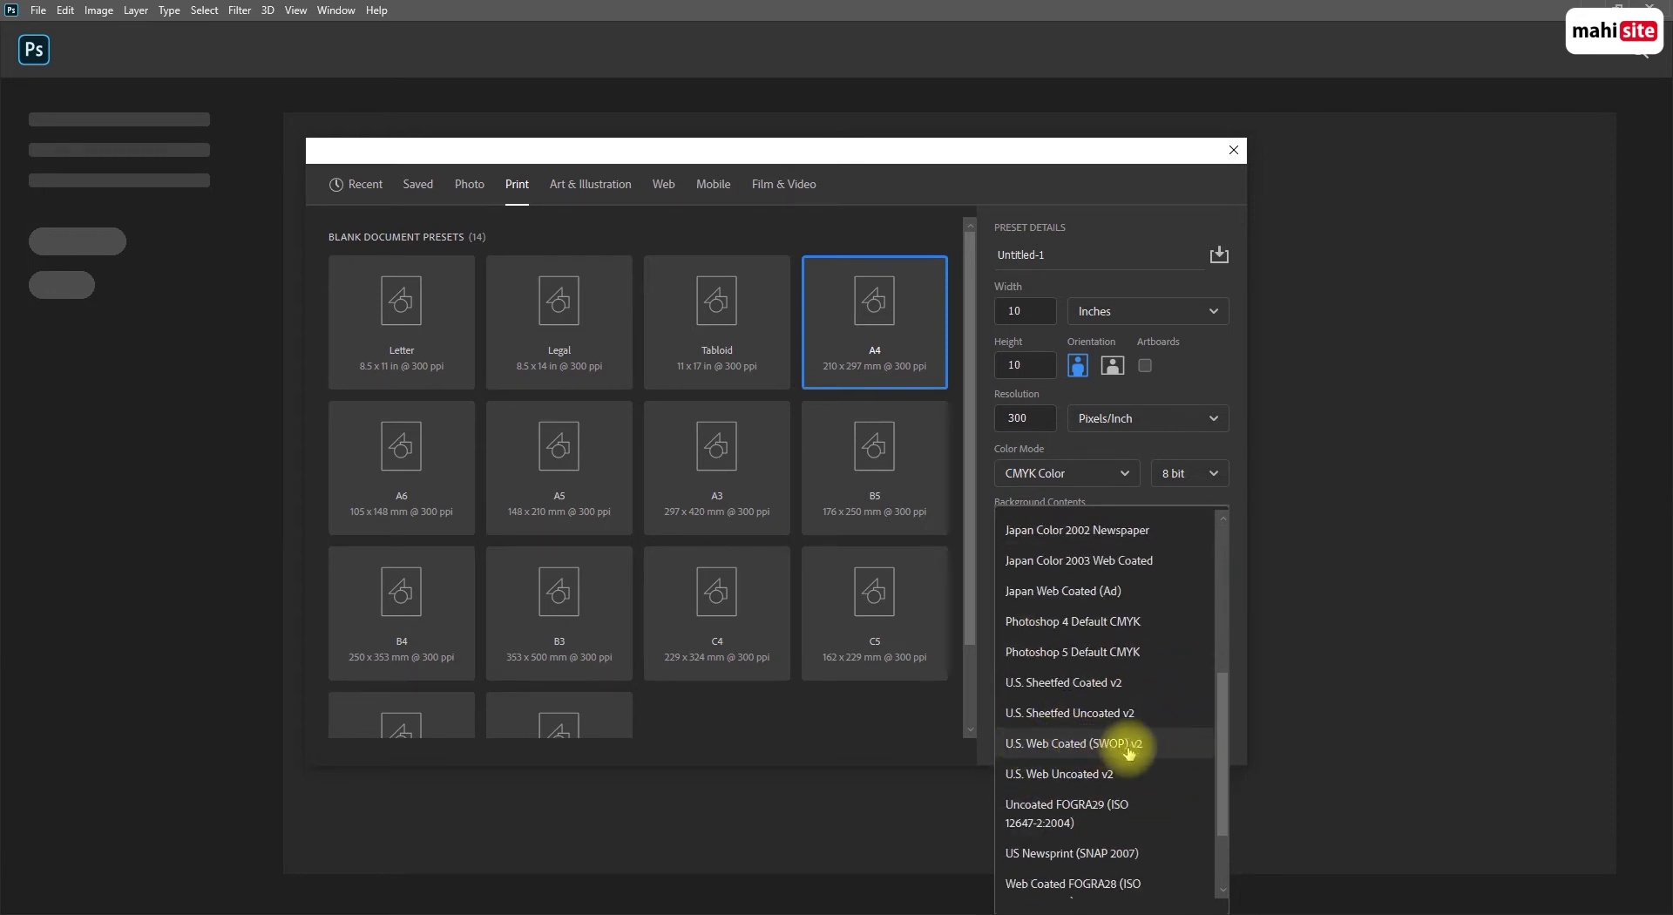
pyautogui.scroll(-2, 1058, 749)
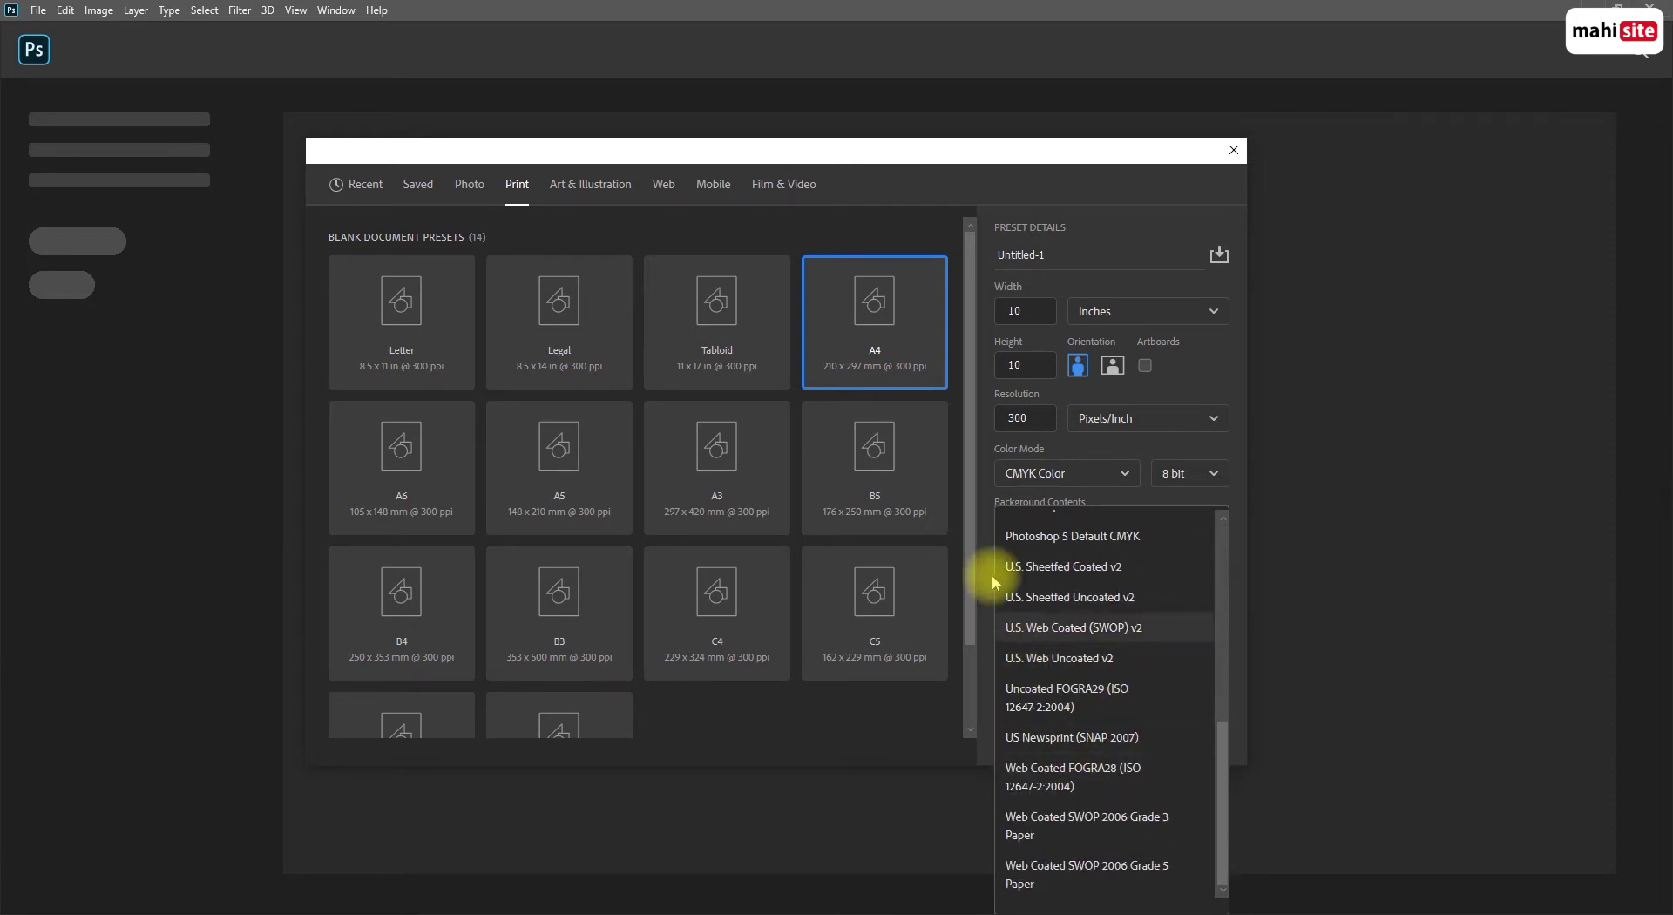
pyautogui.scroll(5, 997, 627)
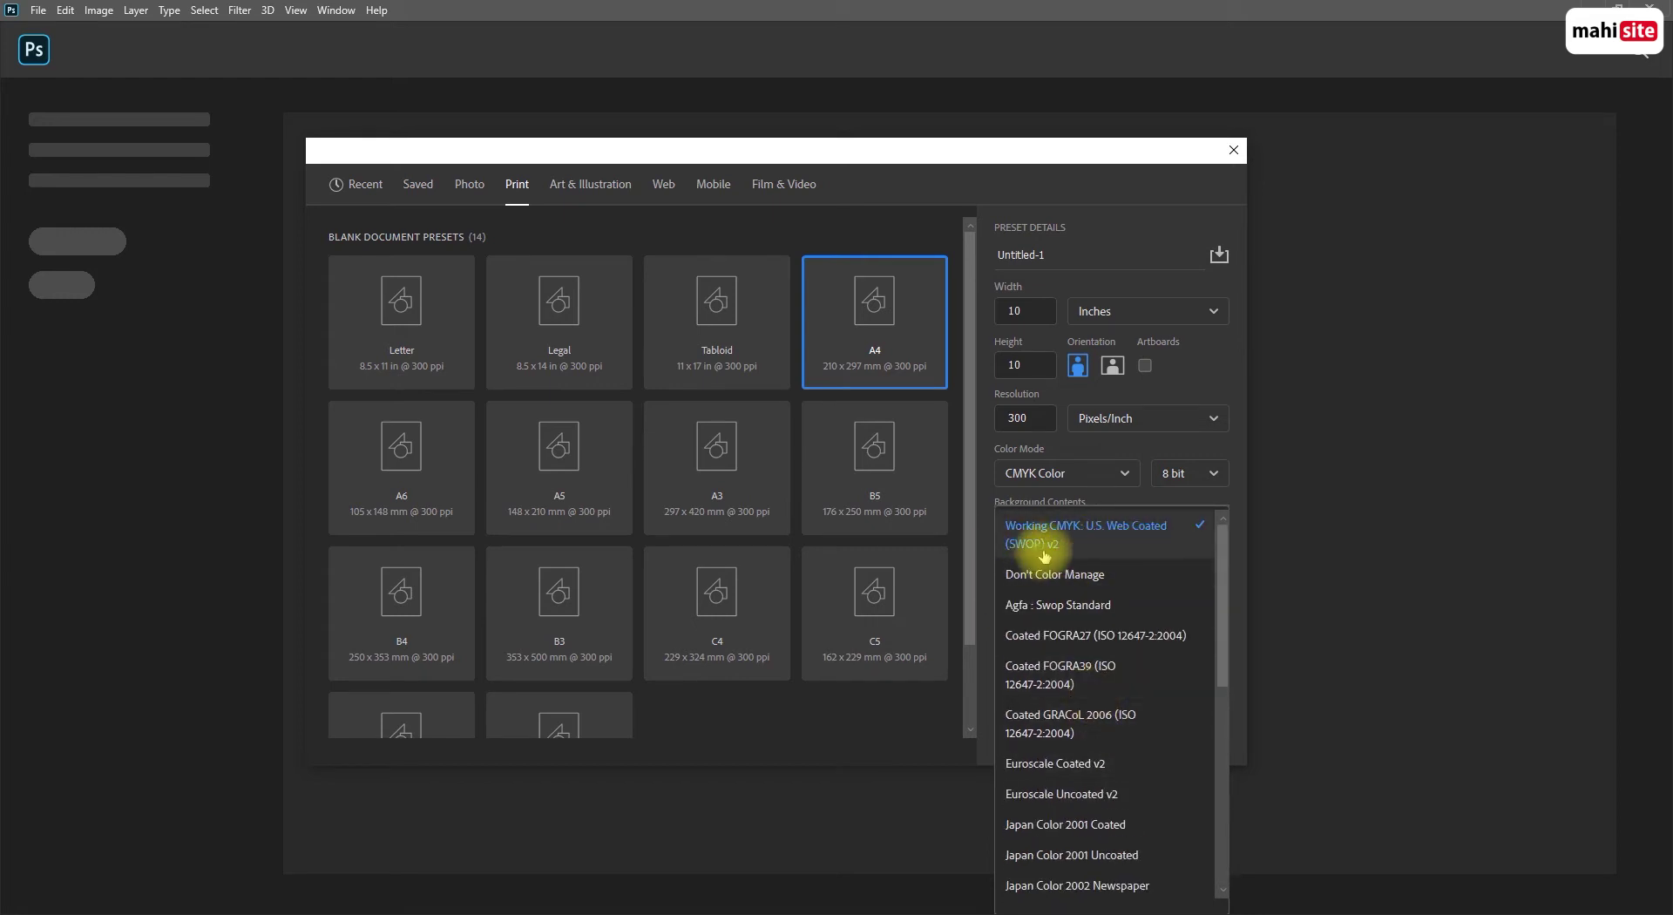
pyautogui.click(994, 541)
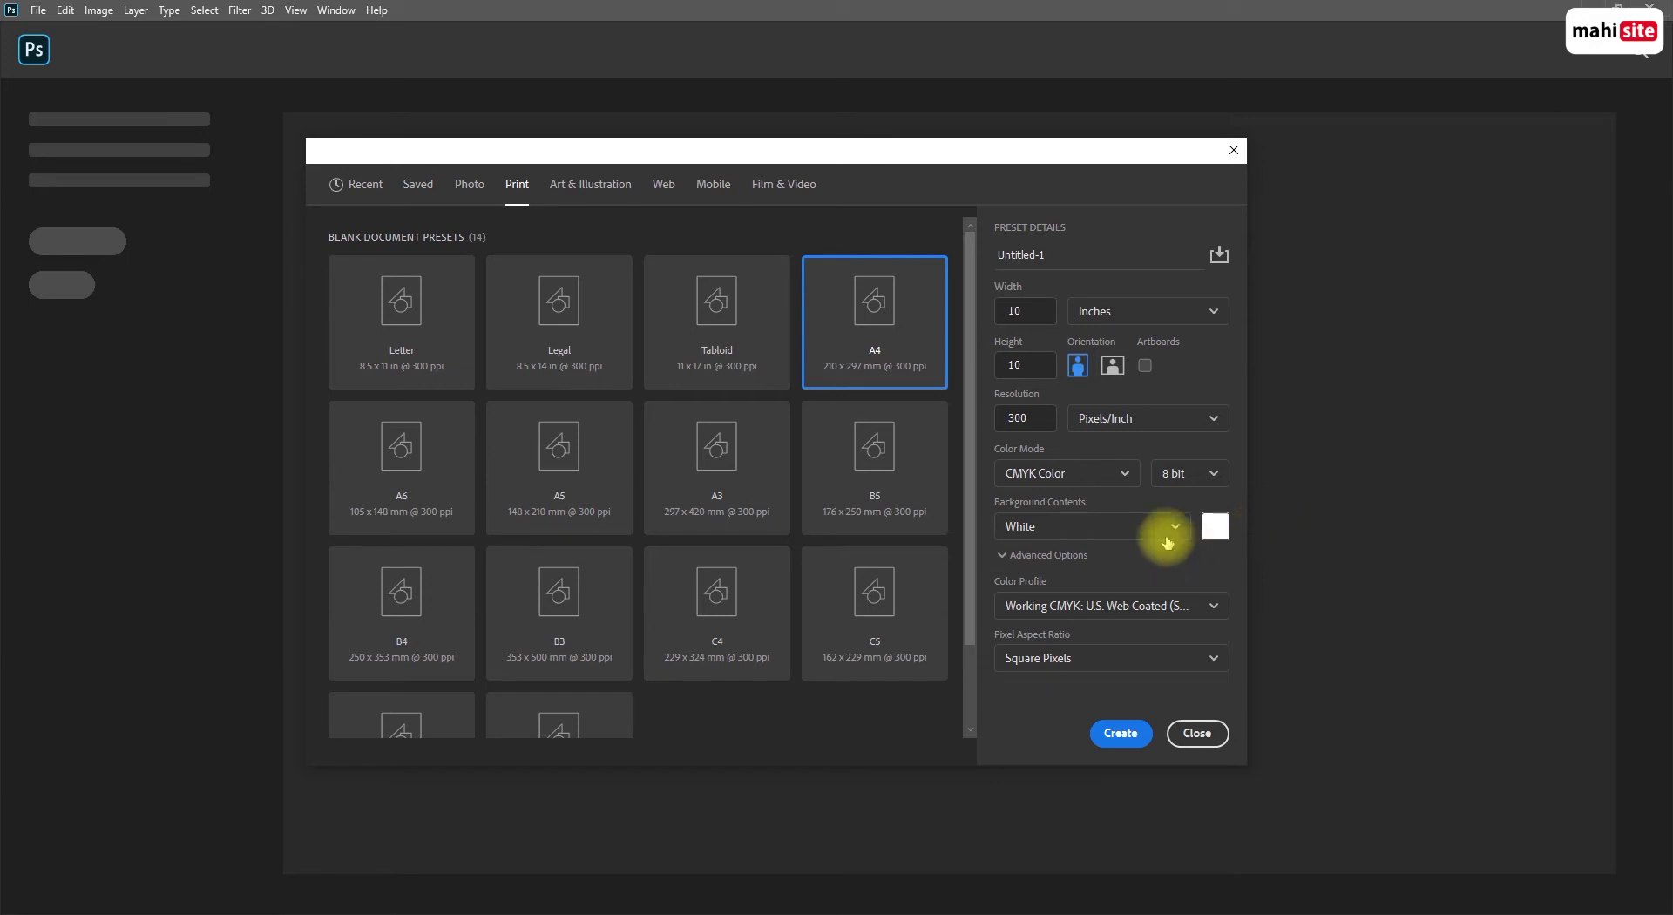
pyautogui.click(1105, 605)
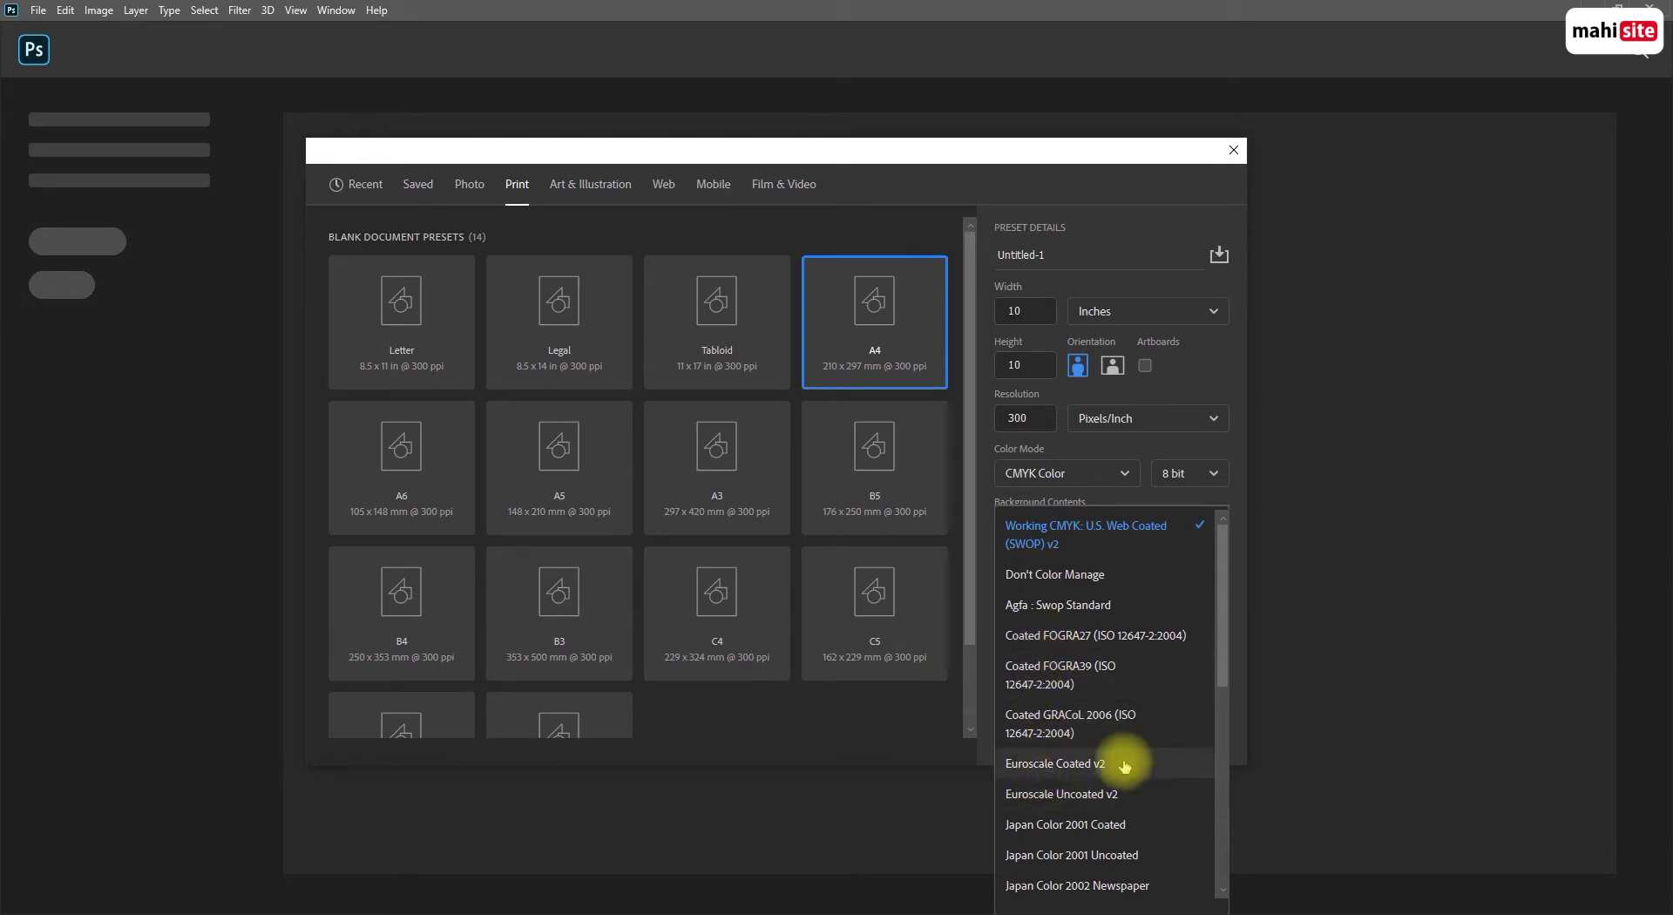
pyautogui.scroll(-4, 1107, 766)
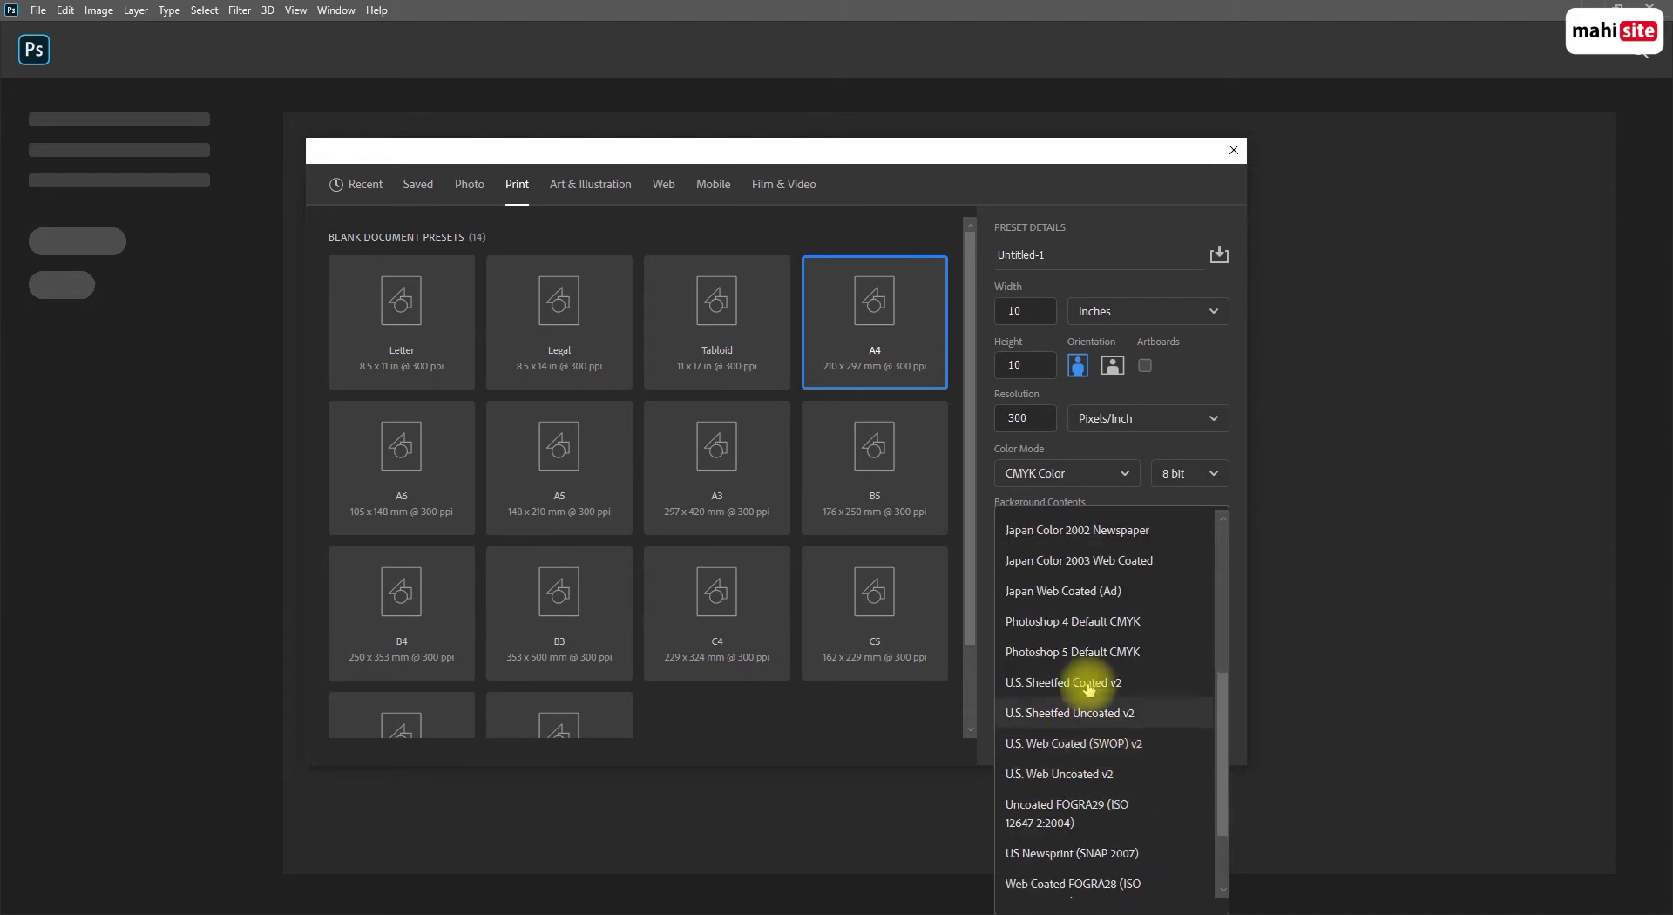
pyautogui.scroll(-3, 1002, 763)
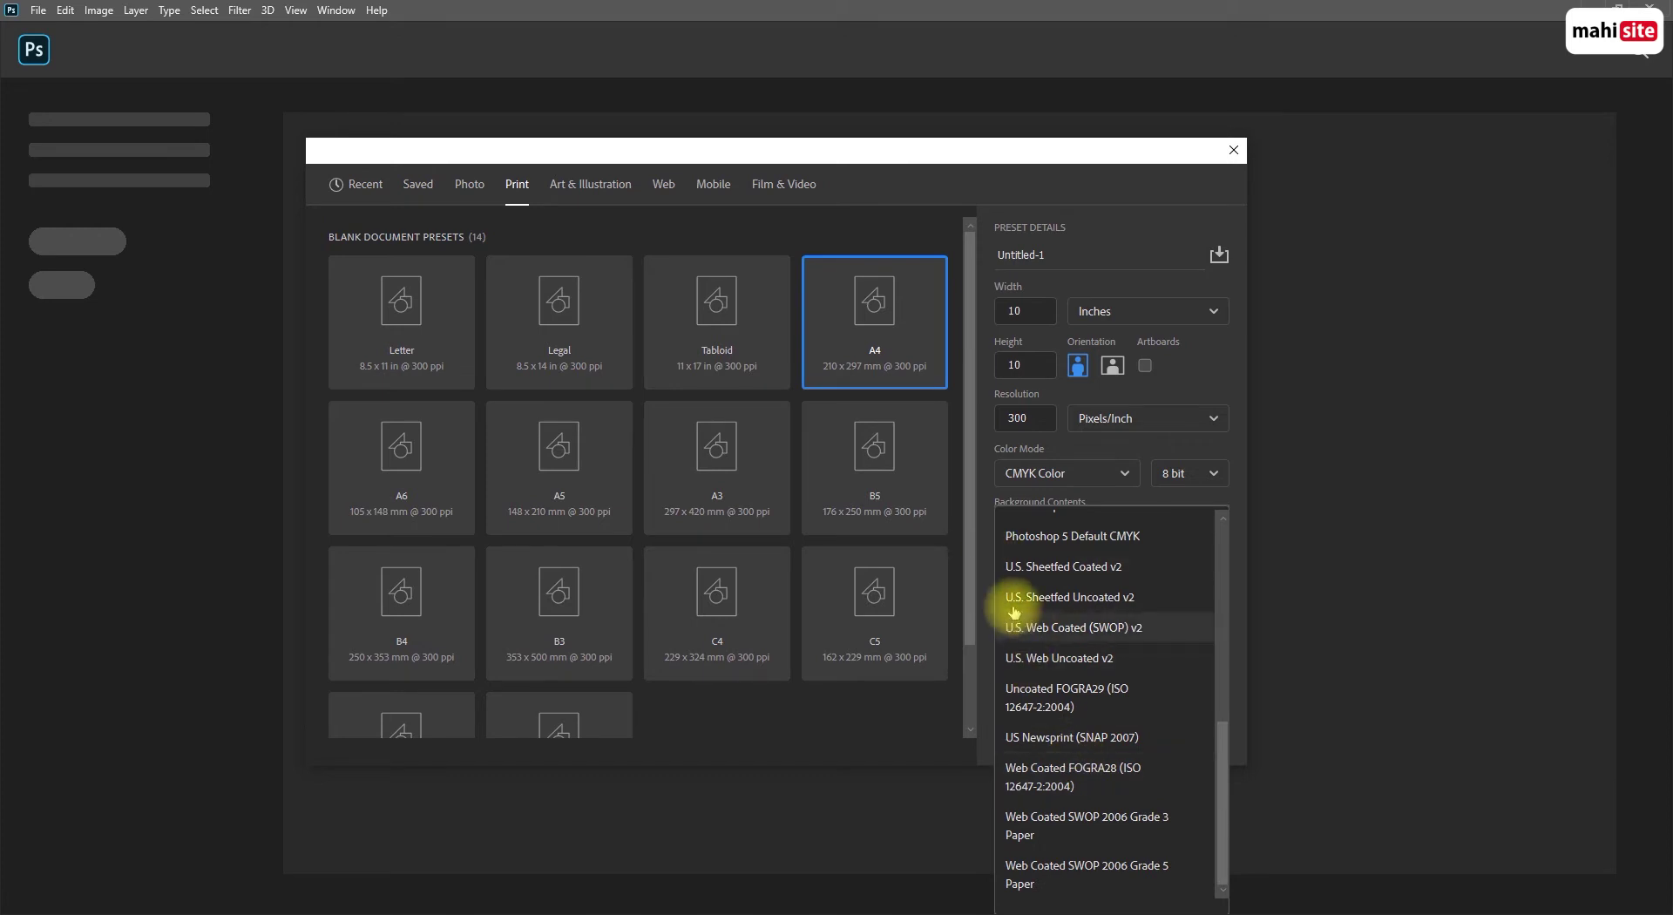
pyautogui.scroll(7, 997, 627)
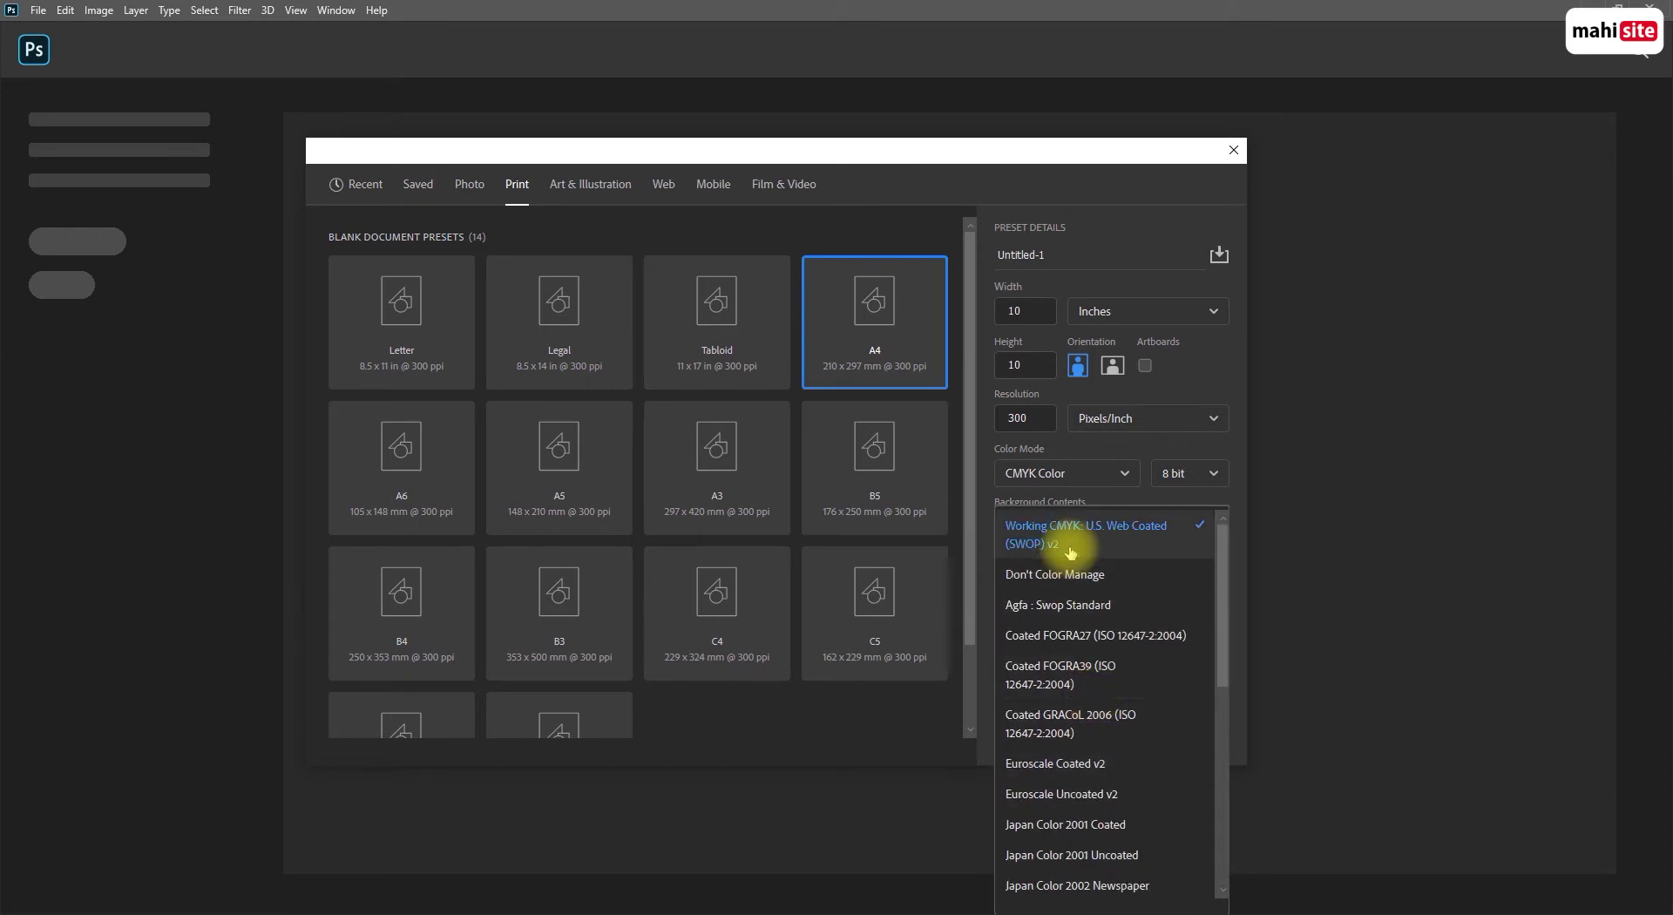
pyautogui.click(993, 539)
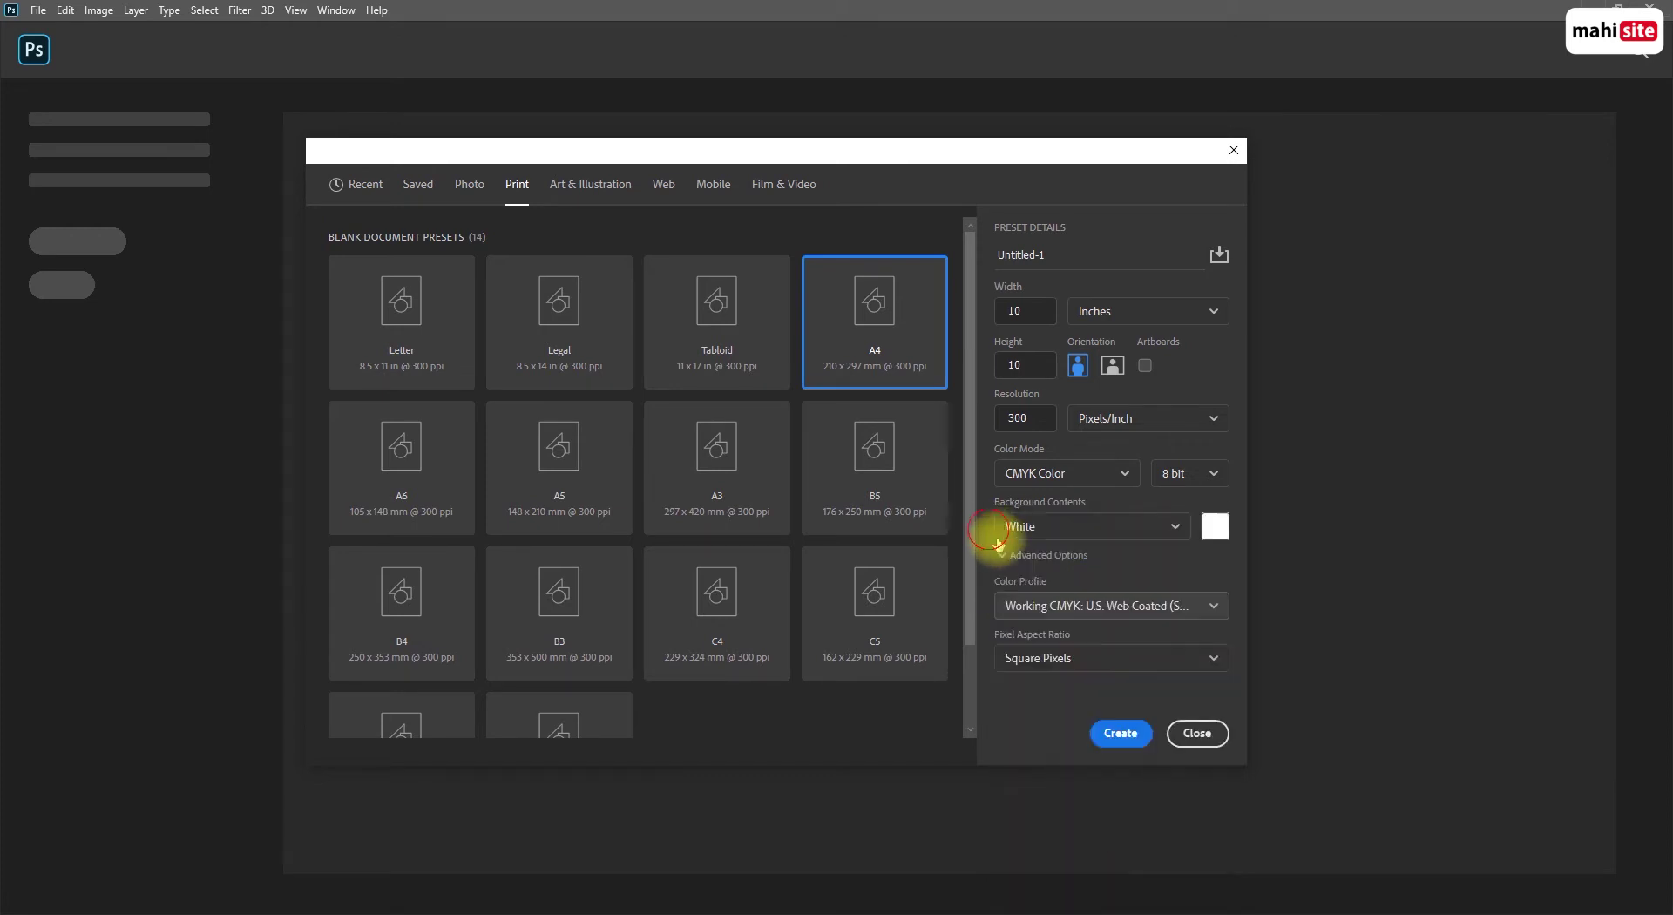
# Review the pixel aspect ratio options, keep Square Pixels, and create the document
pyautogui.click(1085, 661)
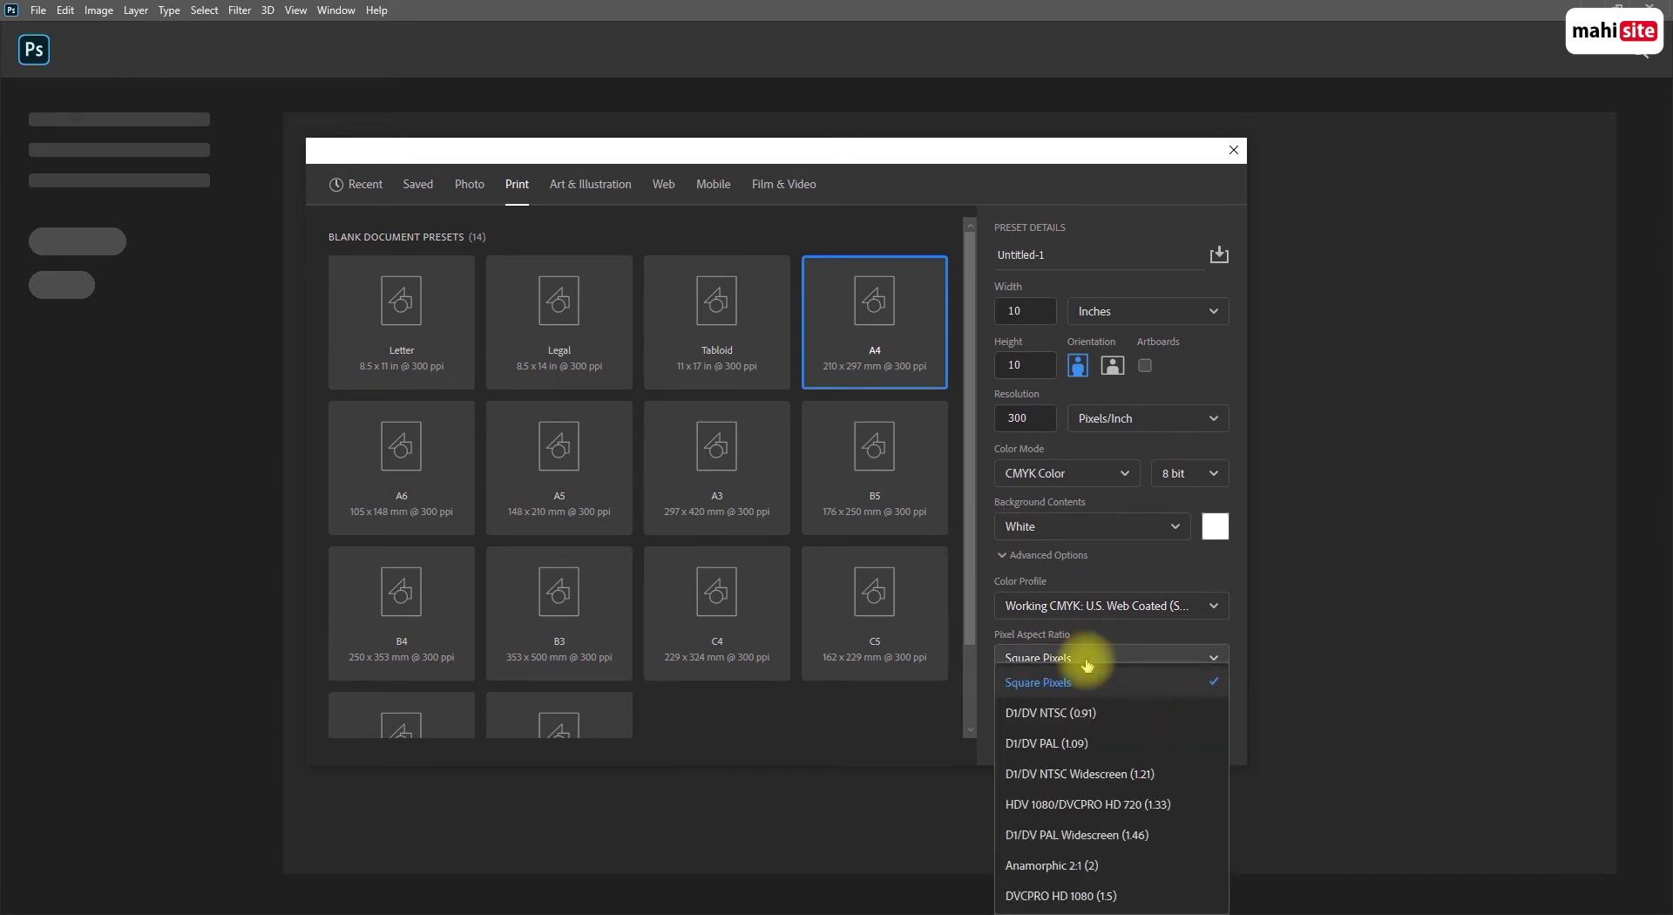
pyautogui.click(1085, 664)
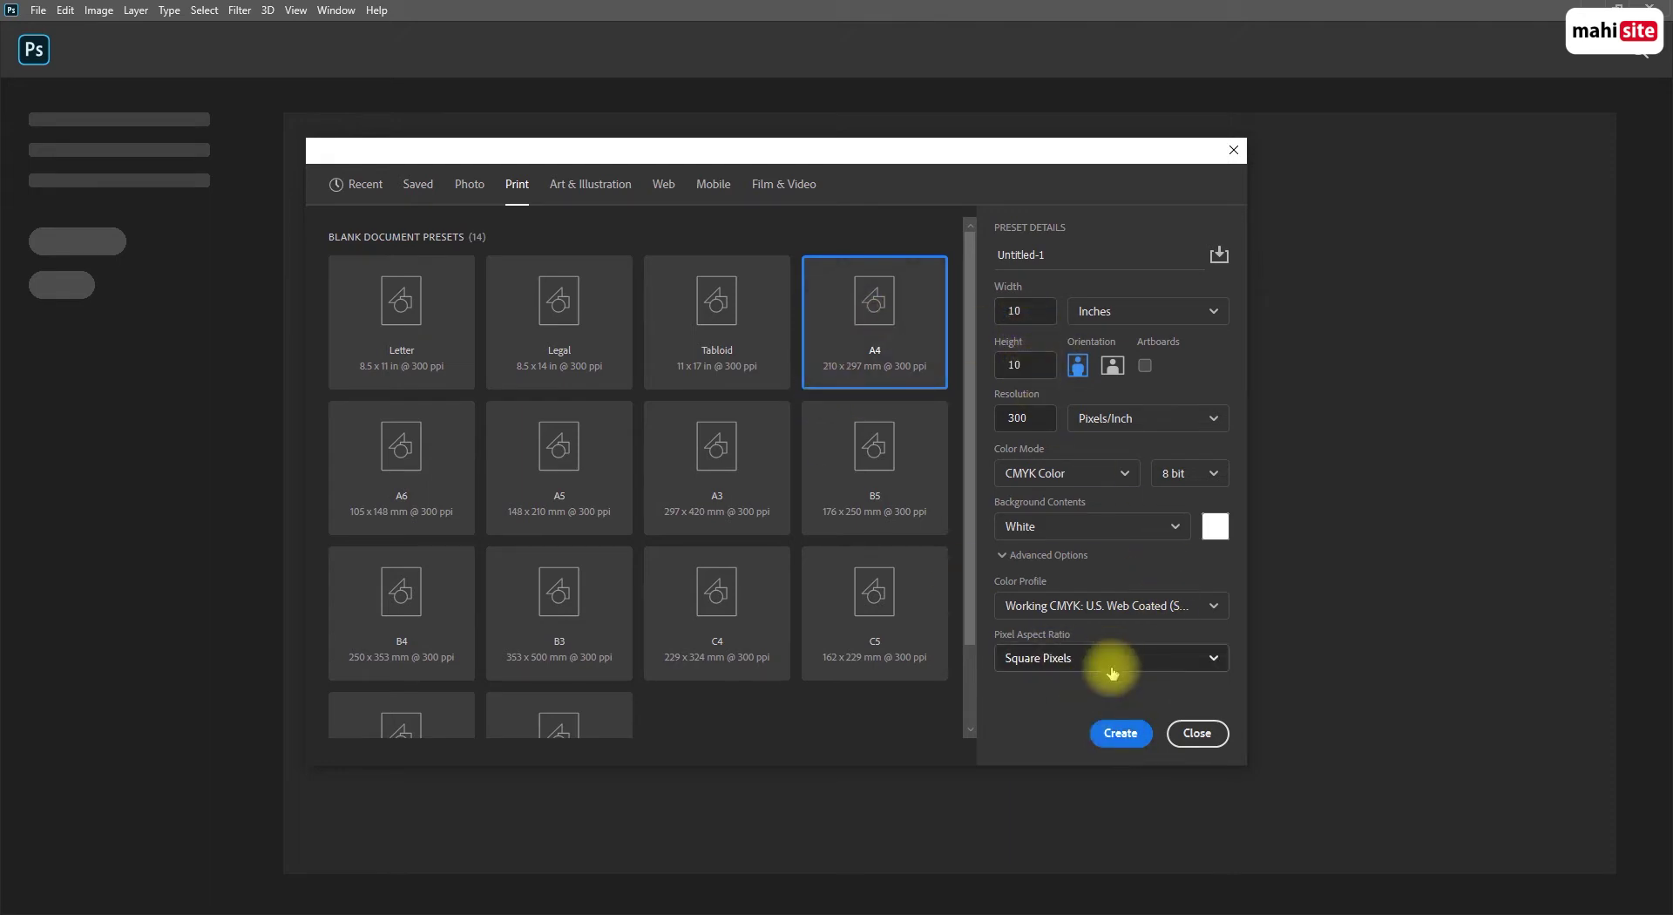
pyautogui.click(1124, 737)
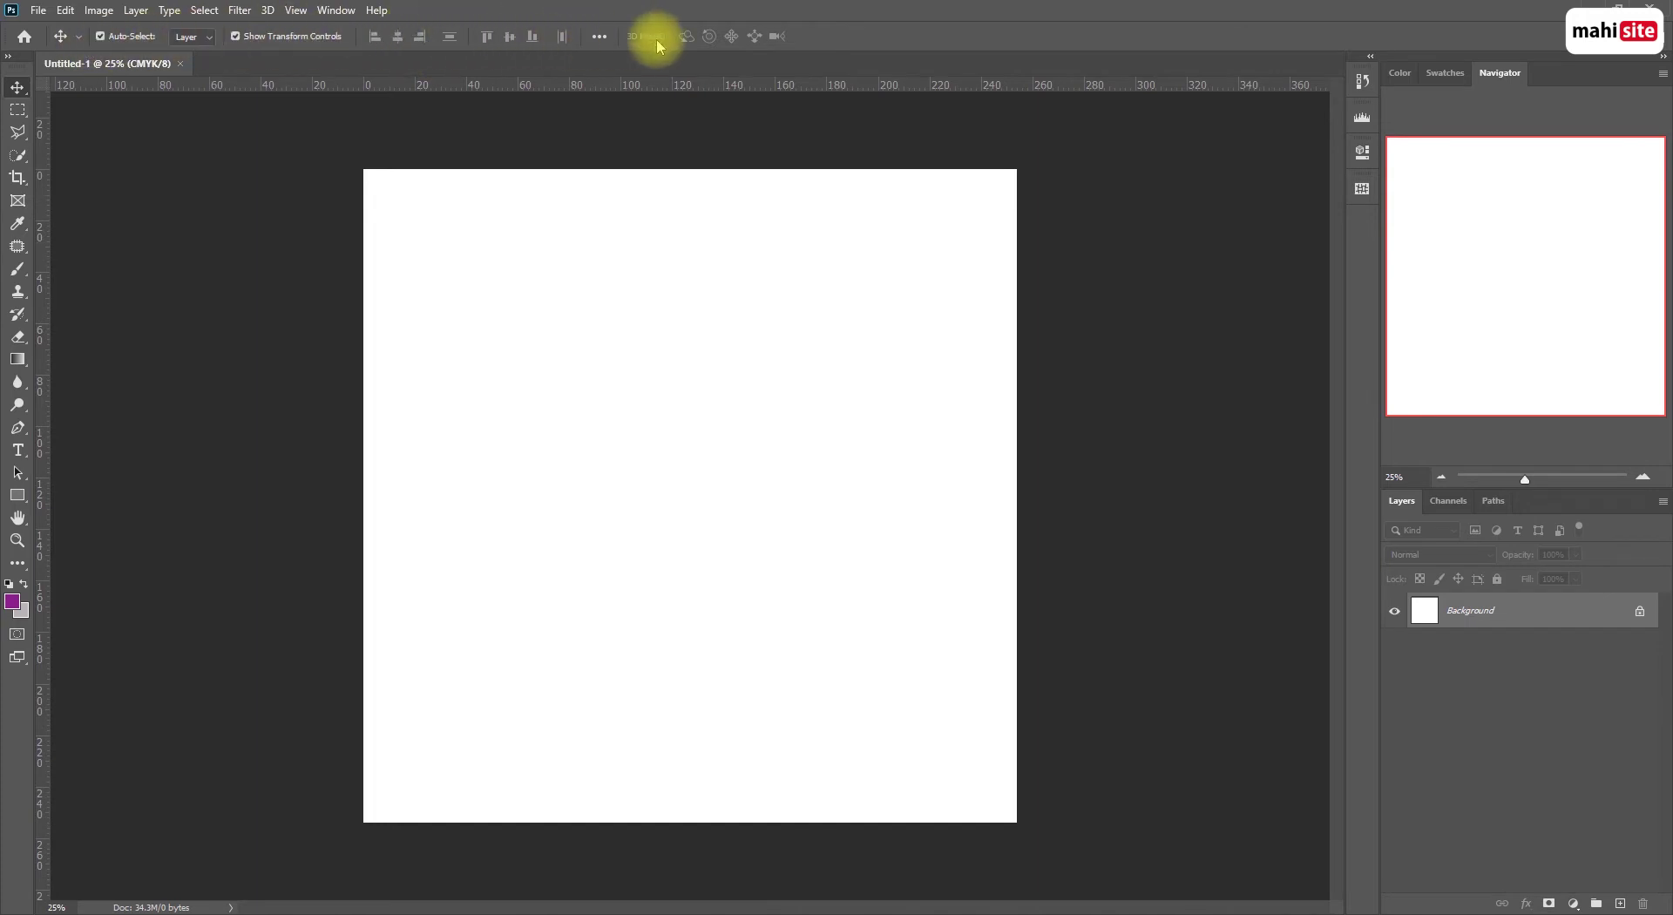
pyautogui.click(332, 10)
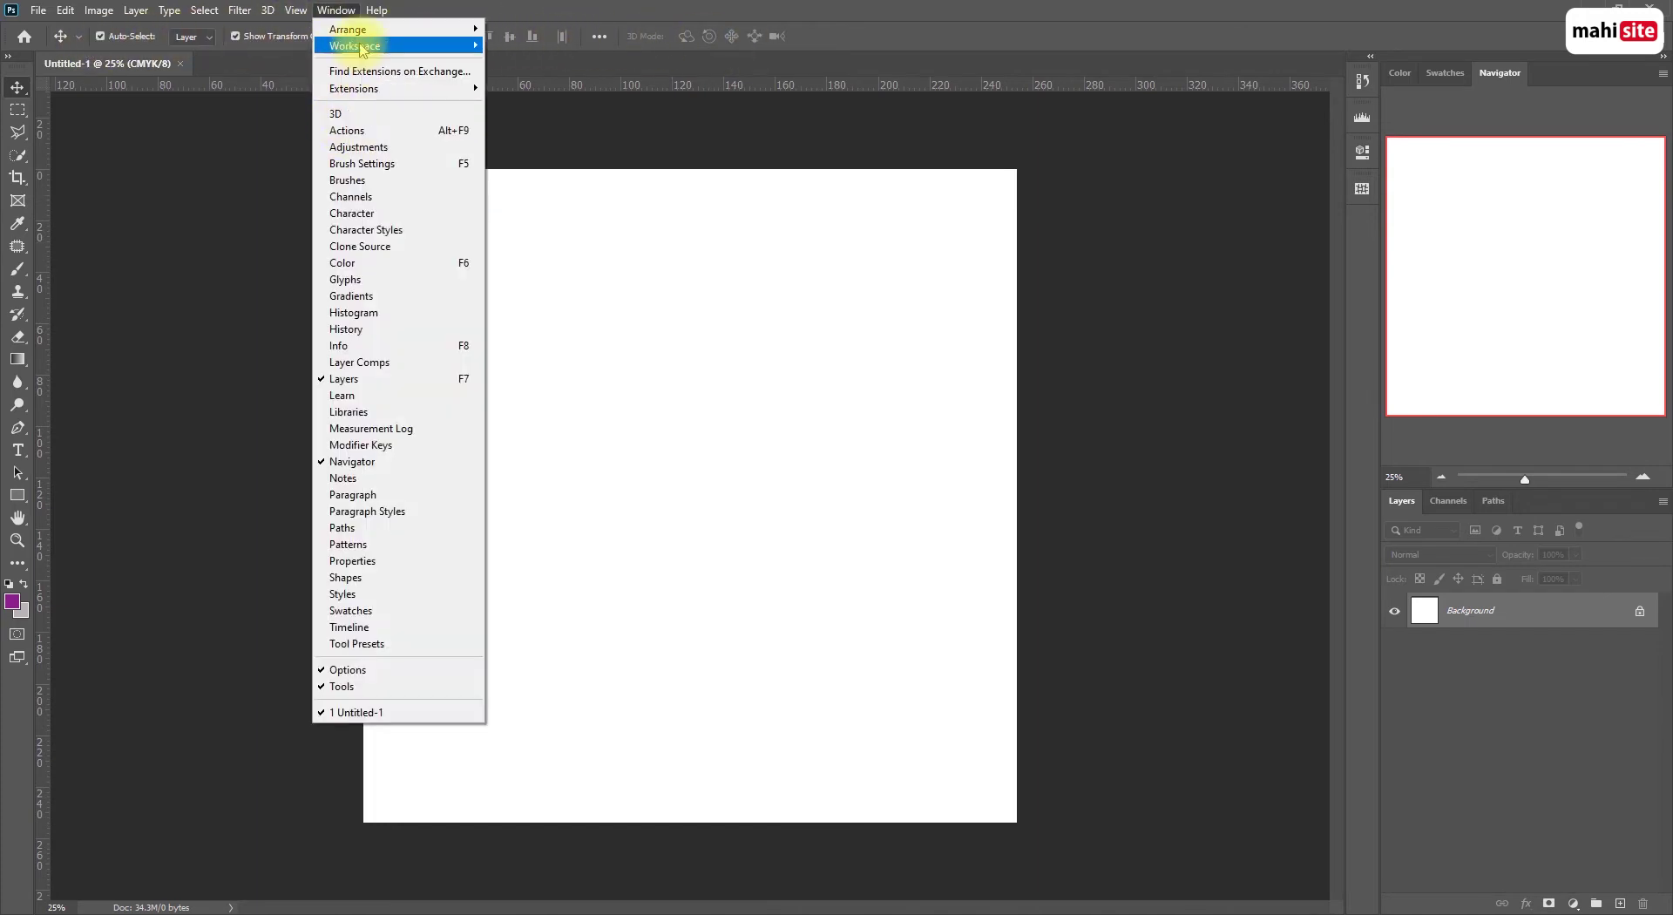
pyautogui.moveTo(361, 48)
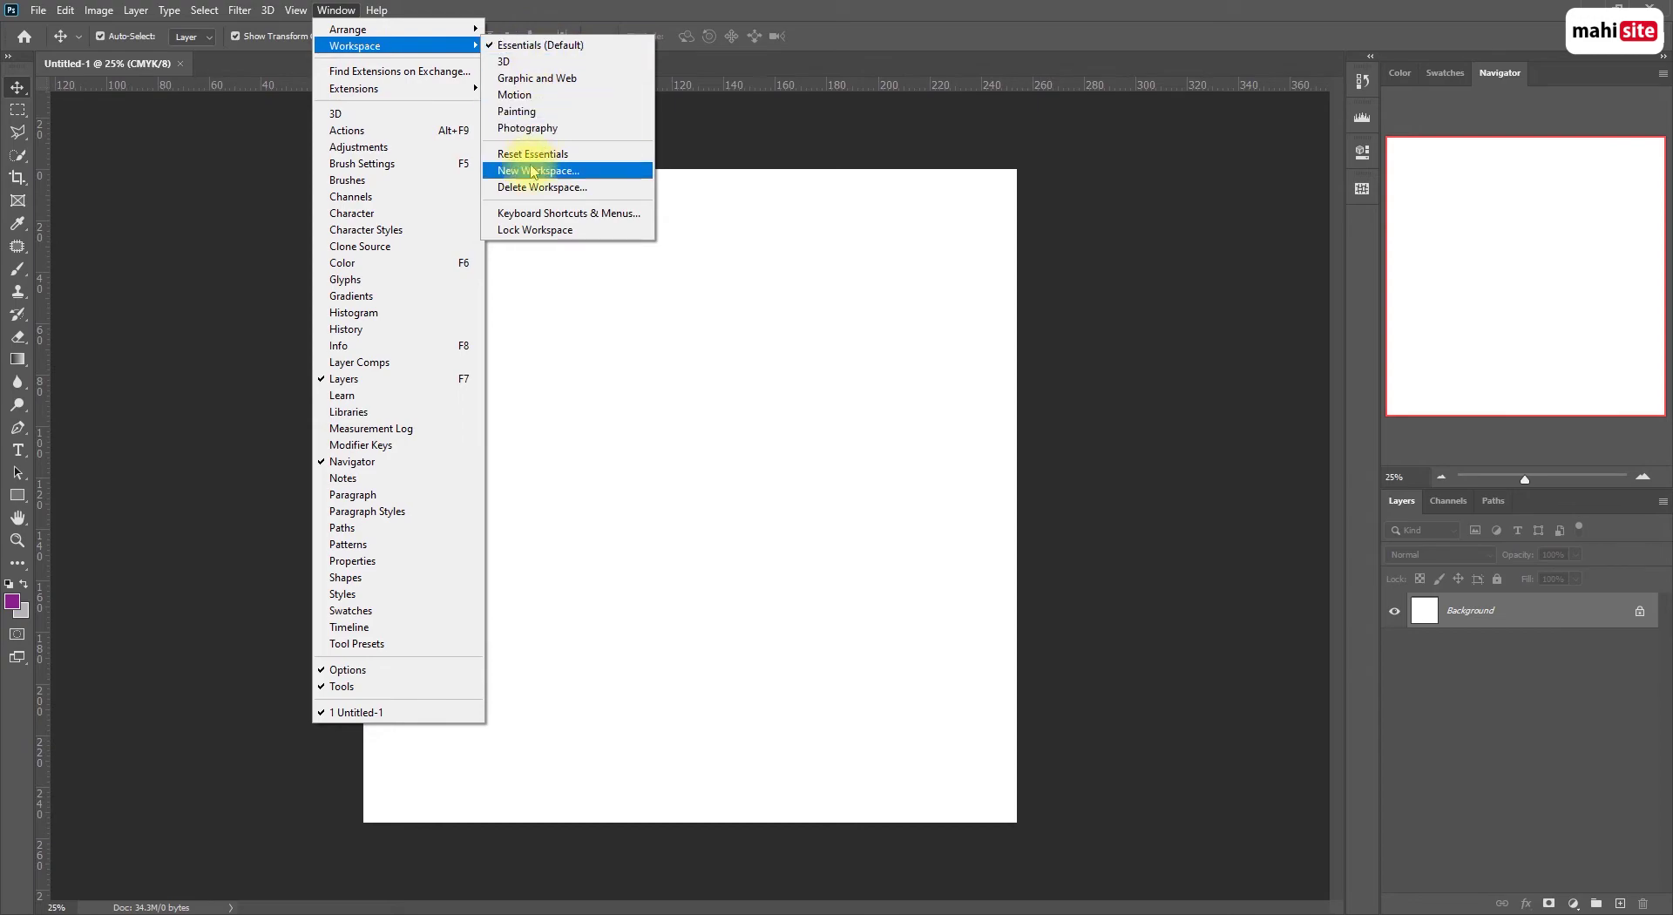
pyautogui.press('space')
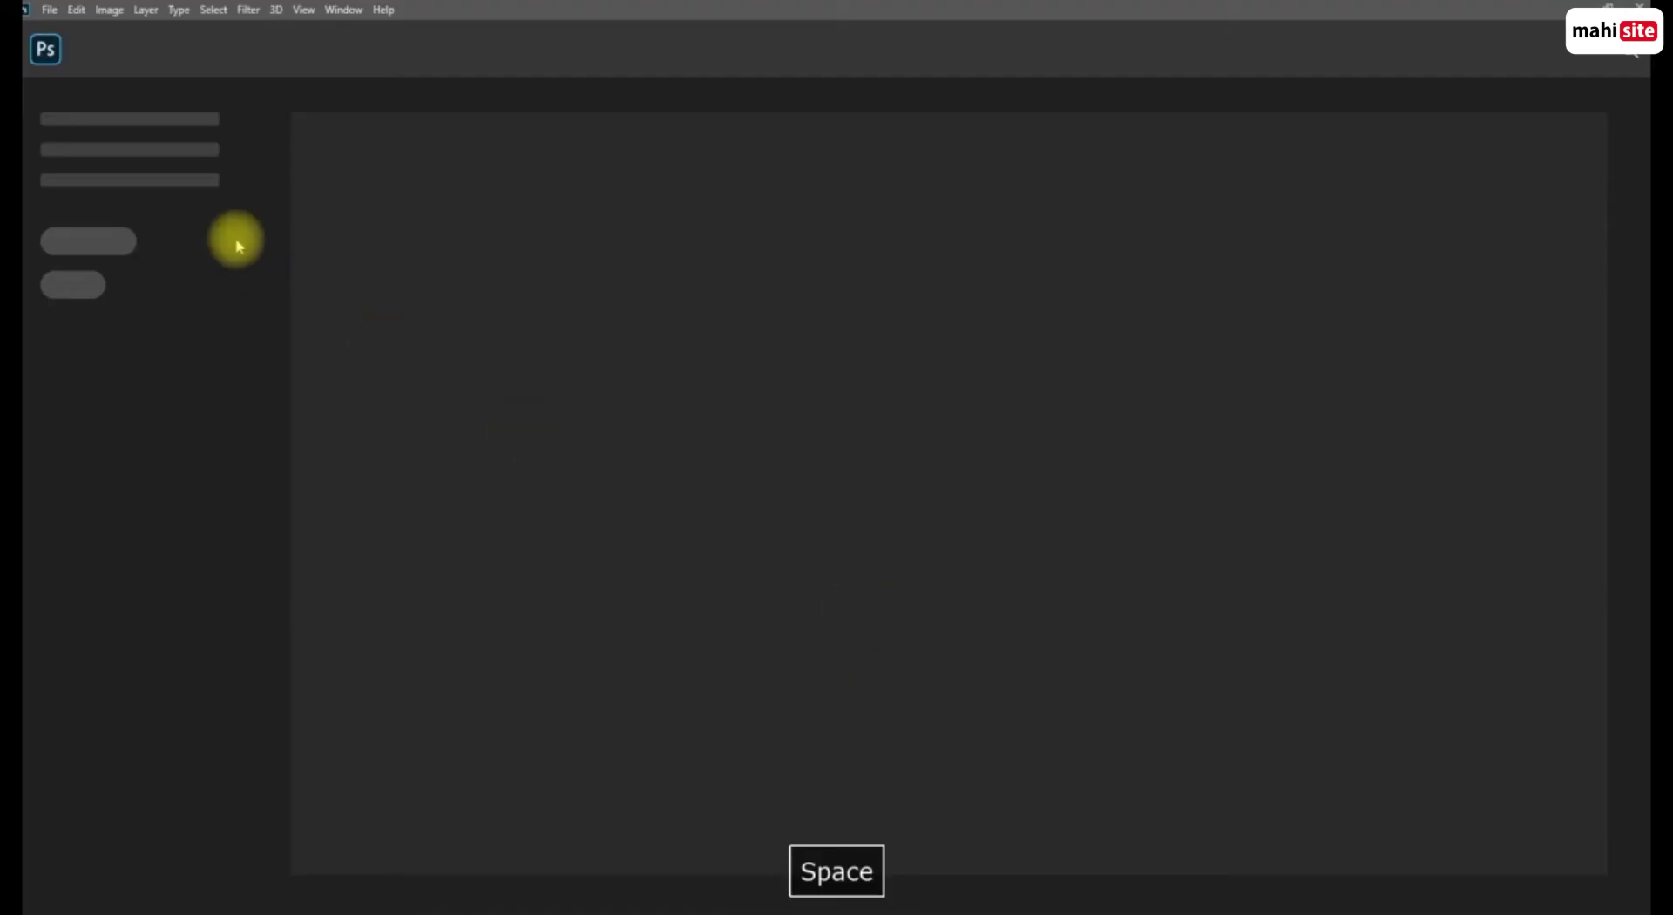
# Create a new 10 x 10 inch document at 300 pixels/inch in CMYK Color, 8 bit, with a White background
pyautogui.click(50, 9)
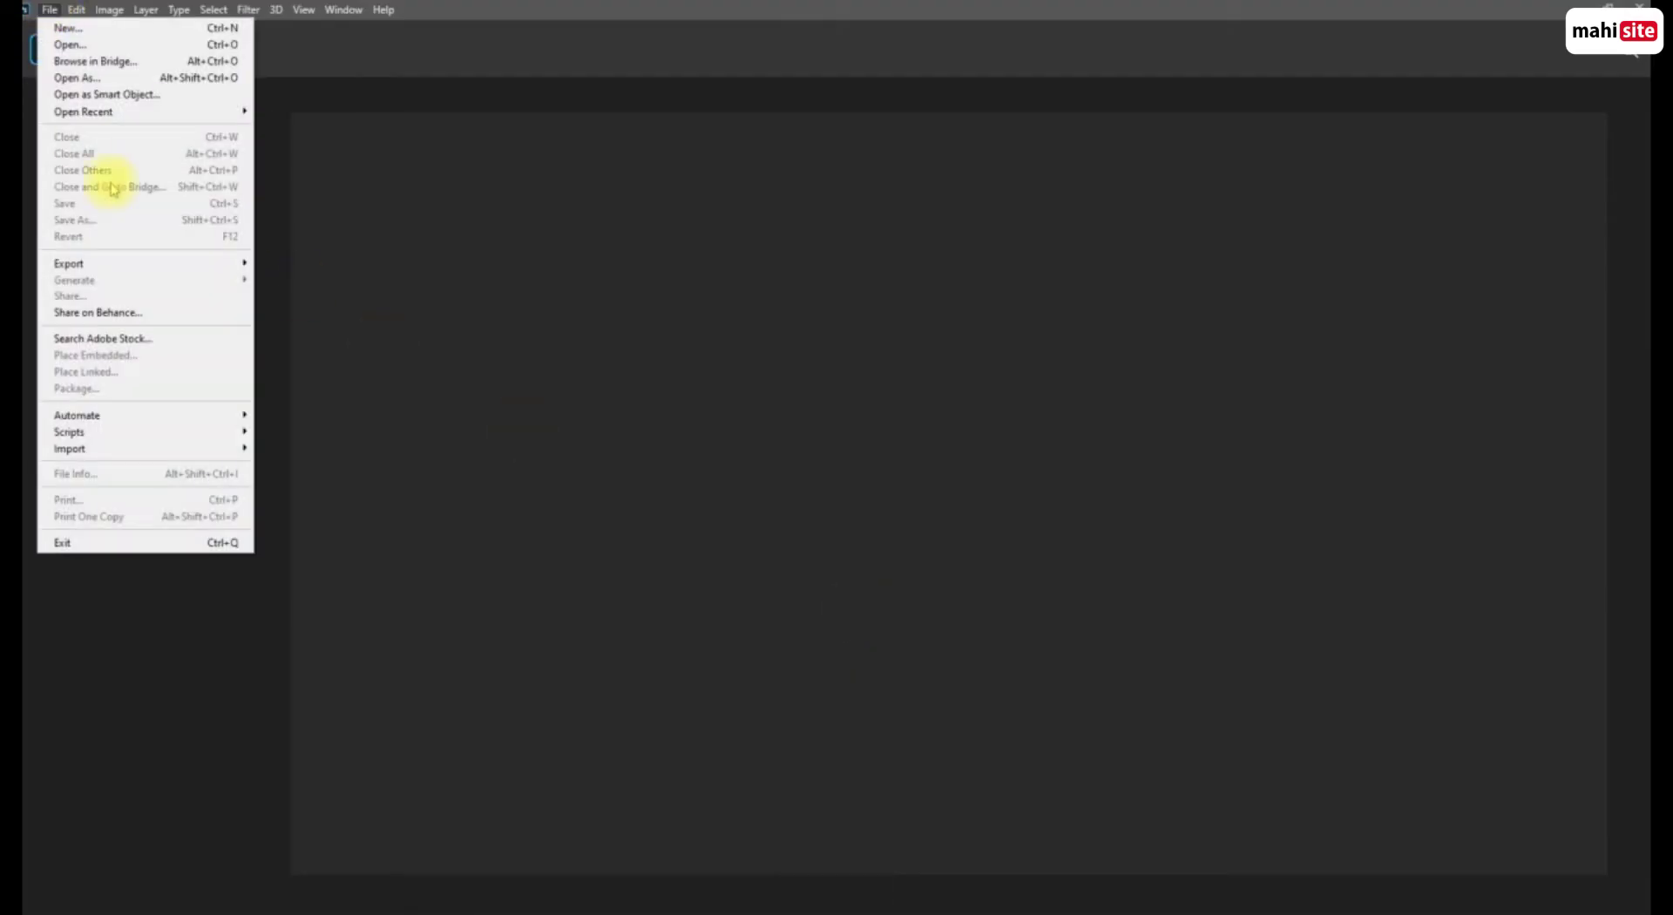
pyautogui.click(68, 28)
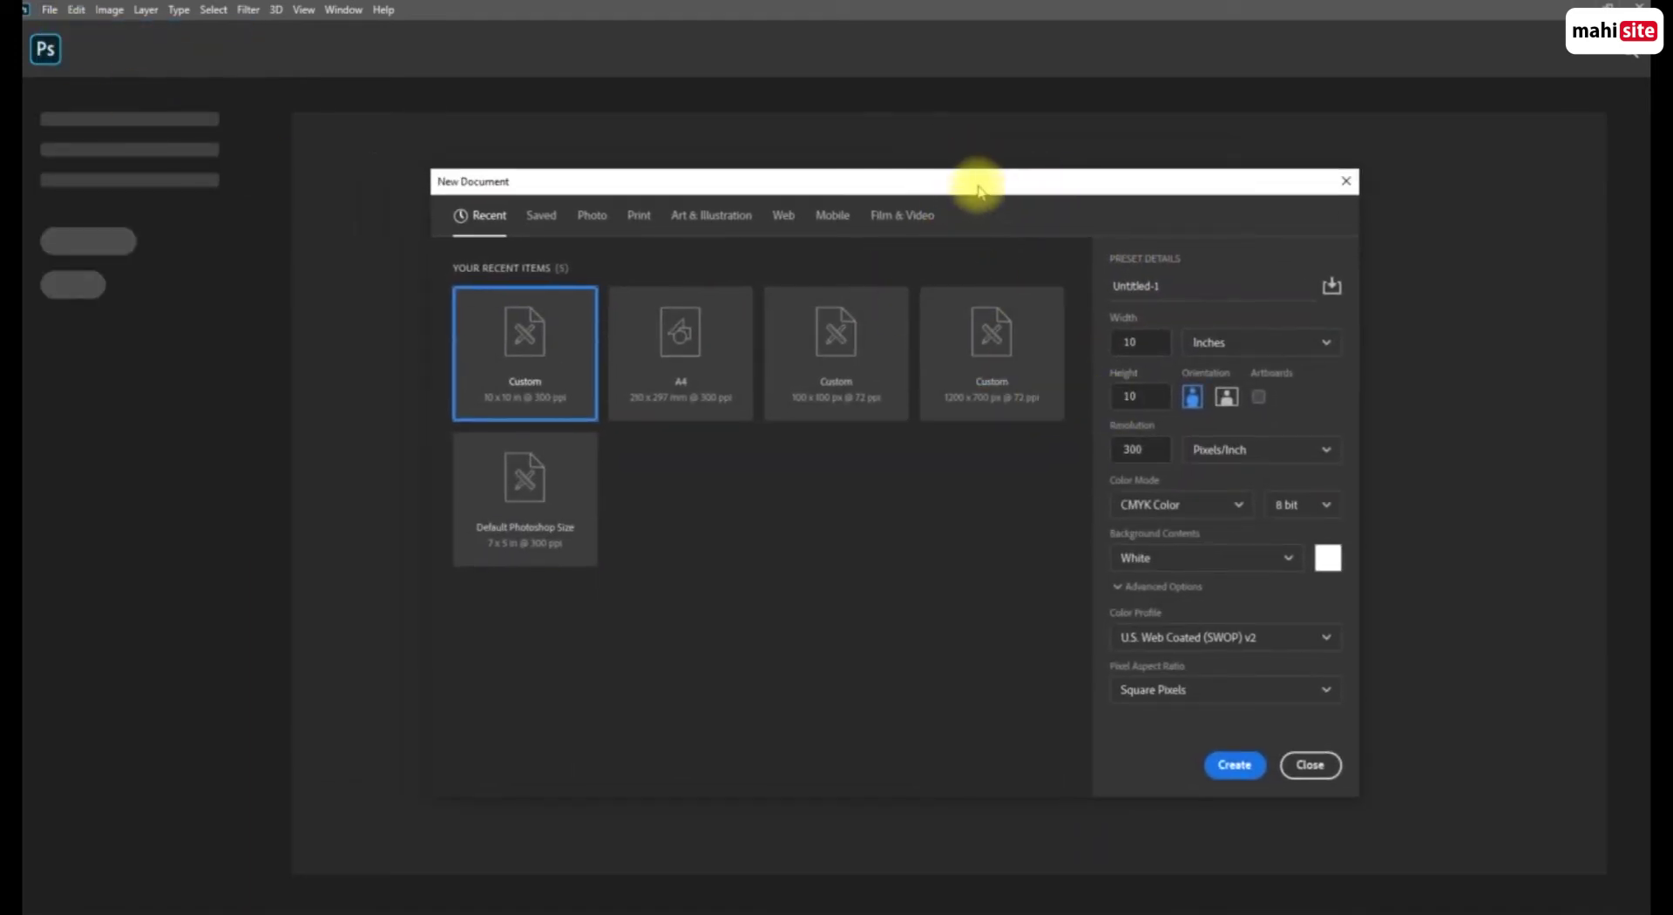
pyautogui.moveTo(971, 180); pyautogui.dragTo(889, 193)
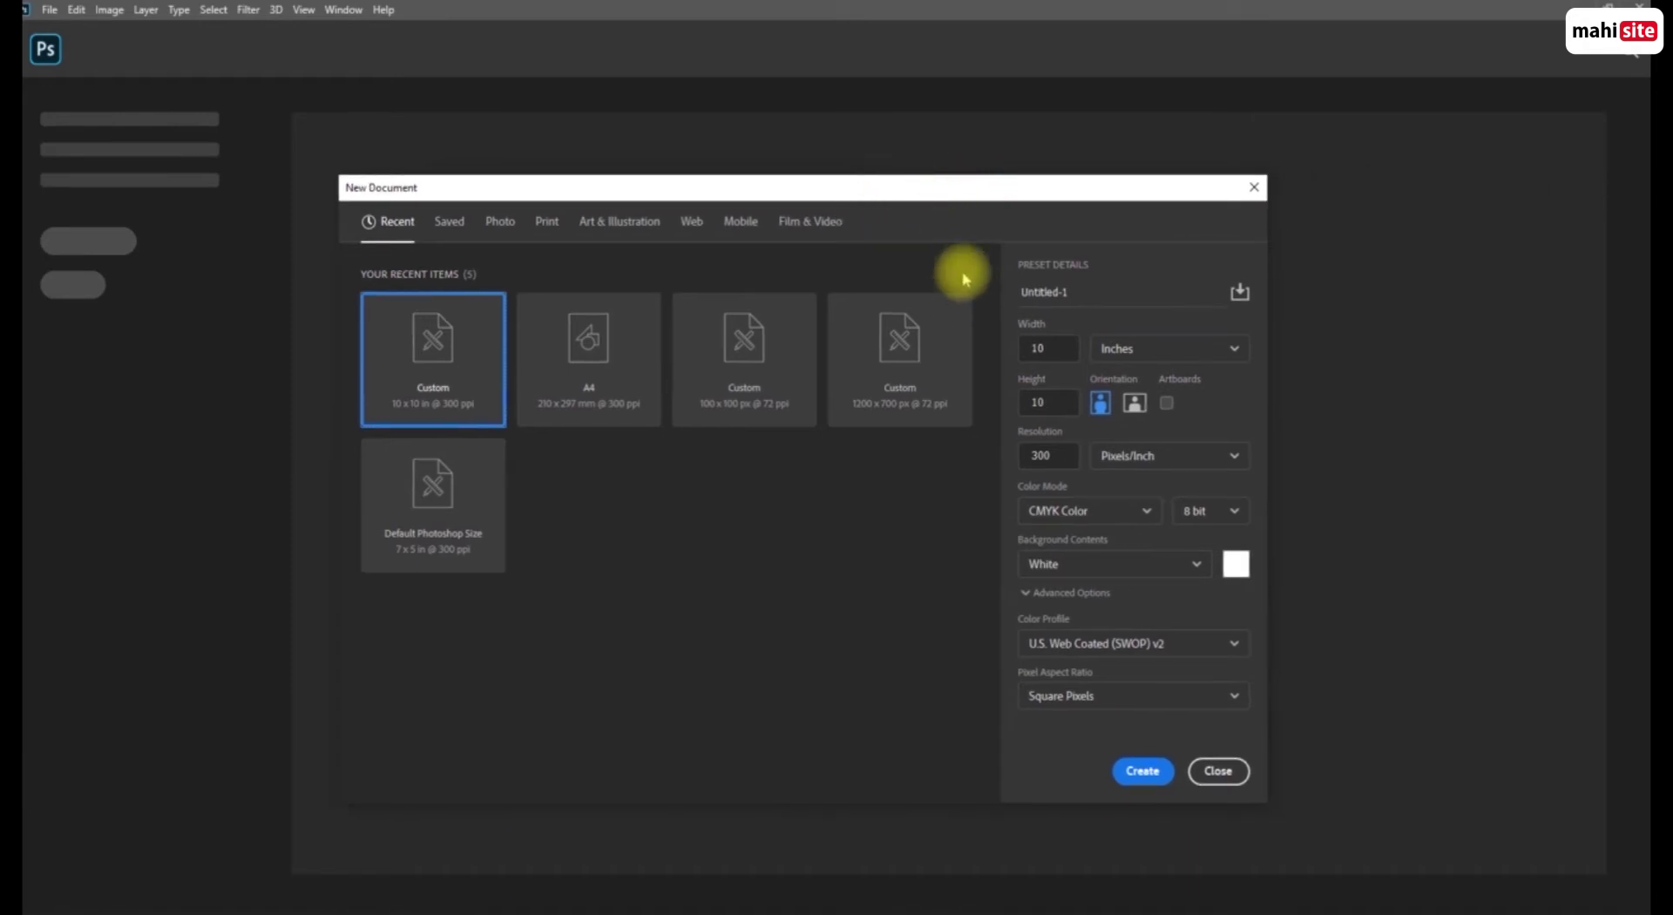
pyautogui.moveTo(880, 186); pyautogui.dragTo(854, 158)
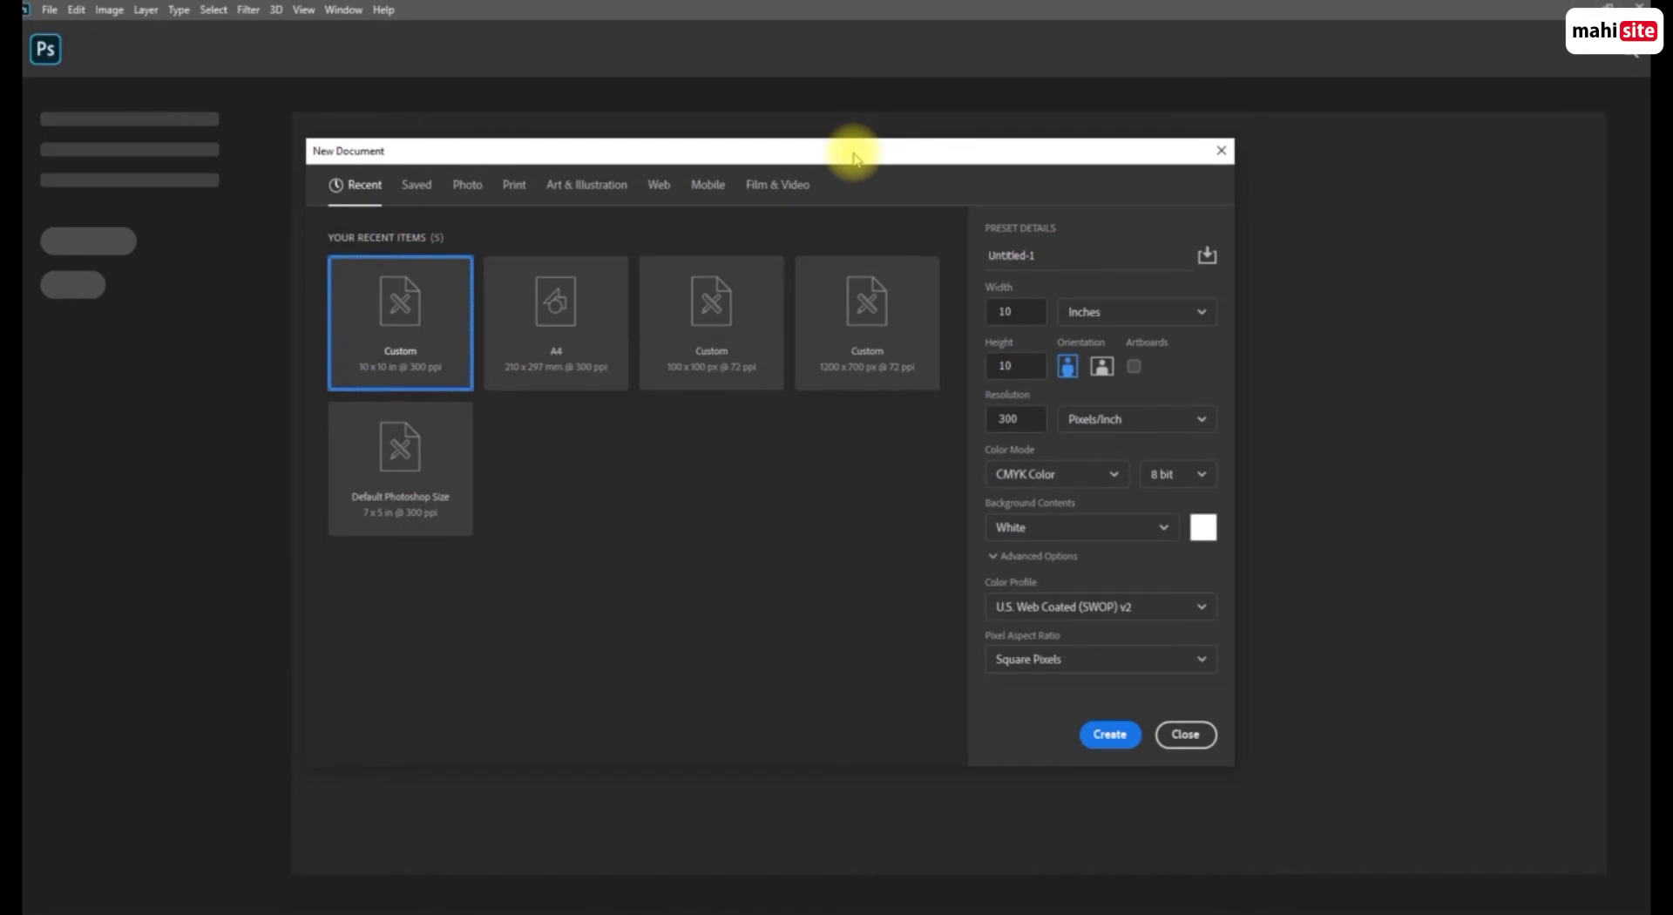
pyautogui.click(1128, 312)
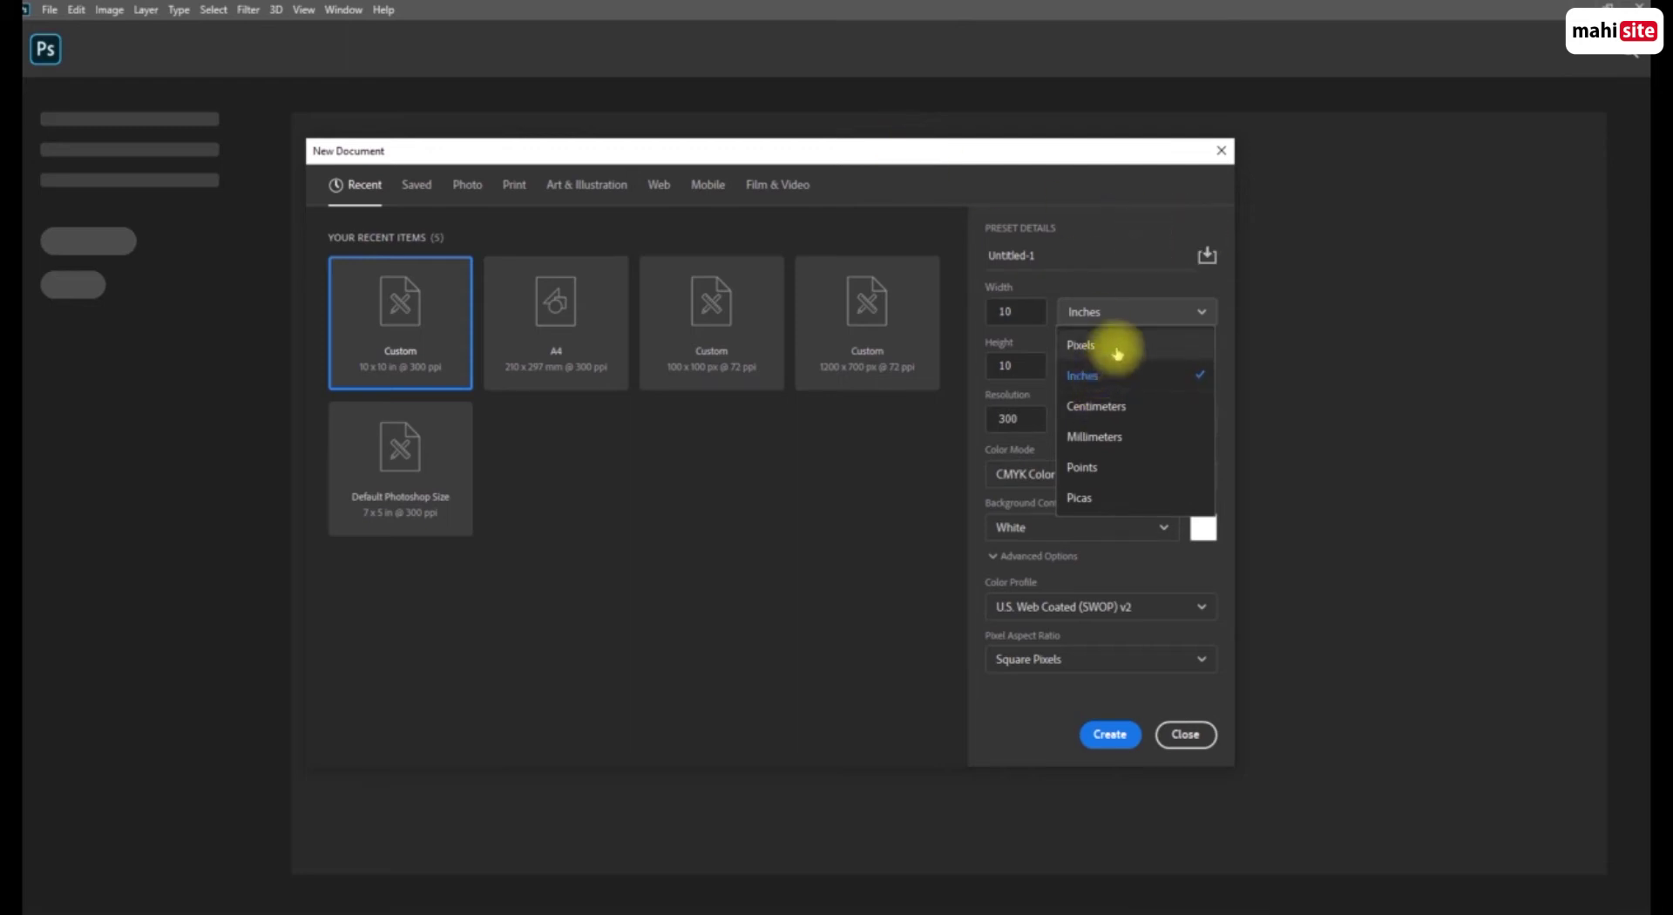
pyautogui.click(1090, 254)
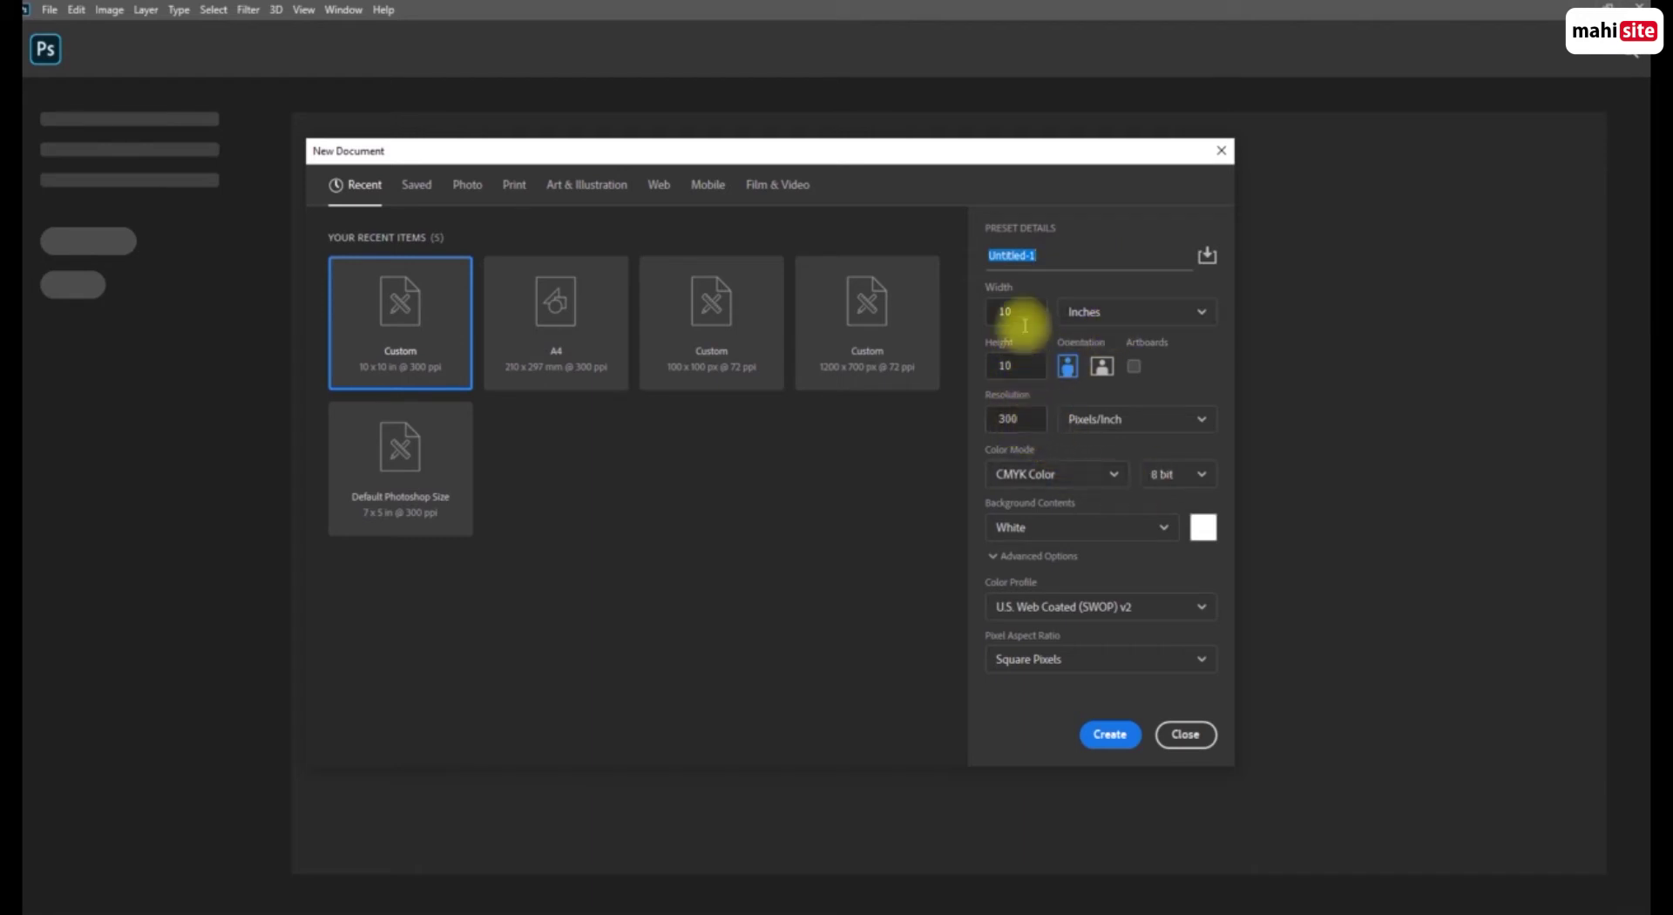
pyautogui.click(1120, 736)
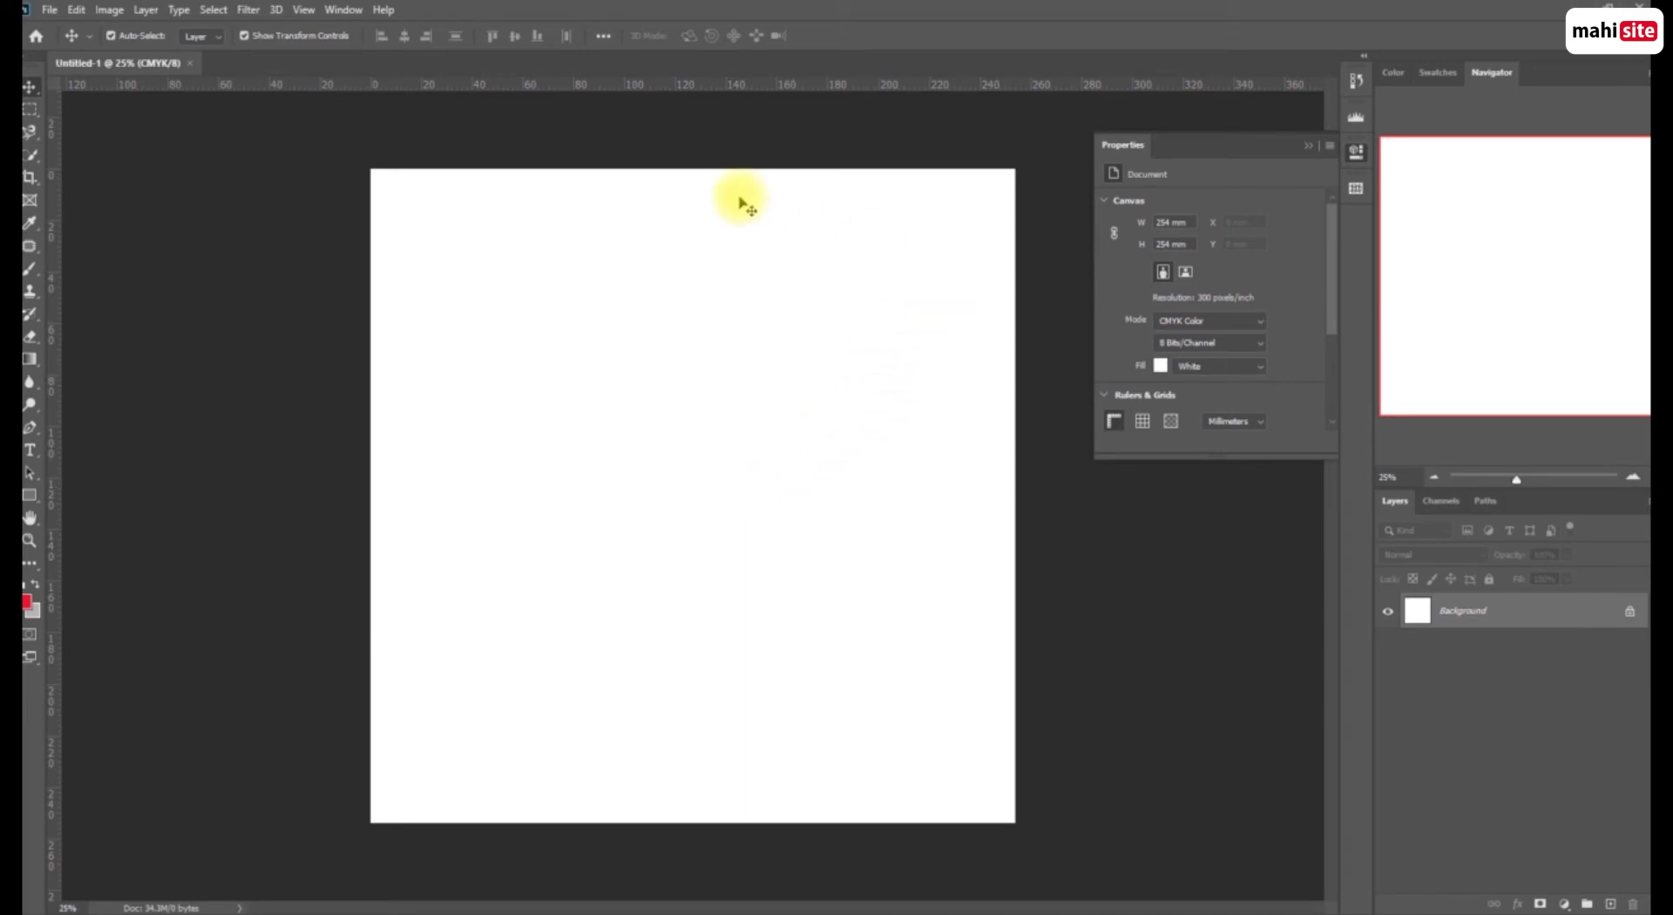
# Show the tools grouped with the Move Tool and select the Move Tool
pyautogui.press('space')
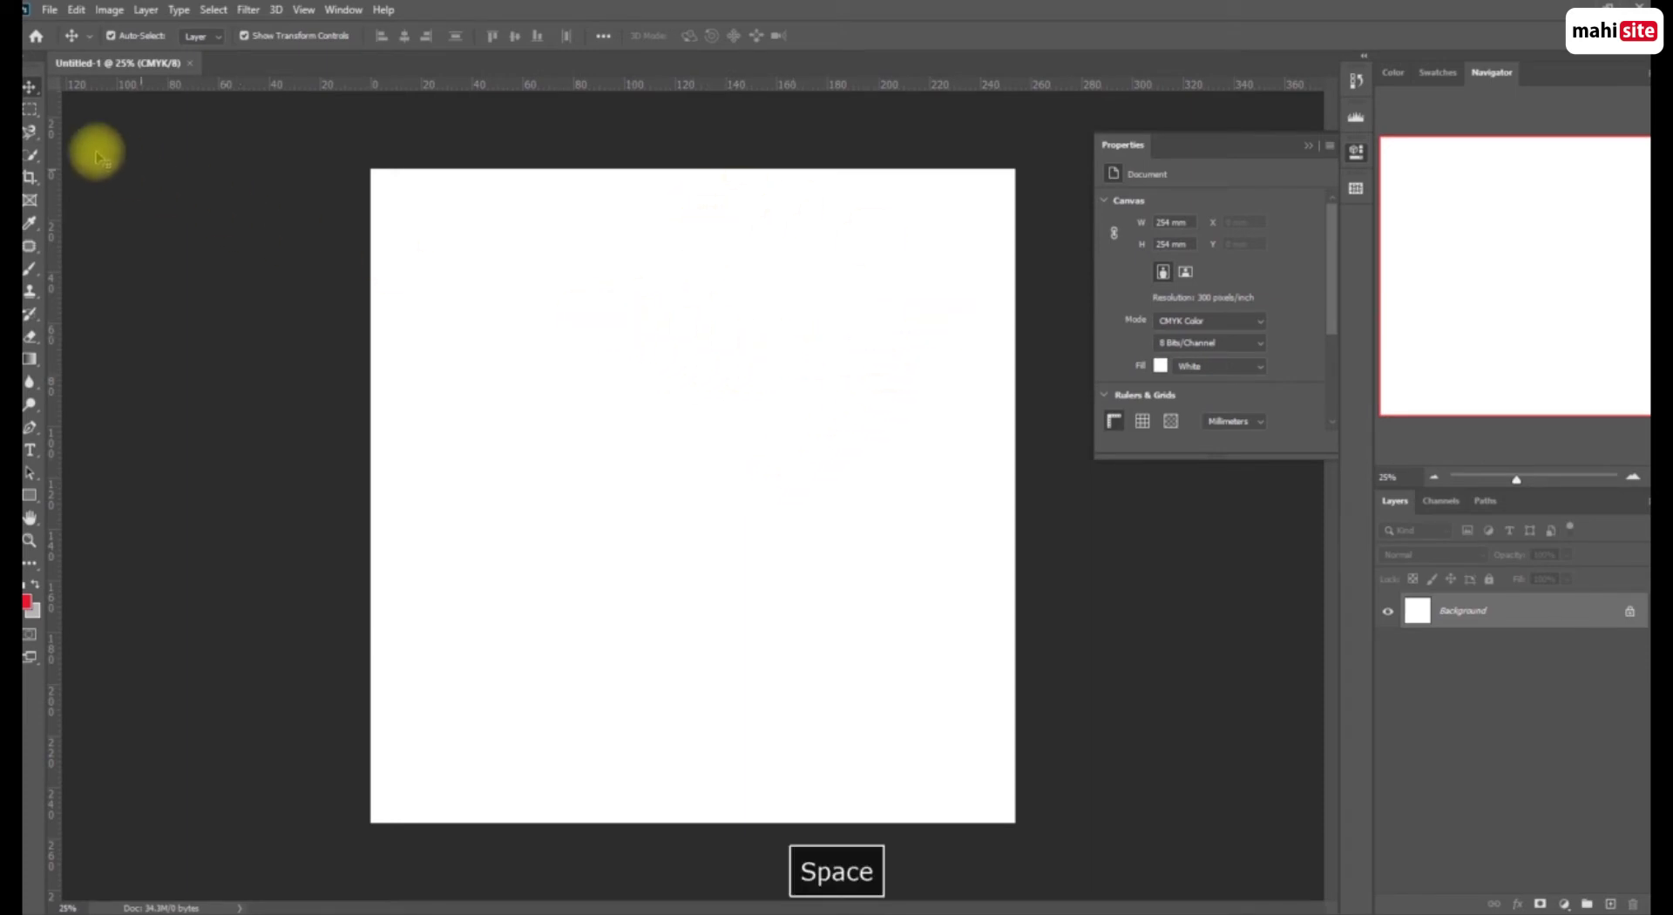
pyautogui.rightClick(35, 91)
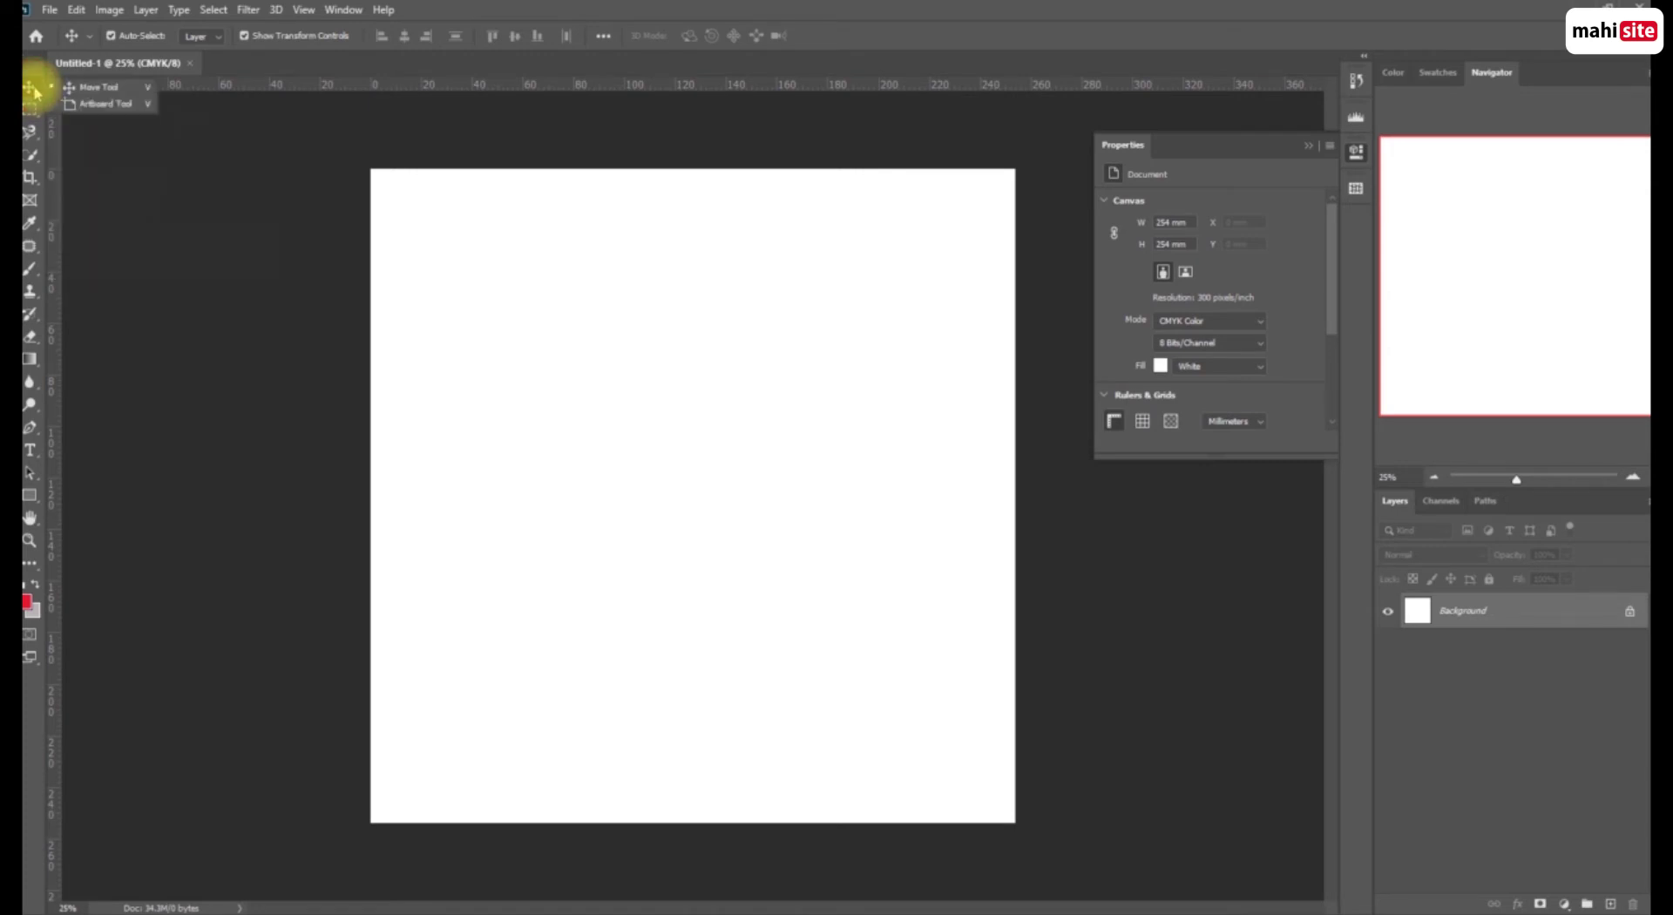
pyautogui.click(88, 88)
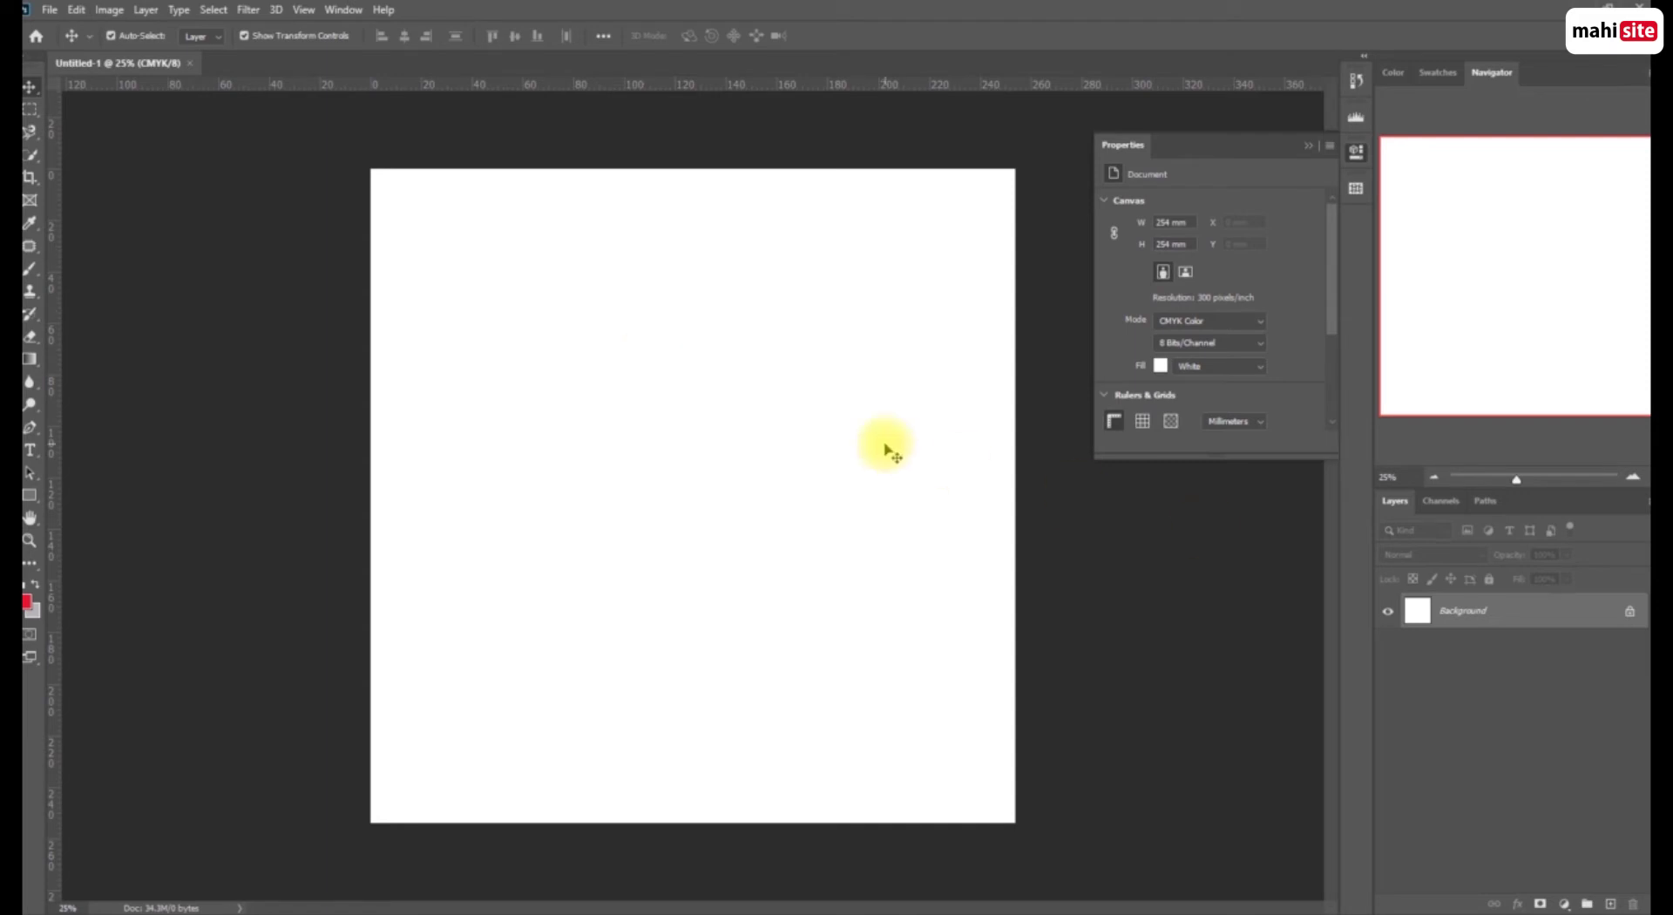
# Try drawing an artboard about 74 x 232 mm beside the canvas with the Artboard Tool, and undo it
pyautogui.rightClick(31, 93)
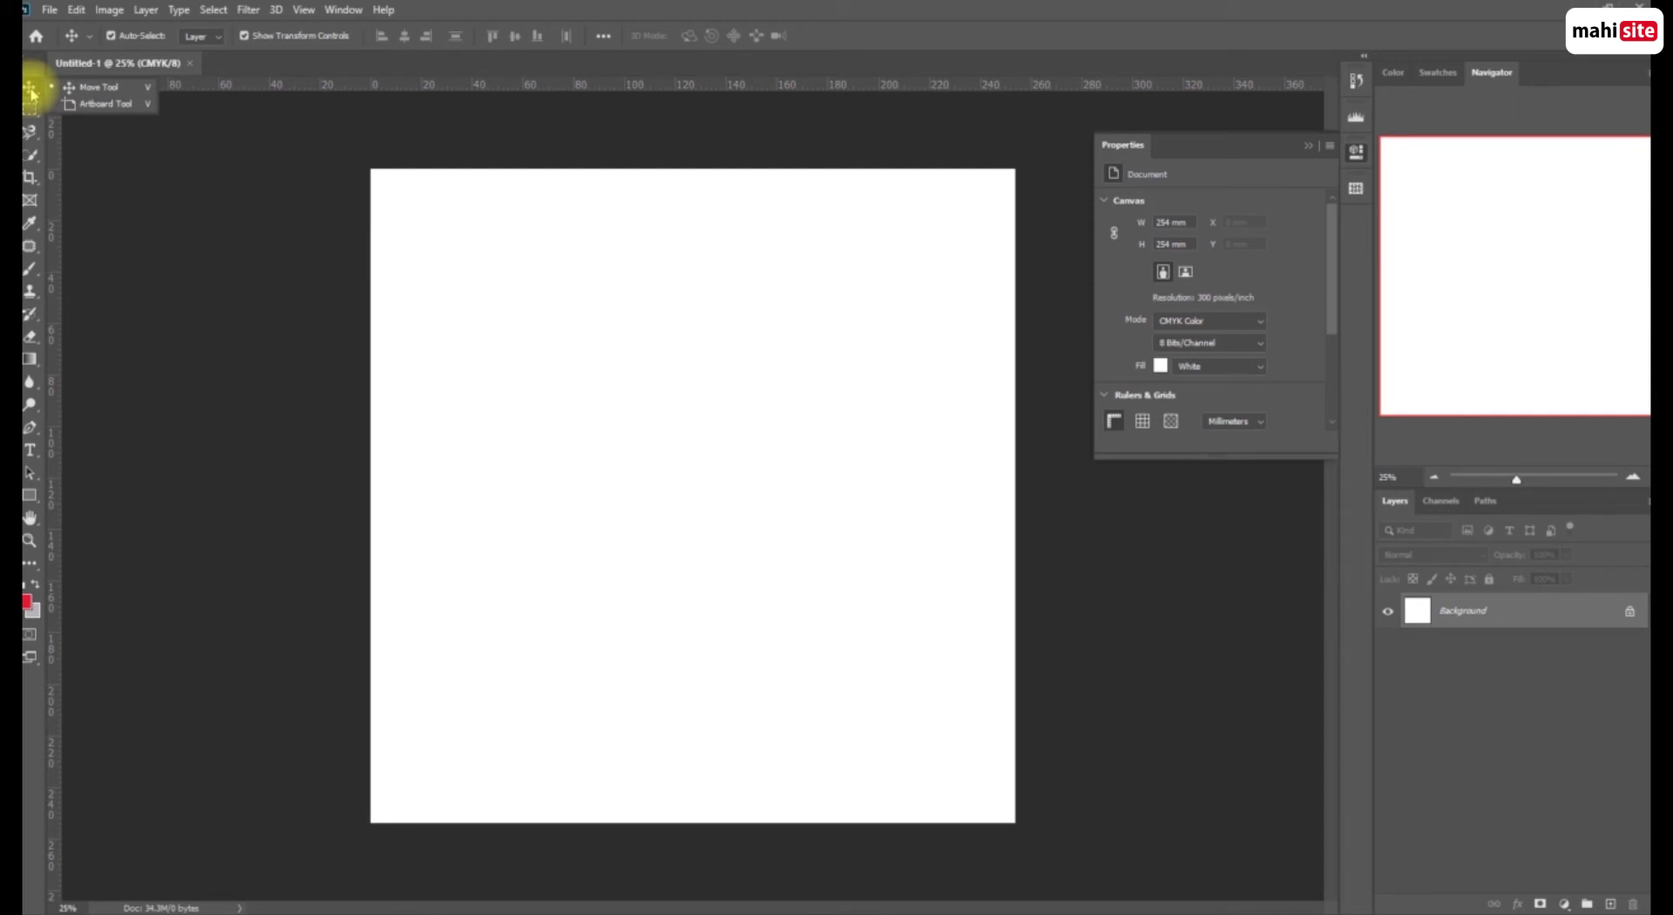
pyautogui.click(101, 106)
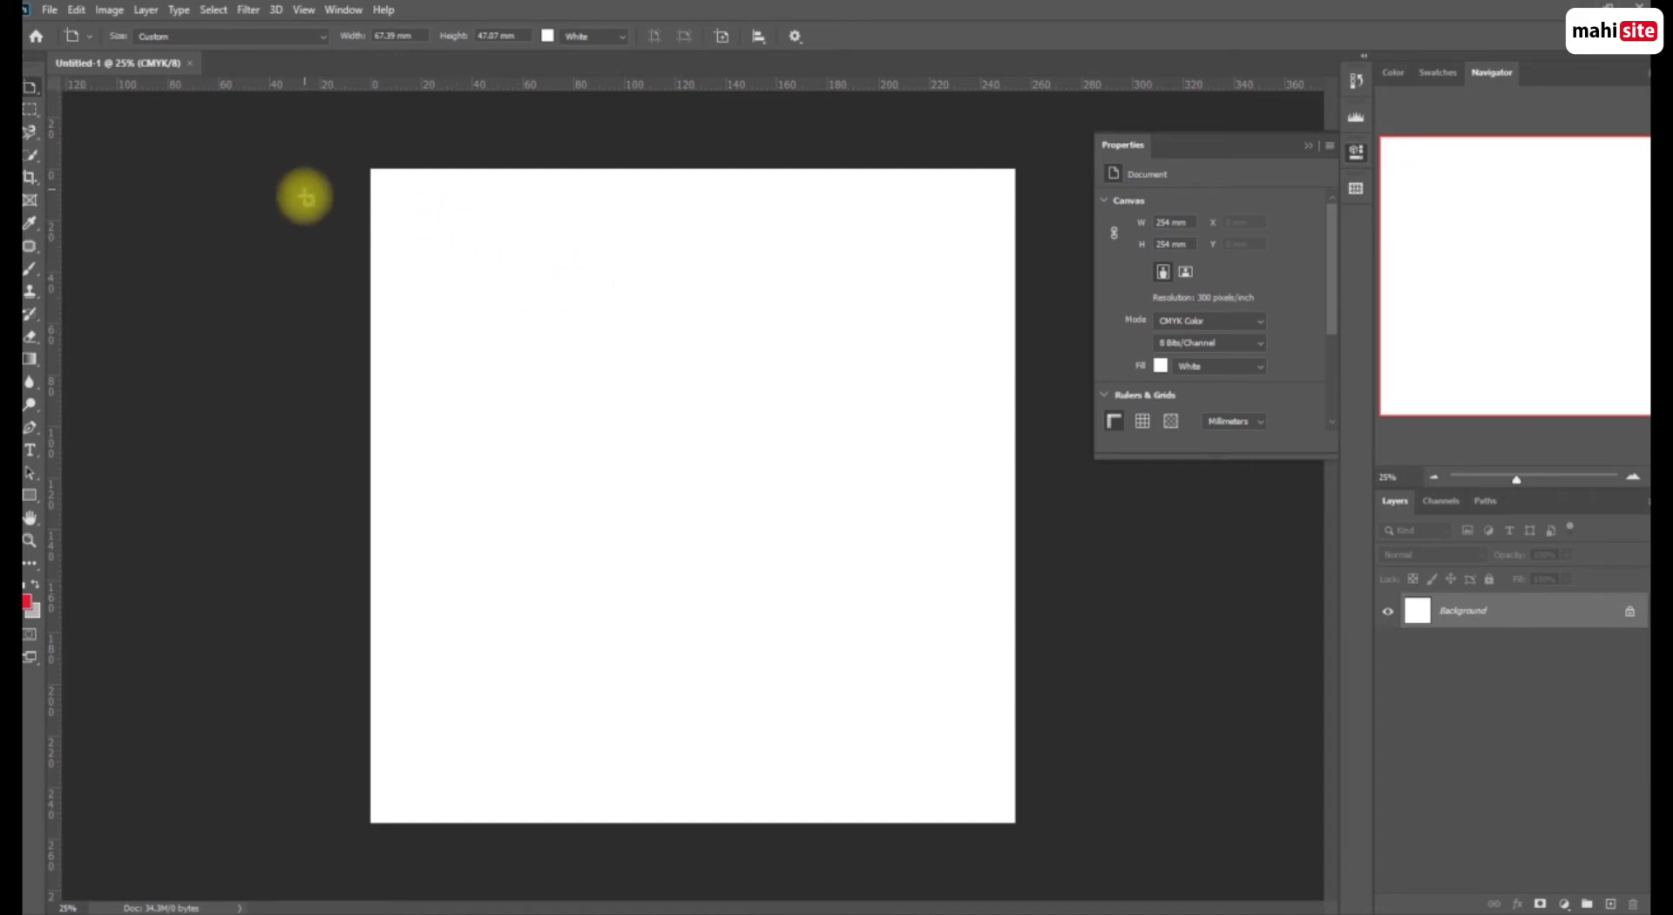
pyautogui.moveTo(150, 186); pyautogui.dragTo(337, 782)
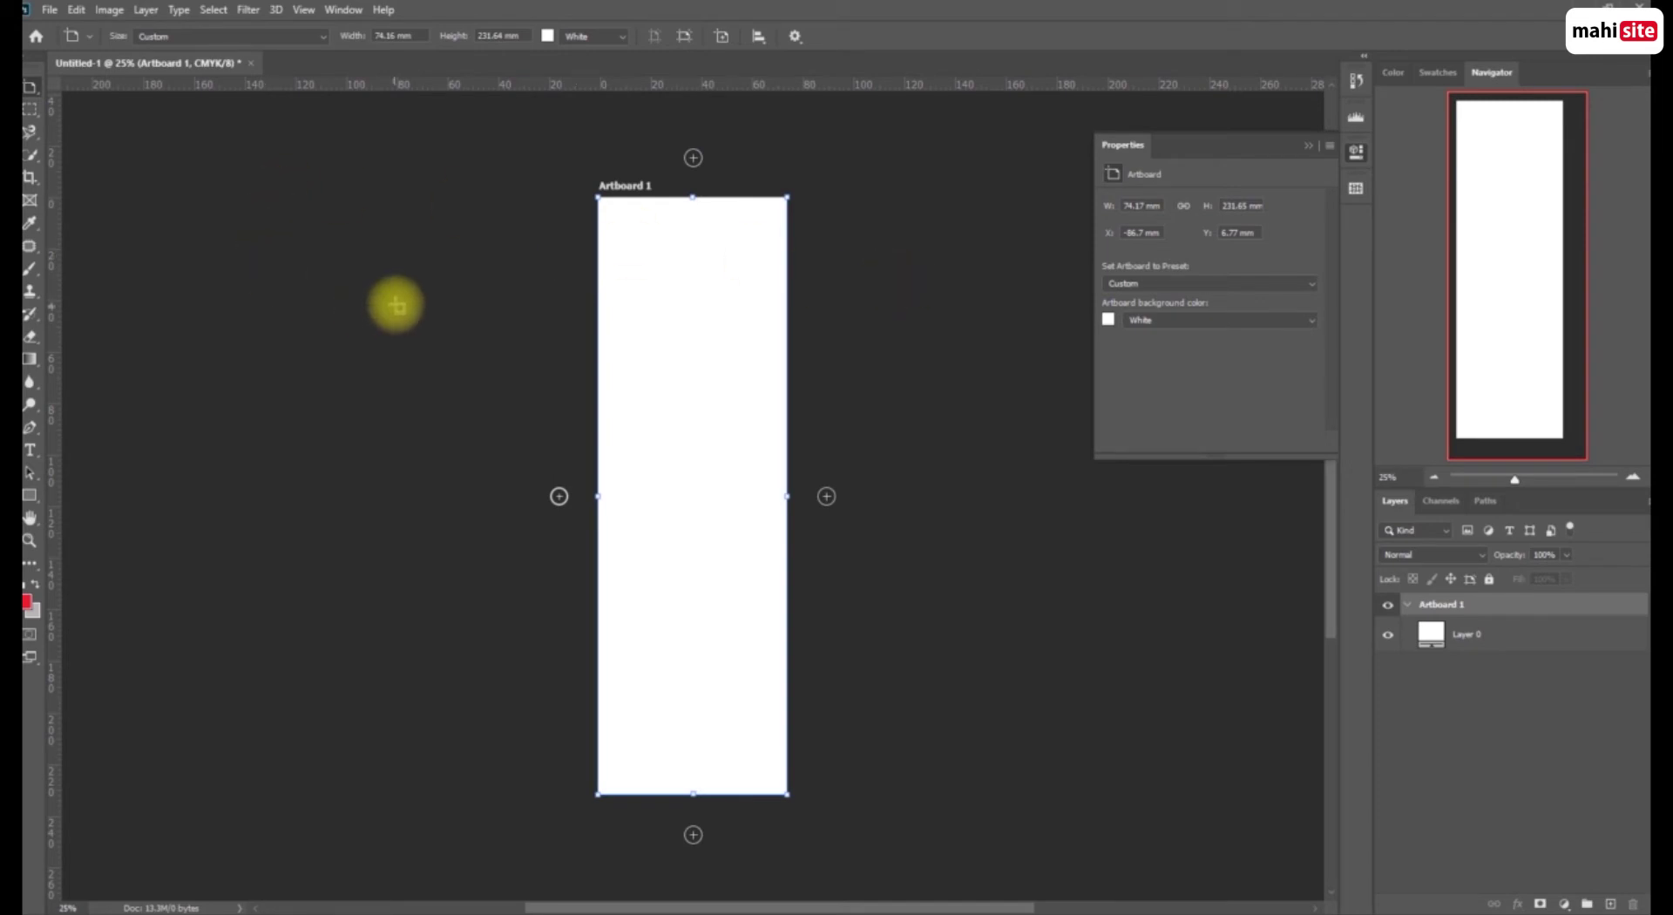
pyautogui.hotkey('ctrl', 'z')
pyautogui.hotkey('ctrl', 'z')
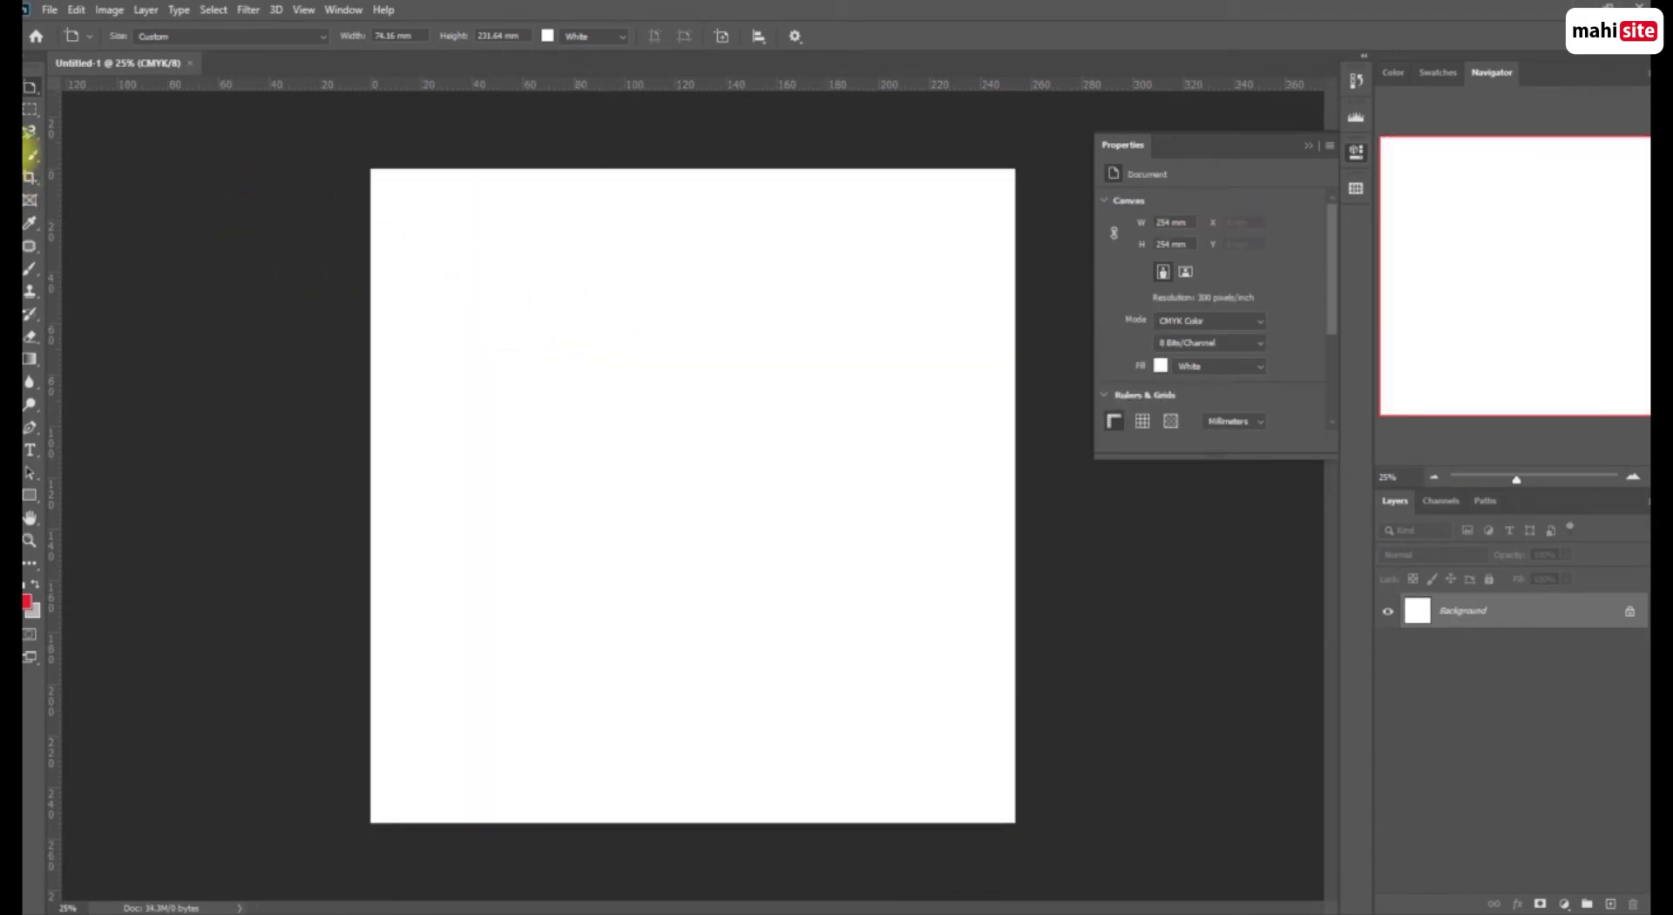
# Try drawing a full-height artboard about 73 x 254 mm beside the canvas, and undo it
pyautogui.click(31, 93)
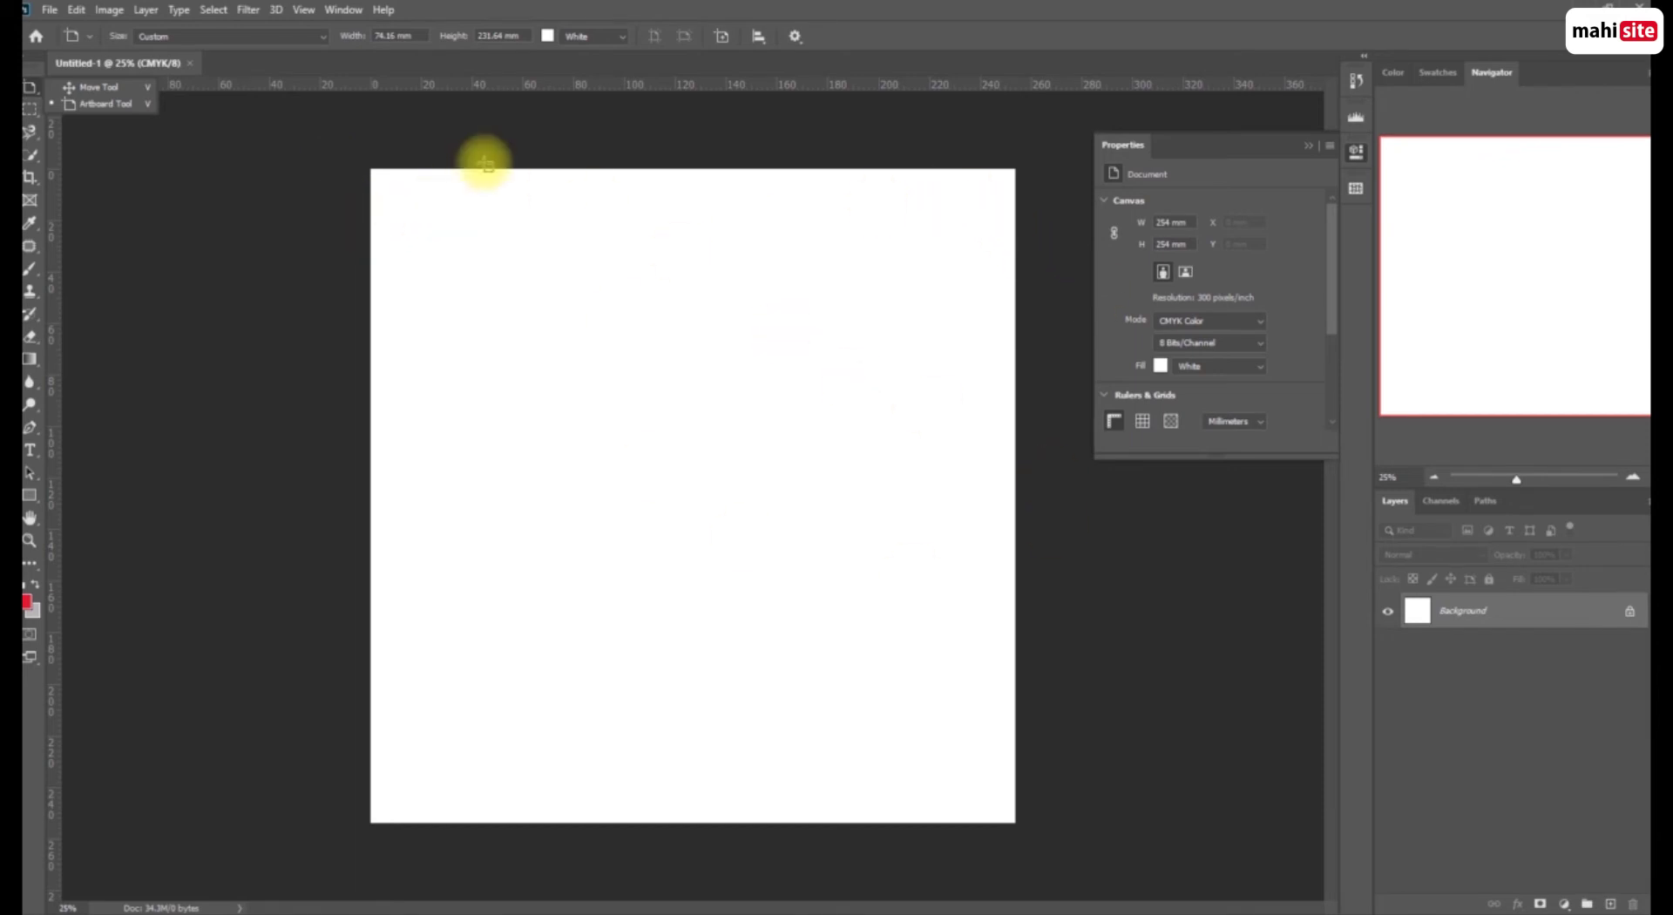
pyautogui.moveTo(170, 168); pyautogui.dragTo(354, 823)
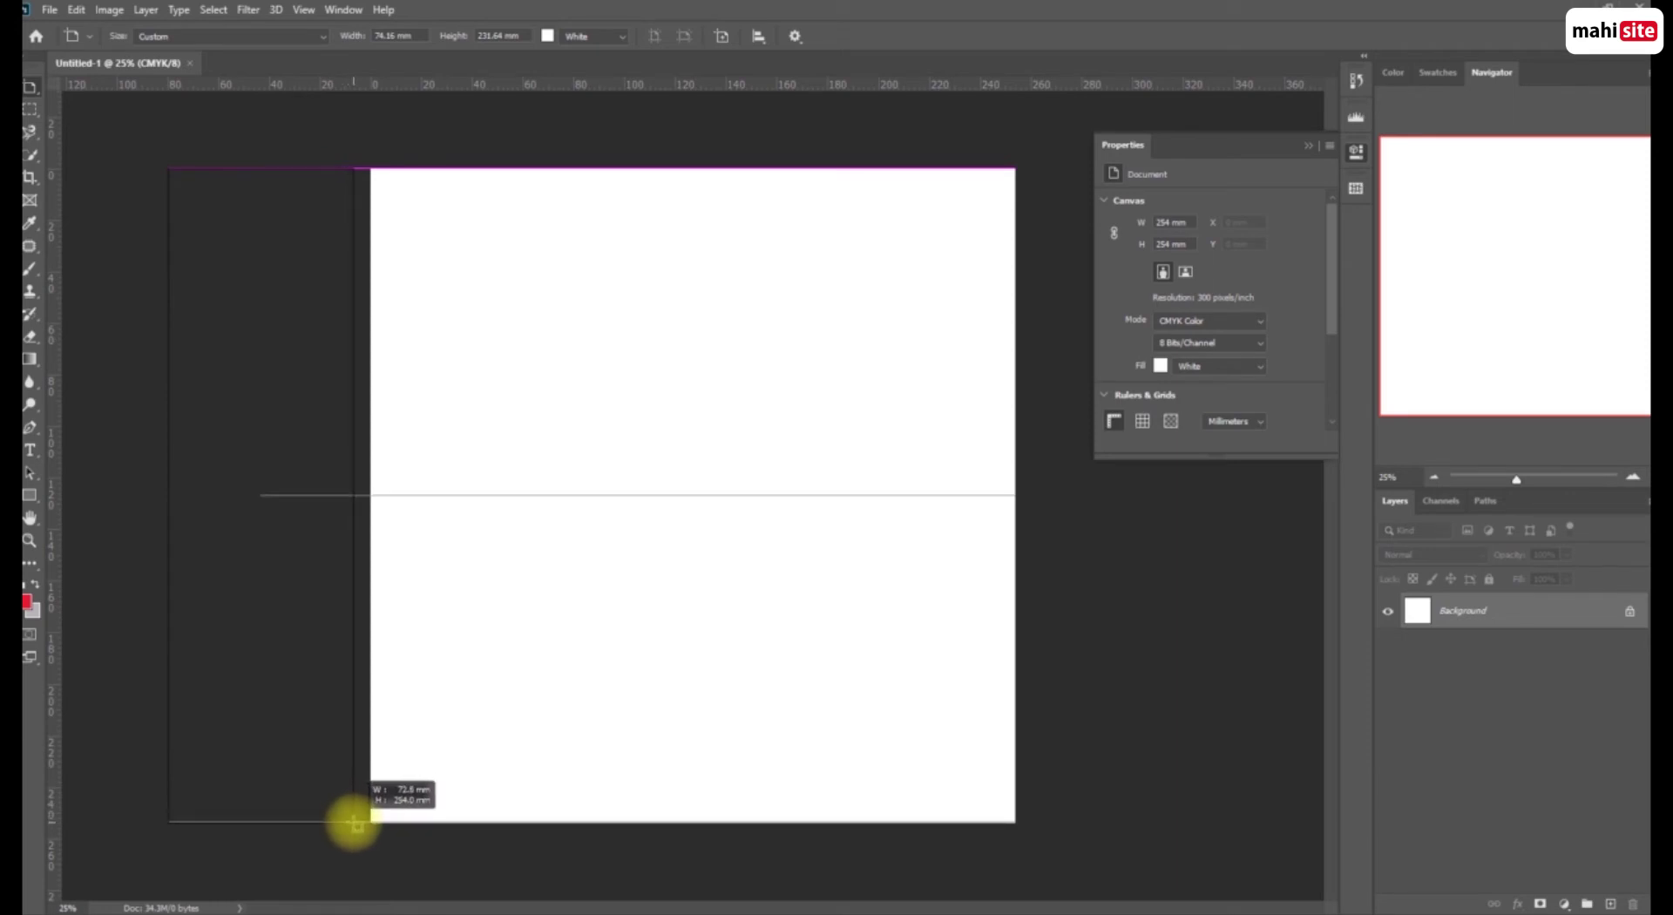
pyautogui.moveTo(354, 823); pyautogui.dragTo(352, 823)
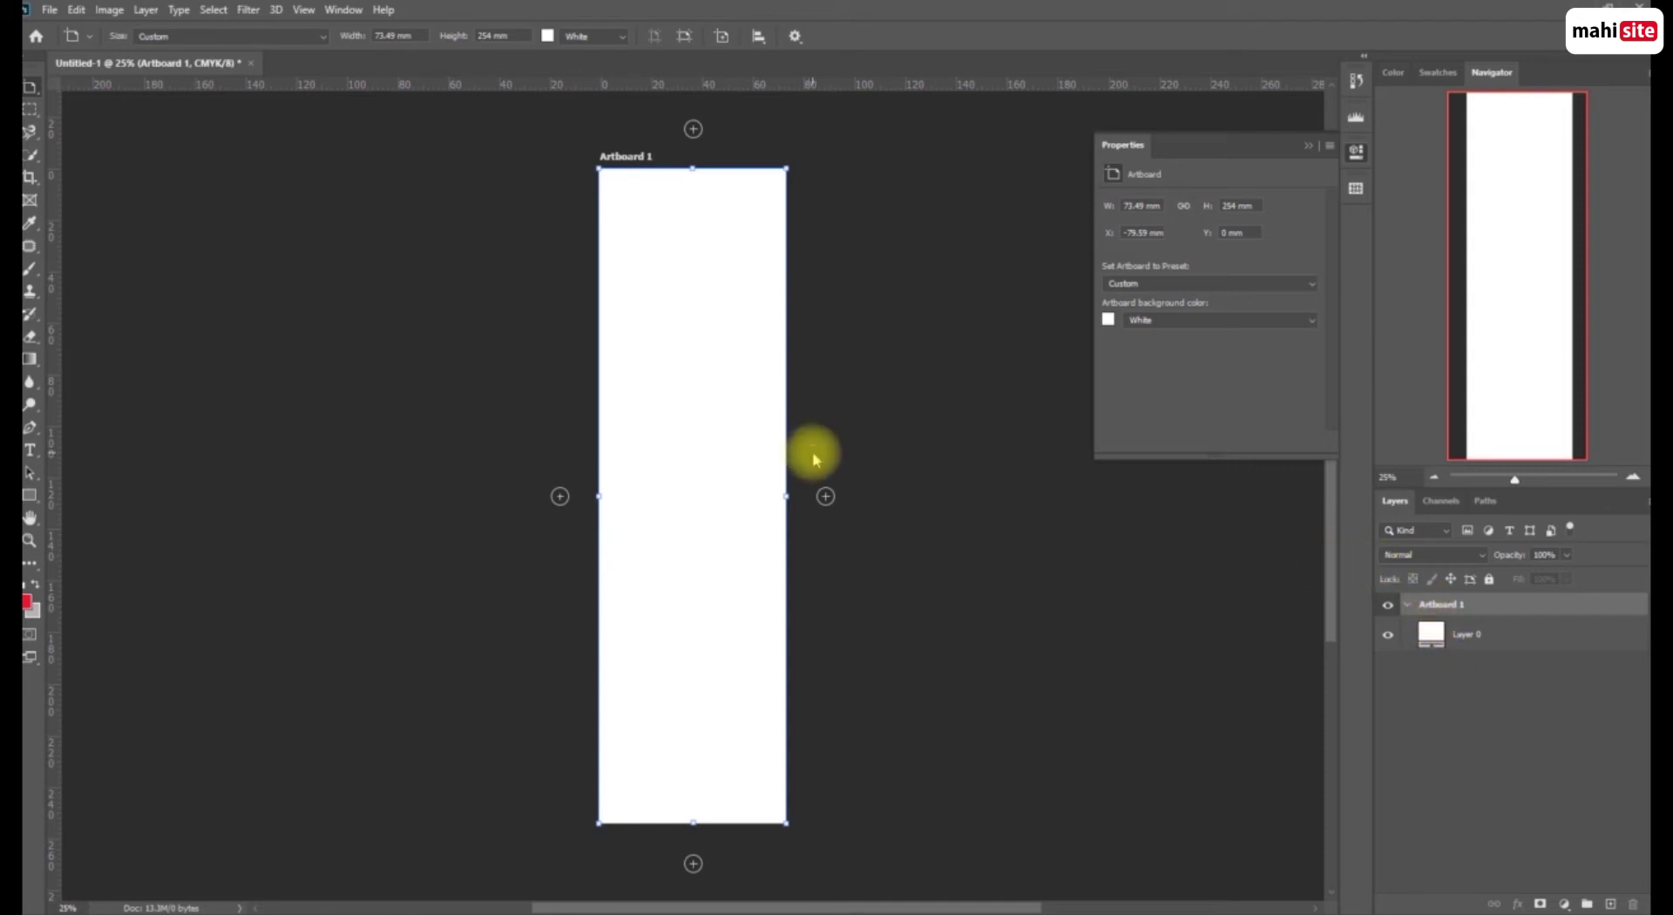
pyautogui.hotkey('ctrl', 'z')
pyautogui.hotkey('ctrl', 'z')
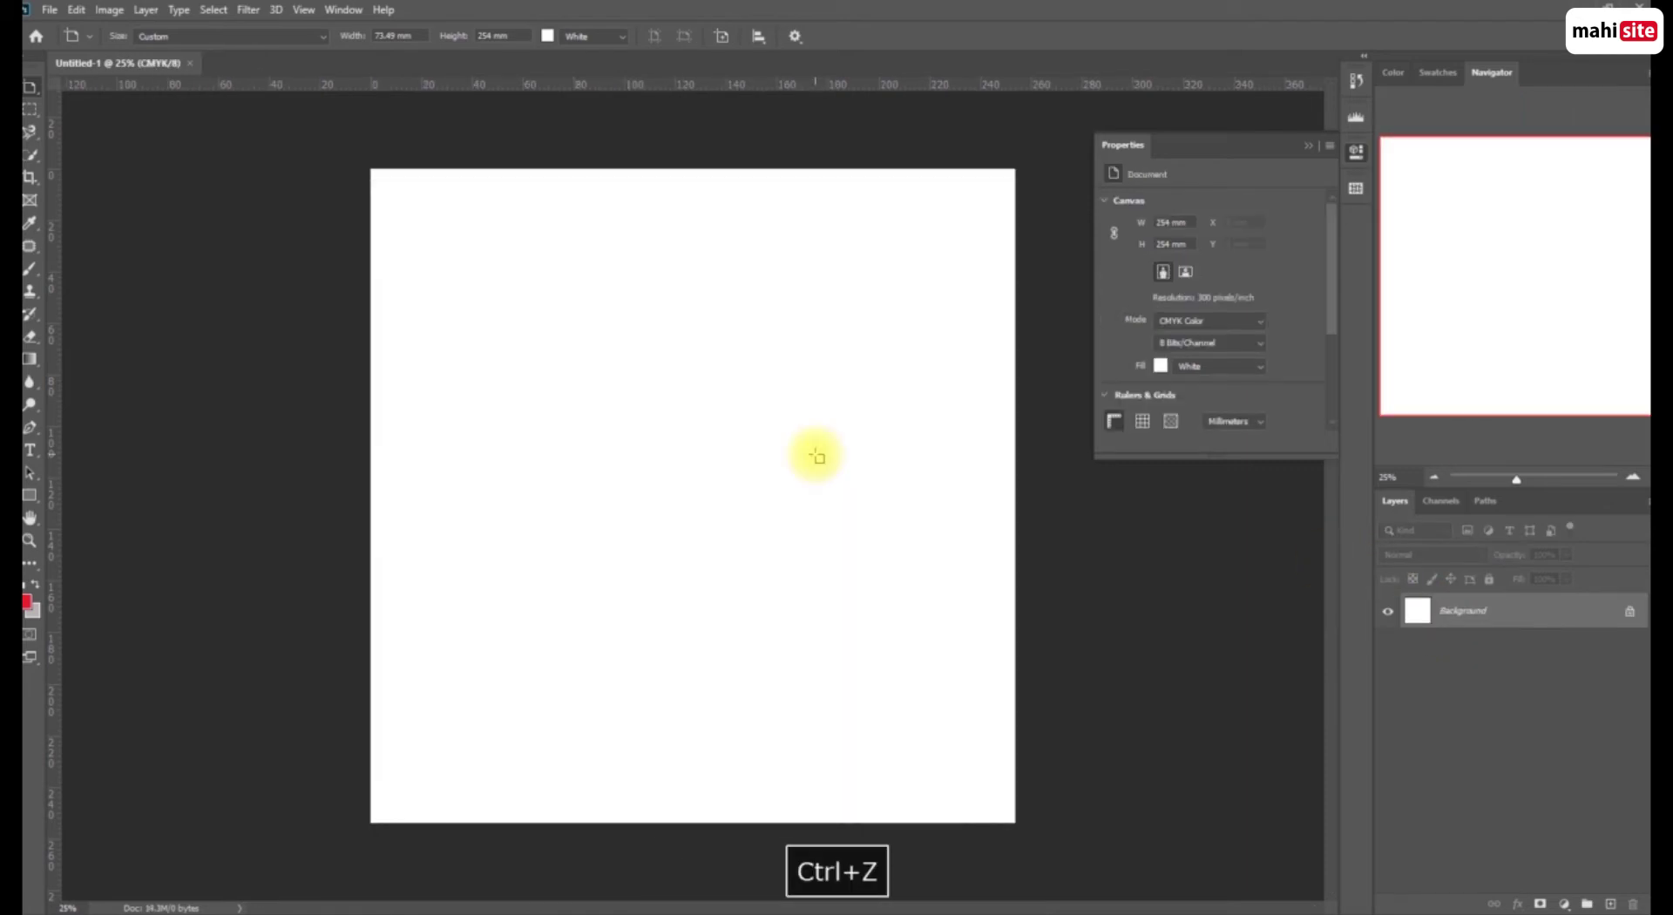
# Switch back to the Move Tool and add a new empty layer above the Background layer
pyautogui.rightClick(35, 92)
pyautogui.click(61, 83)
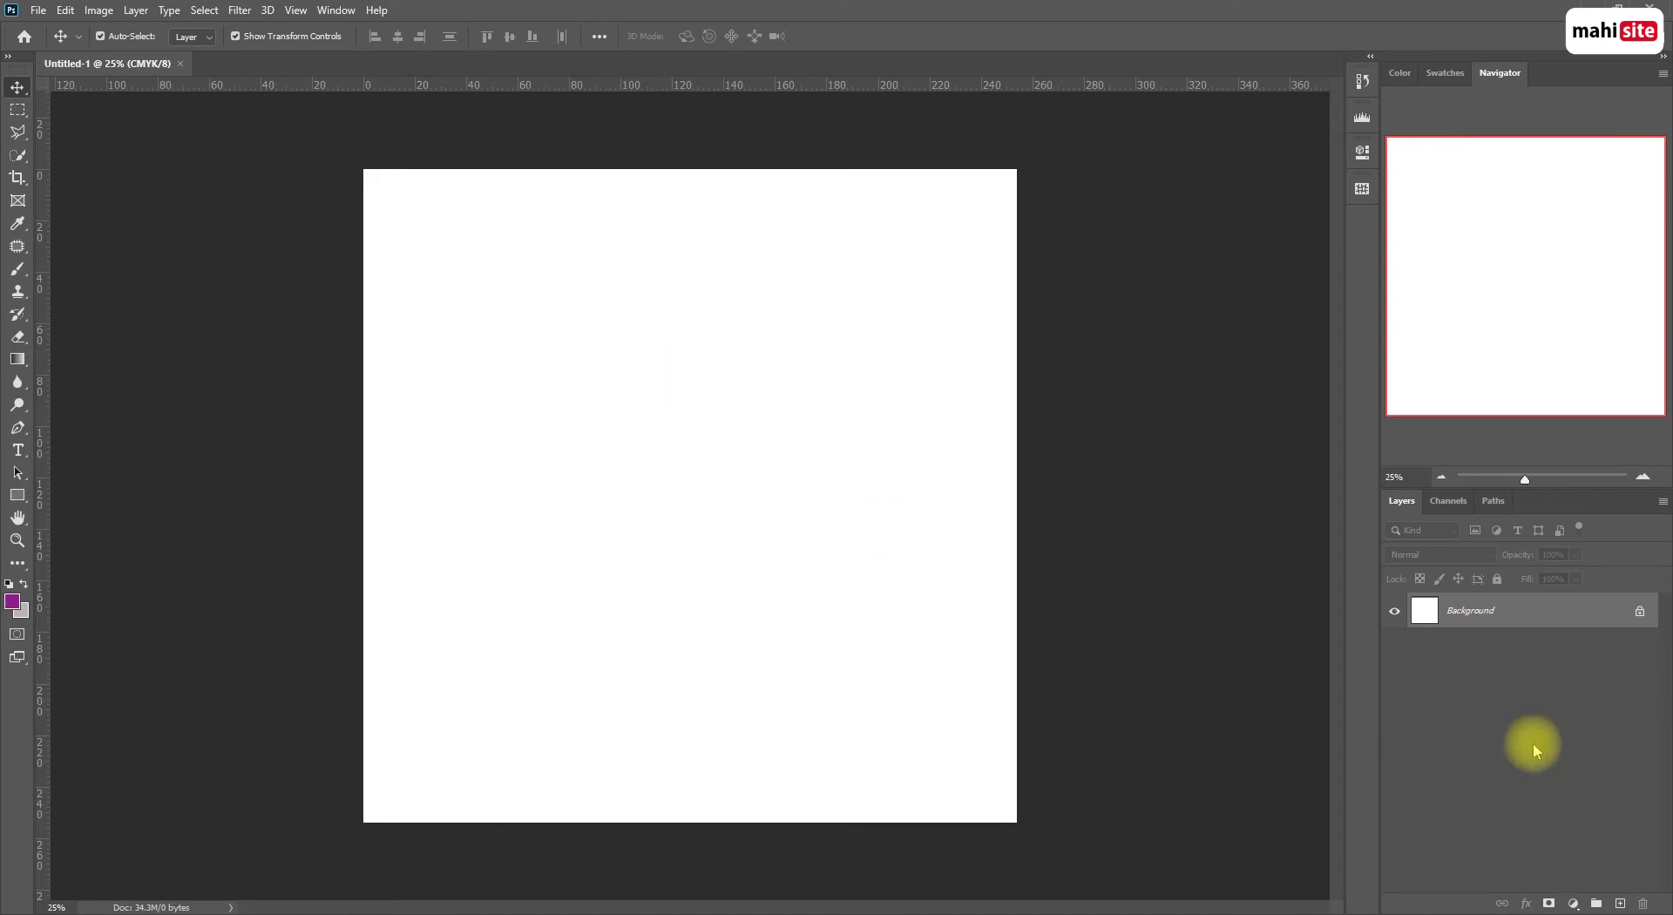
pyautogui.click(1619, 904)
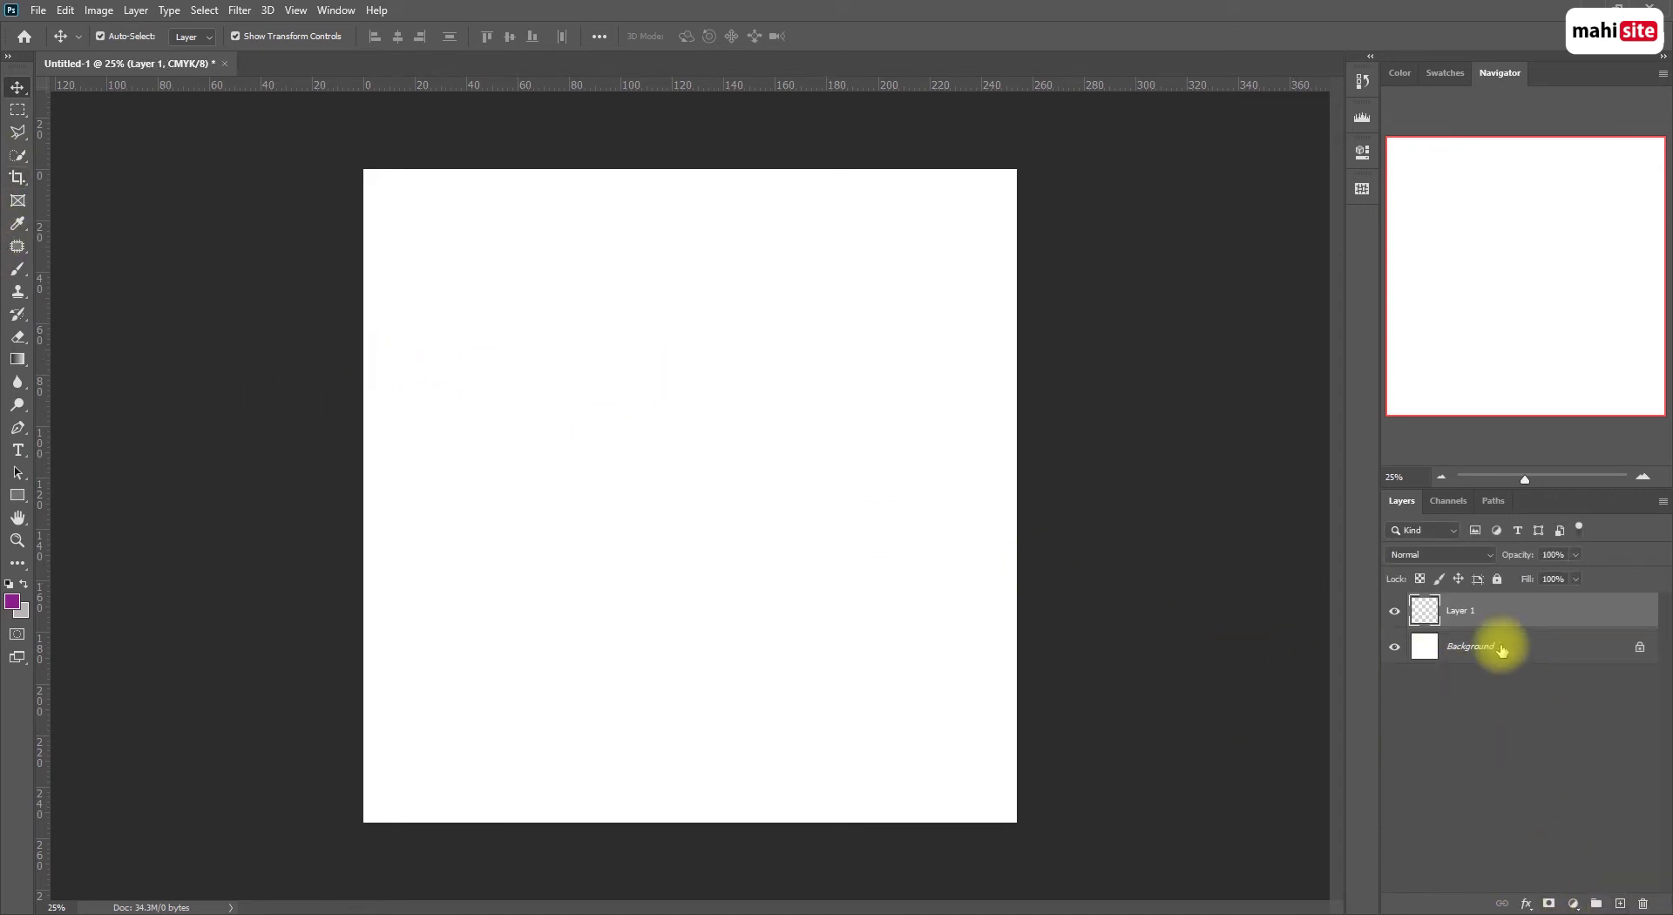
# Delete the empty layer above the Background layer
pyautogui.click(1642, 903)
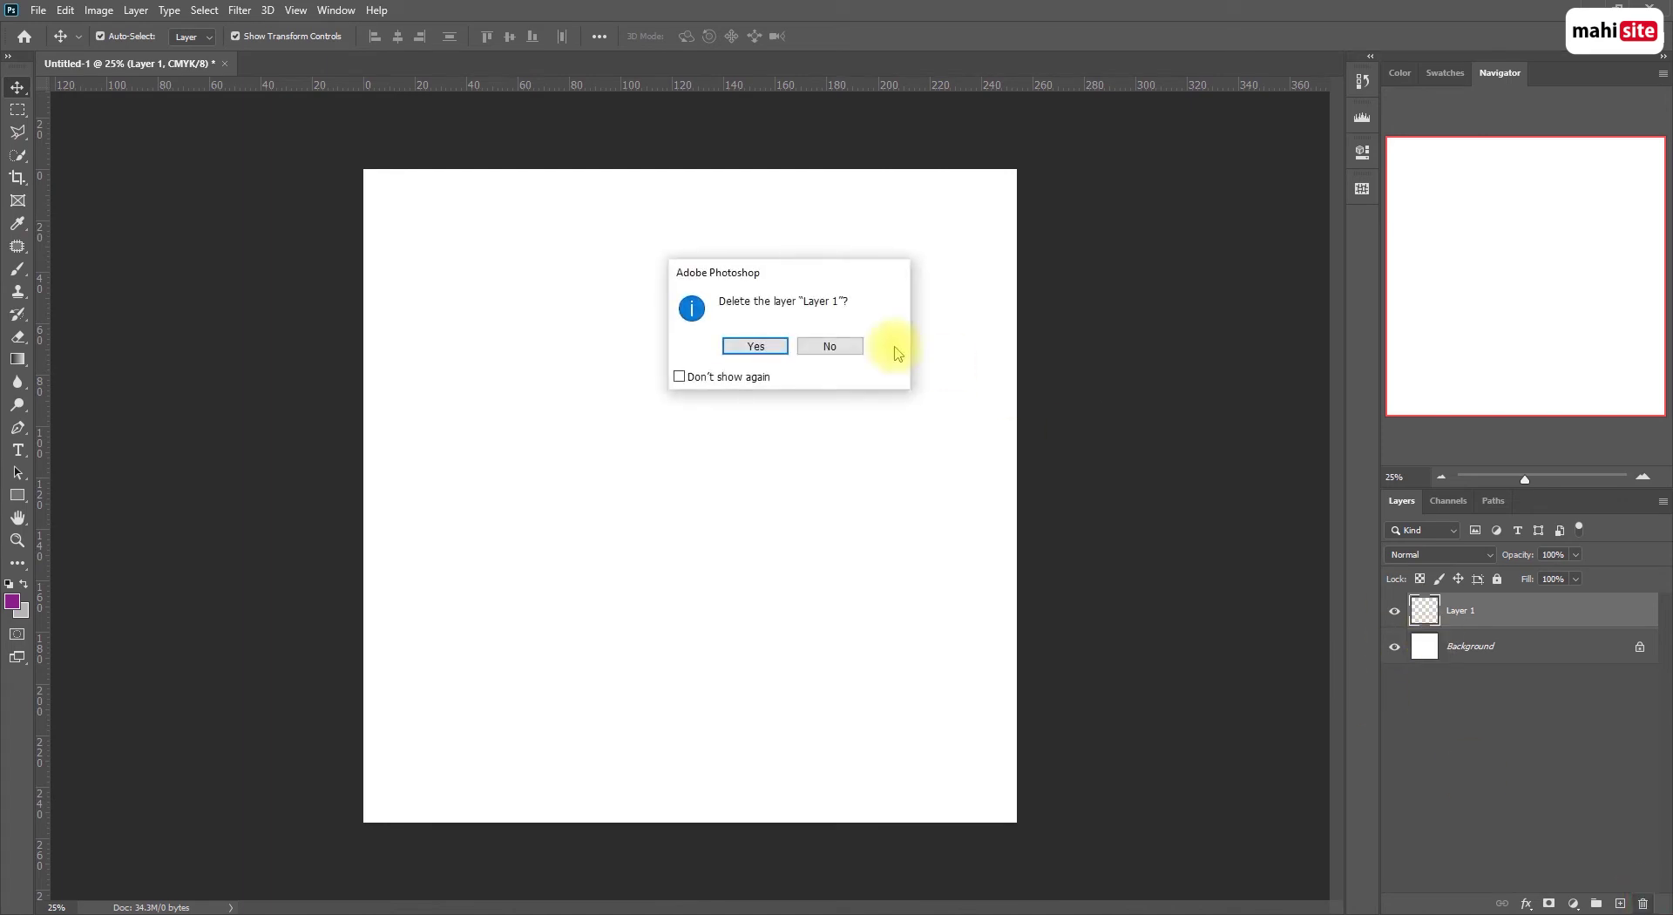
pyautogui.click(755, 347)
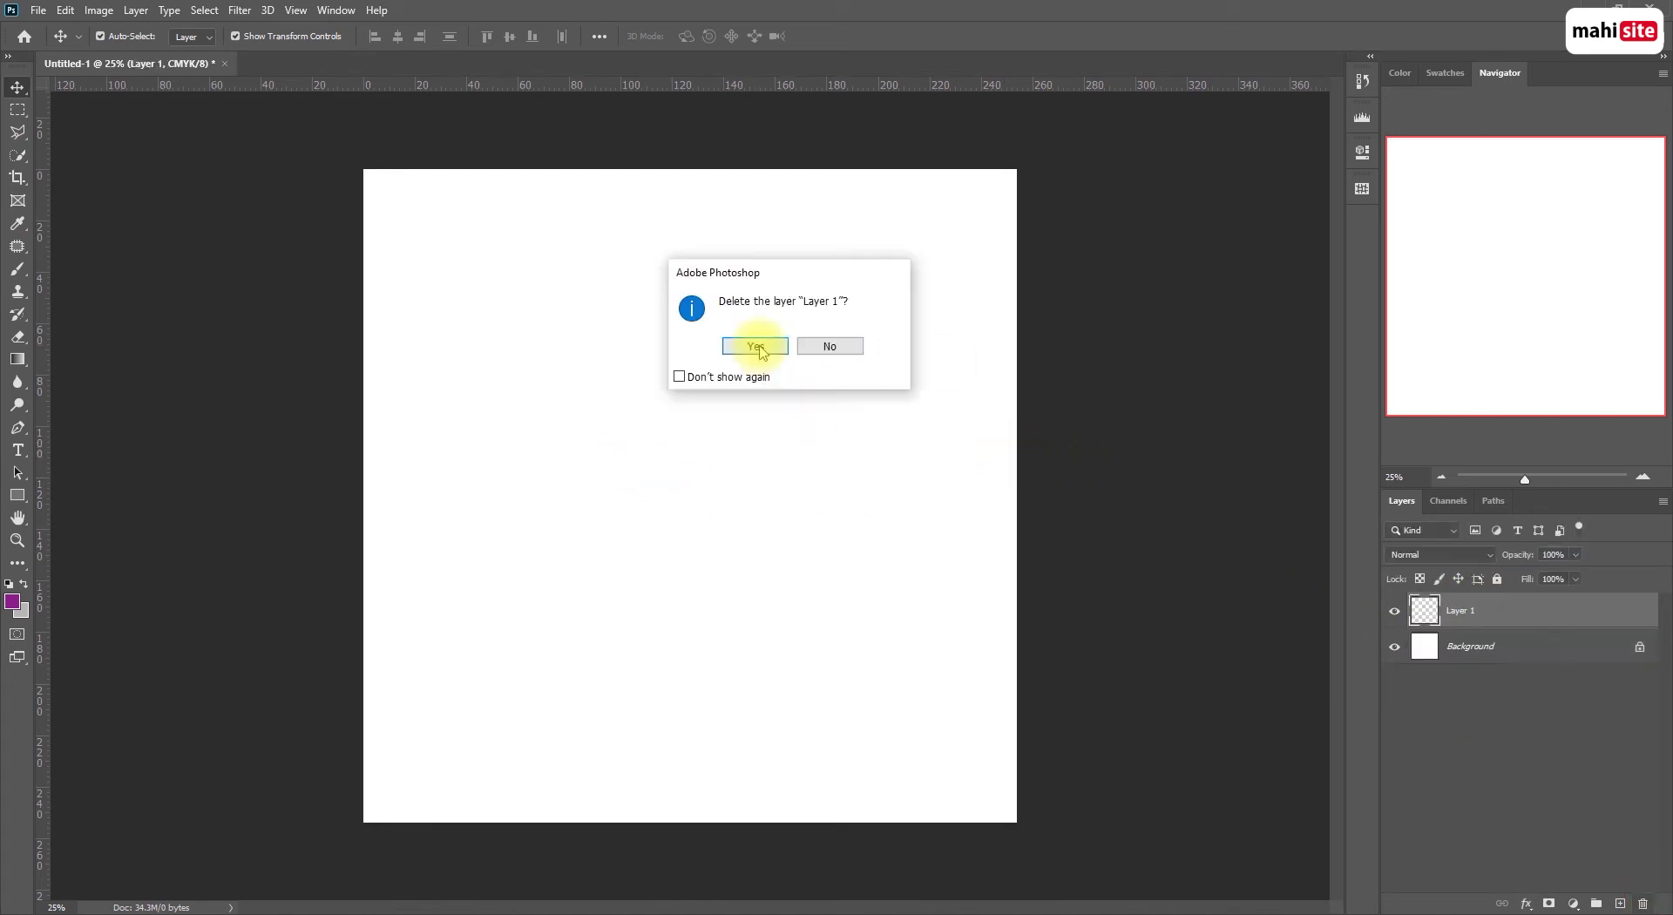
pyautogui.click(758, 343)
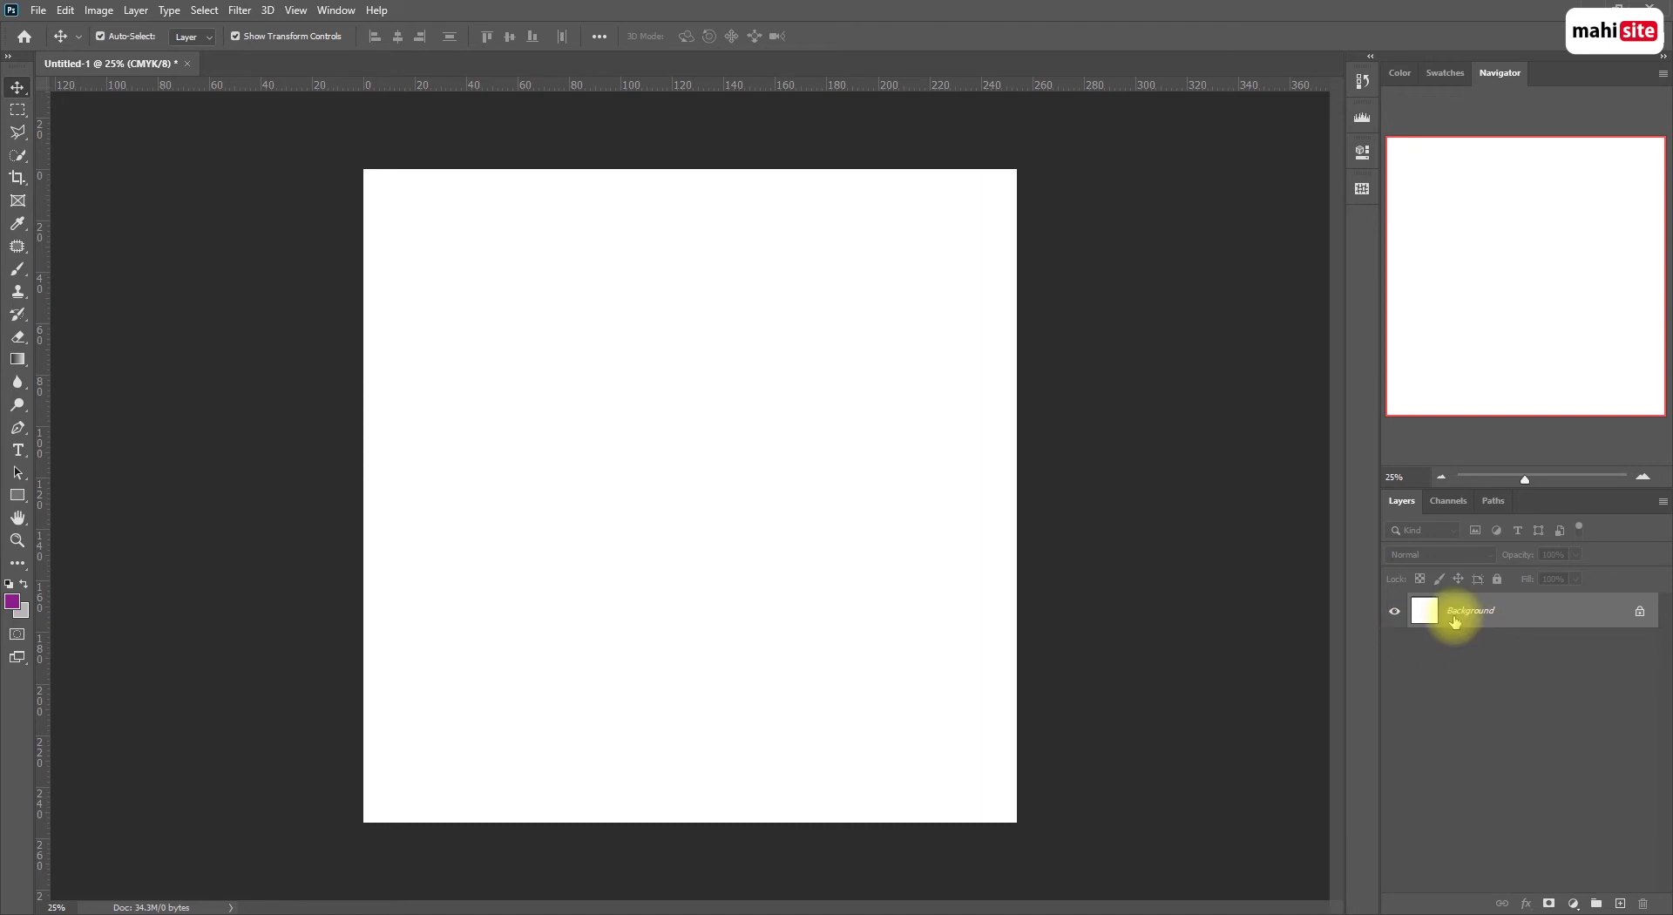
# Hide the Layers panel and show it again
pyautogui.click(337, 11)
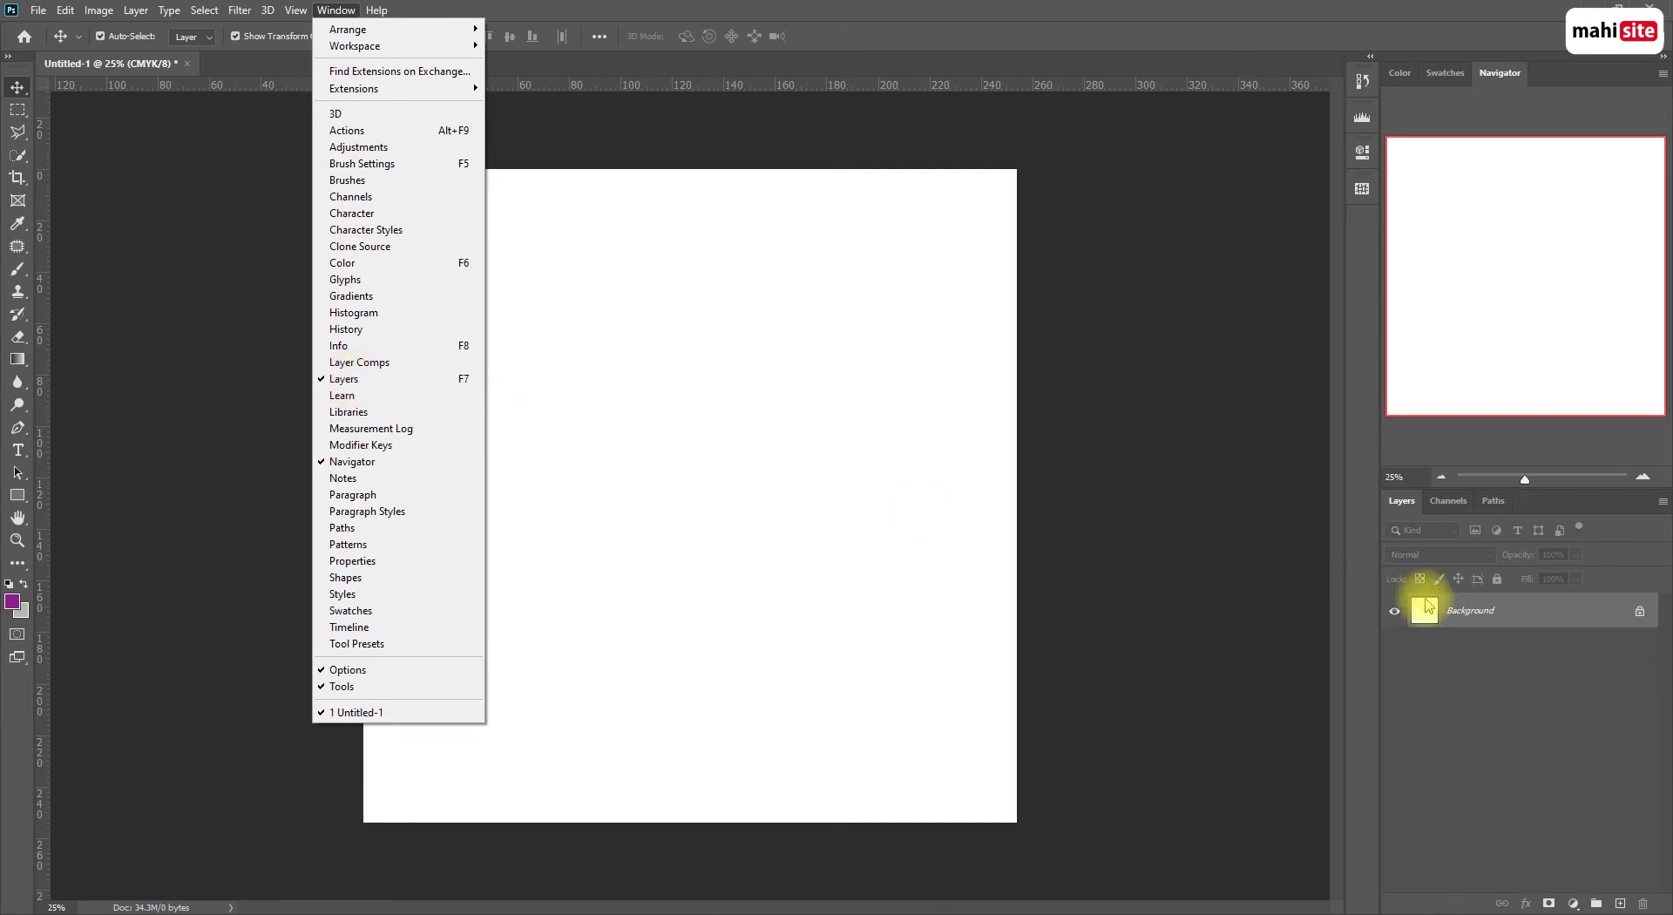
pyautogui.click(345, 380)
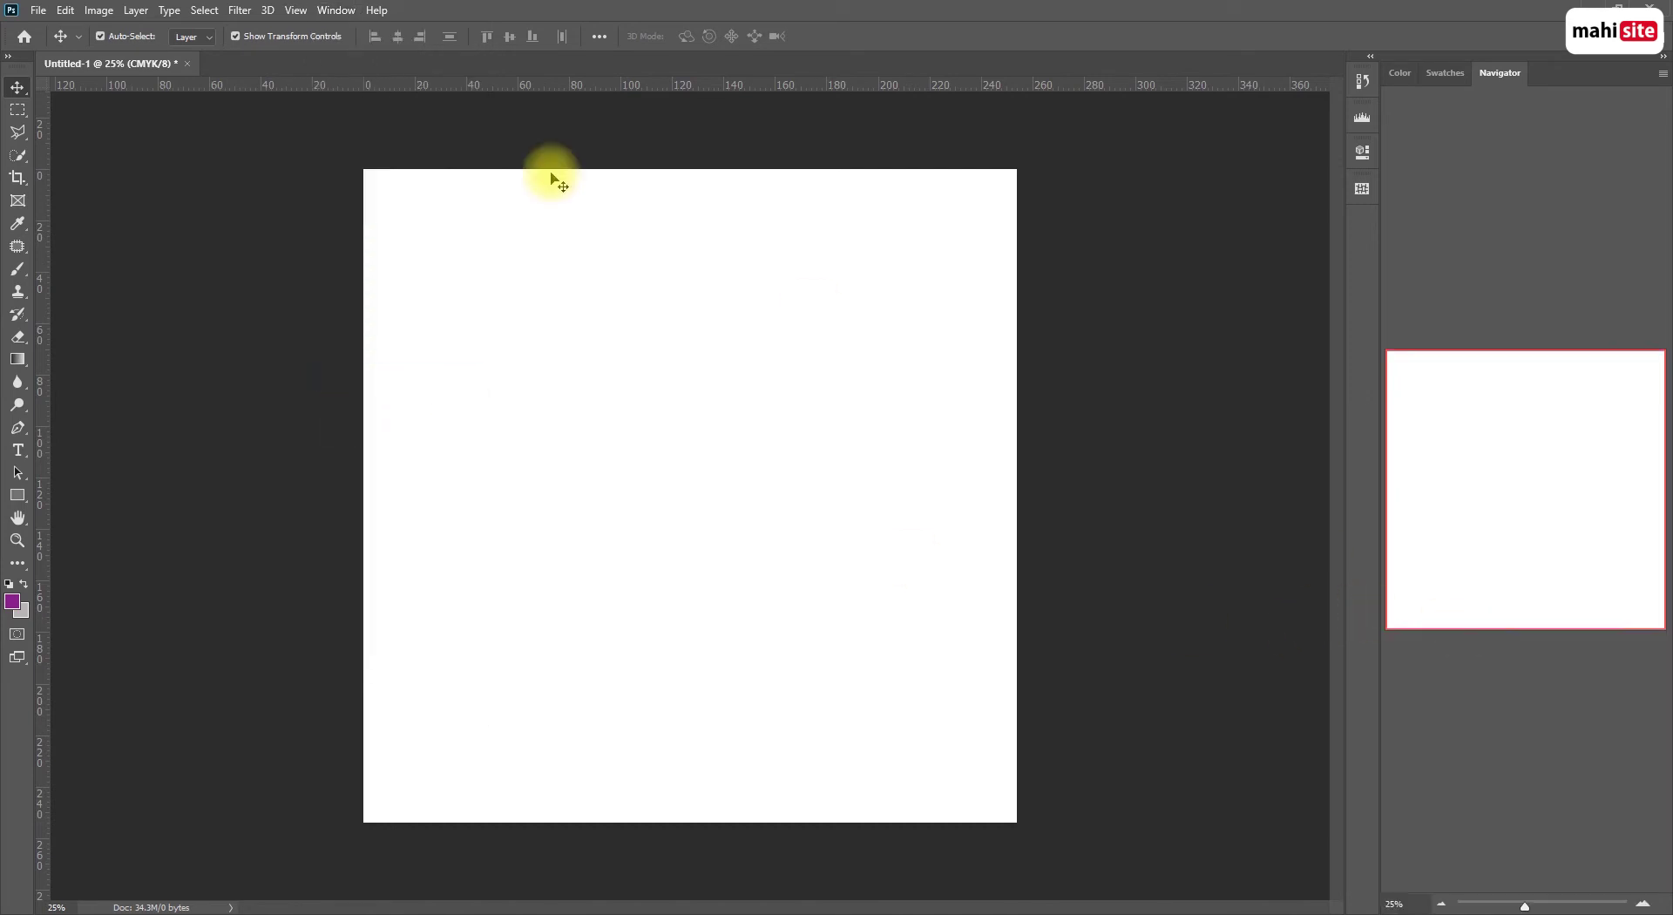
pyautogui.click(337, 9)
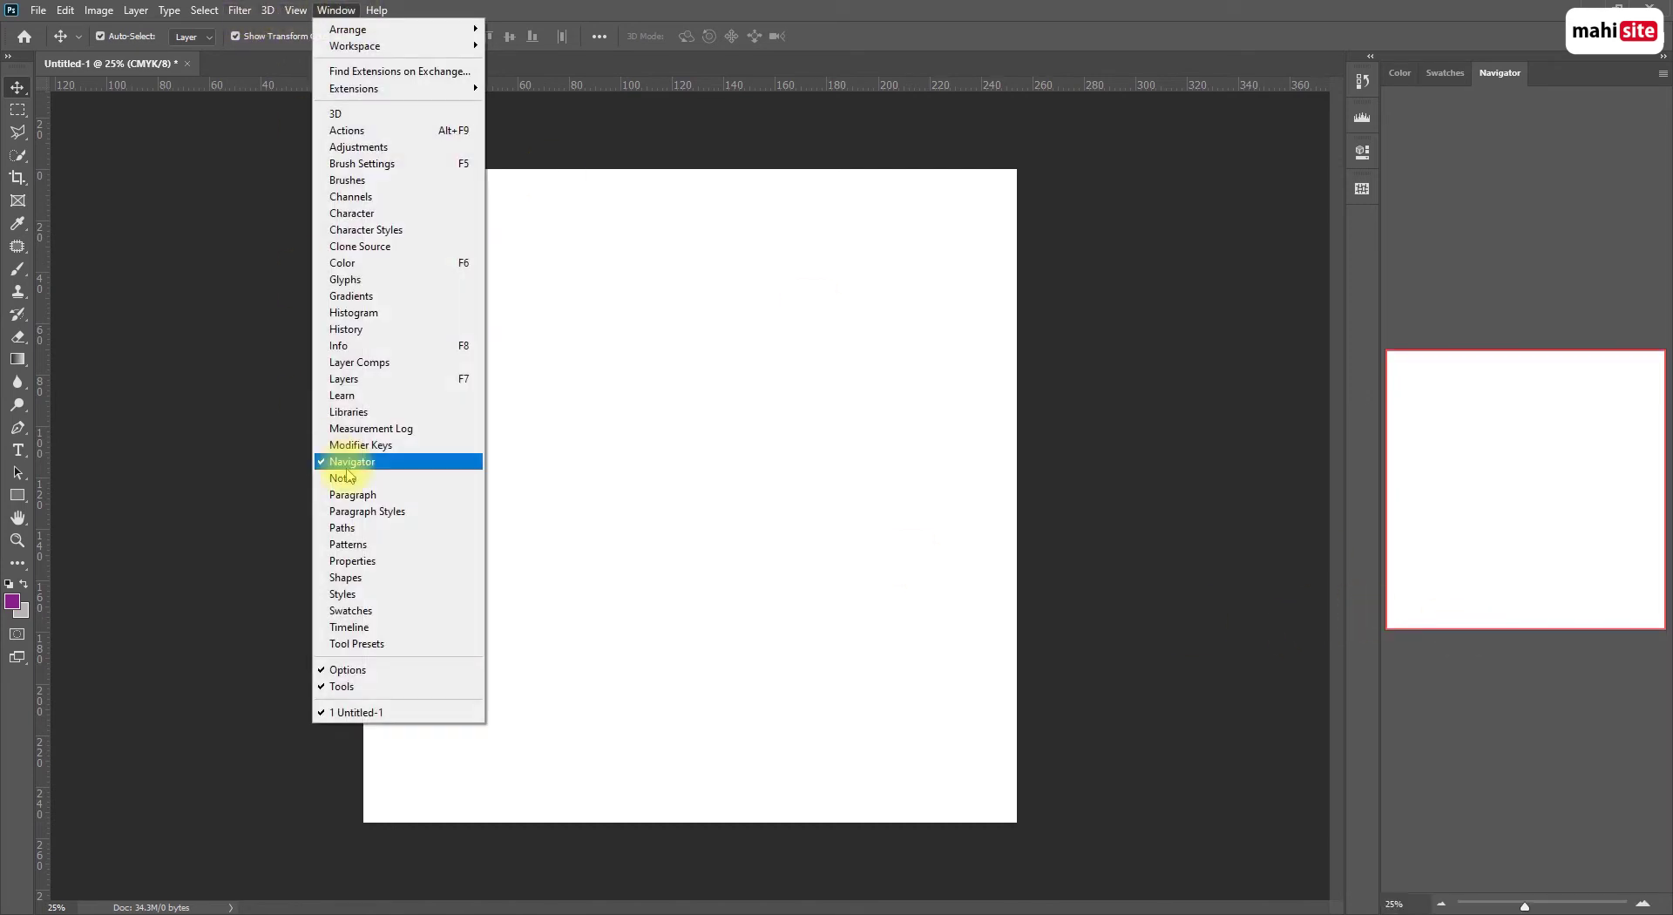
pyautogui.click(345, 379)
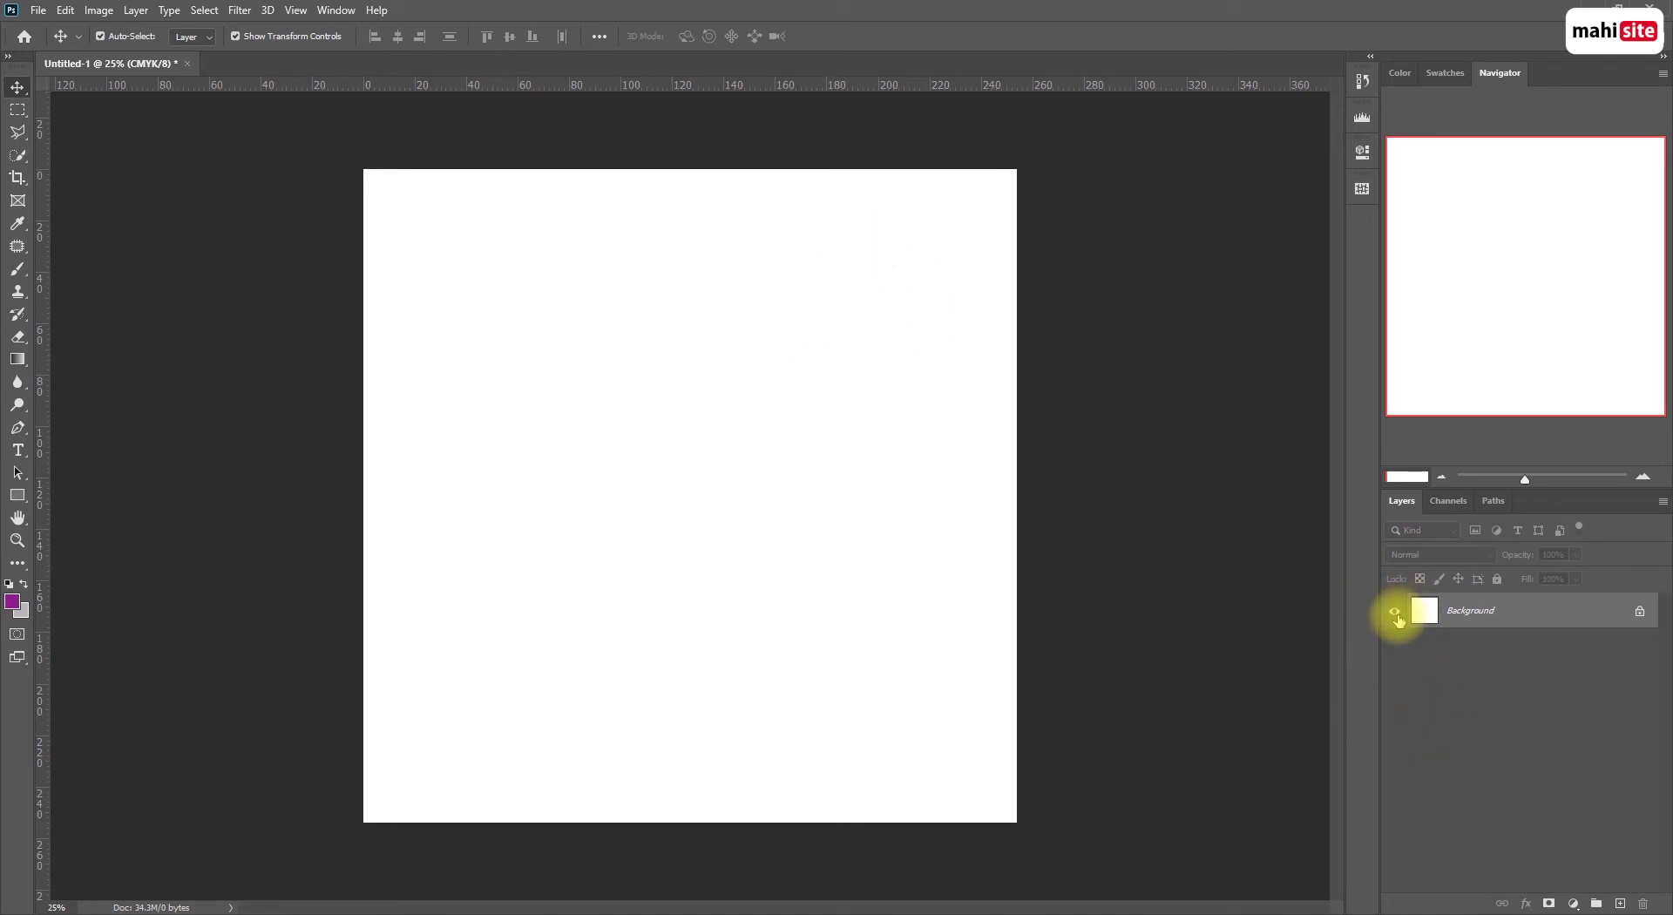
# Convert the locked Background into a regular layer named Layer 0 with Normal mode and 100% opacity
pyautogui.doubleClick(1539, 620)
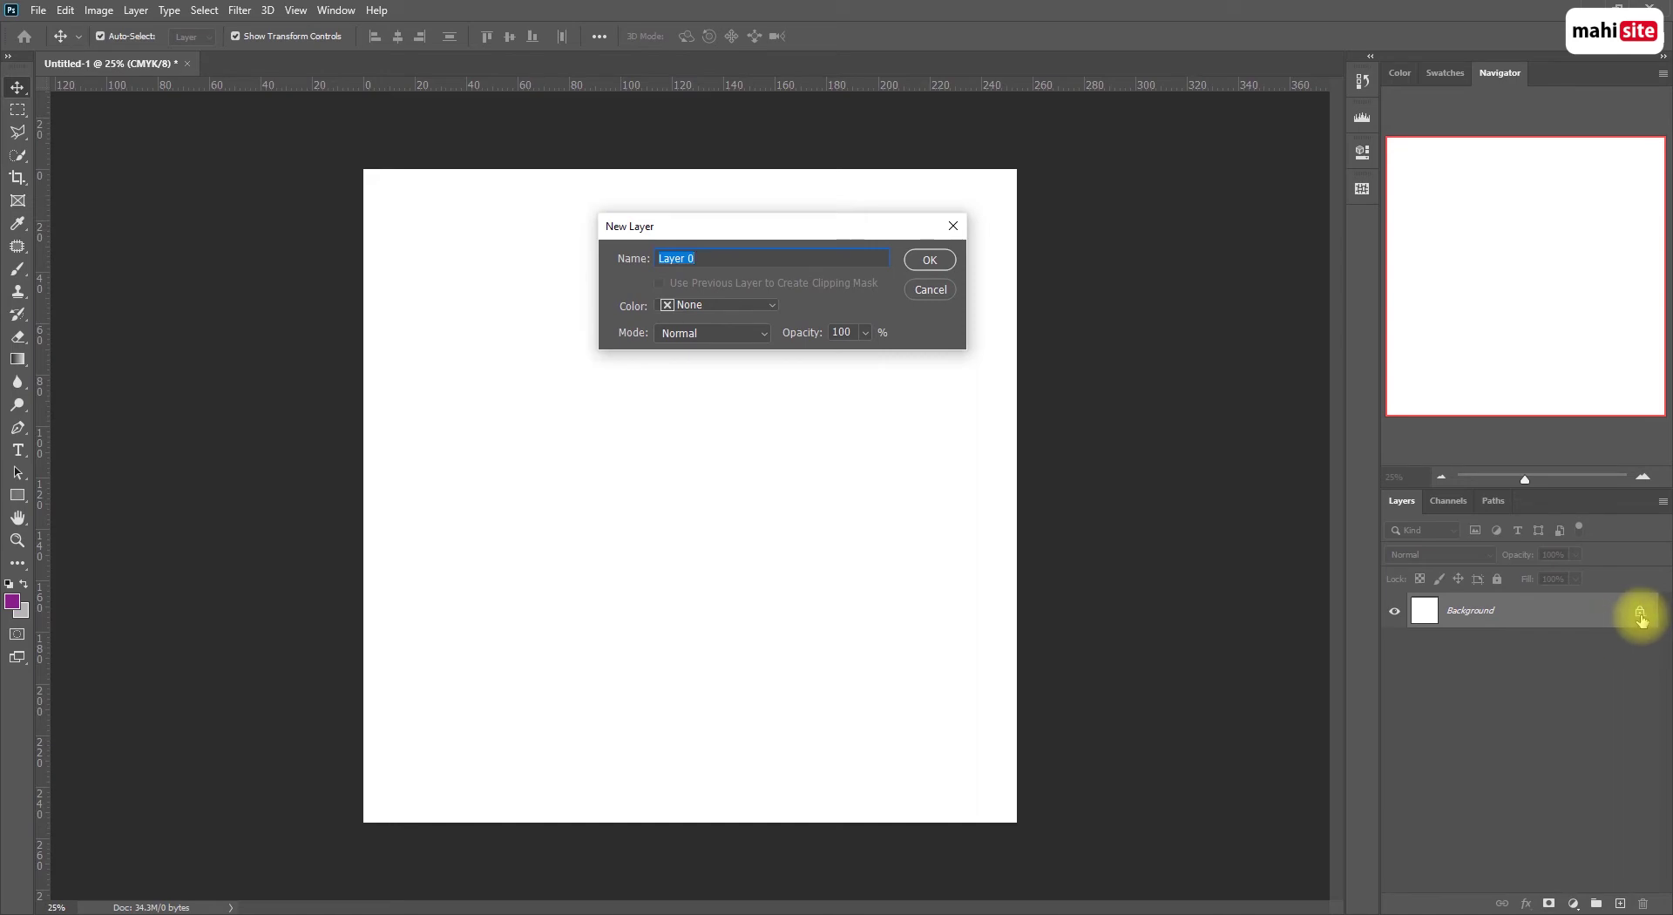
pyautogui.click(931, 260)
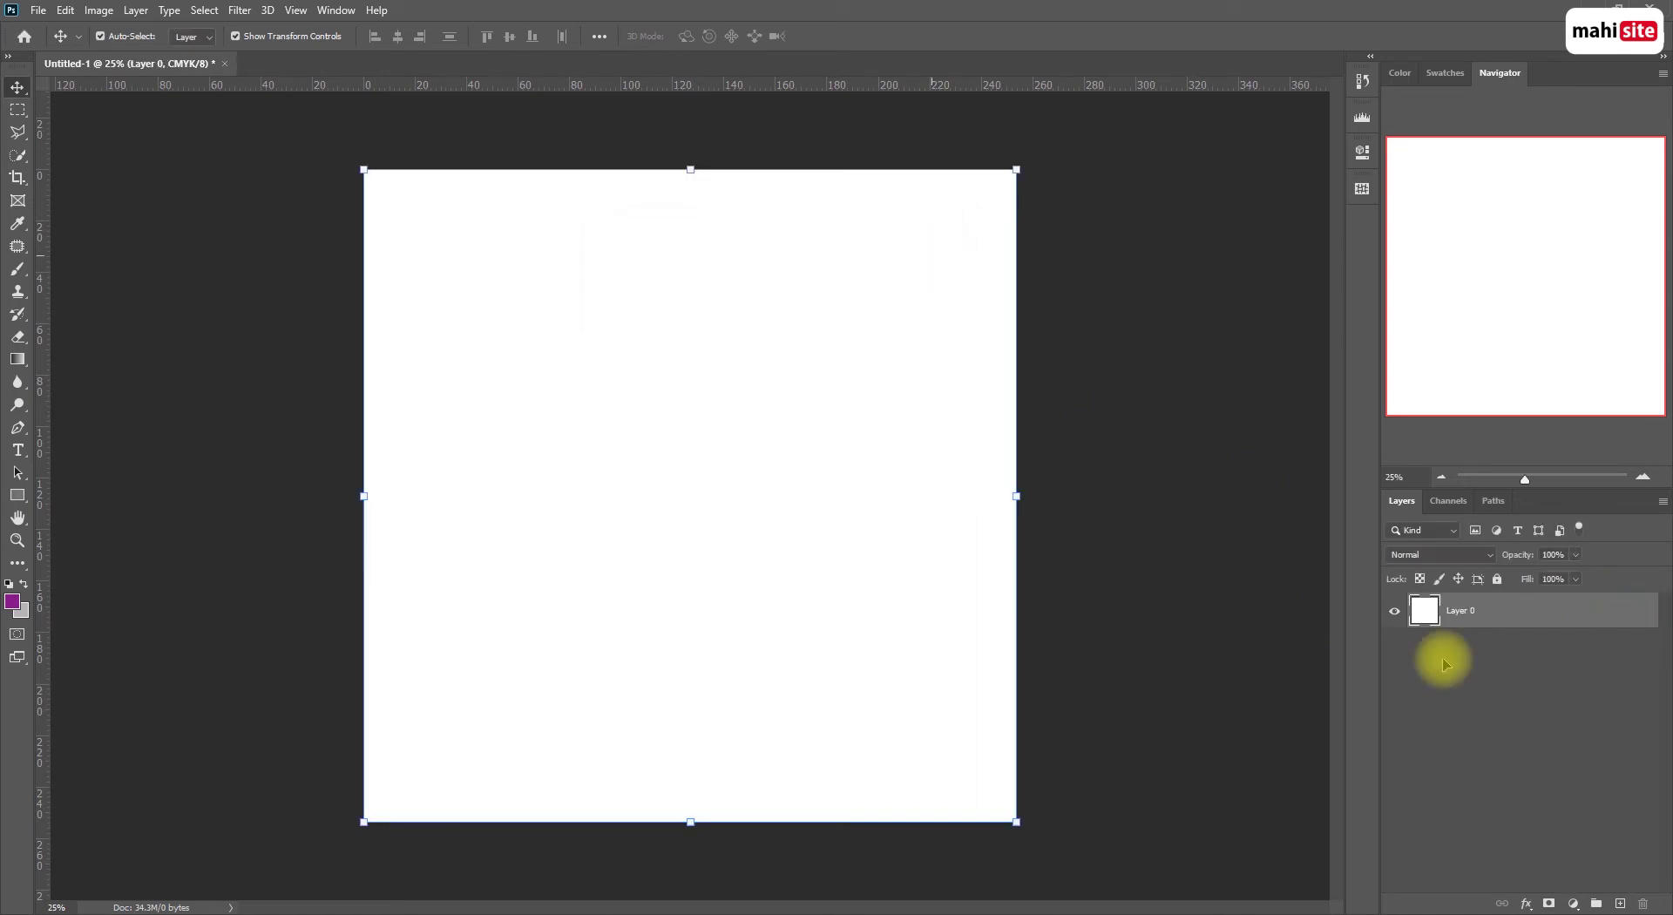
# Switch the visibility of Layer 0 off and on twice to compare the white canvas with transparency
pyautogui.click(1394, 612)
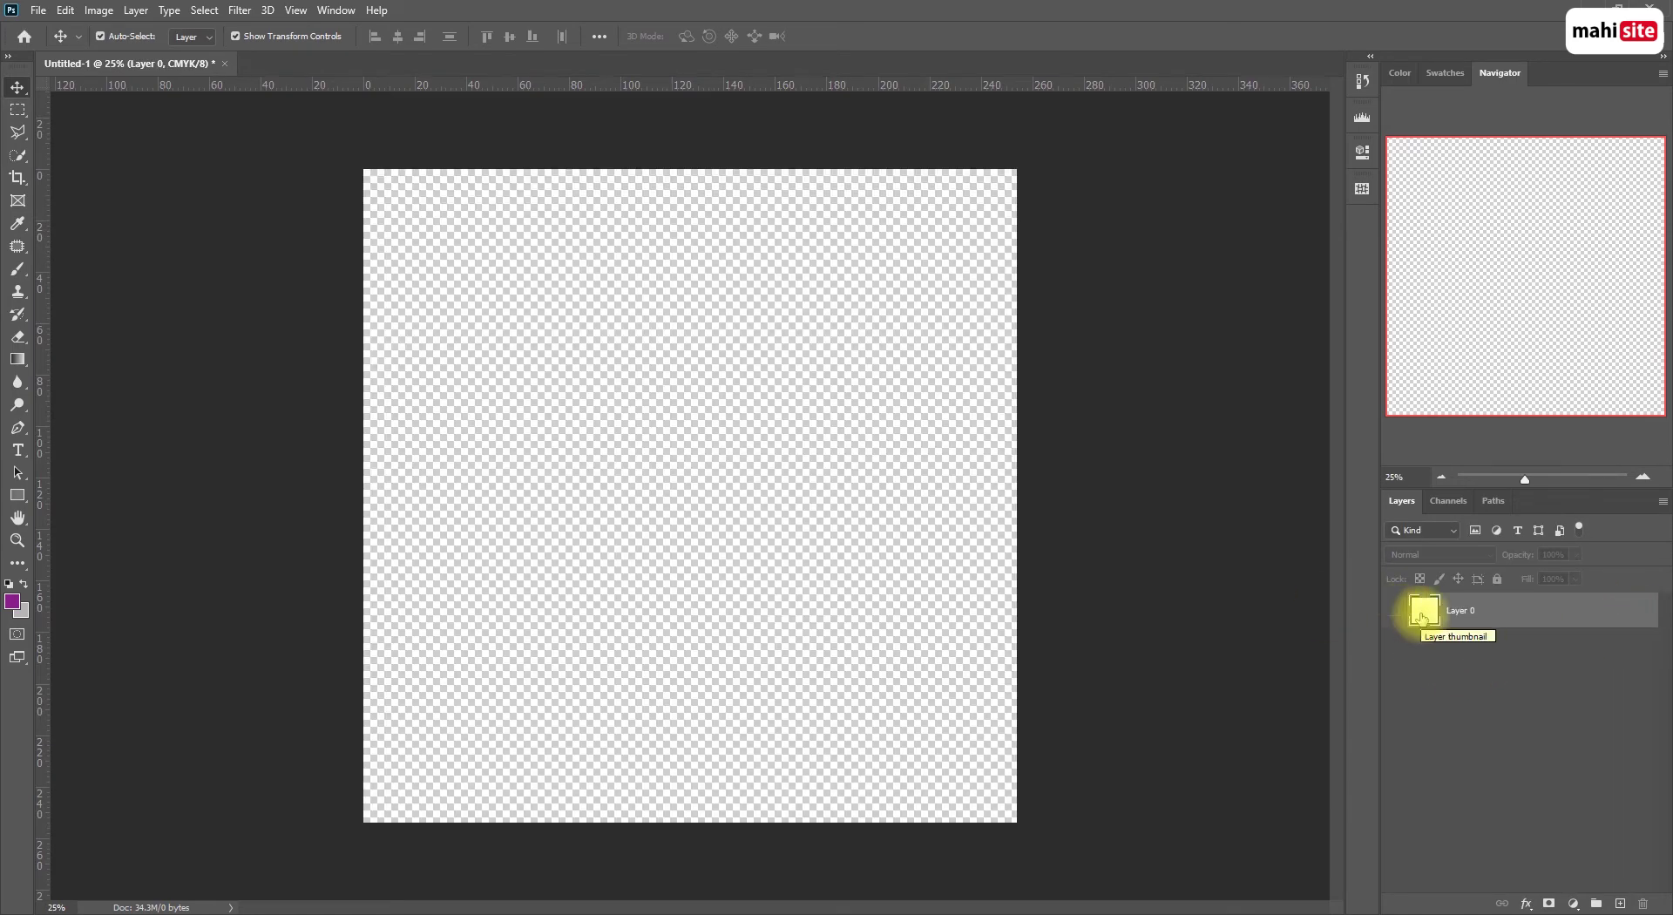
pyautogui.click(1395, 612)
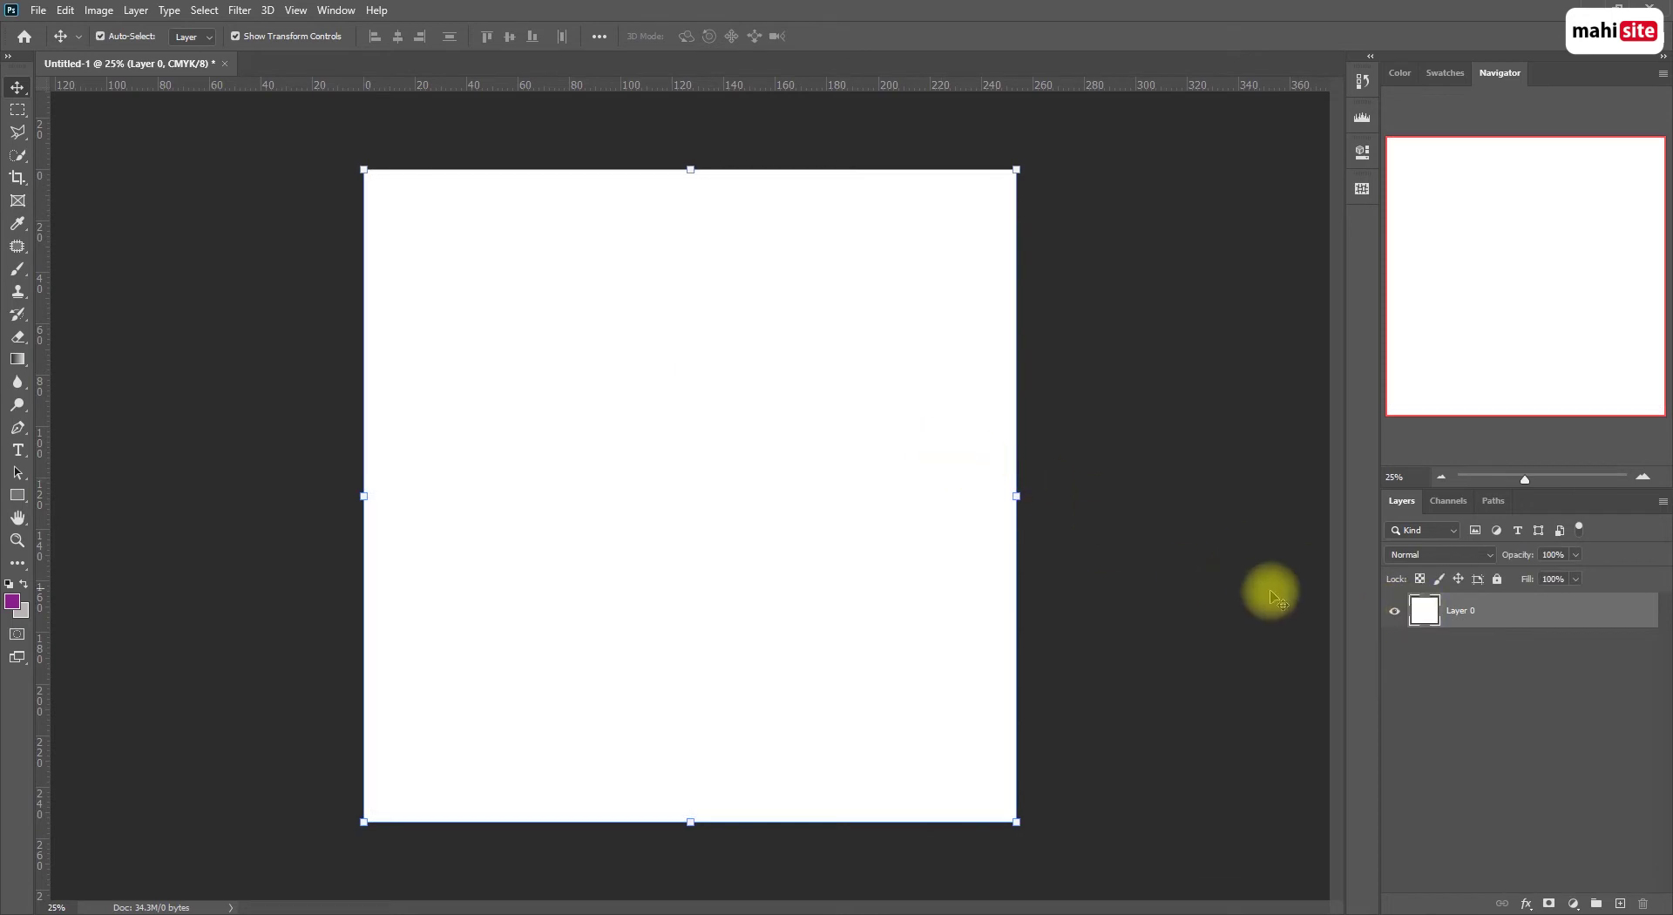
pyautogui.click(1395, 613)
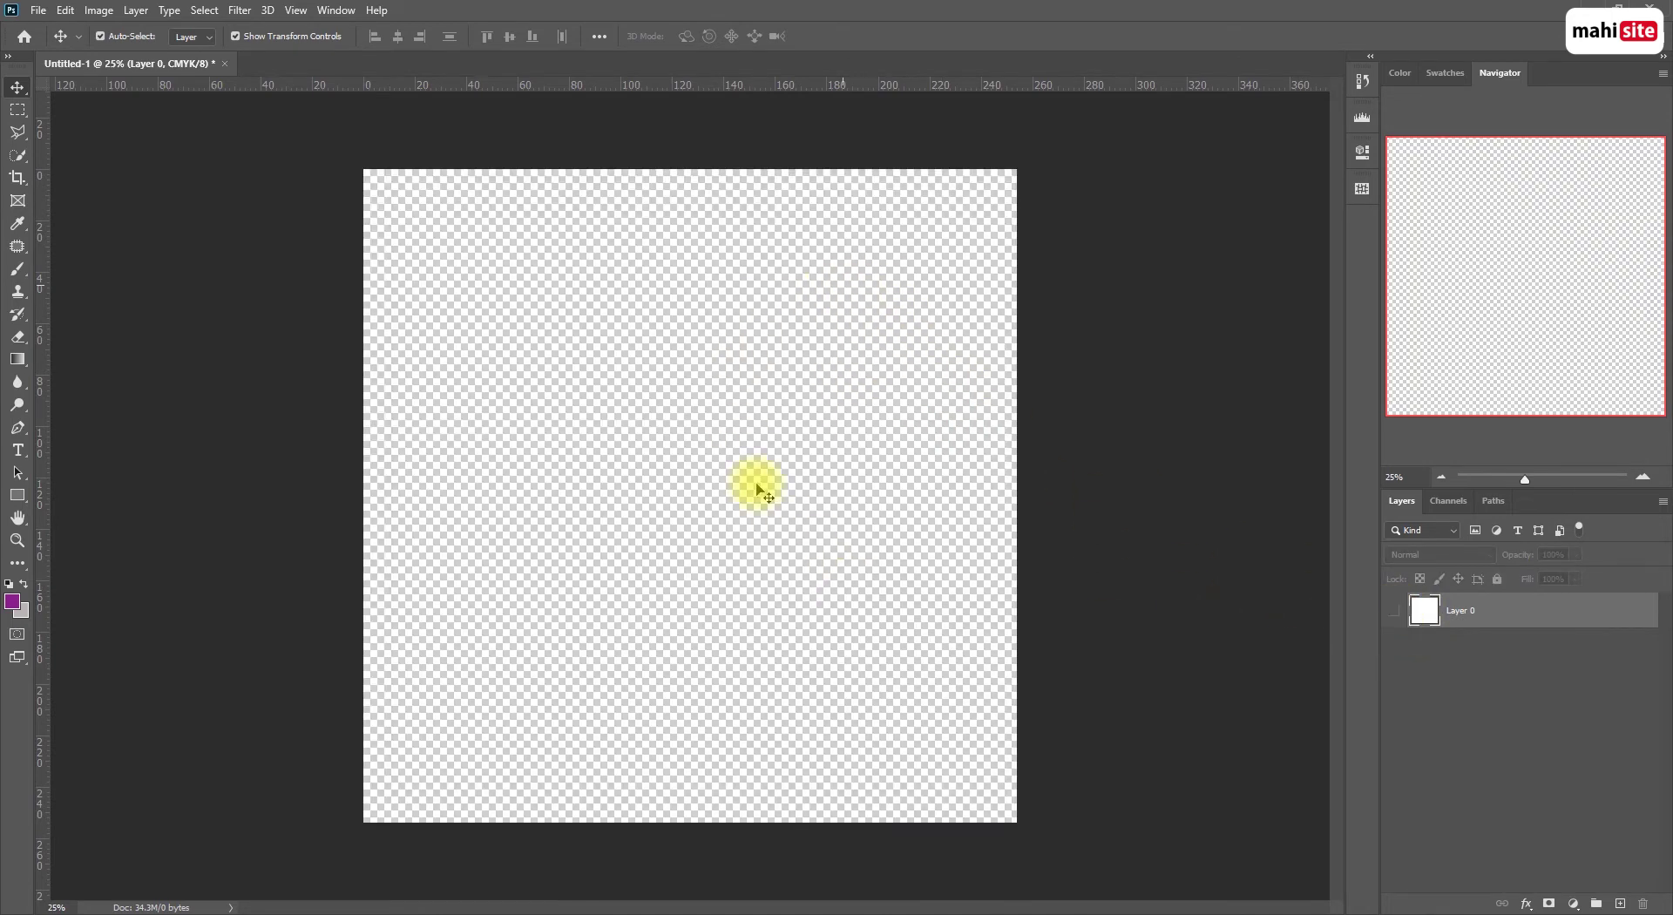
pyautogui.click(756, 488)
pyautogui.click(1398, 612)
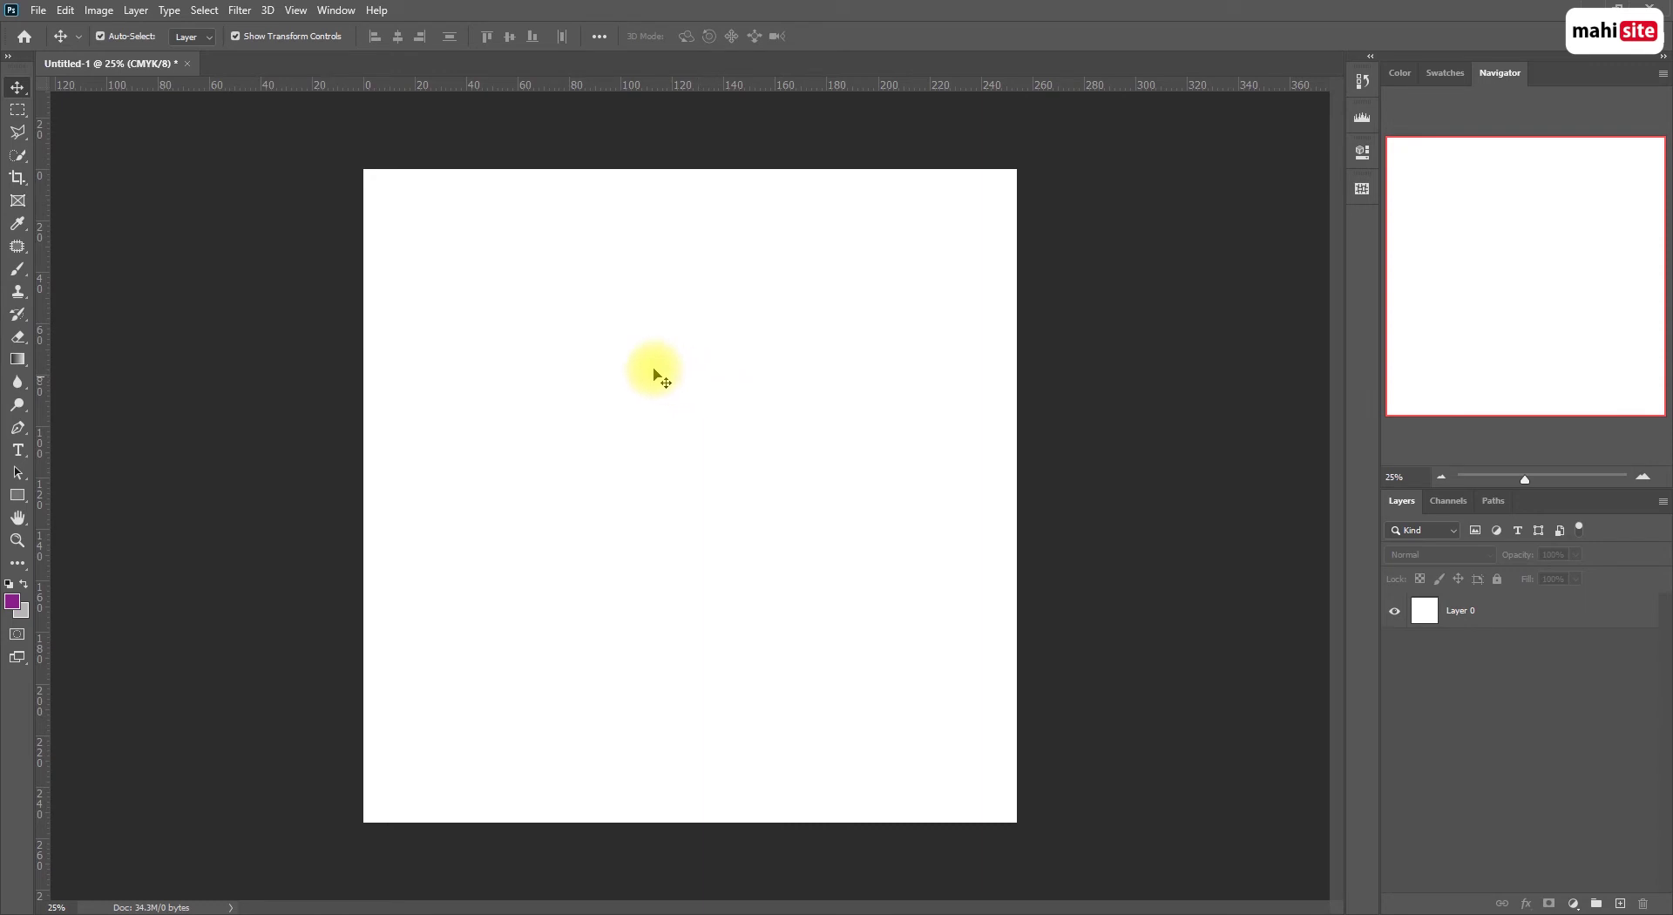
# Try moving Layer 0 in various directions across the canvas with the Move Tool, and snap it back to the canvas edges
pyautogui.click(1485, 614)
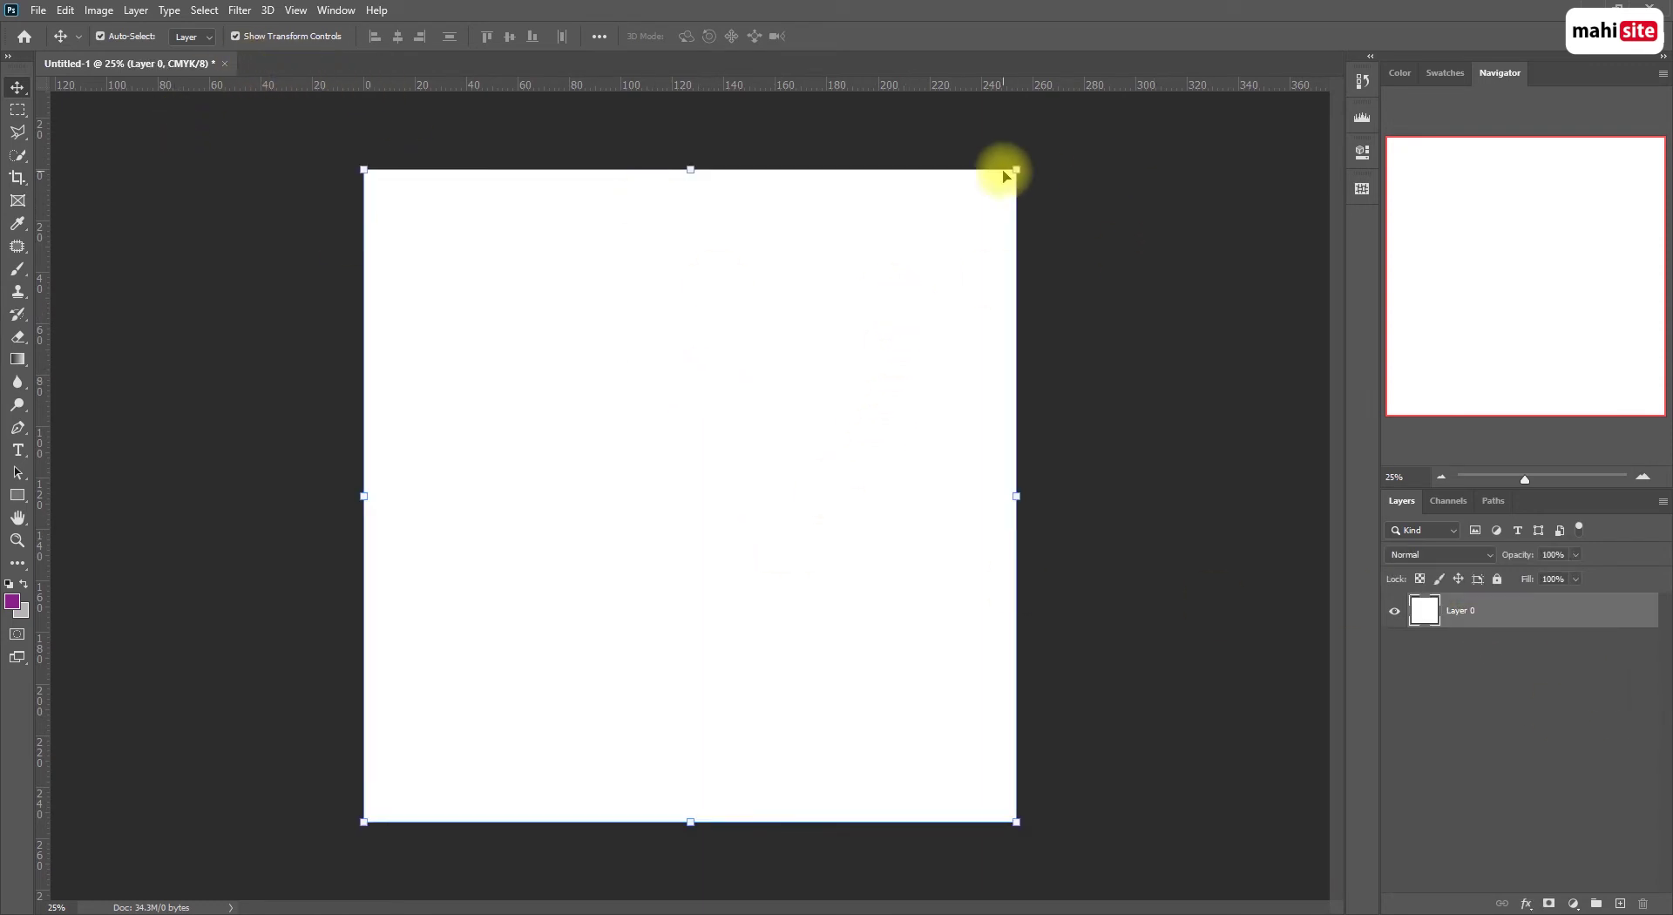
pyautogui.moveTo(601, 326); pyautogui.dragTo(866, 422)
pyautogui.moveTo(866, 422); pyautogui.dragTo(601, 383)
pyautogui.moveTo(816, 461); pyautogui.dragTo(560, 386)
pyautogui.moveTo(531, 364); pyautogui.dragTo(886, 428)
pyautogui.moveTo(667, 396); pyautogui.dragTo(624, 382)
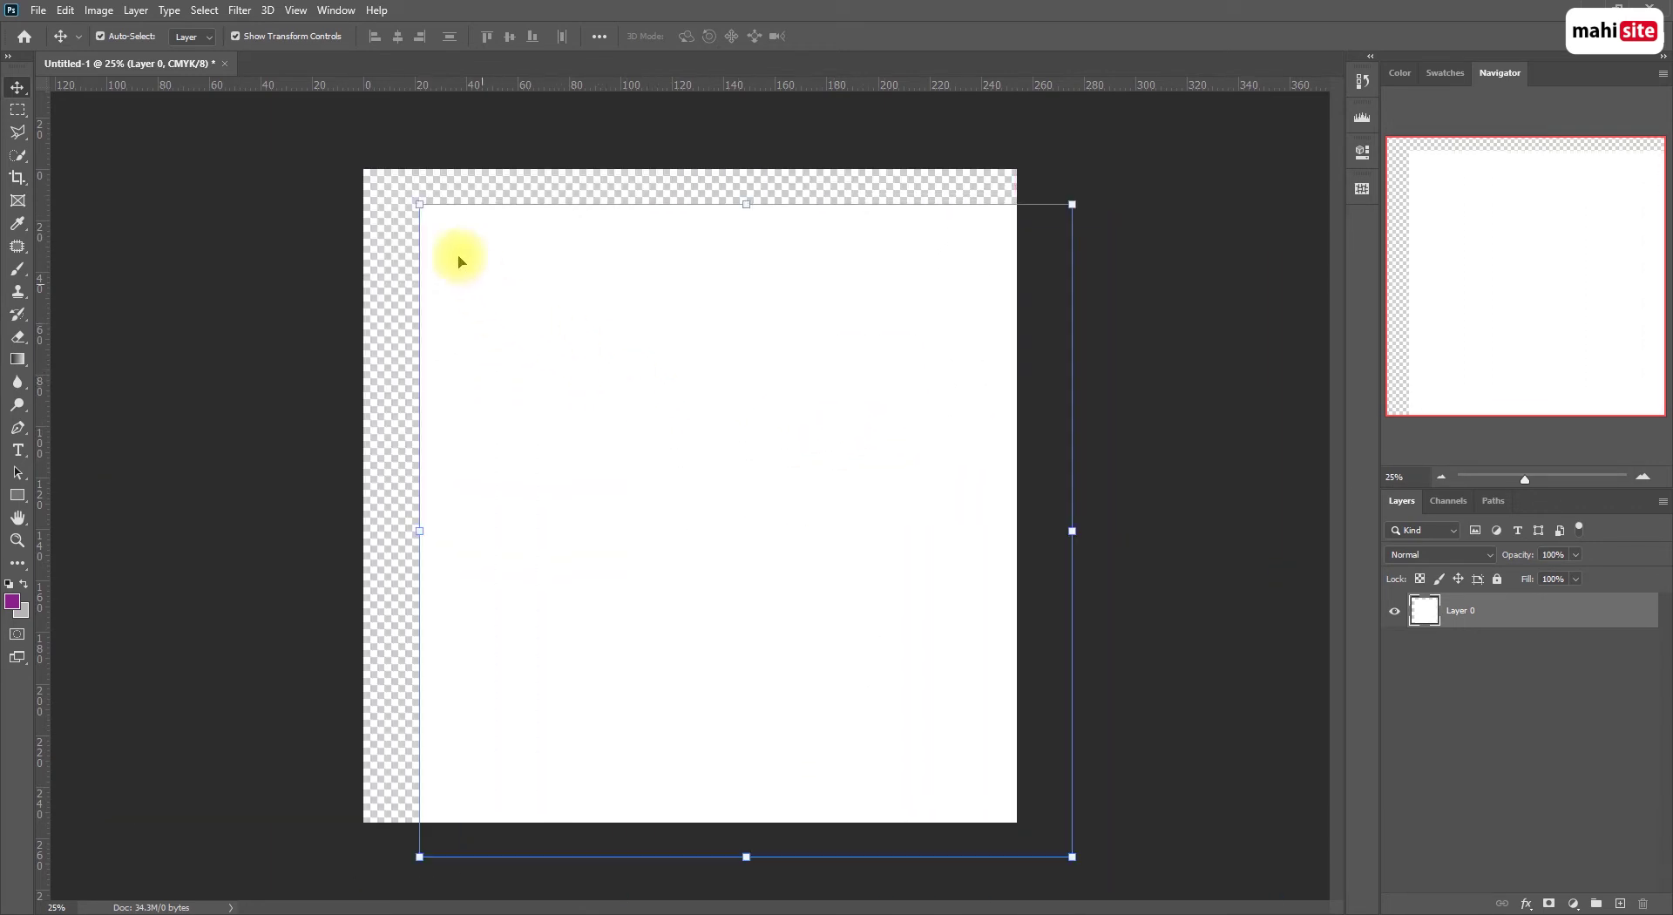
pyautogui.moveTo(702, 420); pyautogui.dragTo(575, 474)
pyautogui.moveTo(792, 535); pyautogui.dragTo(896, 537)
pyautogui.moveTo(738, 501); pyautogui.dragTo(720, 406)
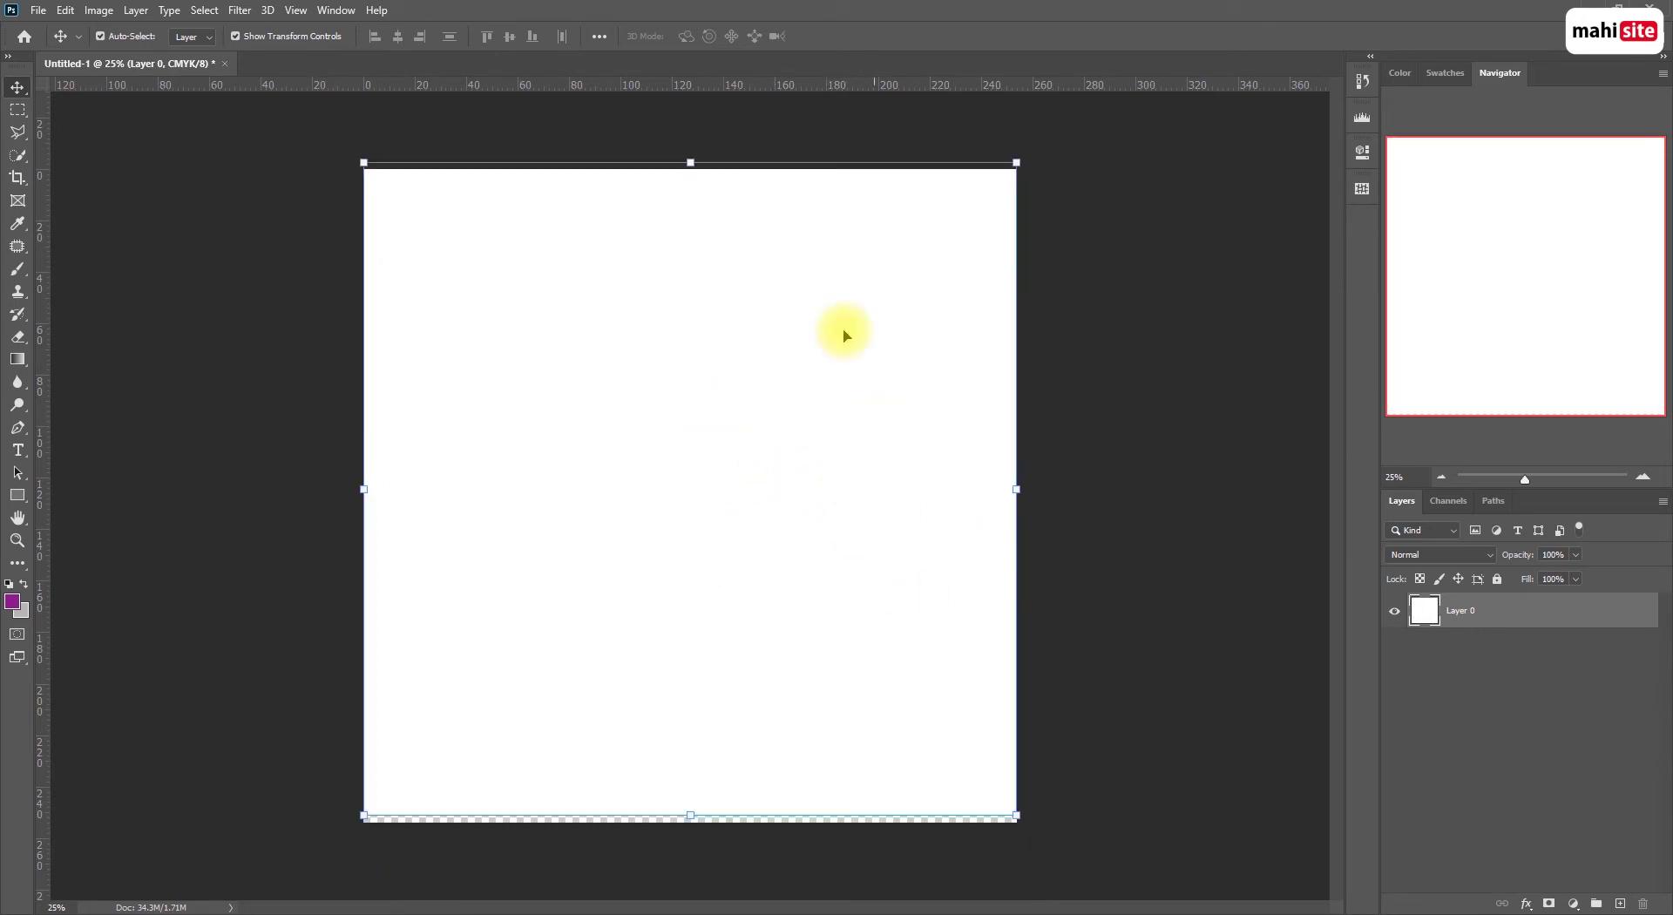
pyautogui.moveTo(744, 324); pyautogui.dragTo(746, 331)
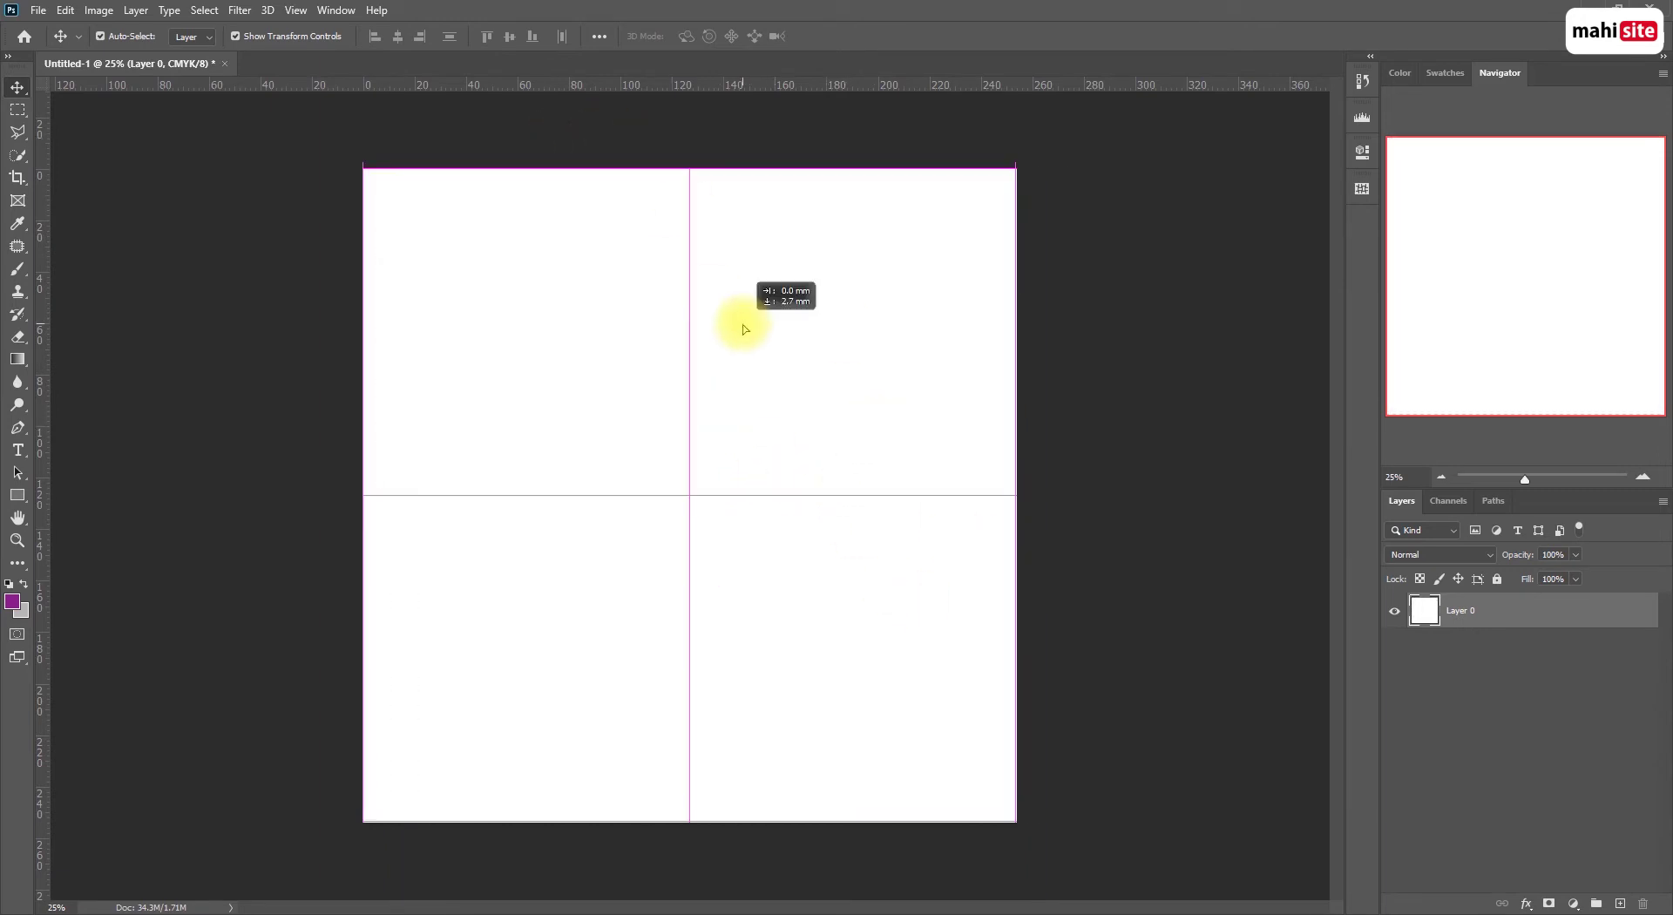
pyautogui.rightClick(21, 108)
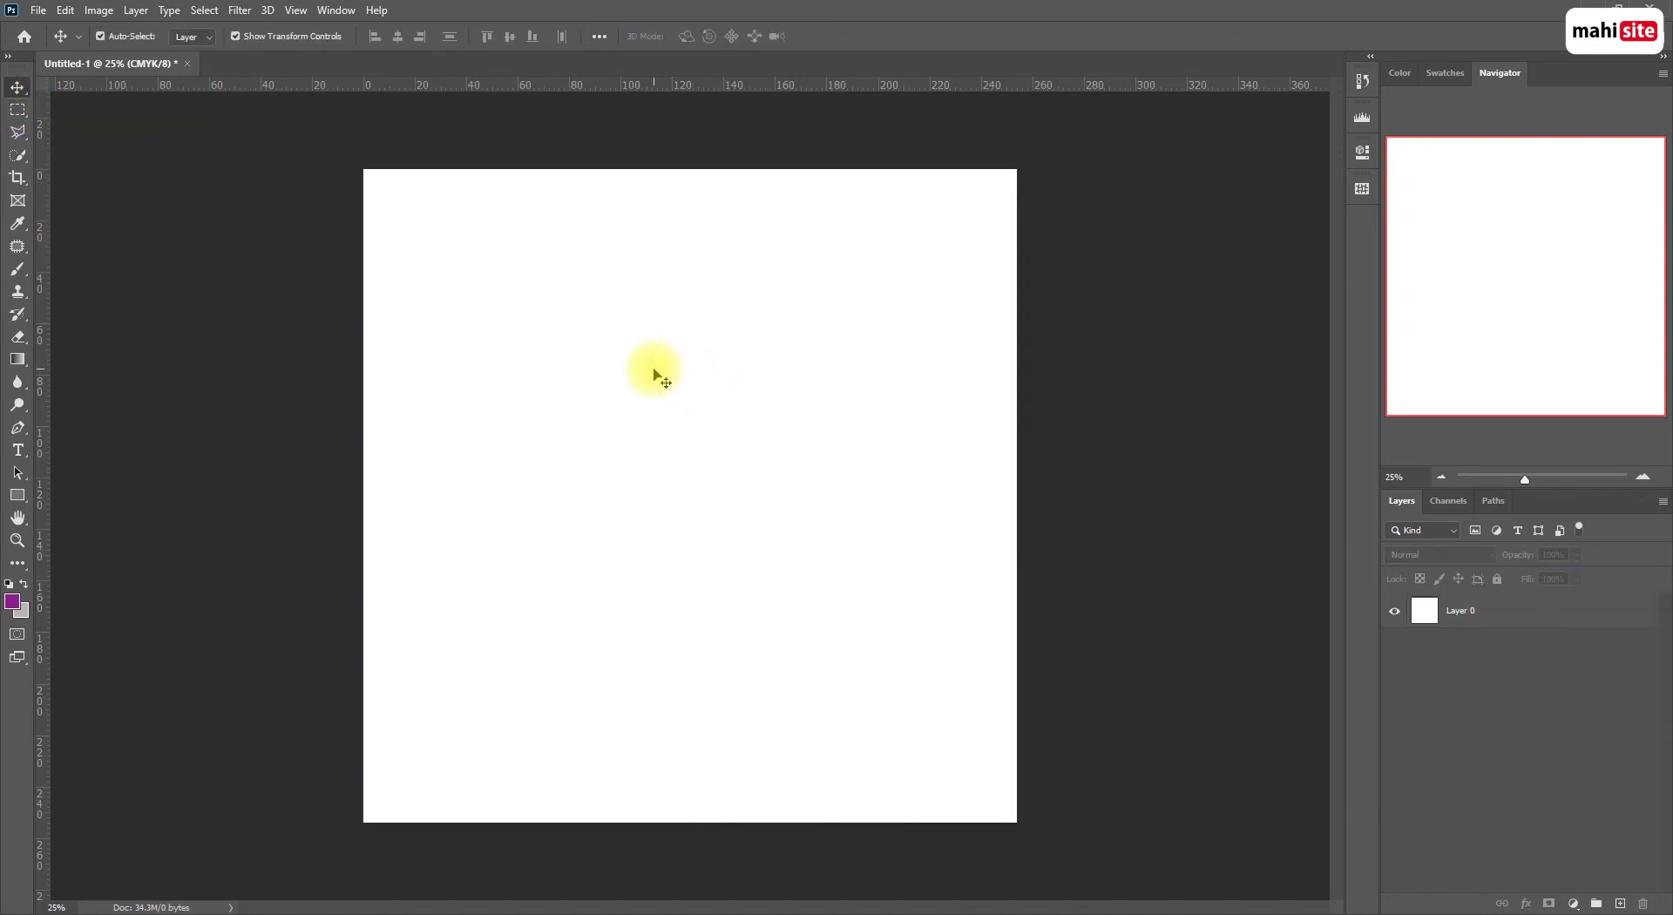
pyautogui.click(1478, 610)
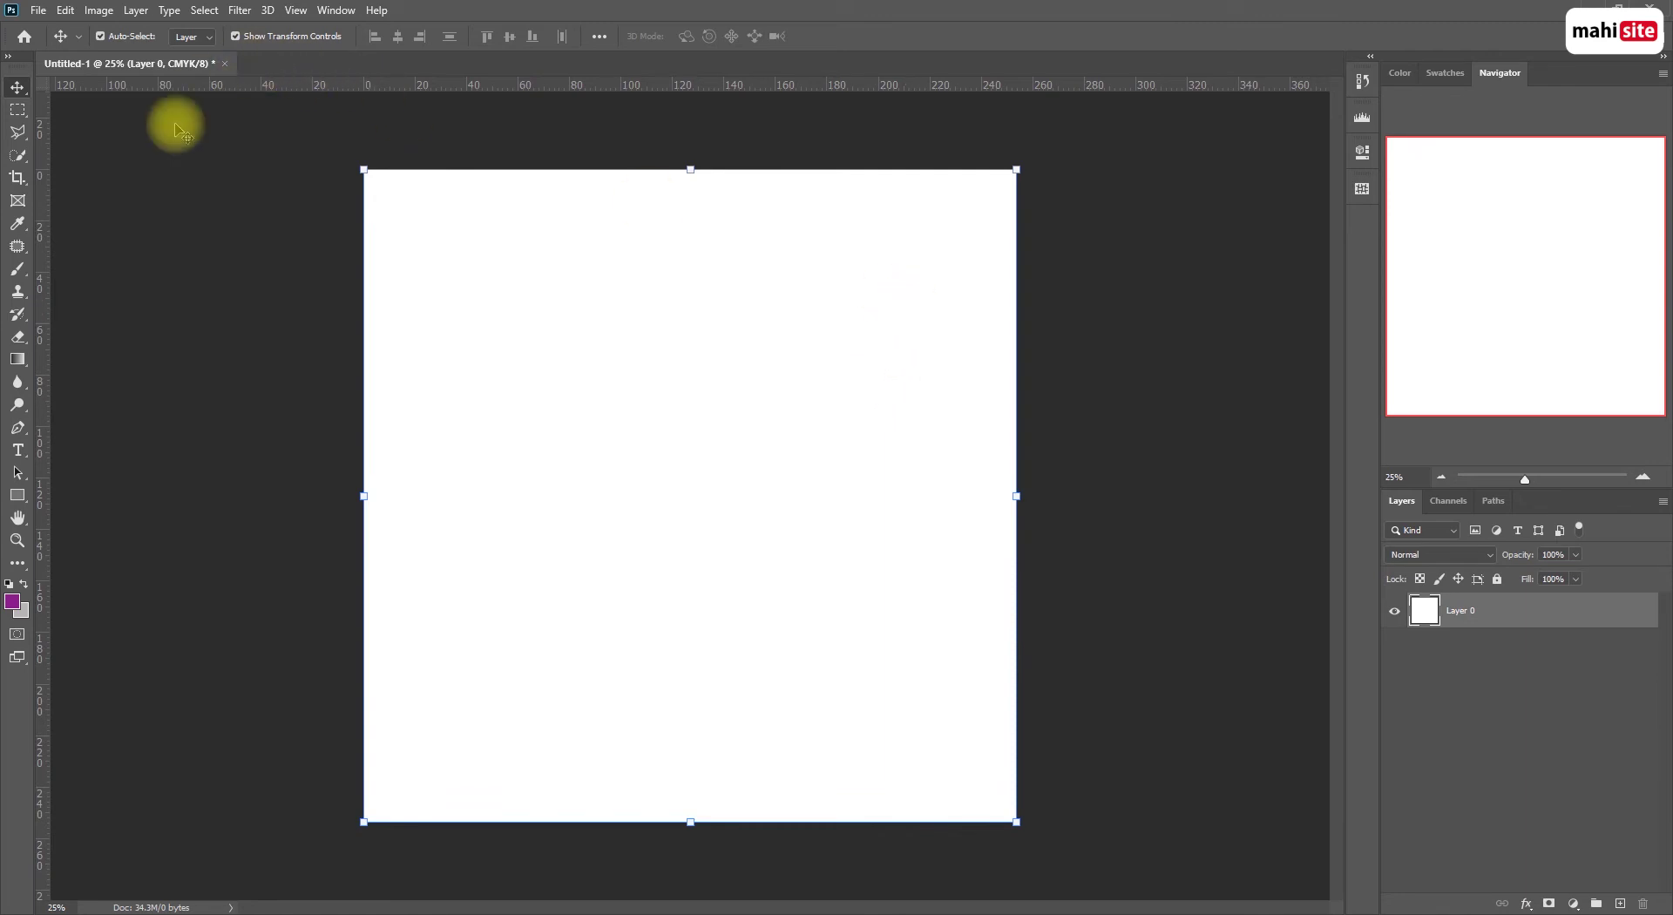
pyautogui.moveTo(598, 325); pyautogui.dragTo(895, 436)
pyautogui.moveTo(650, 395); pyautogui.dragTo(609, 381)
pyautogui.moveTo(705, 418); pyautogui.dragTo(661, 498)
pyautogui.moveTo(822, 538); pyautogui.dragTo(1131, 534)
pyautogui.moveTo(1064, 466); pyautogui.dragTo(741, 504)
pyautogui.moveTo(744, 500); pyautogui.dragTo(716, 404)
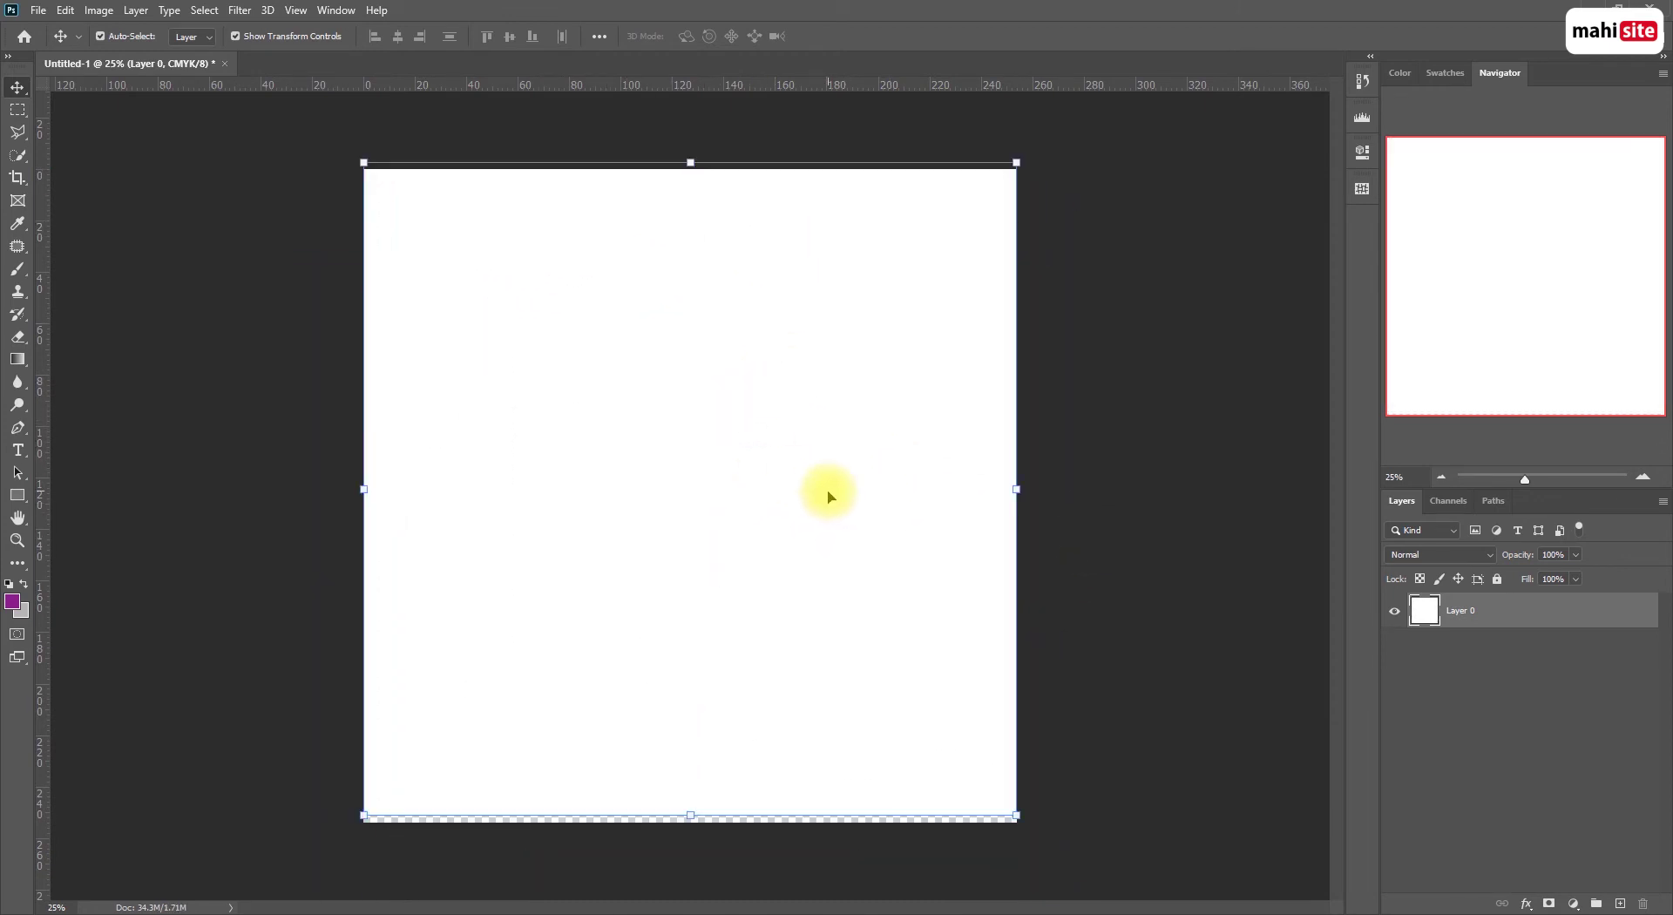
pyautogui.moveTo(745, 319); pyautogui.dragTo(745, 326)
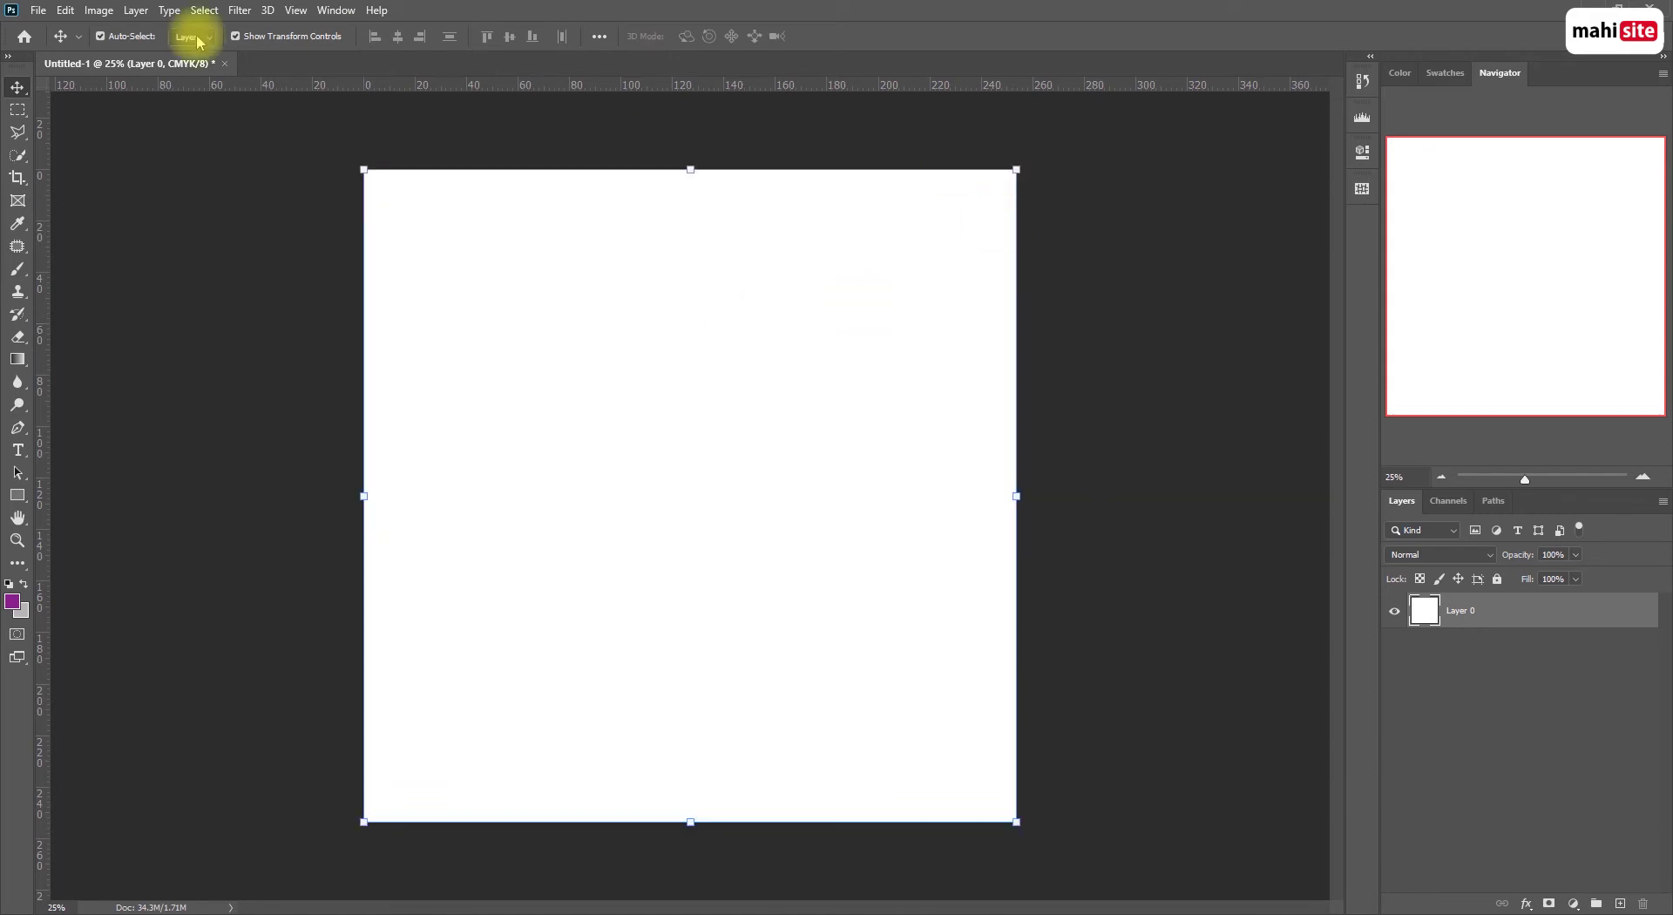
# Draw a rectangular marquee selection about 62 x 108 mm in the canvas's upper-left area and add a new layer above Layer 0
pyautogui.click(19, 111)
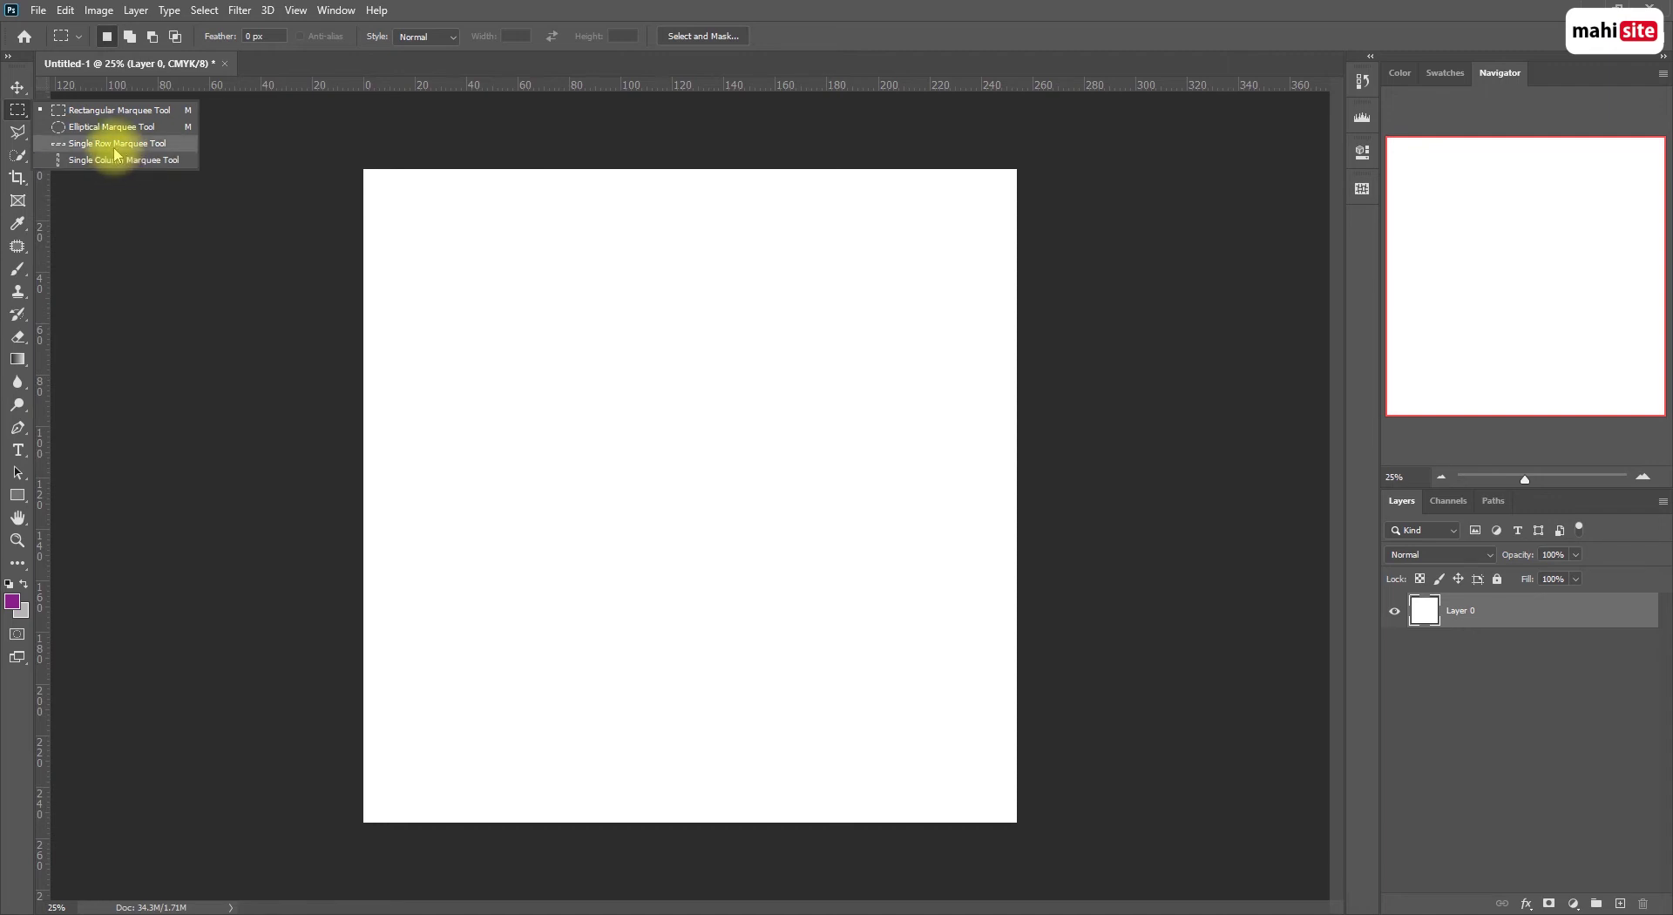
pyautogui.click(75, 114)
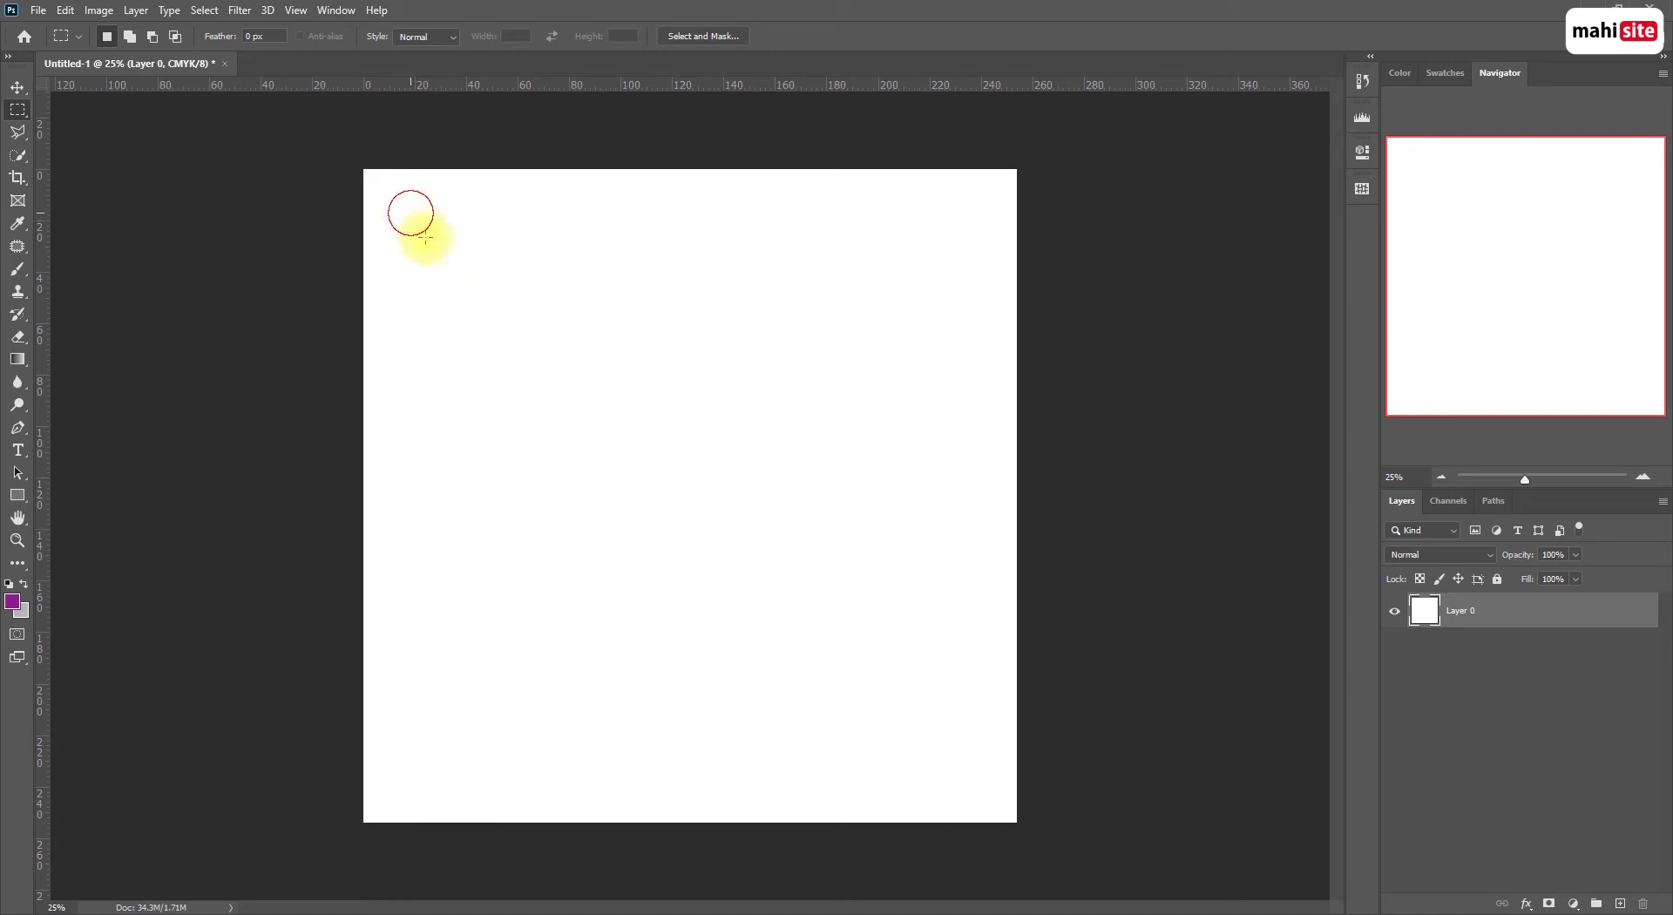
pyautogui.moveTo(411, 212); pyautogui.dragTo(509, 385)
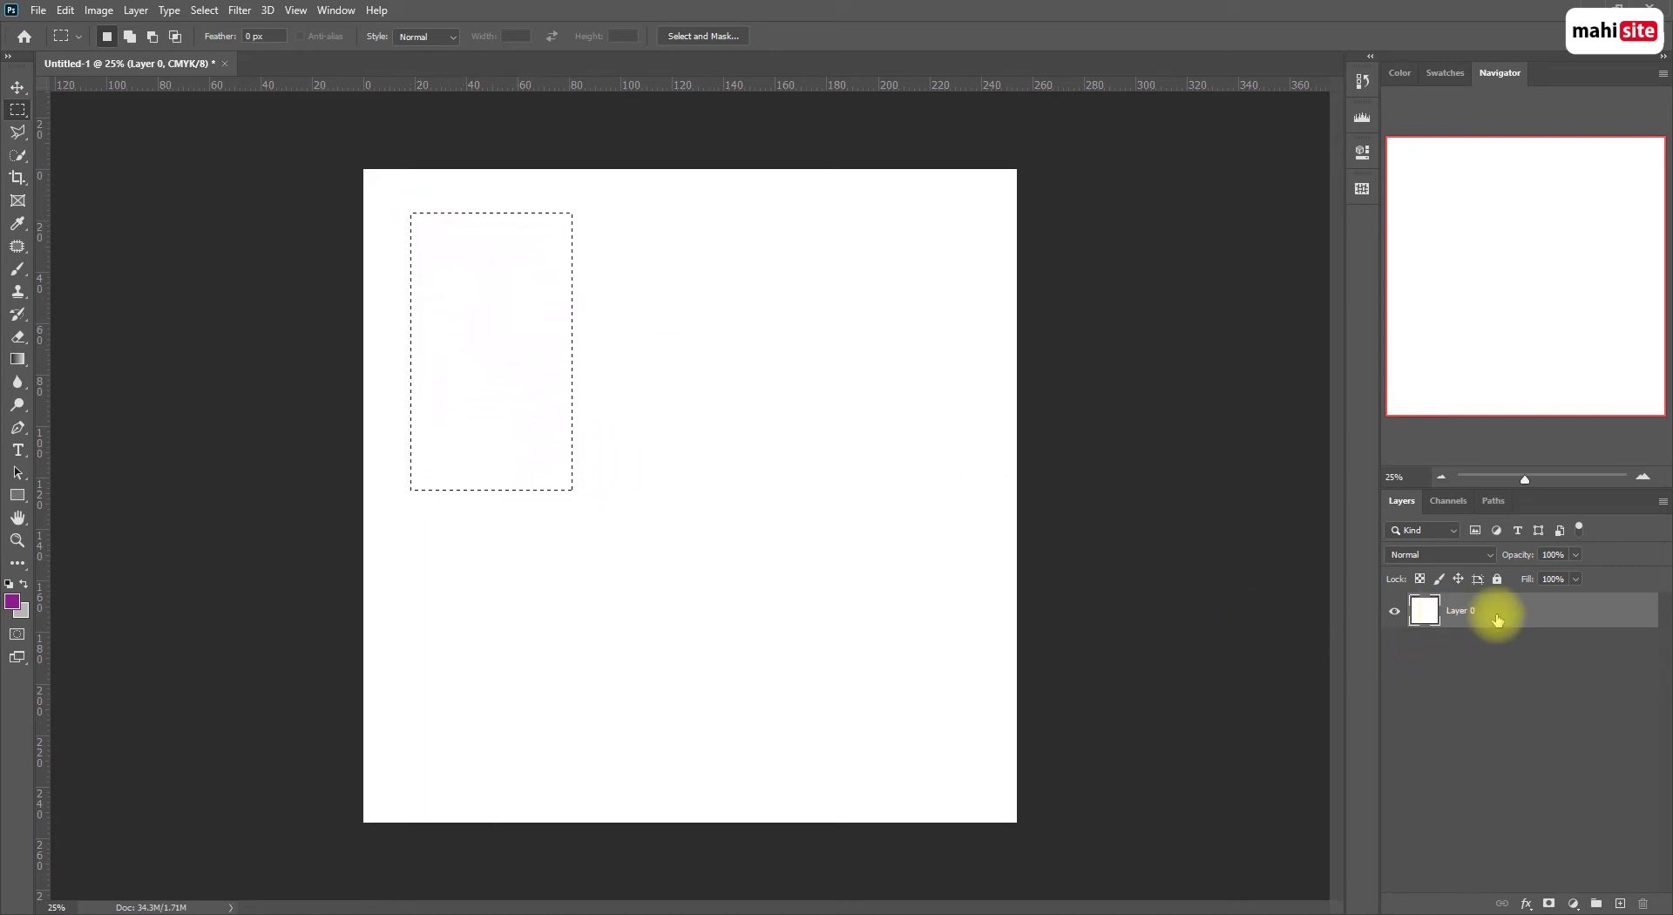
pyautogui.click(1621, 904)
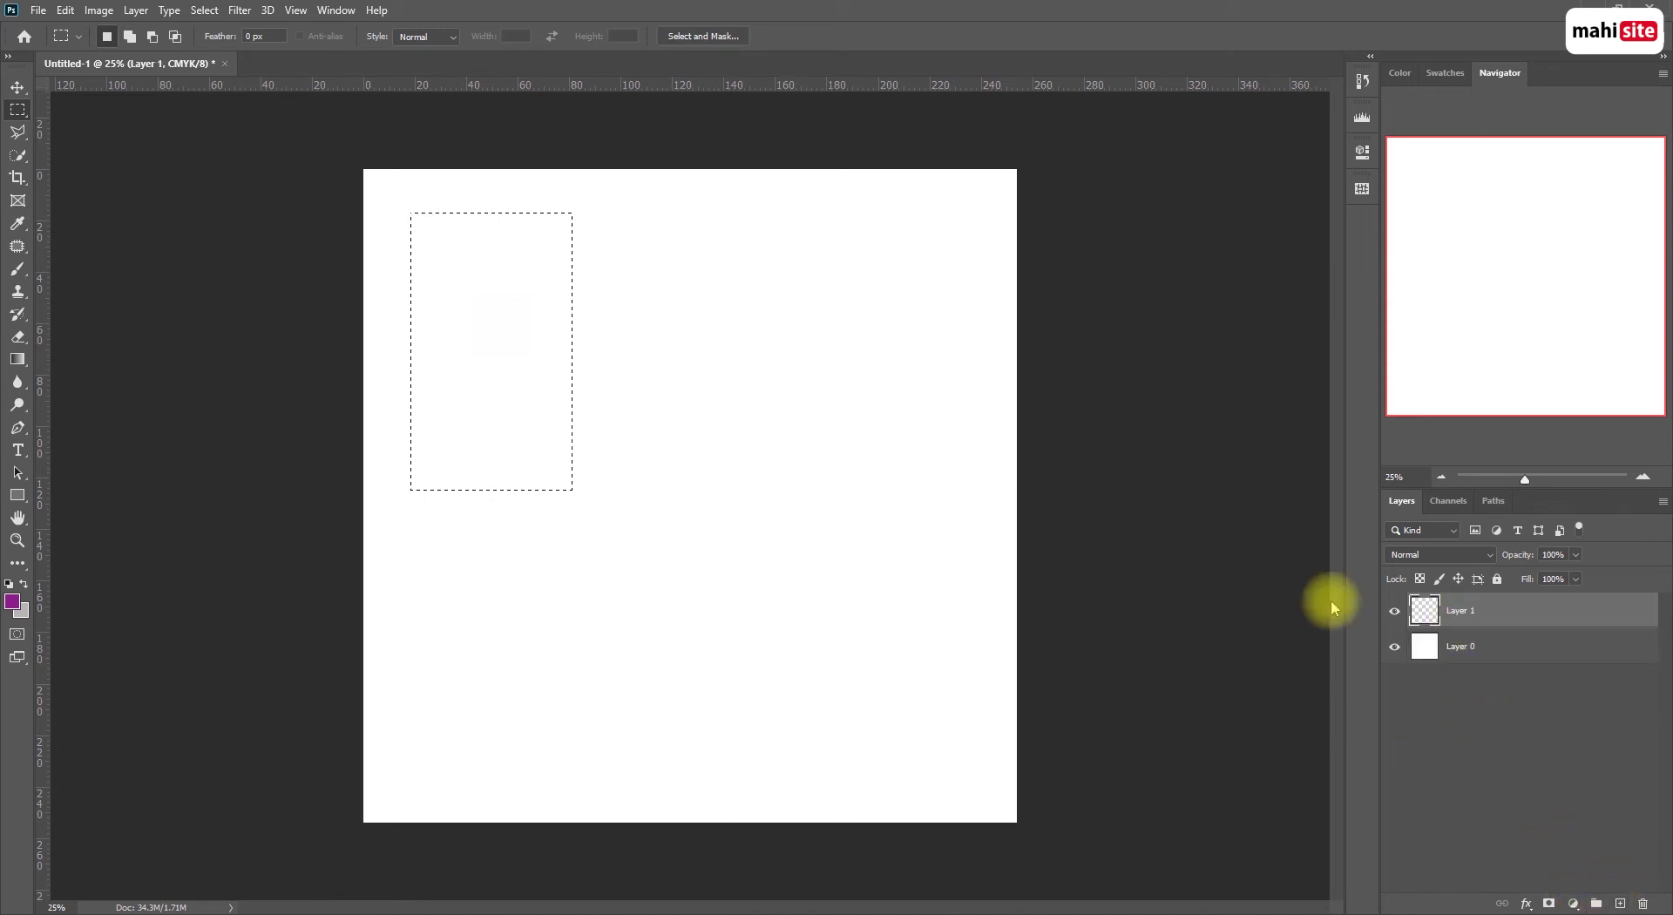
# Set the foreground colour to green #1bef2a and fill the rectangular selection with it on Layer 1
pyautogui.click(14, 603)
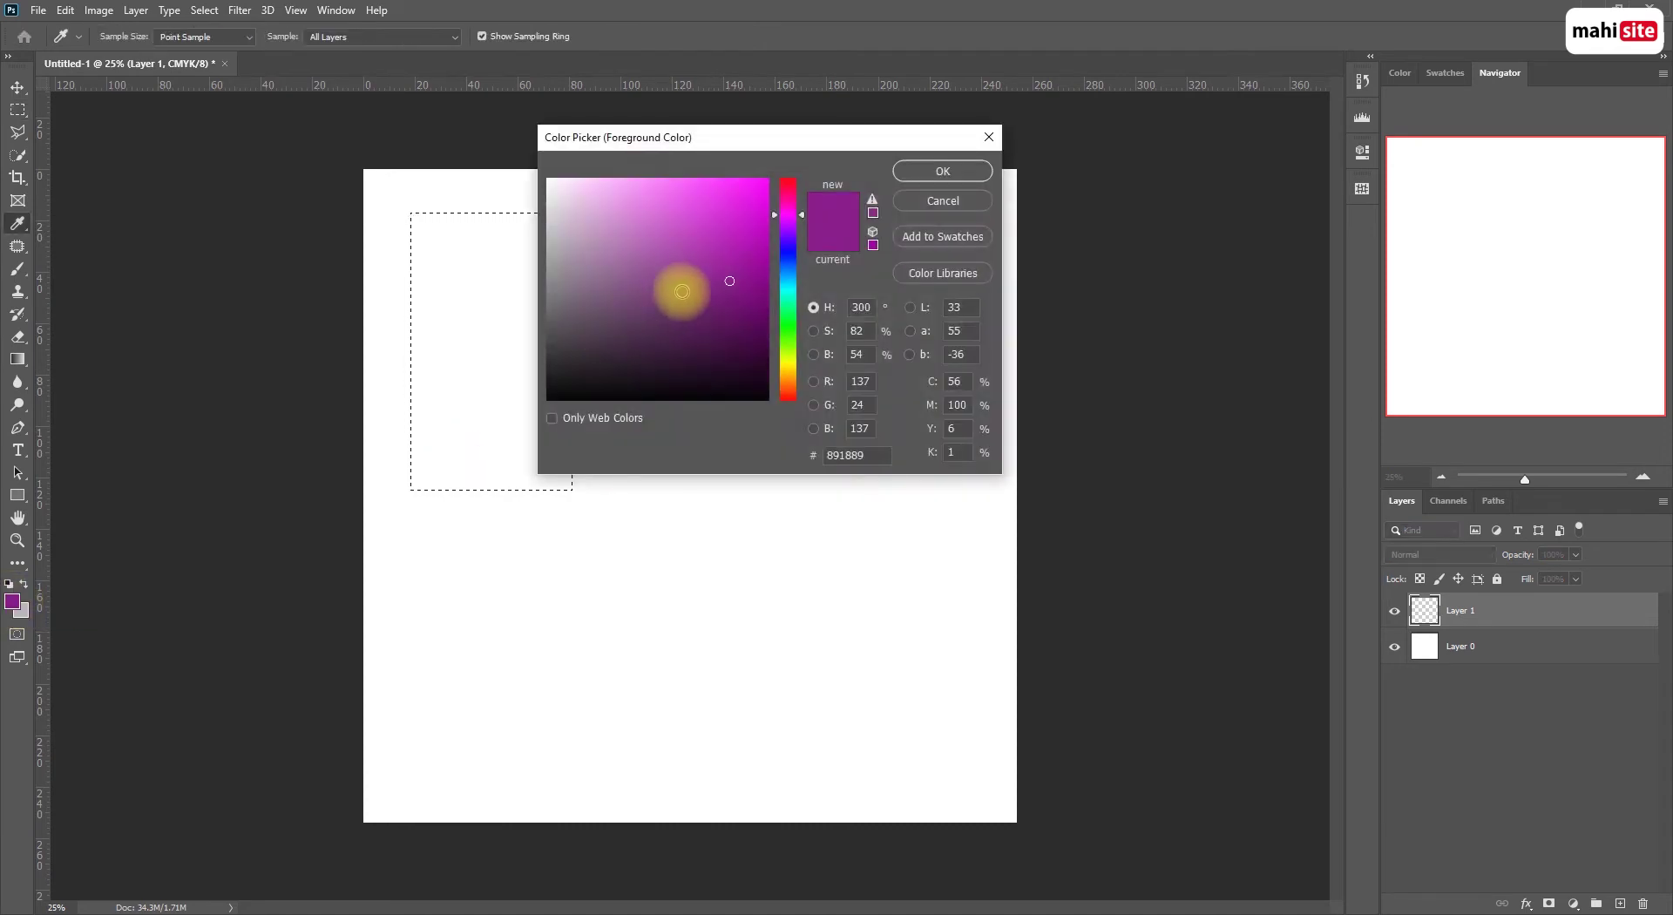
pyautogui.moveTo(704, 153); pyautogui.dragTo(838, 205)
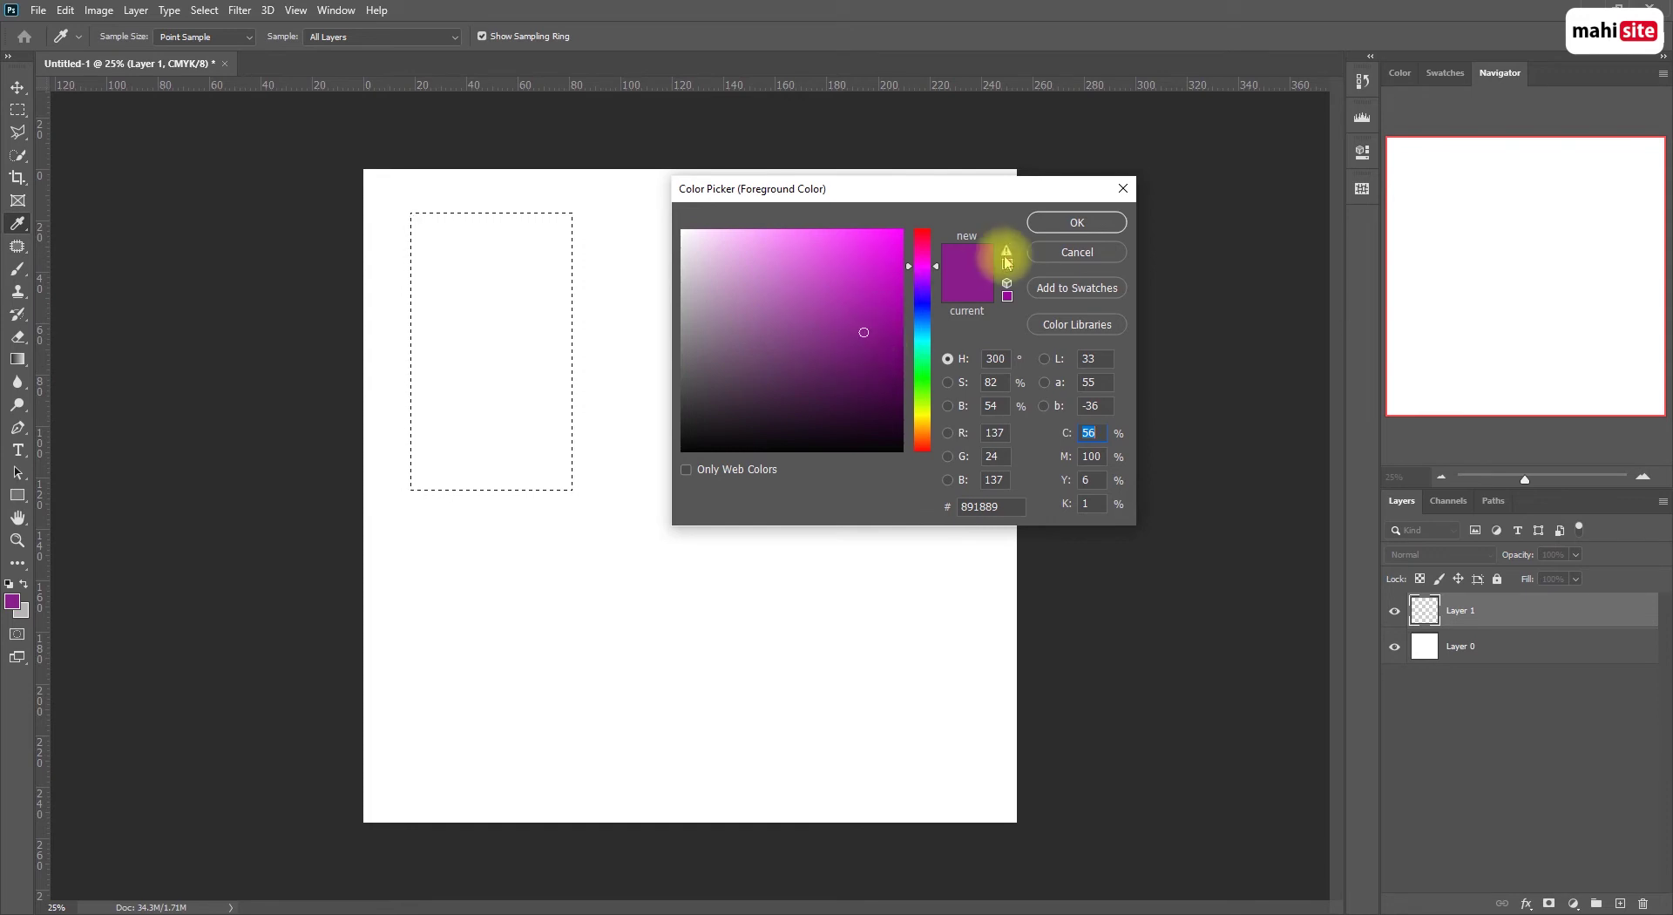
pyautogui.moveTo(940, 279); pyautogui.dragTo(927, 370)
pyautogui.click(877, 243)
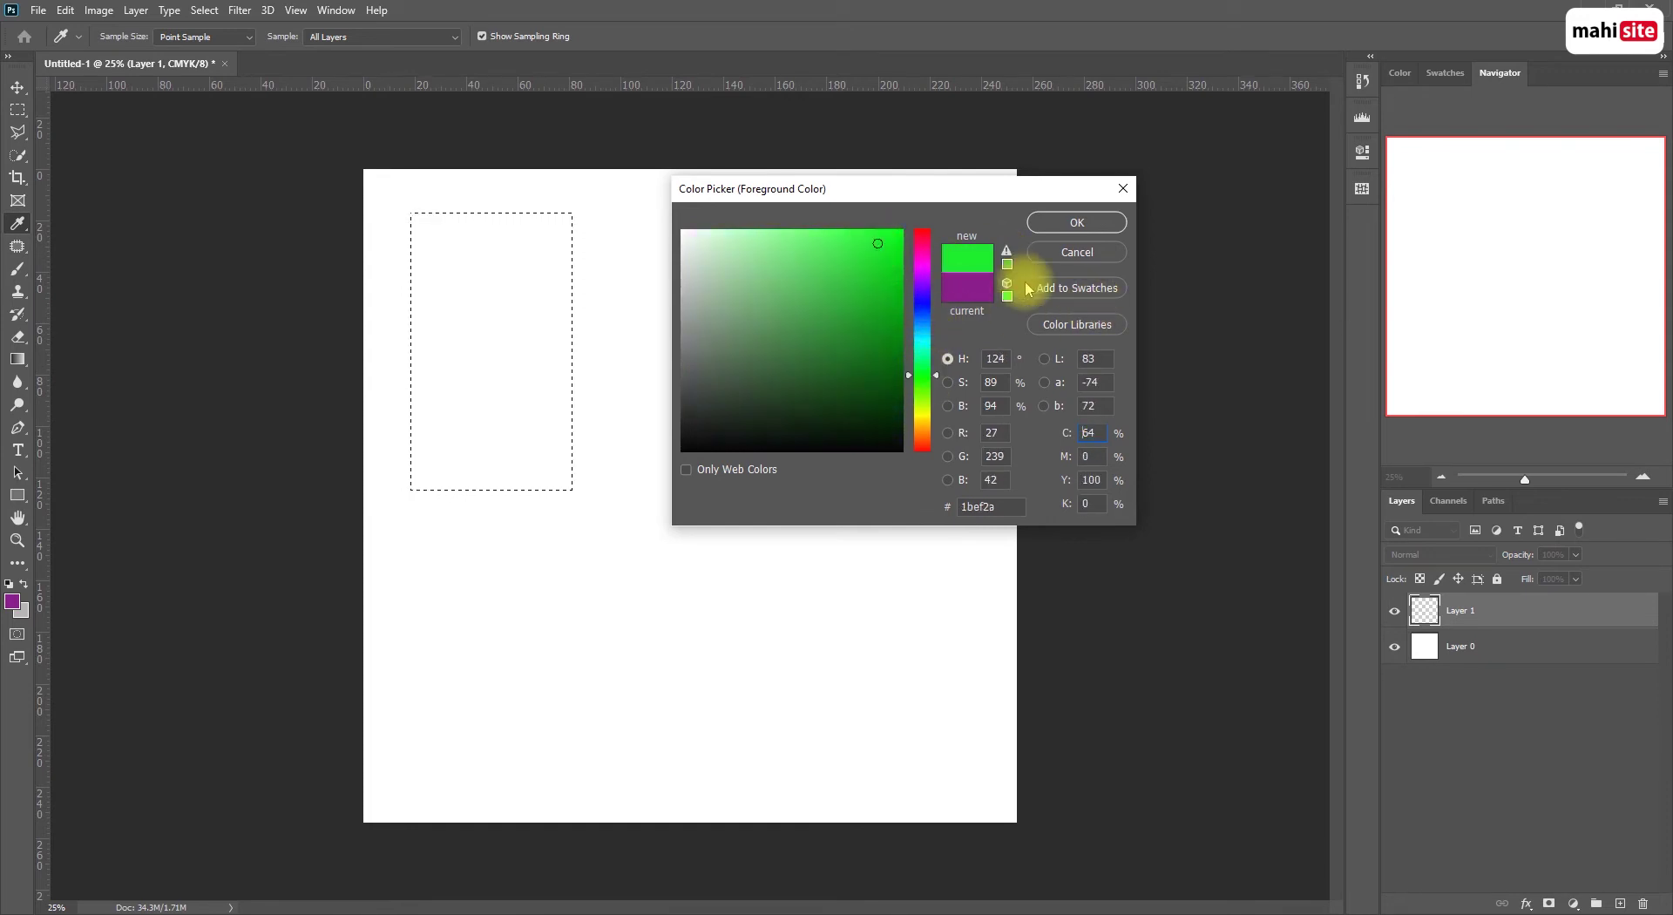
pyautogui.click(1074, 220)
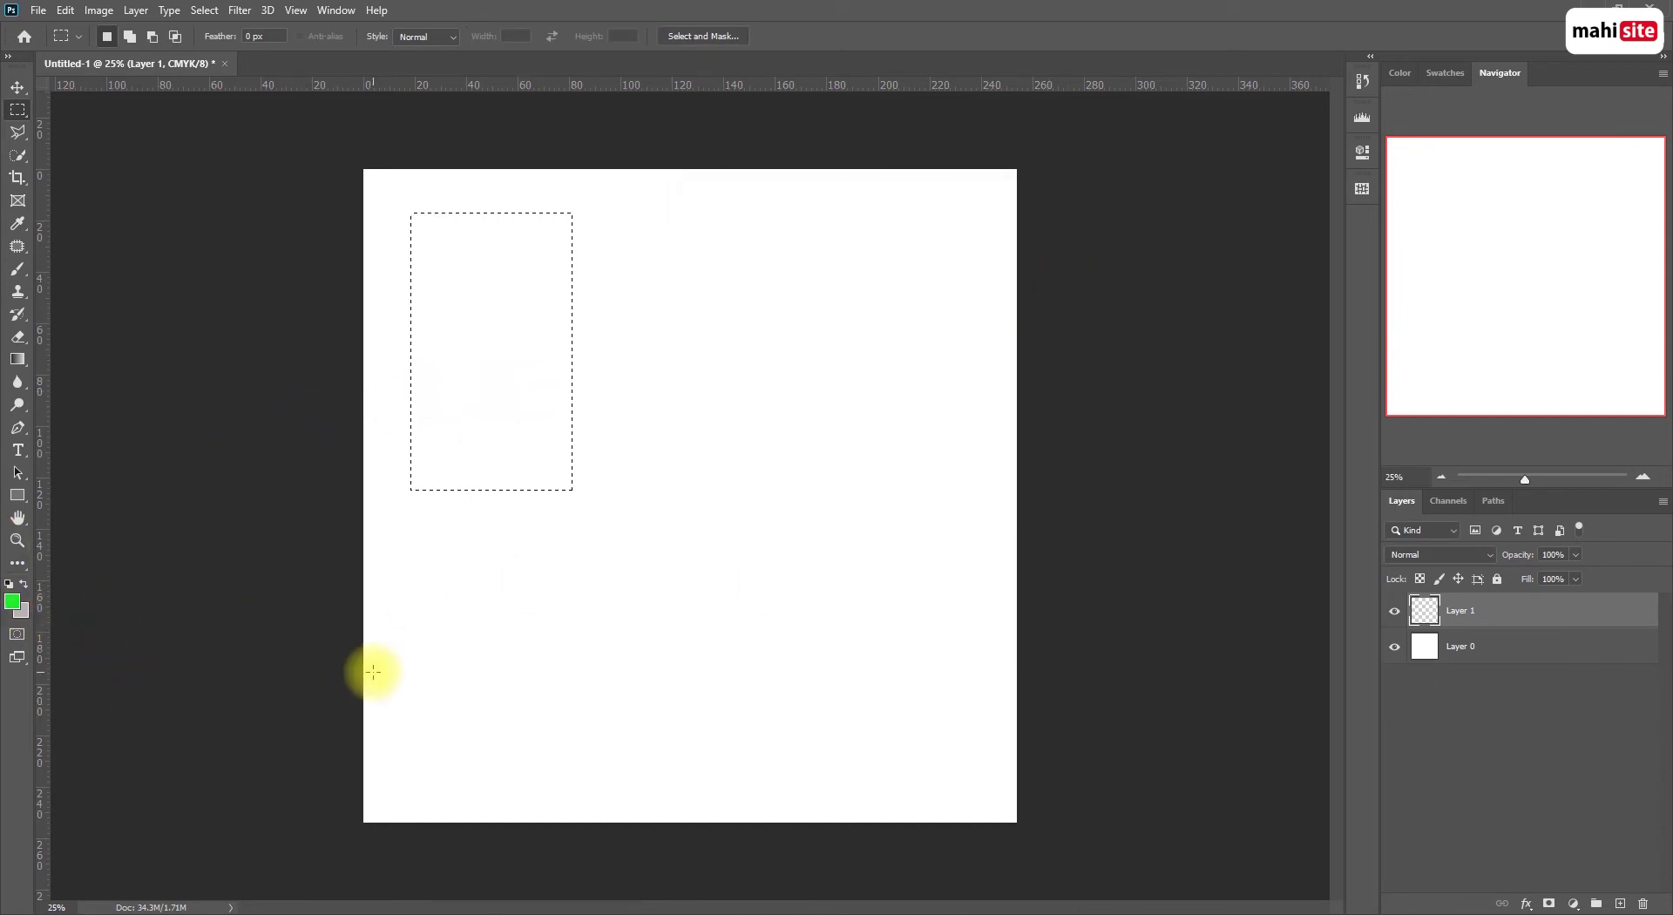
pyautogui.hotkey('alt', 'BackSpace')
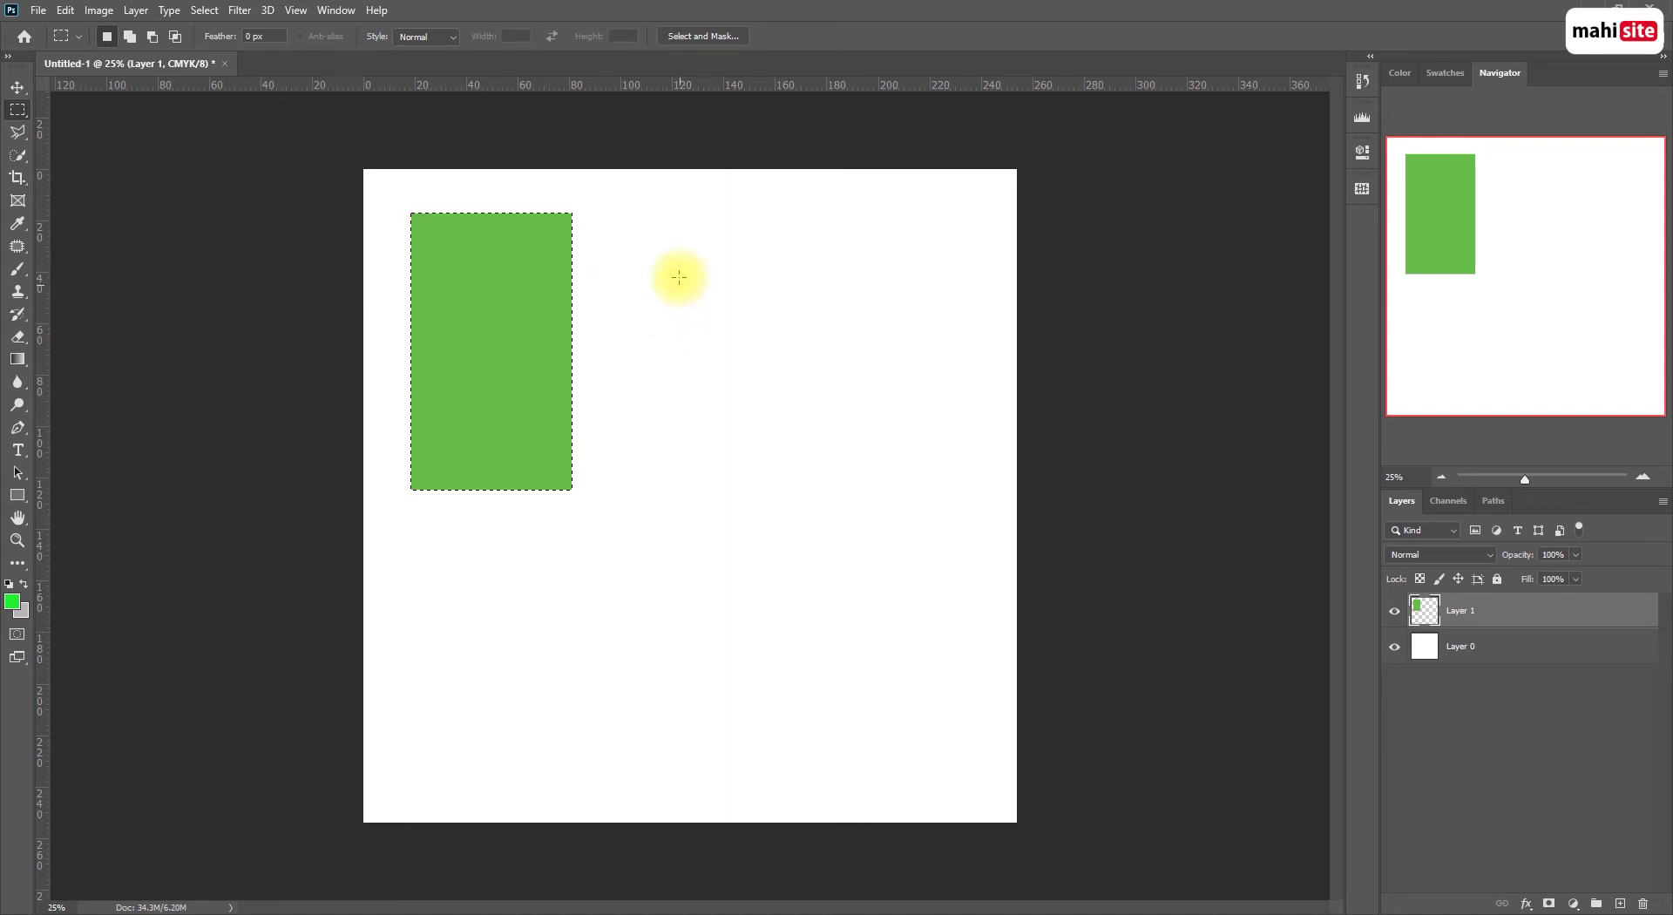
# Try adding a second rectangular selection about 103 x 79 mm and moving the white layer, undo the move and clear the selections
pyautogui.moveTo(677, 276); pyautogui.dragTo(942, 479)
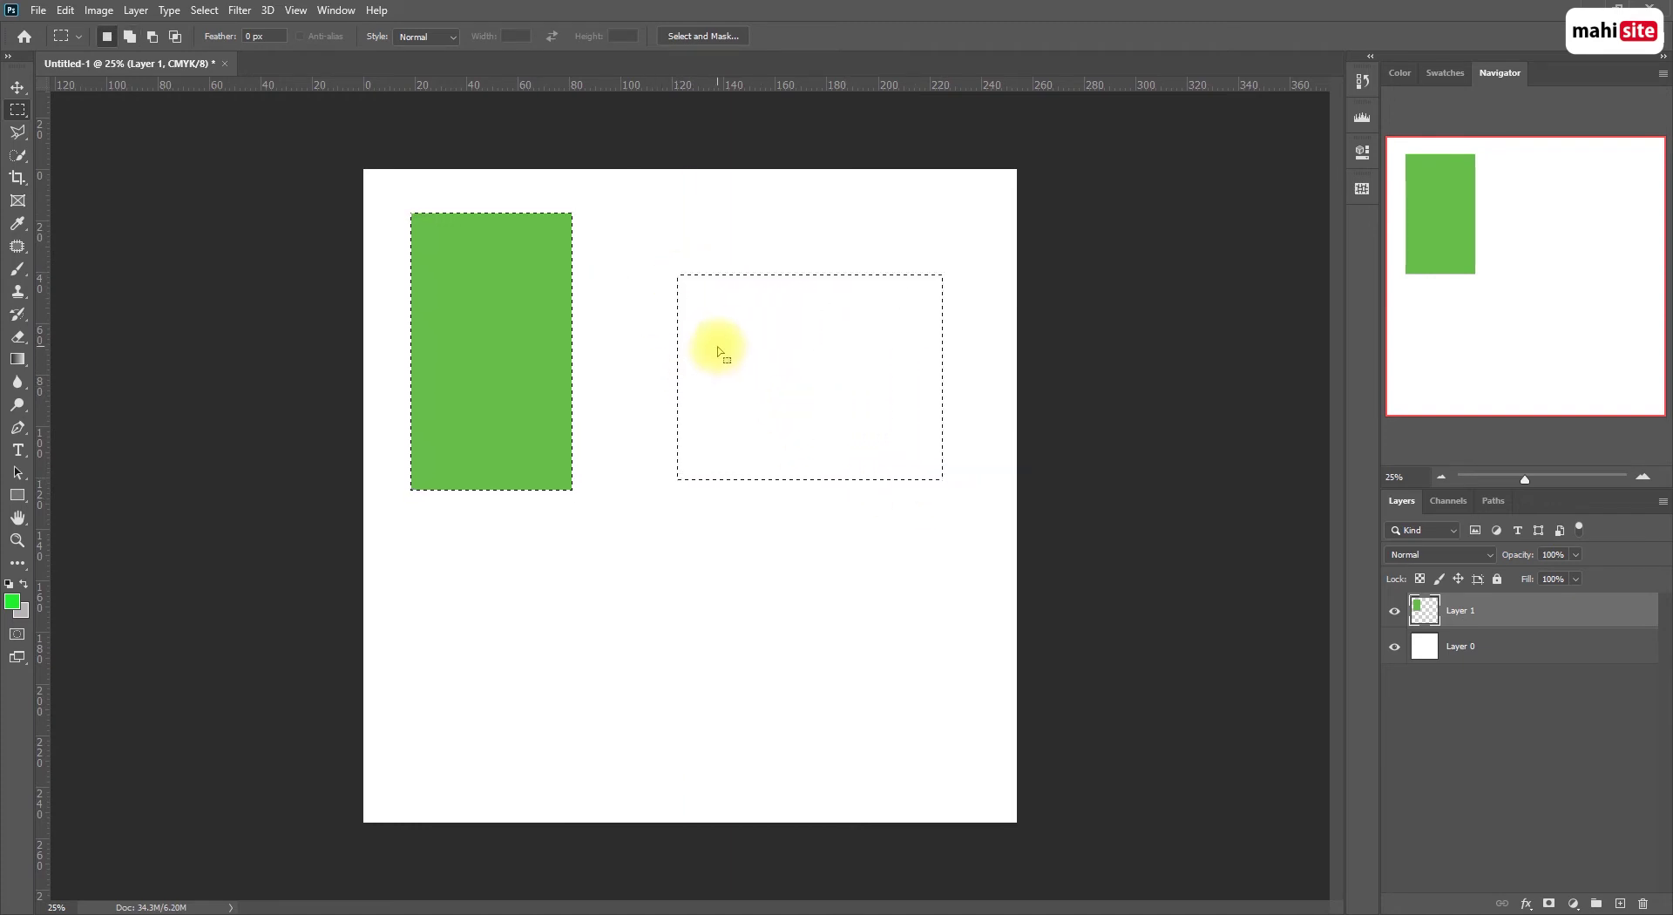
pyautogui.moveTo(715, 555); pyautogui.dragTo(843, 656)
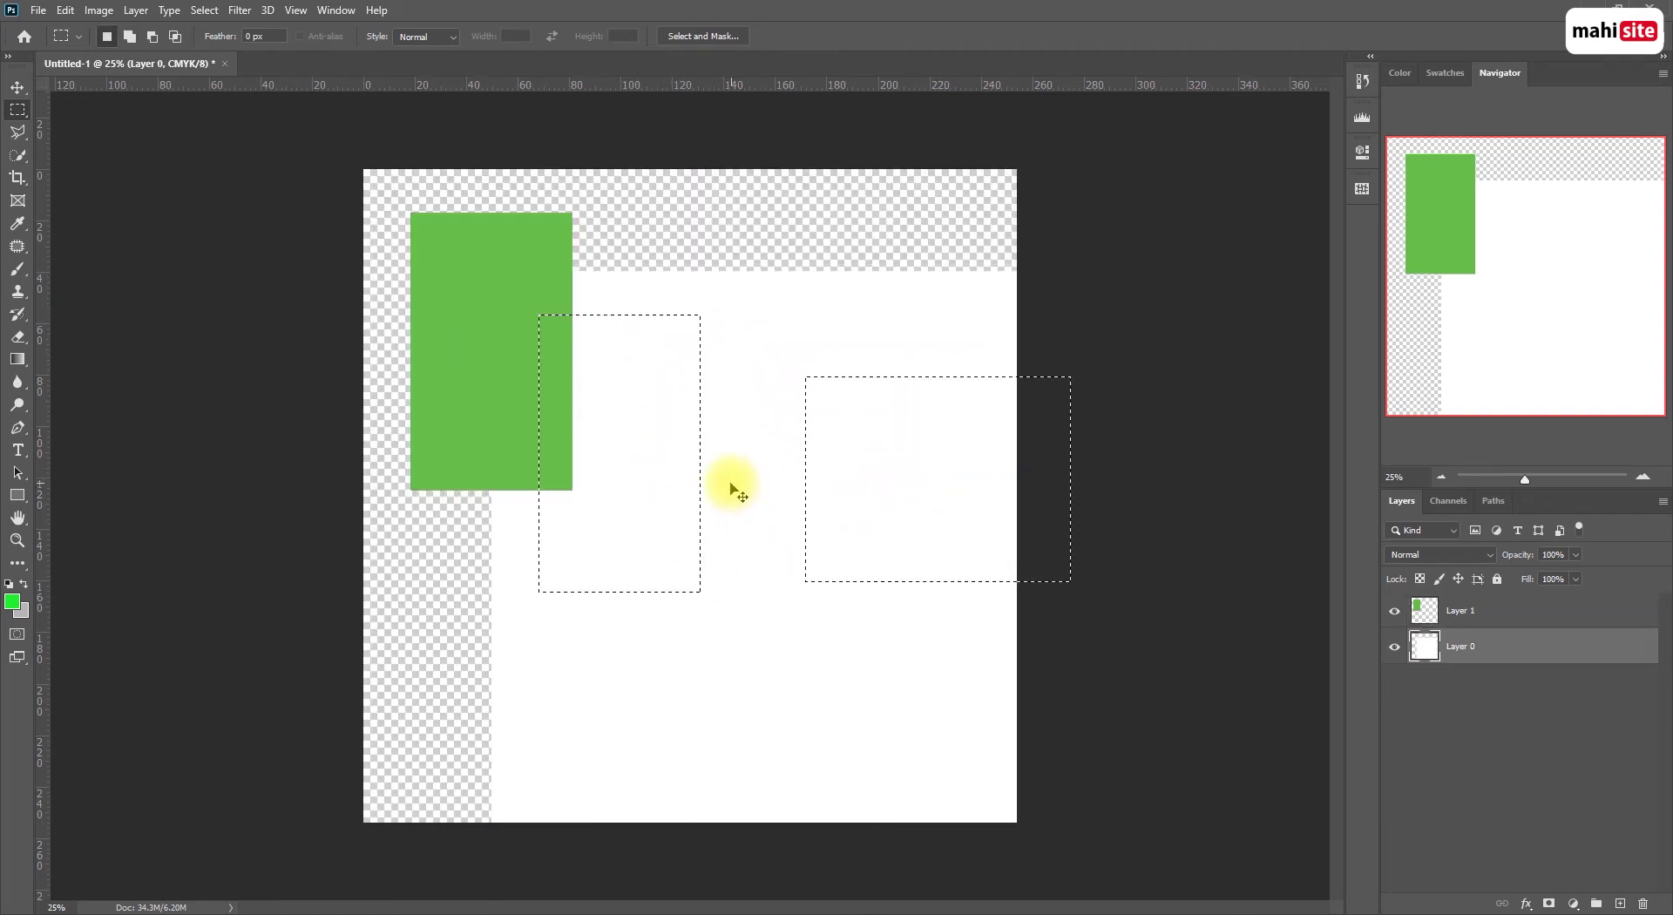
pyautogui.hotkey('ctrl', 'z')
pyautogui.hotkey('ctrl', 'd')
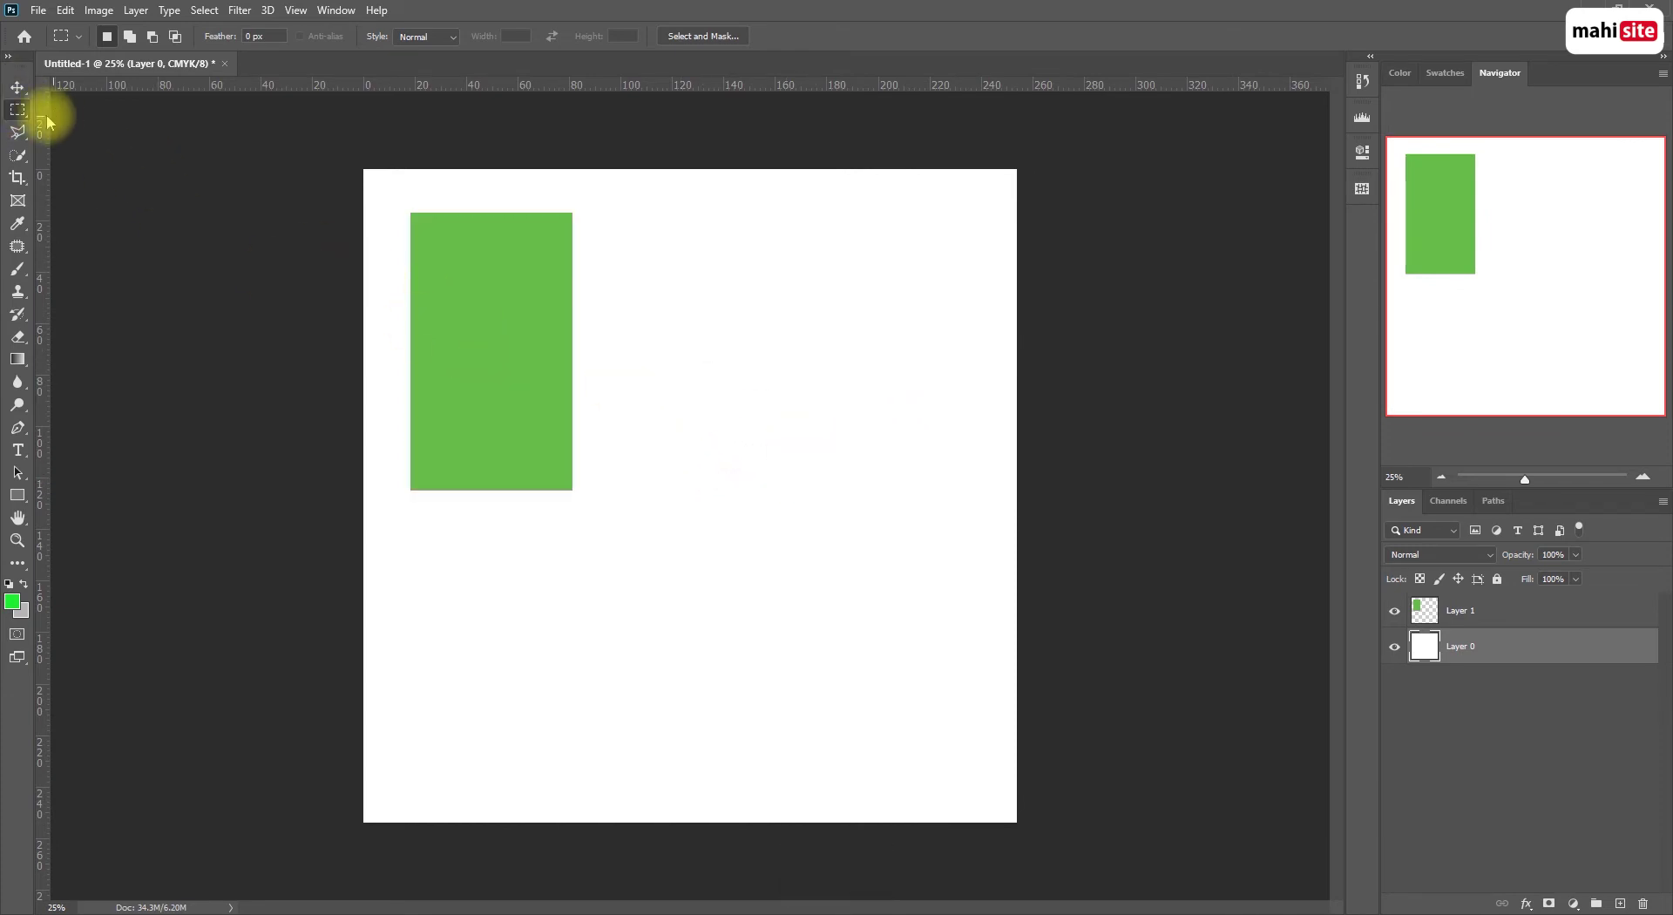
# Draw a rectangular marquee selection around the green rectangle and clear it
pyautogui.moveTo(410, 211); pyautogui.dragTo(571, 490)
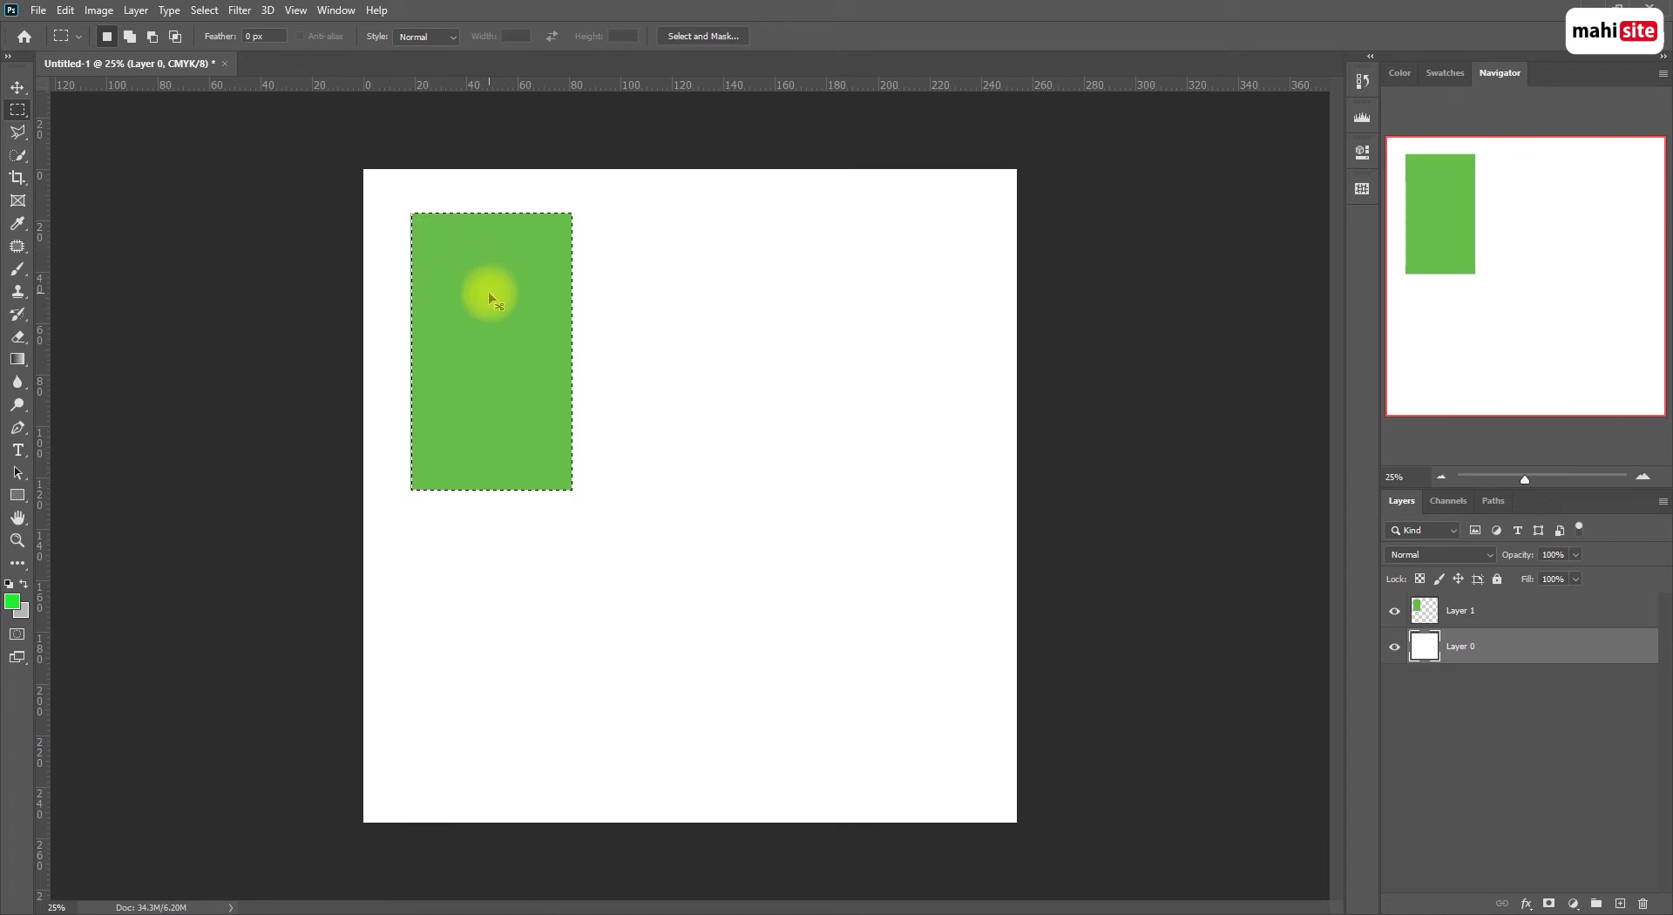
pyautogui.hotkey('ctrl', 'd')
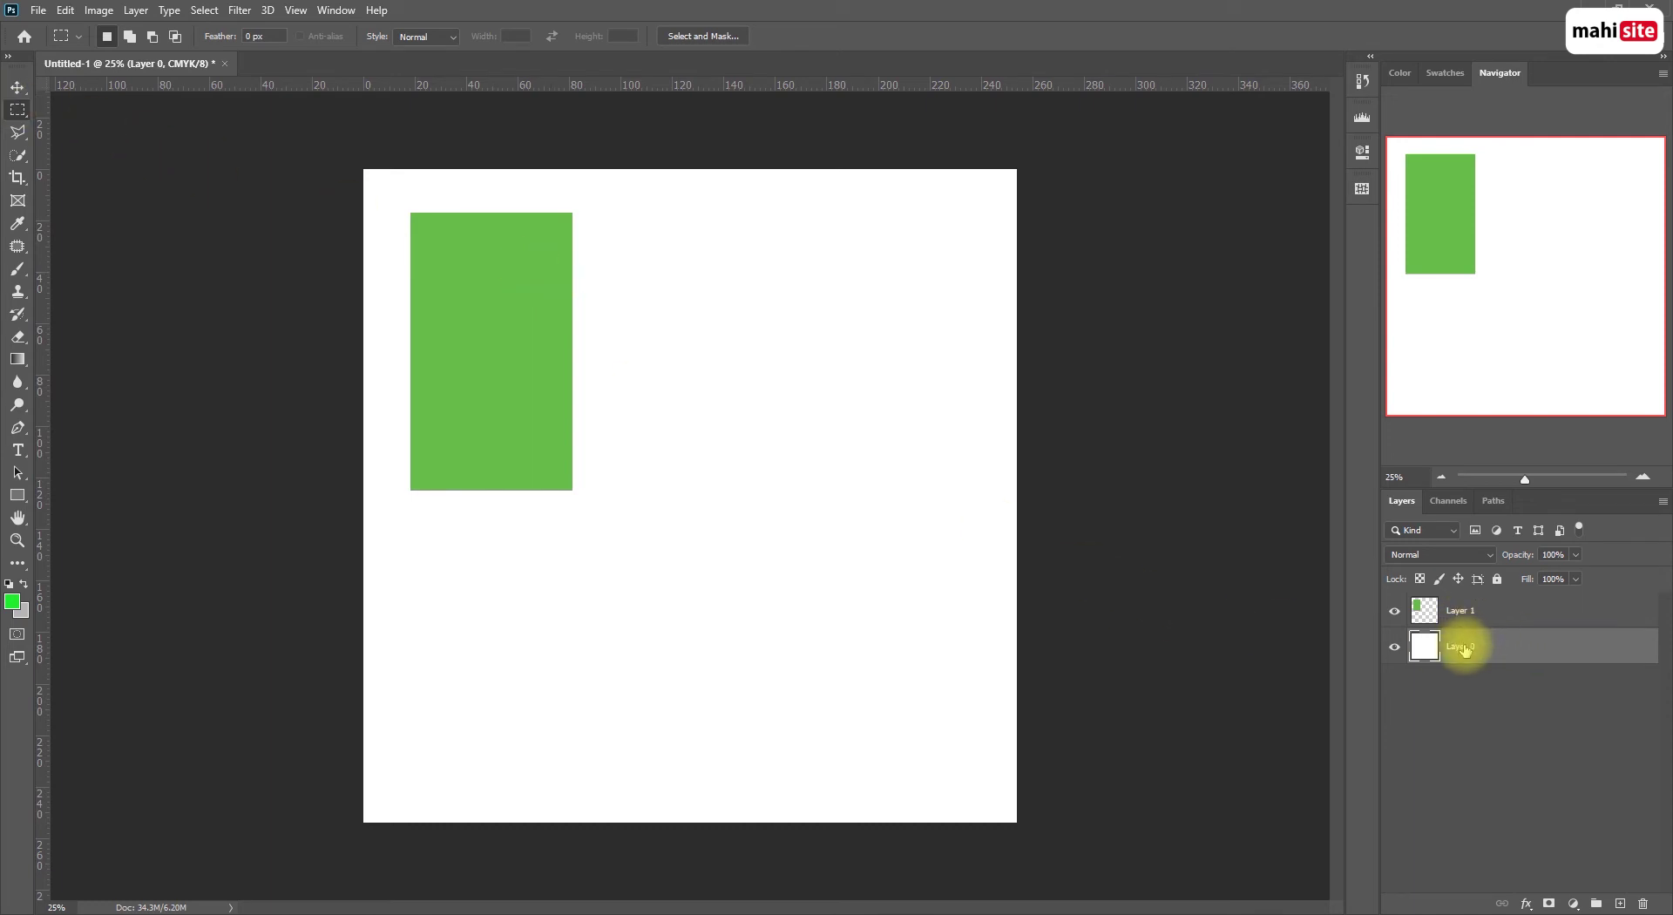
# Draw an elliptical marquee selection about 96 x 128 mm to the right of the green rectangle and add a new layer above Layer 0
pyautogui.rightClick(19, 110)
pyautogui.click(72, 128)
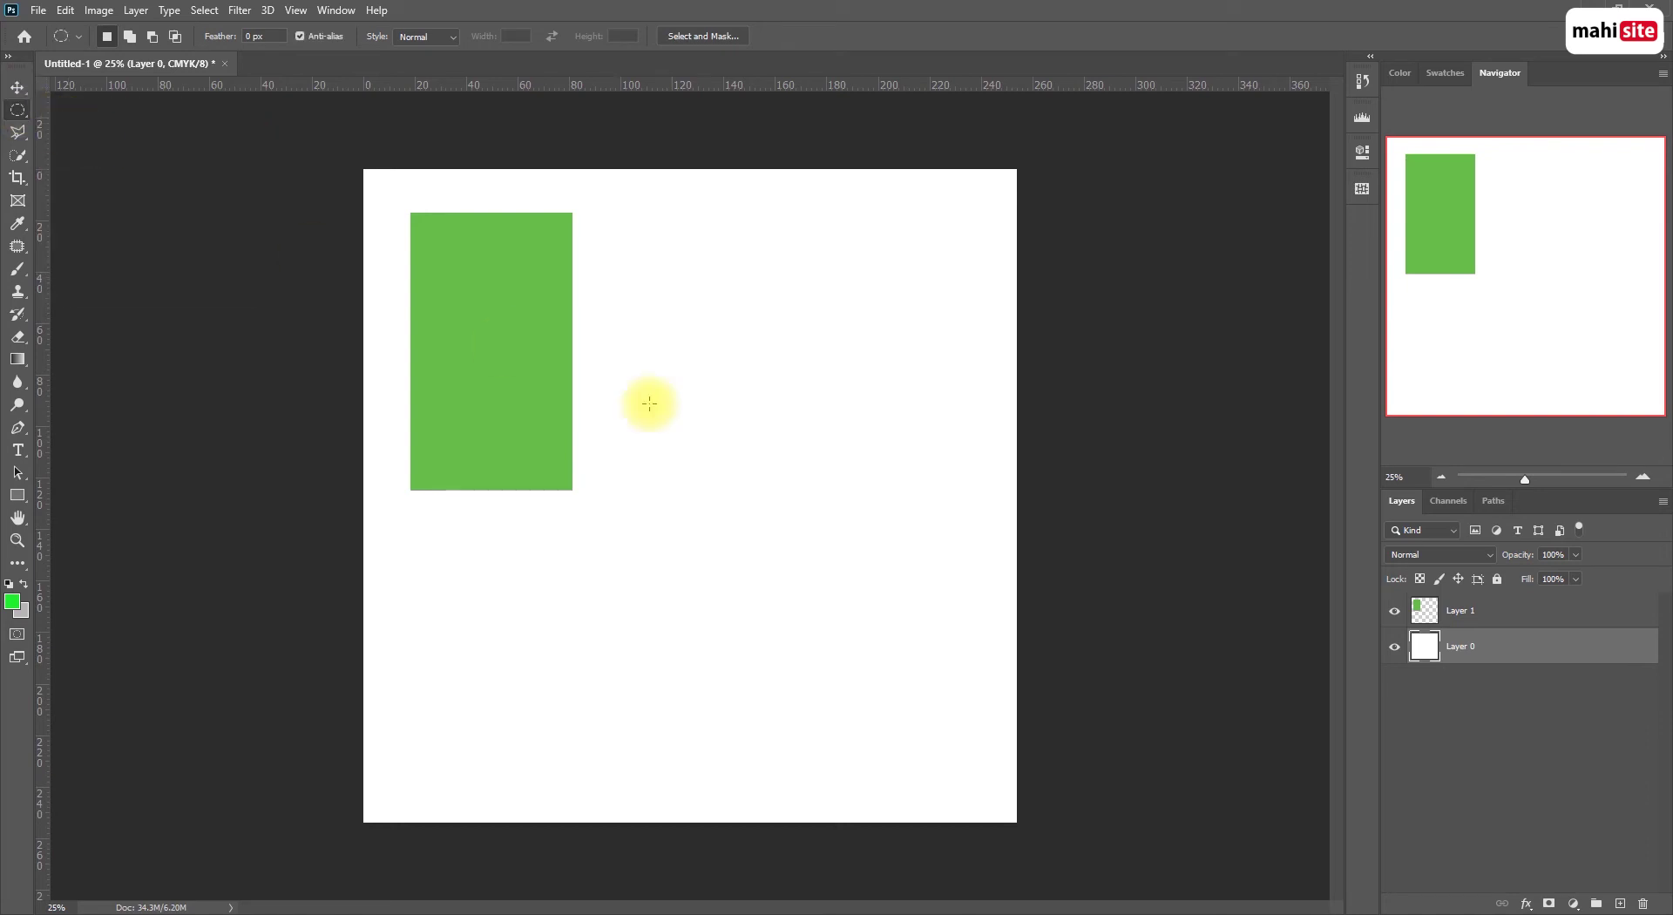
pyautogui.moveTo(670, 302); pyautogui.dragTo(822, 591)
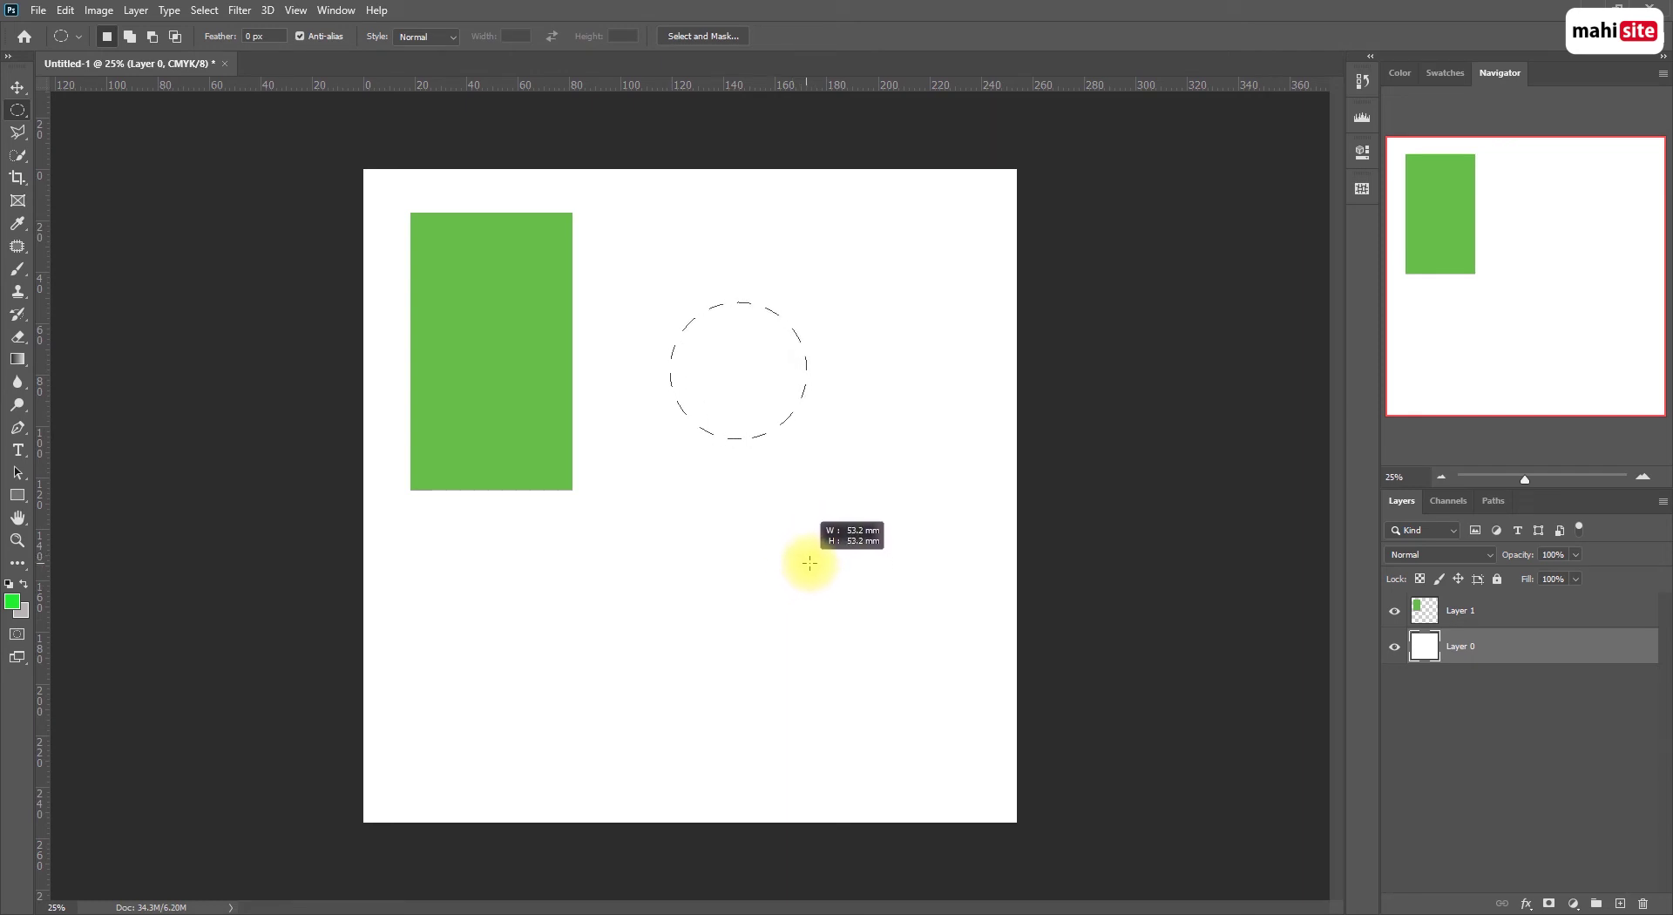
pyautogui.moveTo(839, 622); pyautogui.dragTo(835, 514)
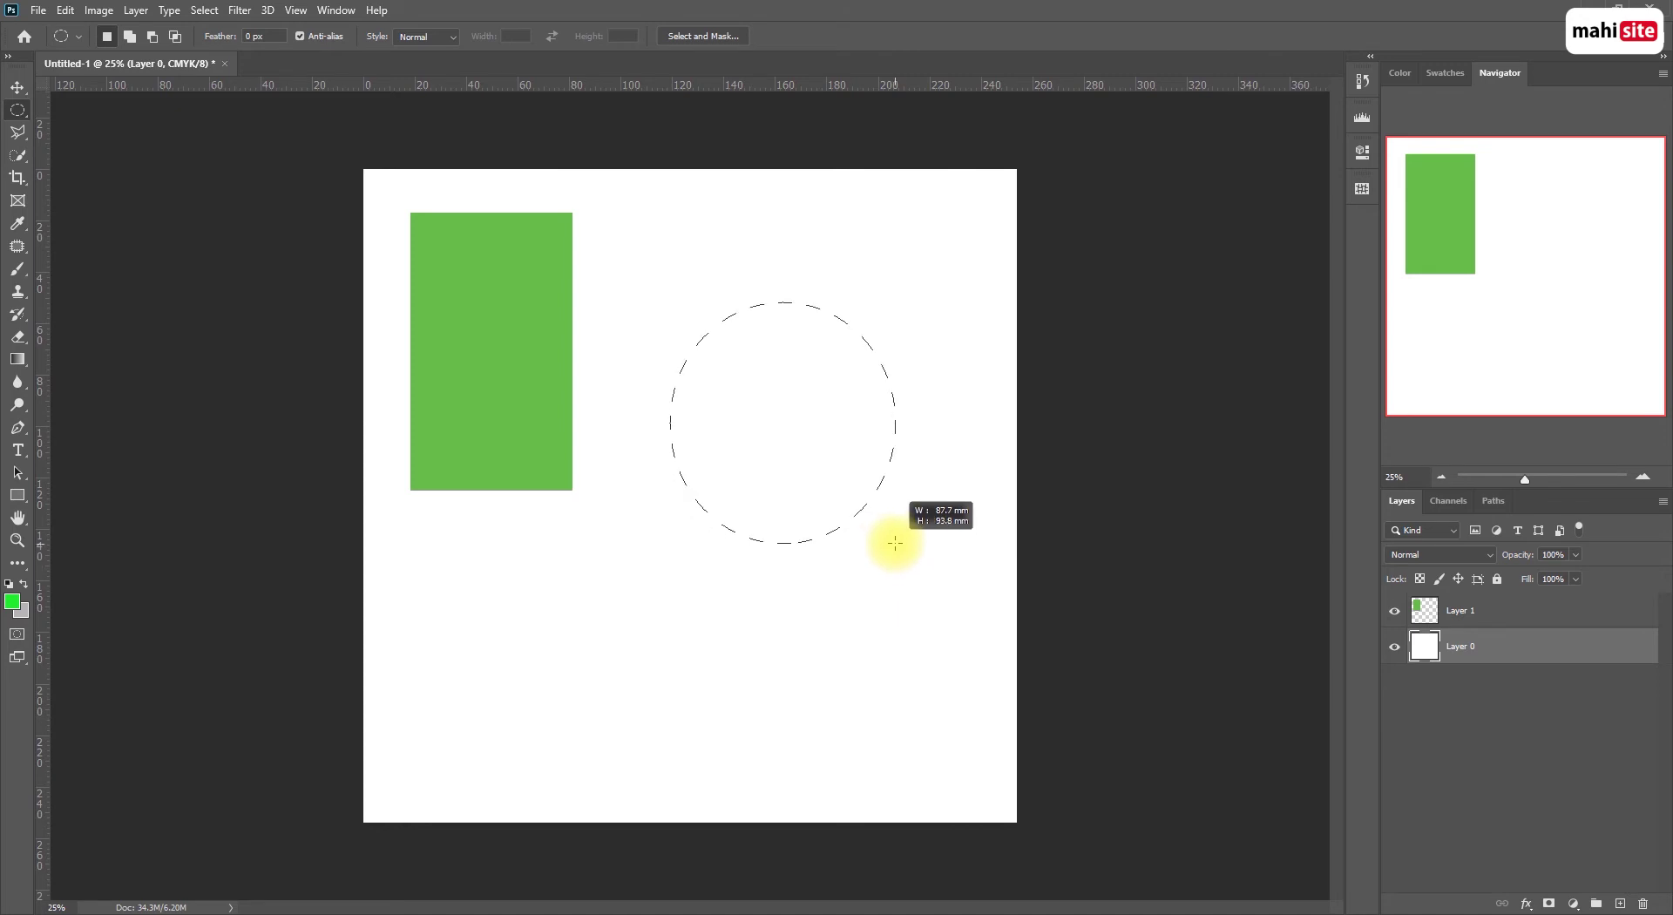
pyautogui.moveTo(916, 527); pyautogui.dragTo(918, 630)
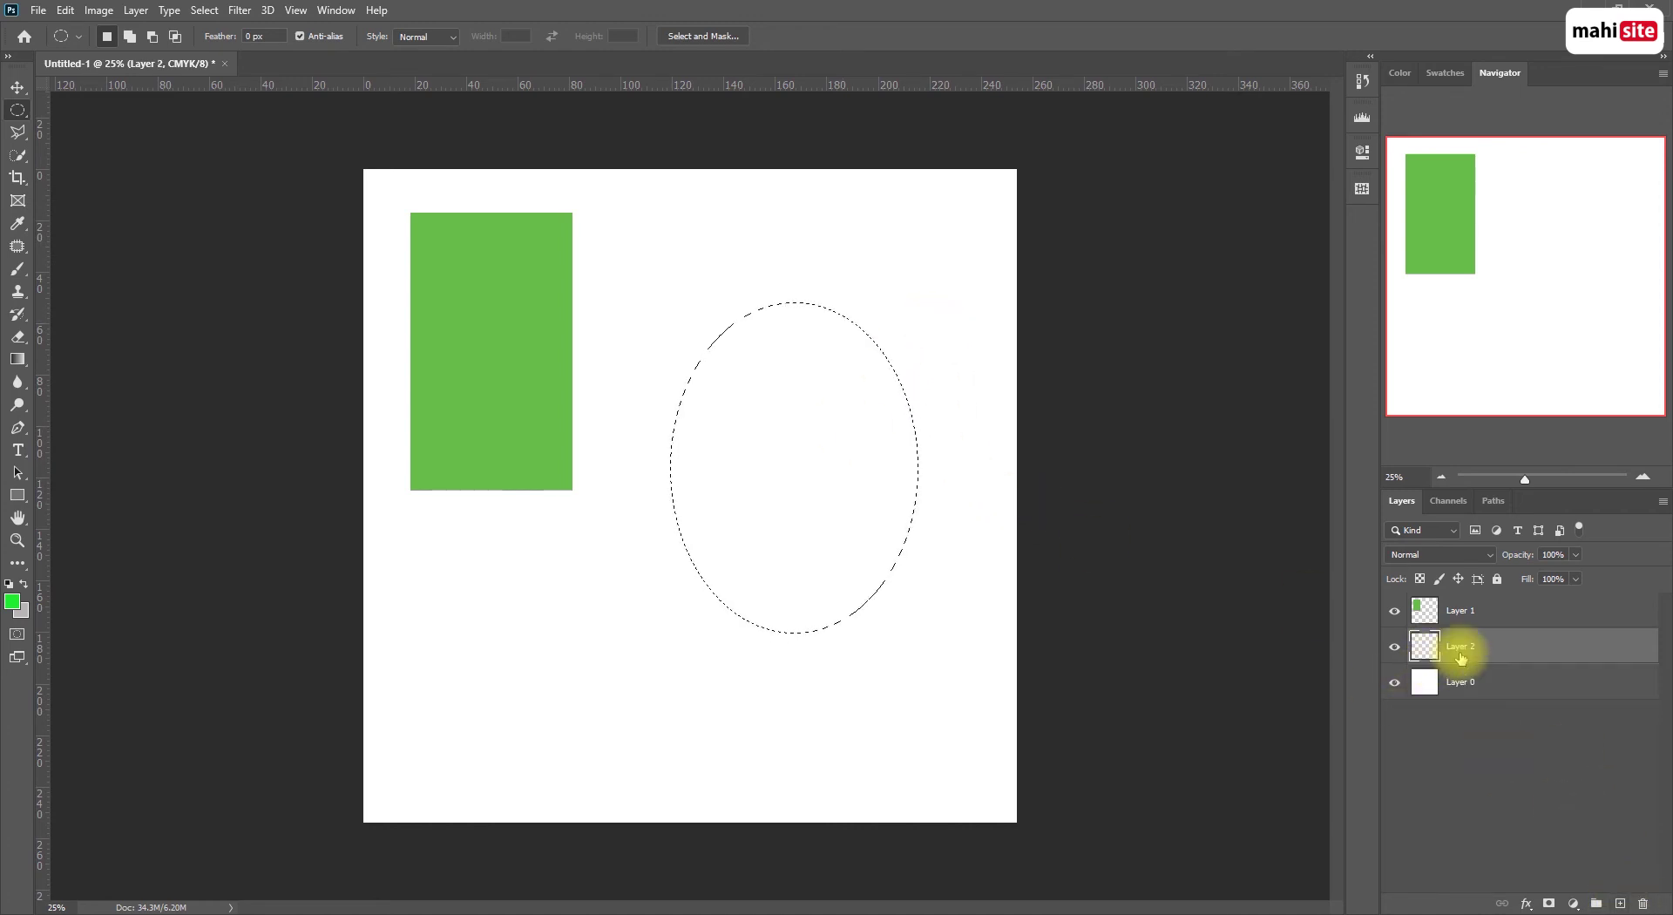
# Set the foreground colour to red and fill the elliptical selection with it on Layer 2
pyautogui.click(13, 601)
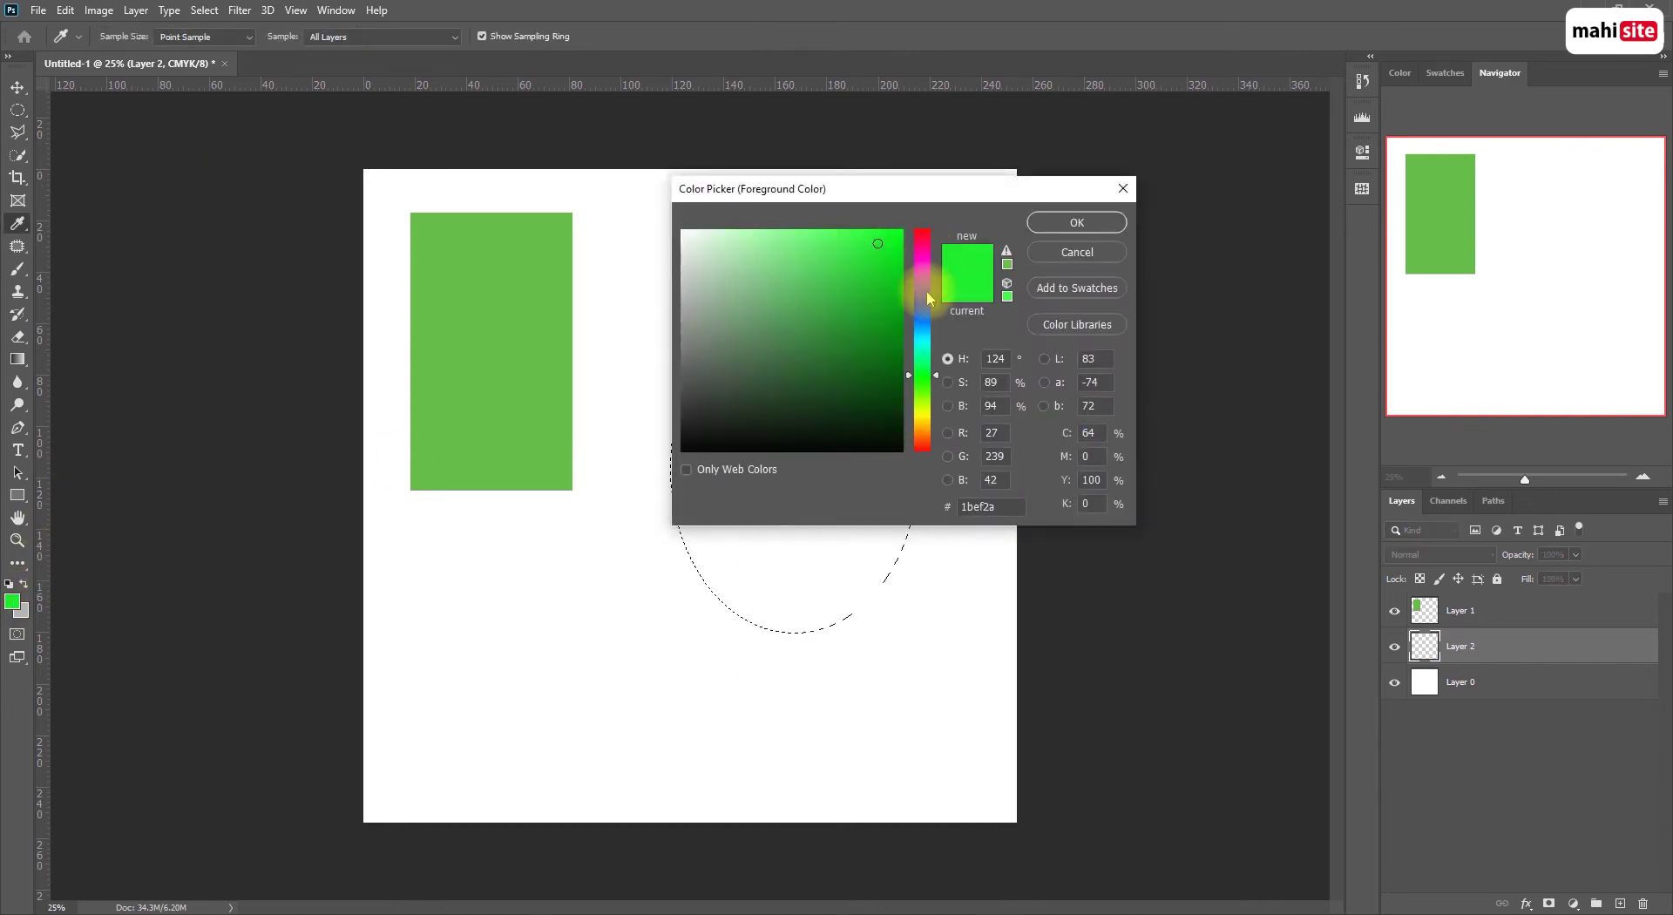
pyautogui.moveTo(918, 247); pyautogui.dragTo(918, 234)
pyautogui.click(883, 253)
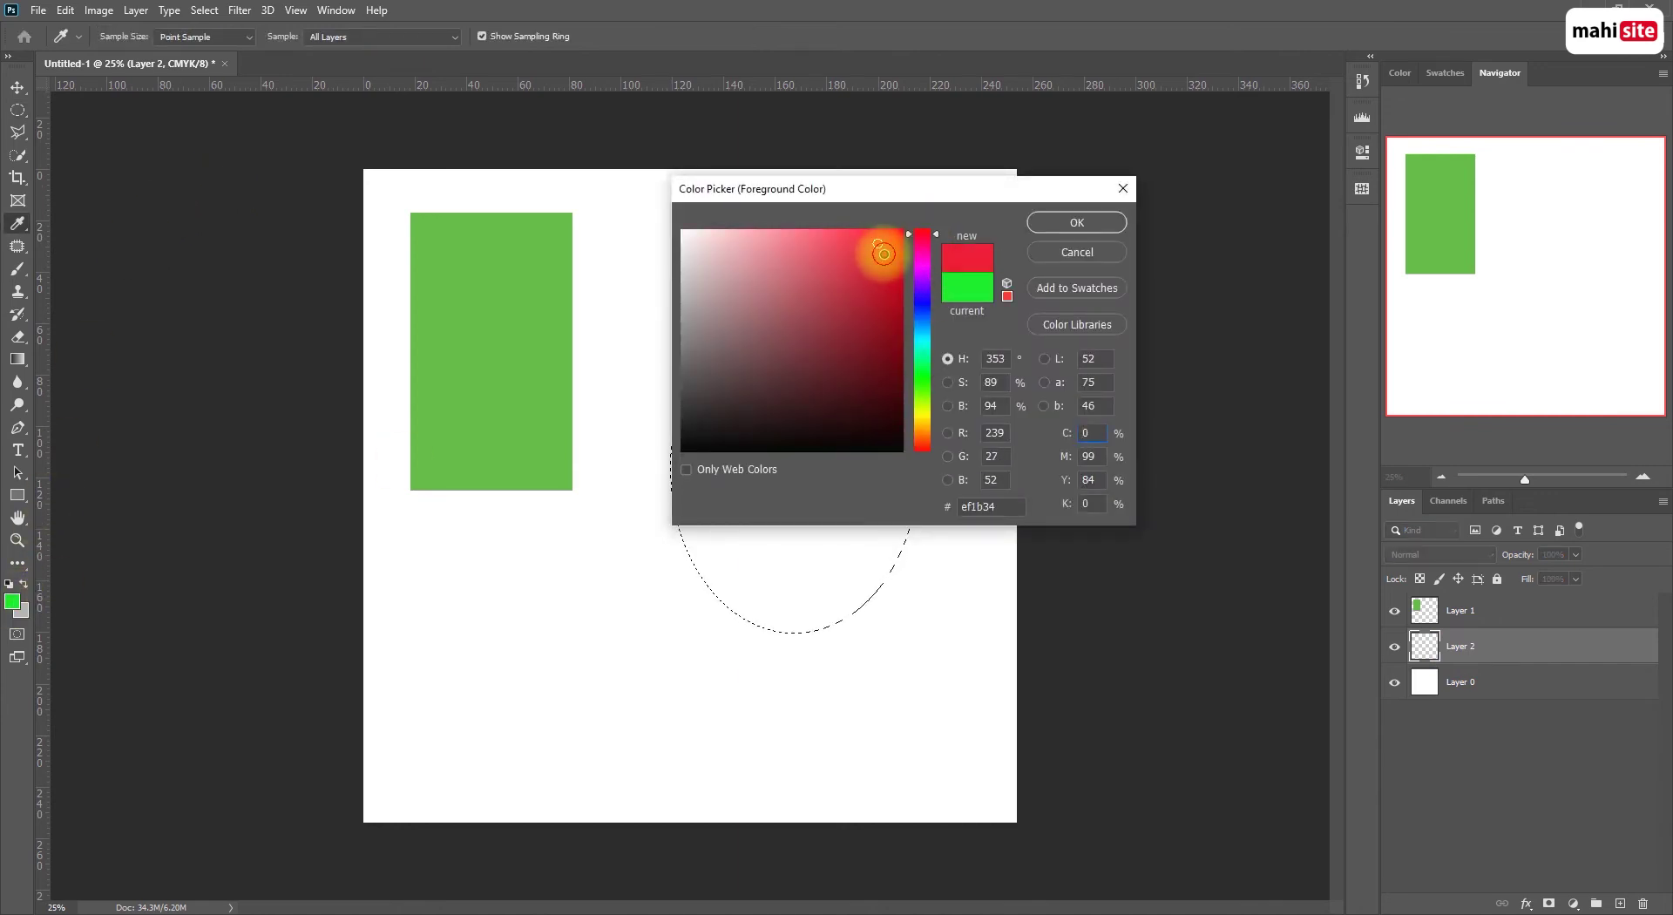
pyautogui.click(1079, 223)
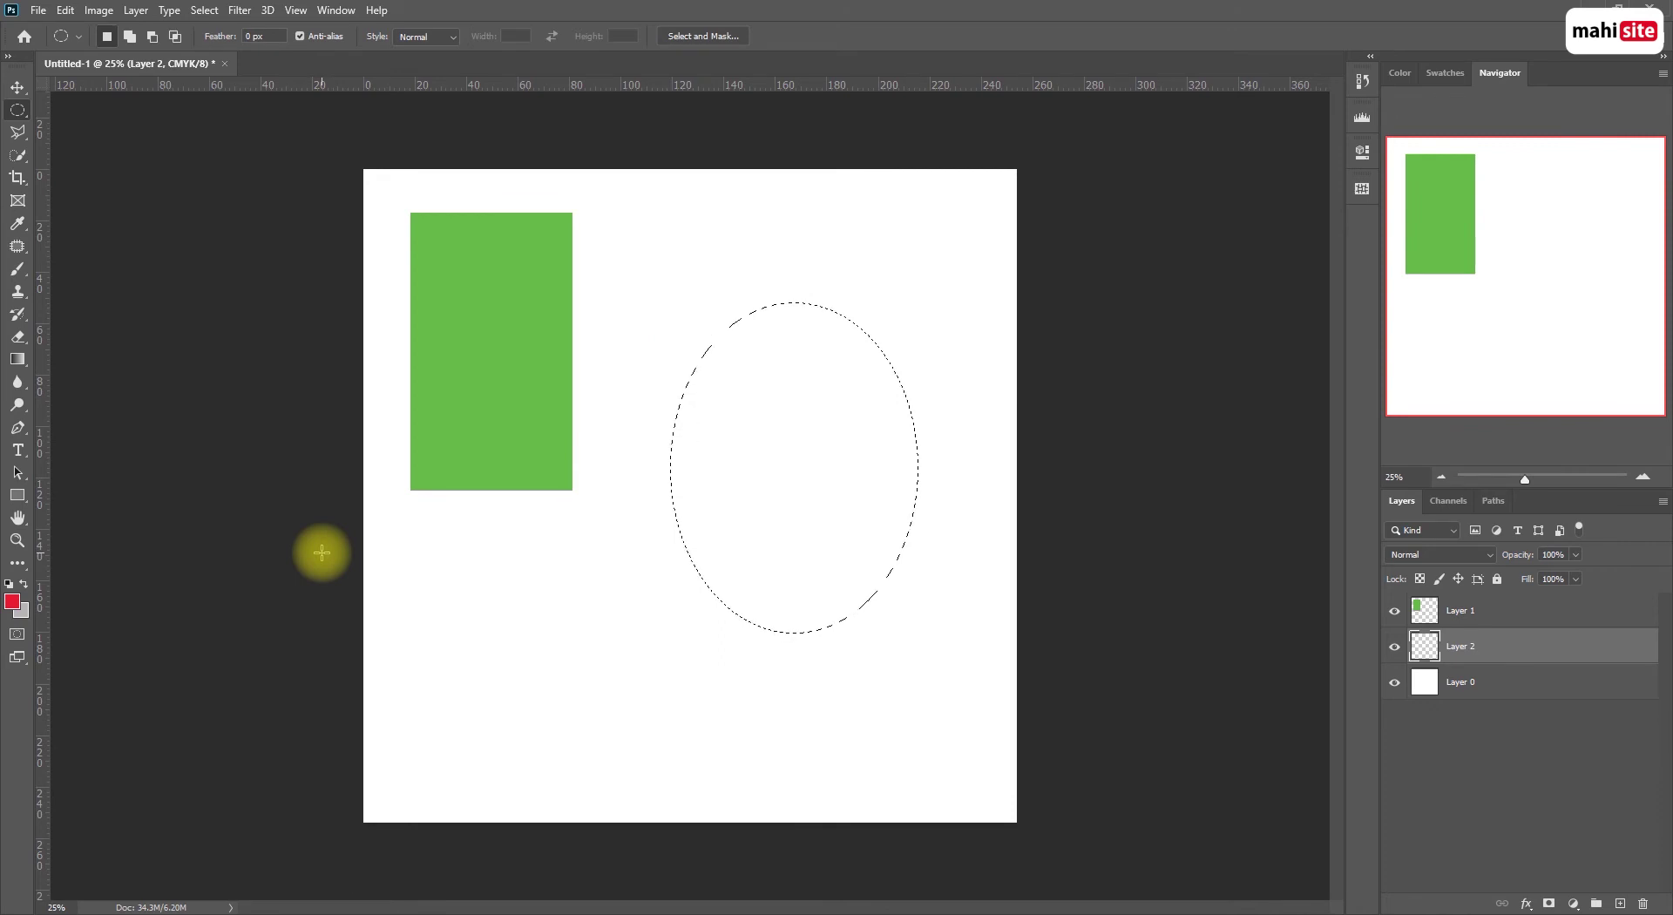
pyautogui.hotkey('alt', 'BackSpace')
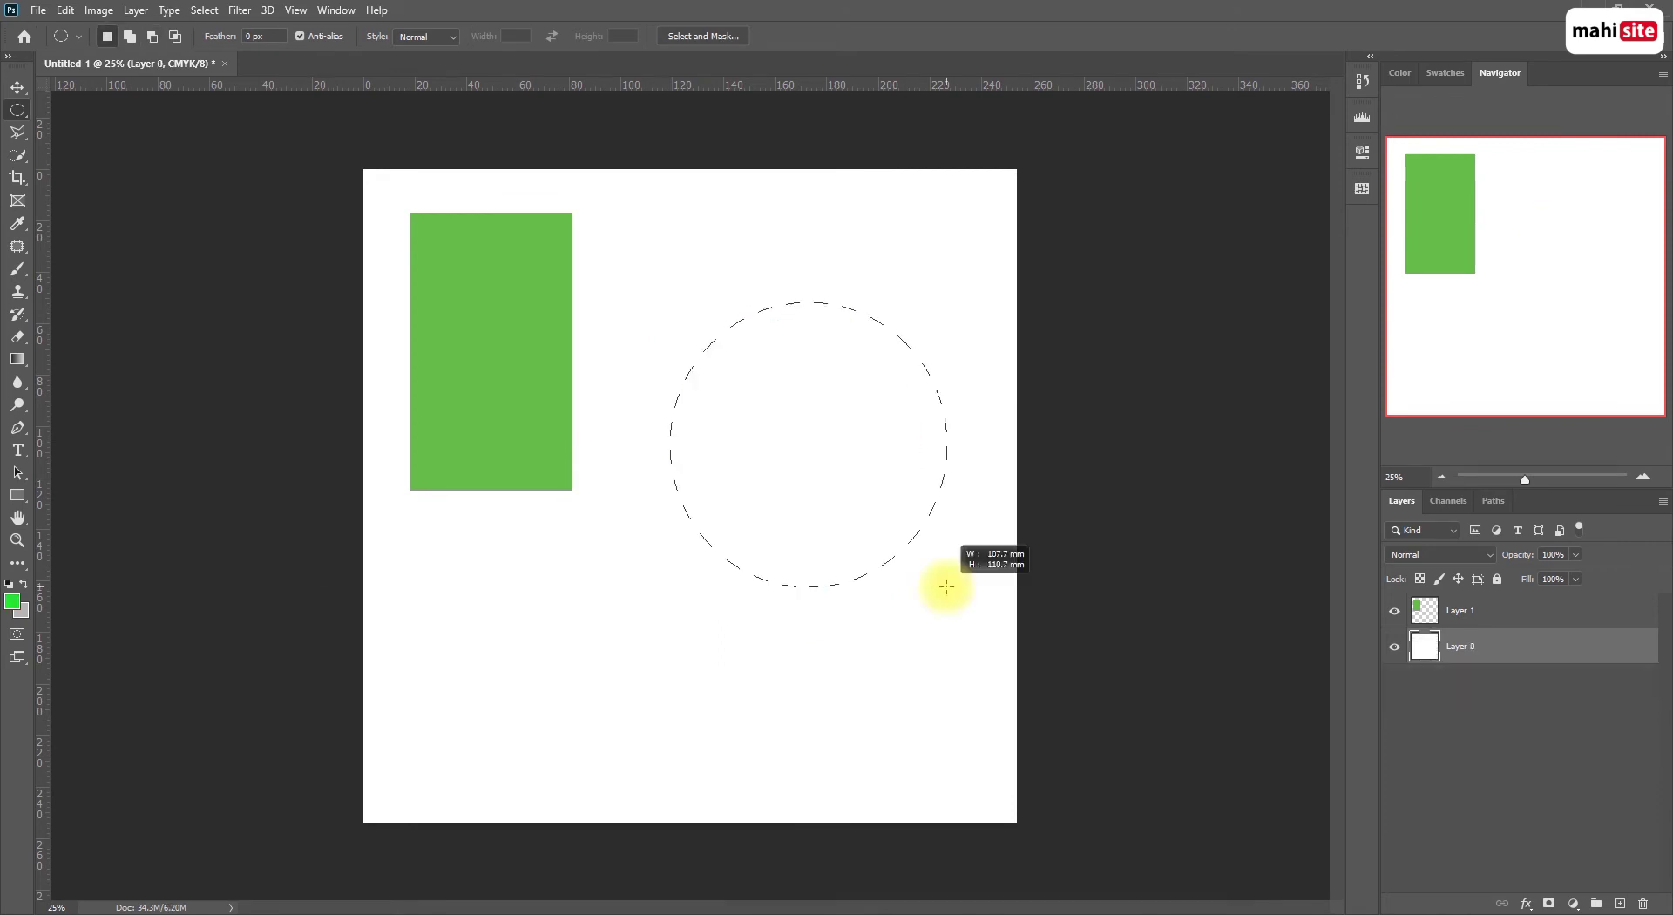
# Redraw the elliptical selection beside the green rectangle, trying circular and oval proportions and ending at about 96 x 128 mm
pyautogui.moveTo(944, 485); pyautogui.dragTo(891, 520)
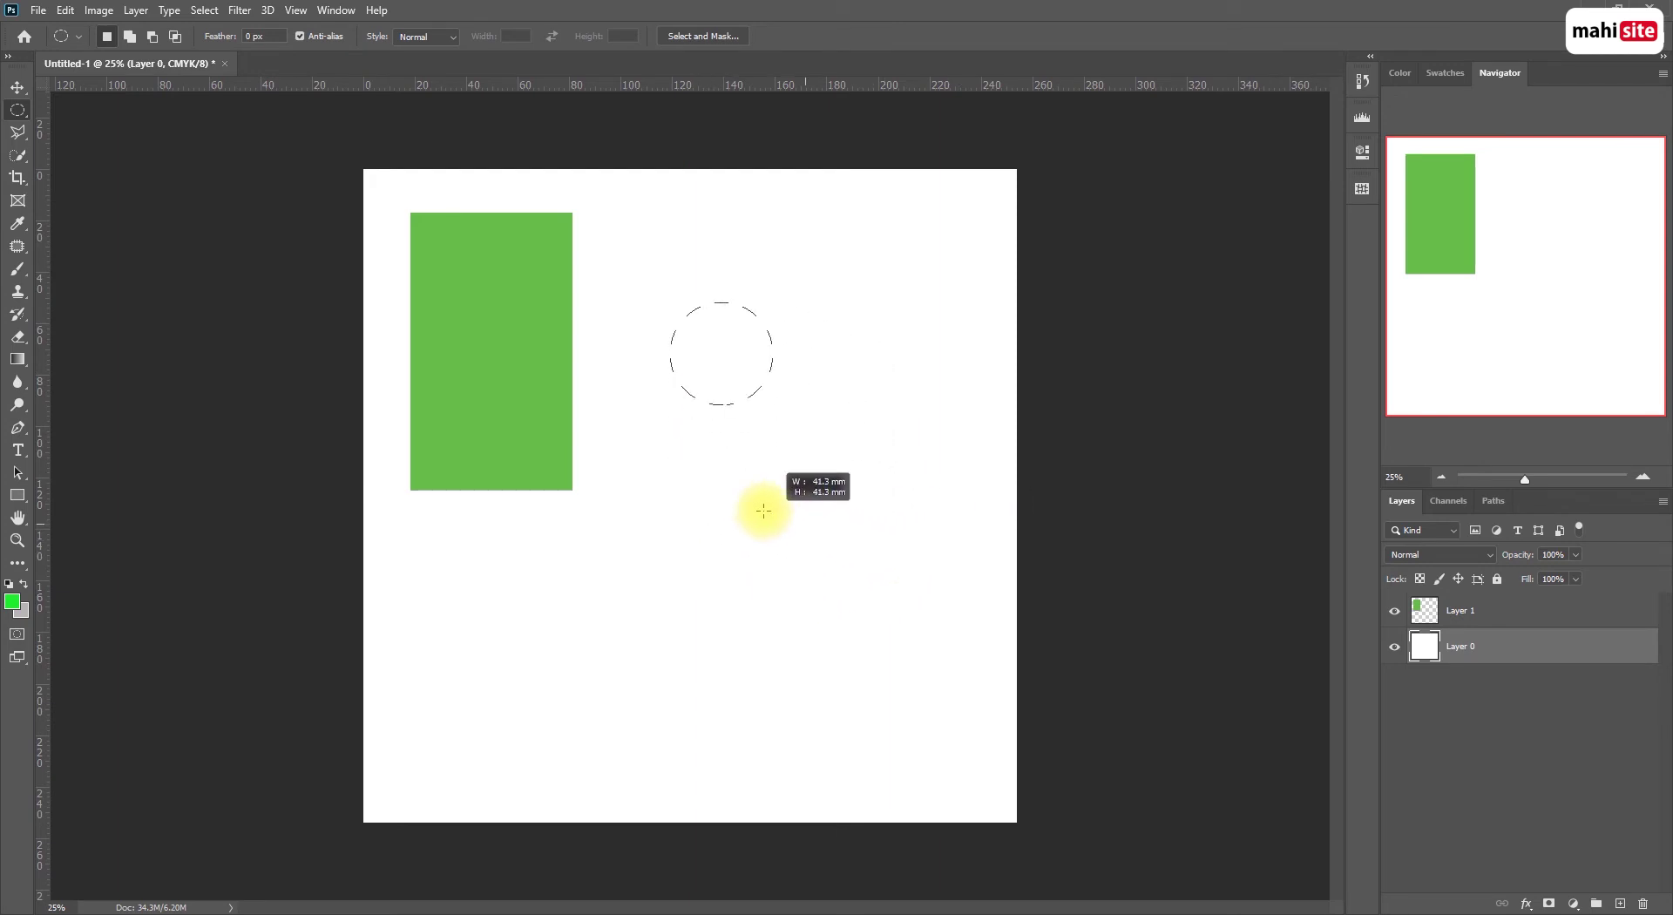
pyautogui.moveTo(764, 511); pyautogui.dragTo(929, 499)
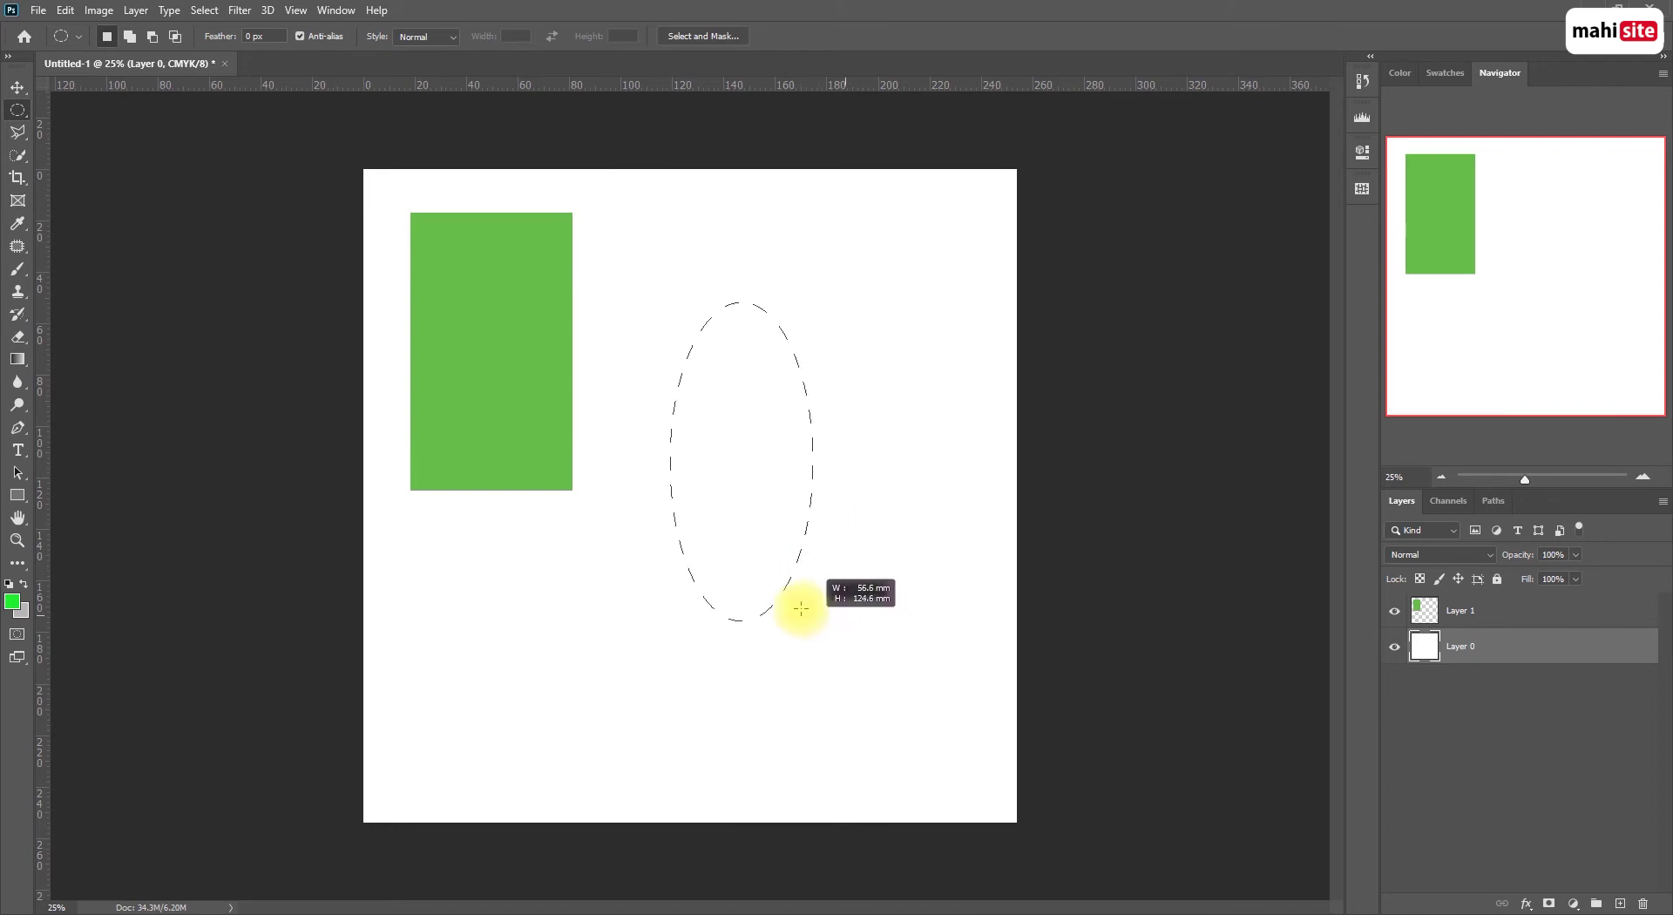
pyautogui.moveTo(800, 608); pyautogui.dragTo(885, 479)
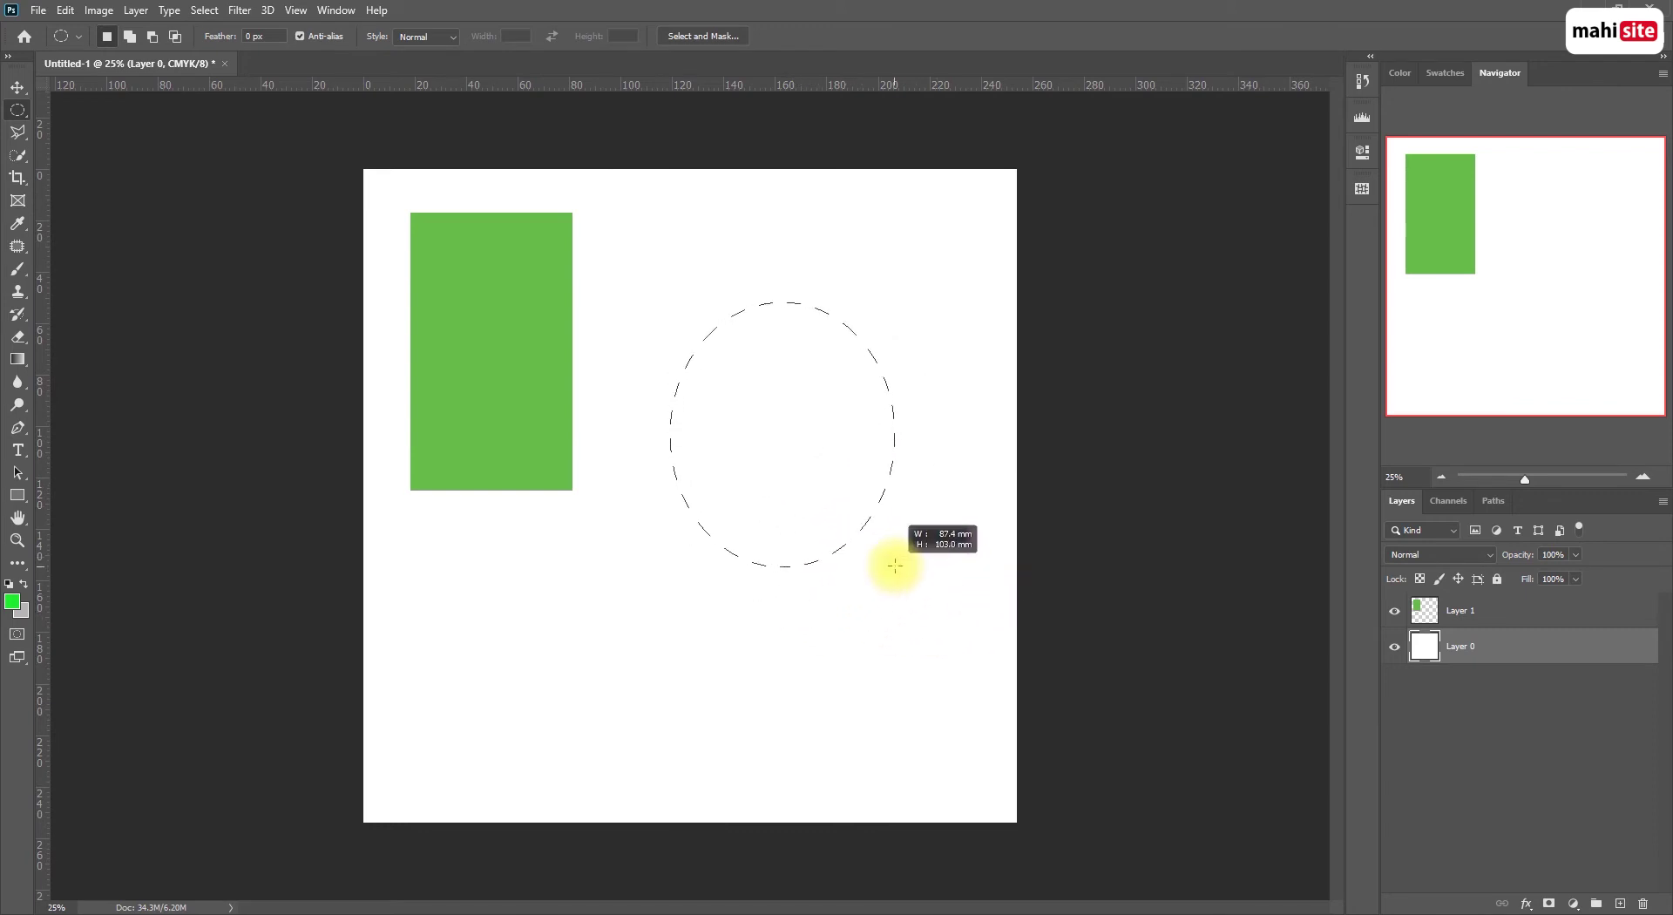
pyautogui.moveTo(920, 512); pyautogui.dragTo(917, 630)
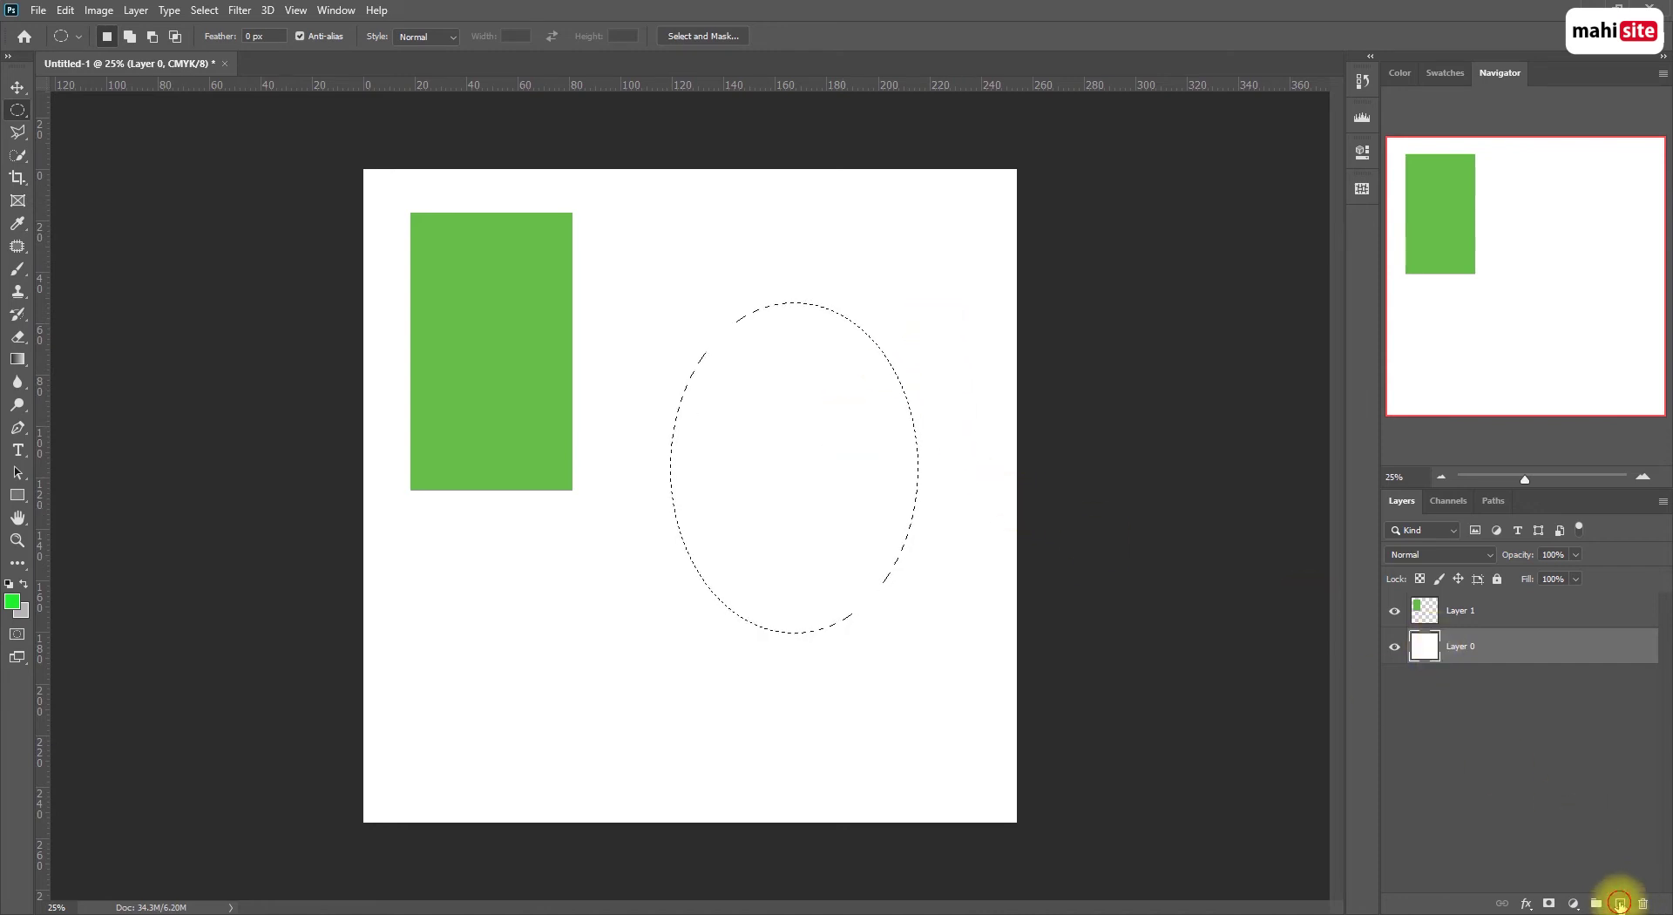
# Add a new layer above Layer 0 and choose red as the foreground colour
pyautogui.click(1619, 903)
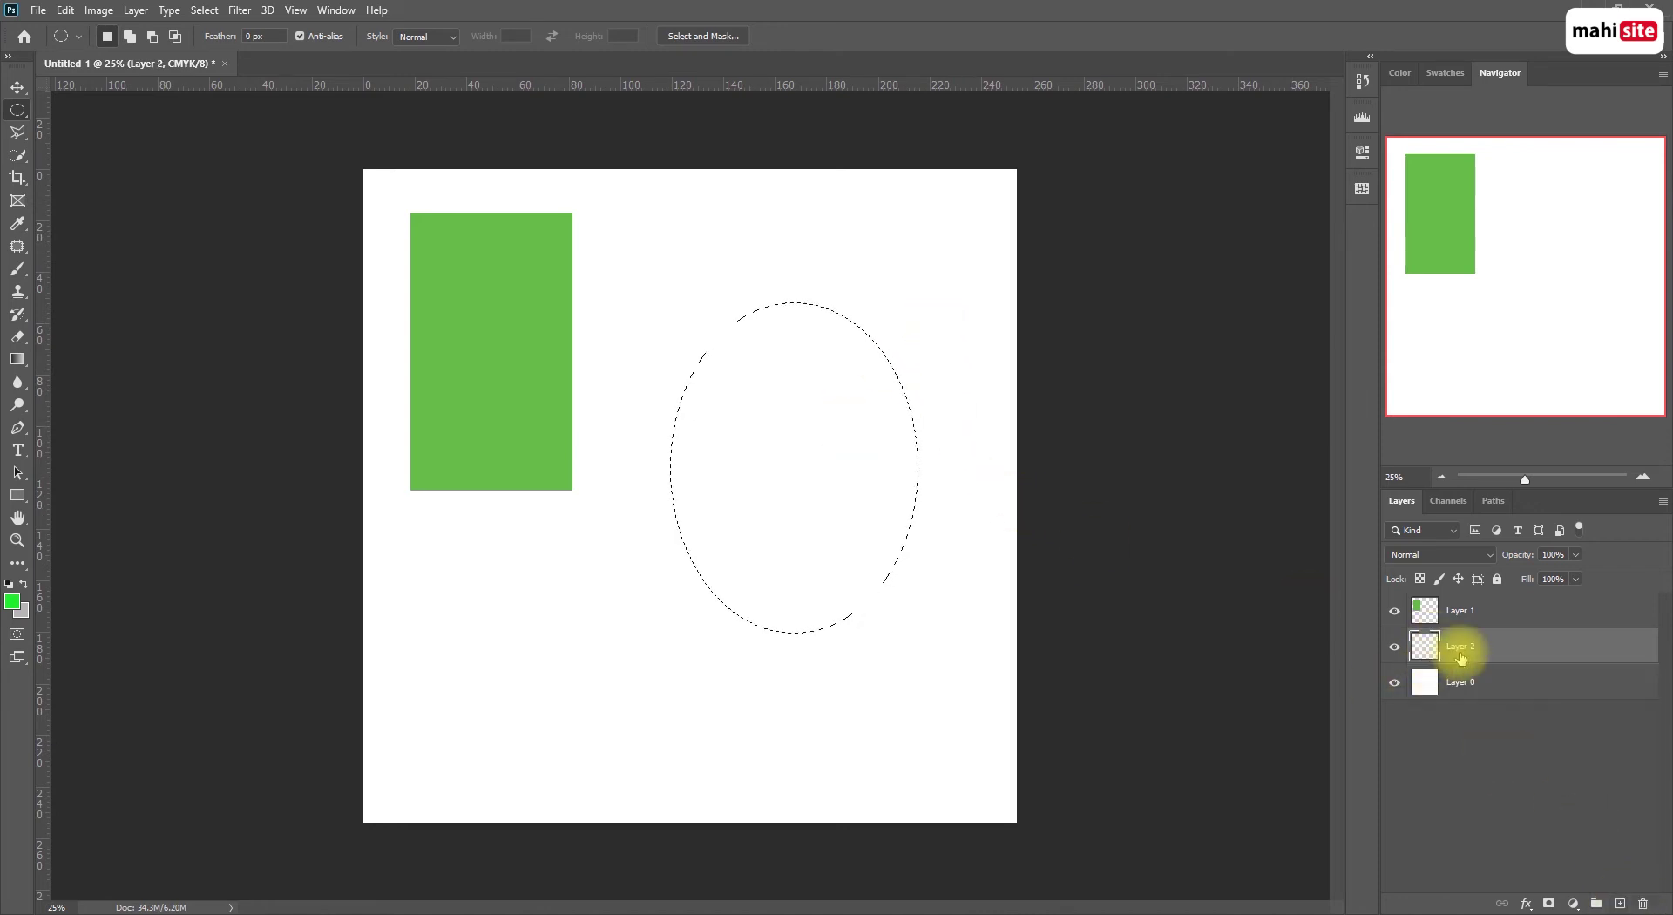
pyautogui.click(13, 601)
pyautogui.click(864, 241)
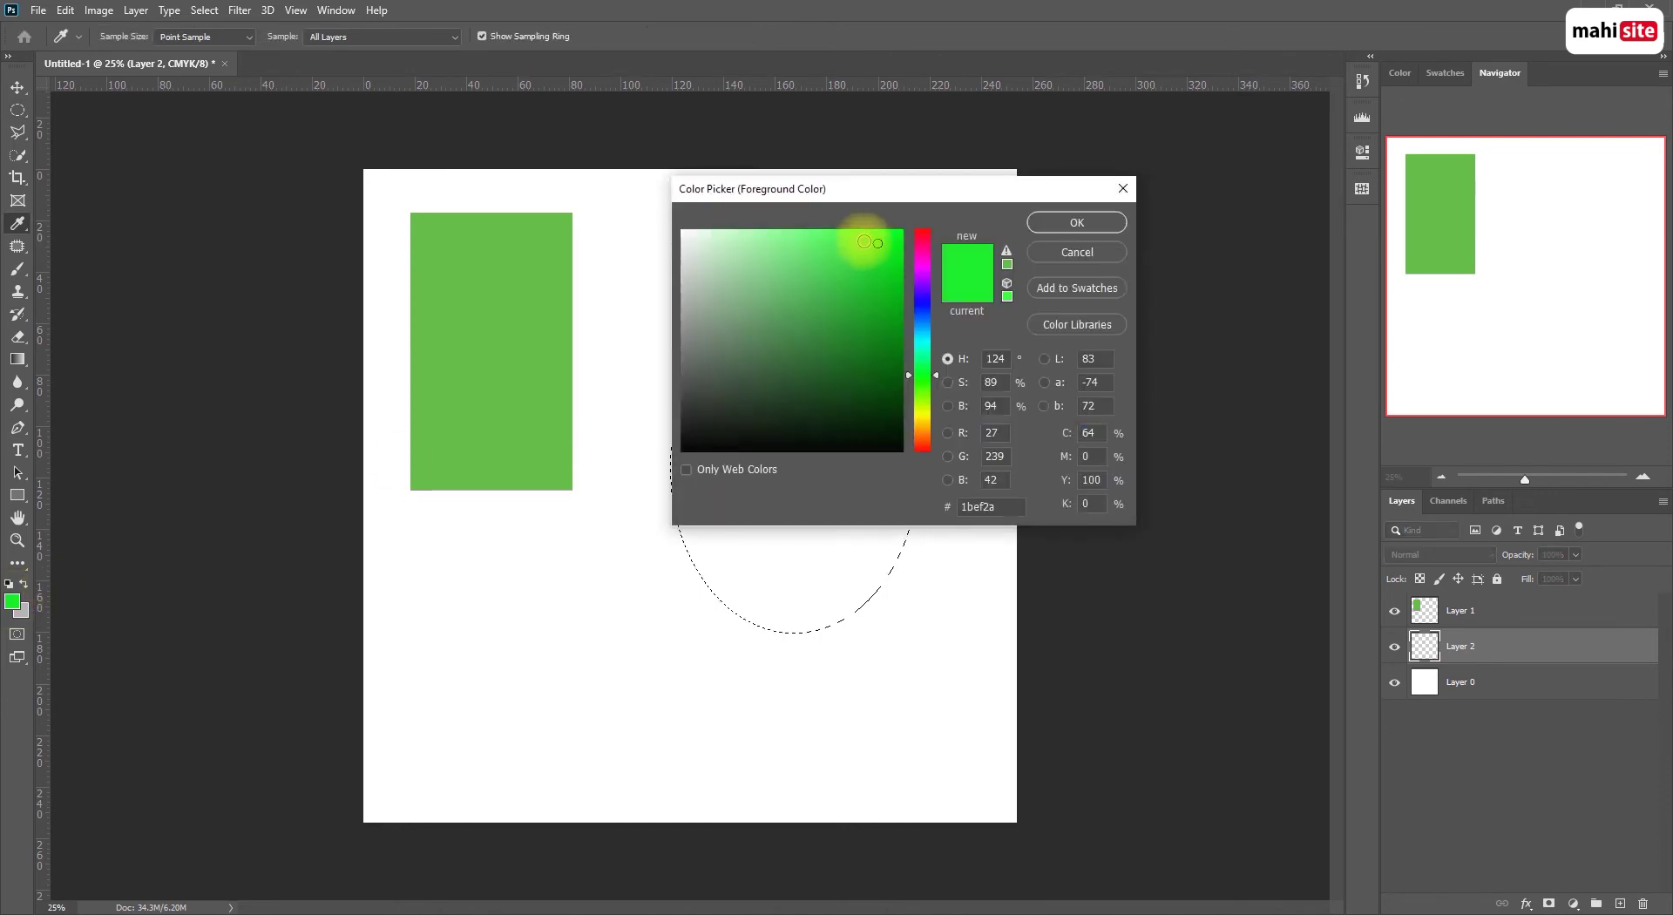
pyautogui.click(923, 234)
pyautogui.click(884, 254)
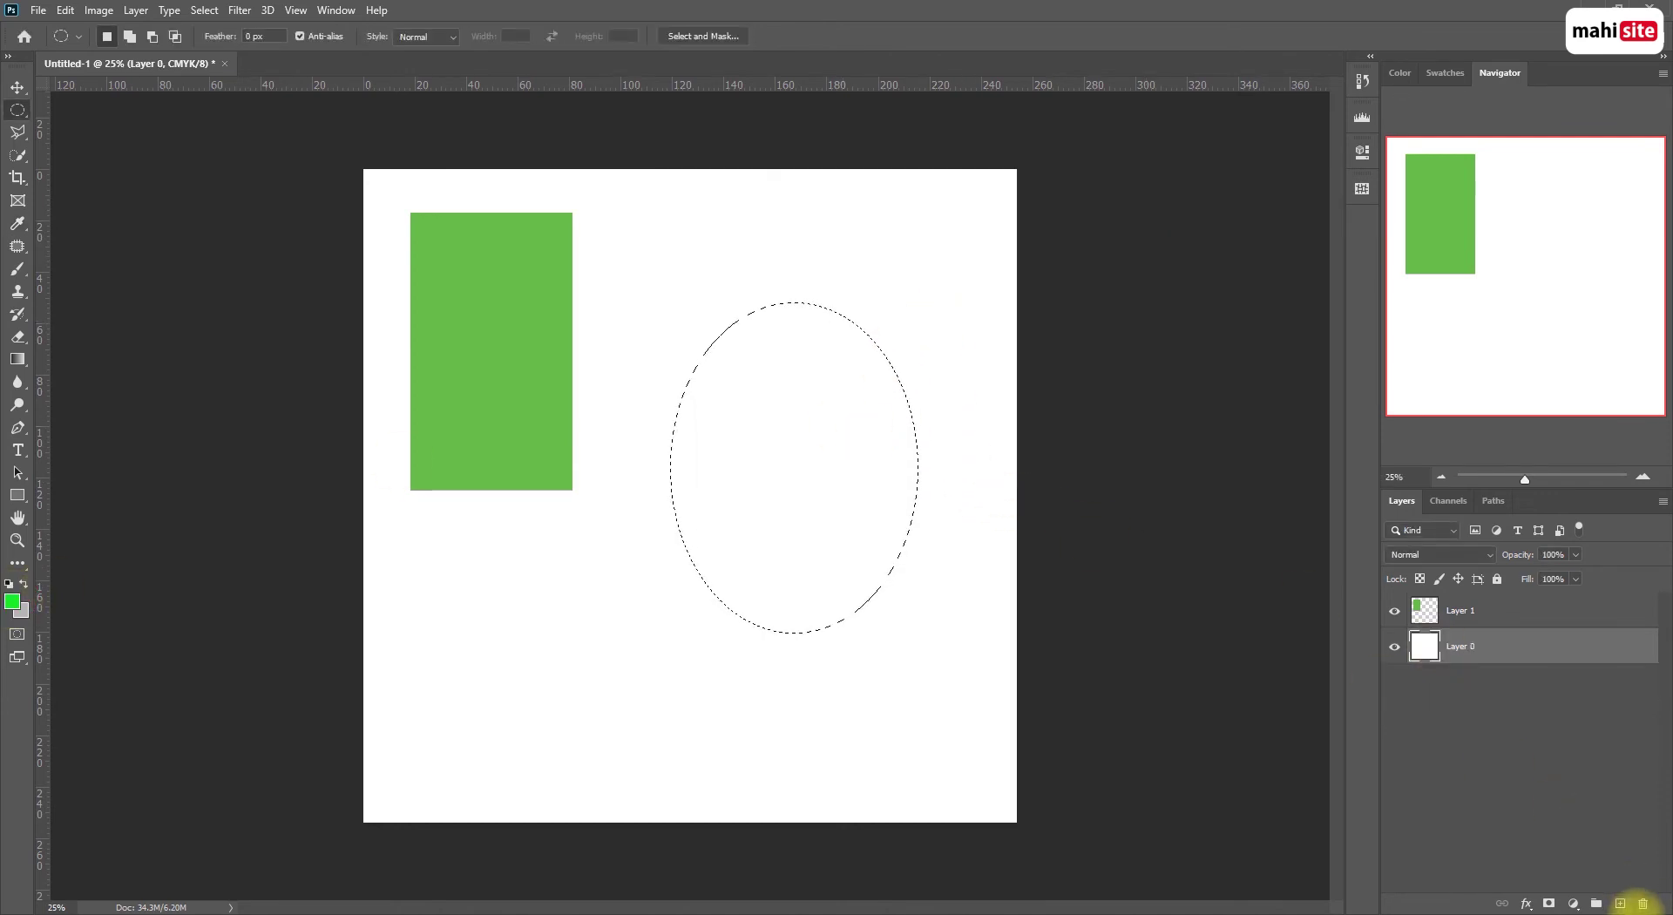
# Fill the elliptical selection with red on a new layer above Layer 0 and clear the selection
pyautogui.click(1620, 903)
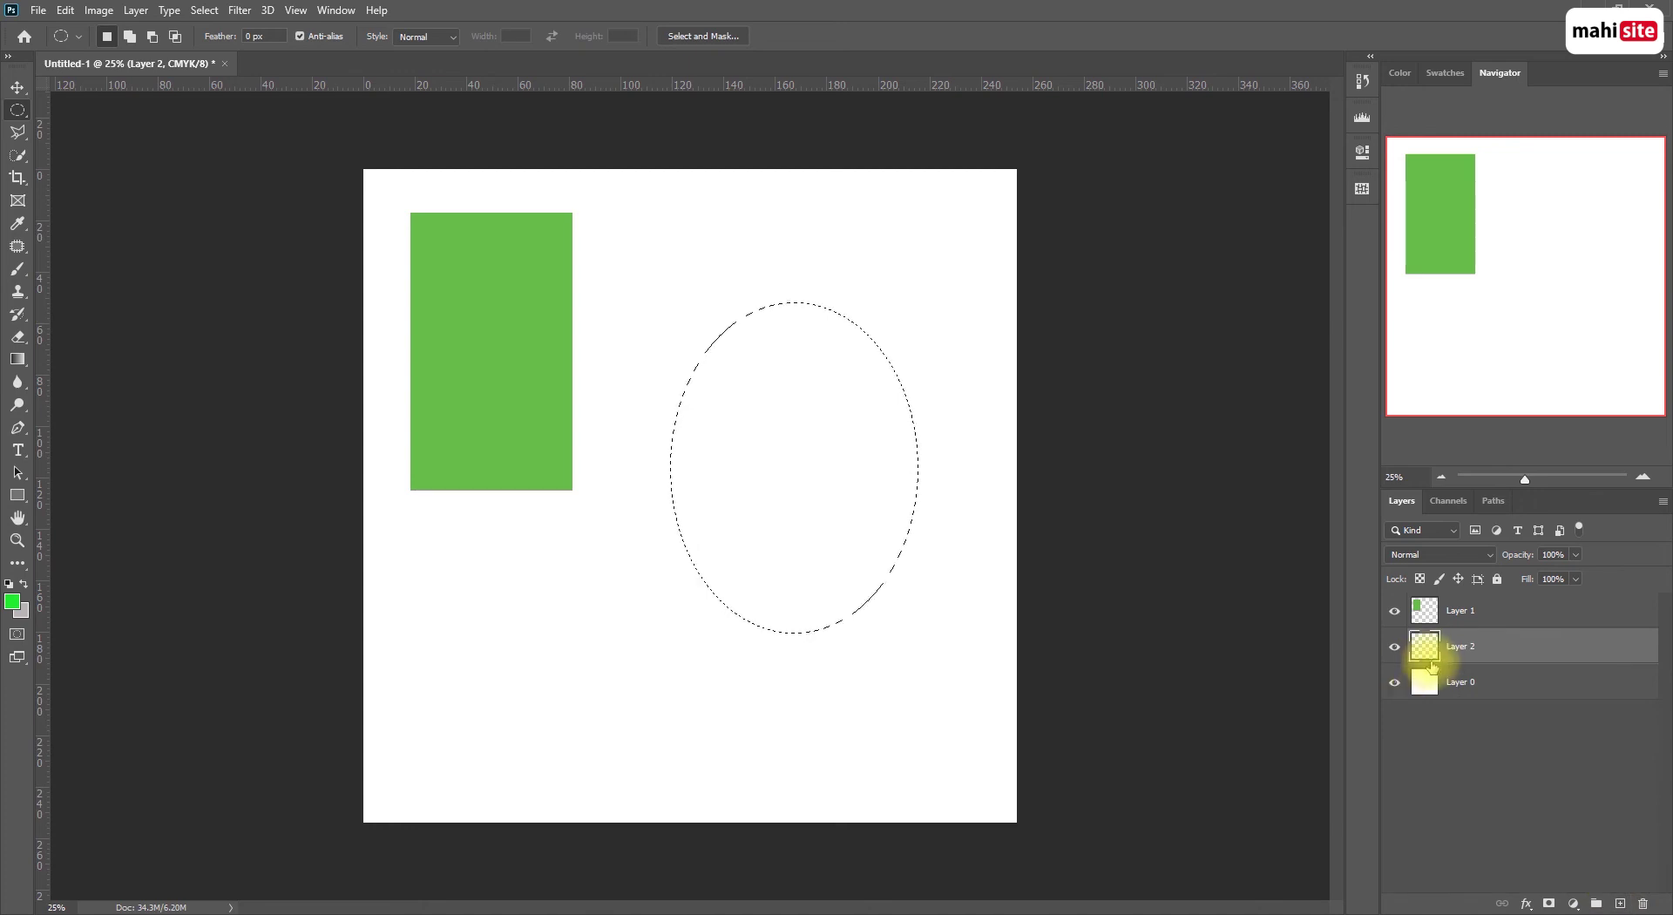
pyautogui.click(13, 602)
pyautogui.click(921, 234)
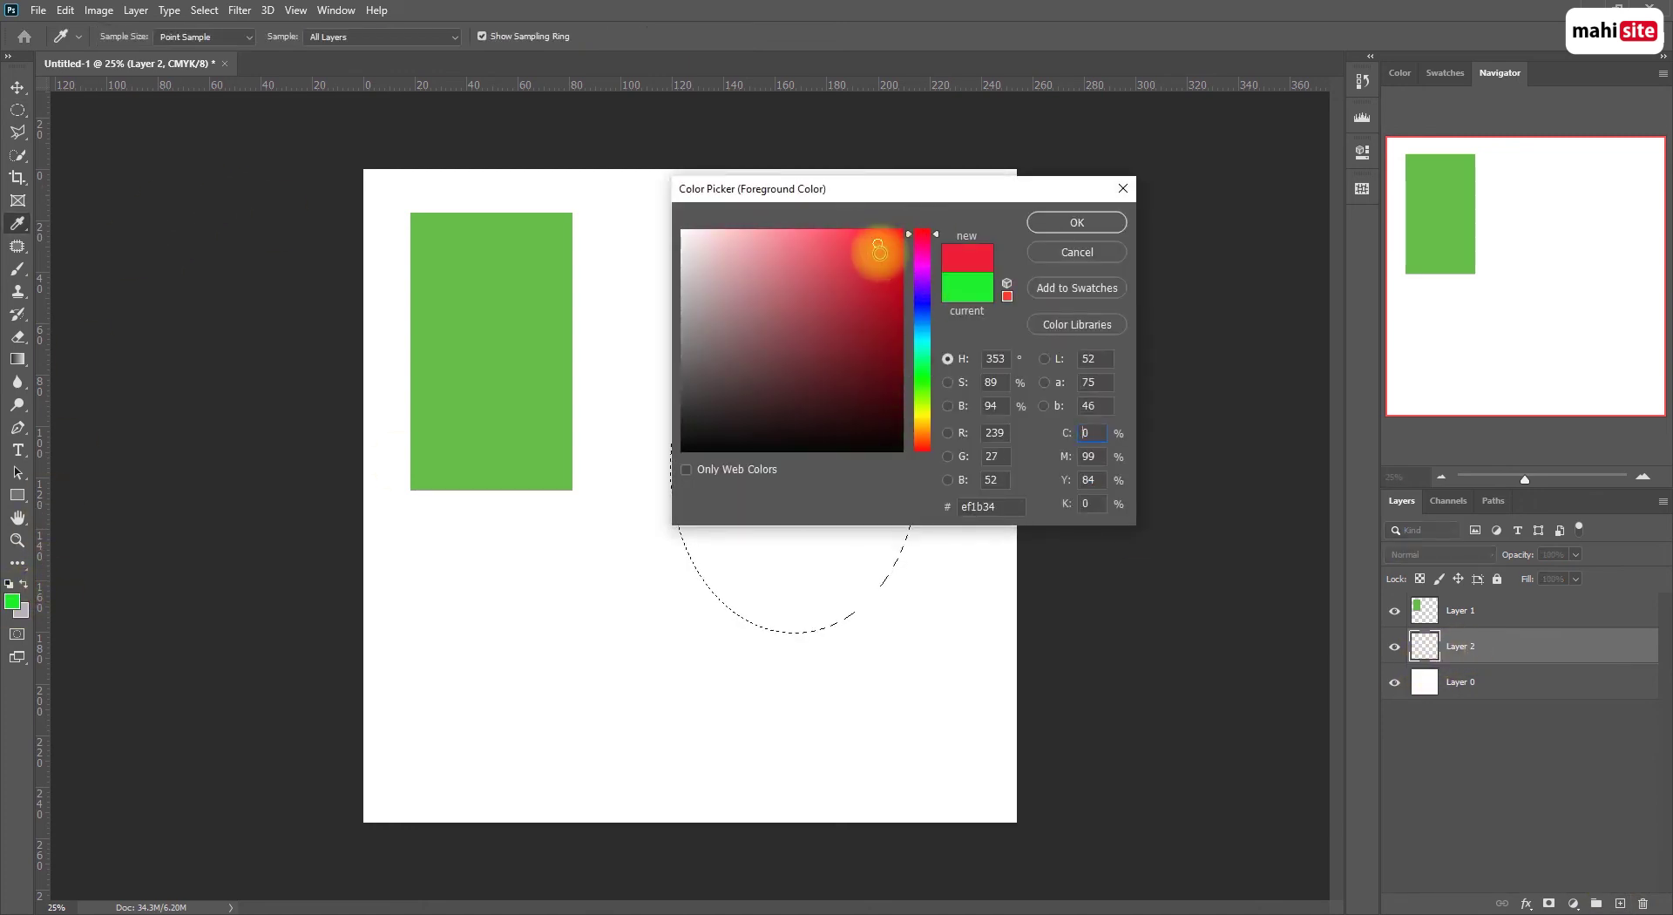
pyautogui.click(884, 253)
pyautogui.click(1084, 230)
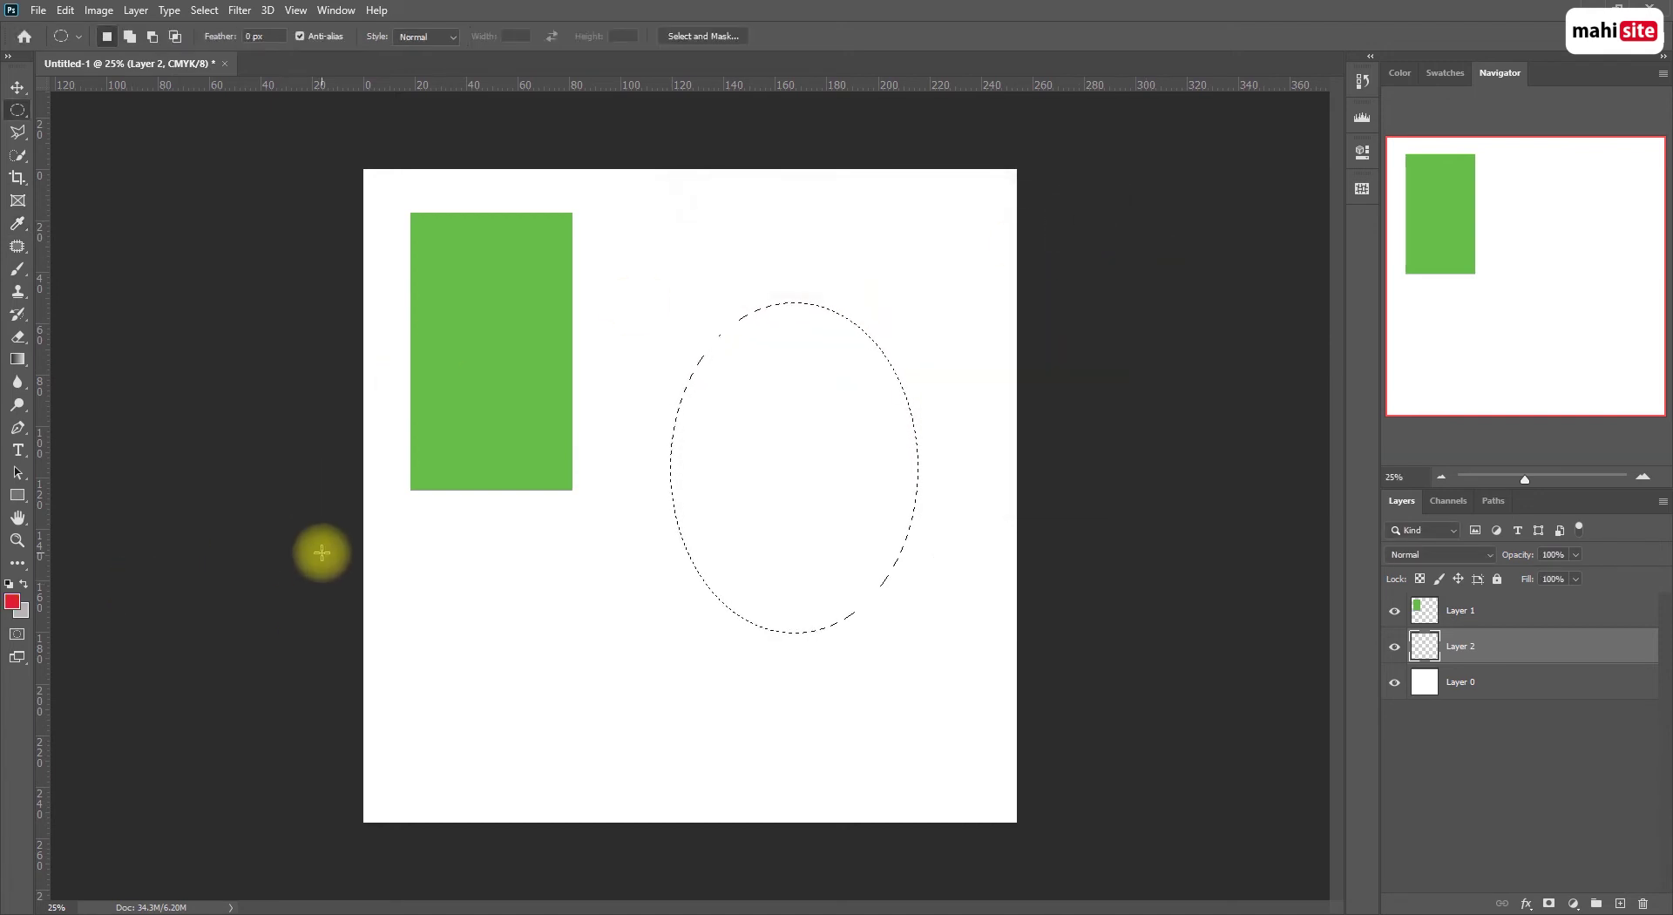
pyautogui.hotkey('alt', 'BackSpace')
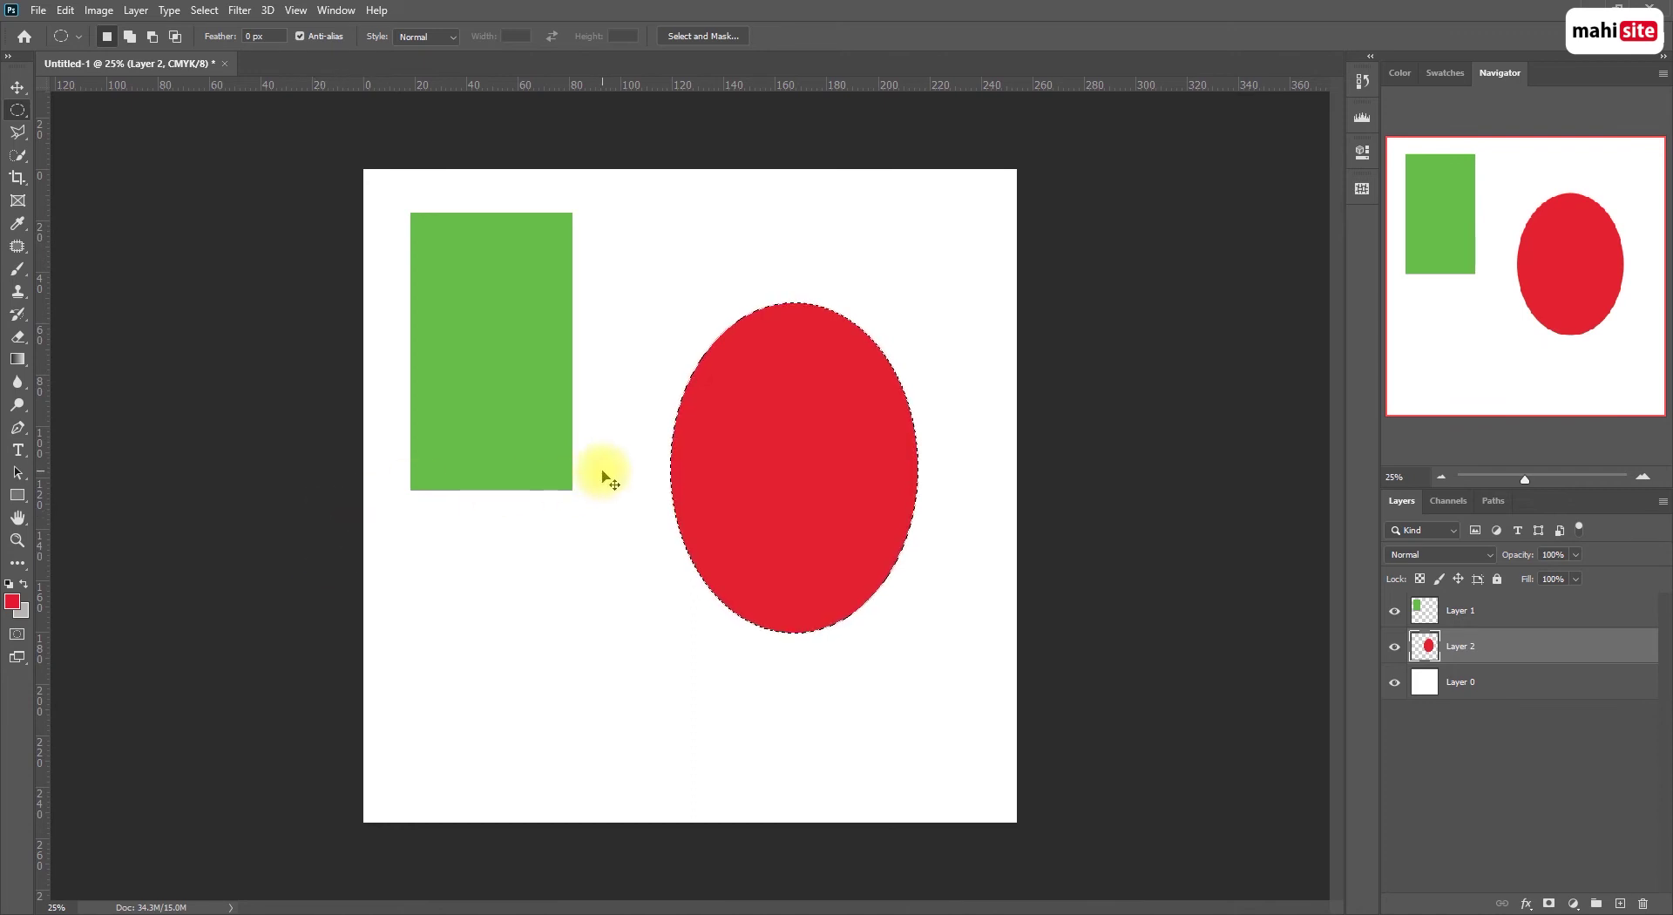
pyautogui.hotkey('ctrl', 'd')
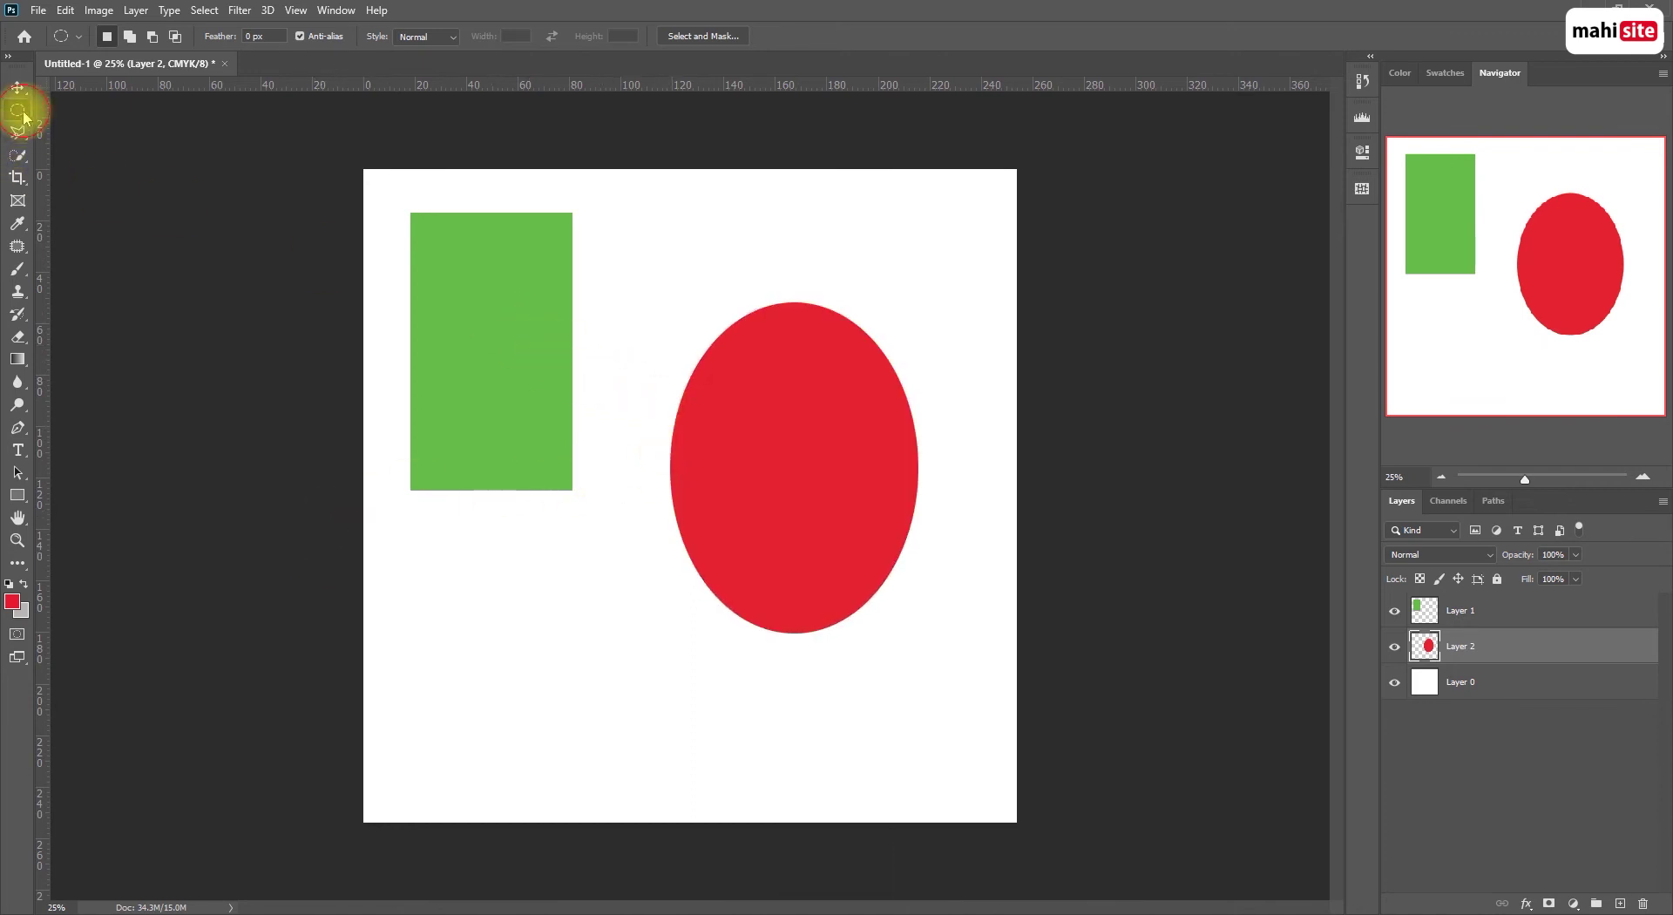
# Cut away the upper-right corner of the green rectangle on Layer 1 using a rectangular marquee selection about 41 x 38 mm, and deselect
pyautogui.moveTo(24, 118); pyautogui.dragTo(71, 108)
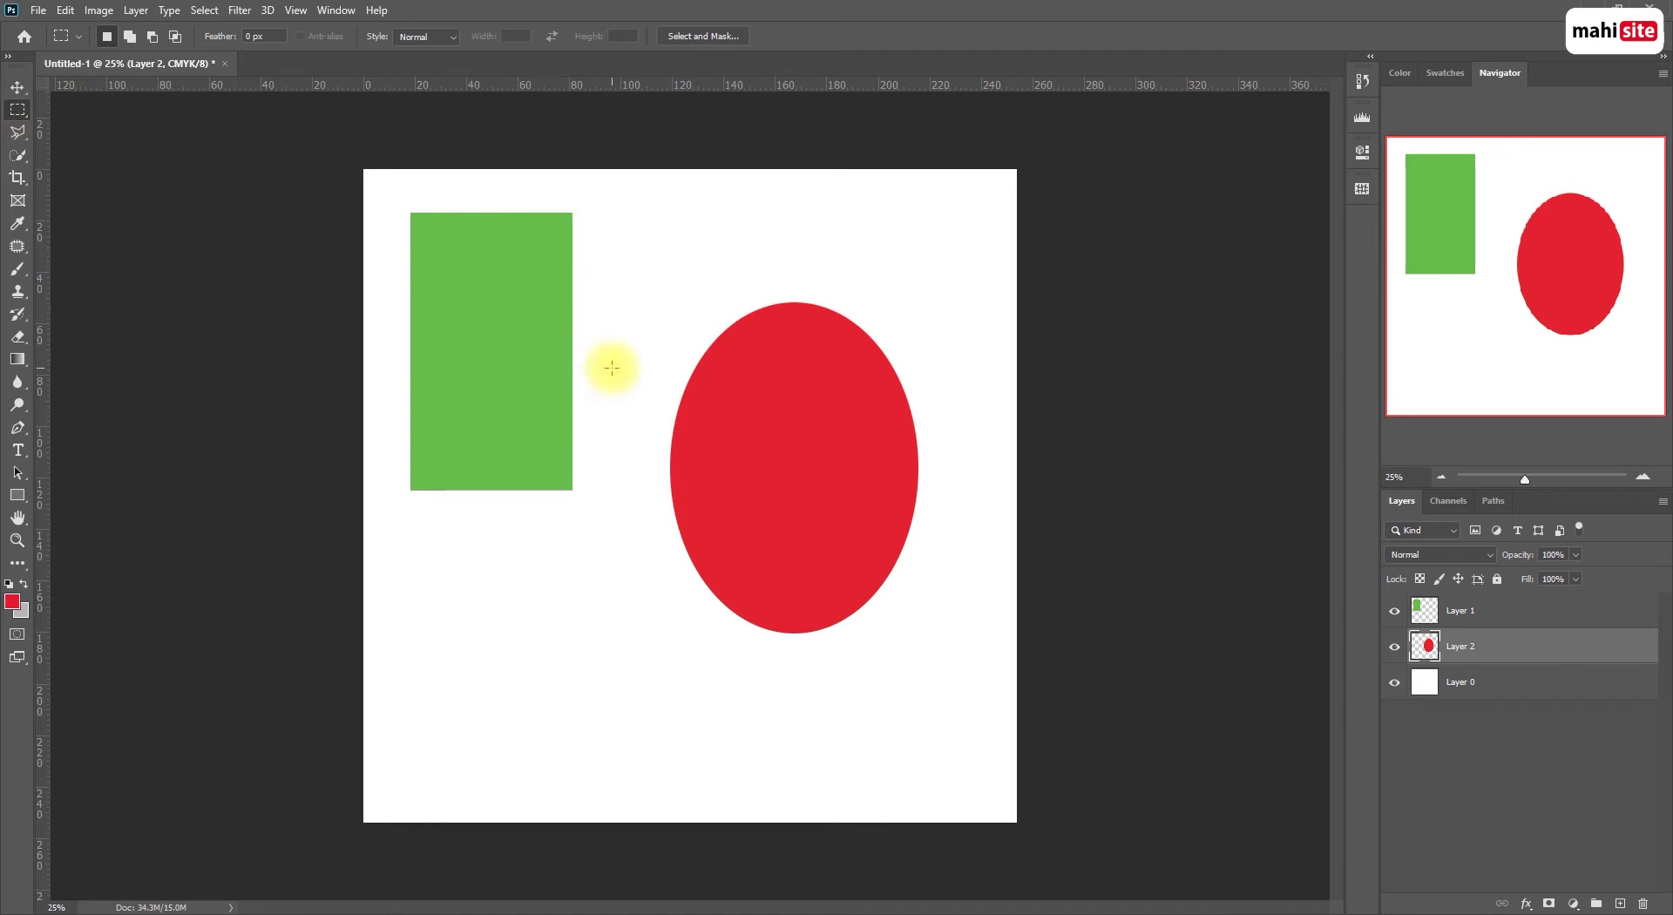
pyautogui.hotkey('ctrl', '=')
pyautogui.hotkey('ctrl', '=')
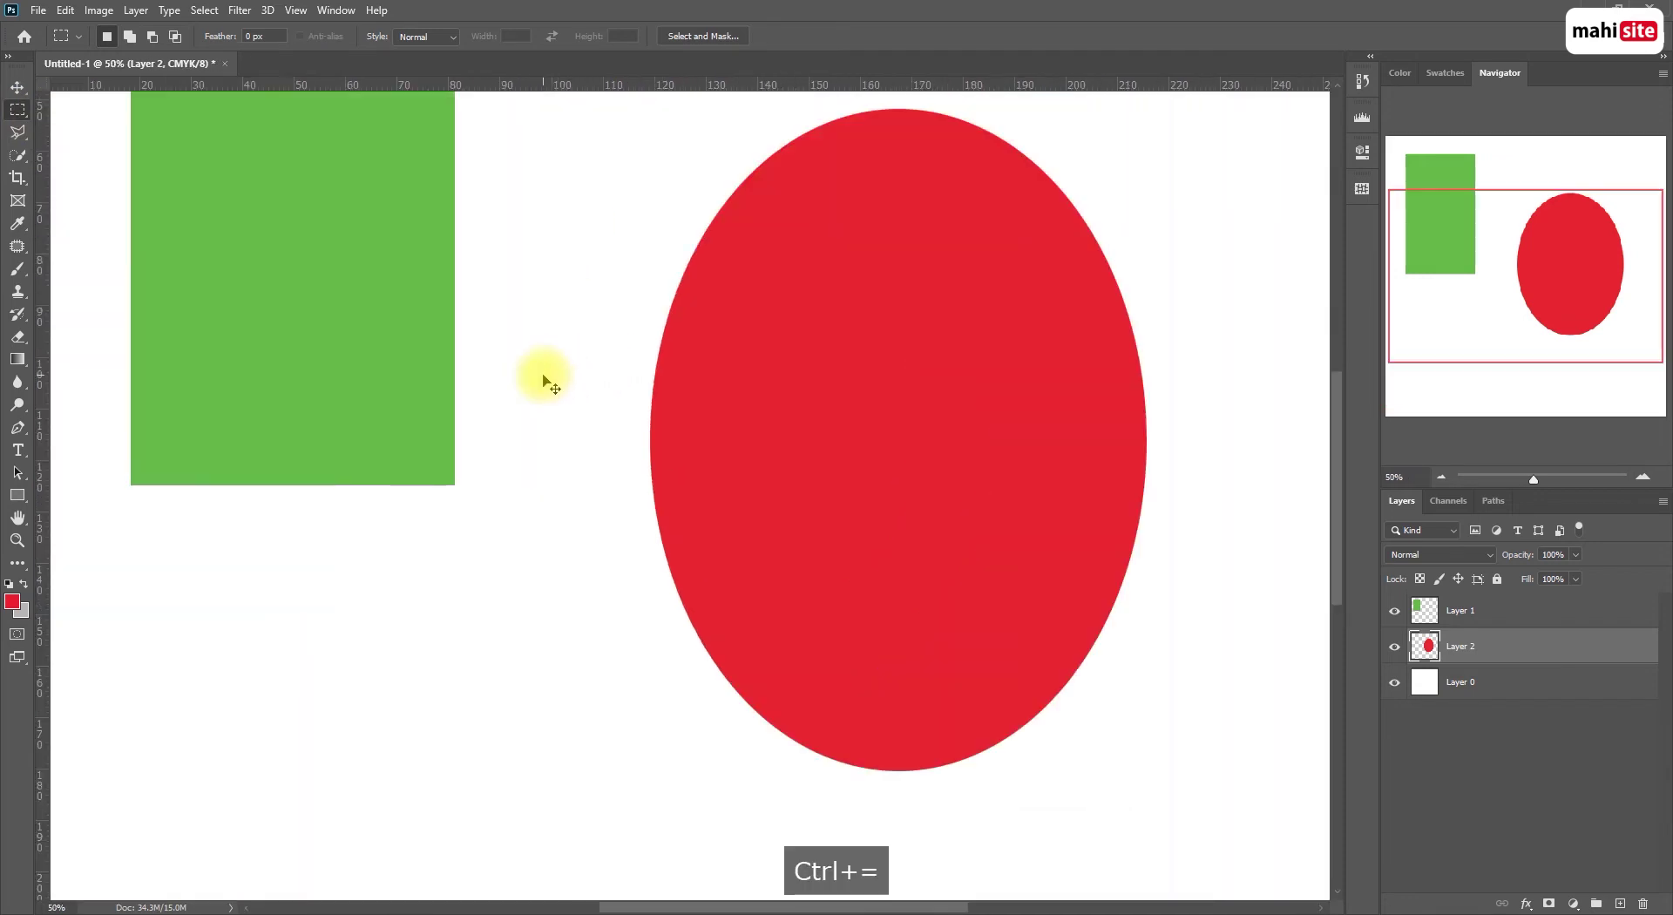
pyautogui.scroll(3, 522, 434)
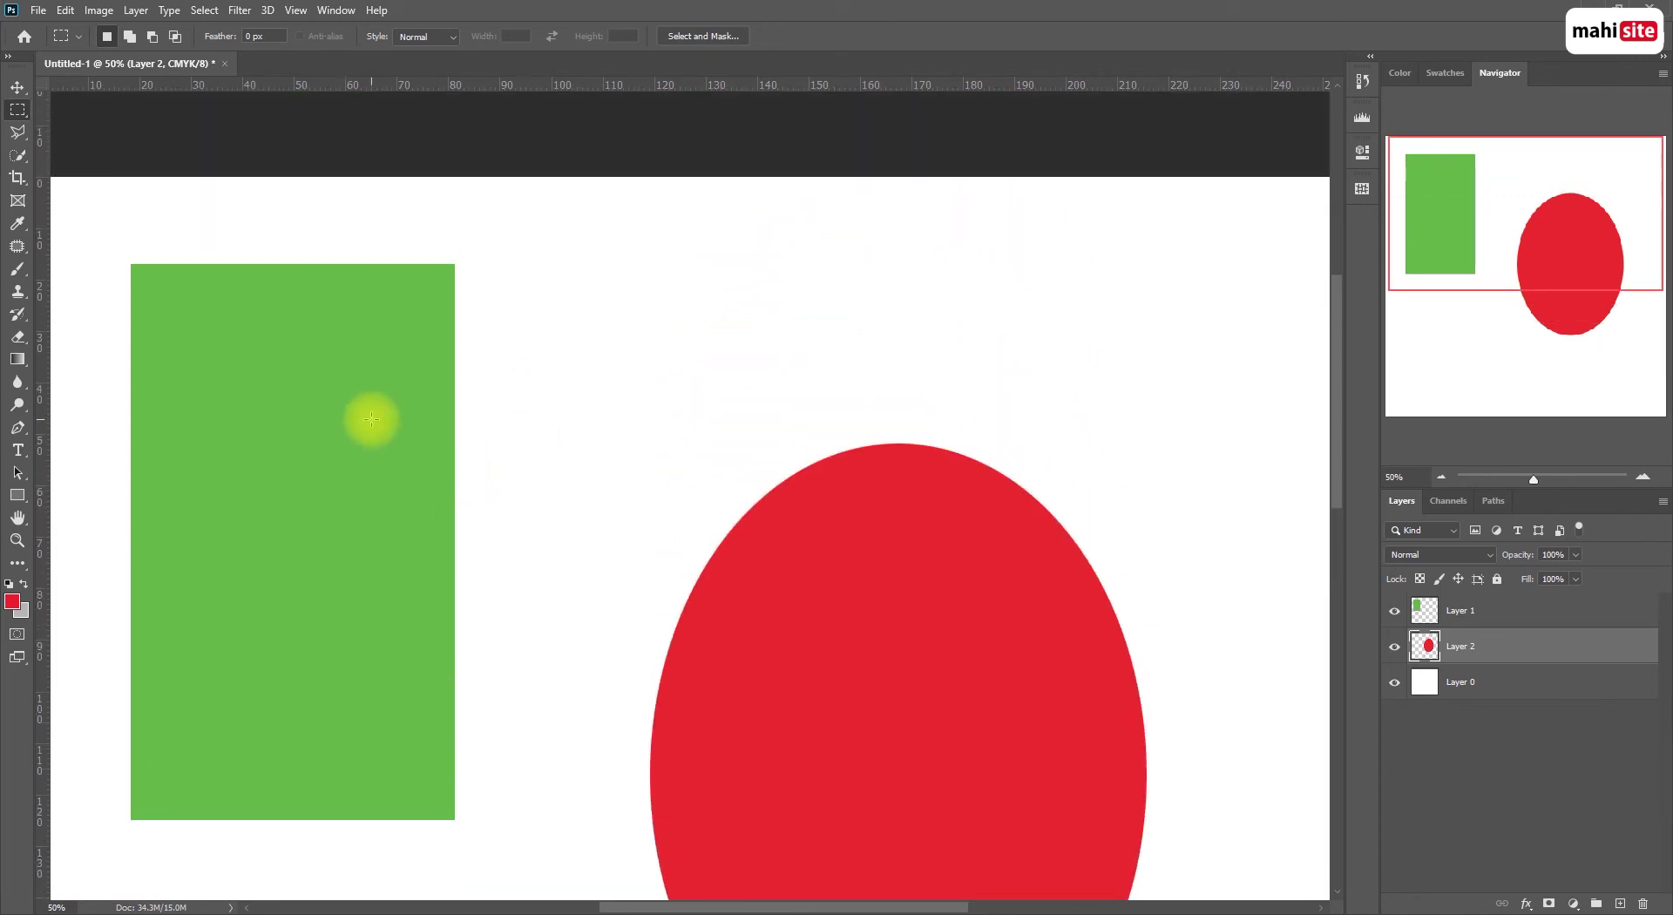
pyautogui.press('space')
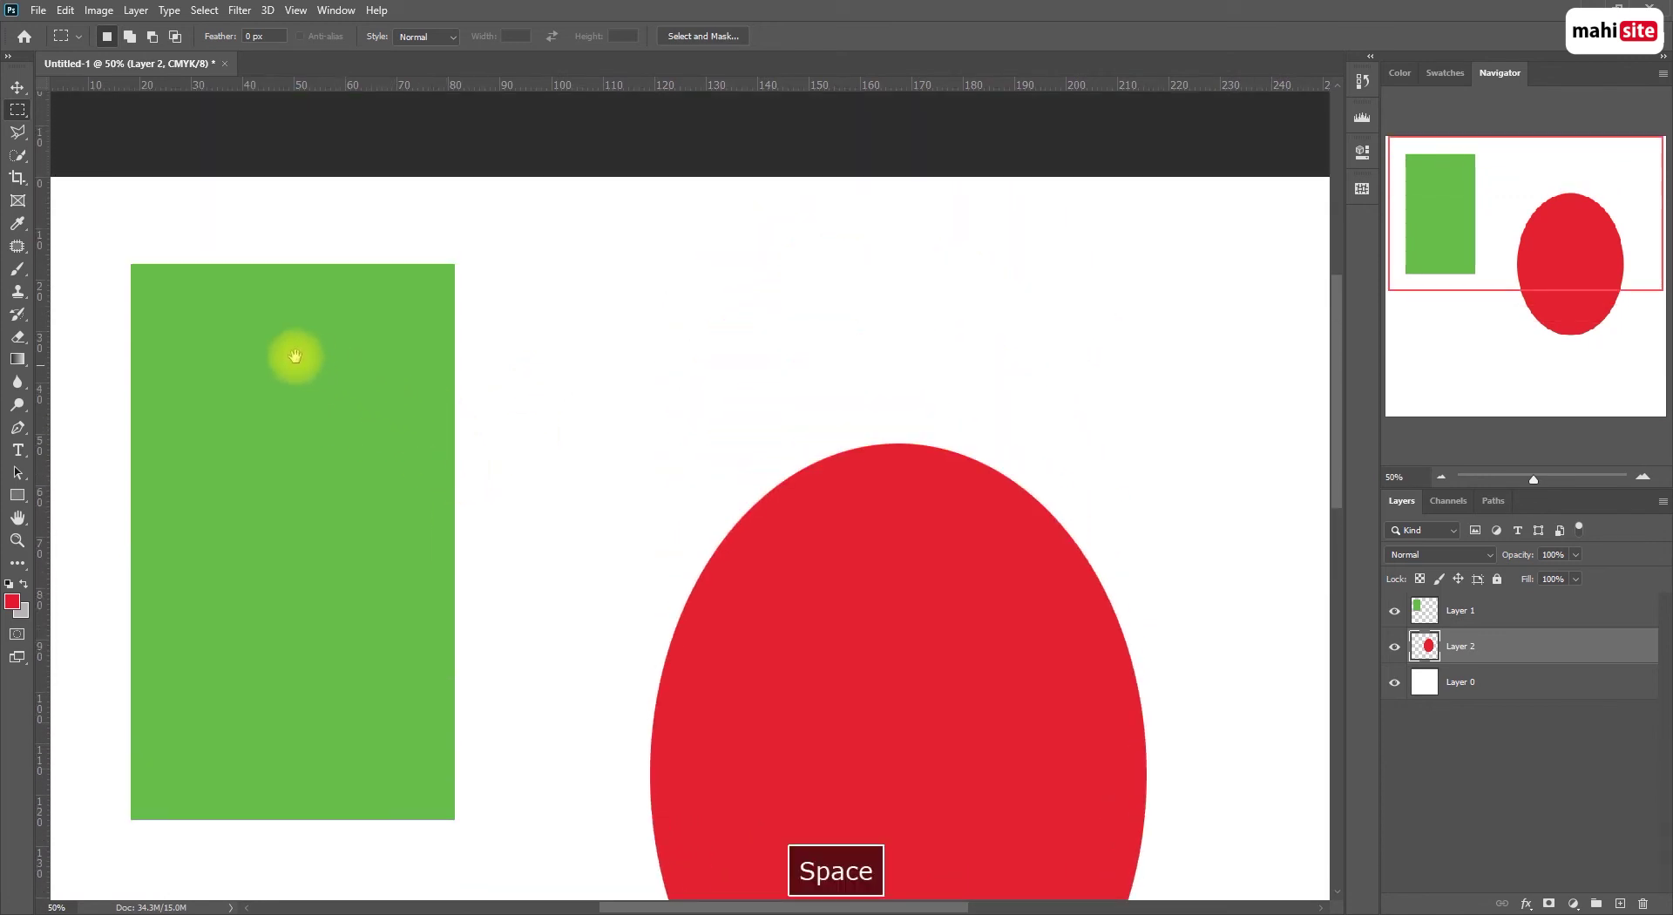
pyautogui.moveTo(291, 358); pyautogui.dragTo(452, 377)
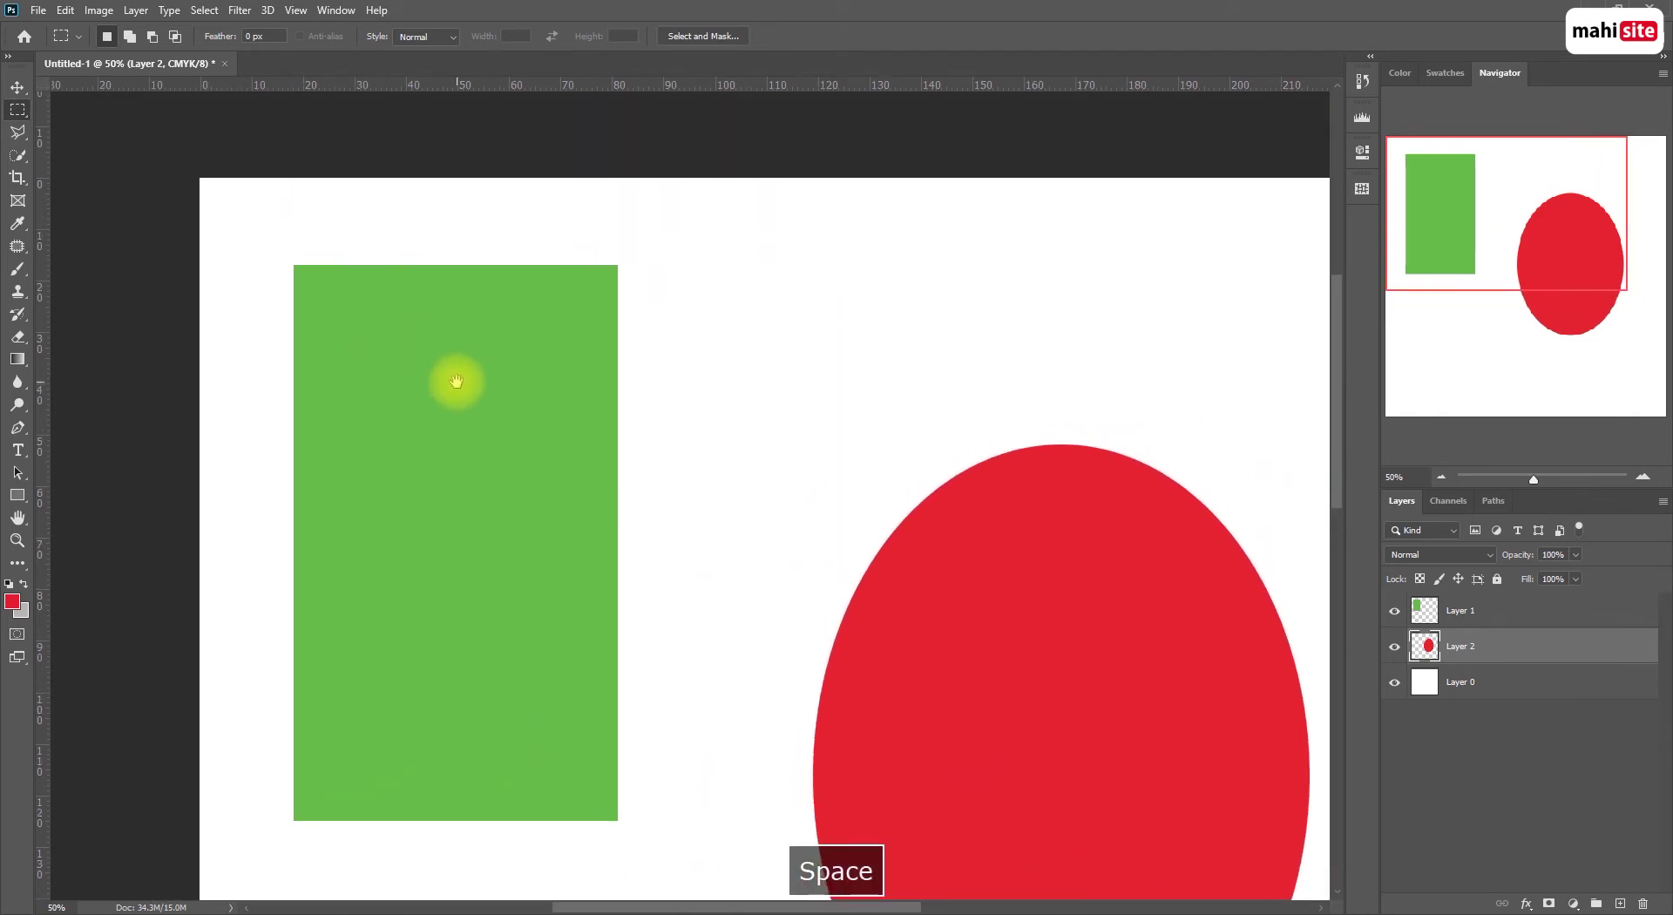
pyautogui.click(19, 111)
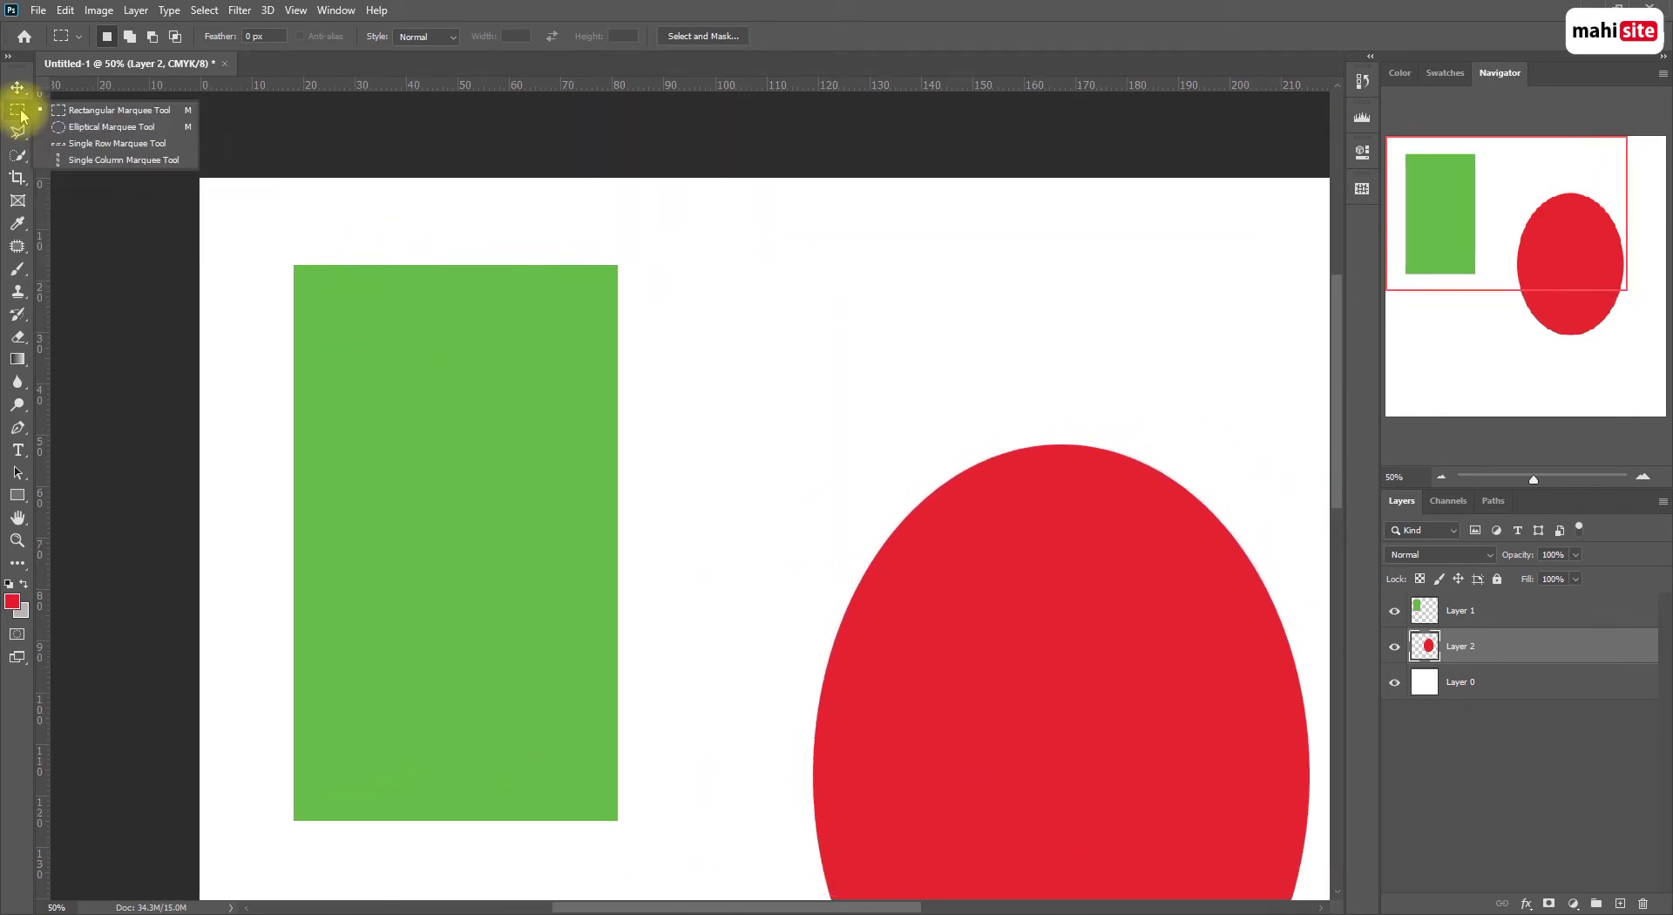
pyautogui.click(84, 113)
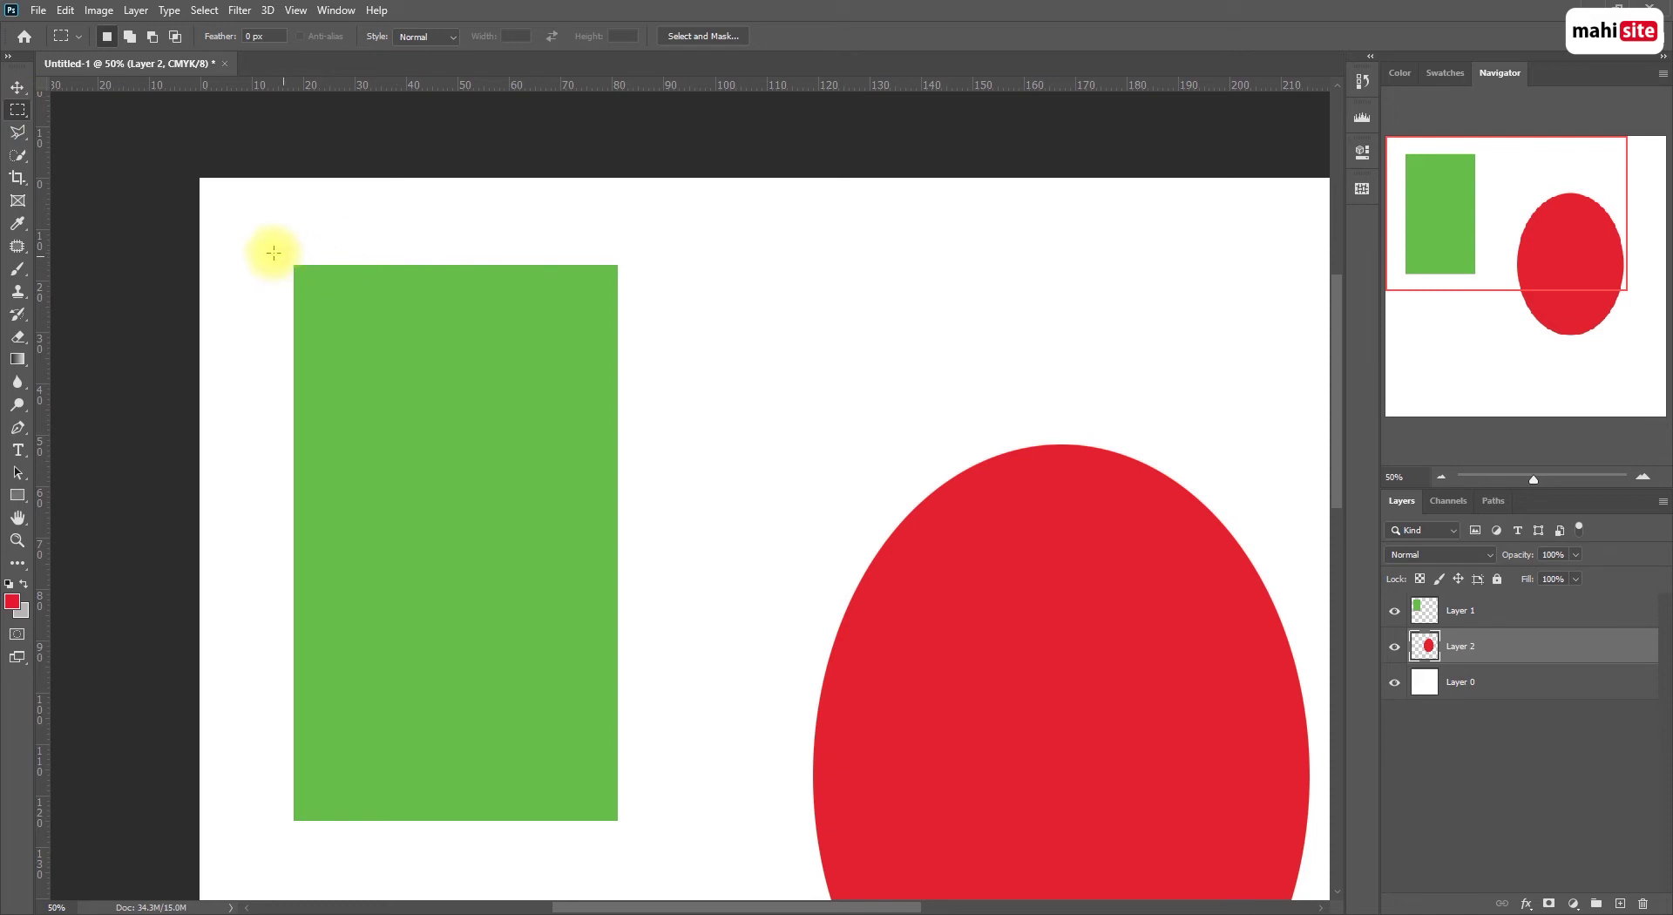
pyautogui.click(1462, 612)
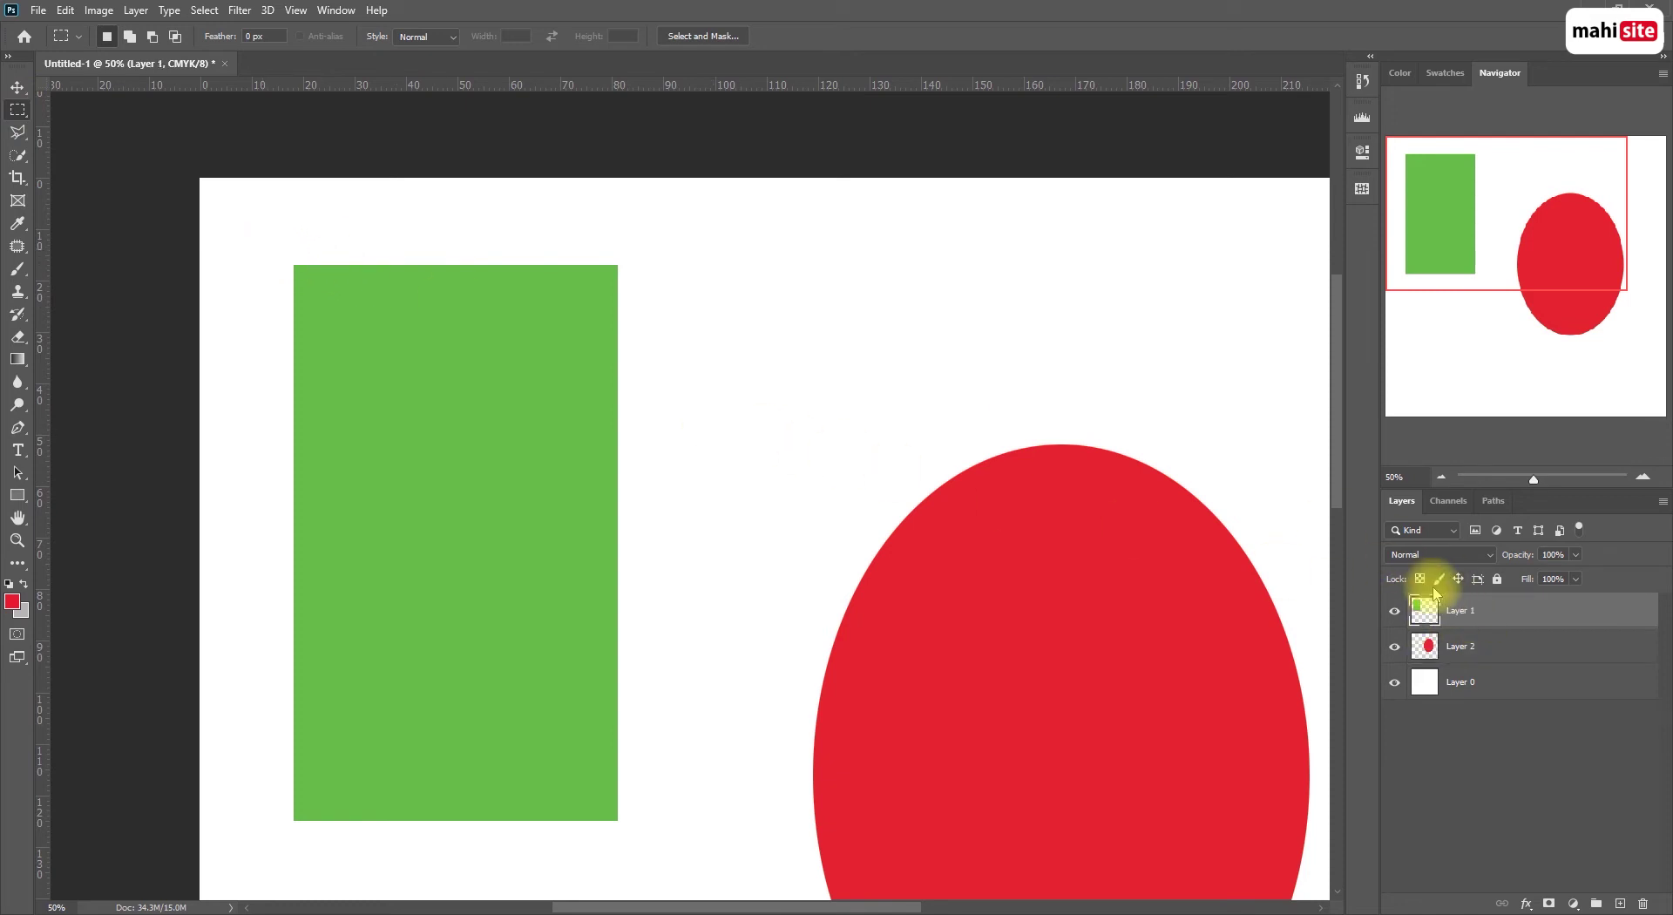
pyautogui.moveTo(488, 225); pyautogui.dragTo(701, 422)
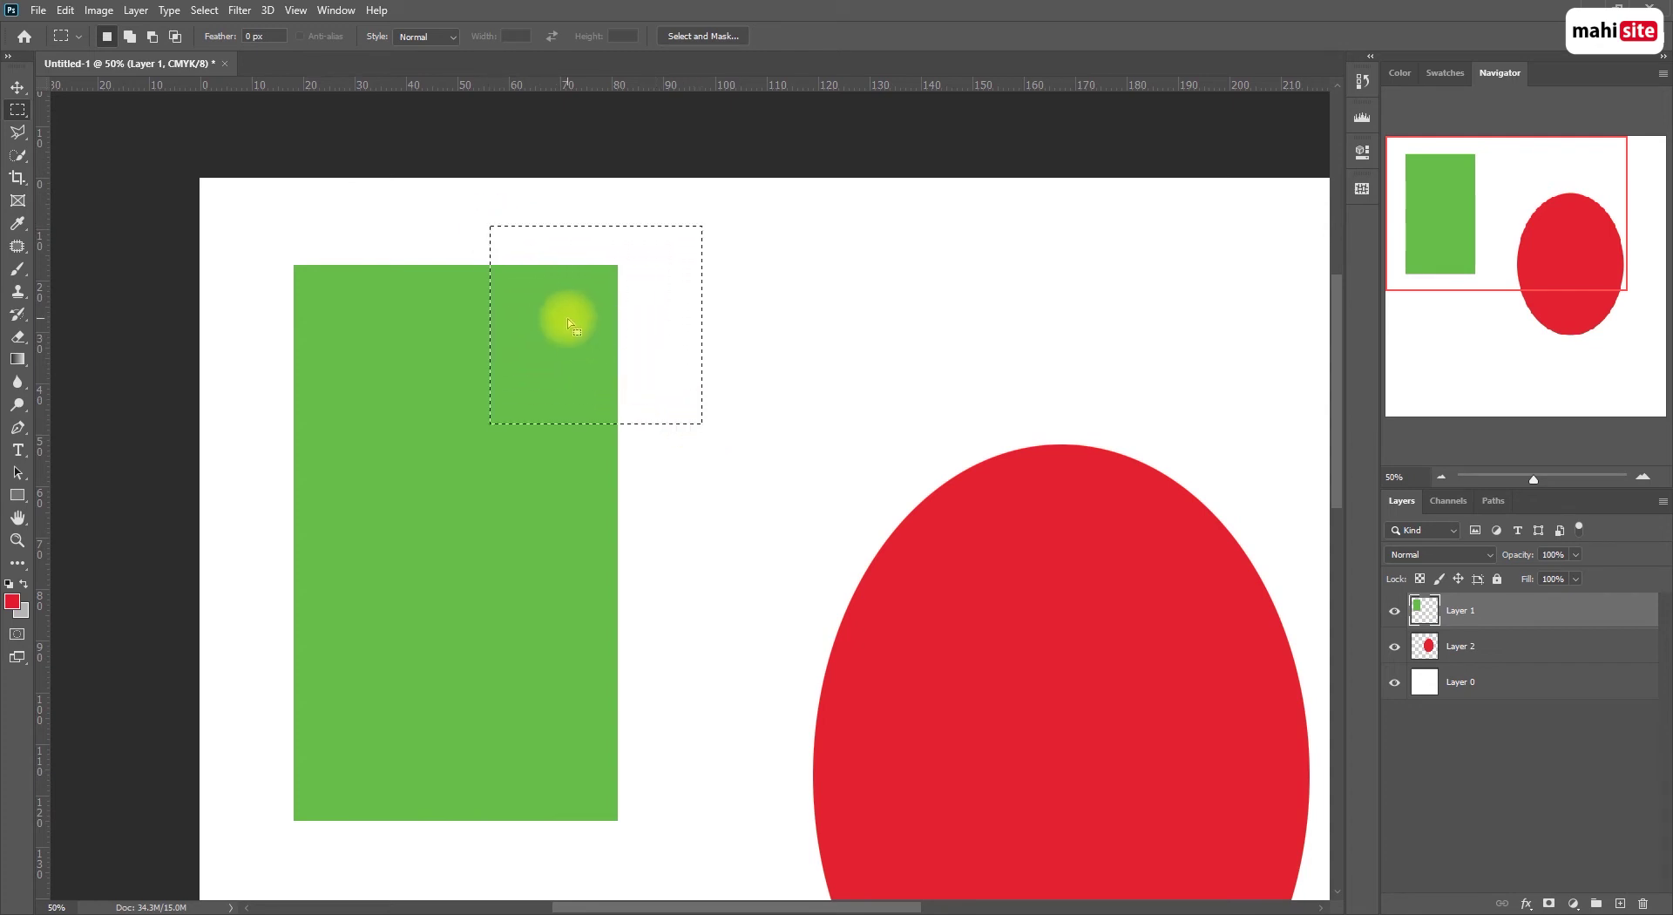
pyautogui.press('Delete')
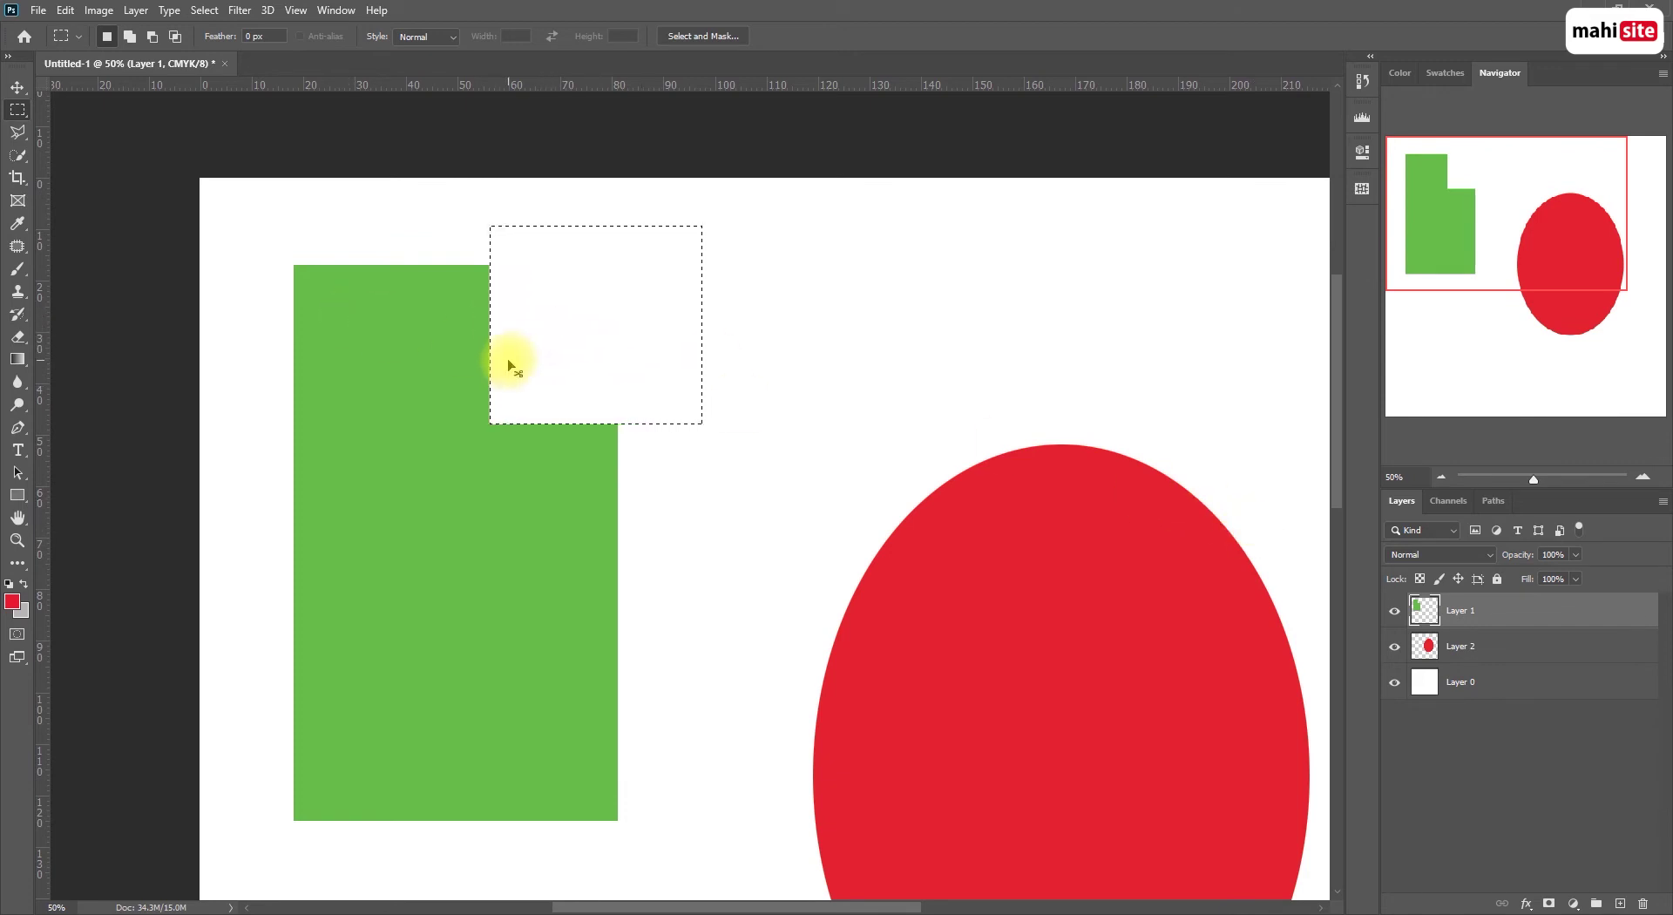
pyautogui.hotkey('ctrl', 'd')
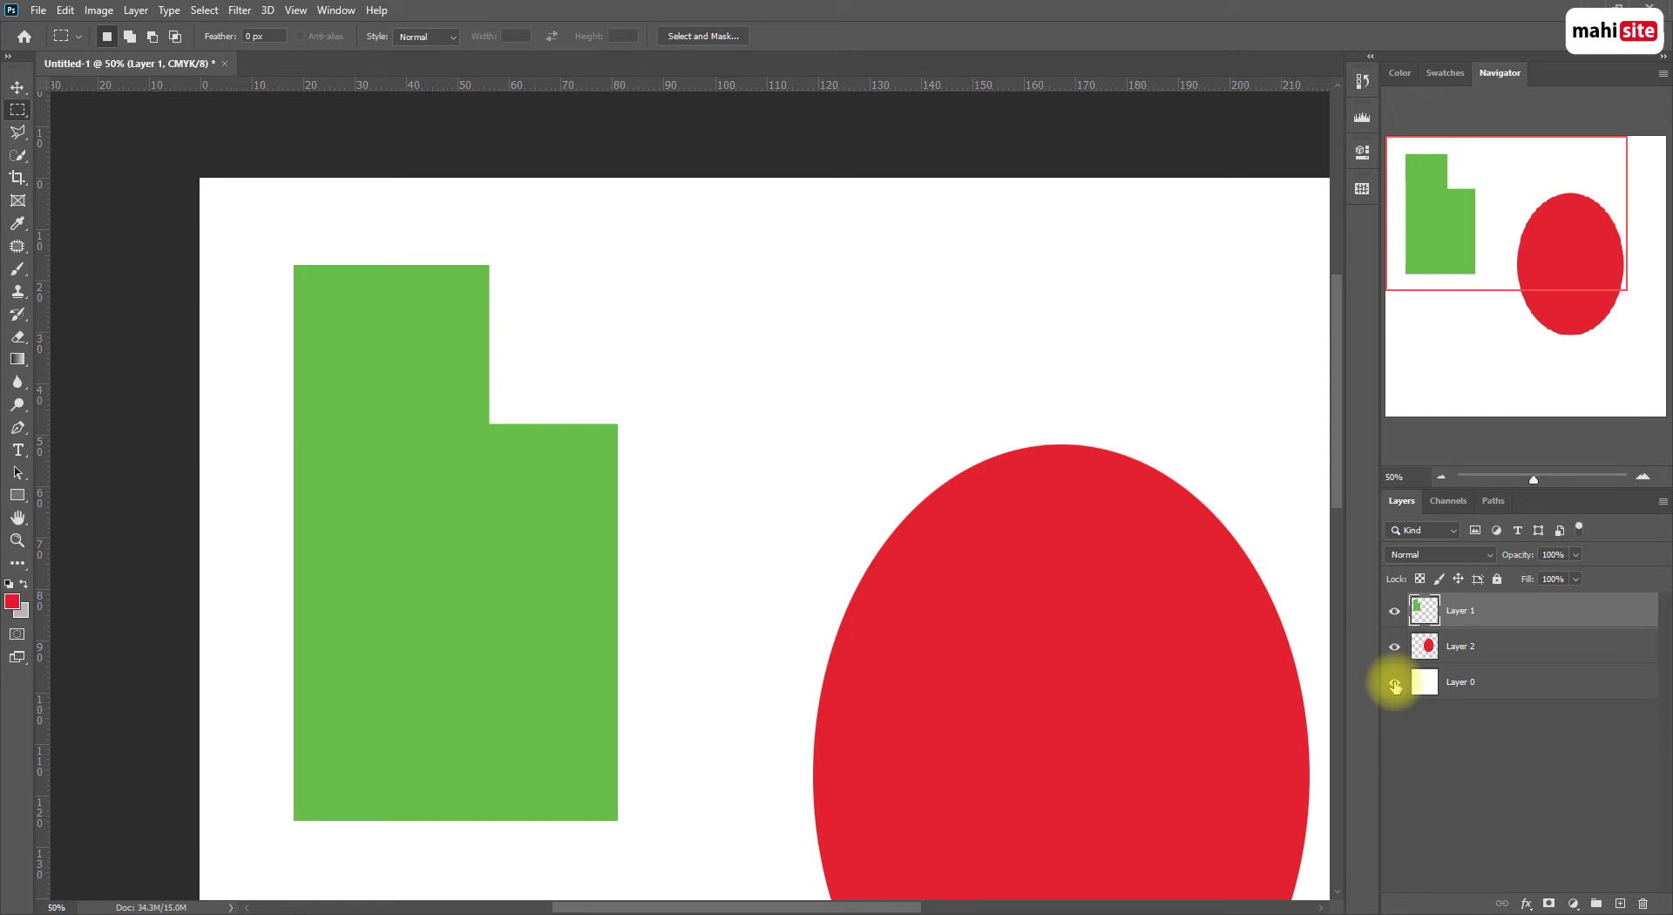
# Hide Layer 0 and turn off Show Transform Controls for the Move tool with the red ellipse selected
pyautogui.click(1394, 683)
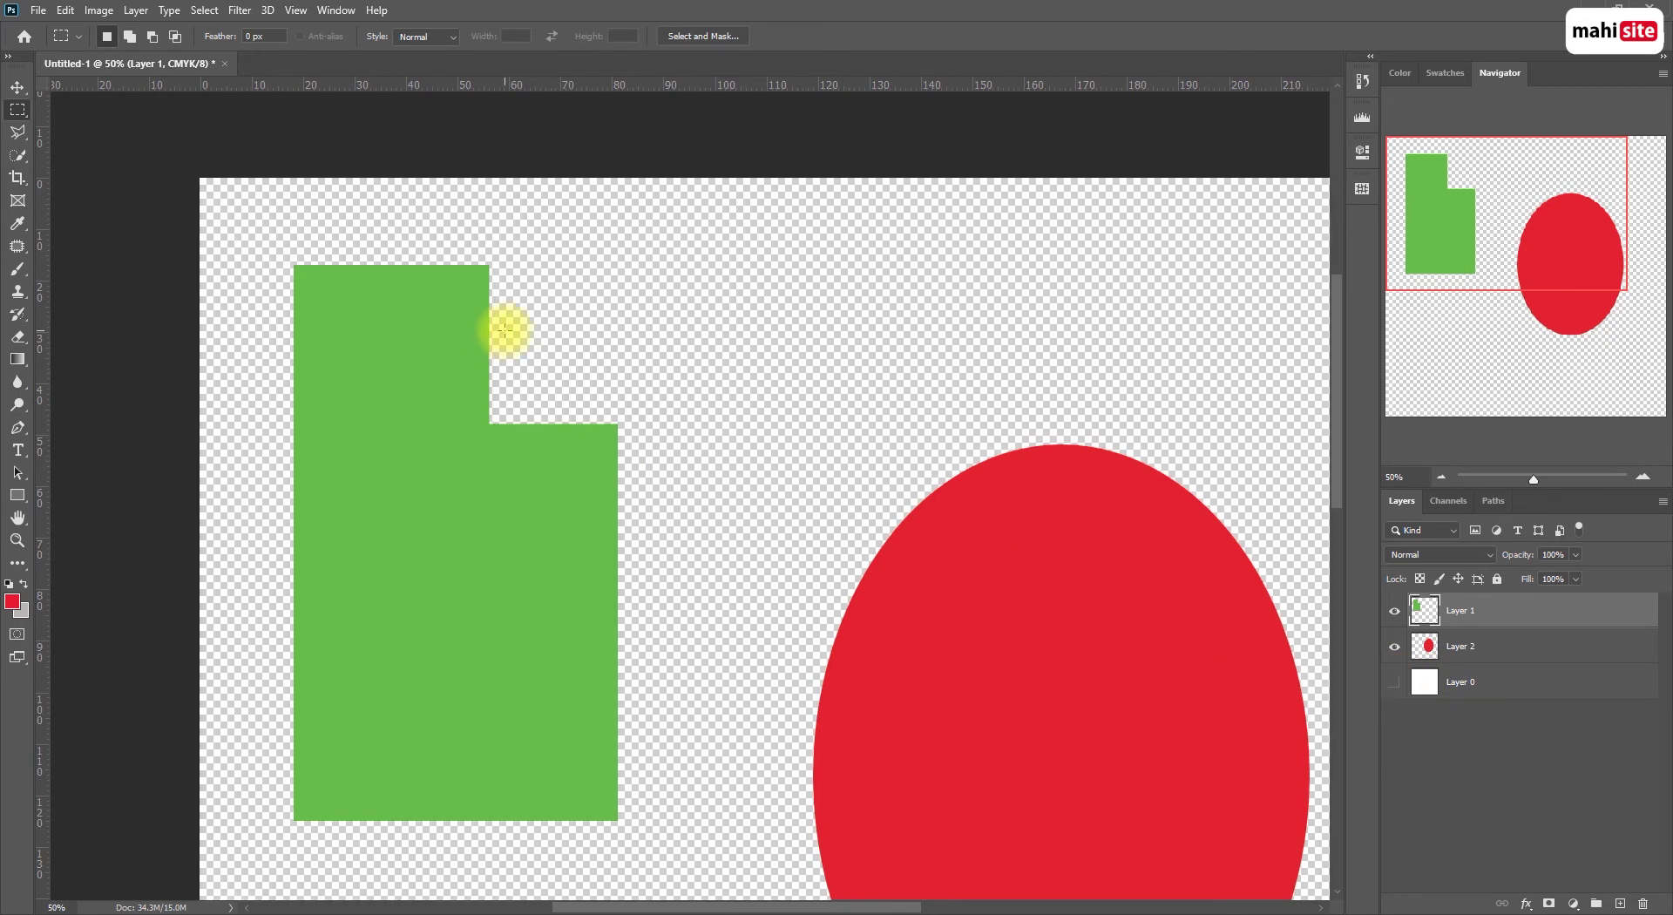
pyautogui.scroll(-3, 664, 388)
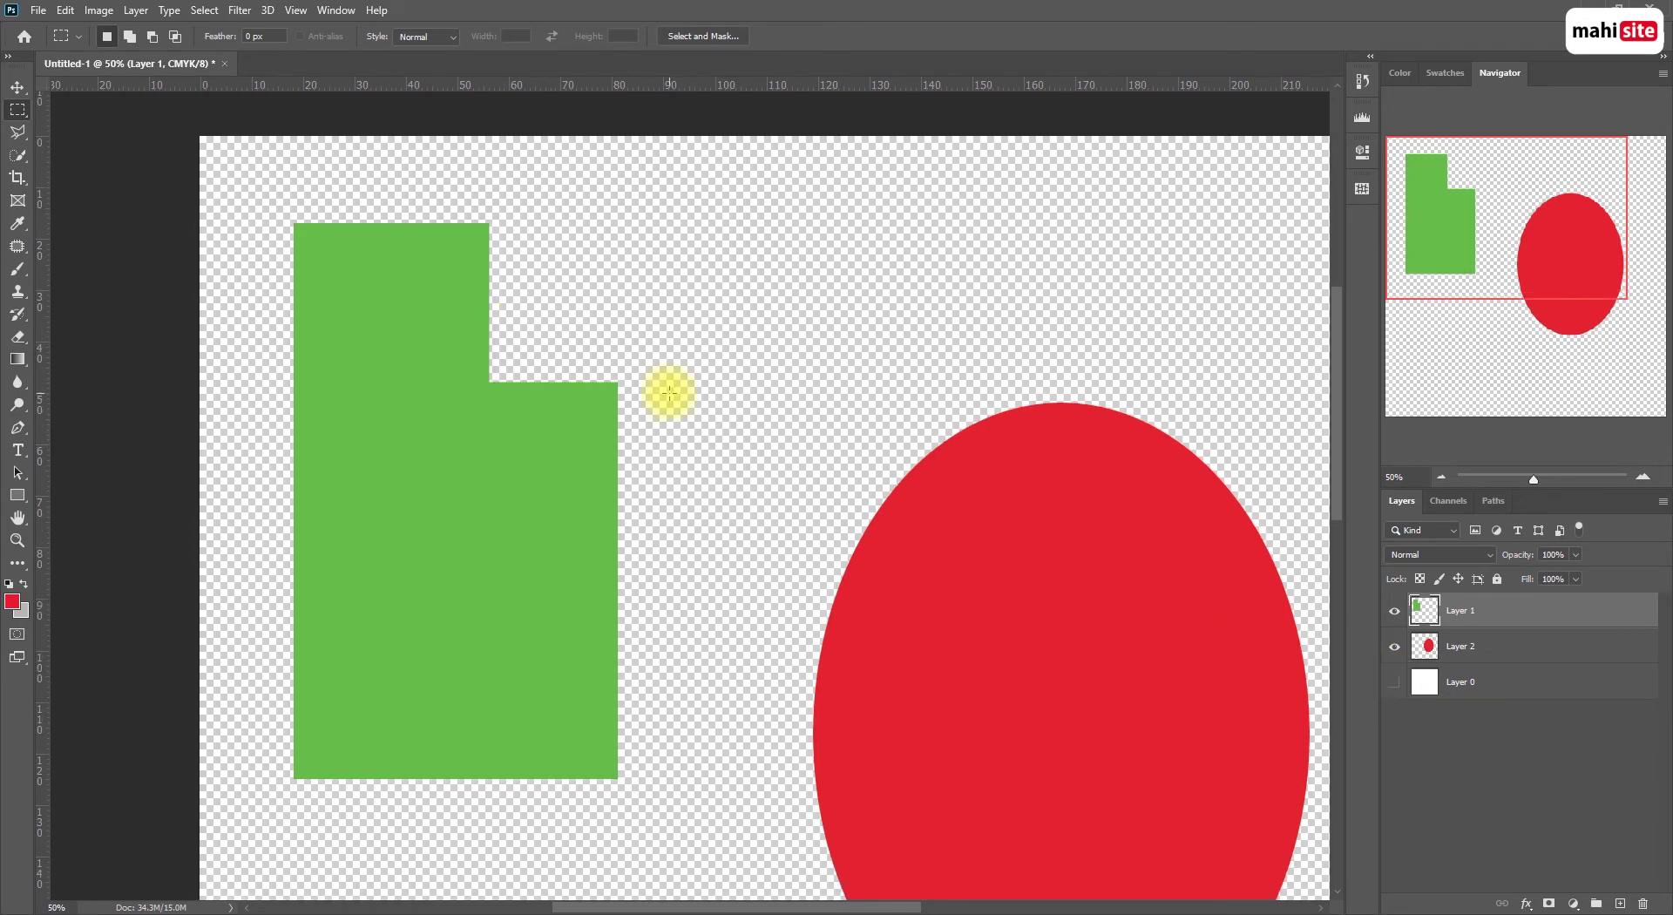
pyautogui.click(18, 88)
pyautogui.click(923, 547)
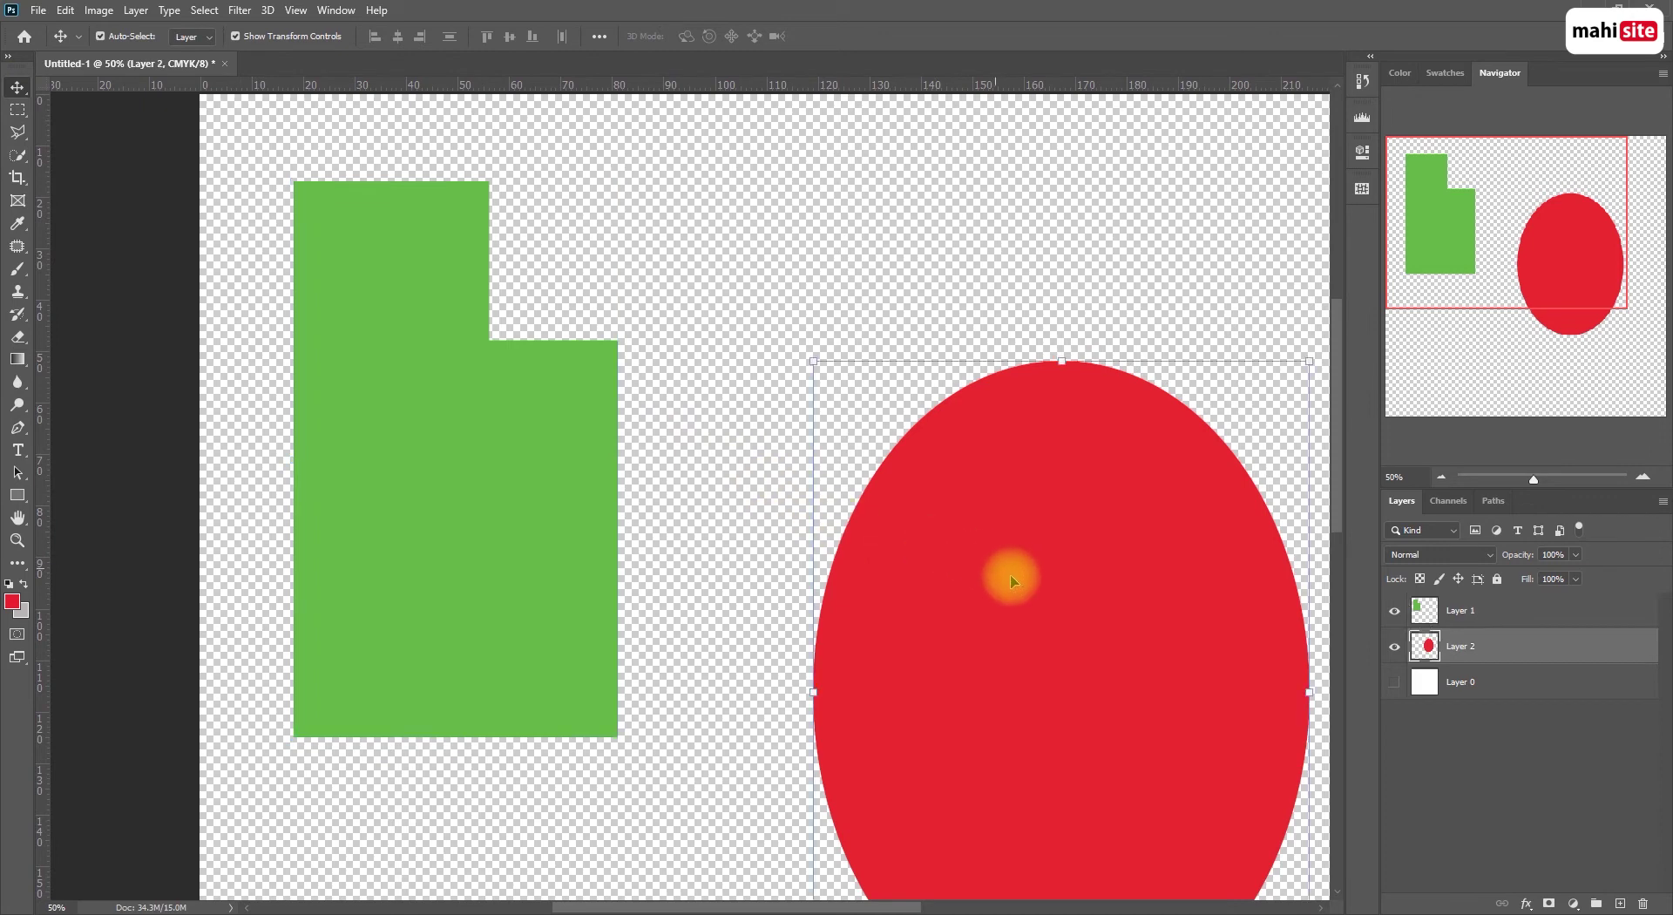
pyautogui.click(236, 37)
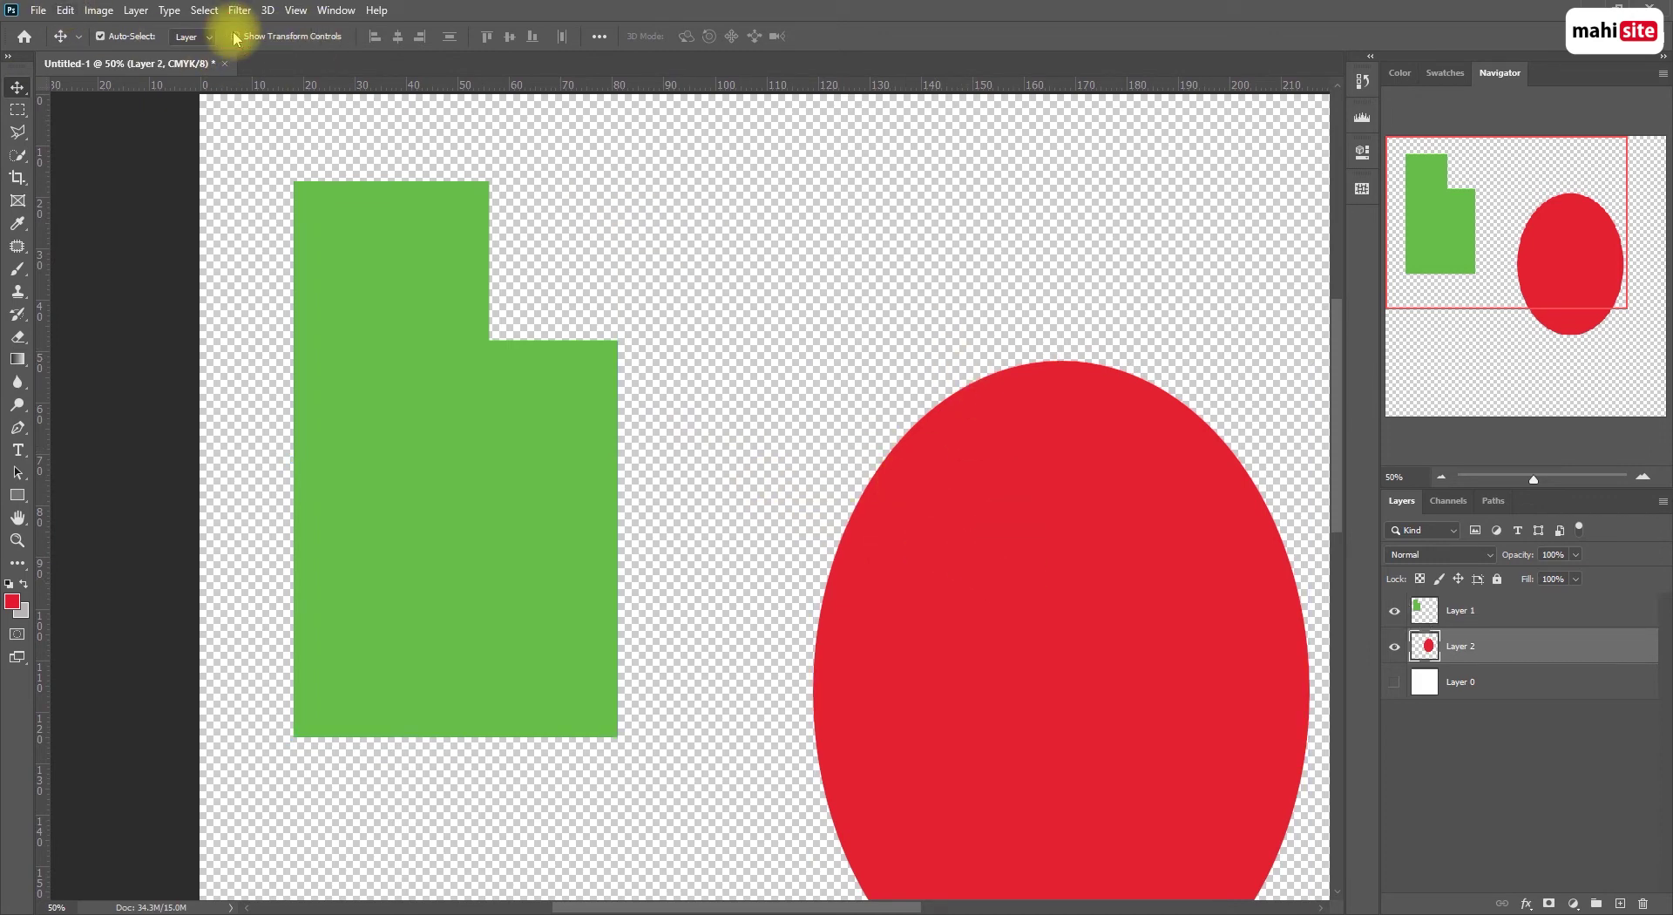
# Turn on Show Transform Controls and move the red ellipse on Layer 2 up and left, just beside the green shape
pyautogui.scroll(-2, 998, 461)
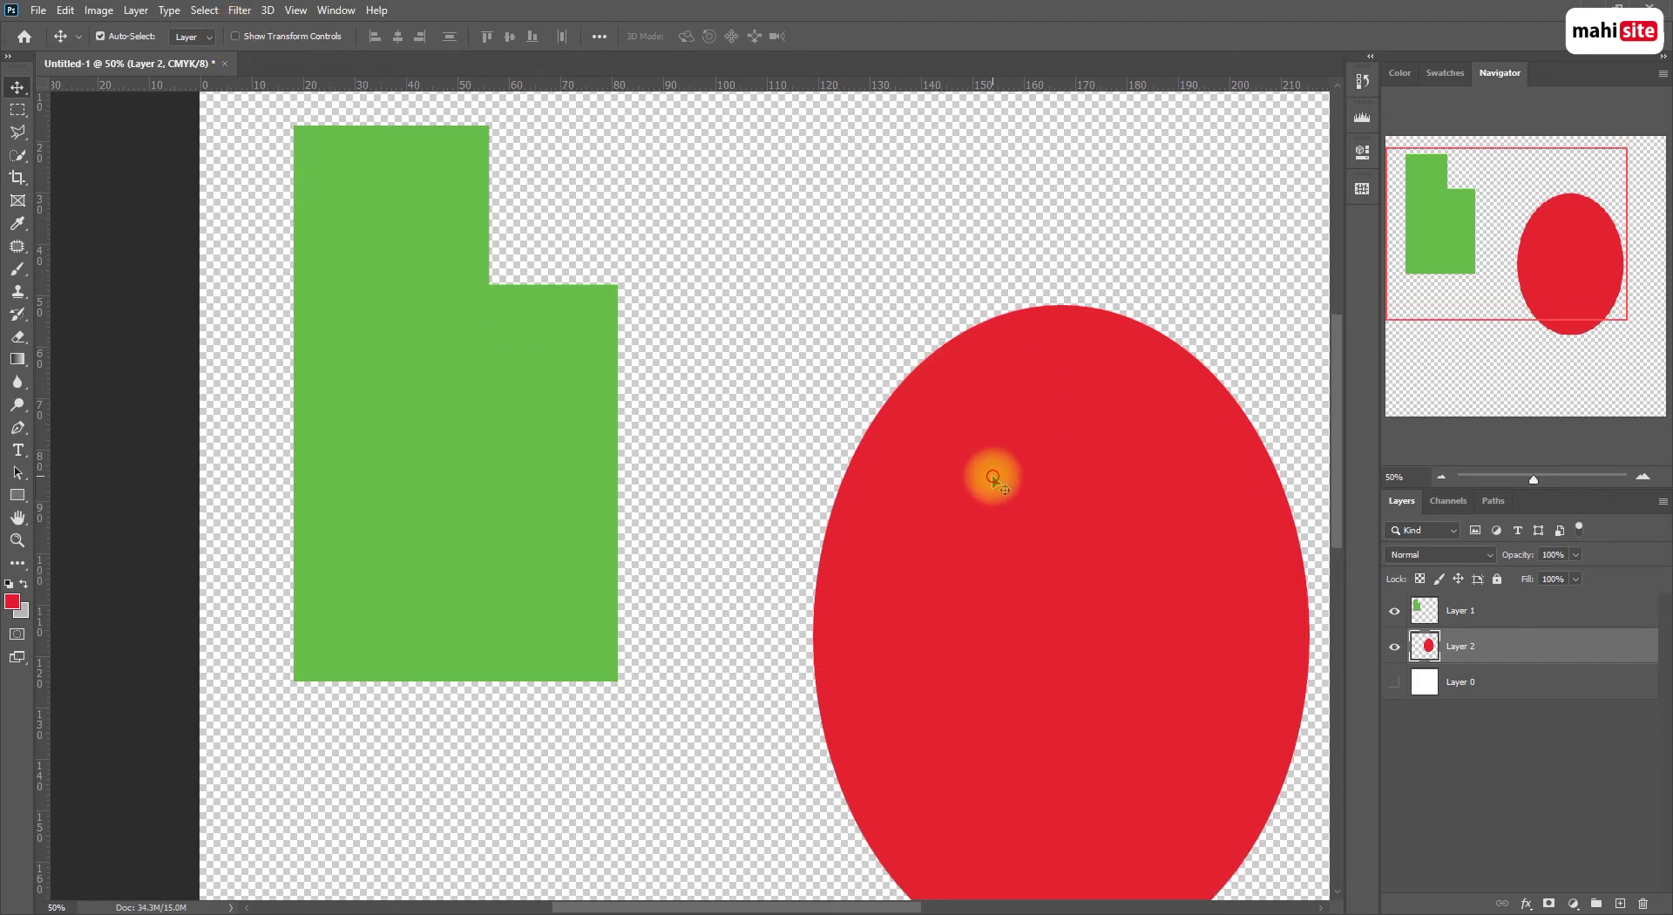
pyautogui.scroll(1, 773, 350)
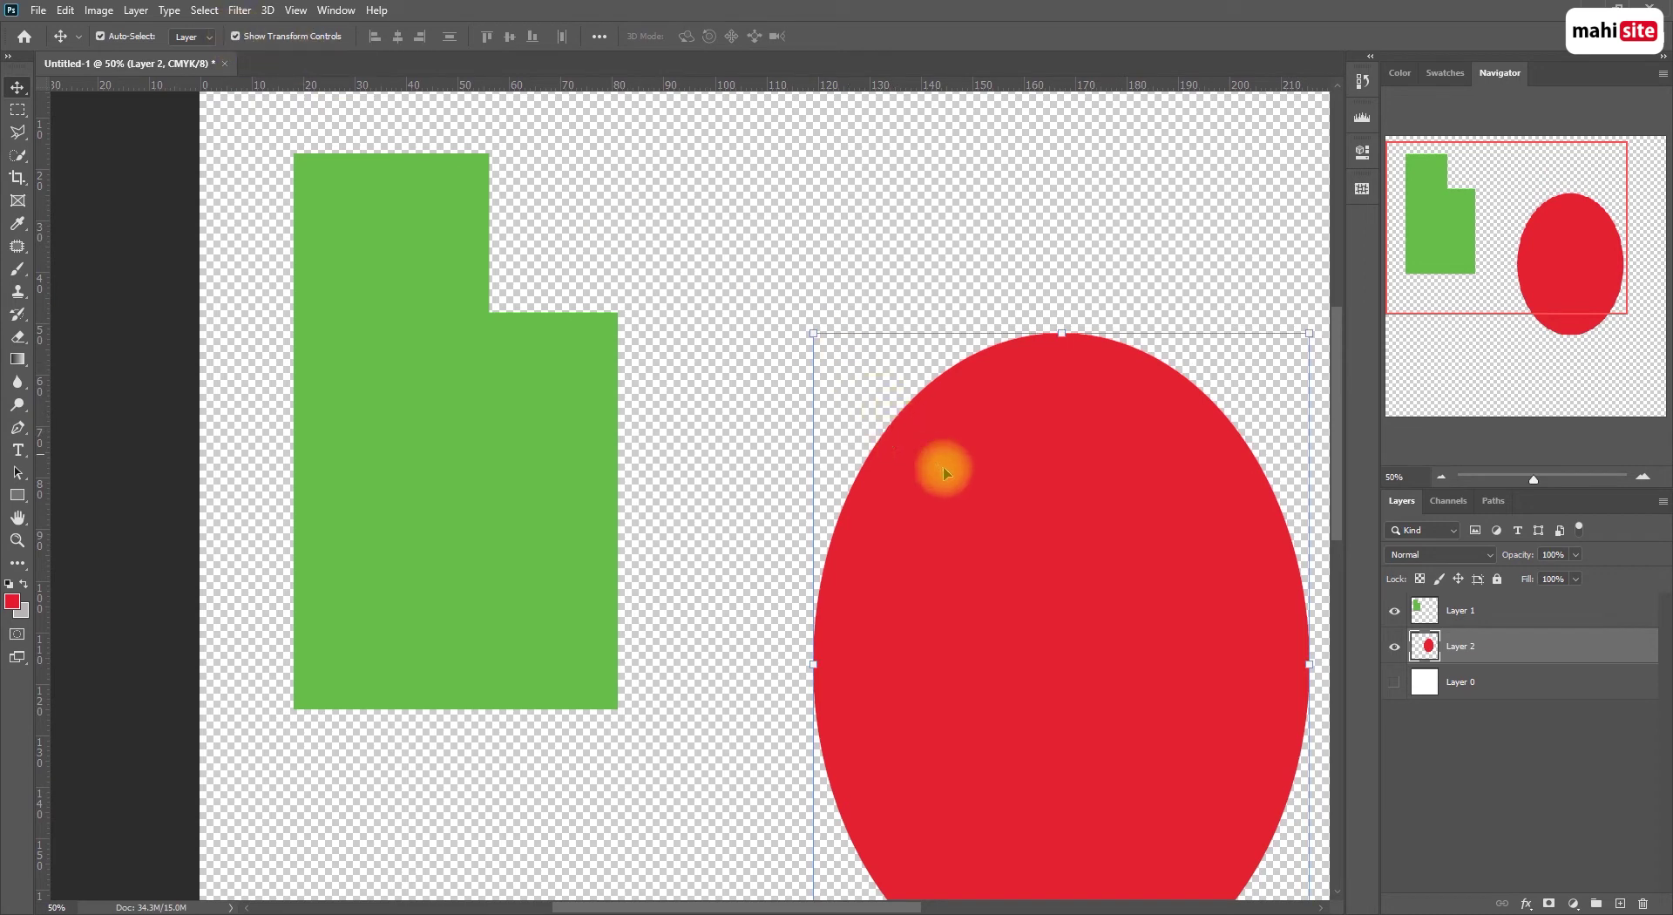
pyautogui.scroll(-1, 1051, 475)
pyautogui.scroll(1, 1028, 498)
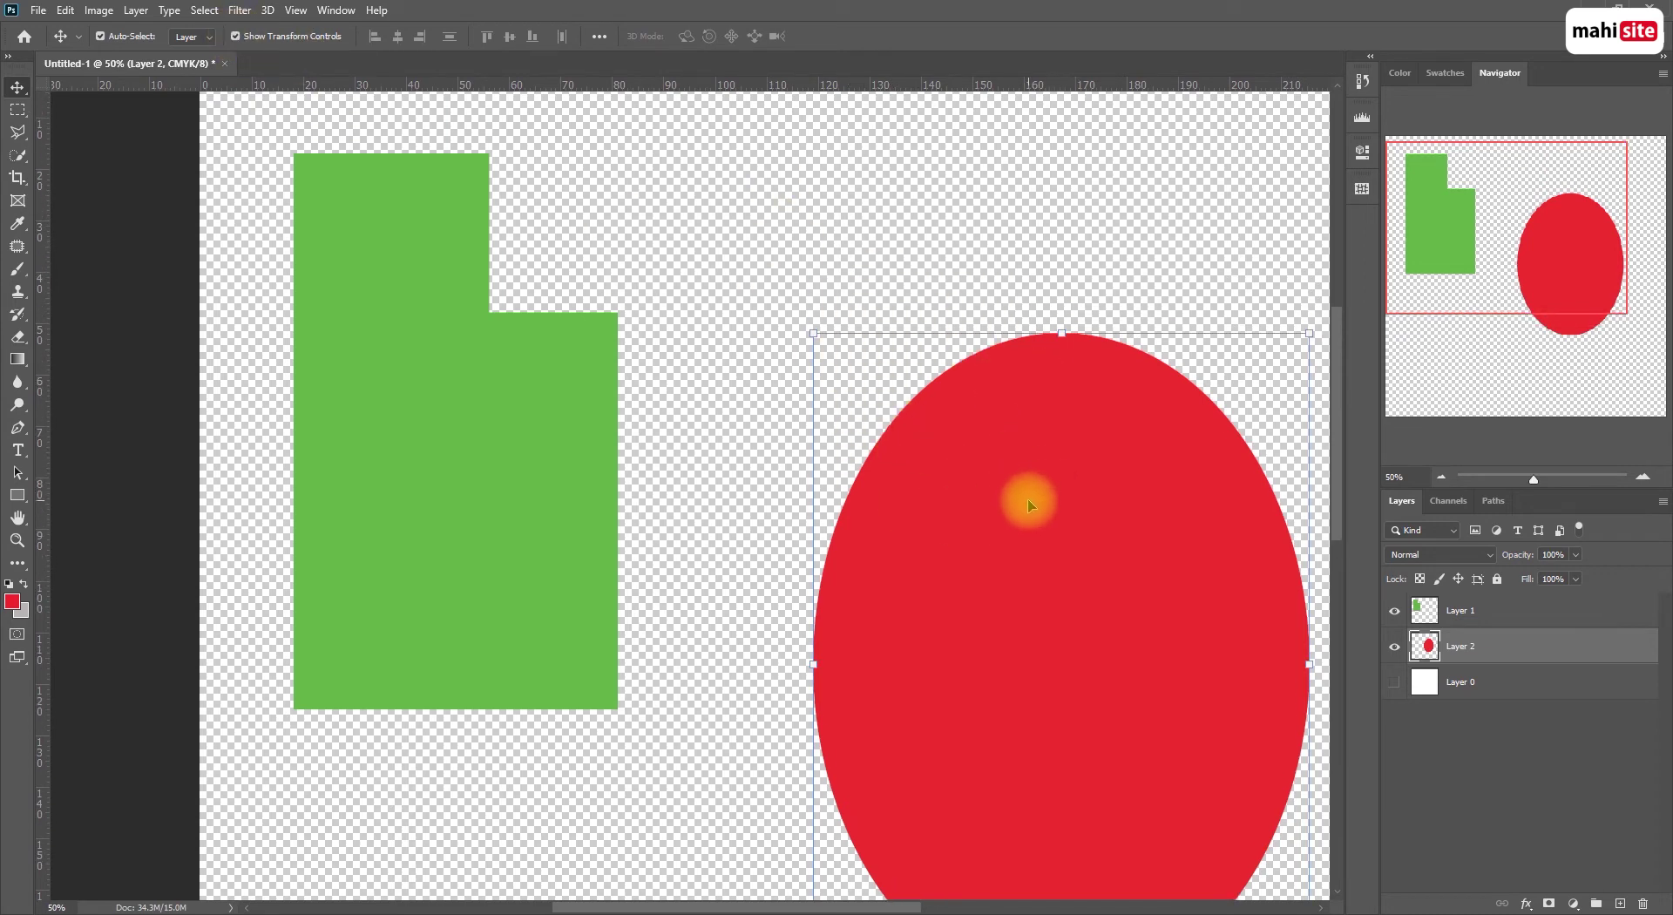
pyautogui.moveTo(1085, 579); pyautogui.dragTo(1031, 486)
pyautogui.scroll(1, 767, 441)
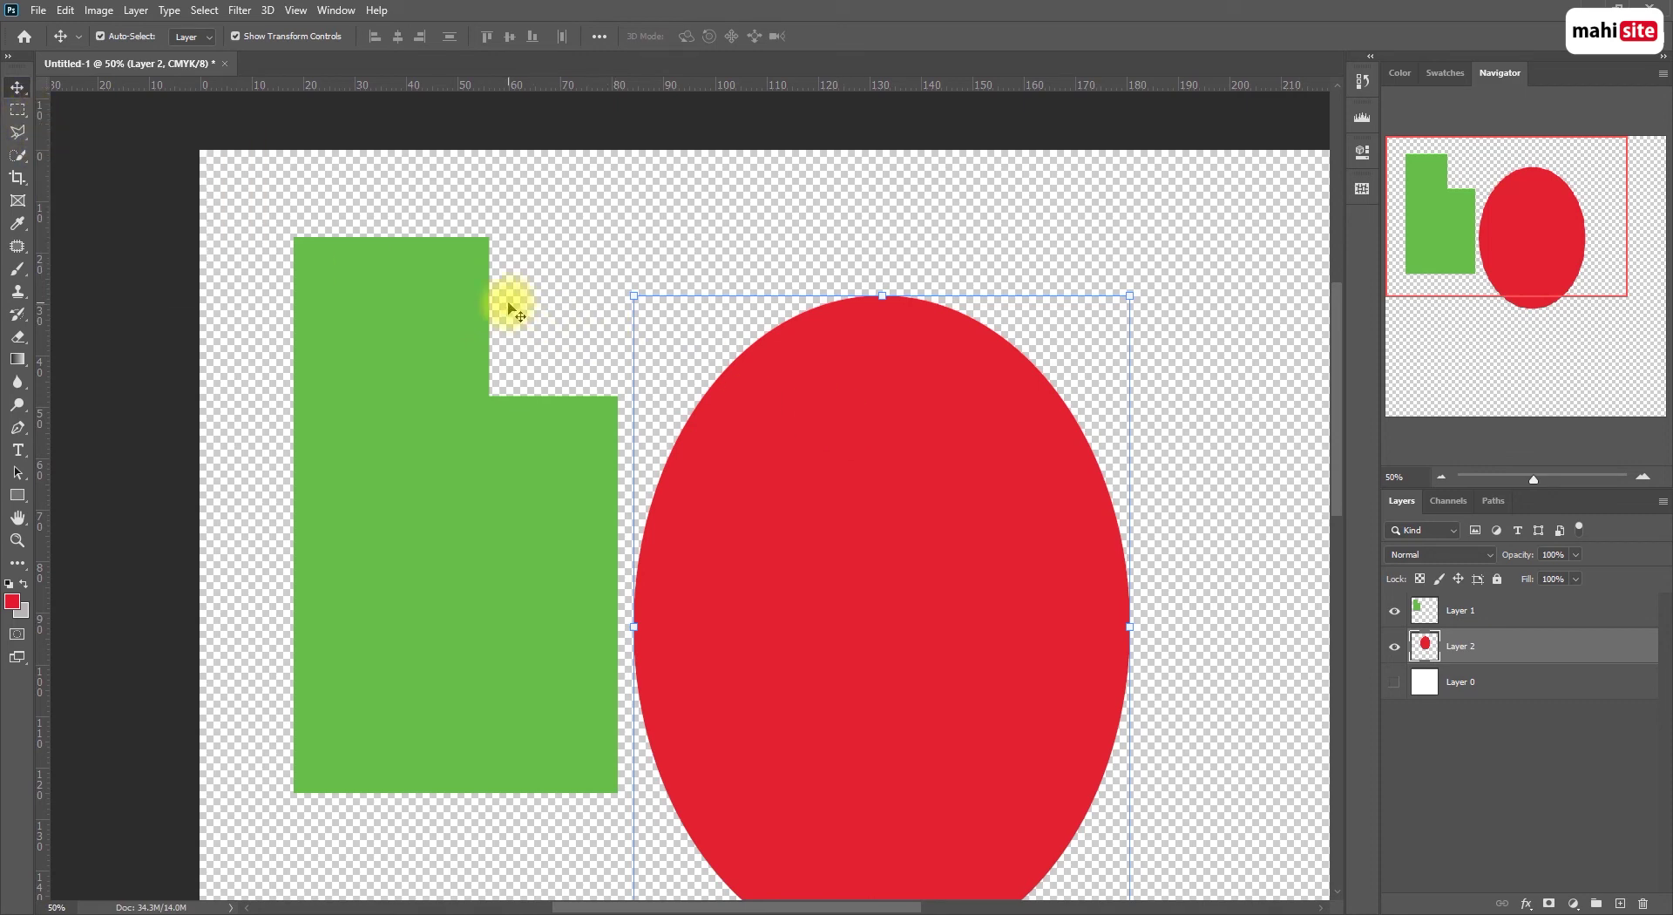
# Hide and show Layer 2 to check which shape it holds before using the Lasso tool
pyautogui.click(17, 134)
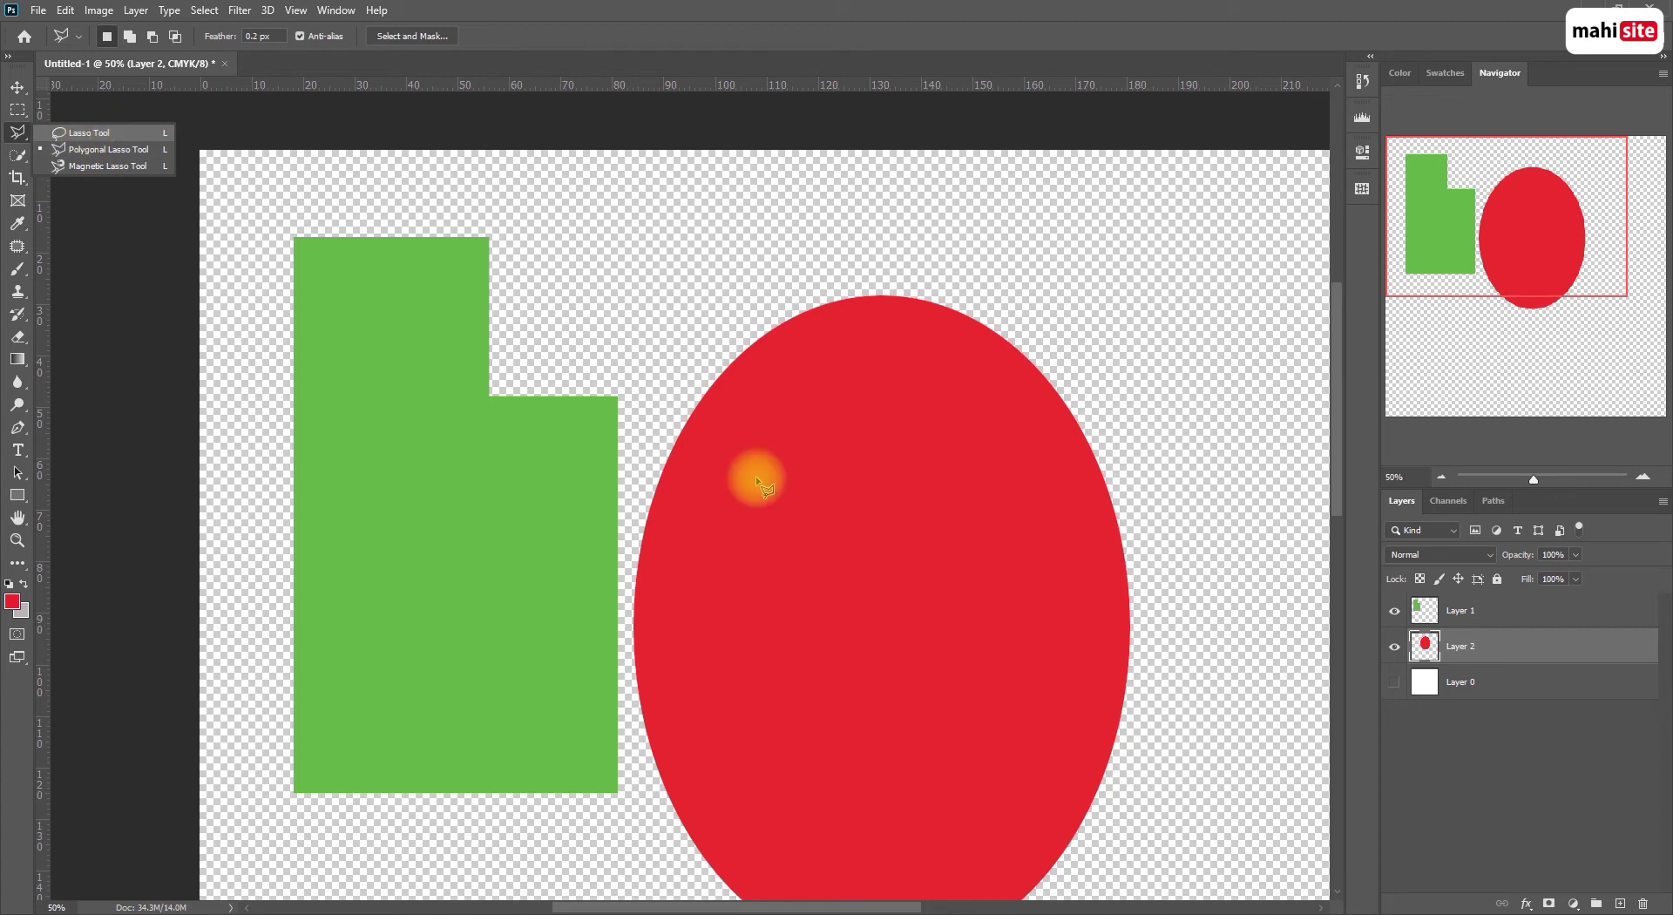
pyautogui.click(72, 133)
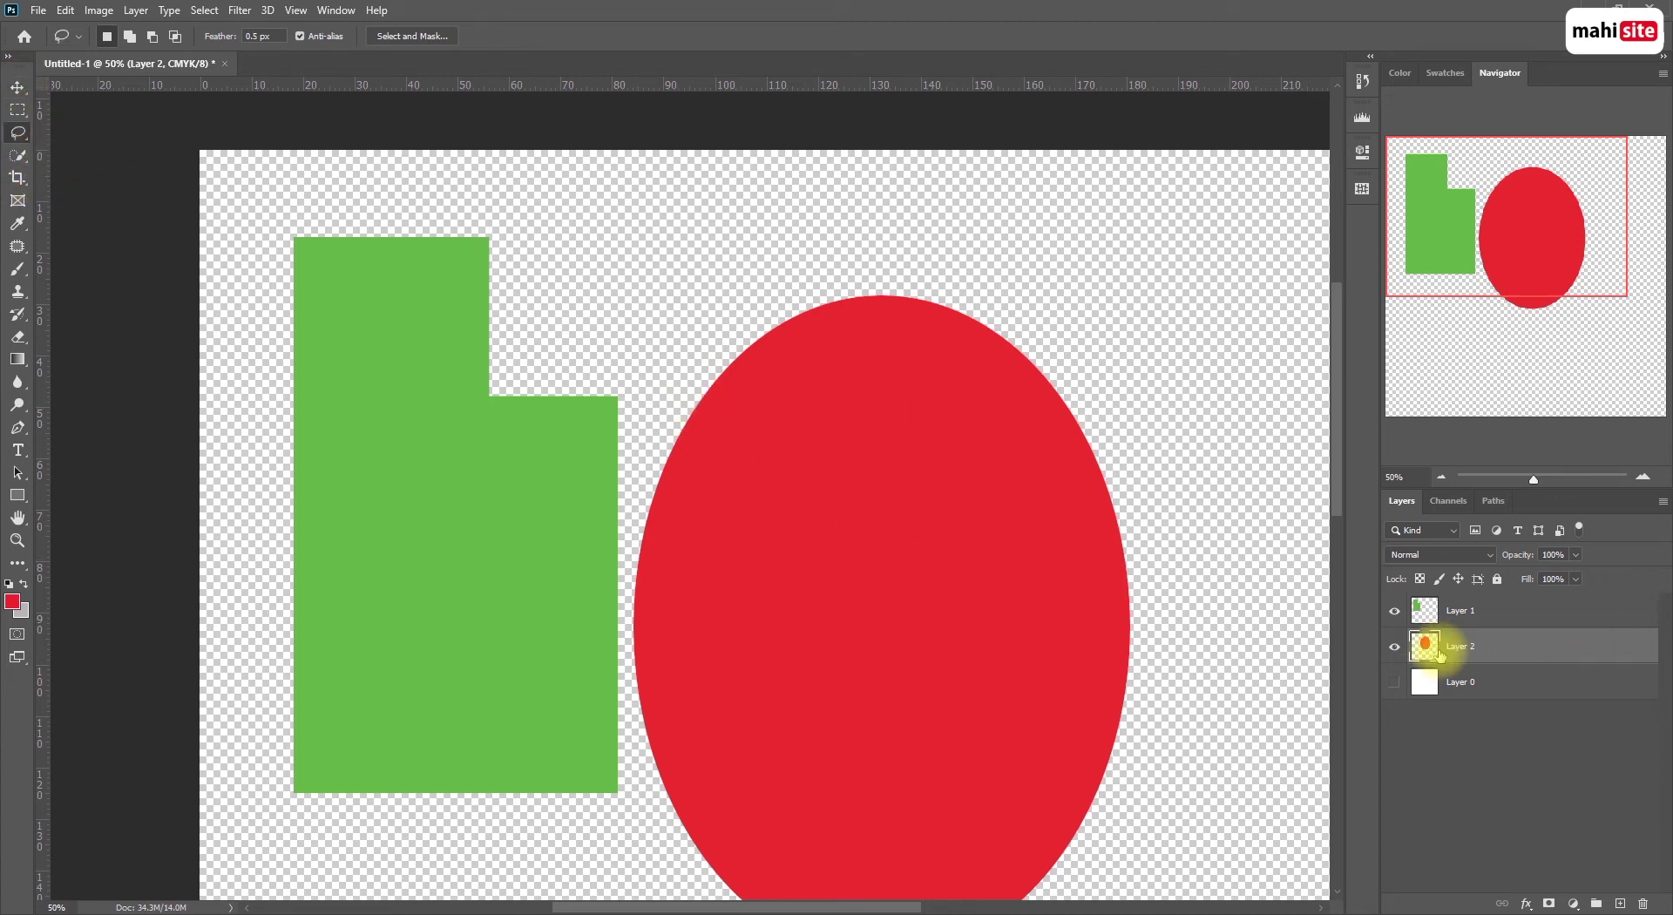
pyautogui.click(1395, 646)
pyautogui.click(1395, 646)
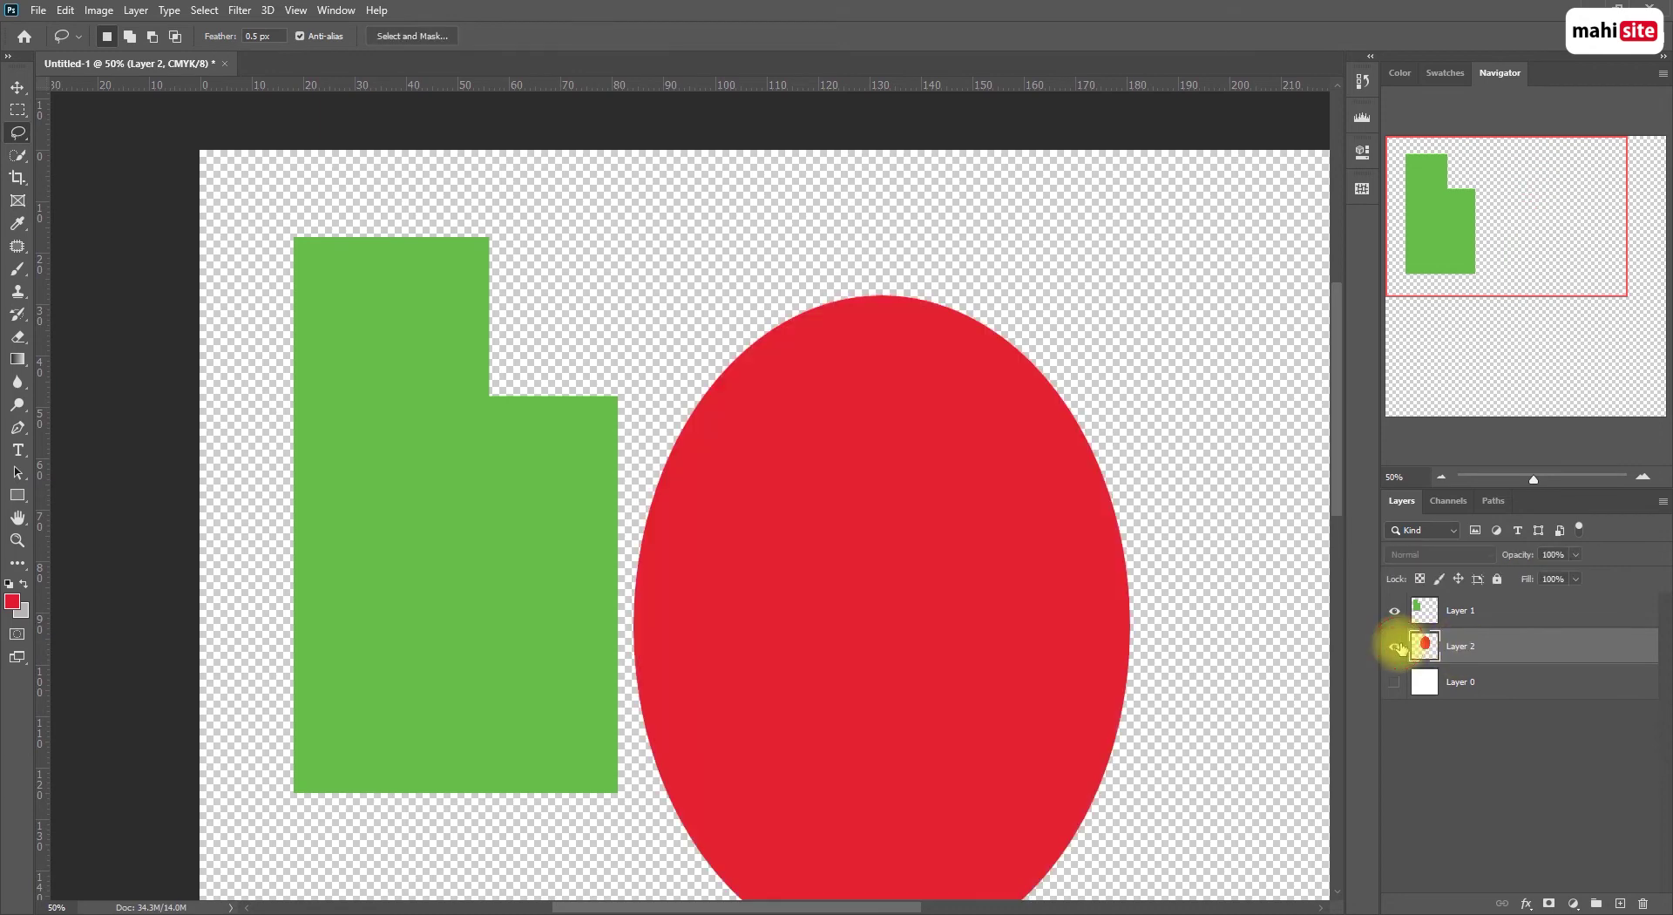
pyautogui.scroll(-2, 915, 517)
pyautogui.scroll(2, 914, 518)
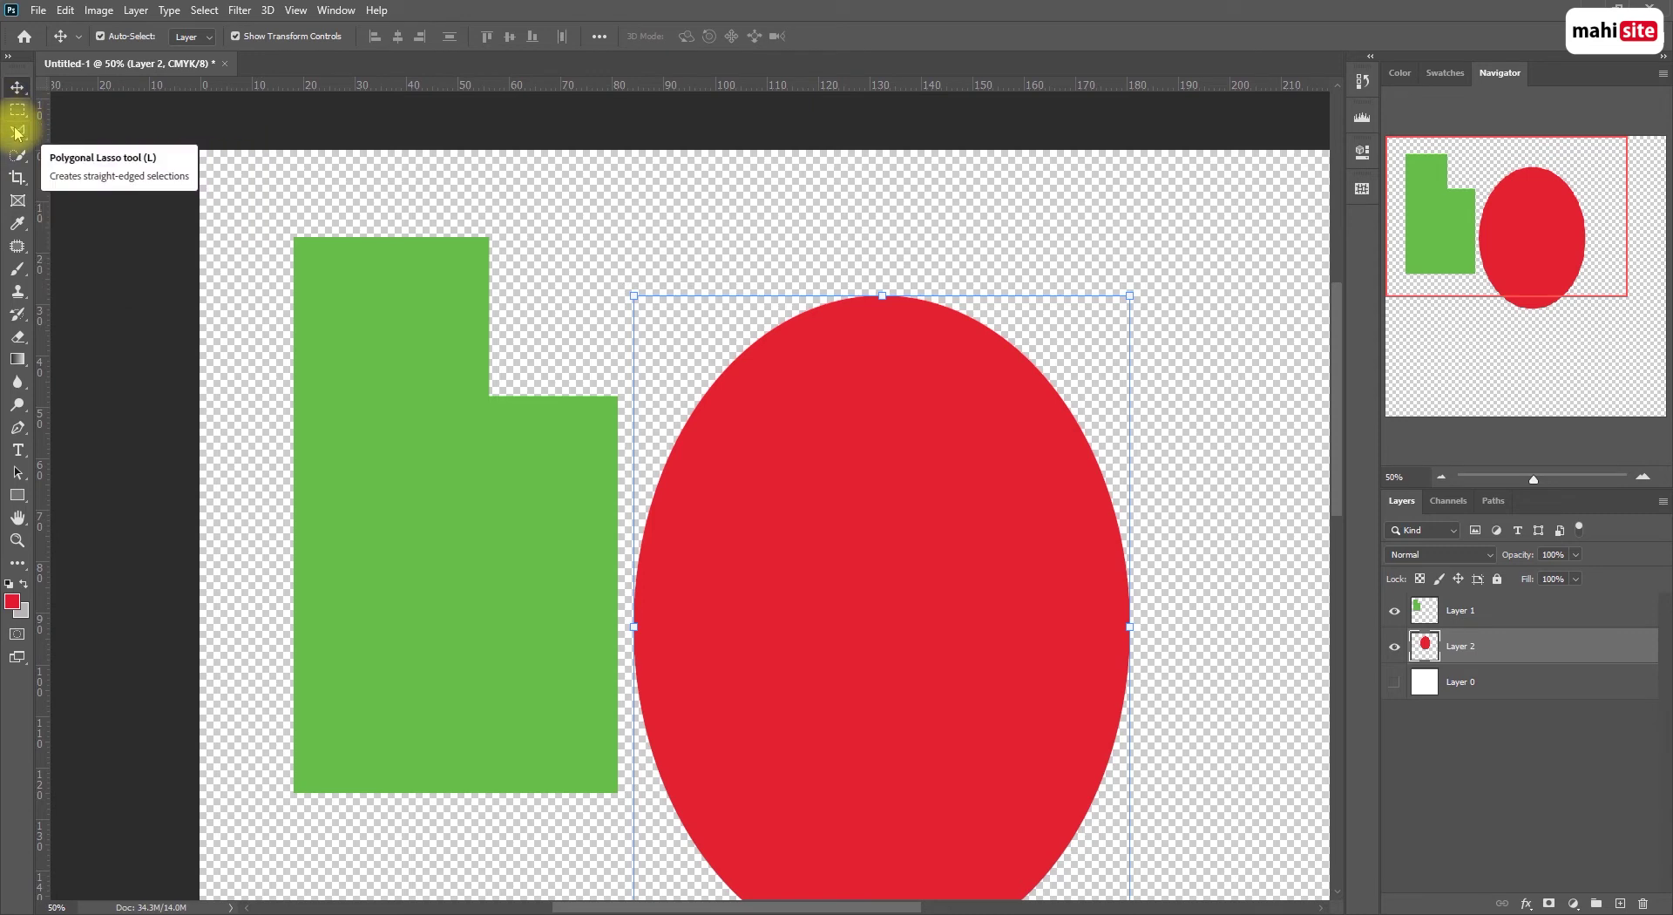
# Cut a curved freehand Lasso area about 72 x 38 mm out of the red ellipse's upper part on Layer 2, and deselect
pyautogui.moveTo(16, 135); pyautogui.dragTo(98, 140)
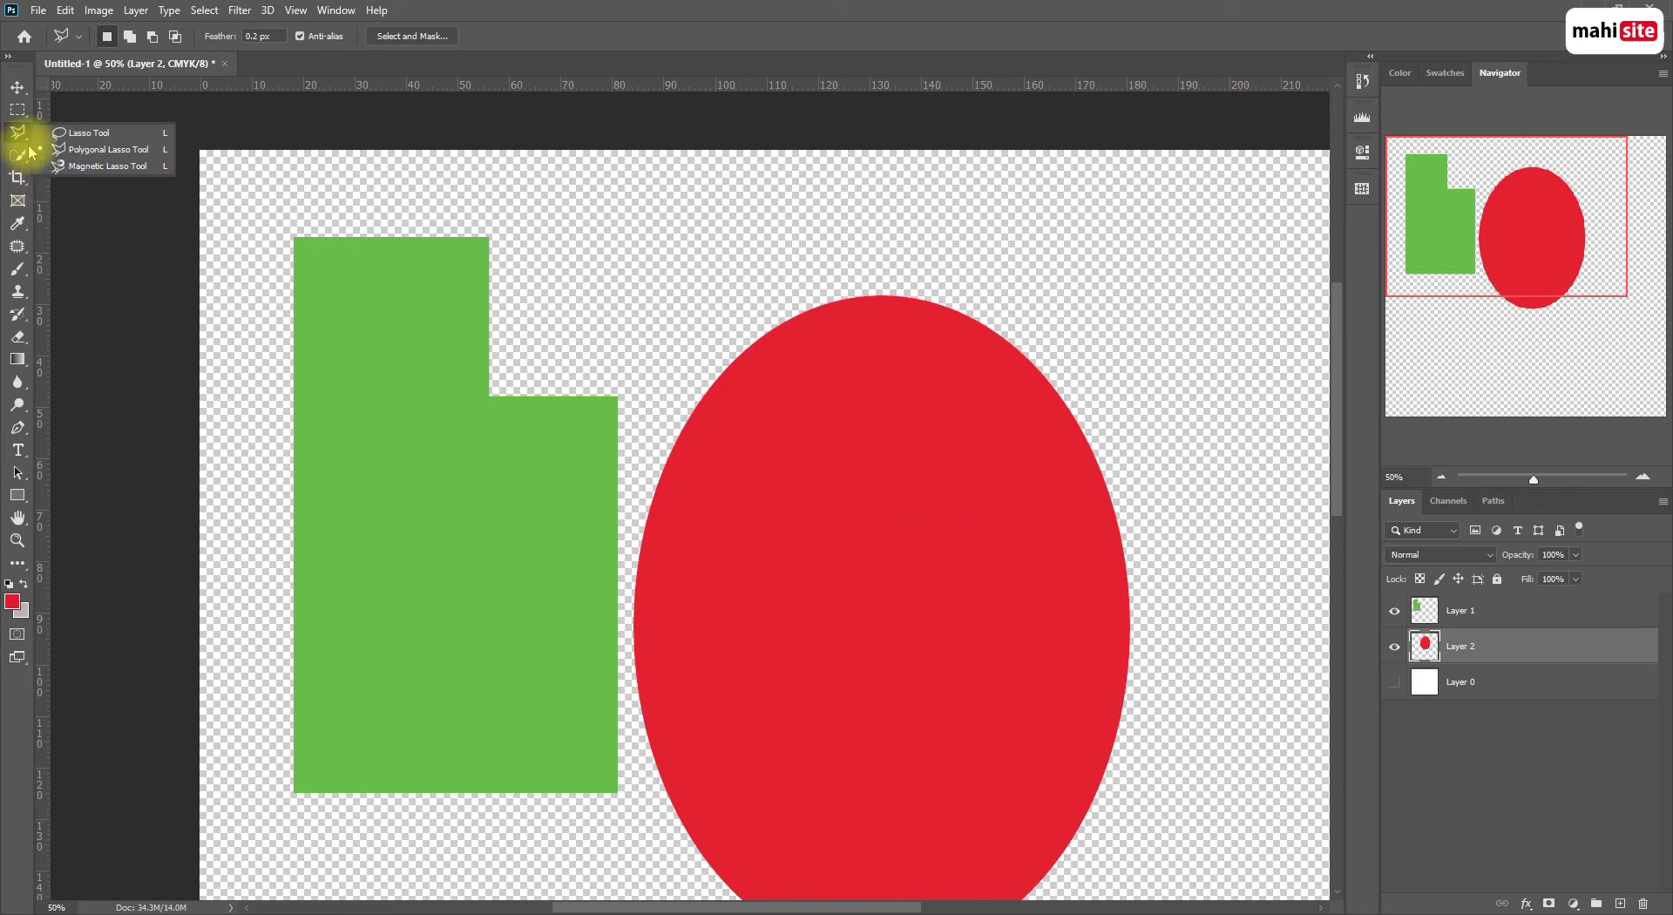
pyautogui.click(85, 133)
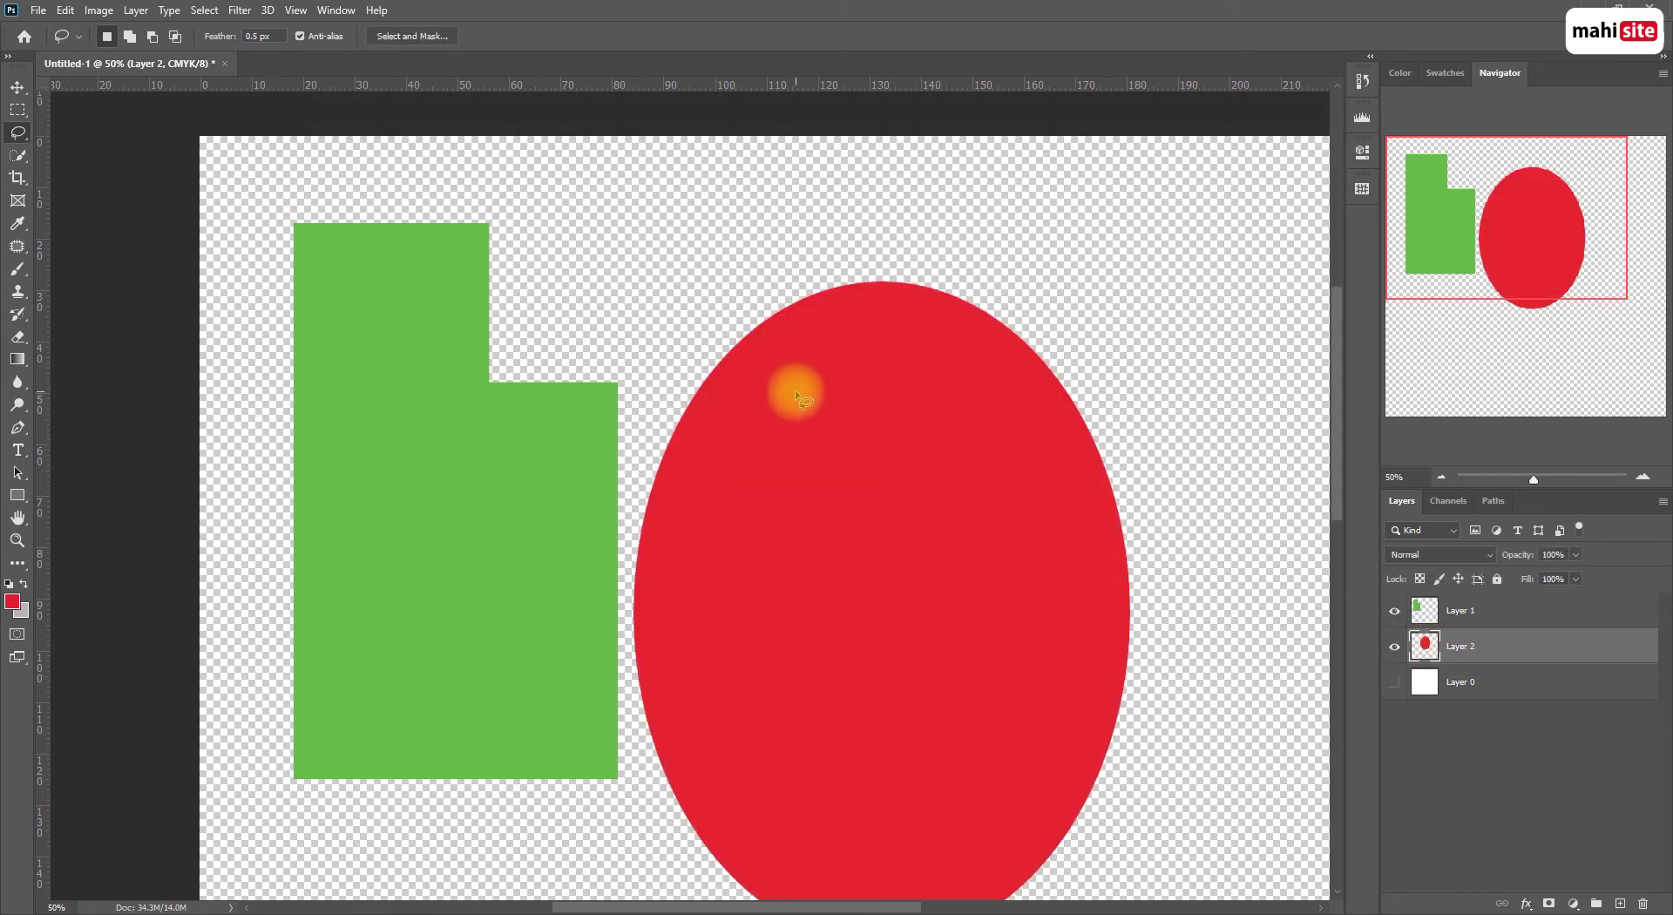
pyautogui.moveTo(808, 252); pyautogui.dragTo(770, 258)
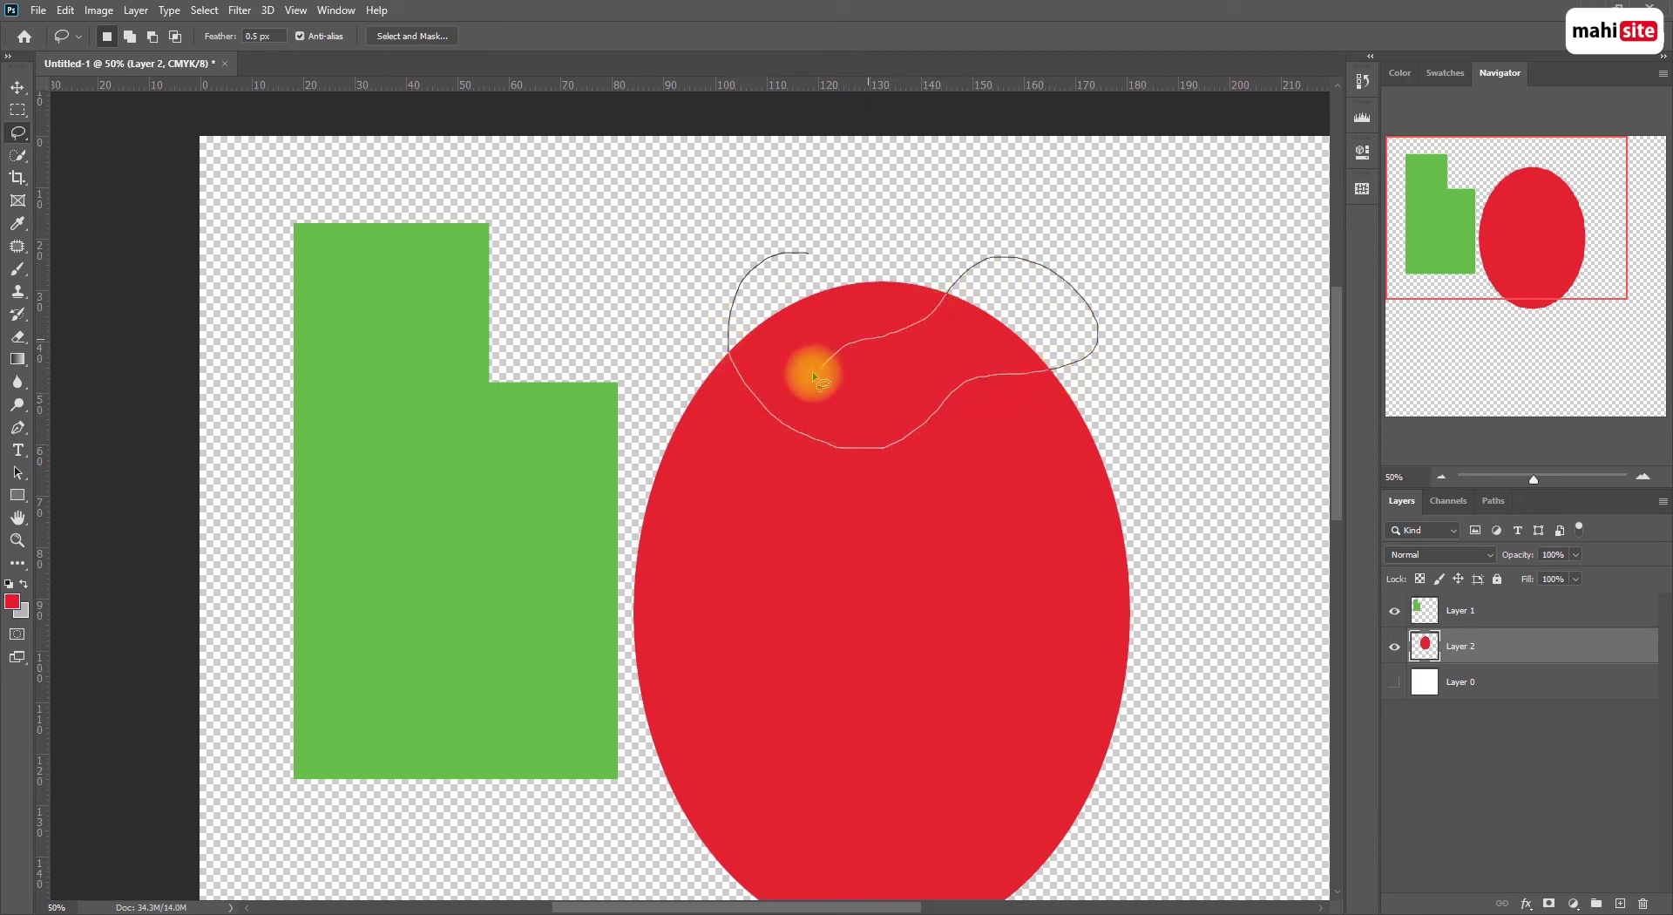
pyautogui.moveTo(757, 315); pyautogui.dragTo(812, 274)
pyautogui.moveTo(807, 255); pyautogui.dragTo(808, 252)
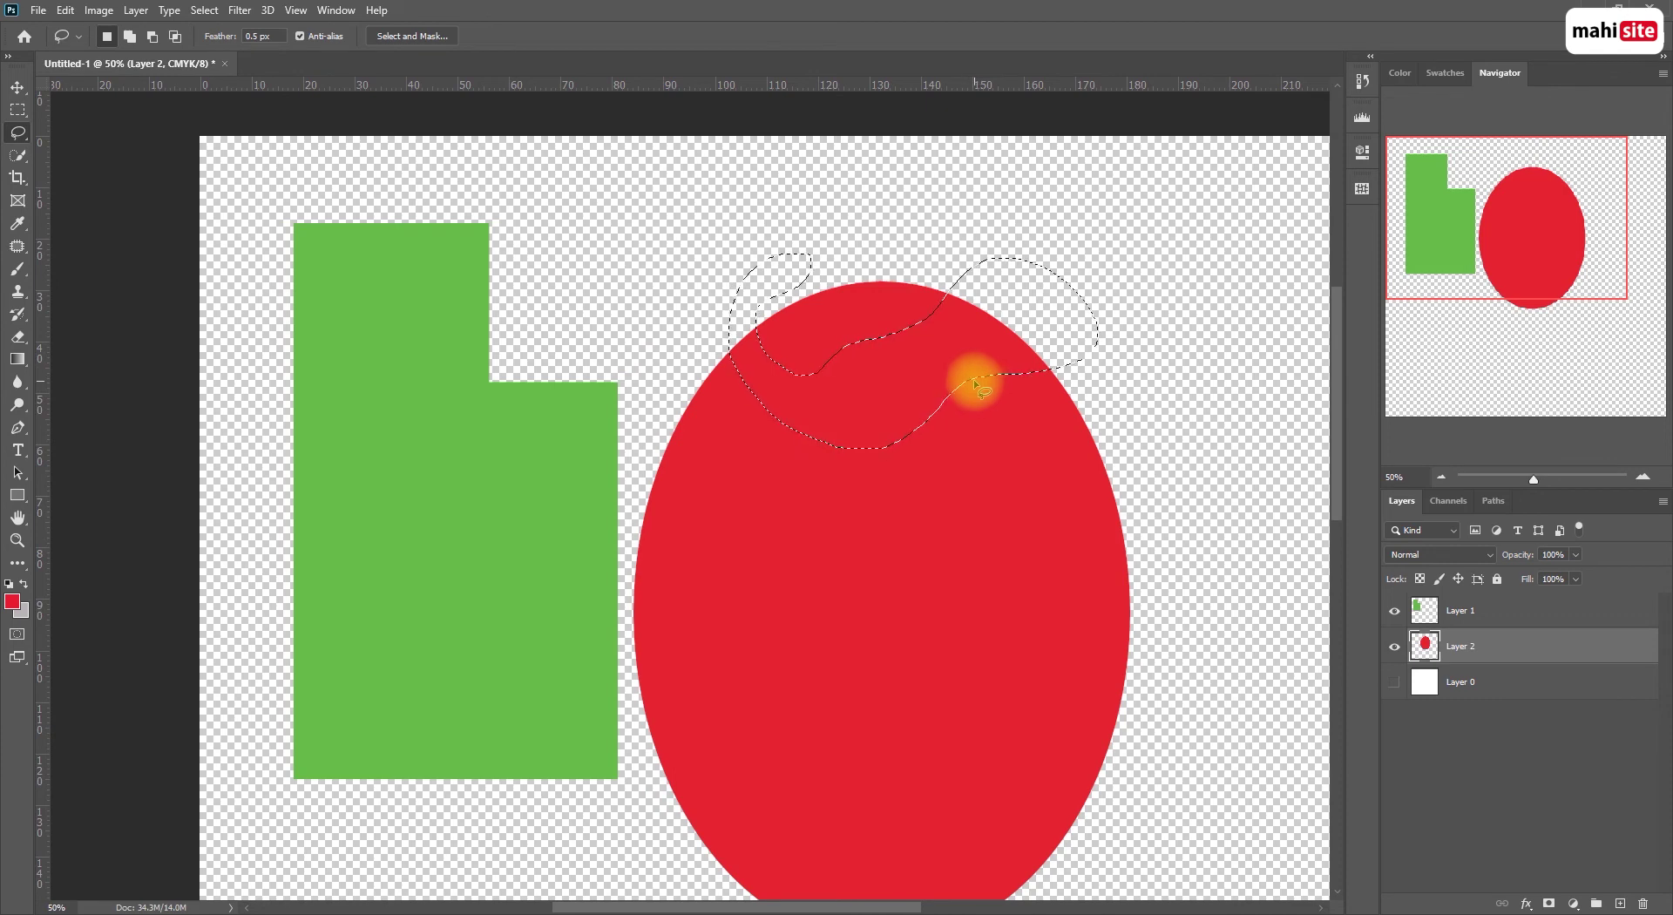
pyautogui.press('Delete')
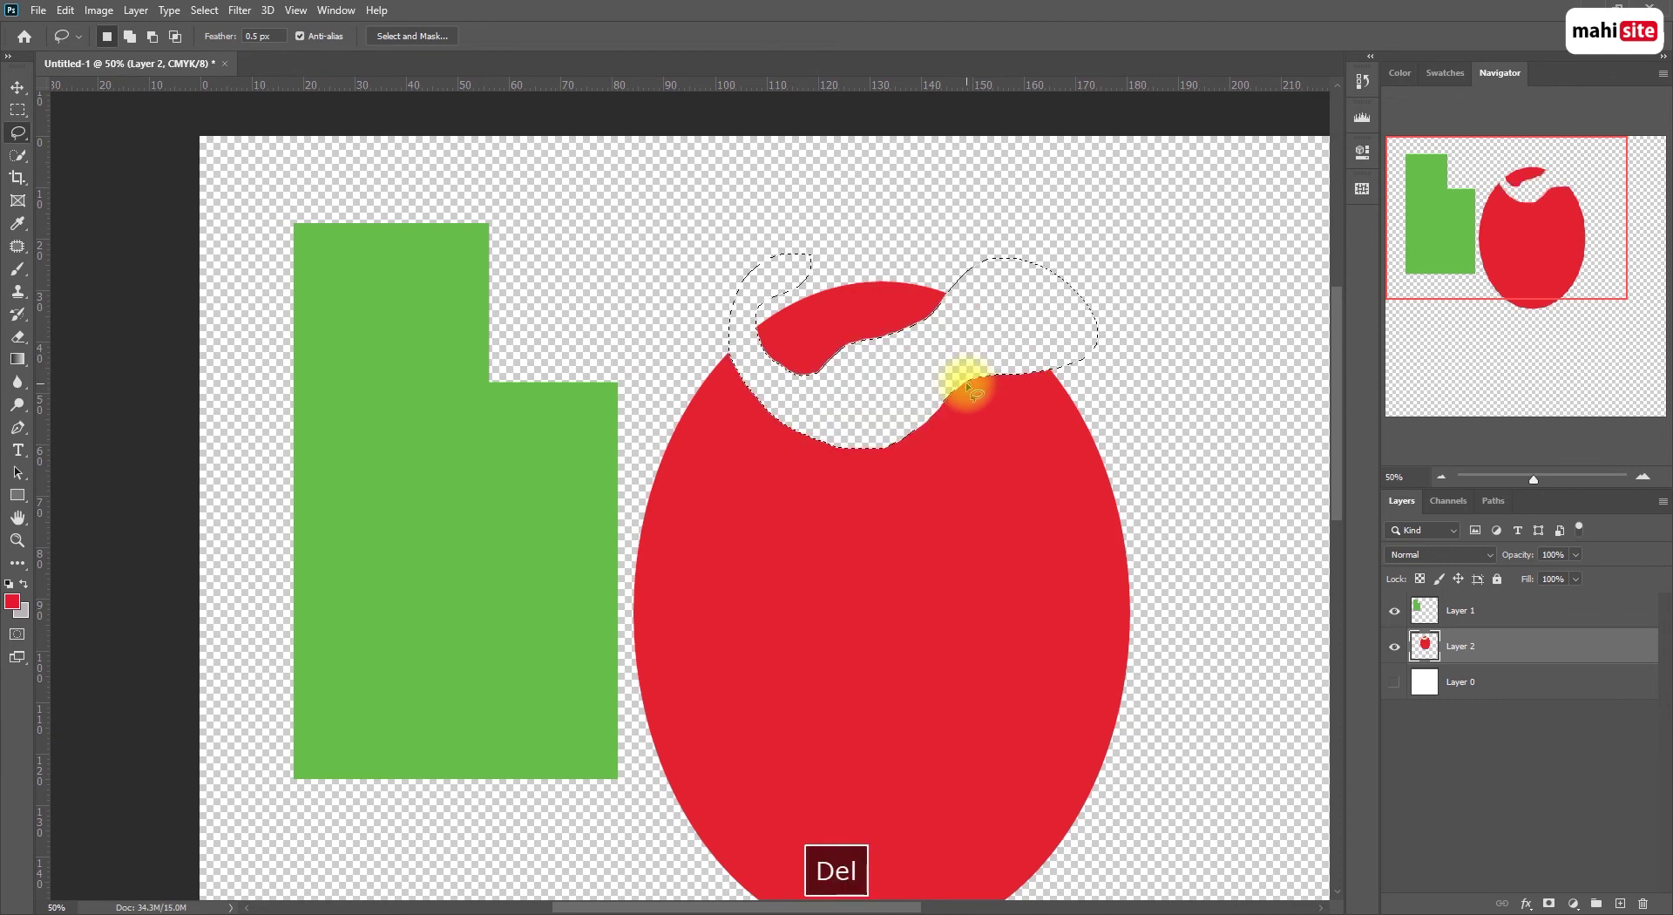
pyautogui.scroll(1, 923, 409)
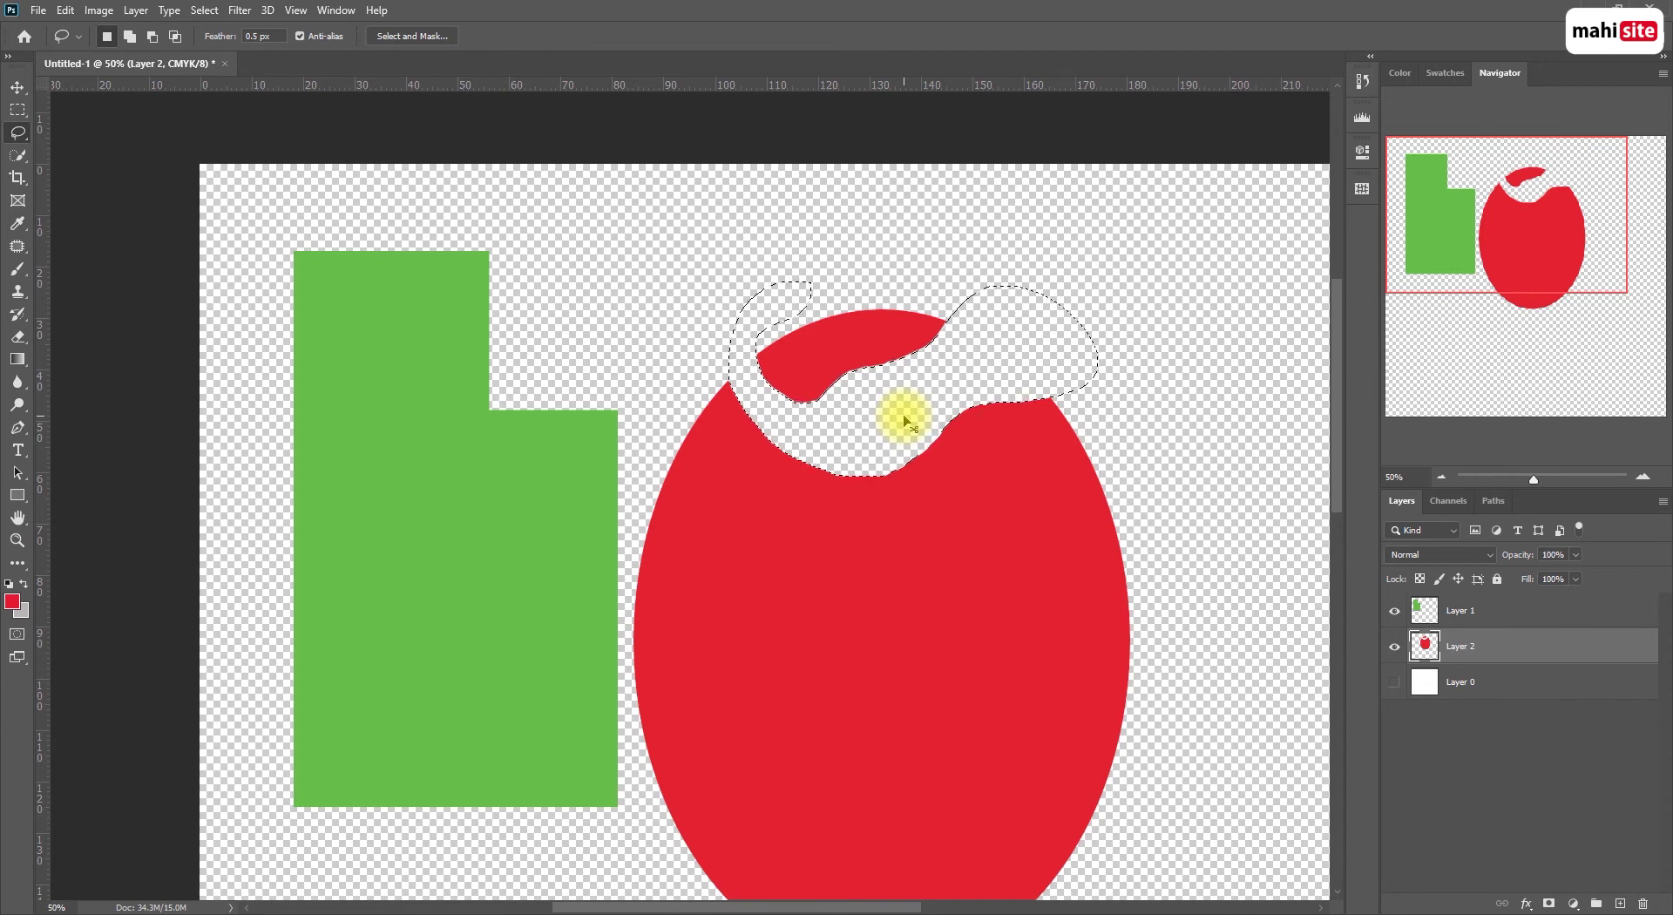
pyautogui.hotkey('ctrl', 'd')
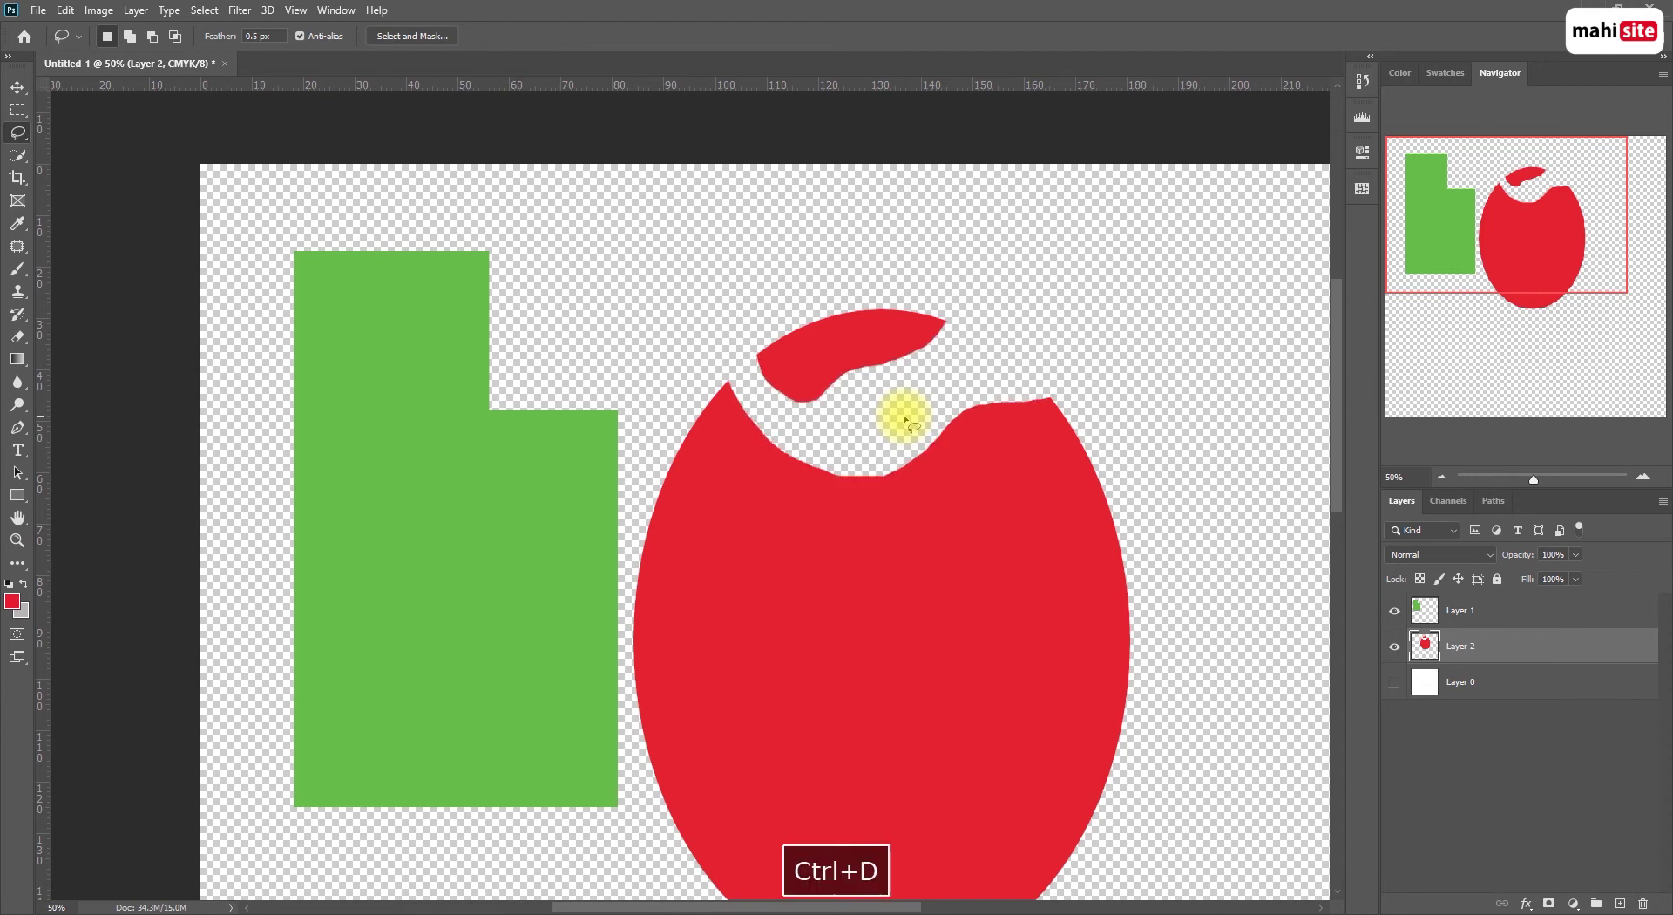
# Move the green shape slightly up, and place the cut red ellipse up and right with a small gap between them
pyautogui.click(18, 88)
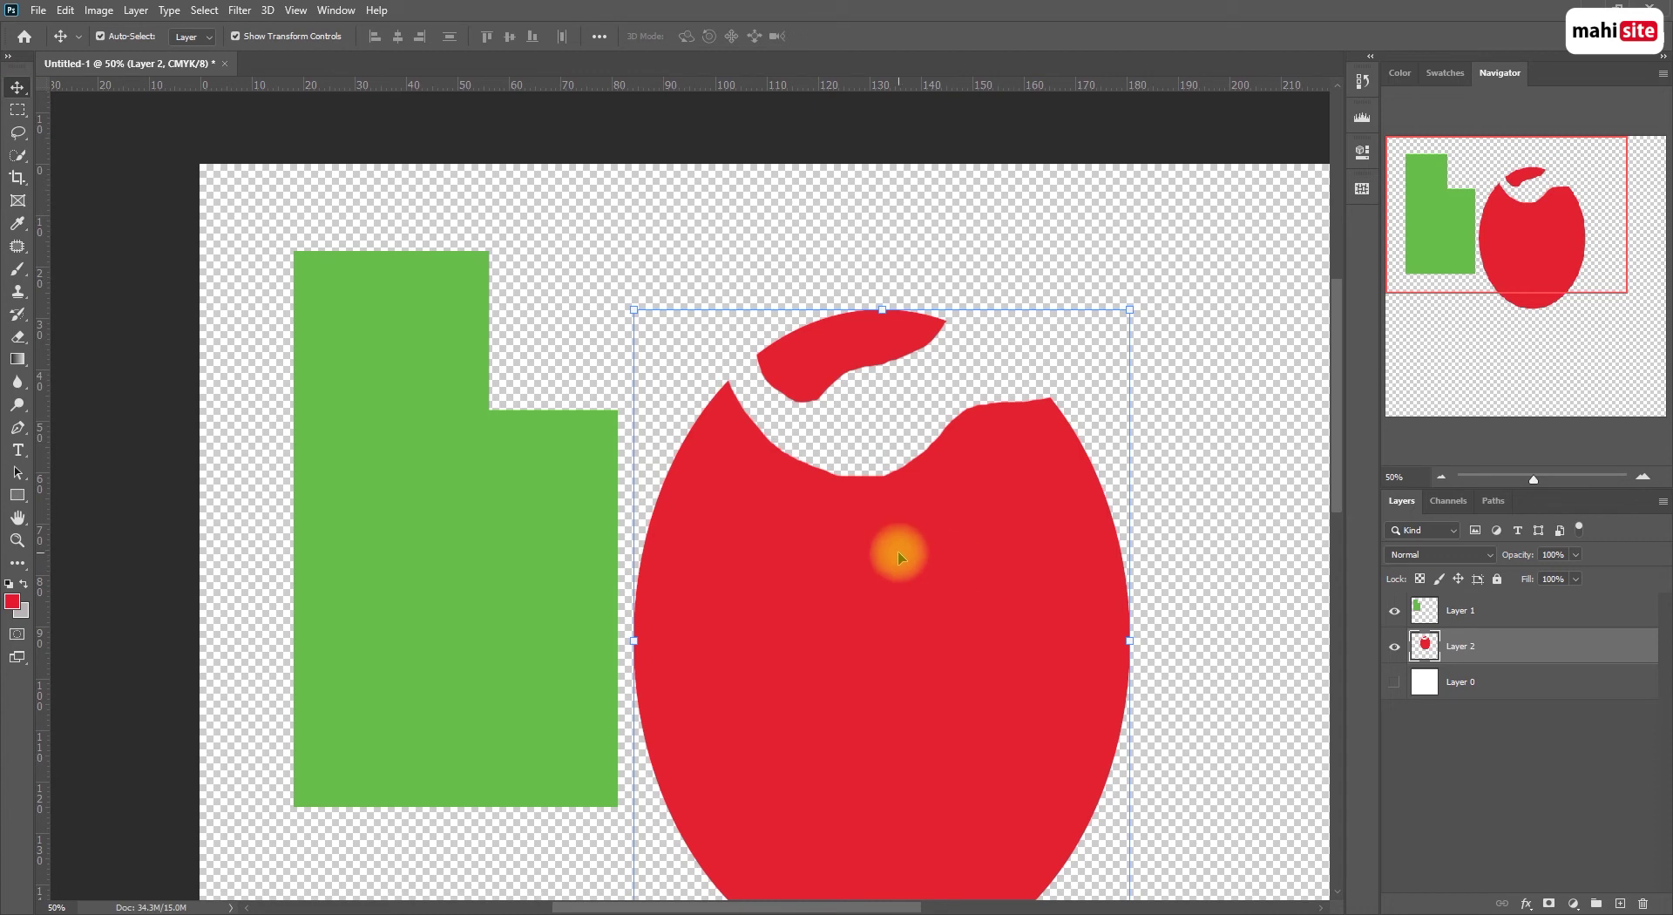
pyautogui.moveTo(932, 558); pyautogui.dragTo(613, 541)
pyautogui.moveTo(448, 488)
pyautogui.mouseDown()
pyautogui.moveTo(1035, 526)
pyautogui.moveTo(442, 474)
pyautogui.mouseUp()
pyautogui.moveTo(797, 639); pyautogui.dragTo(860, 593)
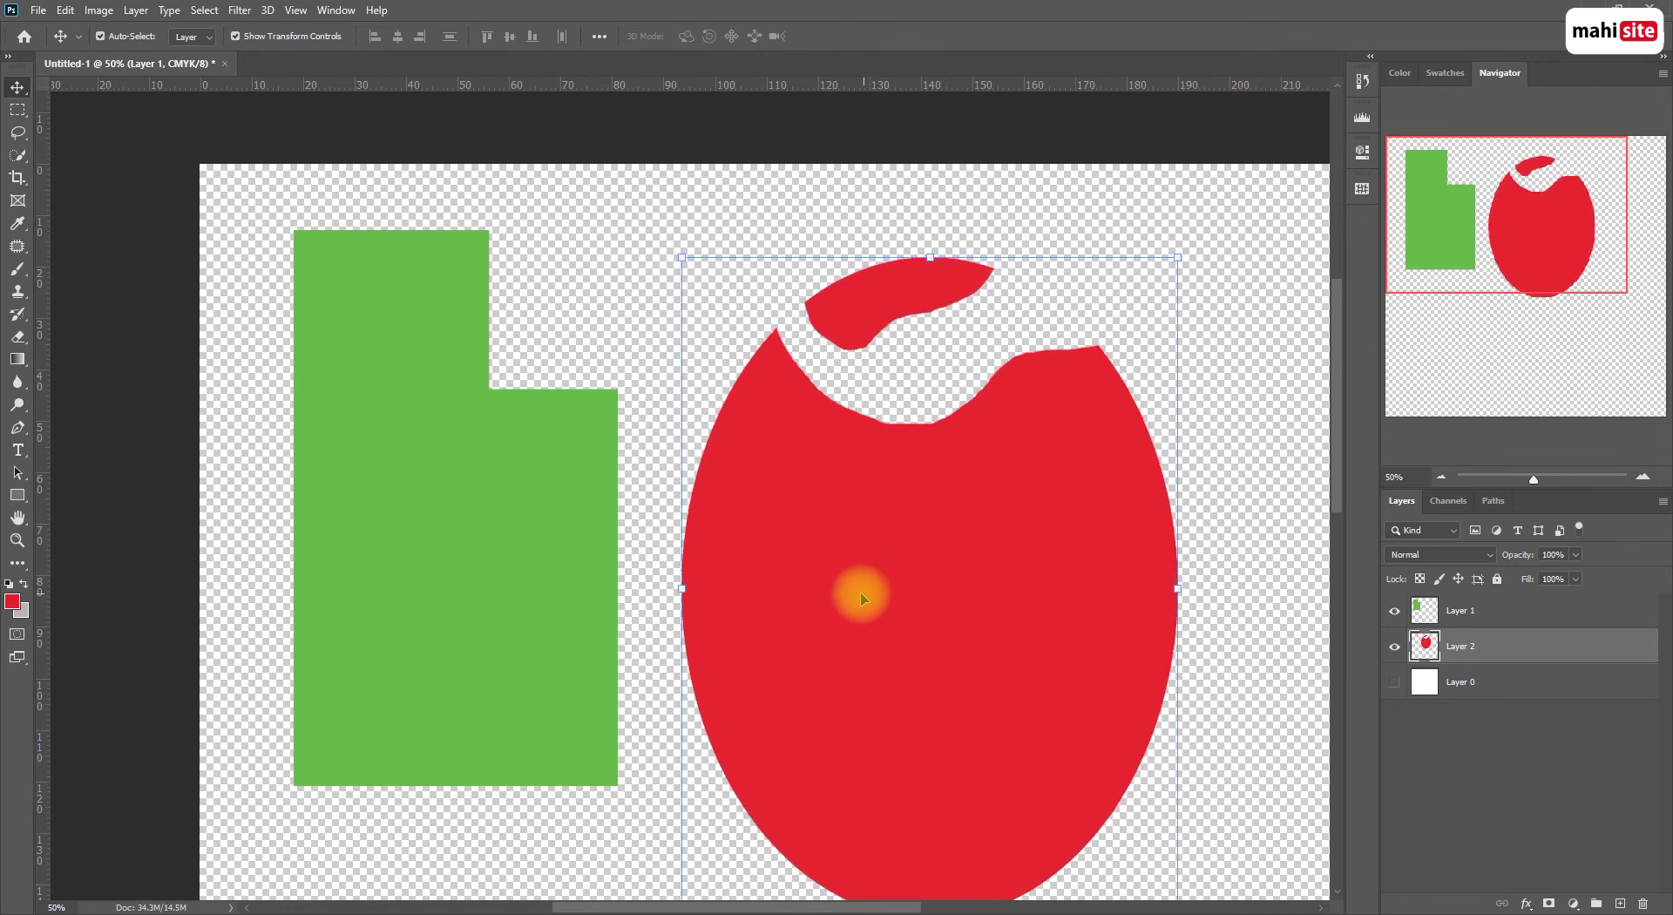
# Try cutting a jagged area about 78 x 39 mm into the red ellipse's upper-left side using a Polygonal Lasso selection
pyautogui.click(17, 132)
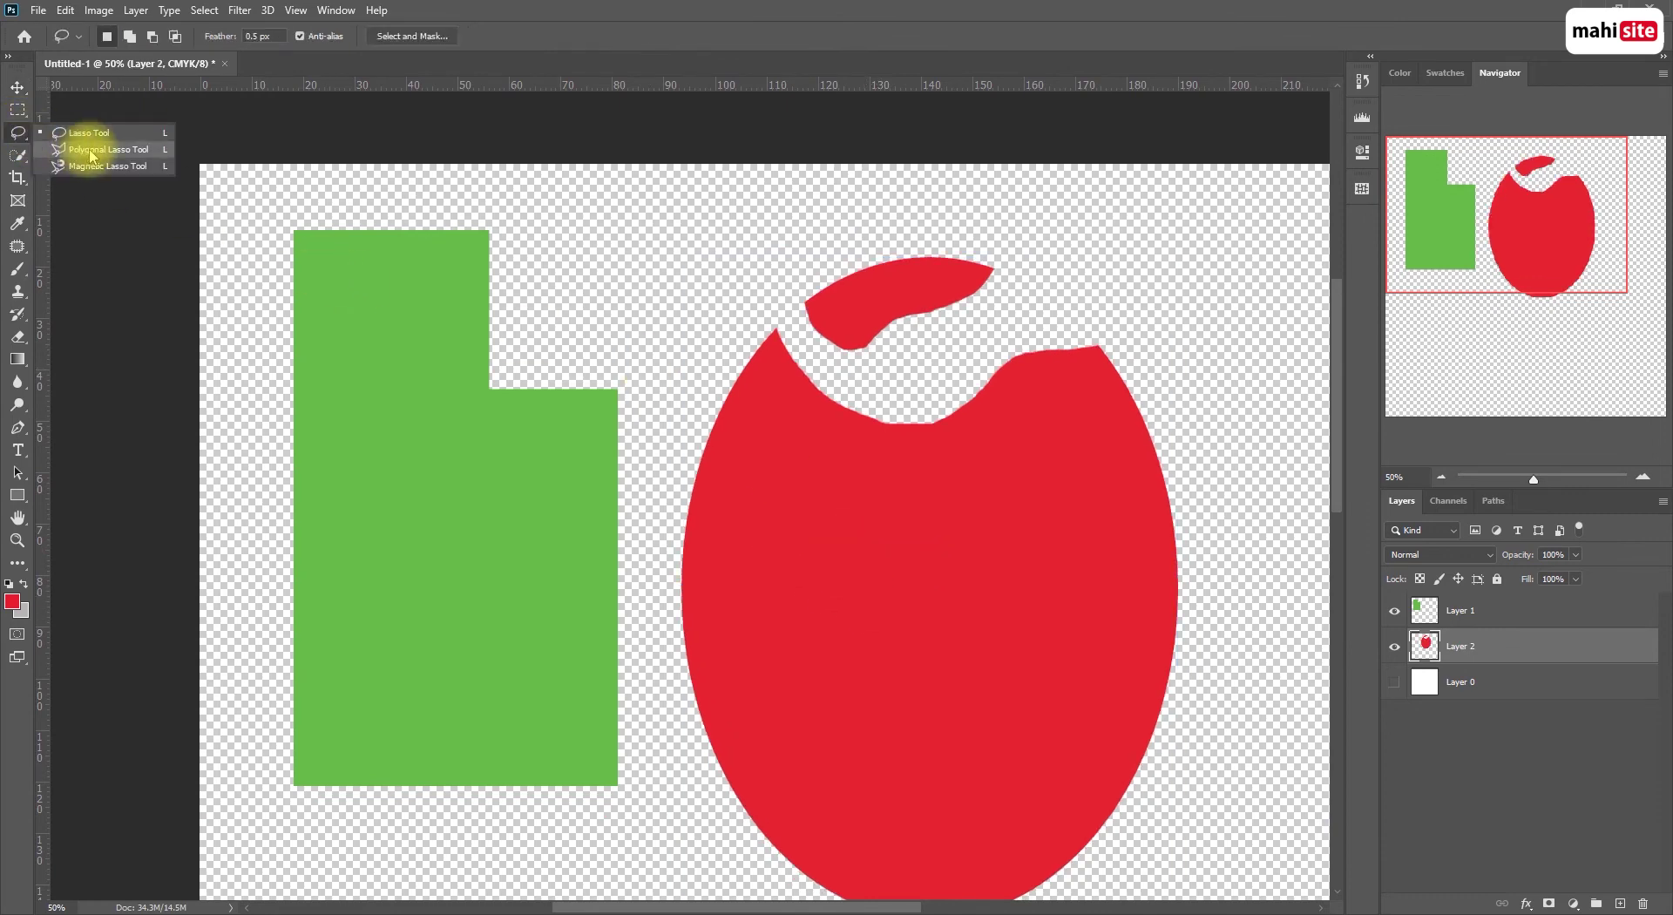
pyautogui.click(91, 150)
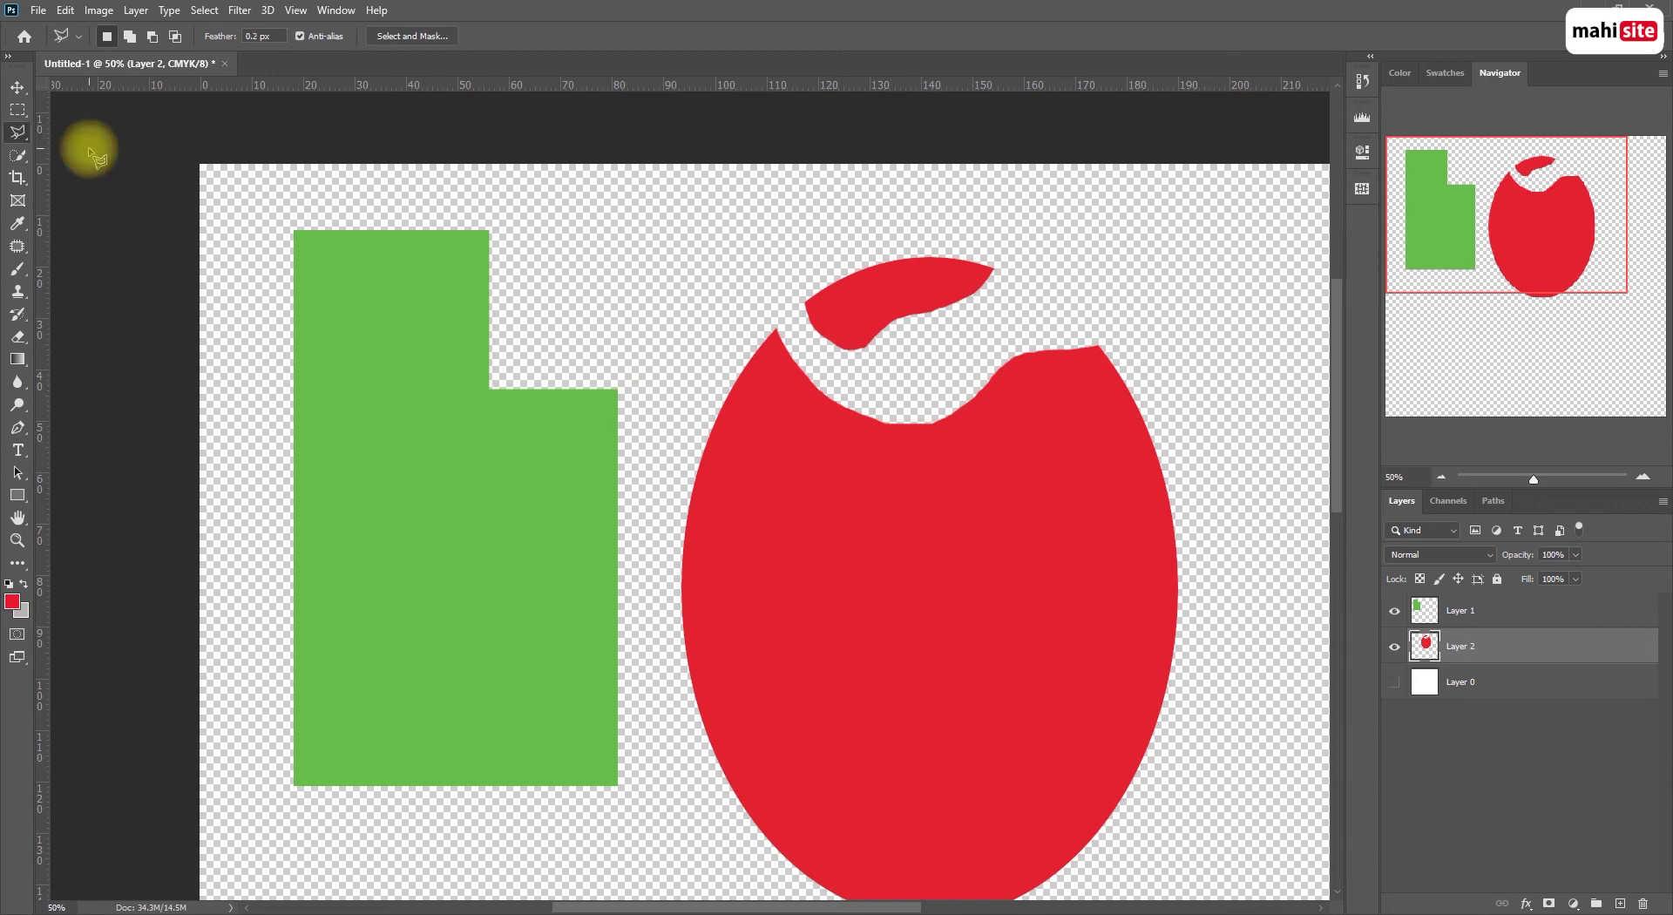
pyautogui.scroll(1, 713, 497)
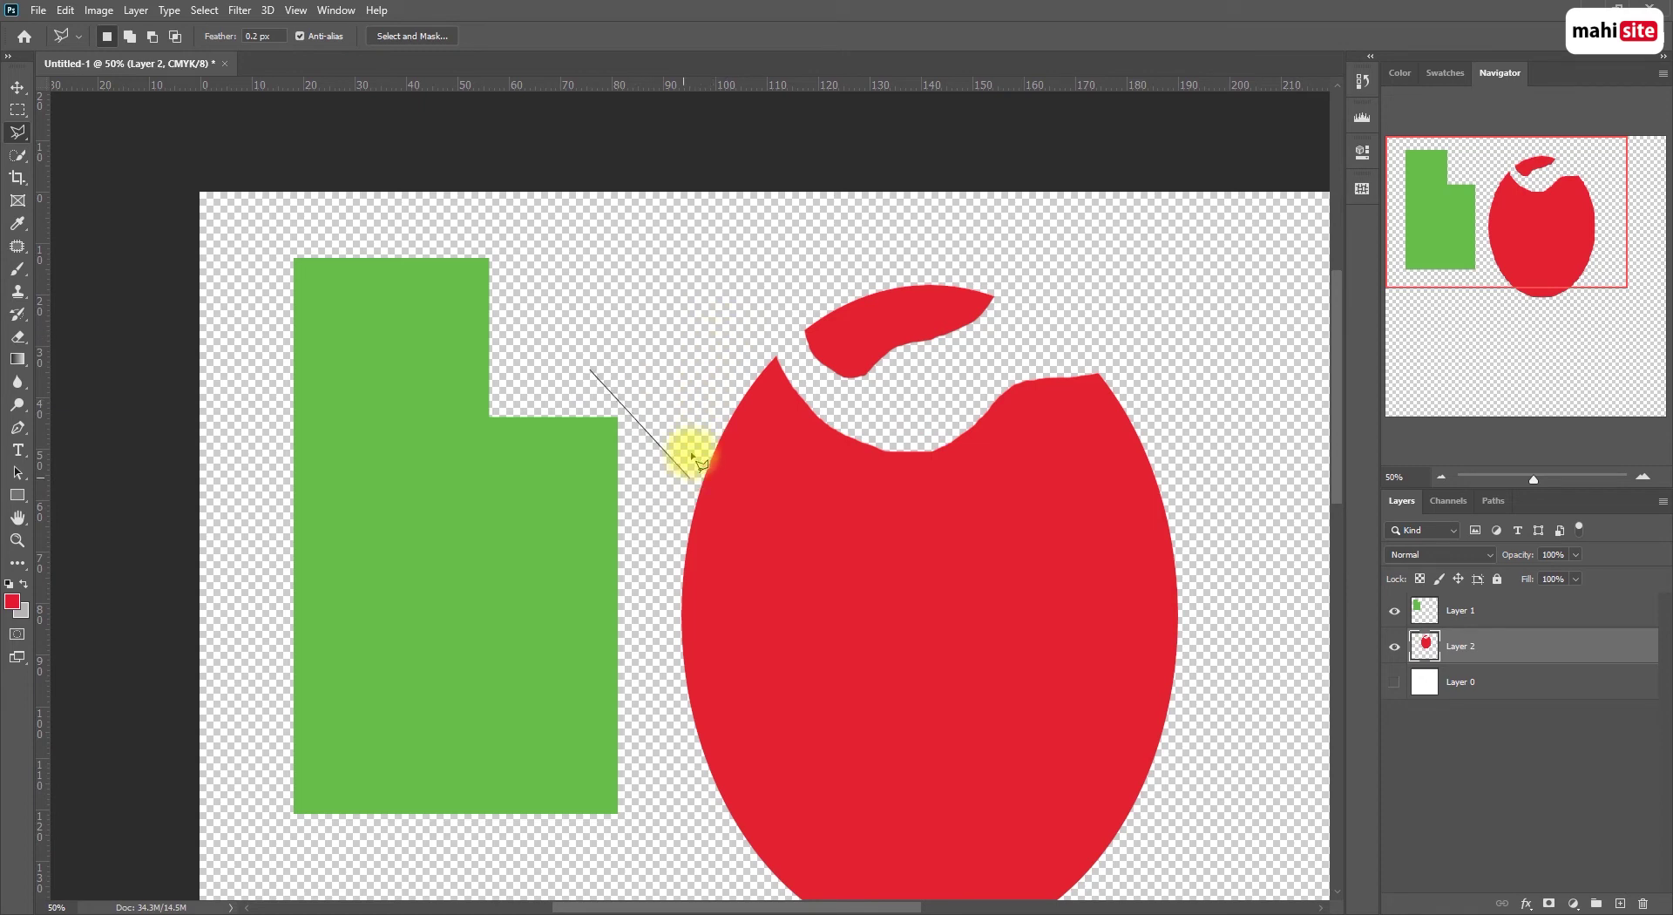
pyautogui.click(713, 392)
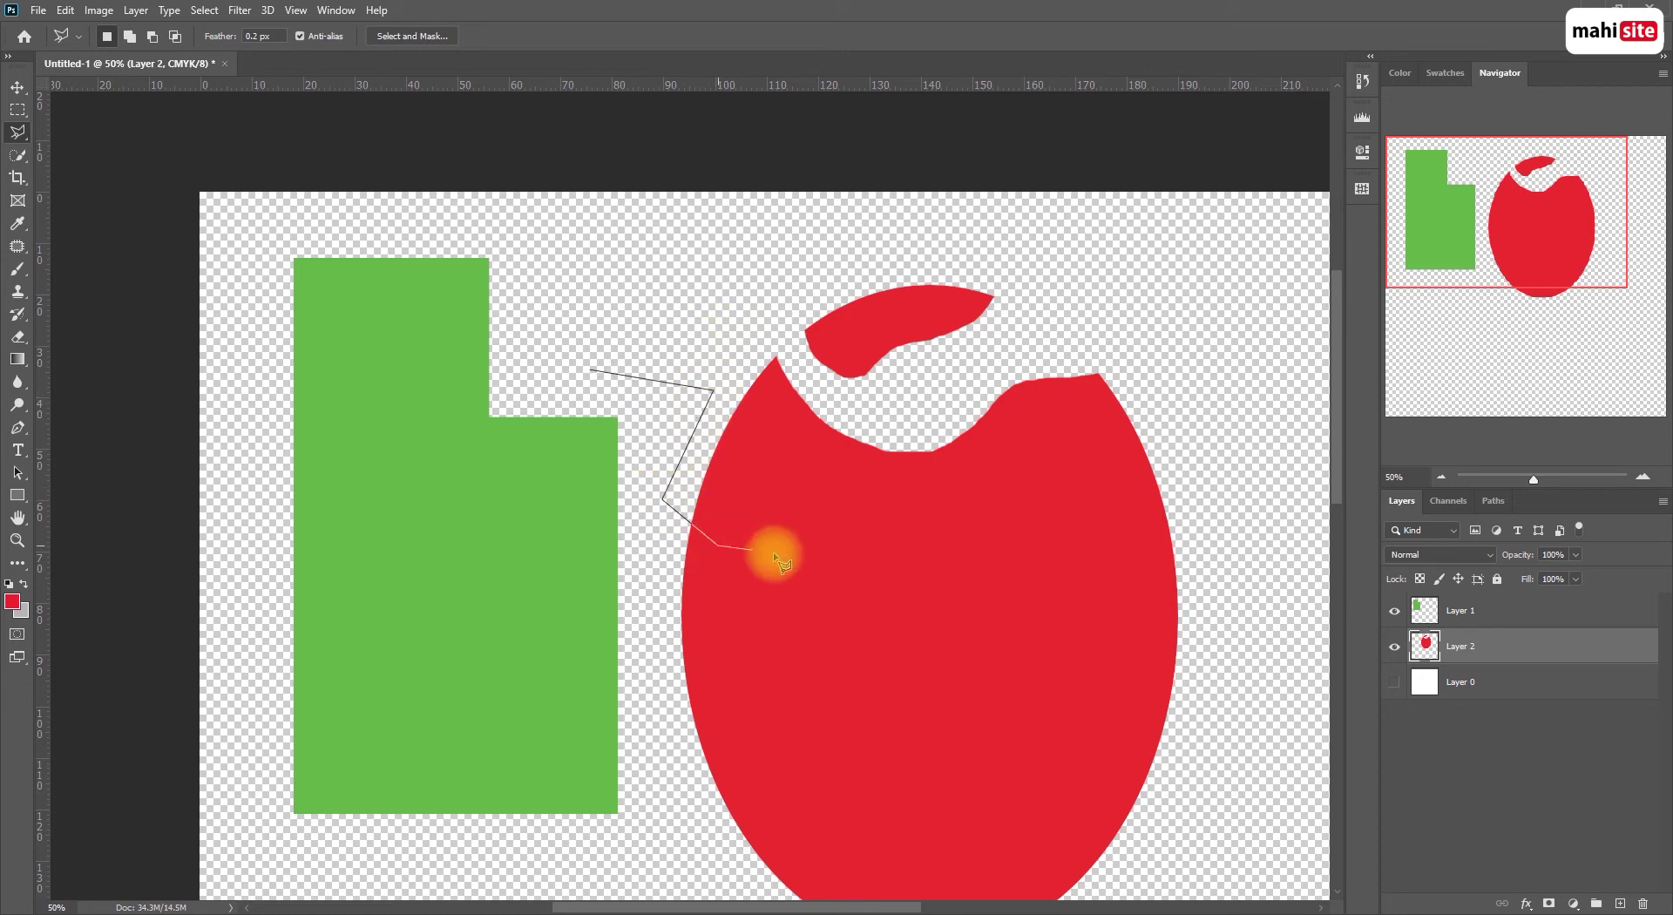
pyautogui.click(782, 492)
pyautogui.click(931, 555)
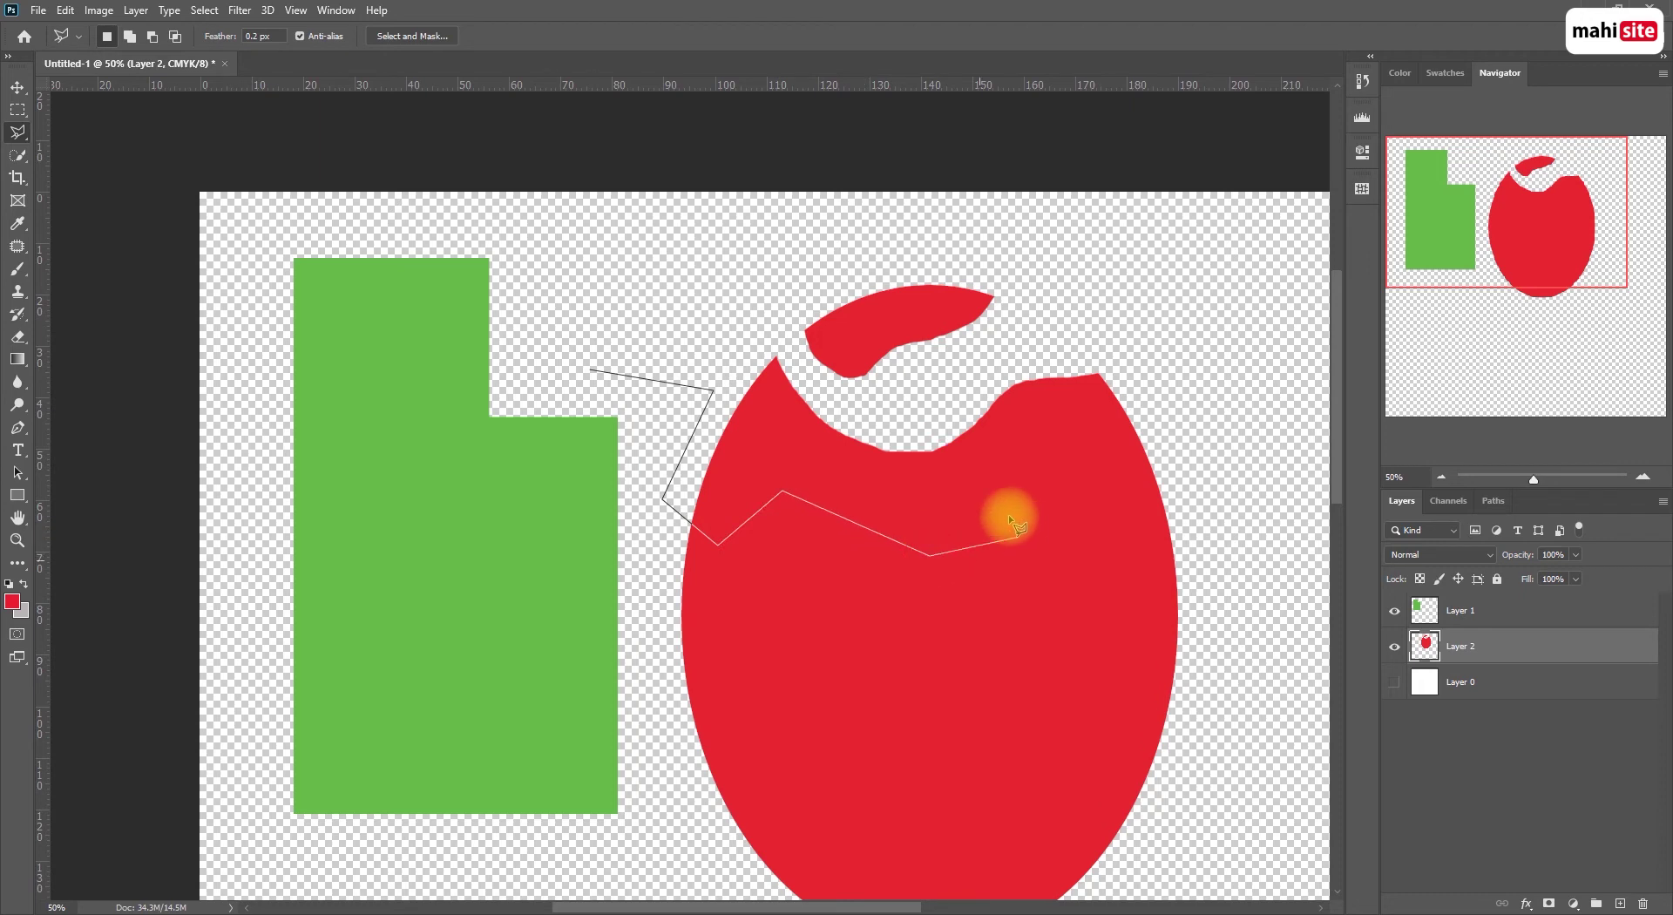
pyautogui.click(991, 486)
pyautogui.click(843, 465)
pyautogui.click(722, 491)
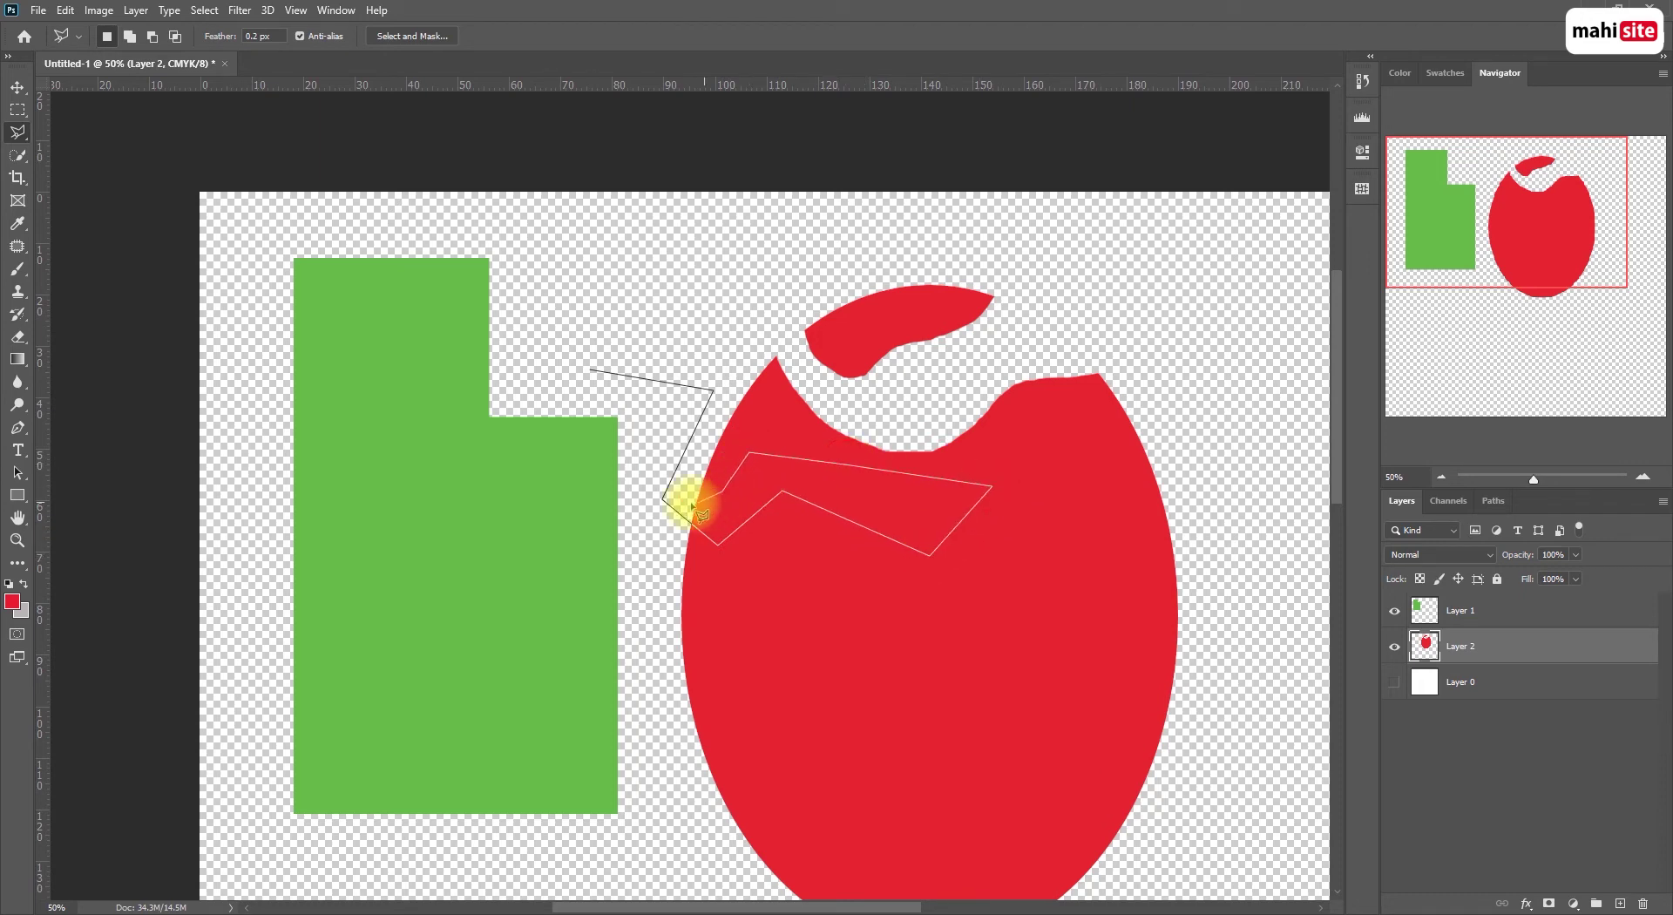
pyautogui.click(695, 469)
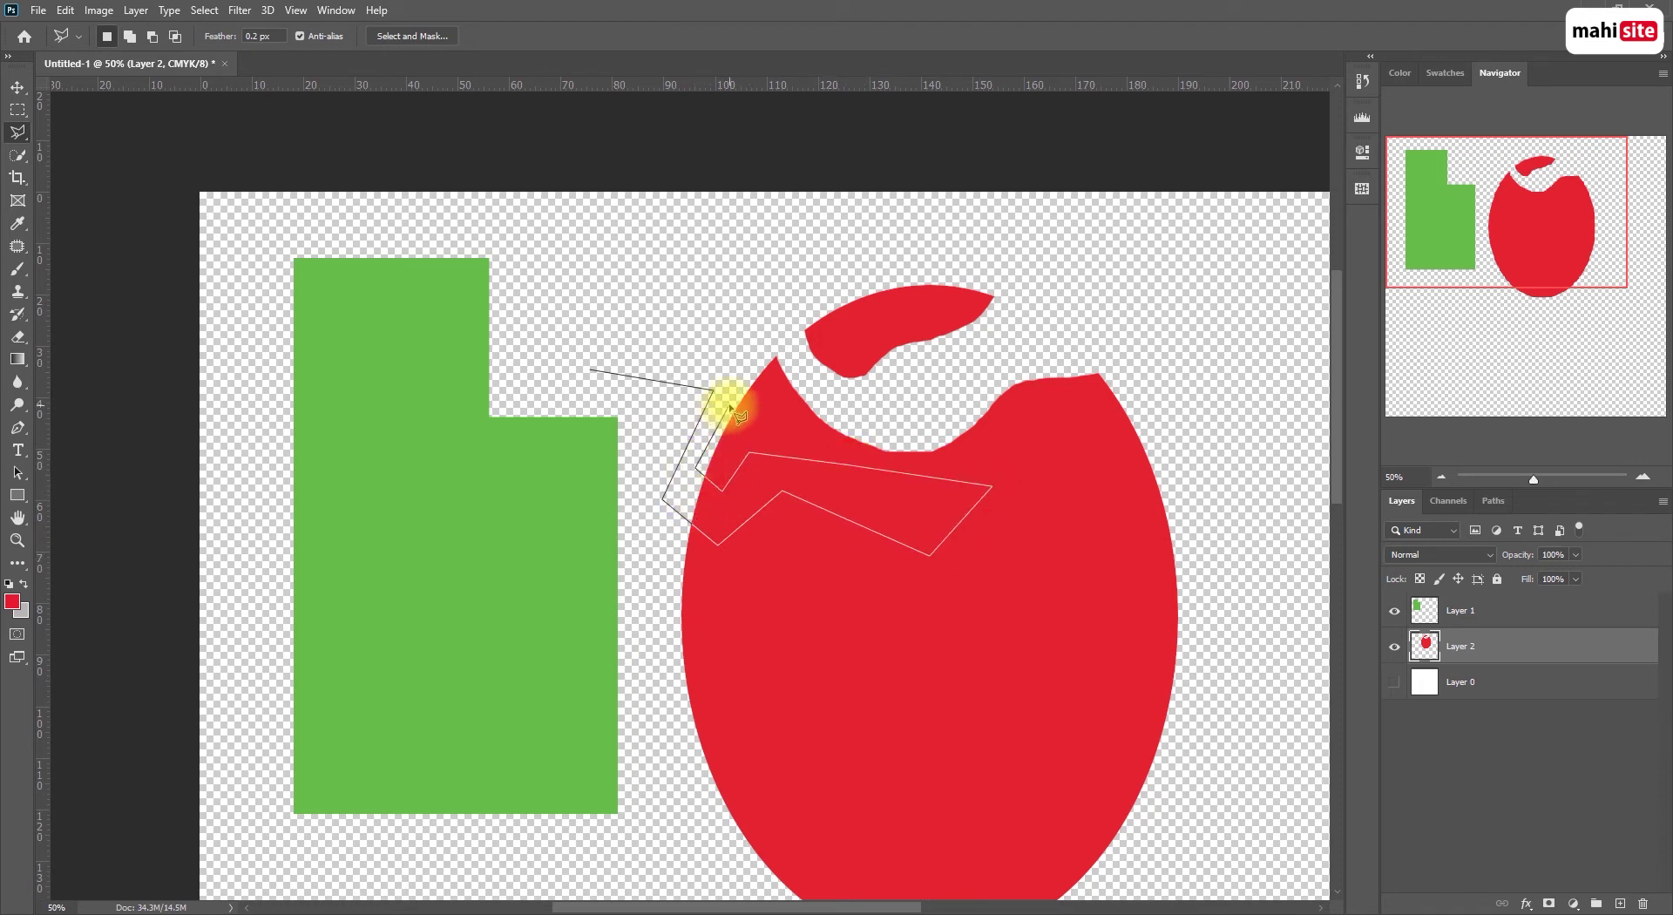
pyautogui.click(751, 354)
pyautogui.click(593, 373)
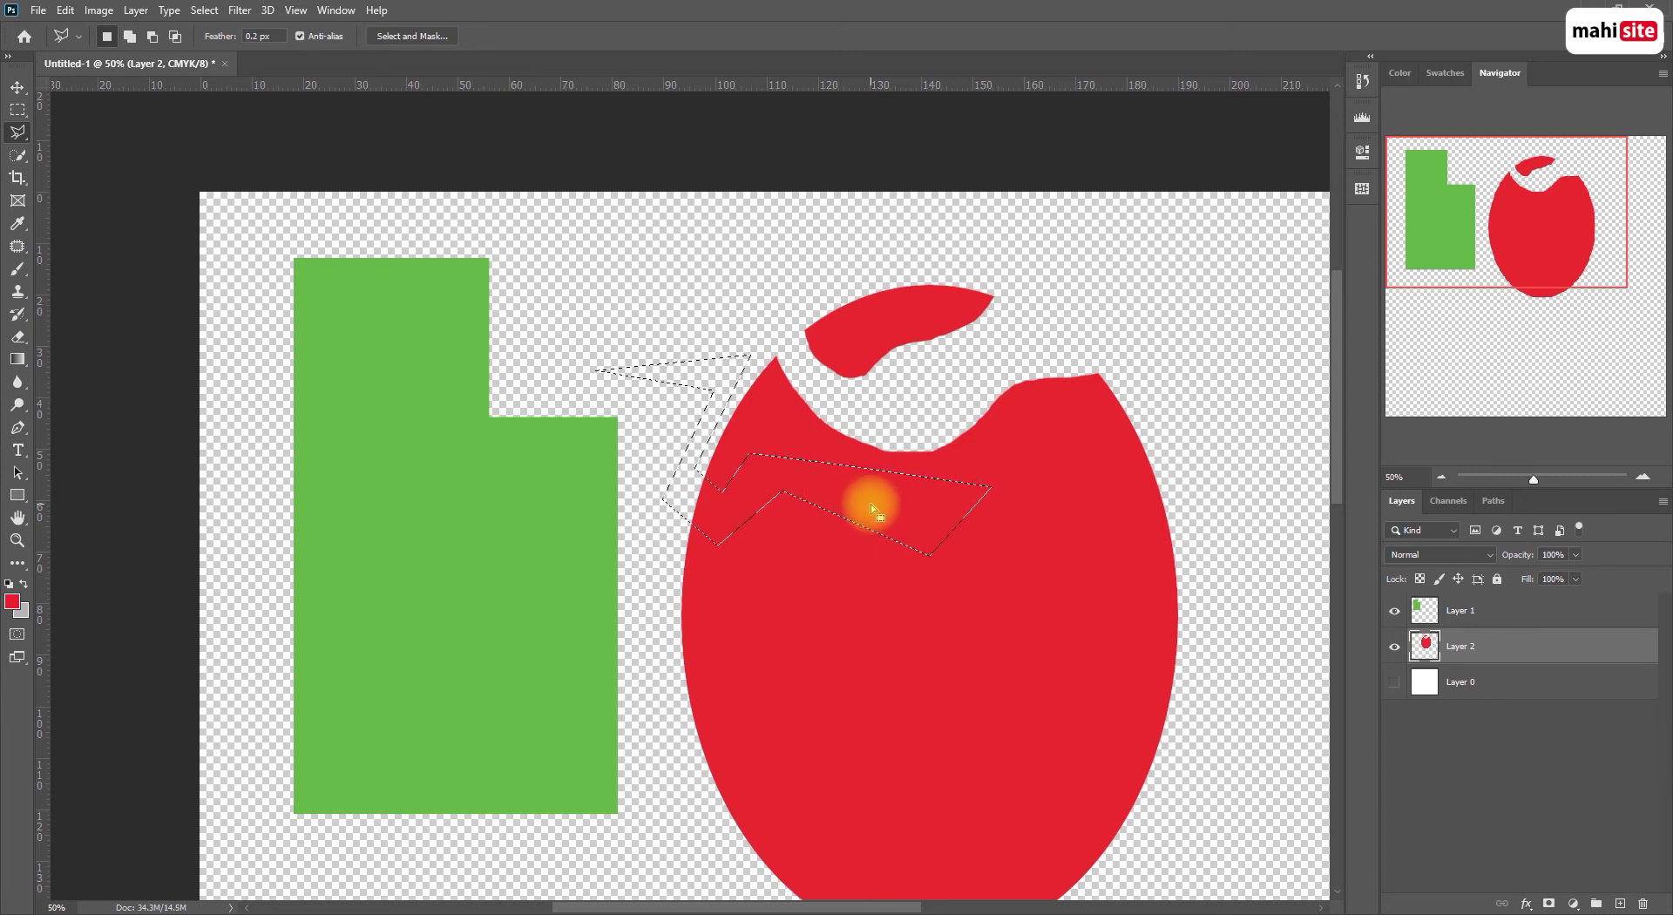
pyautogui.press('Delete')
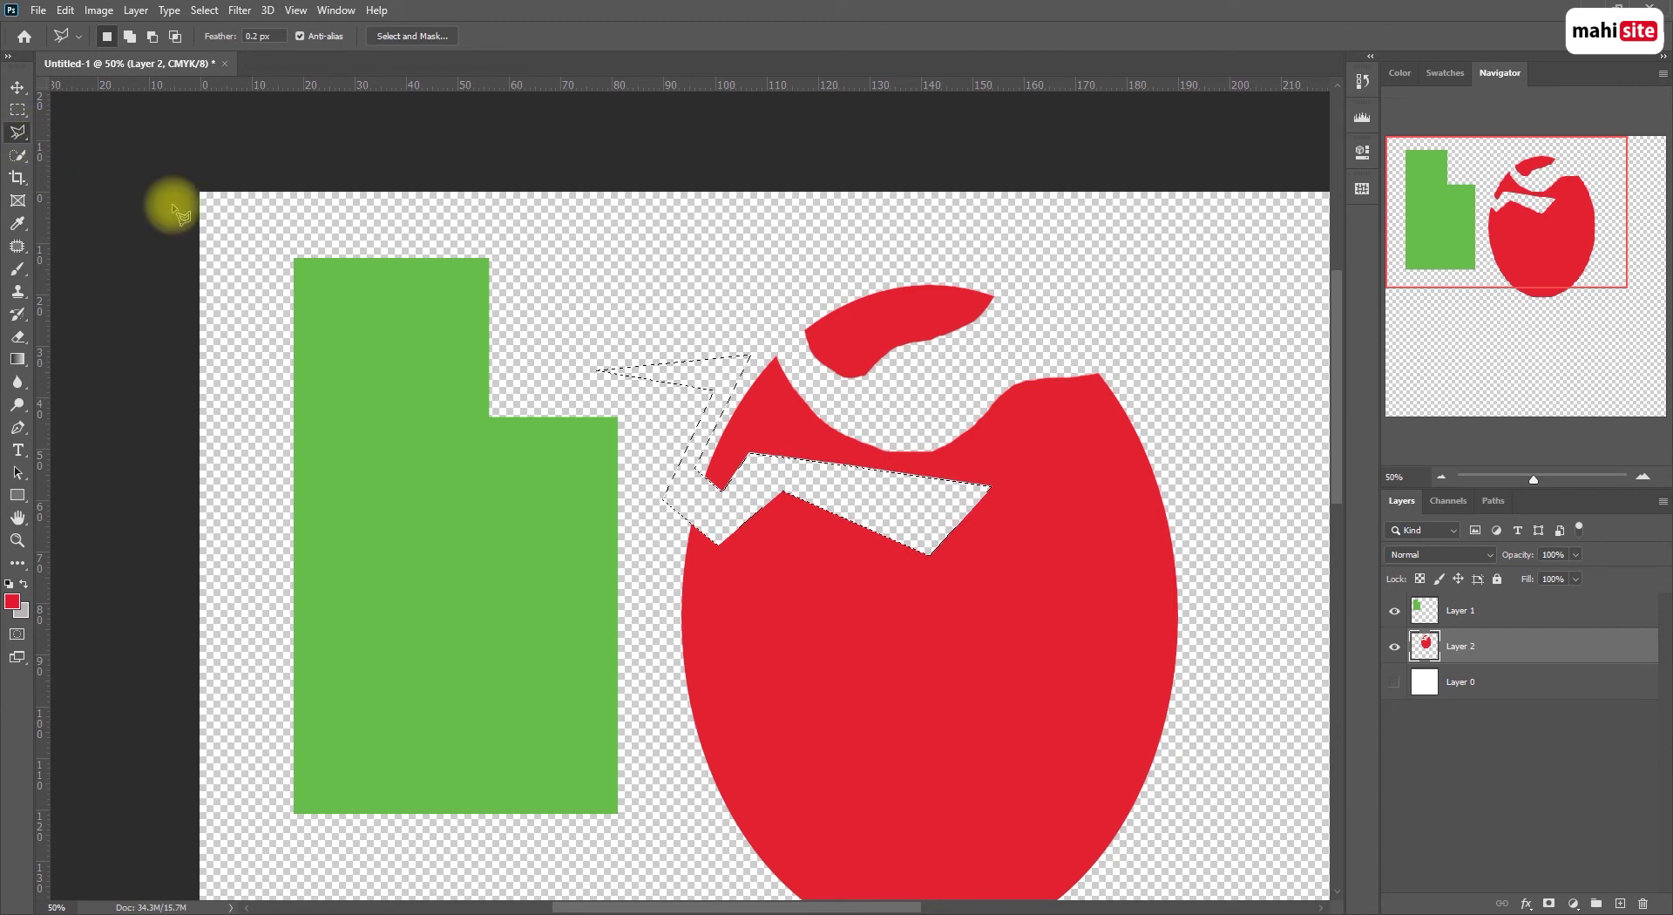
# Cut a zigzag notch into the upper-left of the red ellipse with a Polygonal Lasso selection about 78 x 39 mm, and deselect
pyautogui.click(20, 135)
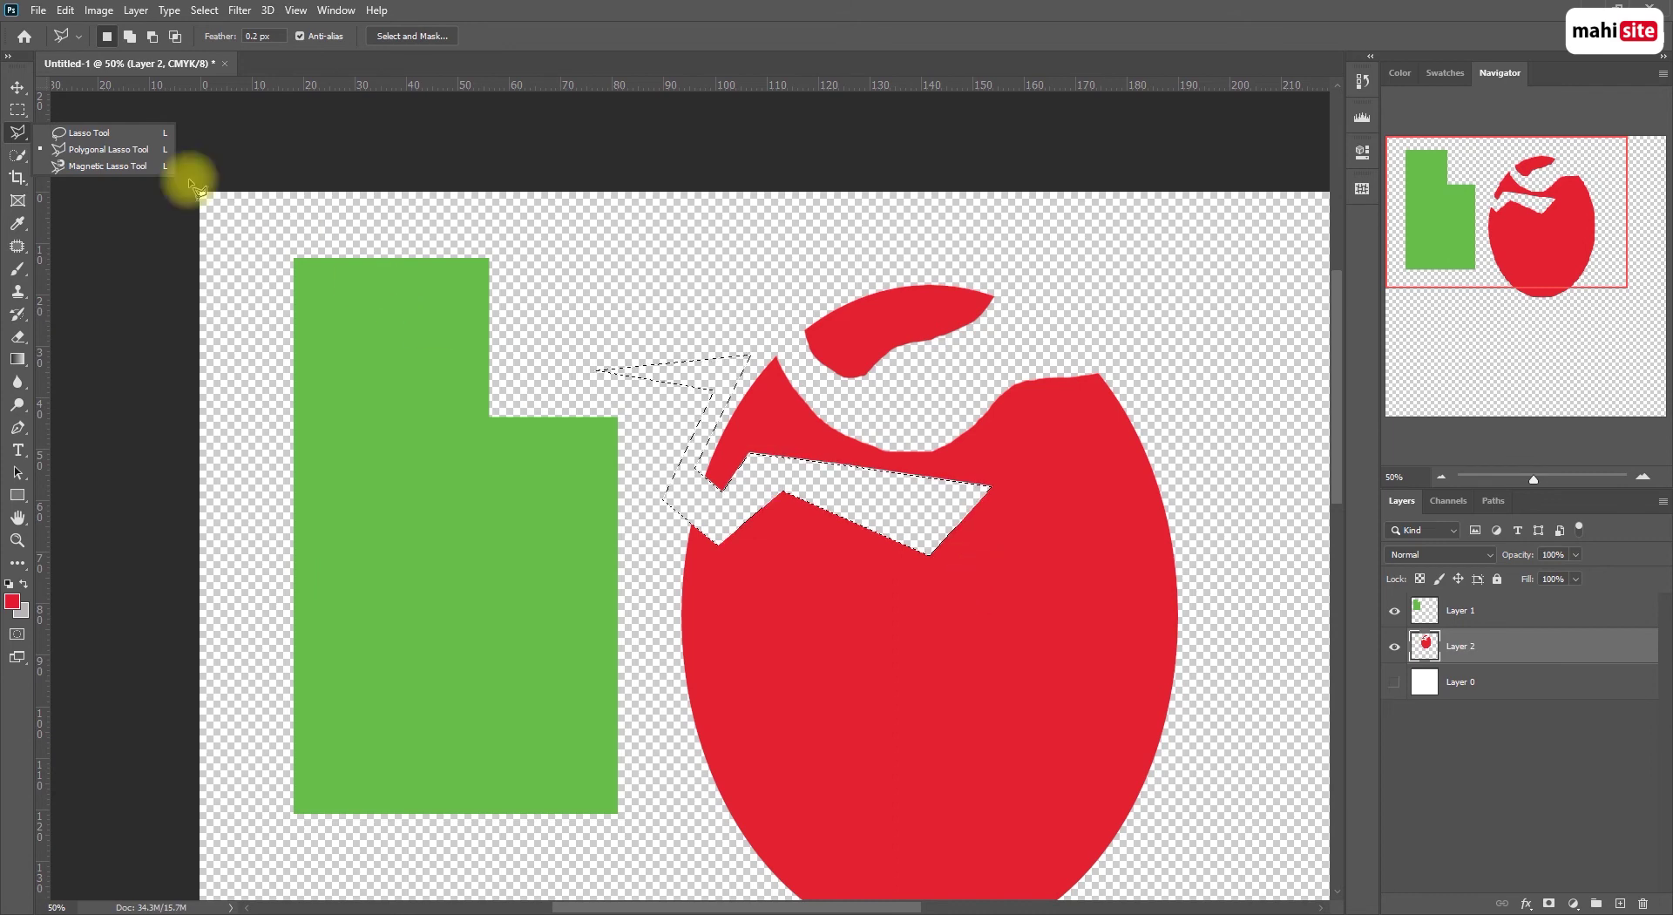
pyautogui.click(591, 369)
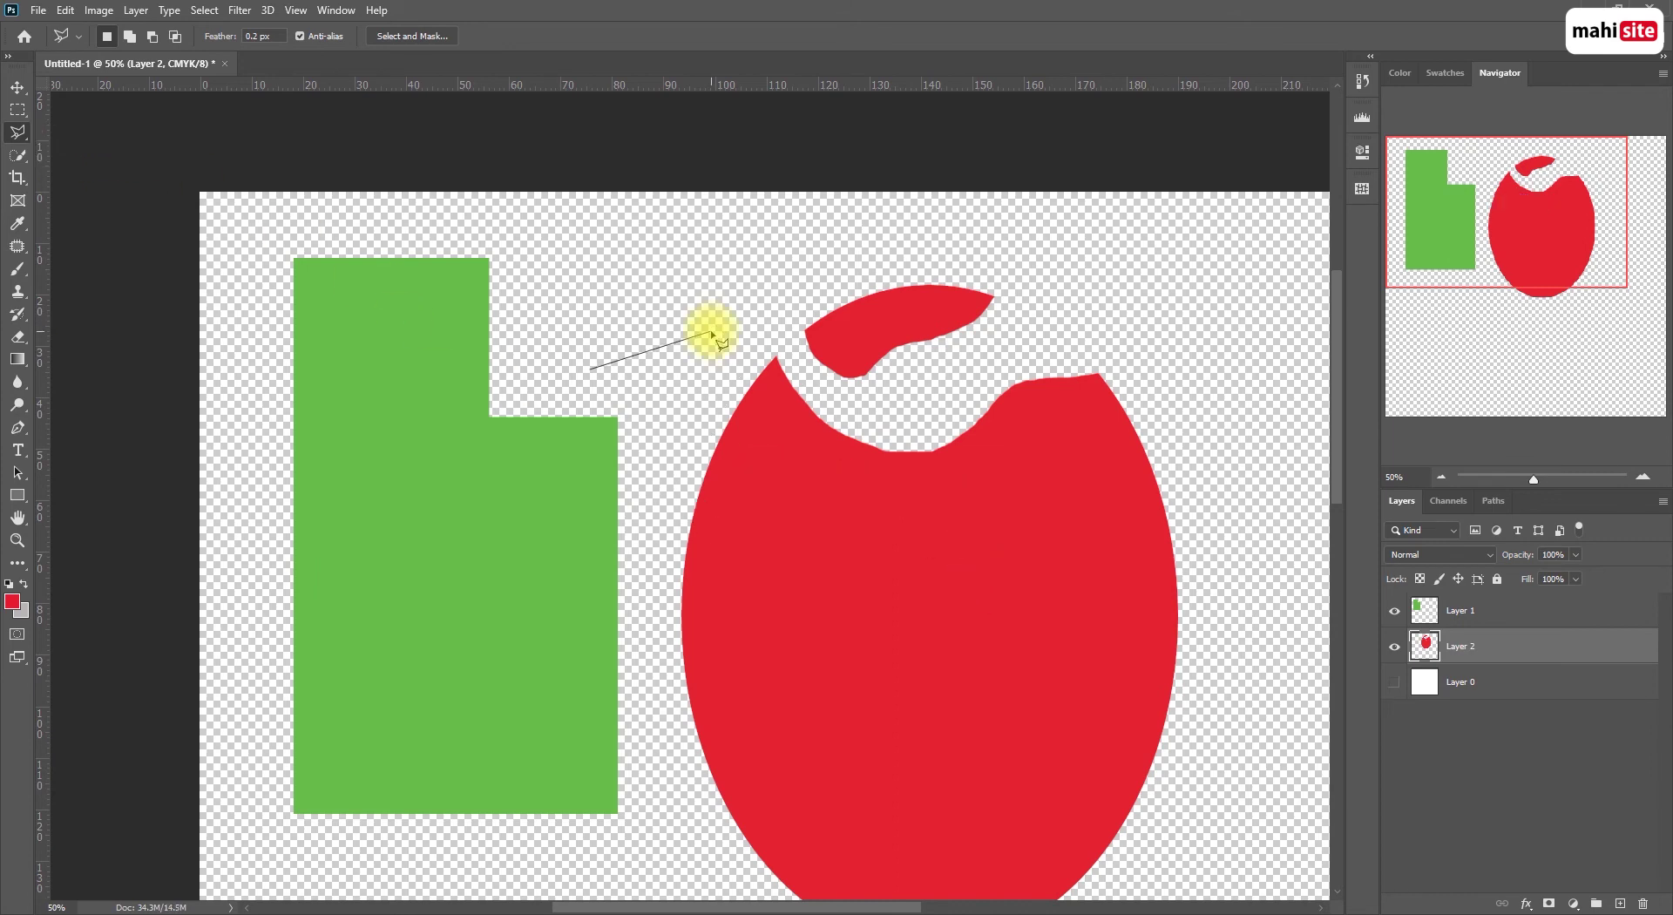
pyautogui.click(713, 390)
pyautogui.click(663, 501)
pyautogui.click(715, 544)
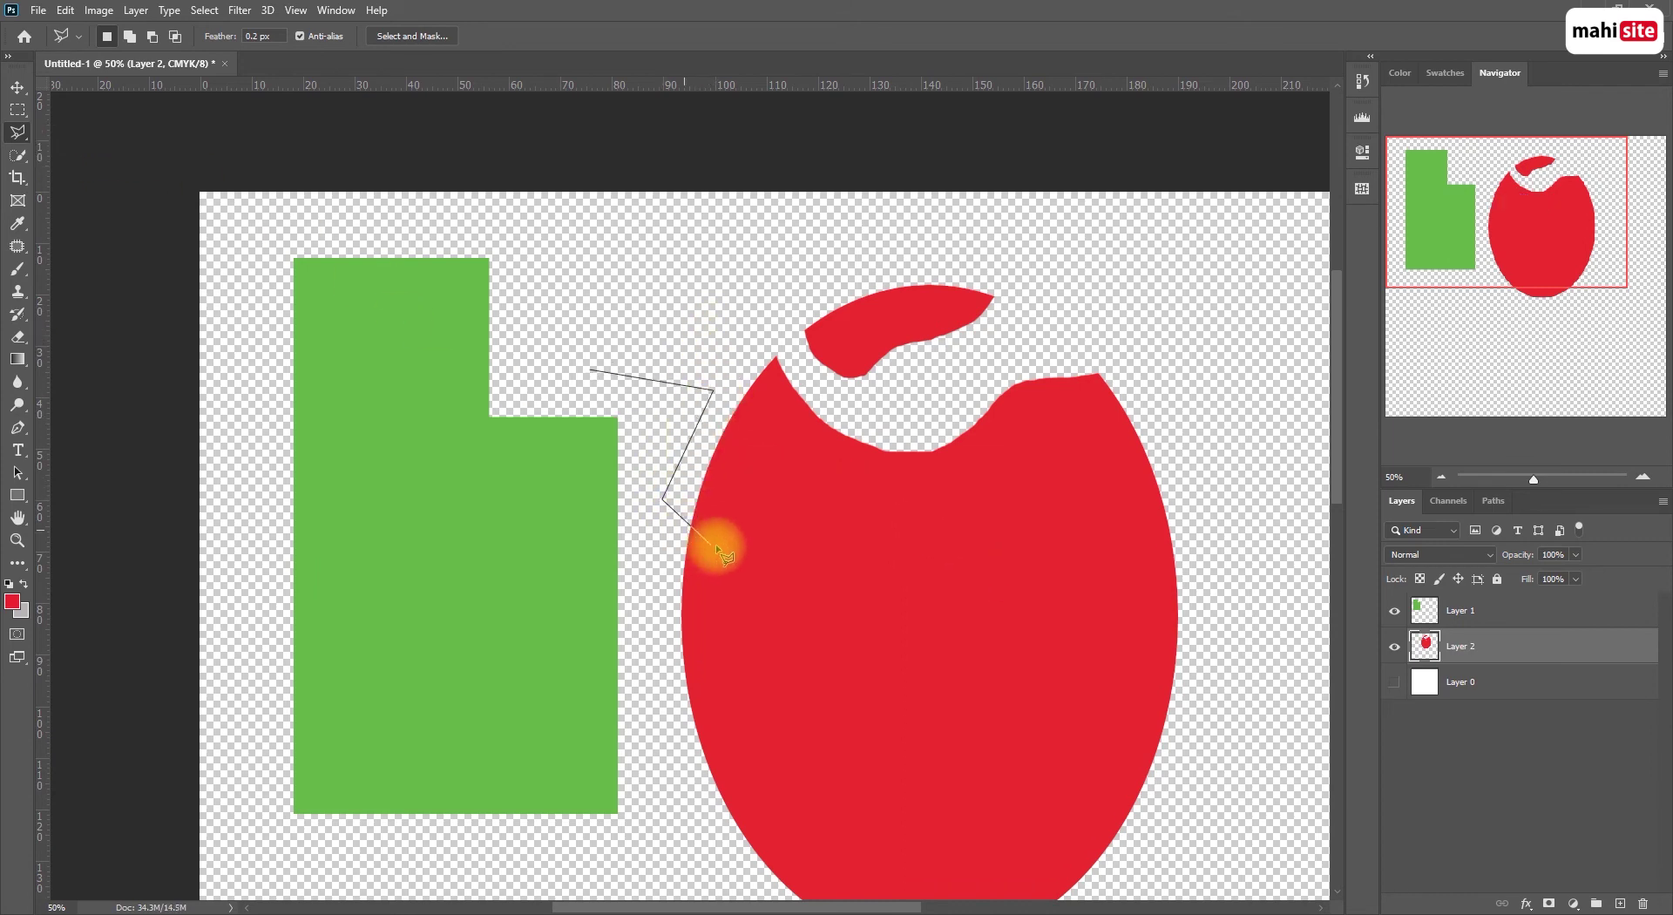
pyautogui.click(782, 492)
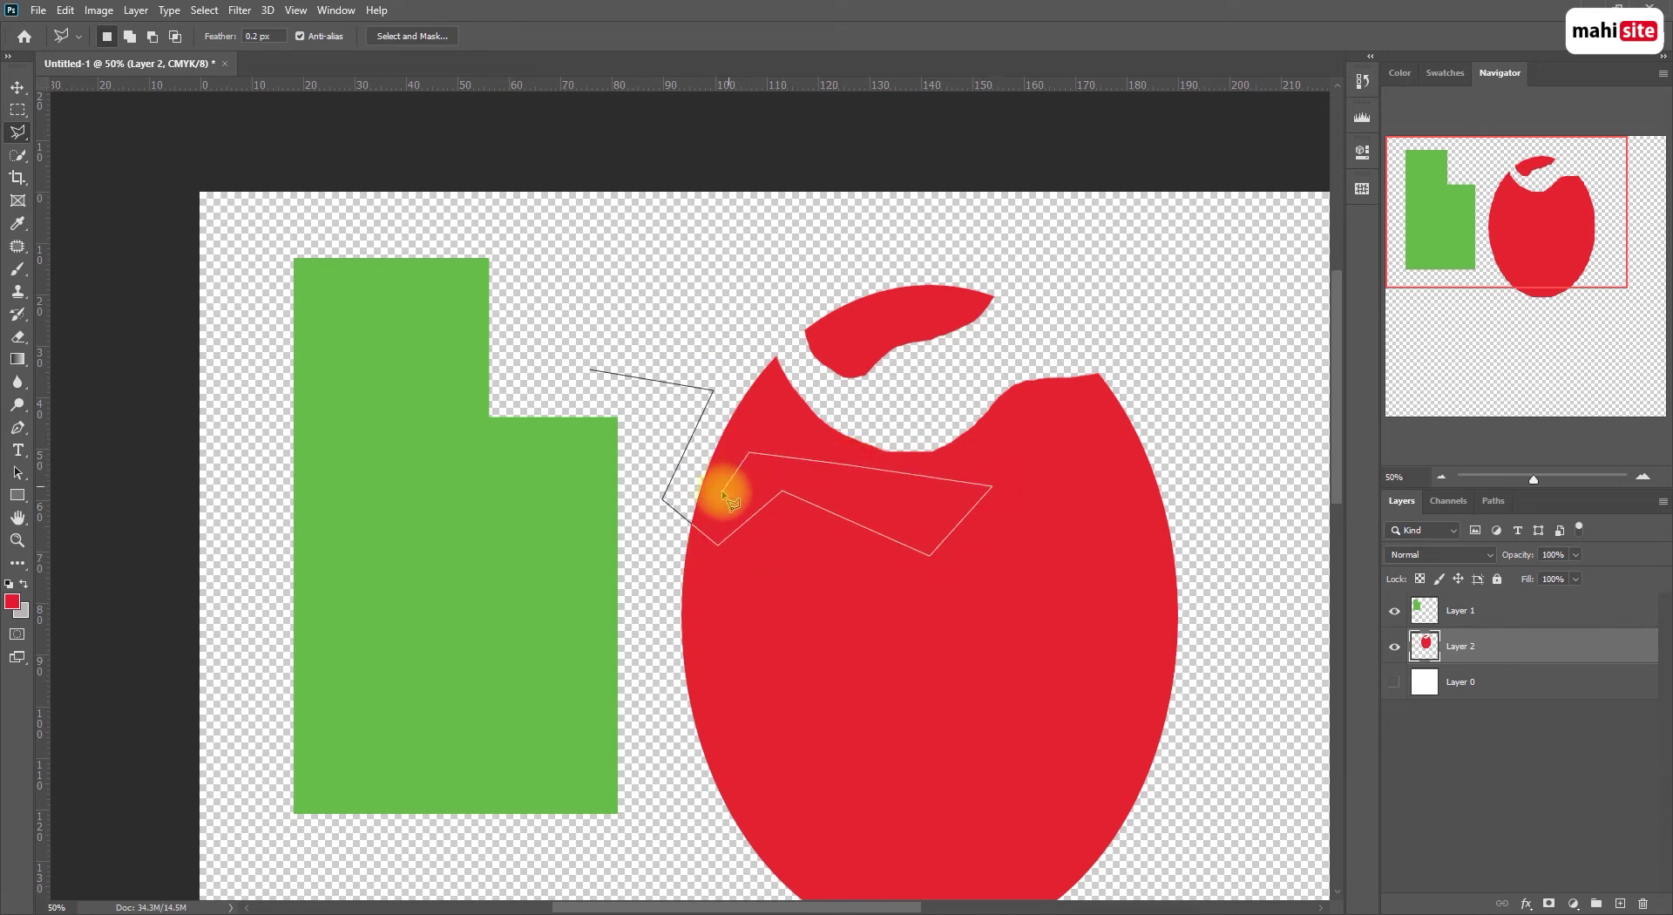
pyautogui.click(695, 468)
pyautogui.click(751, 353)
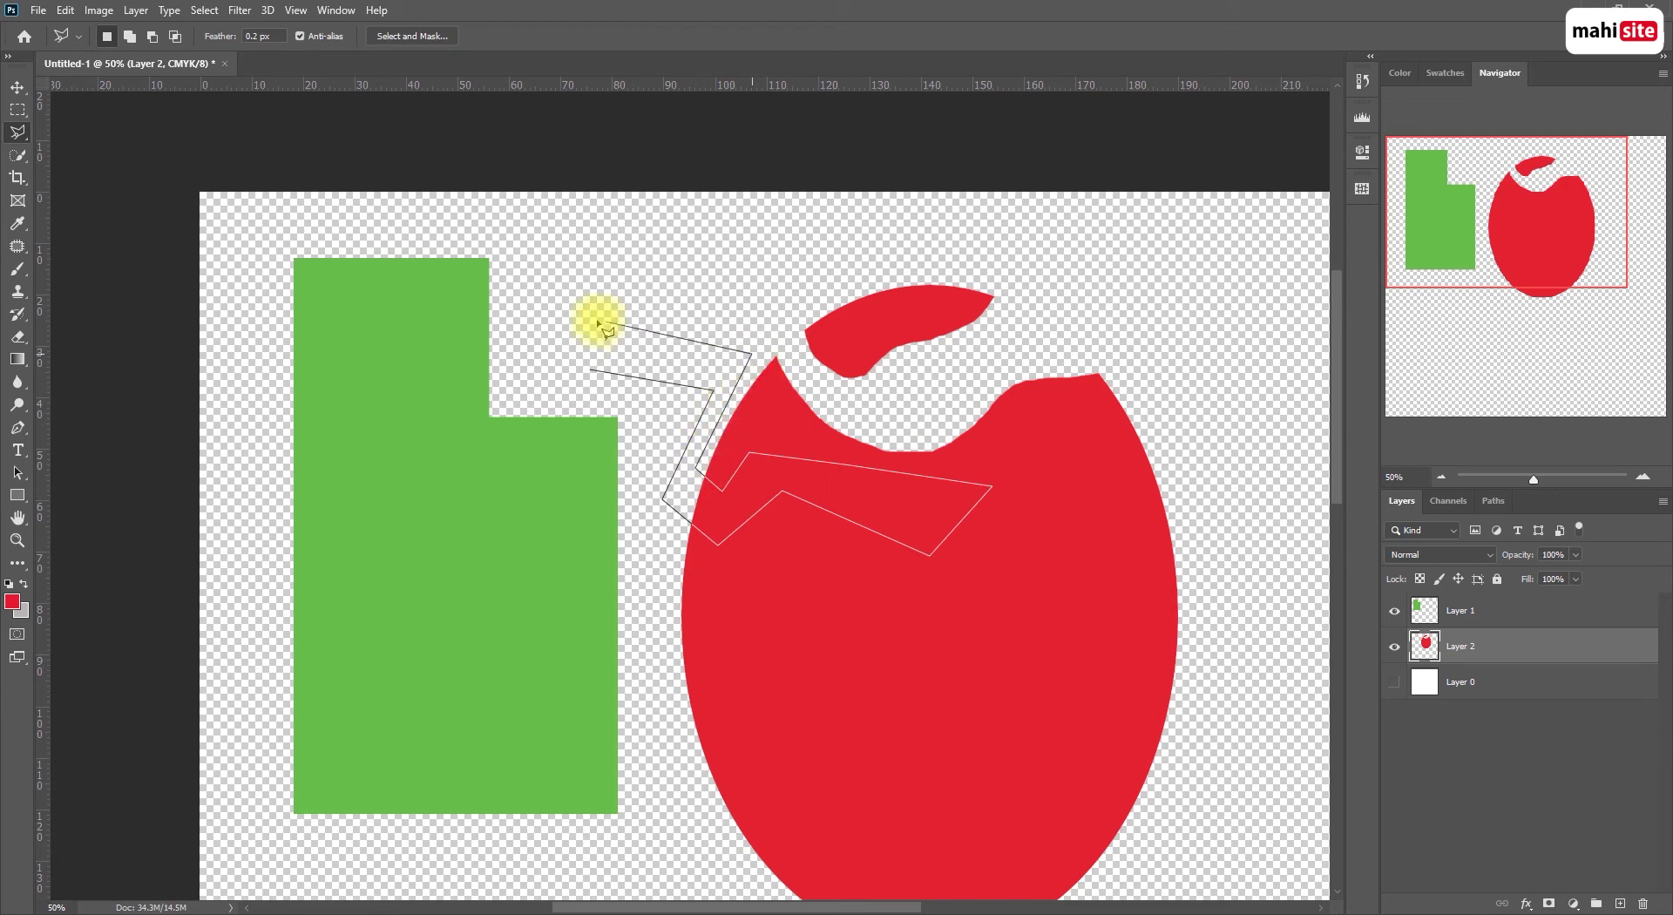
pyautogui.click(593, 373)
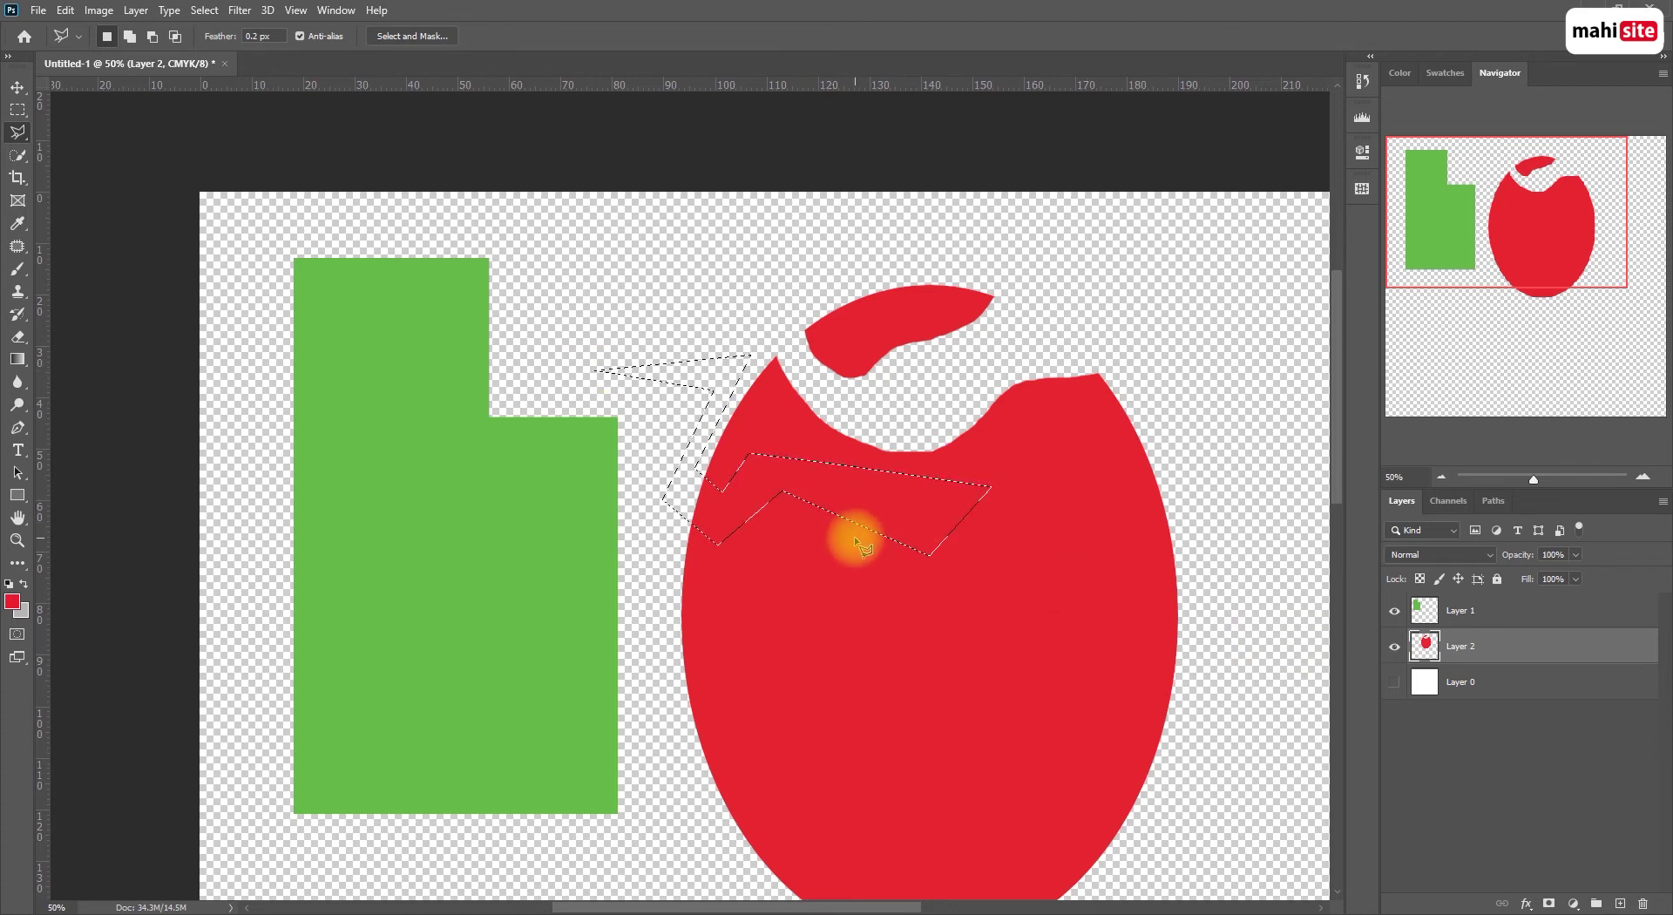
pyautogui.press('Delete')
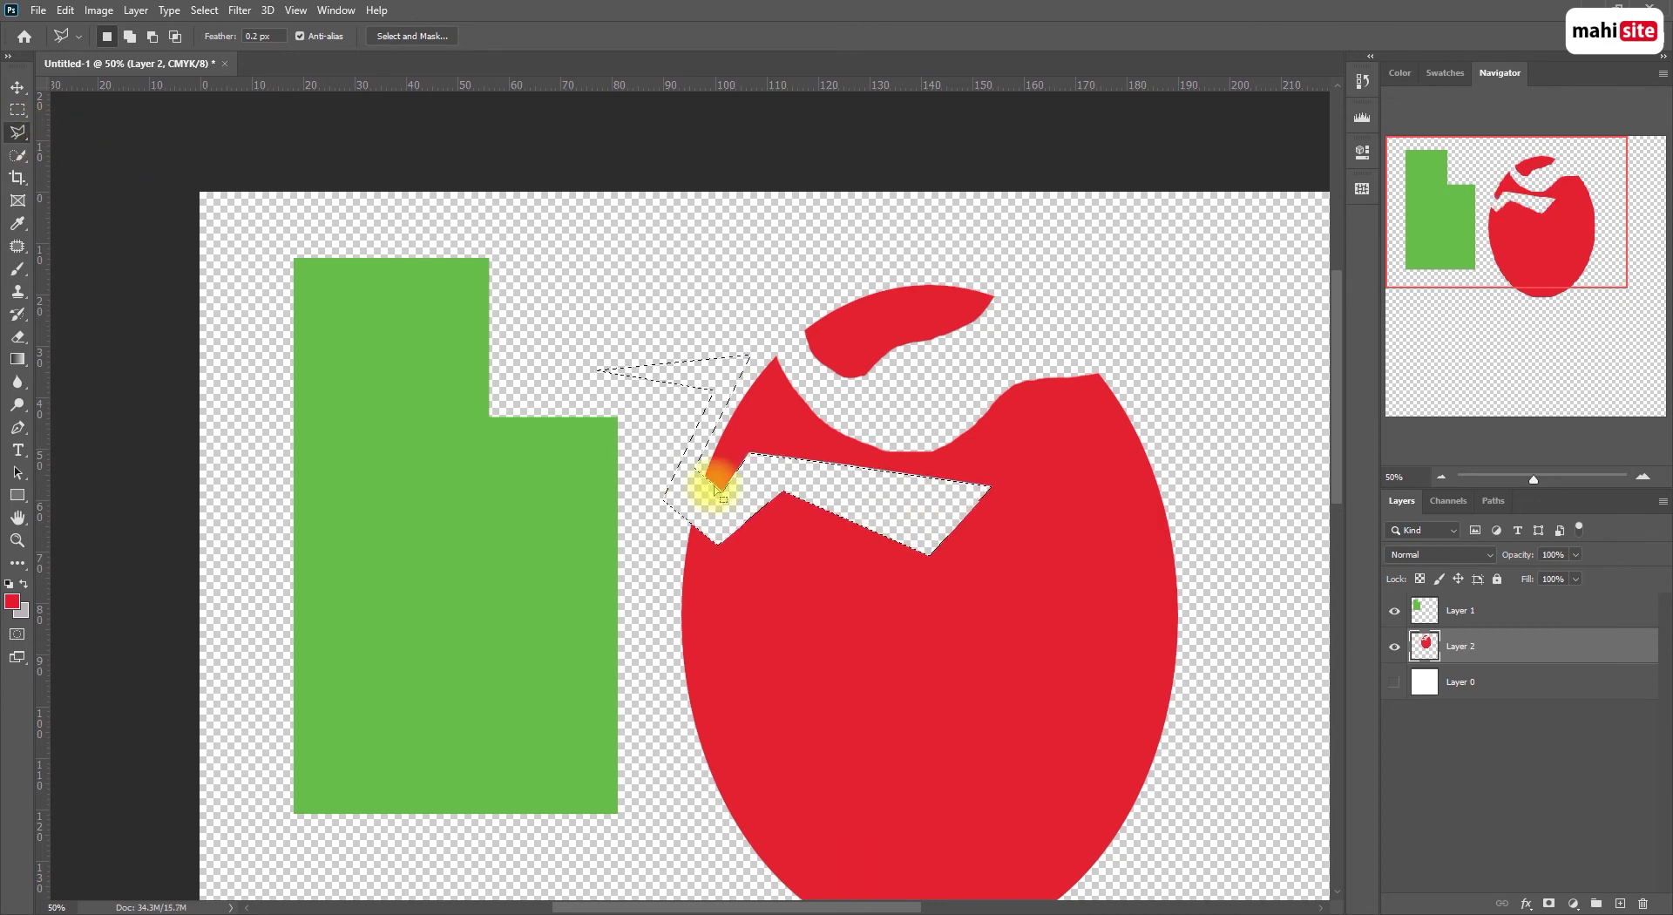
pyautogui.rightClick(28, 135)
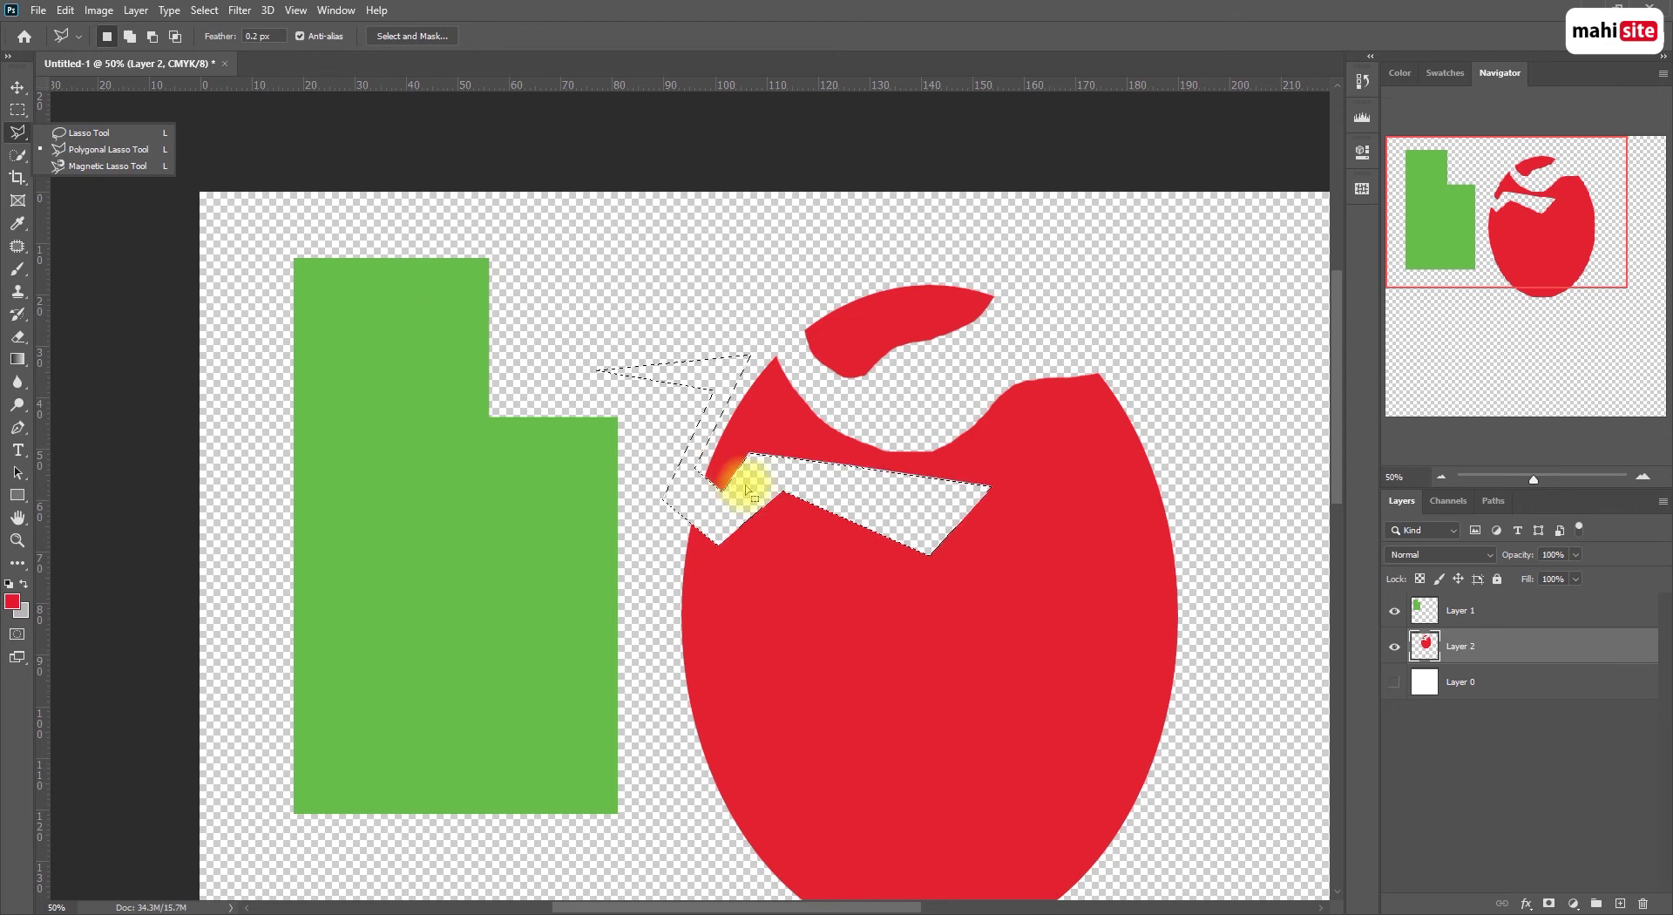
pyautogui.hotkey('ctrl', 'd')
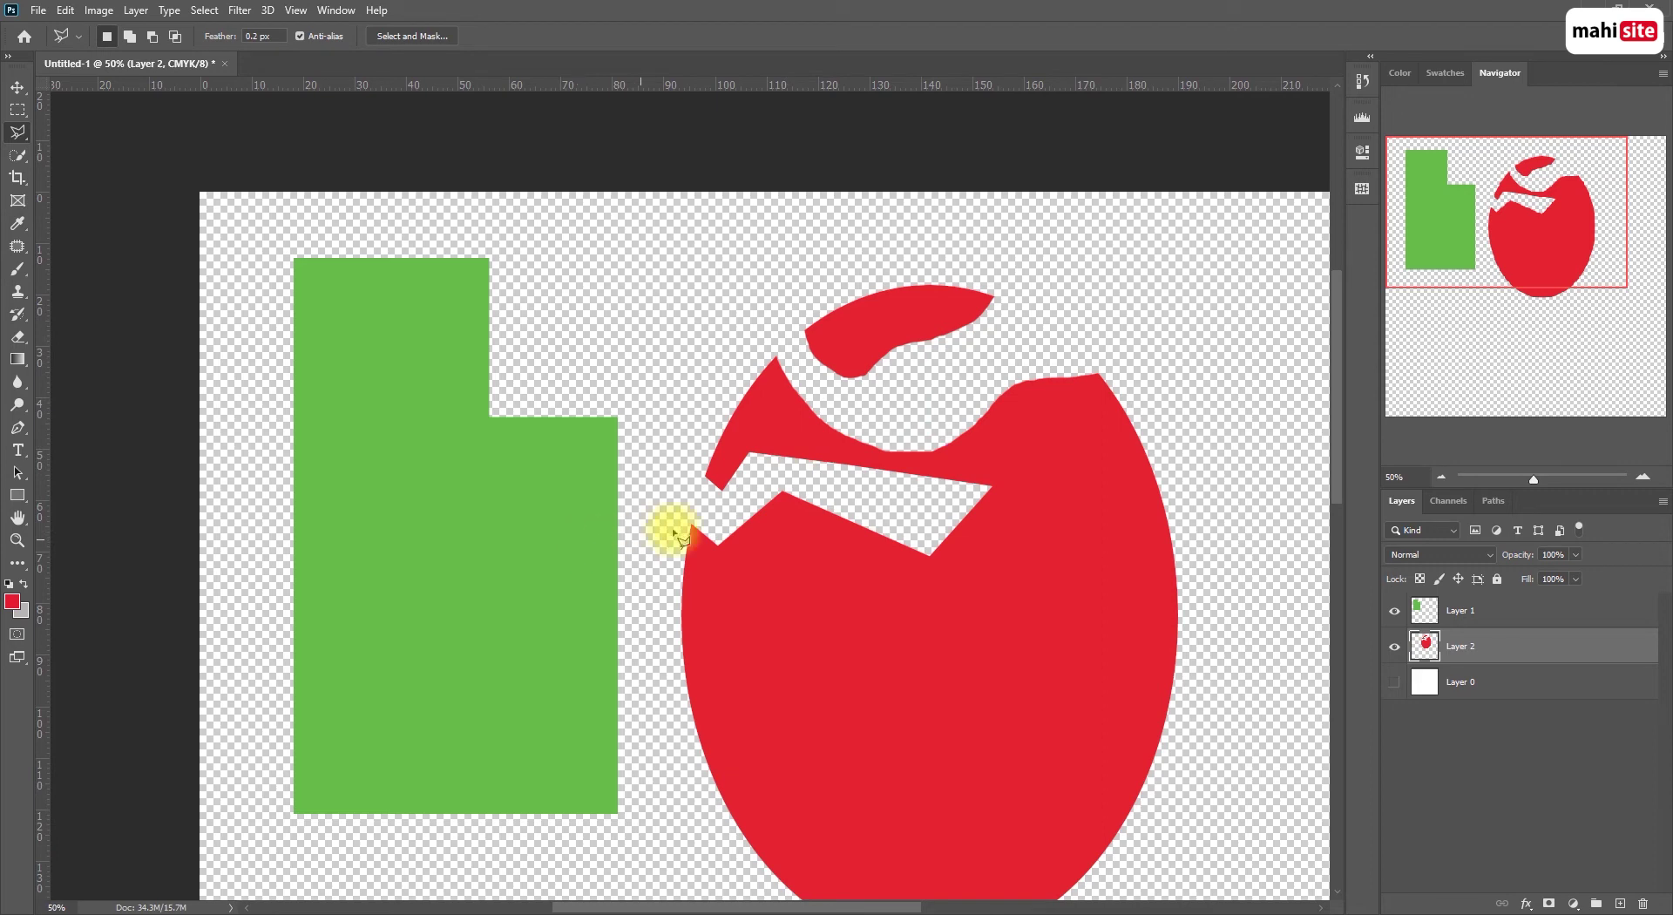
# Cut a tiny L-shaped area about 5 x 6 pixels into the red ellipse's upper-left tip using a Polygonal Lasso selection along the pixel grid, and deselect
pyautogui.press('z')
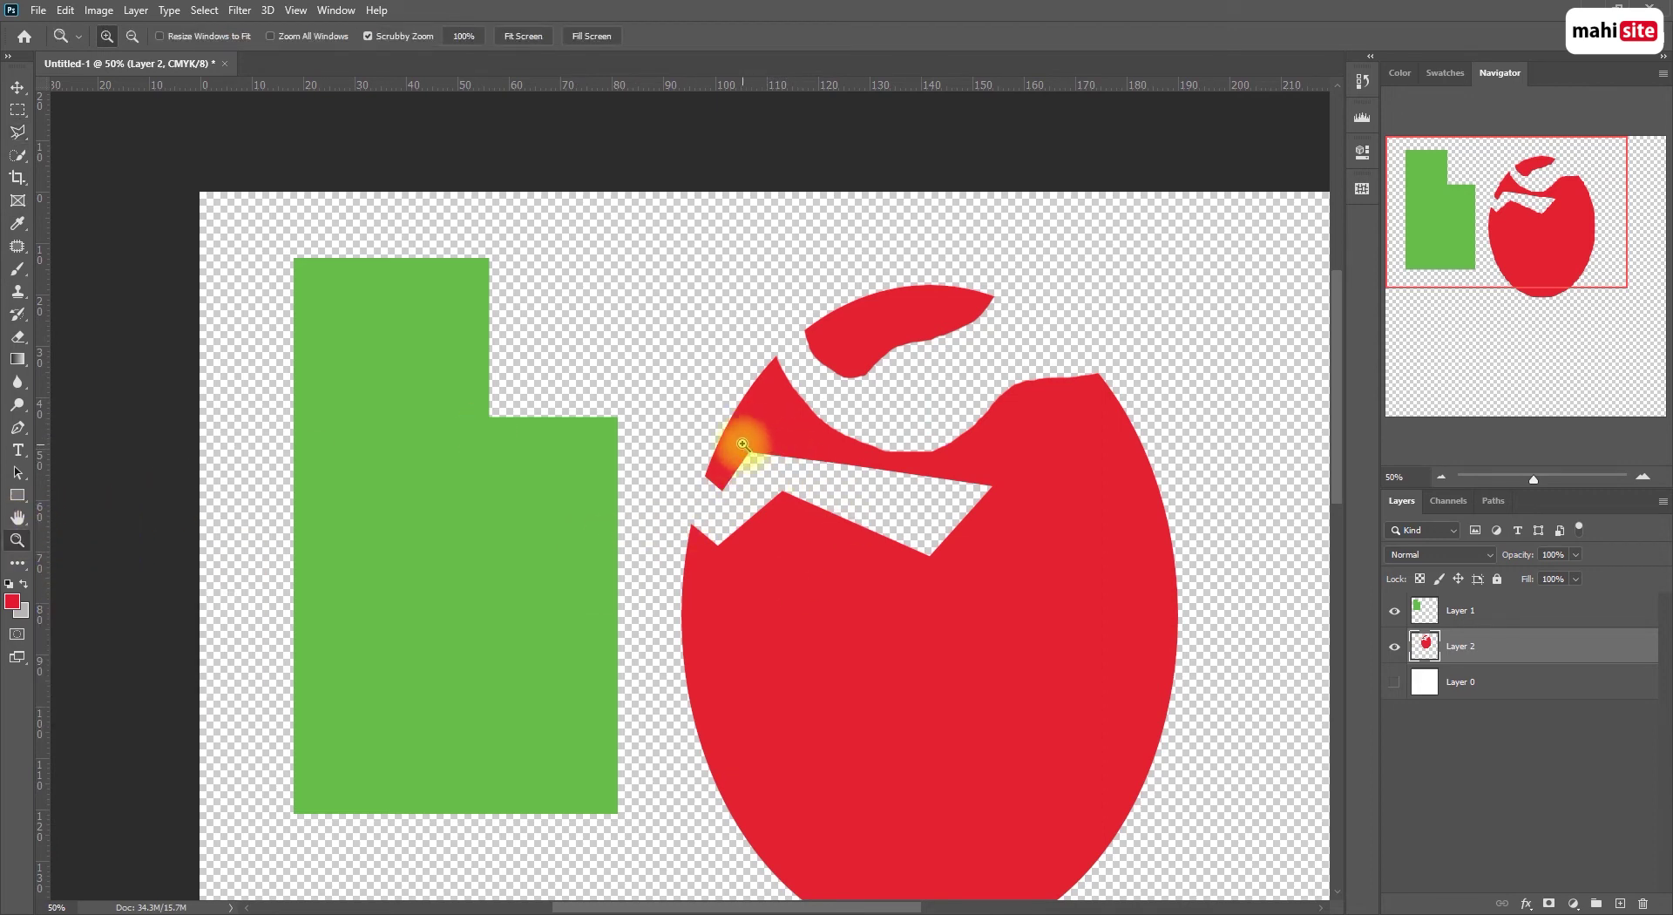
pyautogui.moveTo(750, 435); pyautogui.dragTo(938, 485)
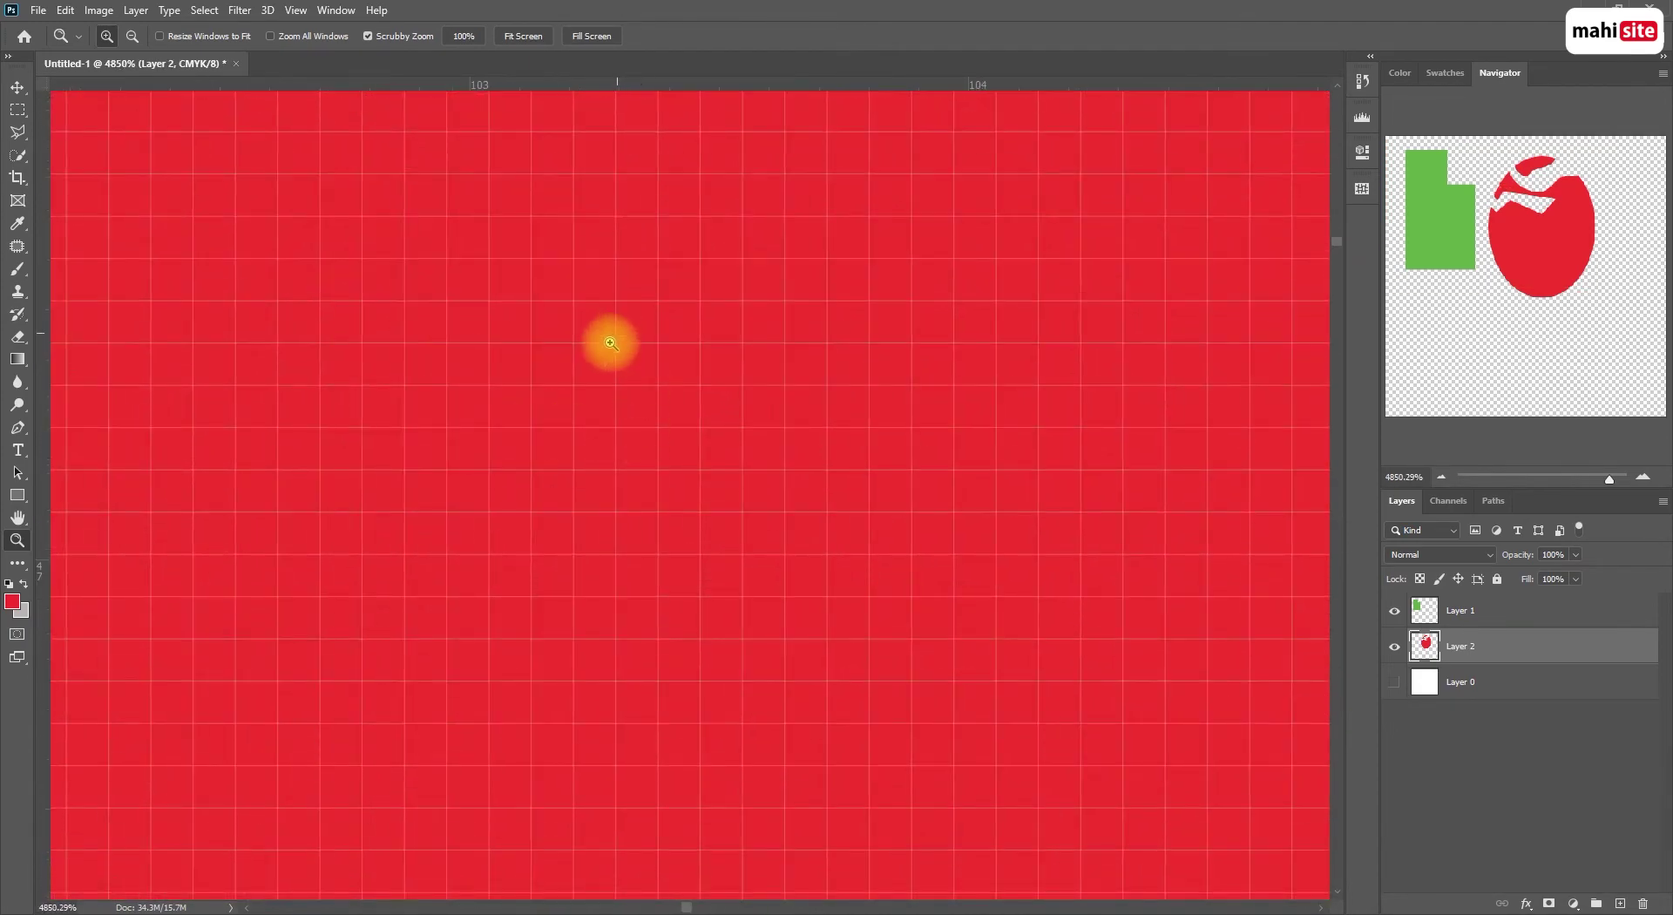
pyautogui.click(778, 474)
pyautogui.moveTo(778, 474); pyautogui.dragTo(605, 516)
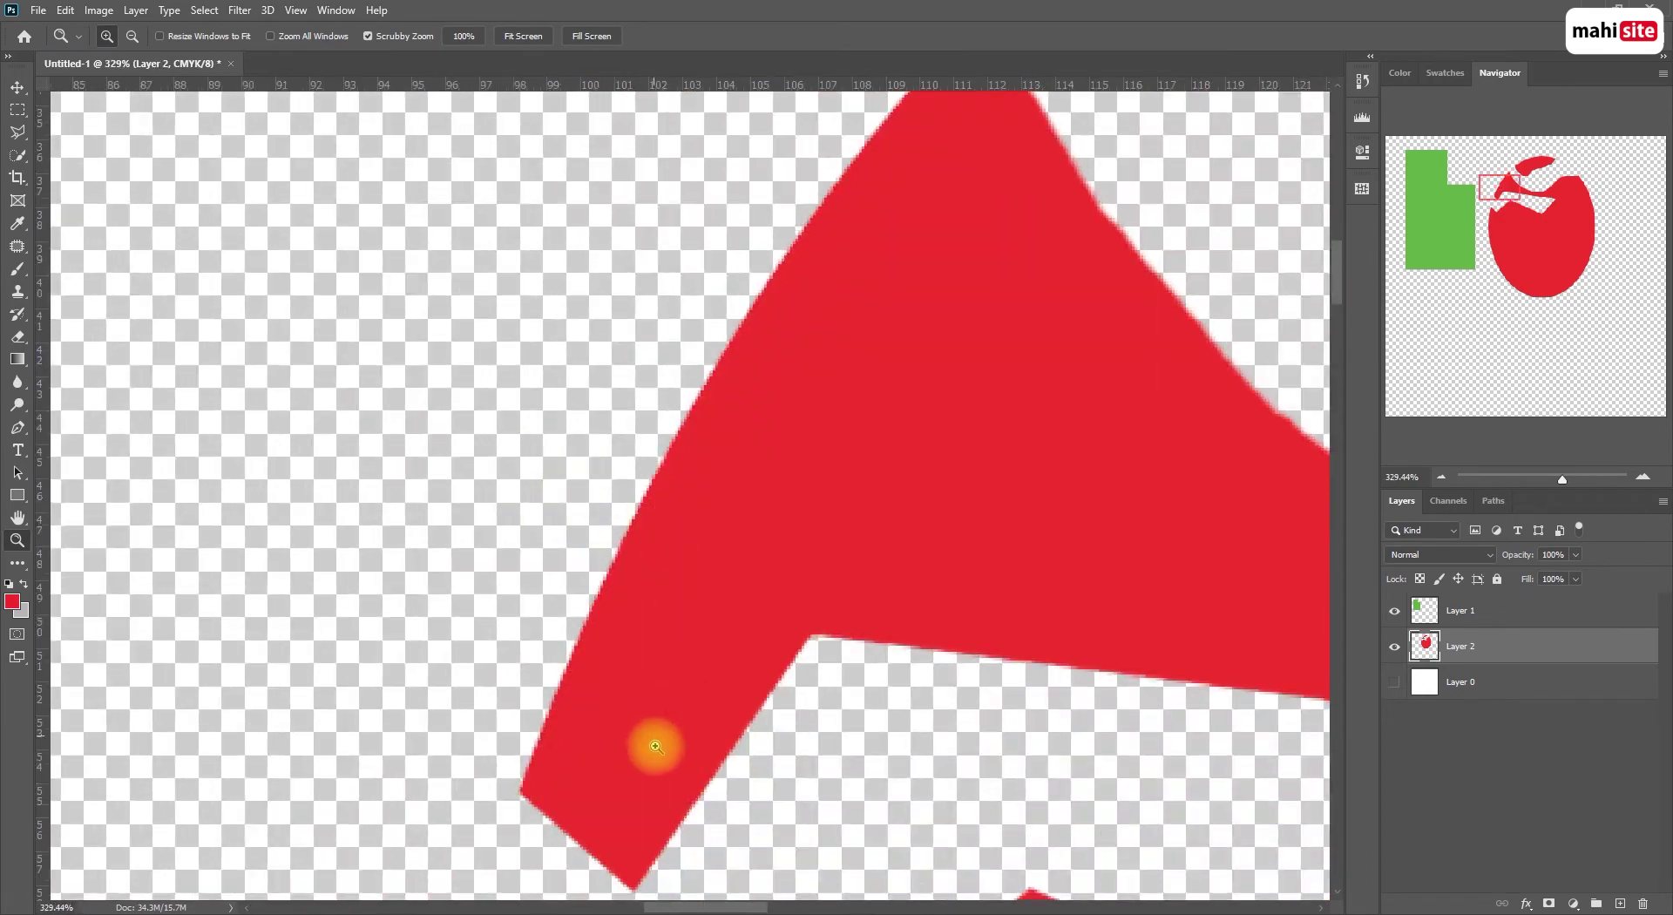
pyautogui.moveTo(740, 743); pyautogui.dragTo(828, 732)
pyautogui.moveTo(544, 521); pyautogui.dragTo(619, 515)
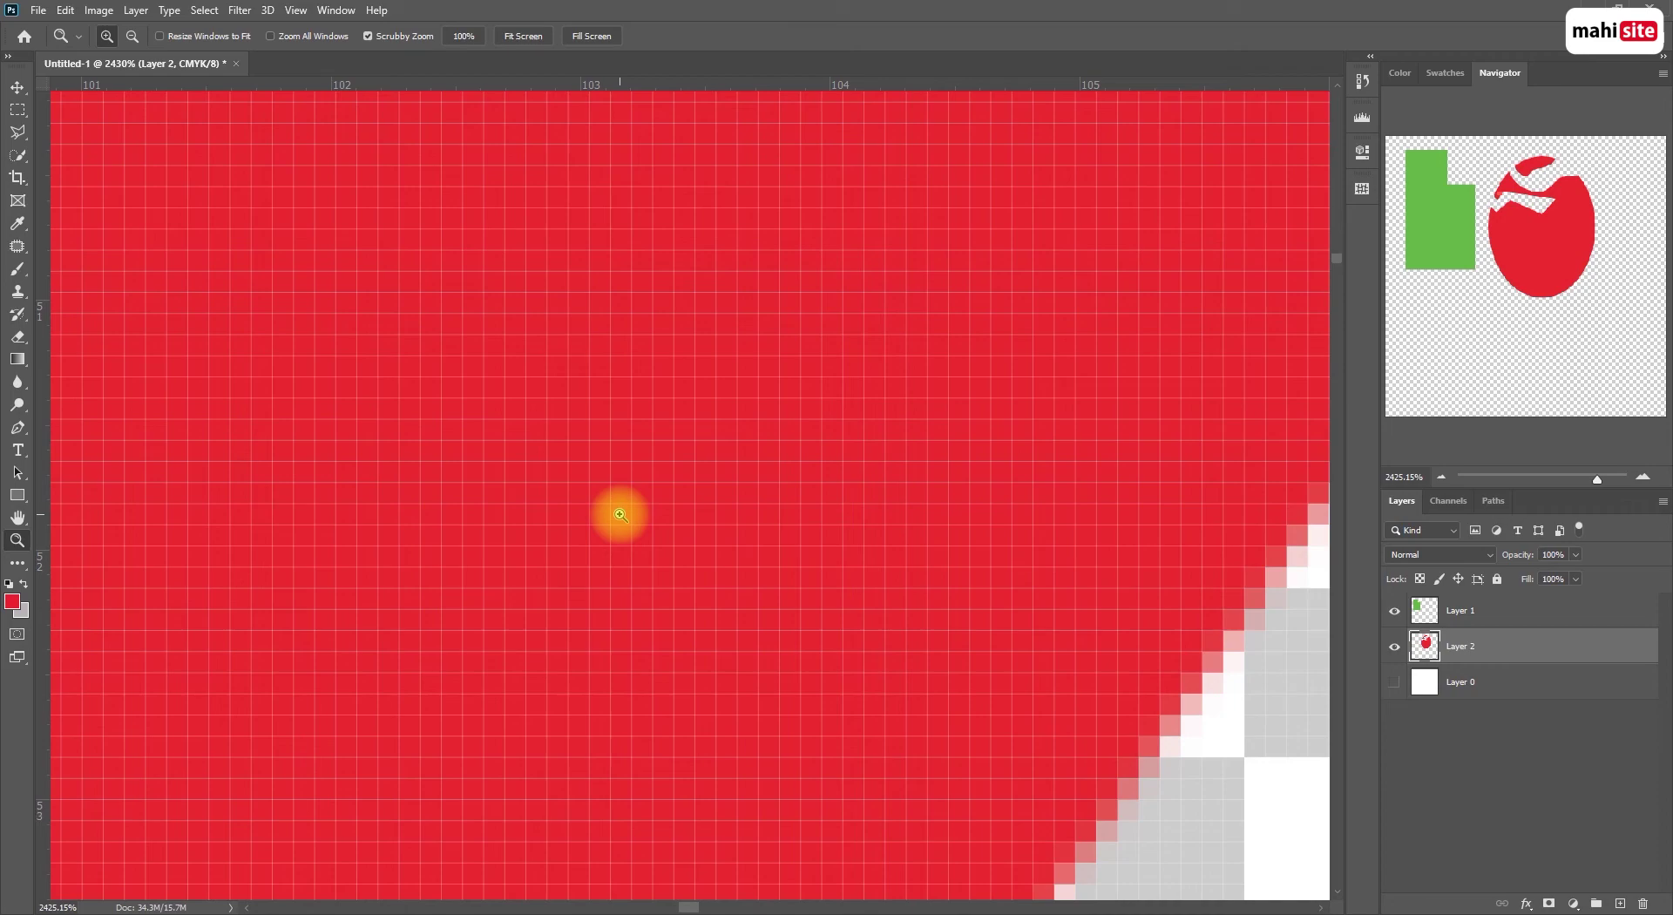
pyautogui.moveTo(568, 467); pyautogui.dragTo(485, 448)
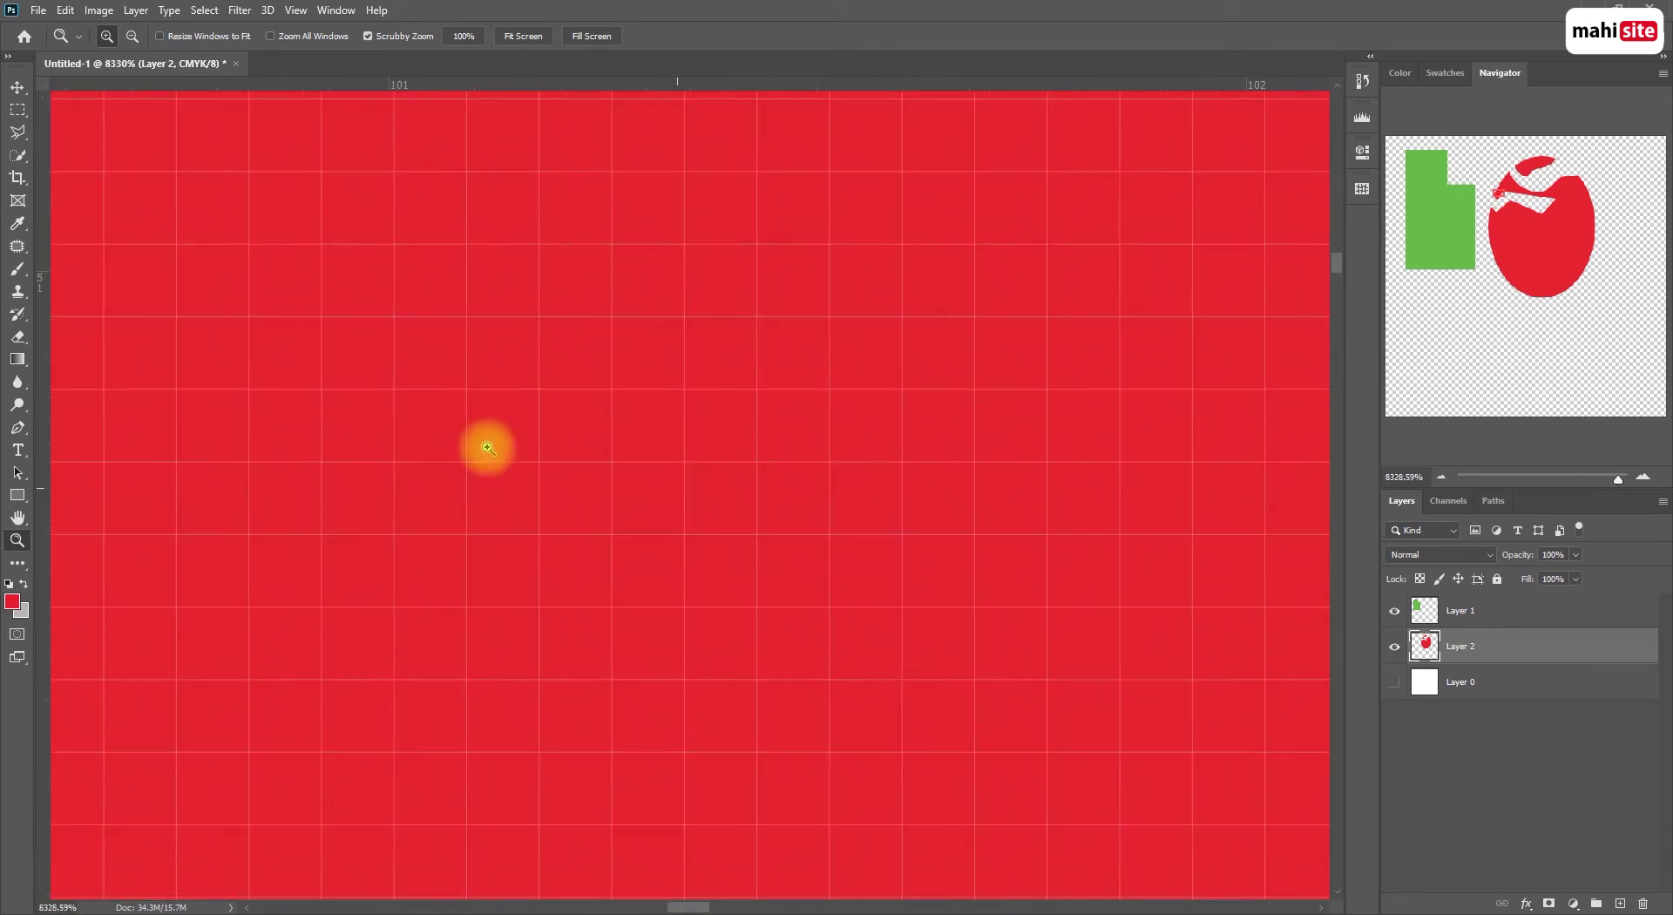
pyautogui.click(17, 132)
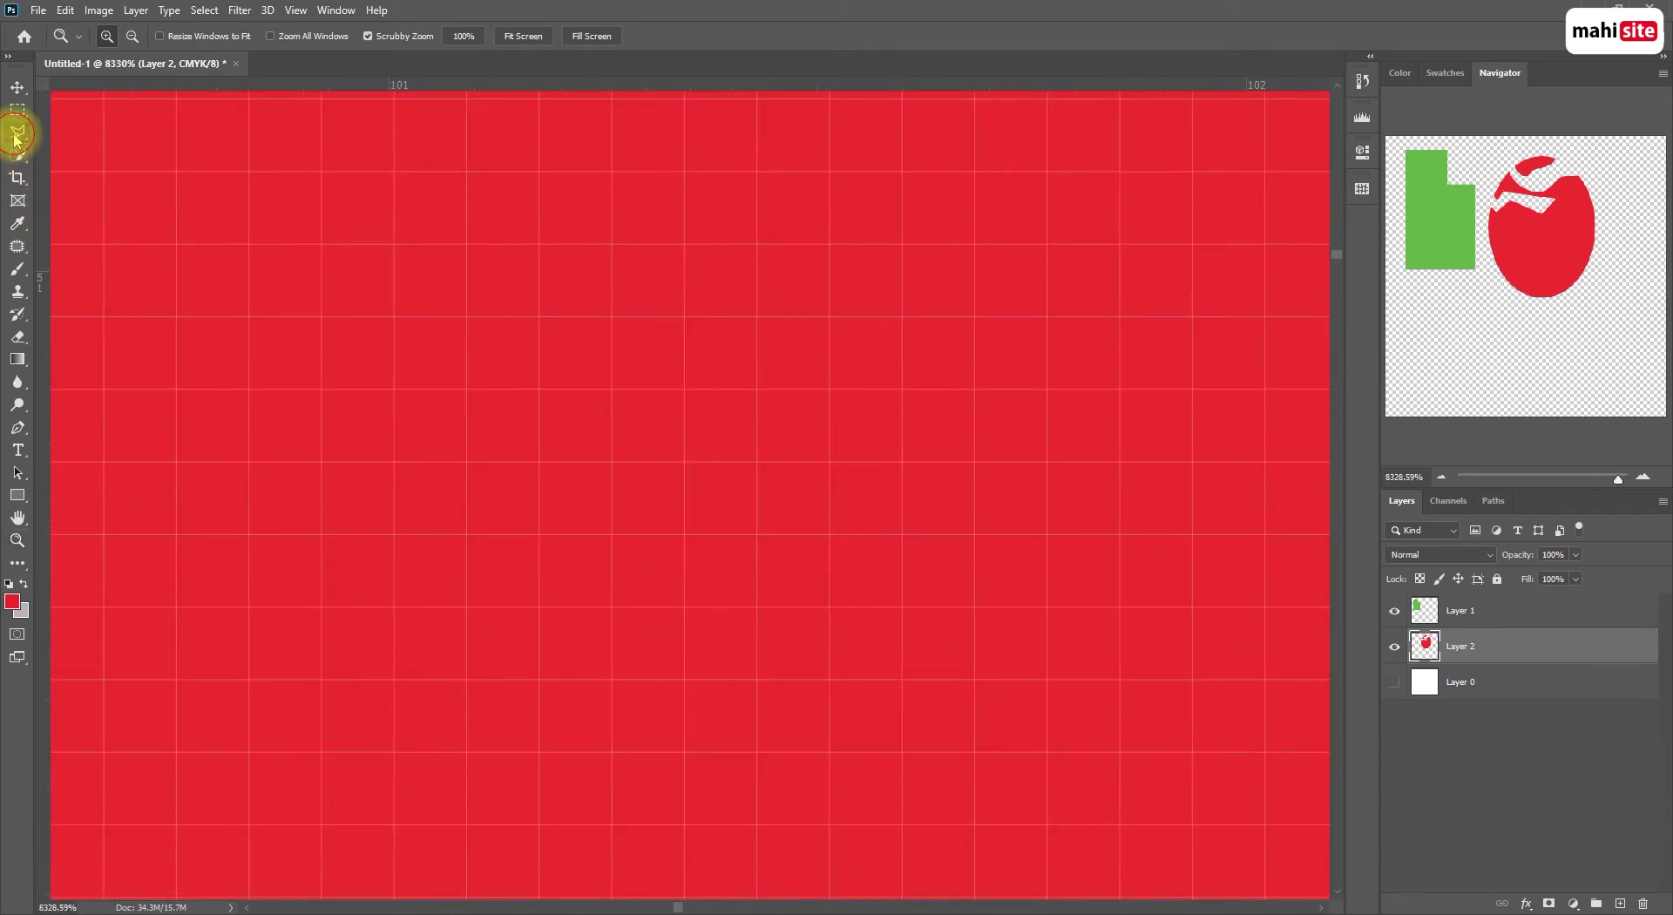
pyautogui.click(610, 319)
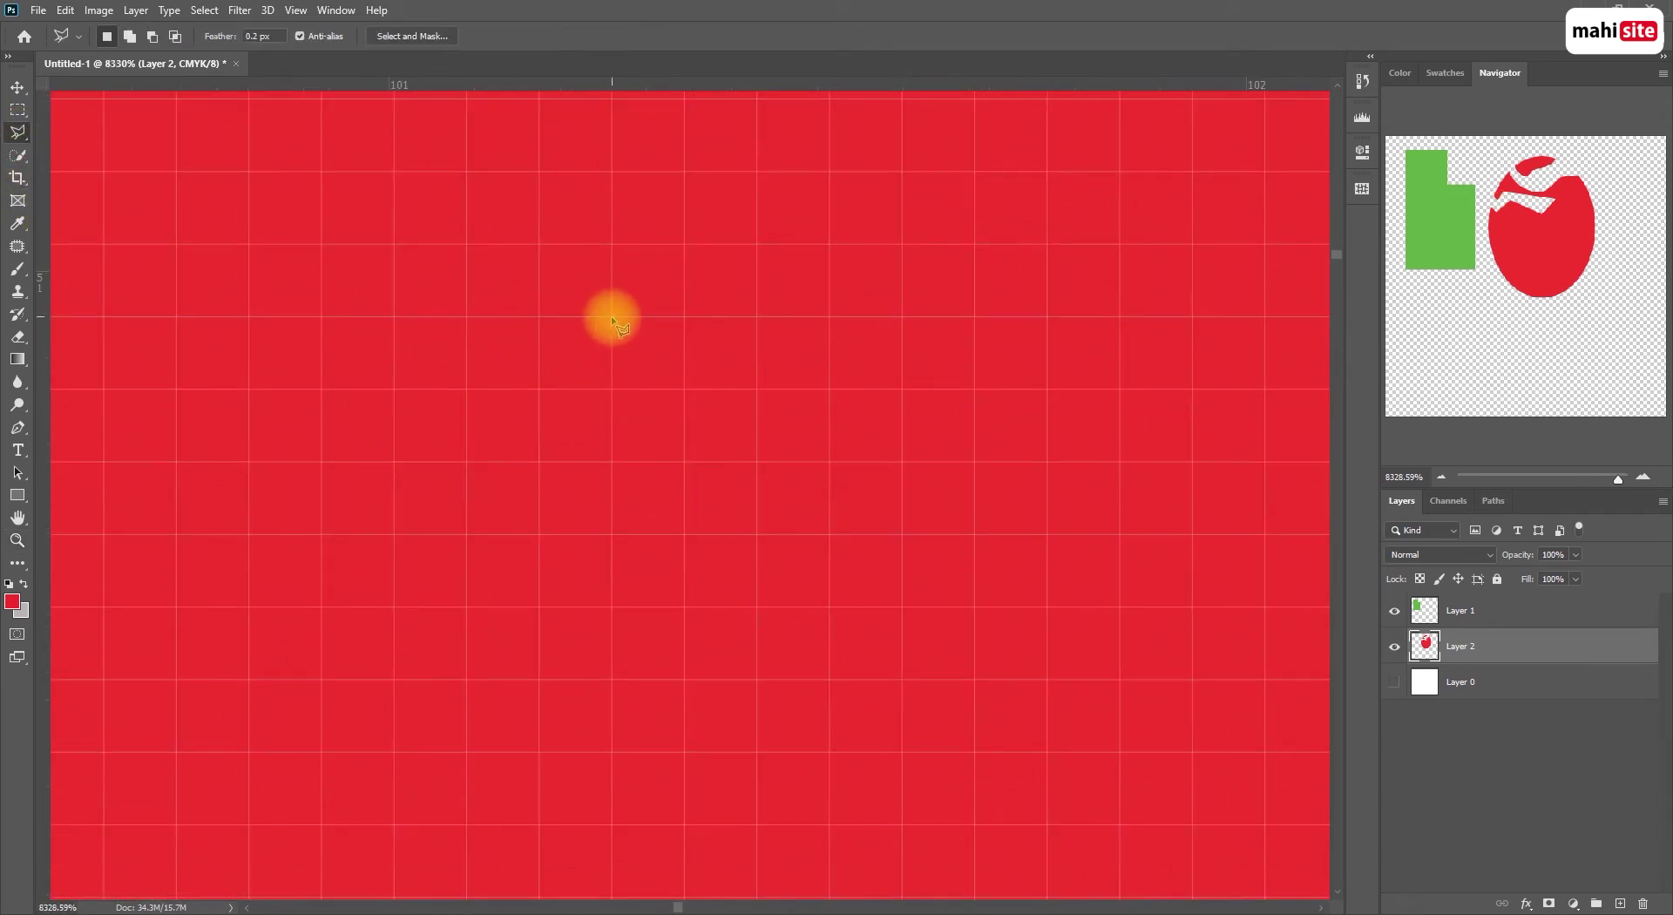
pyautogui.click(611, 752)
pyautogui.click(974, 752)
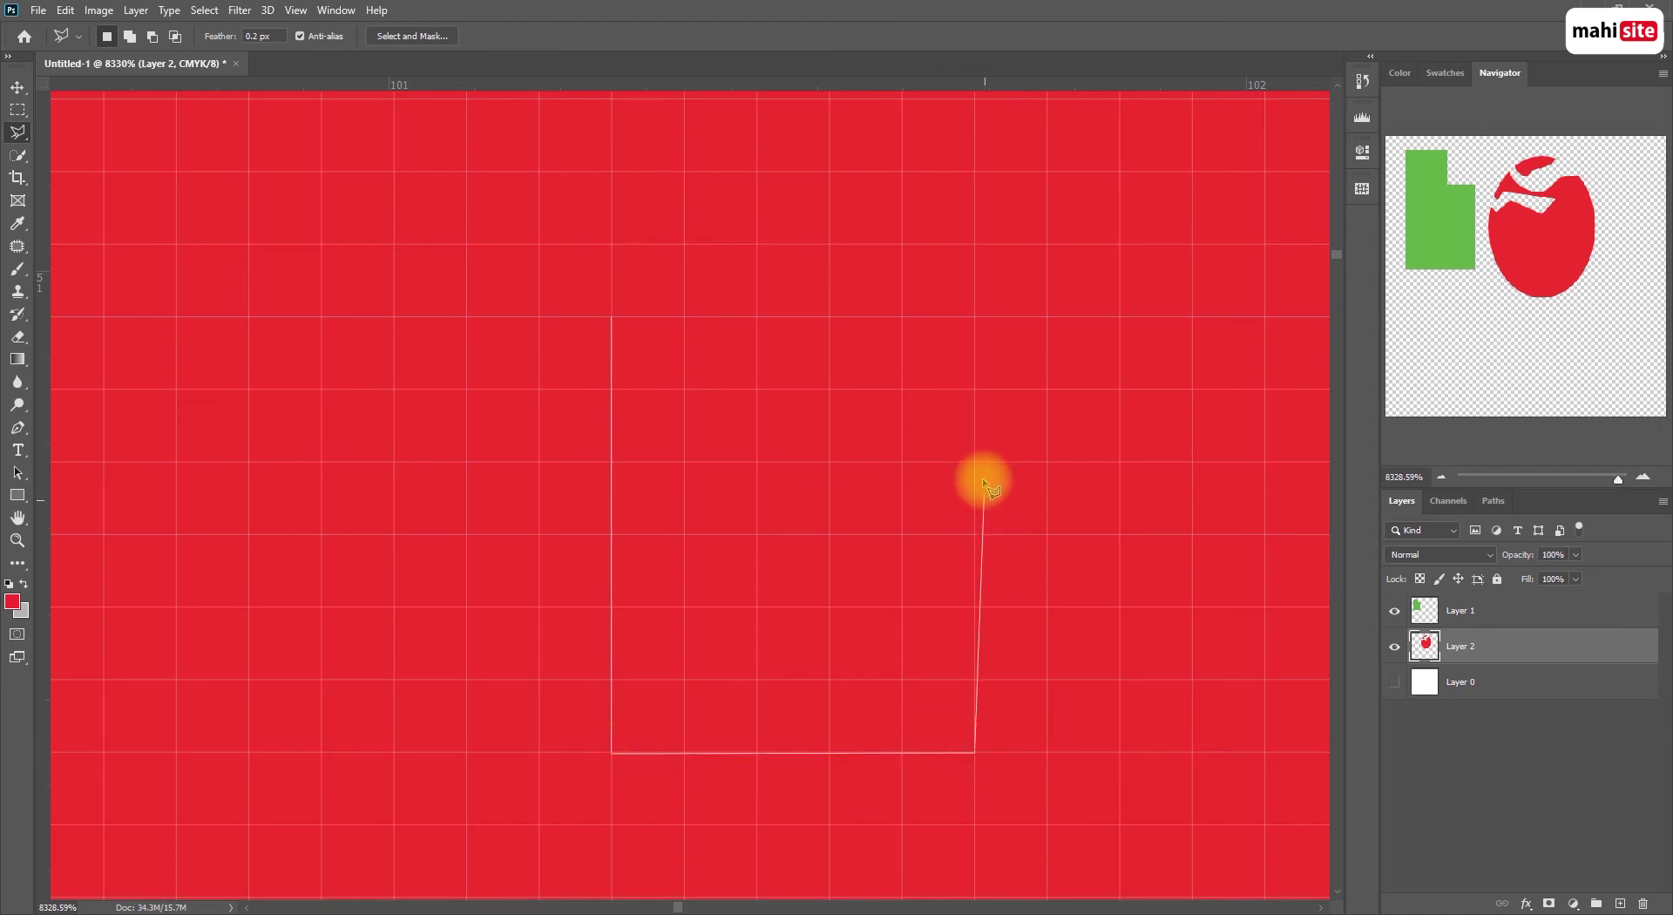
pyautogui.click(973, 533)
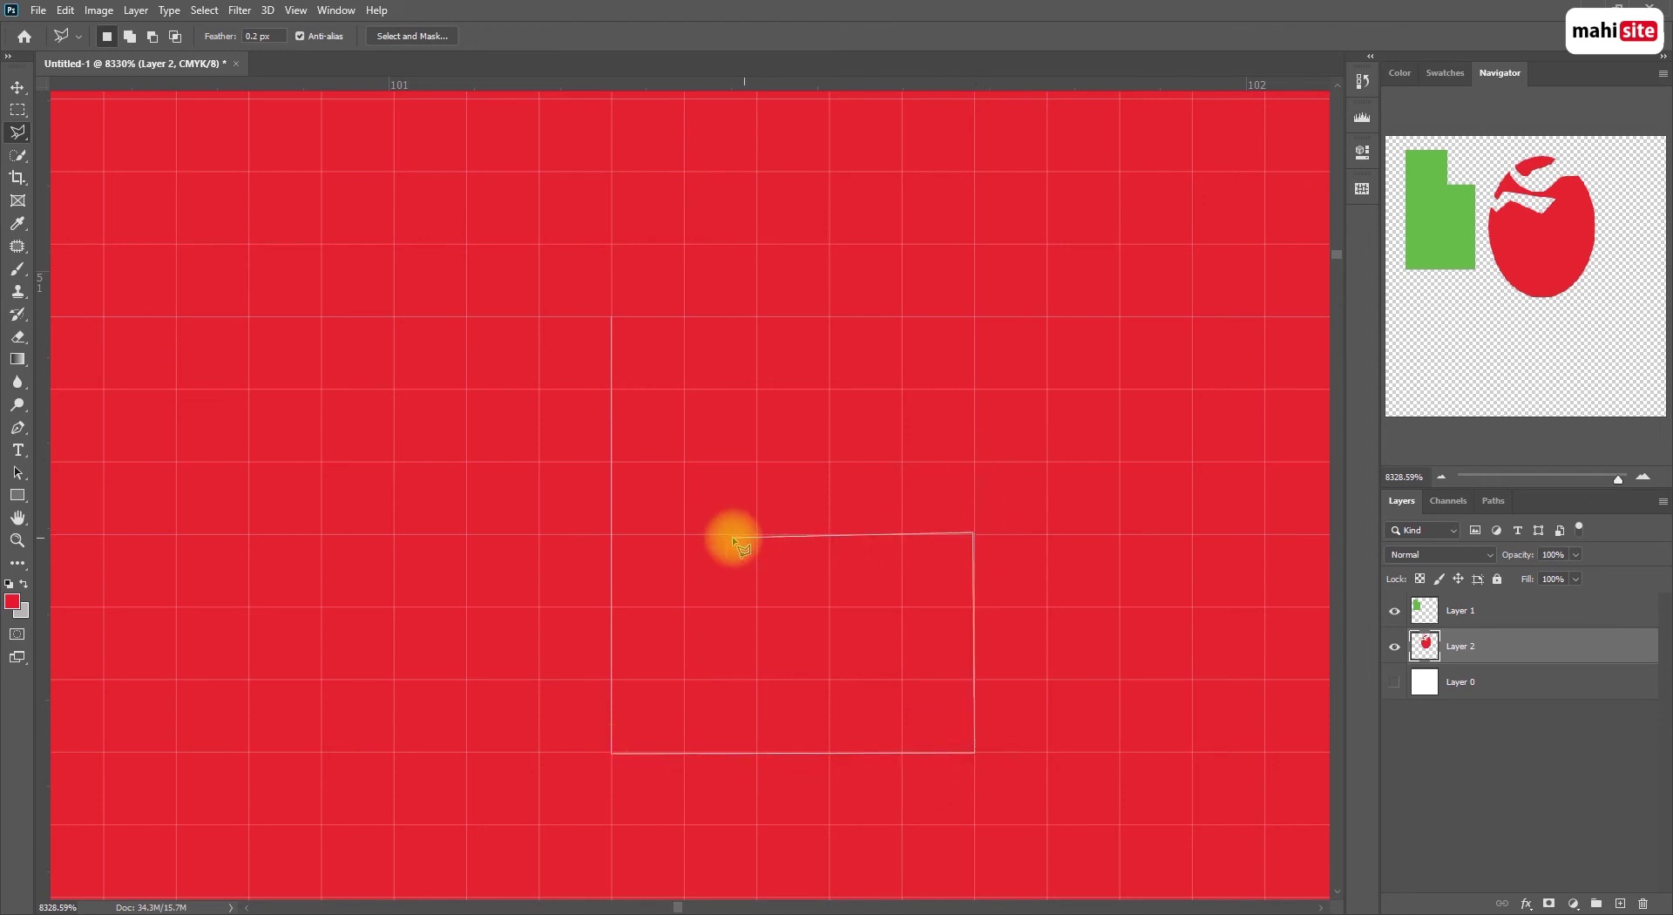
pyautogui.click(755, 533)
pyautogui.click(757, 316)
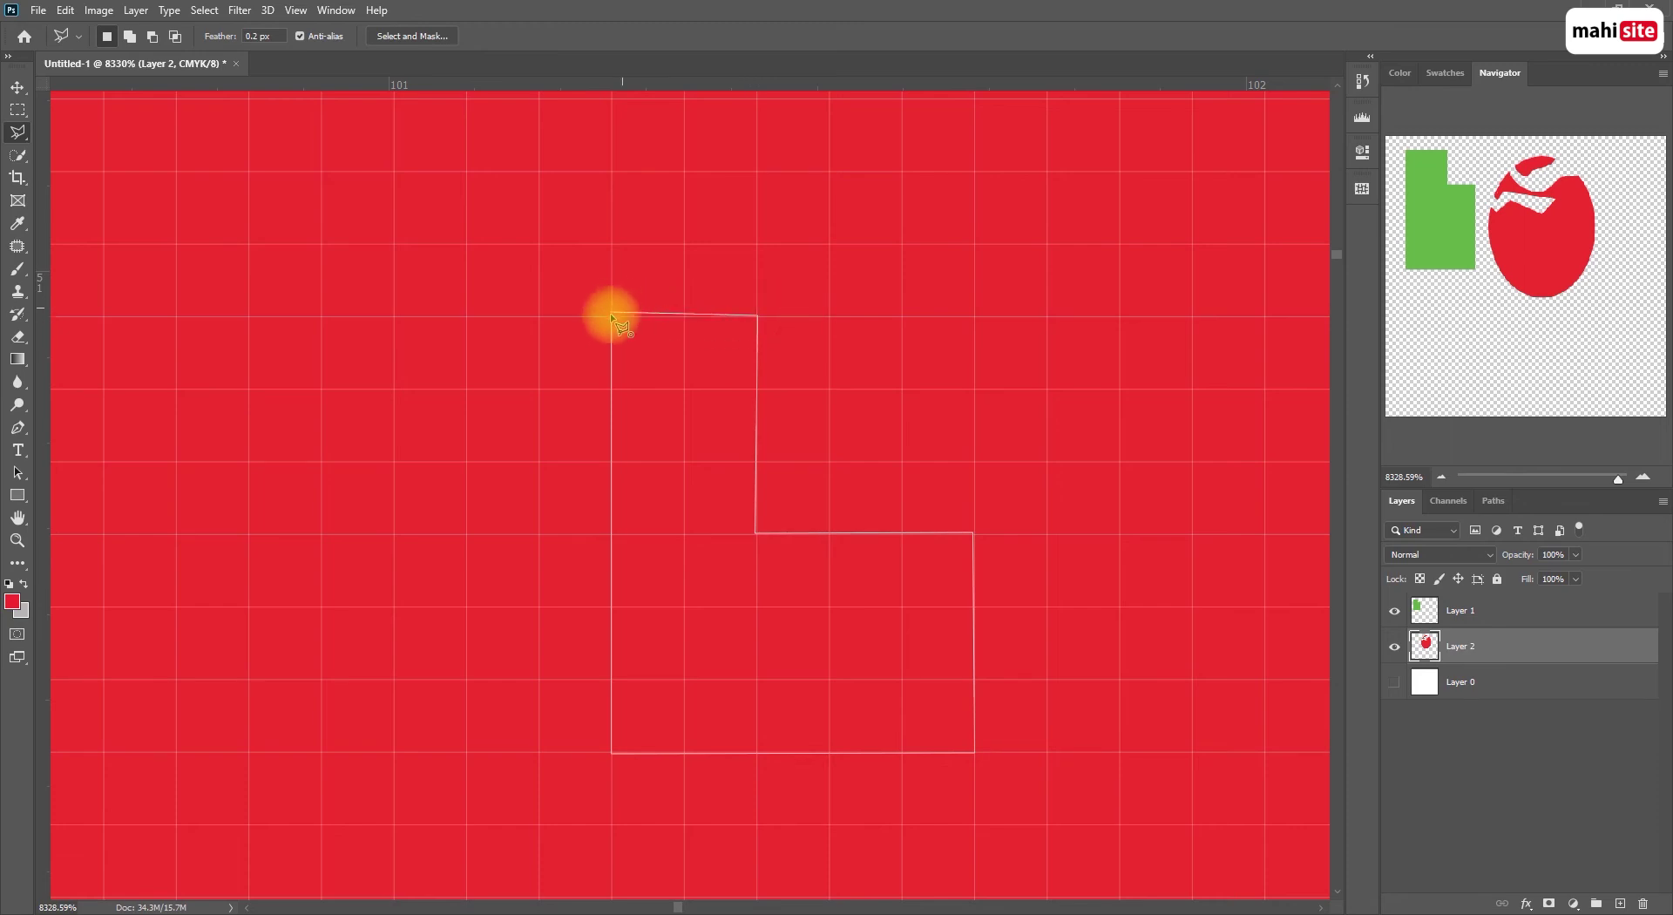
pyautogui.click(611, 317)
pyautogui.hotkey('ctrl', '-')
pyautogui.hotkey('ctrl', '-')
pyautogui.hotkey('ctrl', '-')
pyautogui.hotkey('ctrl', '-')
pyautogui.hotkey('ctrl', '-')
pyautogui.hotkey('ctrl', '-')
pyautogui.hotkey('ctrl', '-')
pyautogui.hotkey('ctrl', '-')
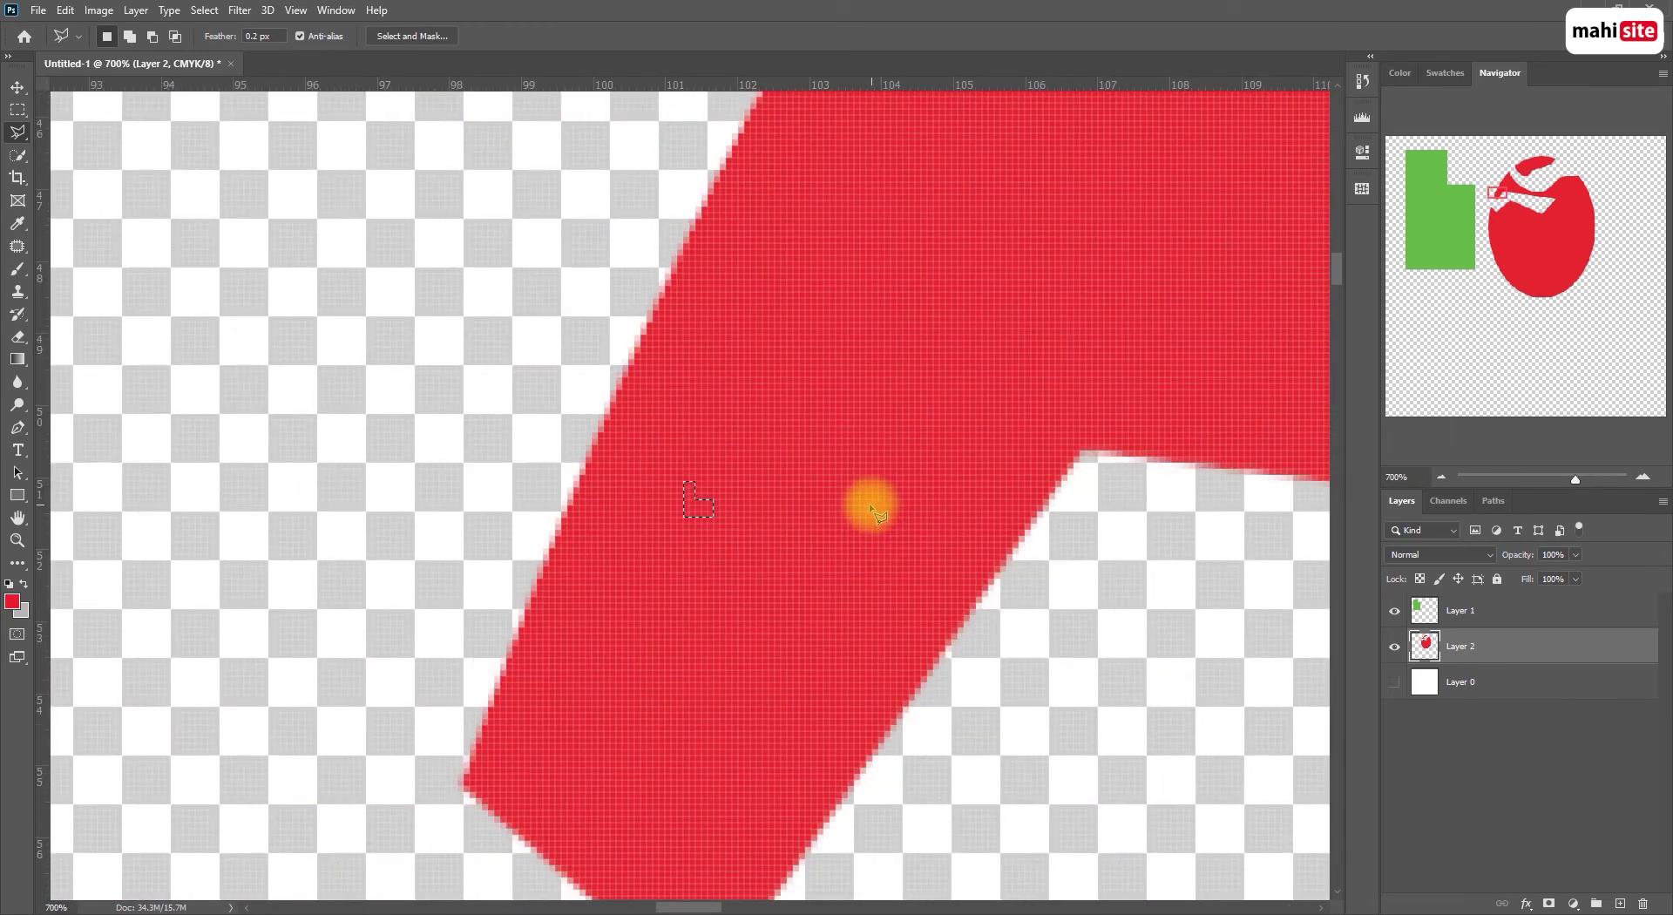
pyautogui.press('Delete')
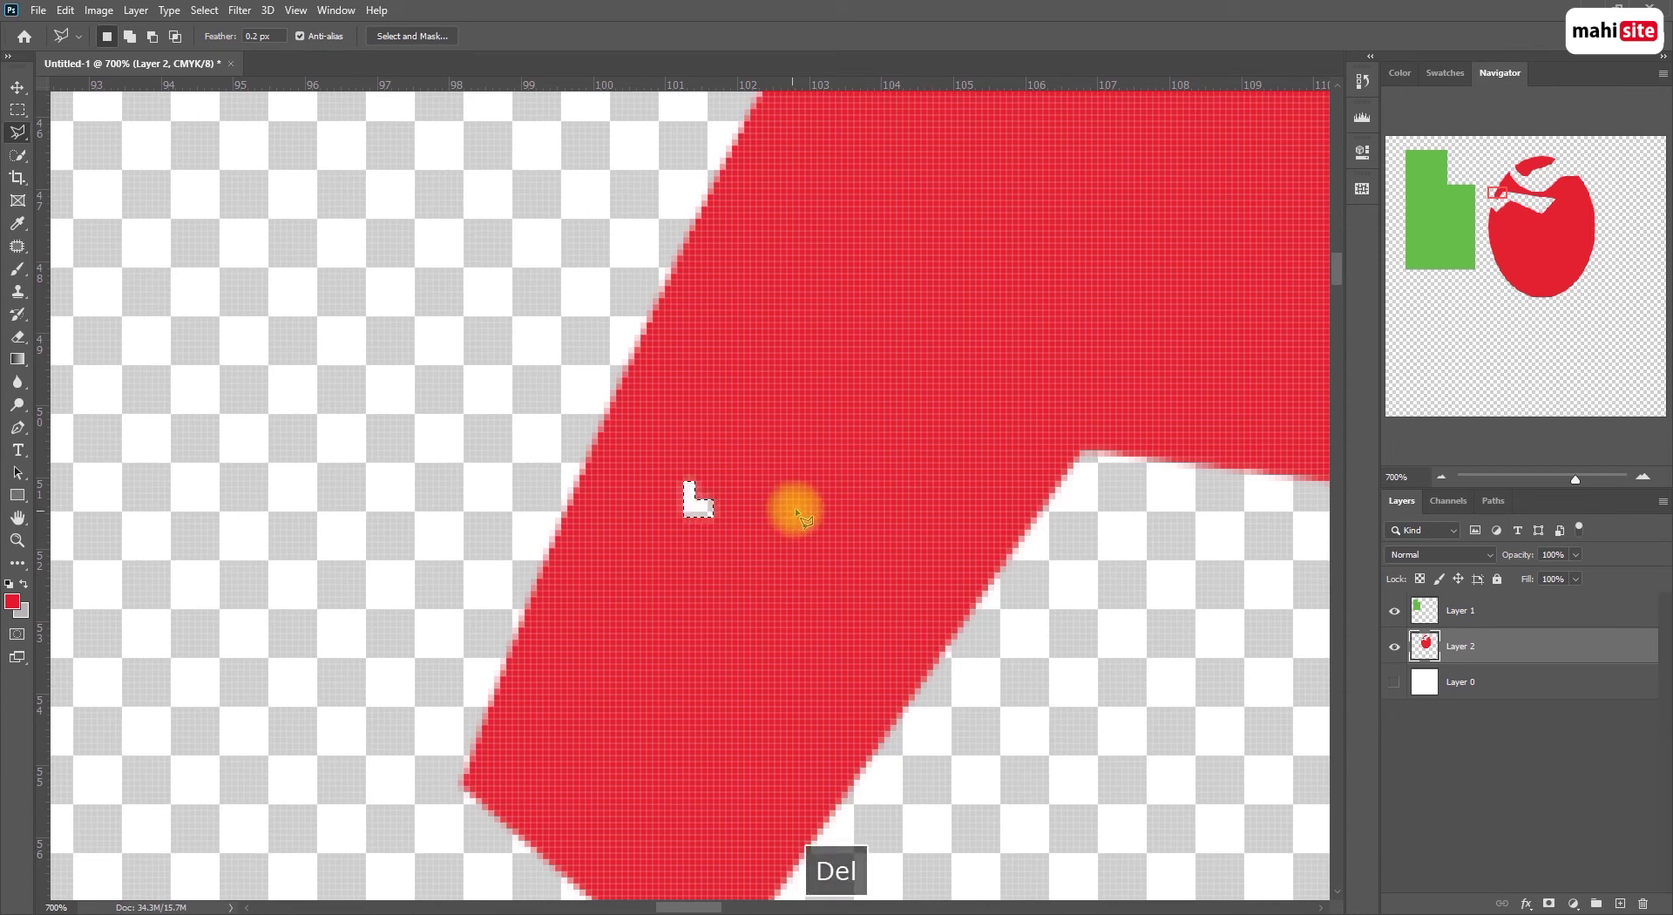
pyautogui.hotkey('ctrl', 'd')
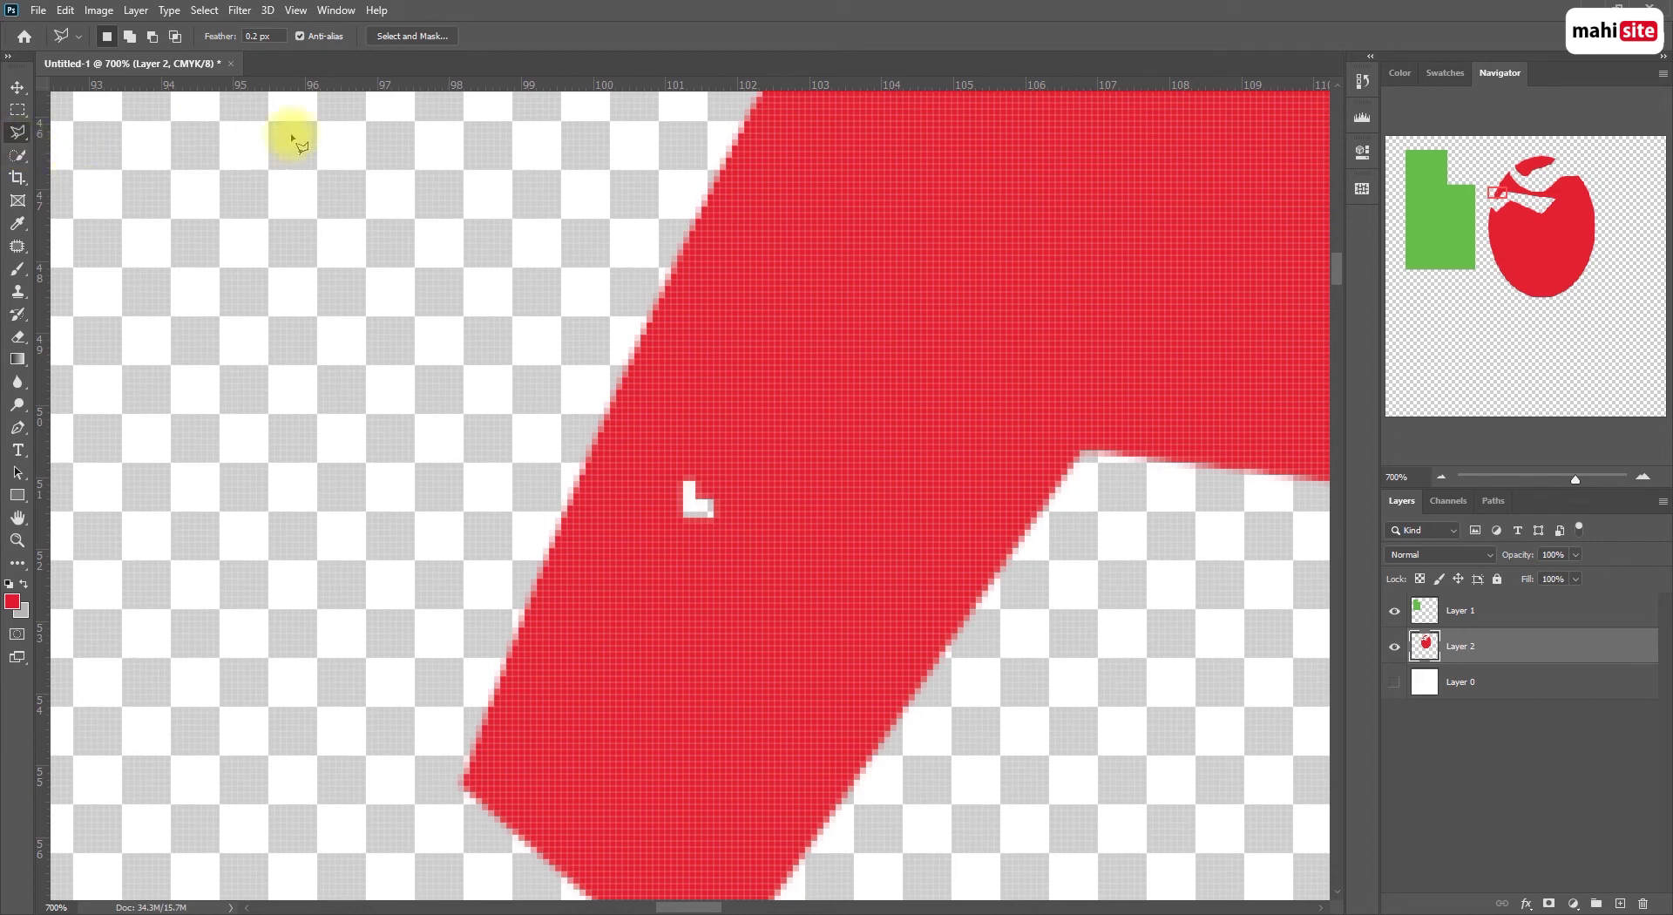
# Cut a swirling area about 34 x 34 mm into the red ellipse's upper-right side using a Magnetic Lasso selection with 2 px feather, and deselect
pyautogui.rightClick(18, 133)
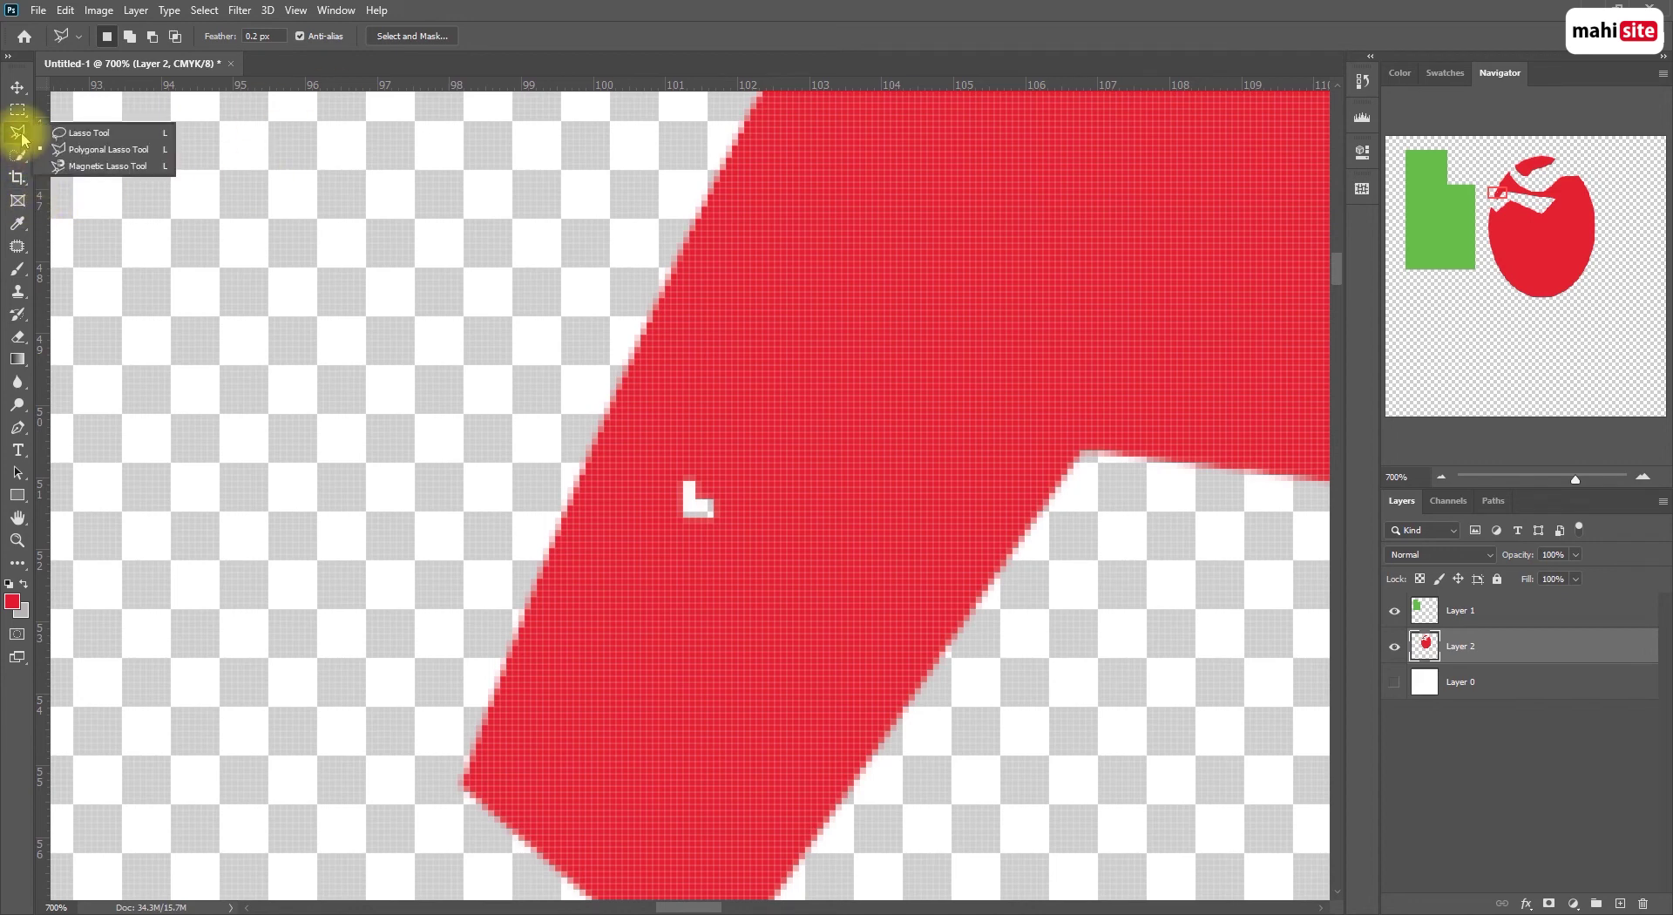
pyautogui.click(100, 165)
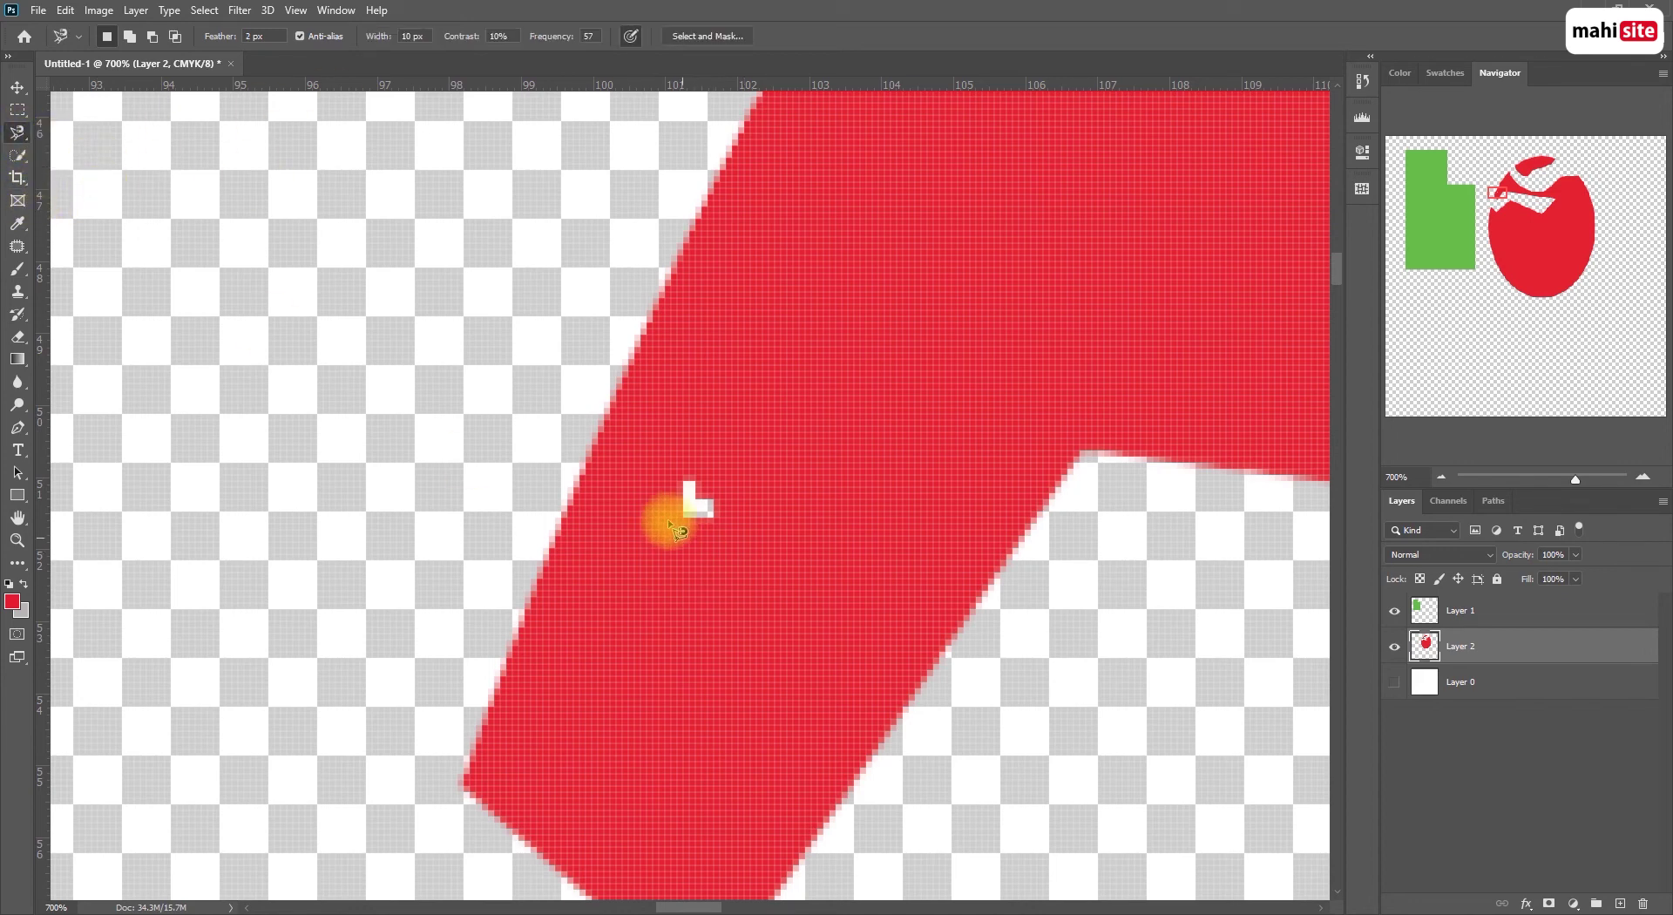
pyautogui.hotkey('ctrl', '-')
pyautogui.hotkey('ctrl', '-')
pyautogui.hotkey('ctrl', '-')
pyautogui.hotkey('ctrl', '-')
pyautogui.hotkey('ctrl', '-')
pyautogui.hotkey('ctrl', '-')
pyautogui.hotkey('ctrl', '-')
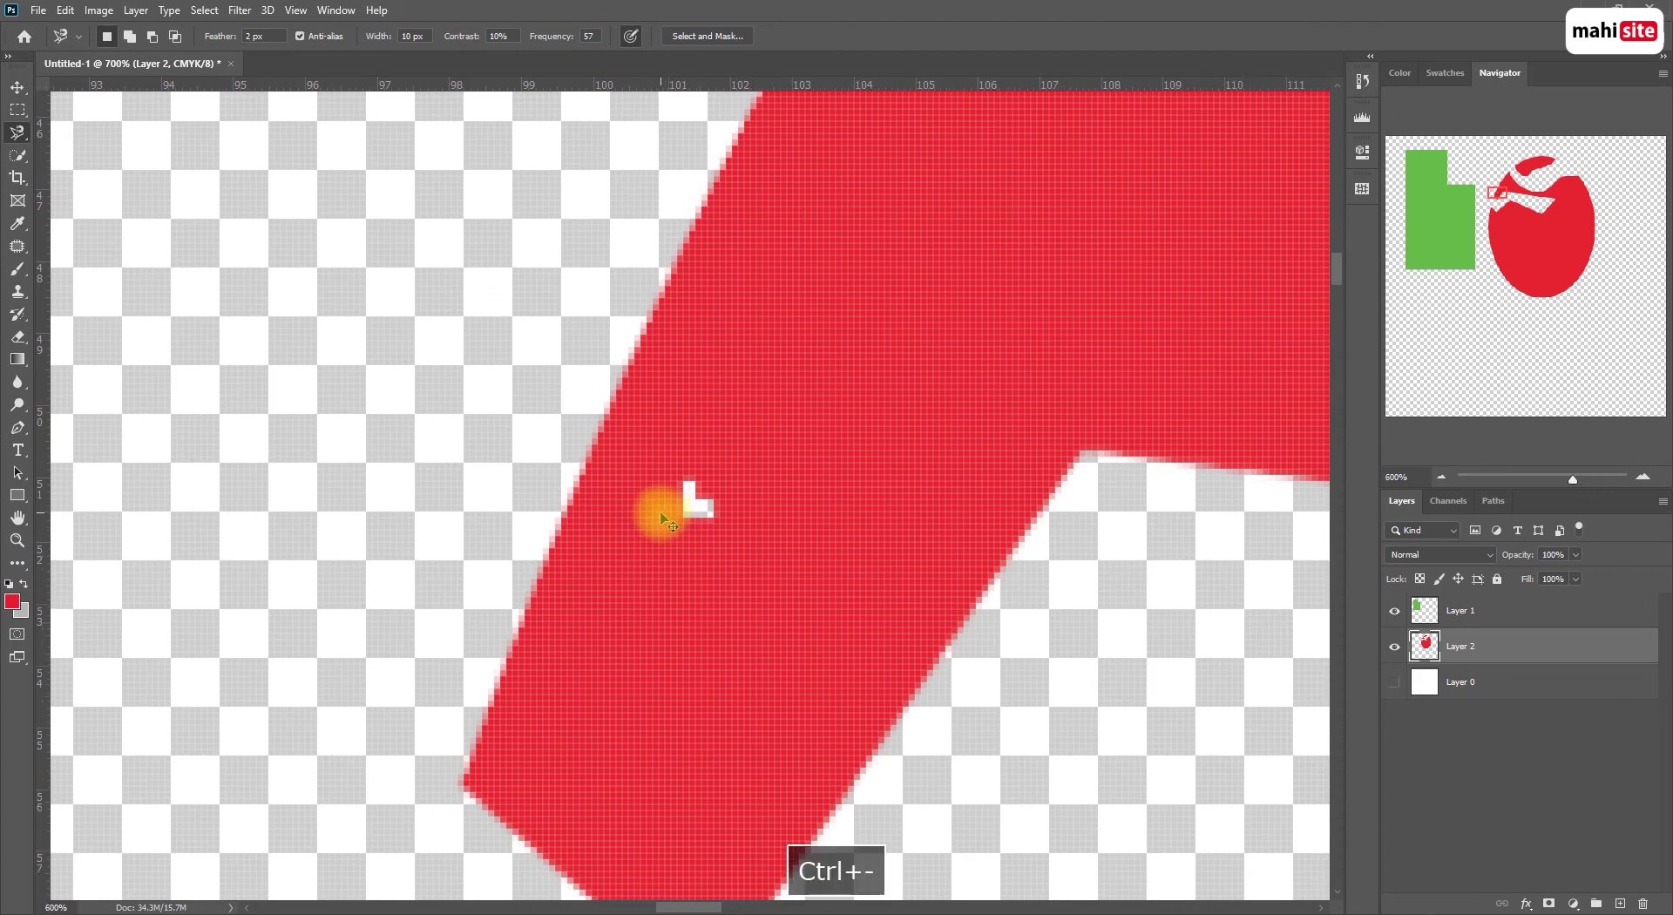
pyautogui.press('space')
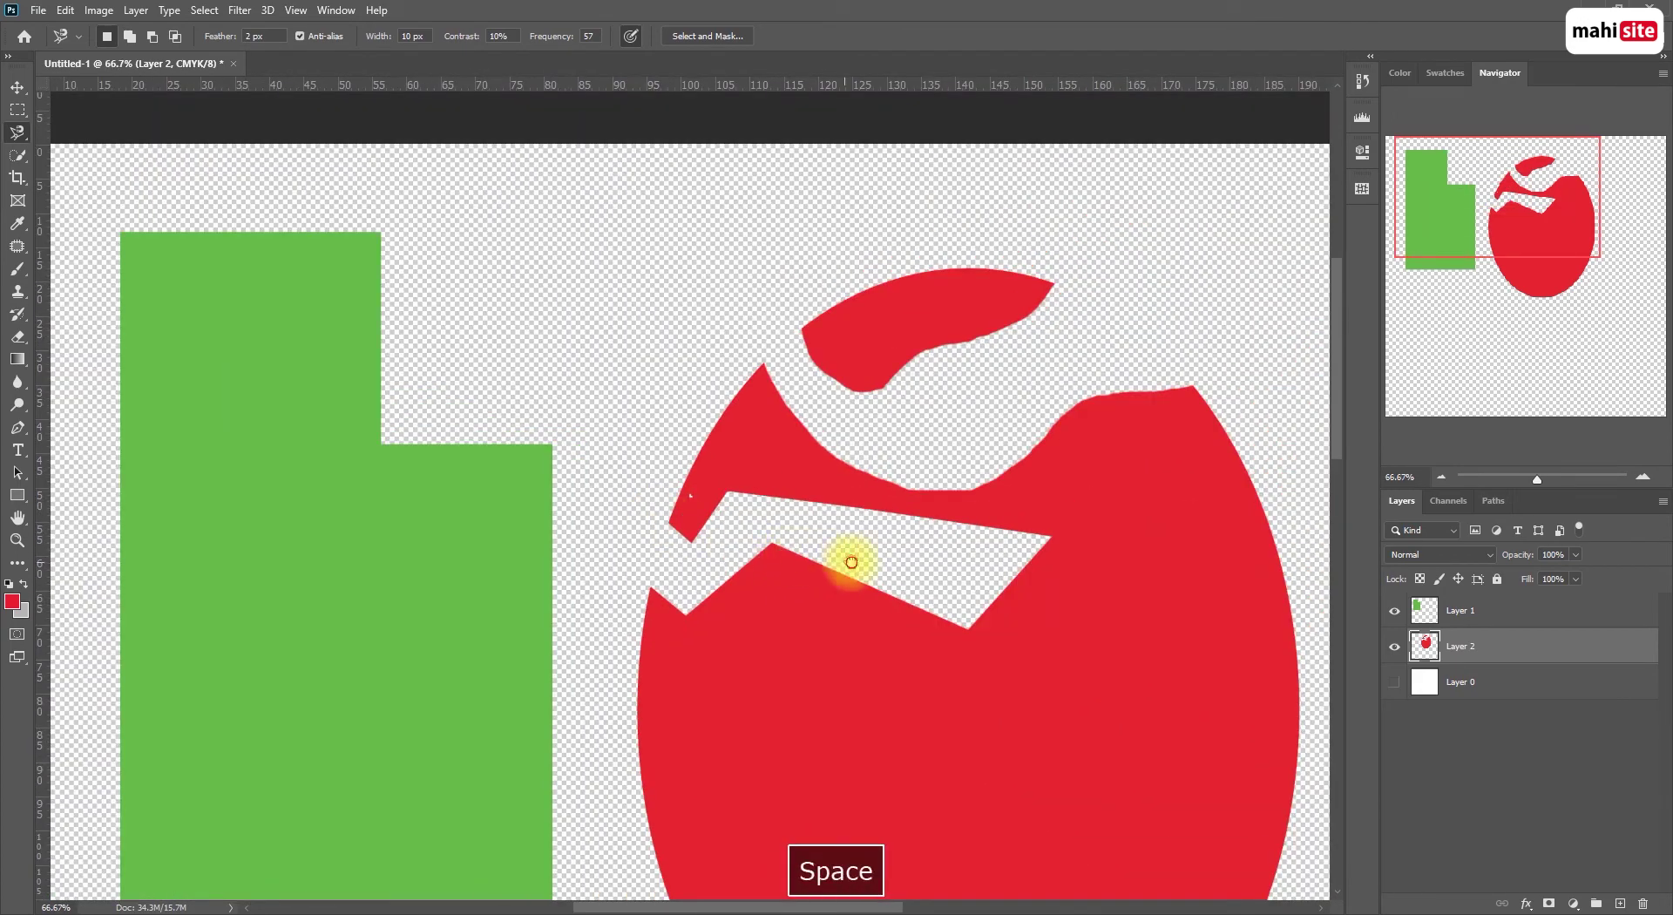
pyautogui.moveTo(887, 692); pyautogui.dragTo(762, 620)
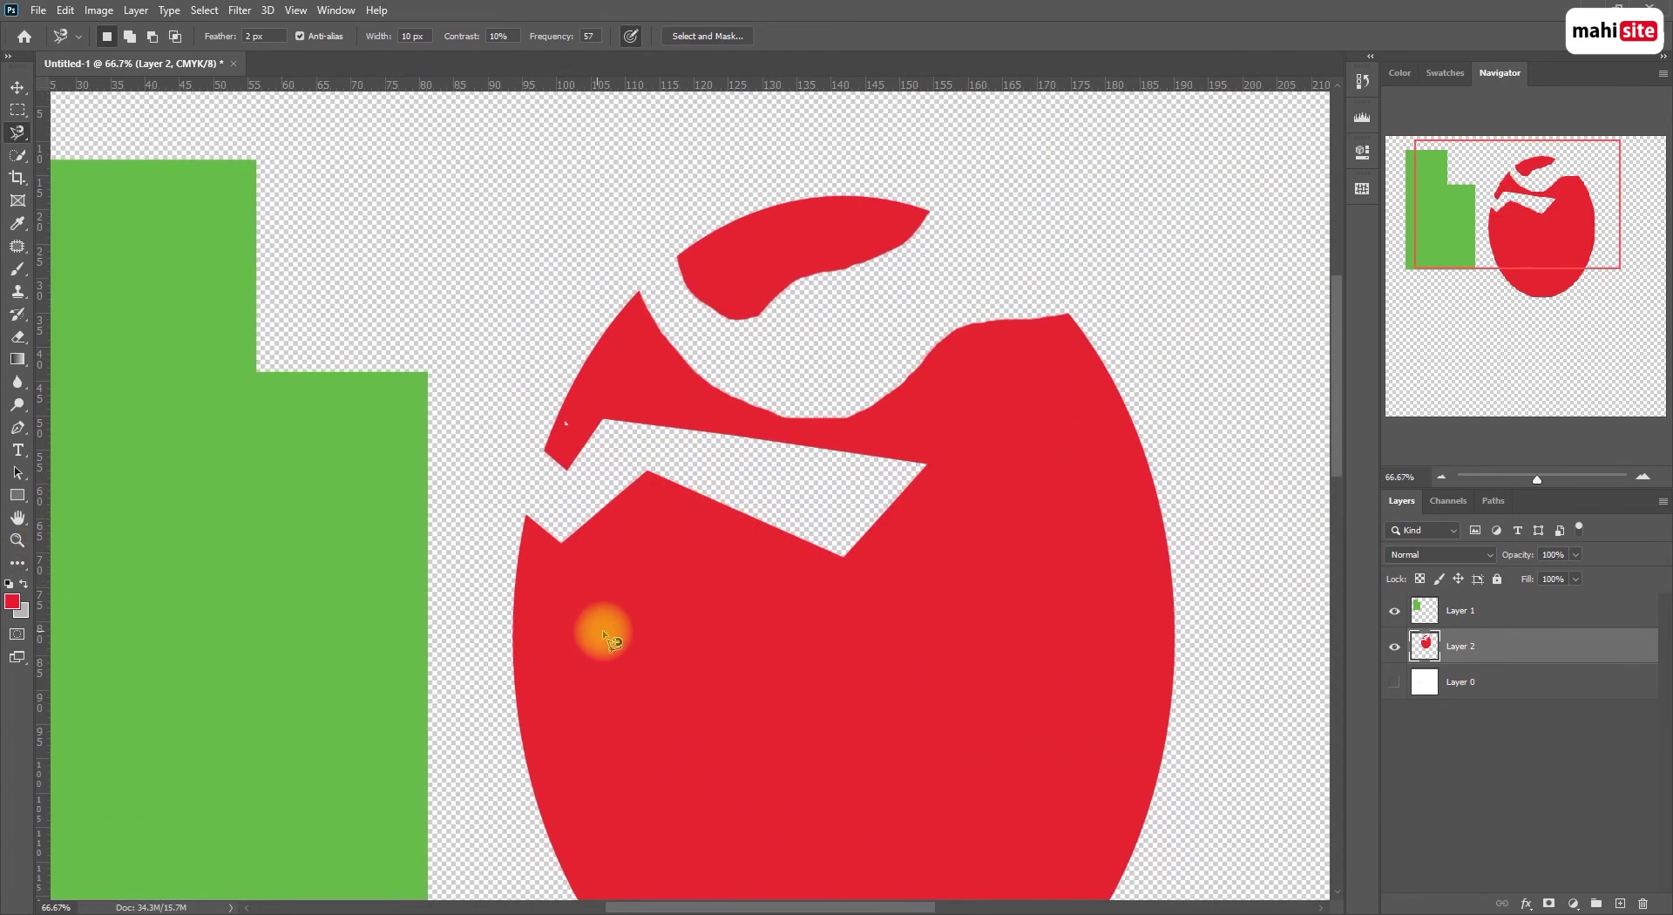
pyautogui.press('z')
pyautogui.moveTo(672, 620); pyautogui.dragTo(713, 634)
pyautogui.press('space')
pyautogui.moveTo(741, 675); pyautogui.dragTo(560, 522)
pyautogui.moveTo(422, 262); pyautogui.dragTo(513, 615)
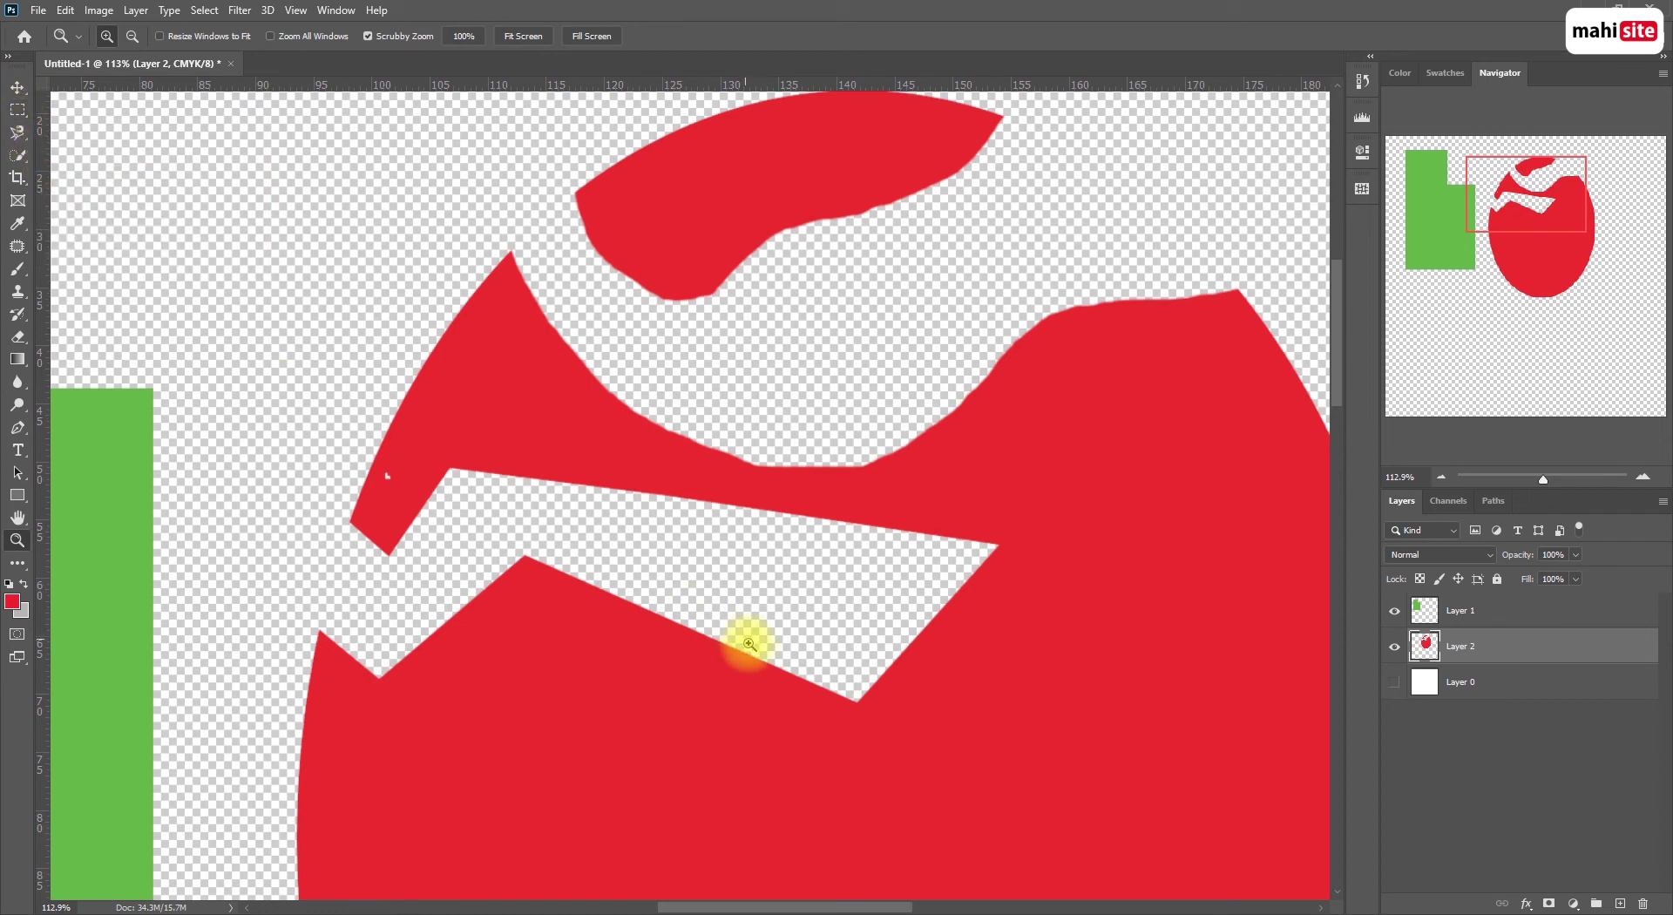
pyautogui.moveTo(936, 714); pyautogui.dragTo(764, 520)
pyautogui.press('l')
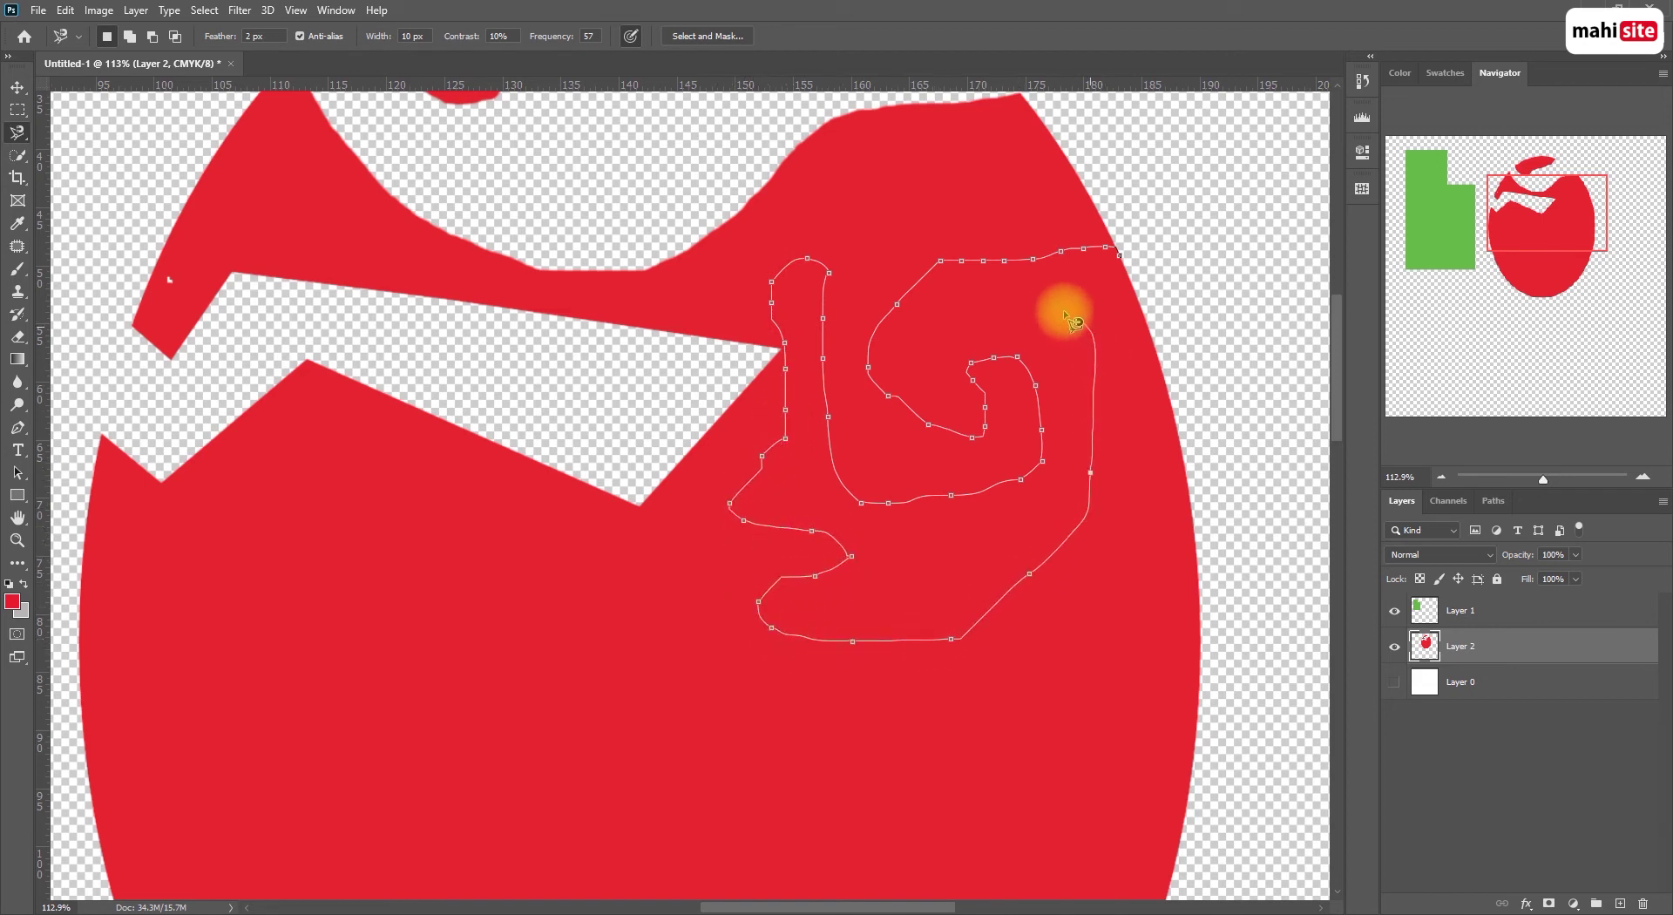
pyautogui.click(1118, 253)
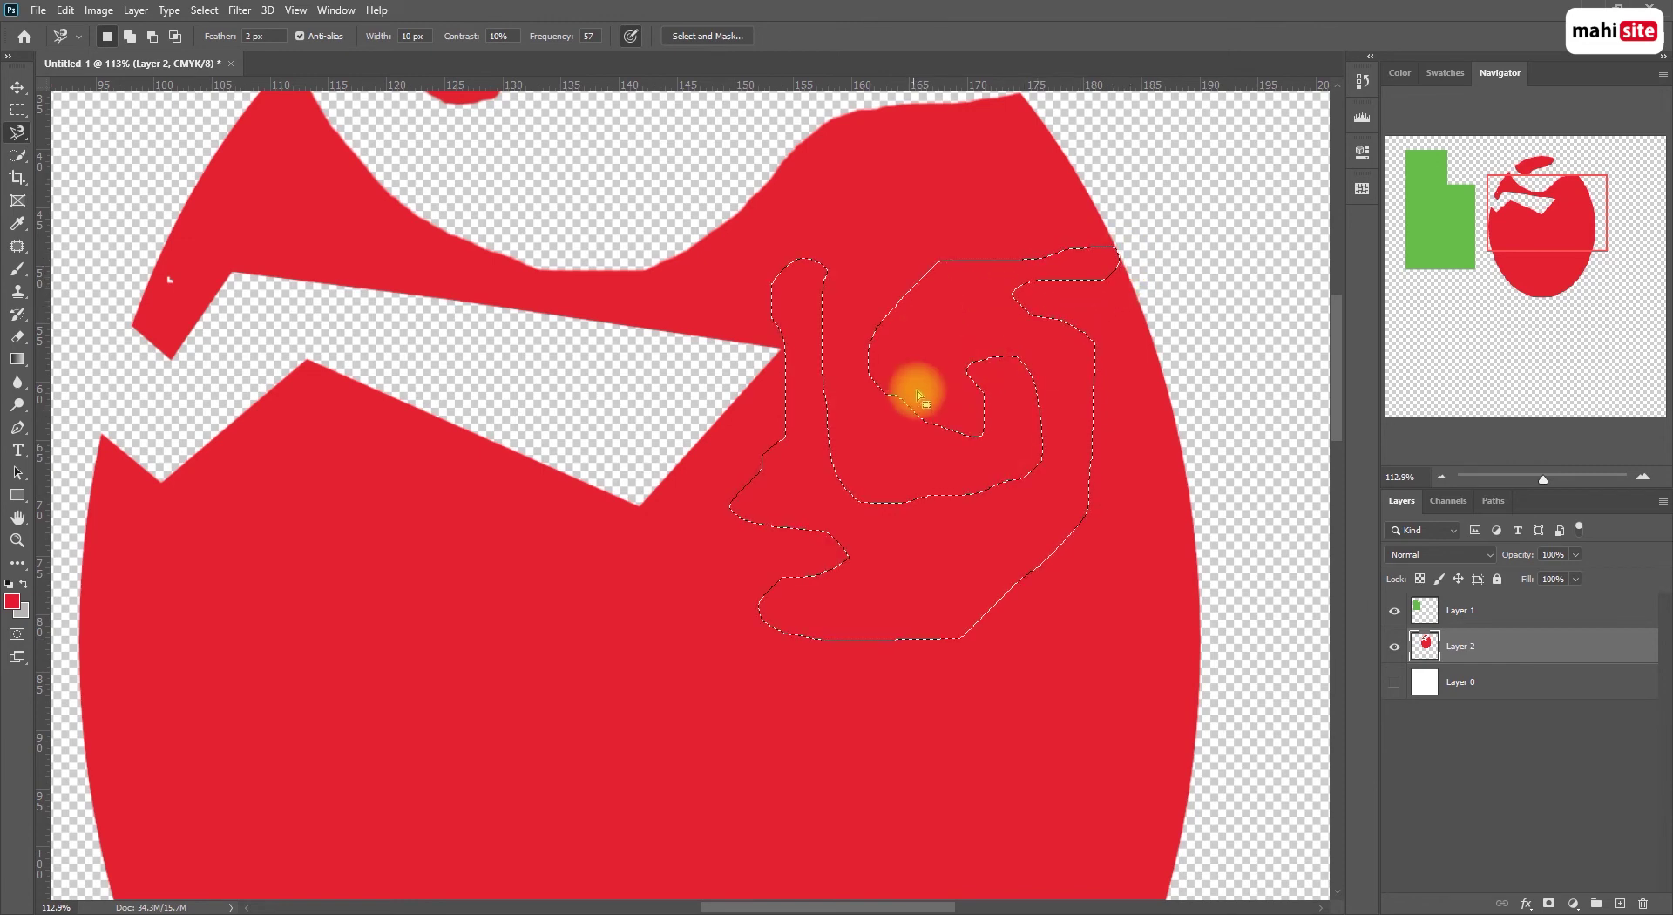
pyautogui.scroll(1, 922, 392)
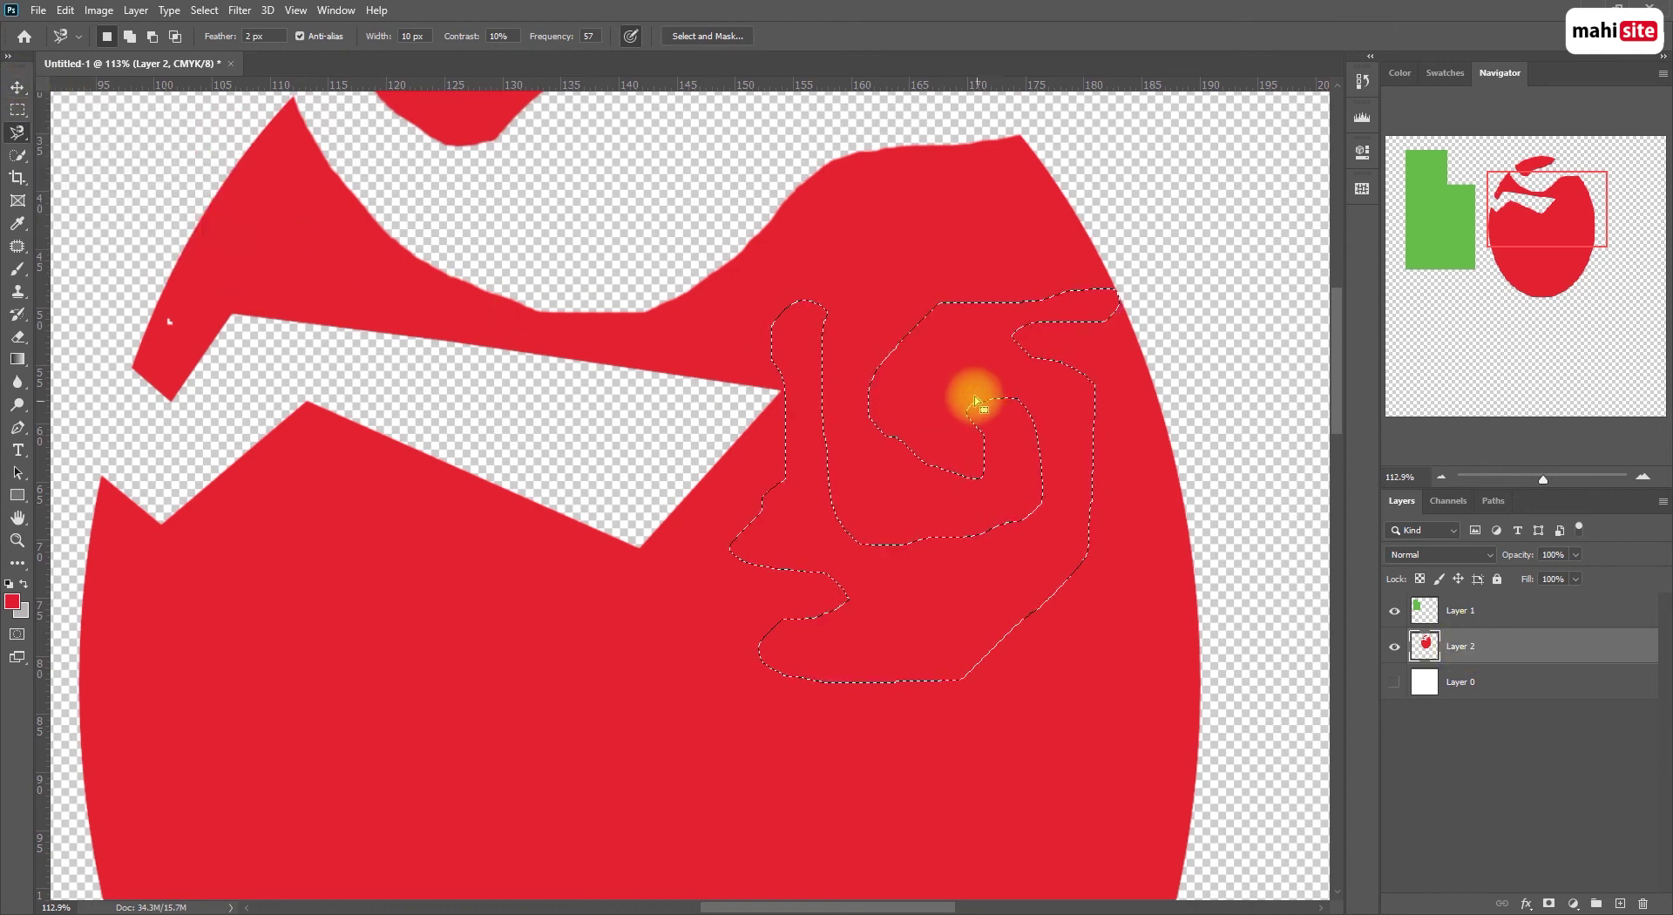
pyautogui.press('Delete')
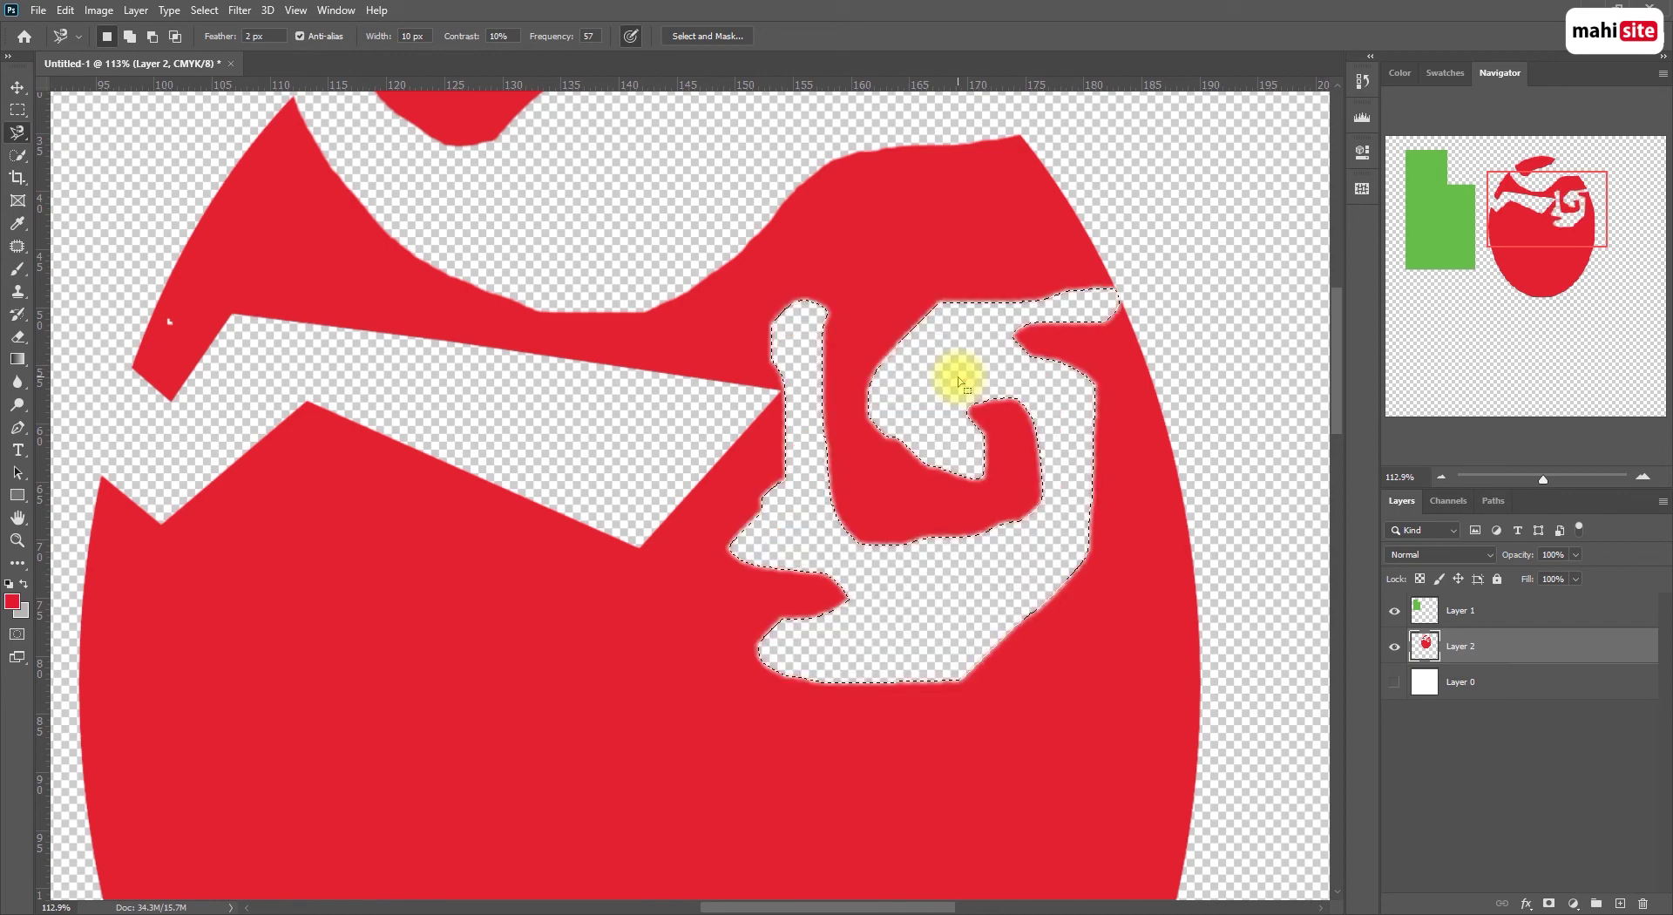
pyautogui.hotkey('ctrl', 'd')
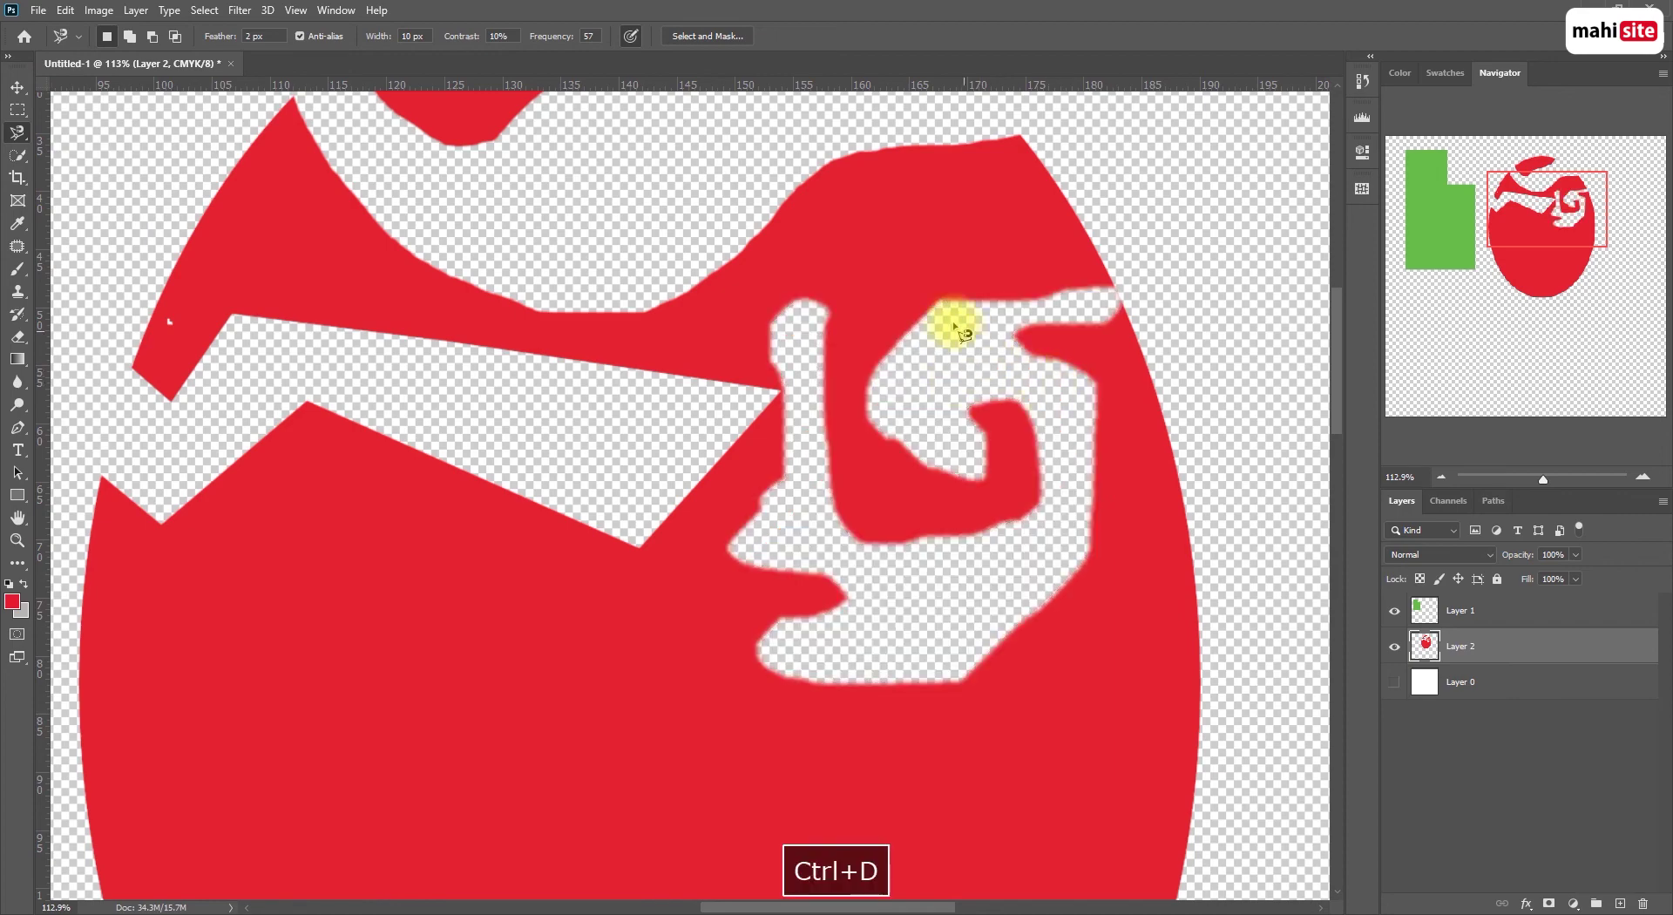
# Examine the edges of the swirl cut beside the zigzag notch up close, and look over both shapes on the canvas
pyautogui.press('z')
pyautogui.moveTo(742, 287); pyautogui.dragTo(831, 369)
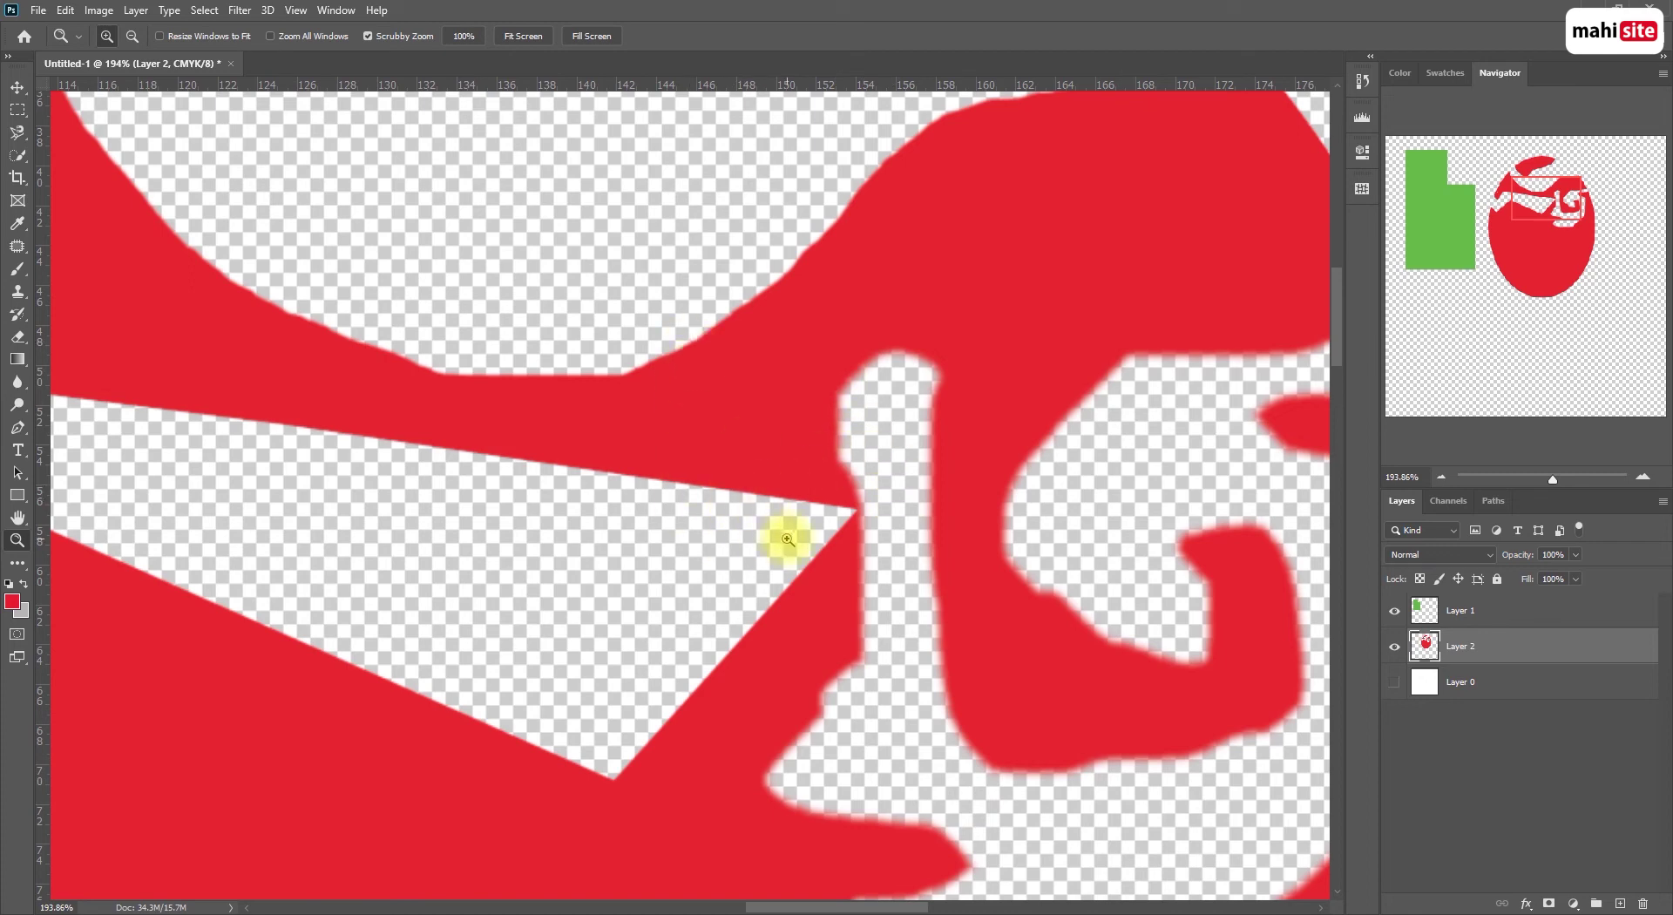
pyautogui.moveTo(787, 539); pyautogui.dragTo(702, 479)
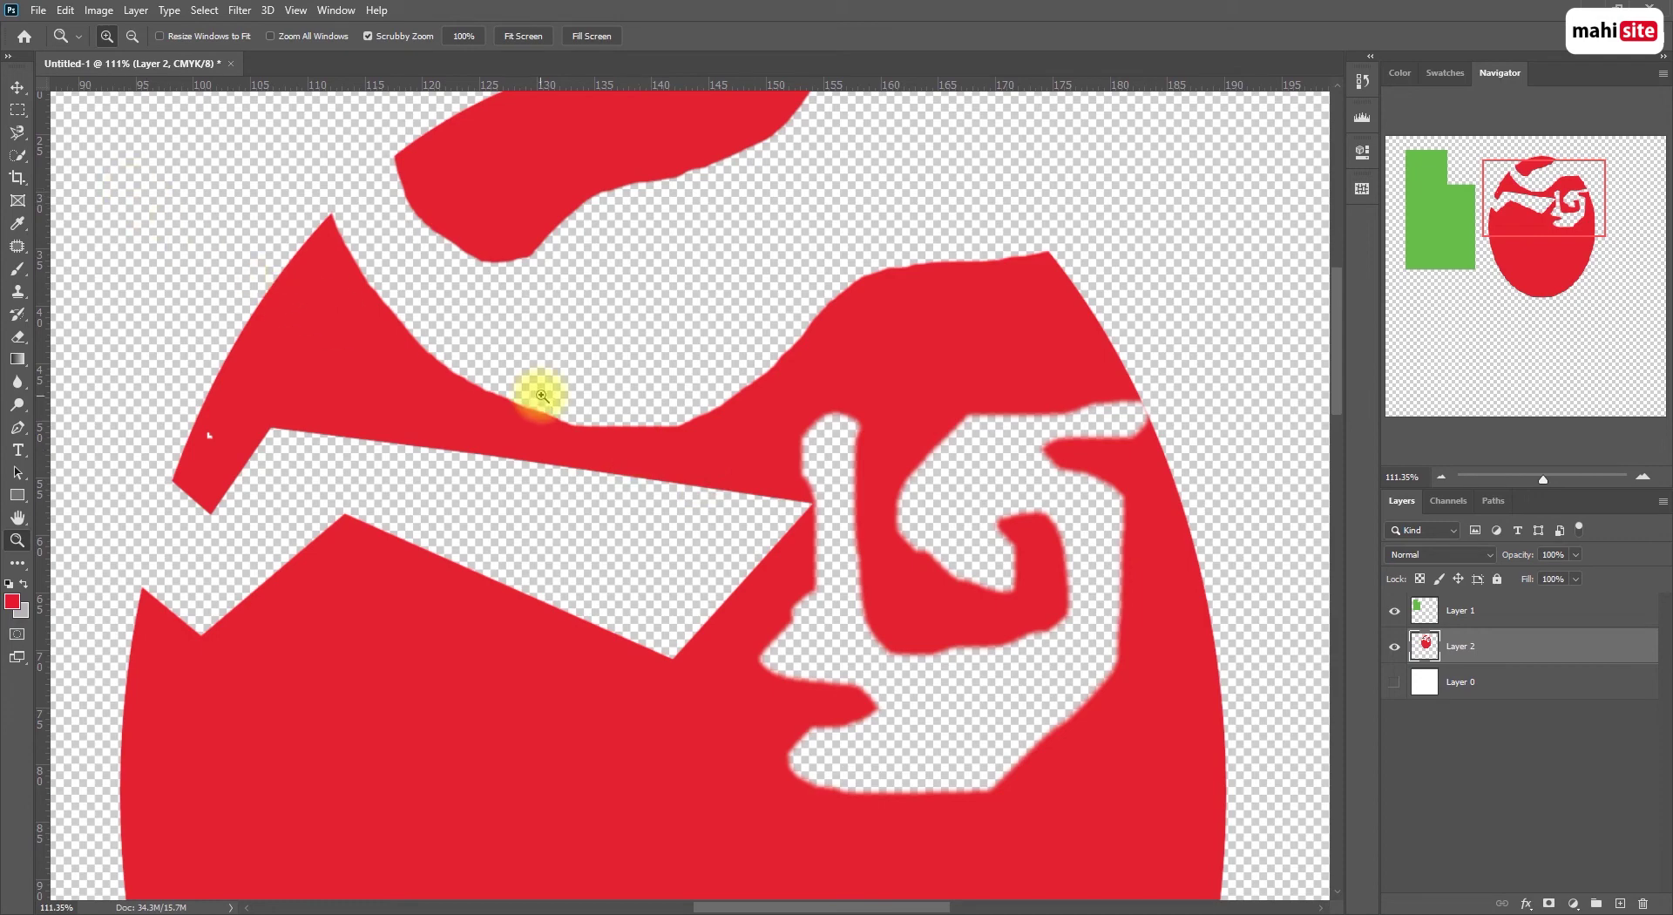
pyautogui.moveTo(640, 414); pyautogui.dragTo(601, 406)
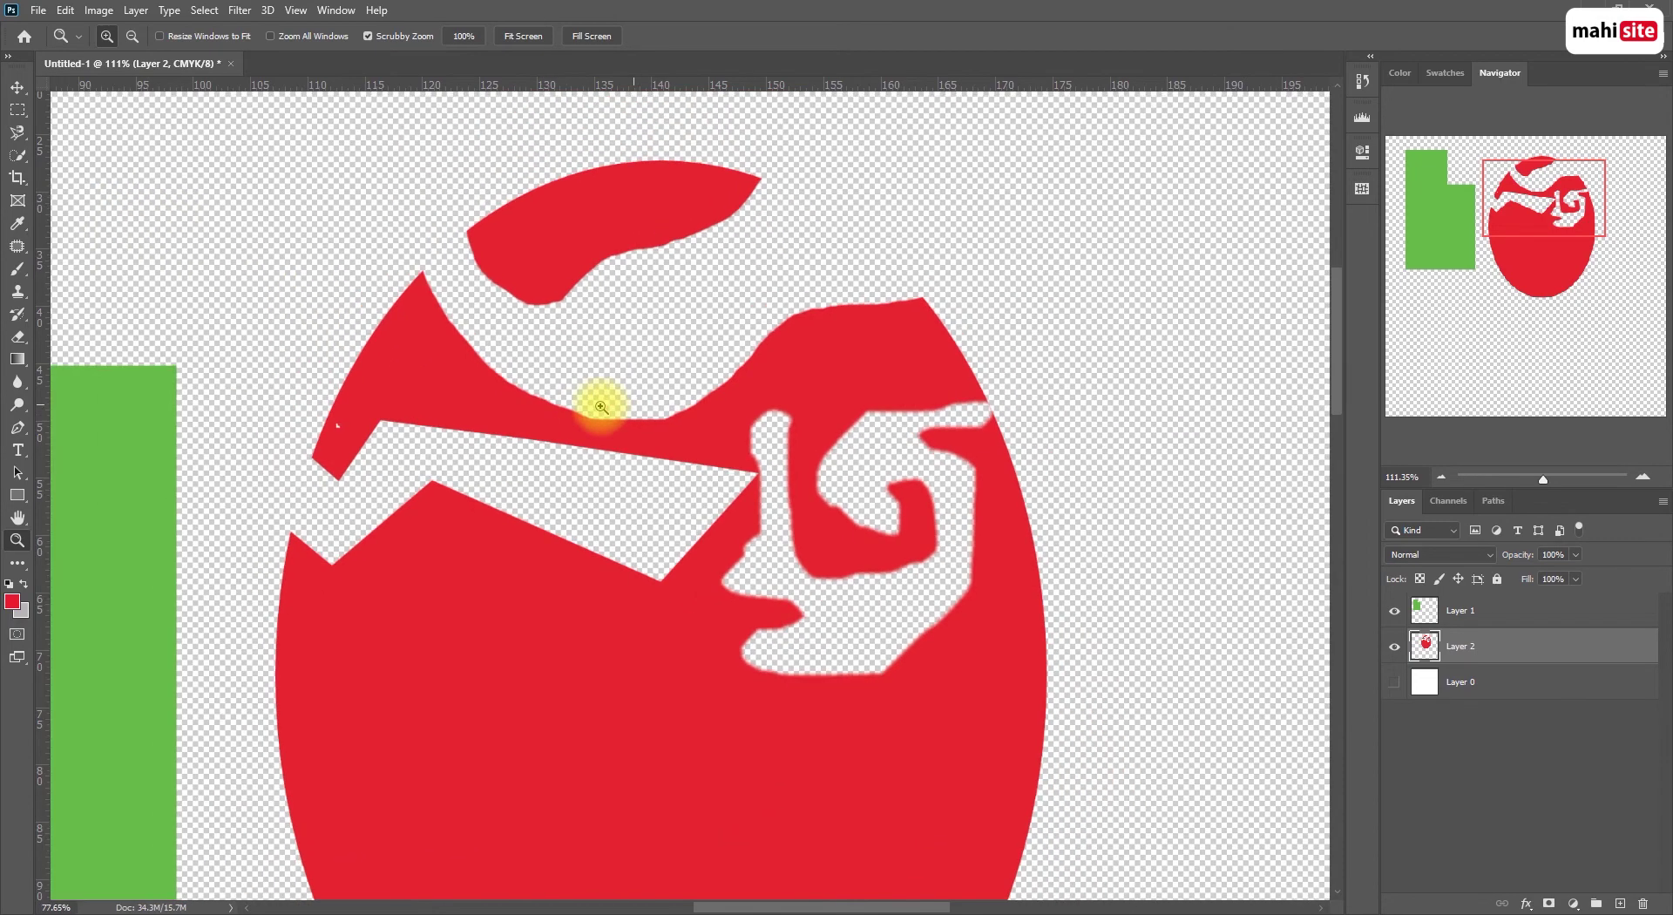
pyautogui.moveTo(729, 488); pyautogui.dragTo(672, 467)
pyautogui.moveTo(754, 536); pyautogui.dragTo(743, 455)
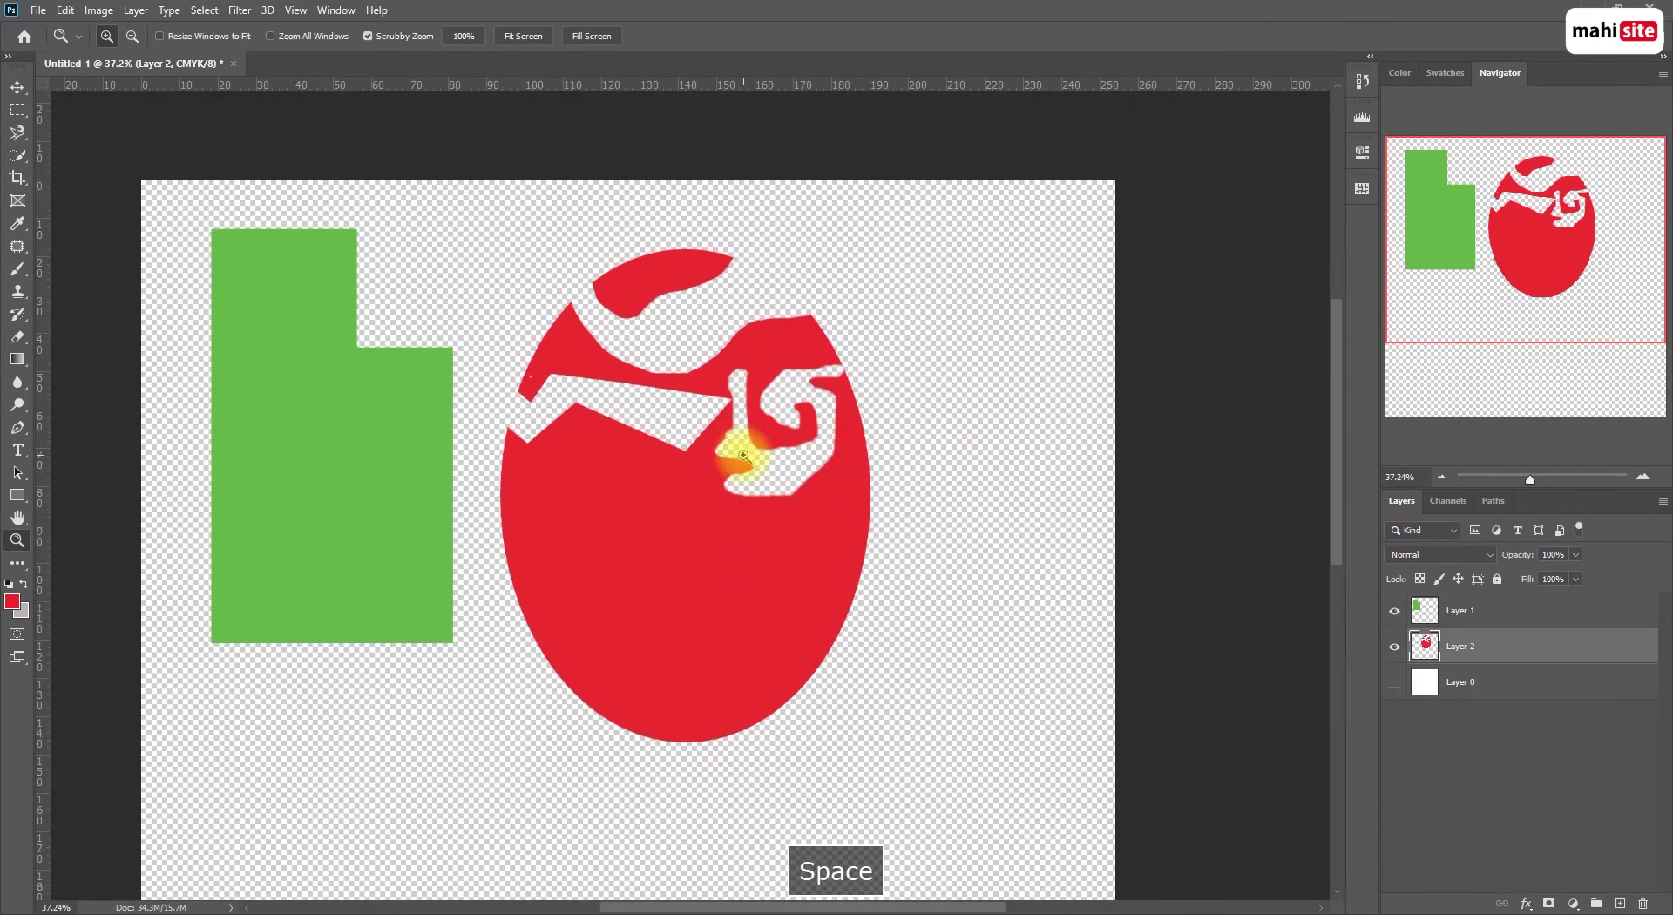
# Close a swirl-shaped Magnetic Lasso outline about 34 x 34 mm at the ellipse's right edge, delete the selected red area on Layer 2, and deselect
pyautogui.rightClick(18, 133)
pyautogui.click(78, 160)
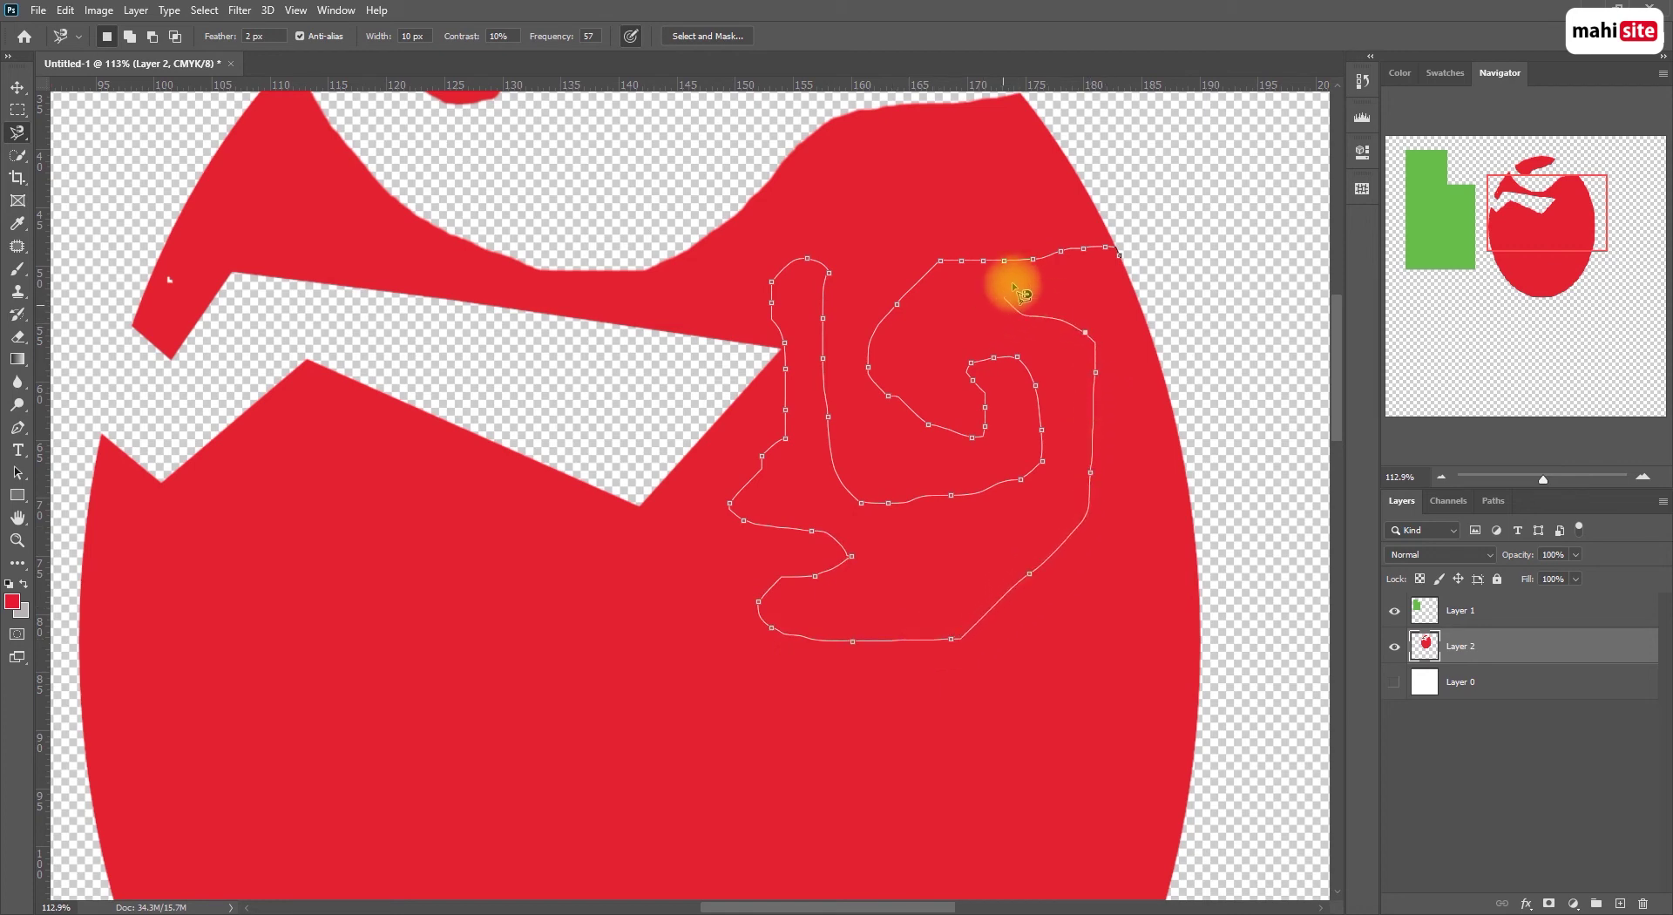
pyautogui.click(1130, 264)
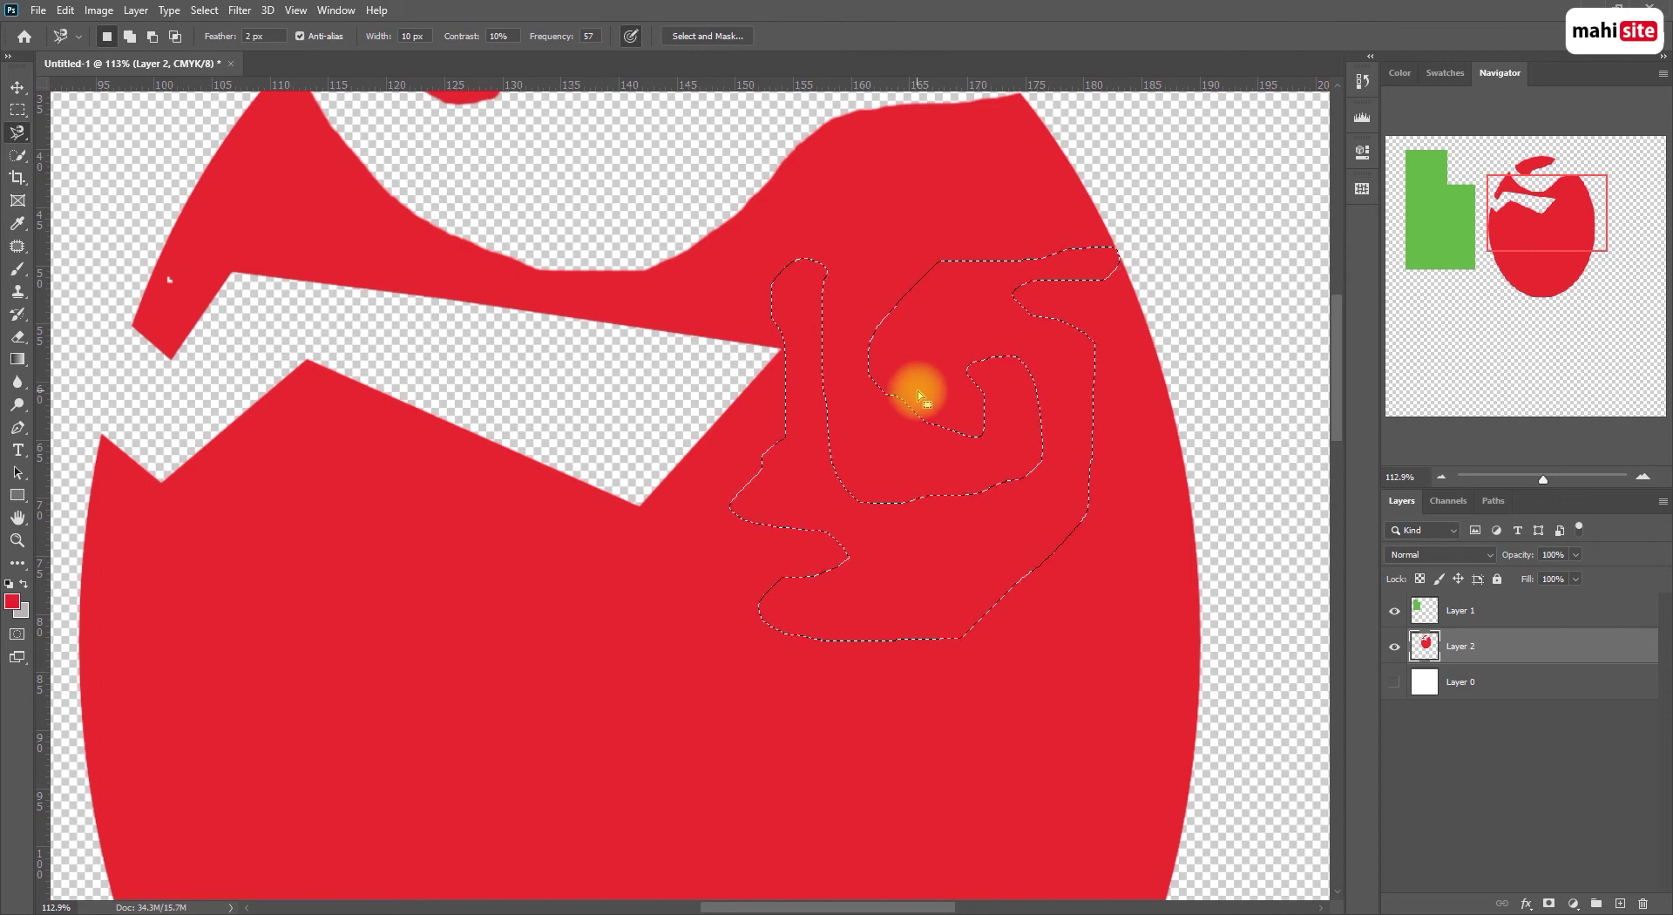
pyautogui.scroll(1, 928, 401)
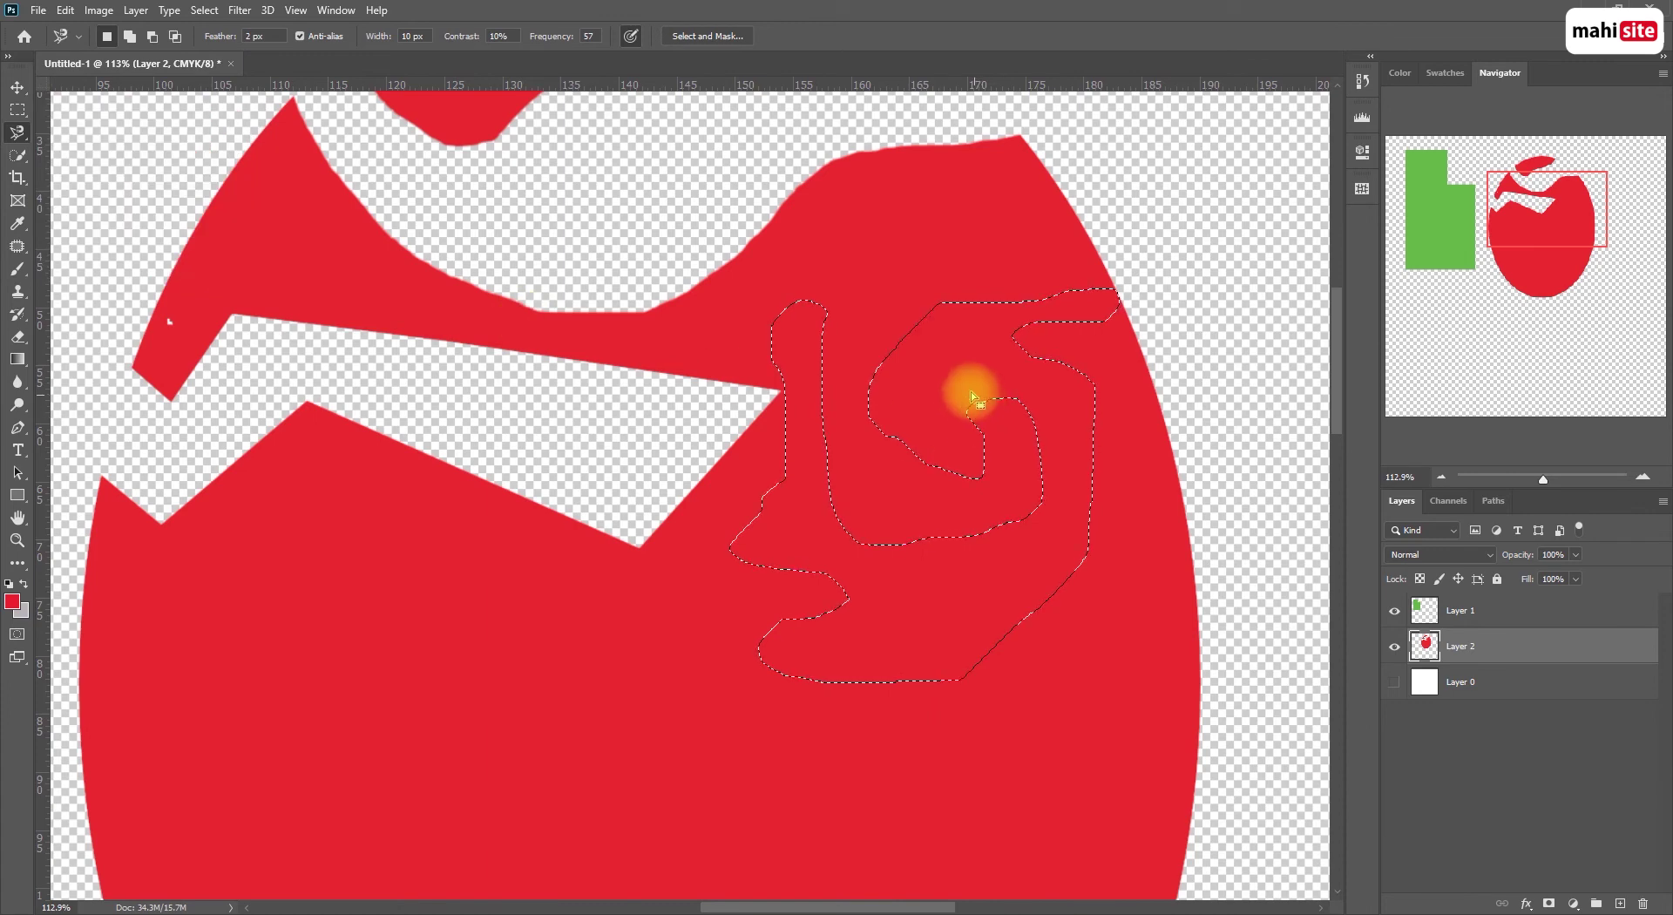
pyautogui.press('Delete')
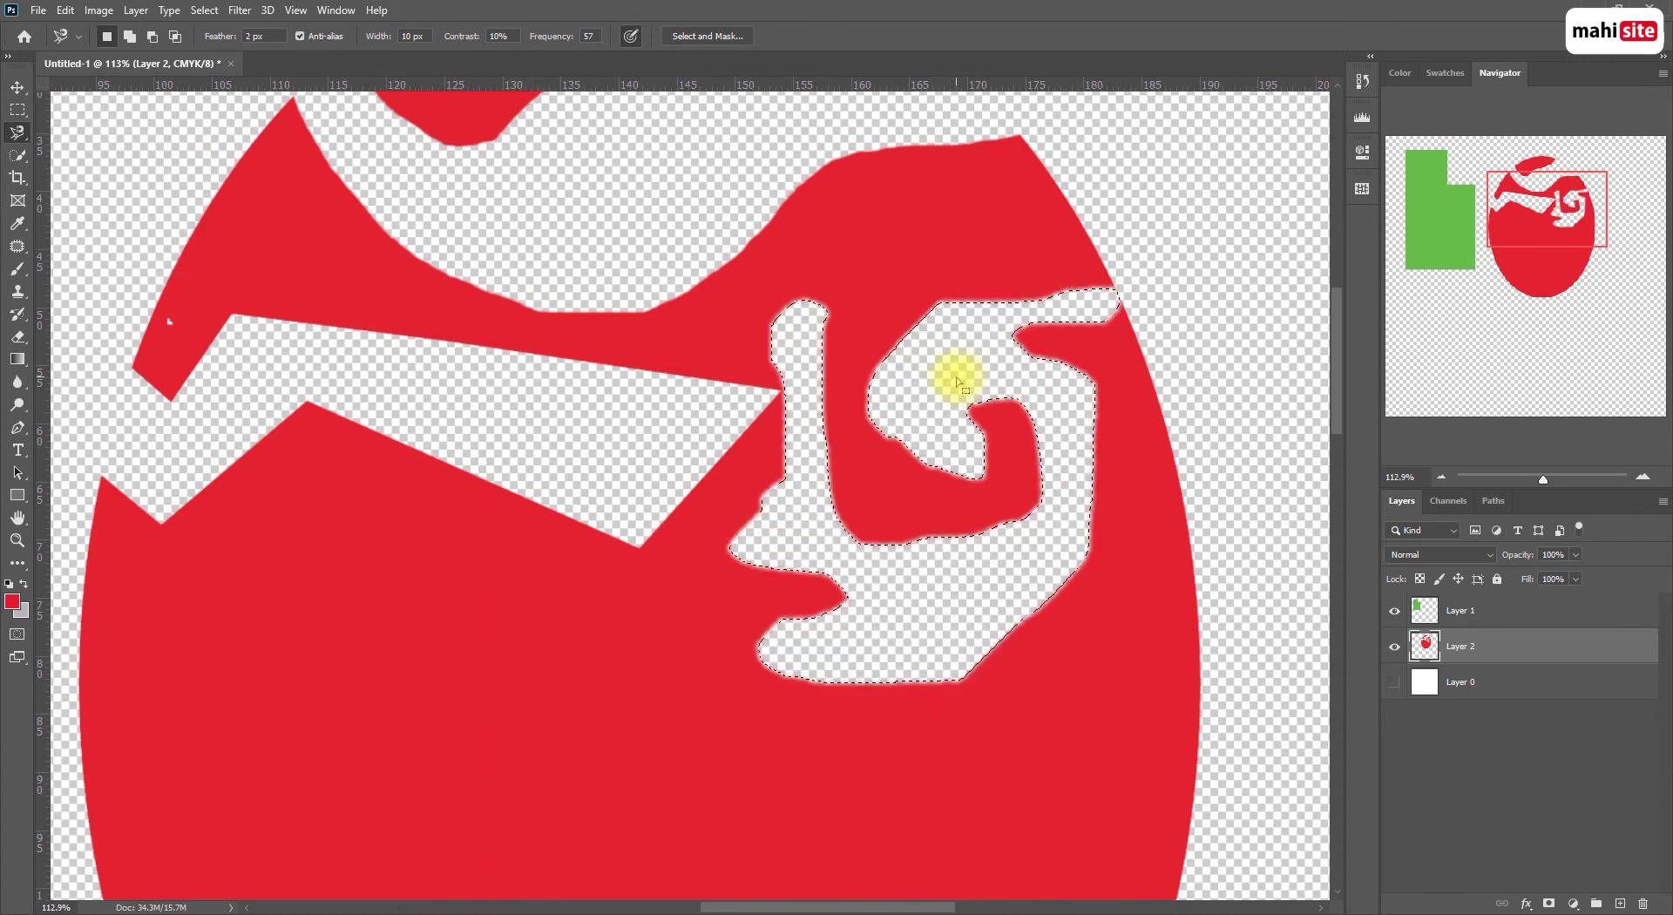
pyautogui.hotkey('ctrl', 'd')
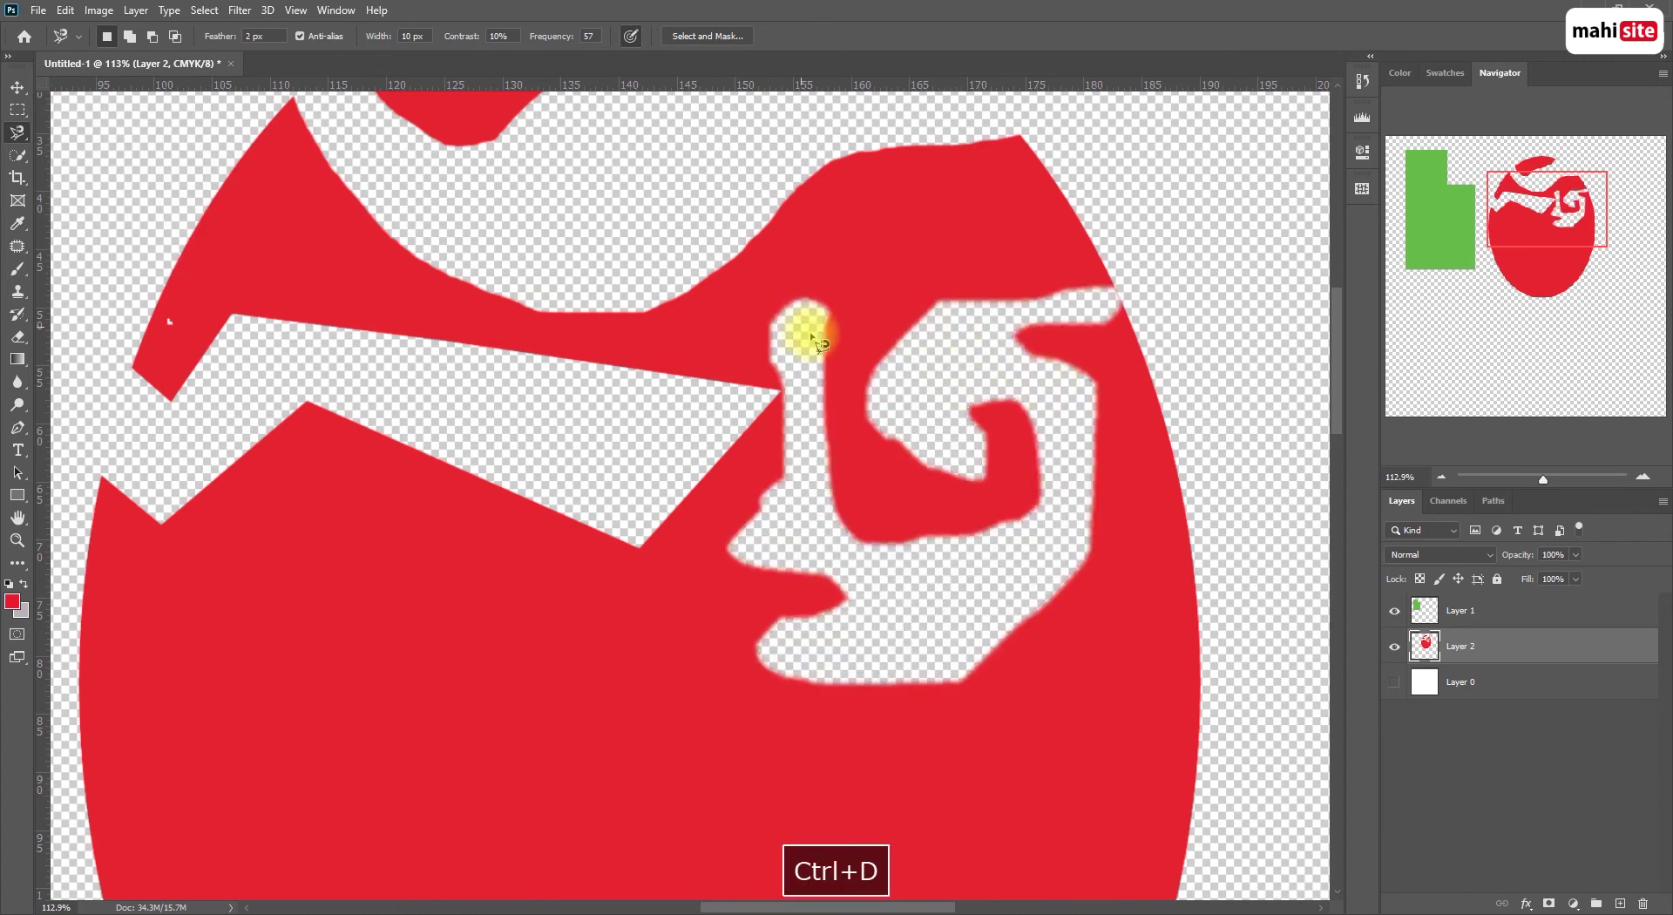
# Compare the edge softness of the swirl cut with the zigzag notch and the curved cut at higher magnification
pyautogui.press('z')
pyautogui.moveTo(743, 289); pyautogui.dragTo(800, 332)
pyautogui.moveTo(880, 393); pyautogui.dragTo(831, 370)
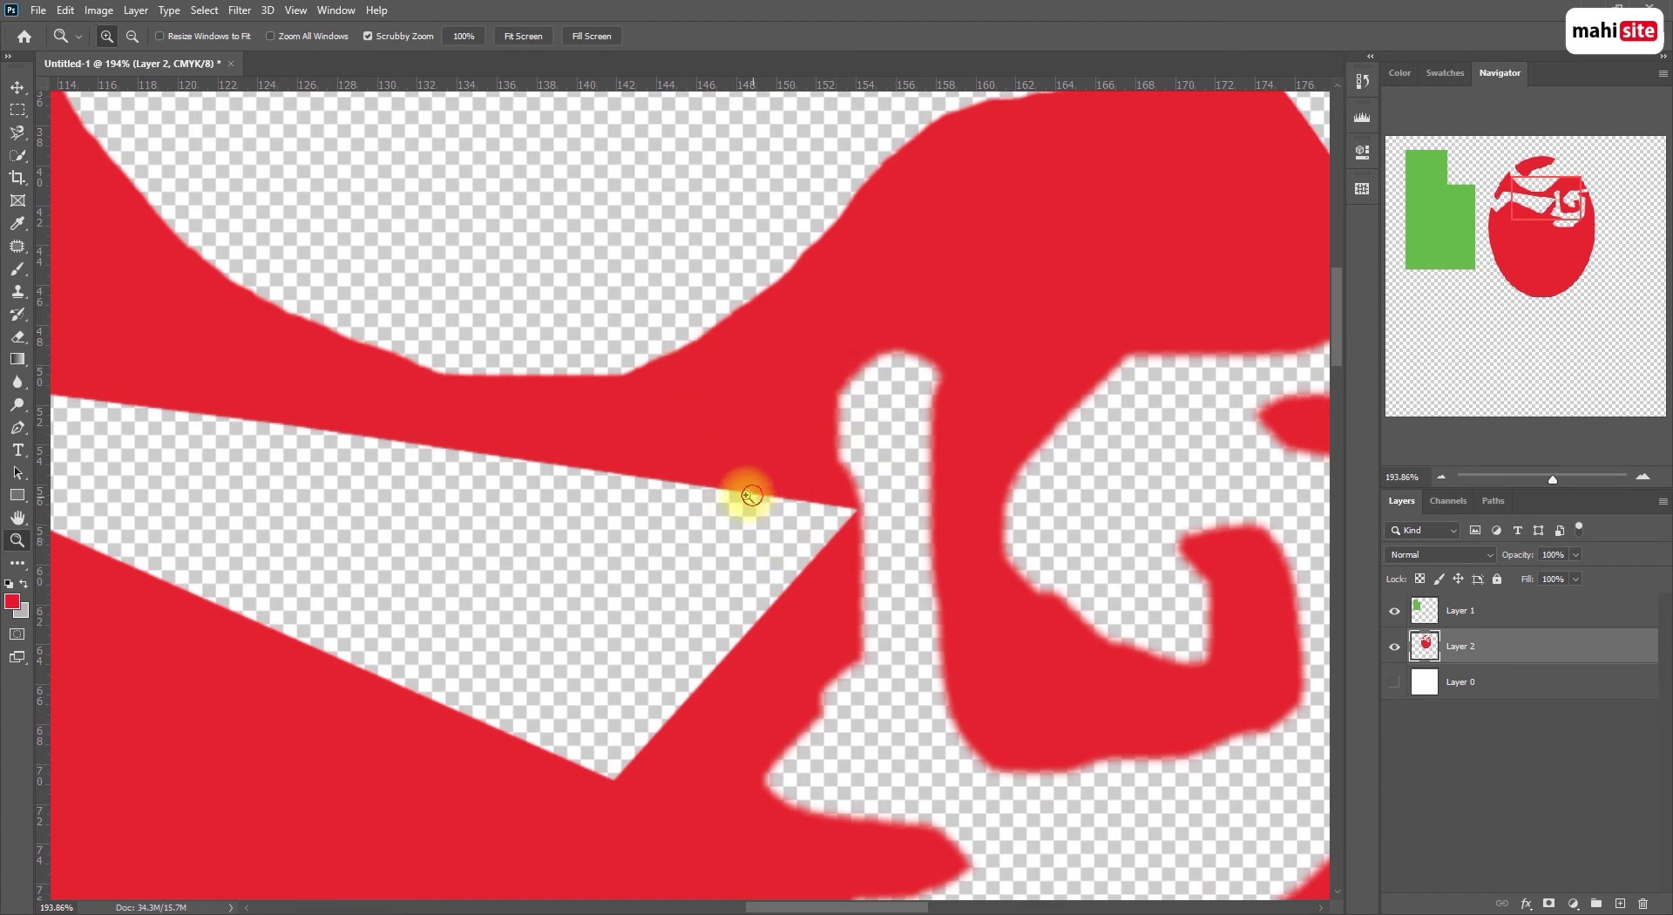
pyautogui.moveTo(740, 485); pyautogui.dragTo(704, 479)
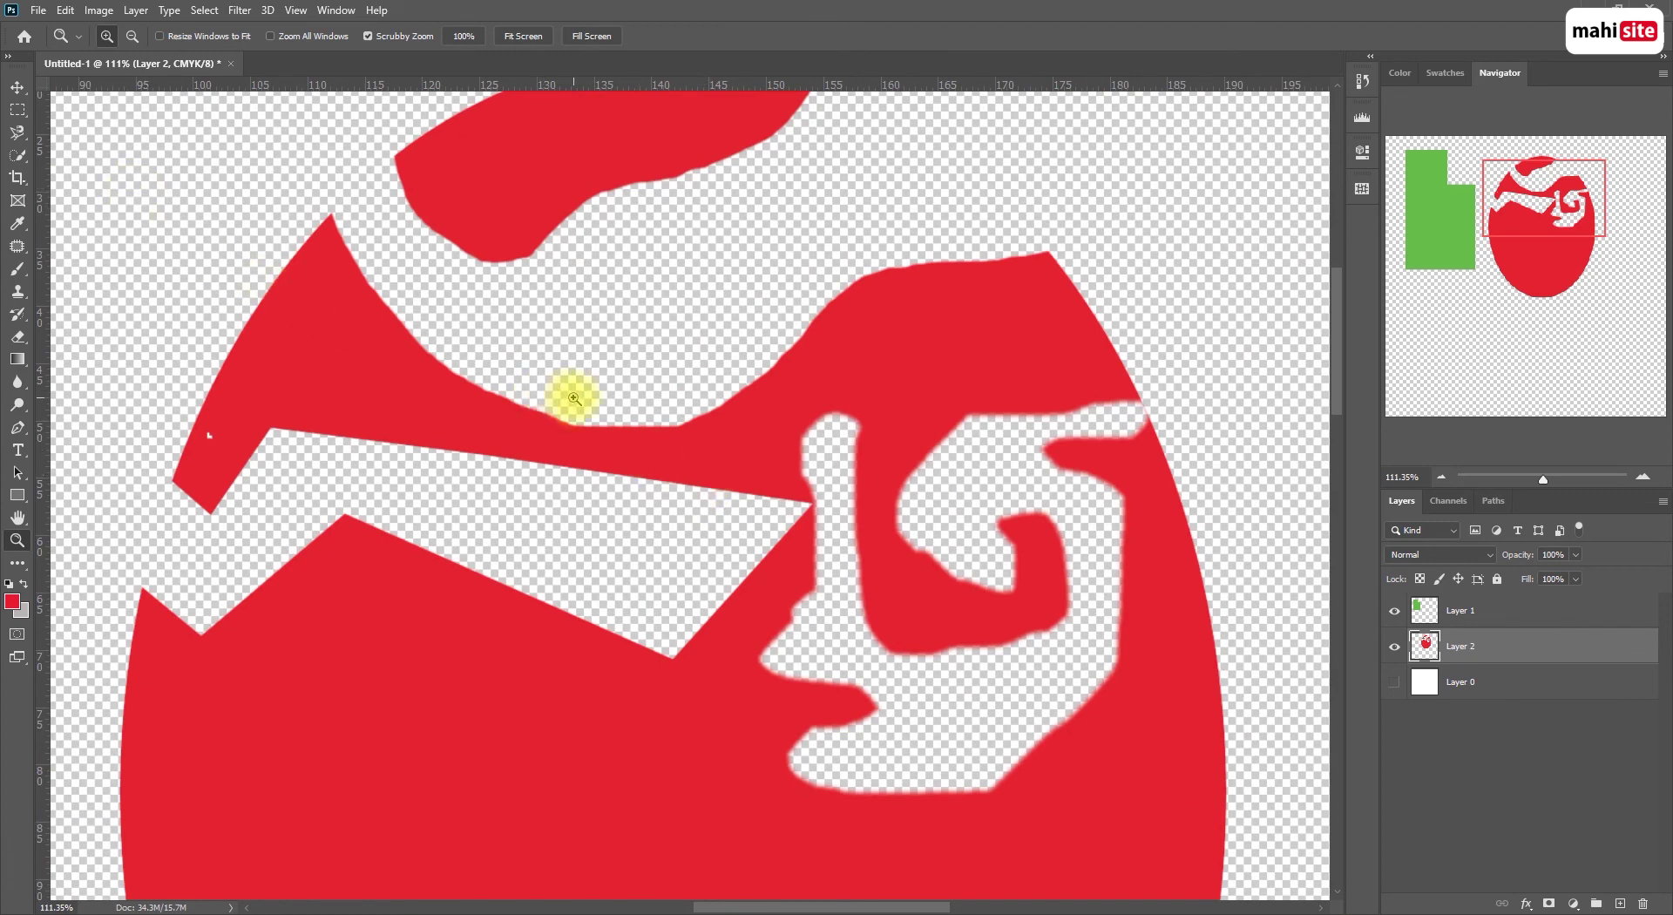
# Look over the green and red shapes on the canvas as a whole and reselect the Magnetic Lasso tool
pyautogui.moveTo(636, 406); pyautogui.dragTo(603, 404)
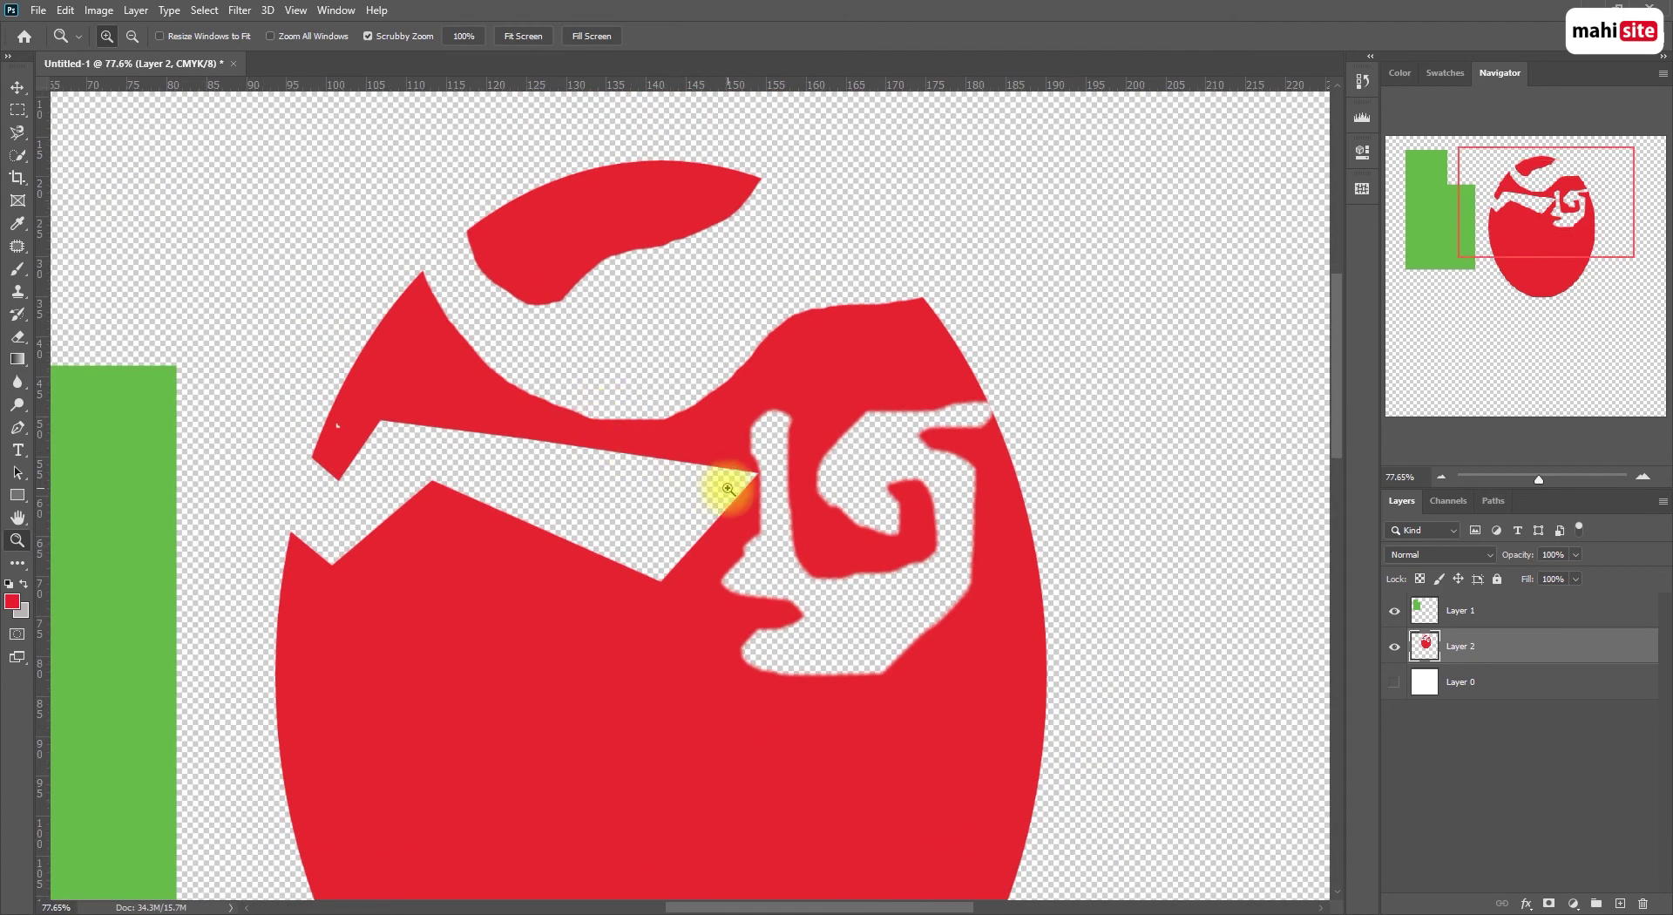
pyautogui.moveTo(727, 489); pyautogui.dragTo(672, 474)
pyautogui.moveTo(751, 535); pyautogui.dragTo(732, 456)
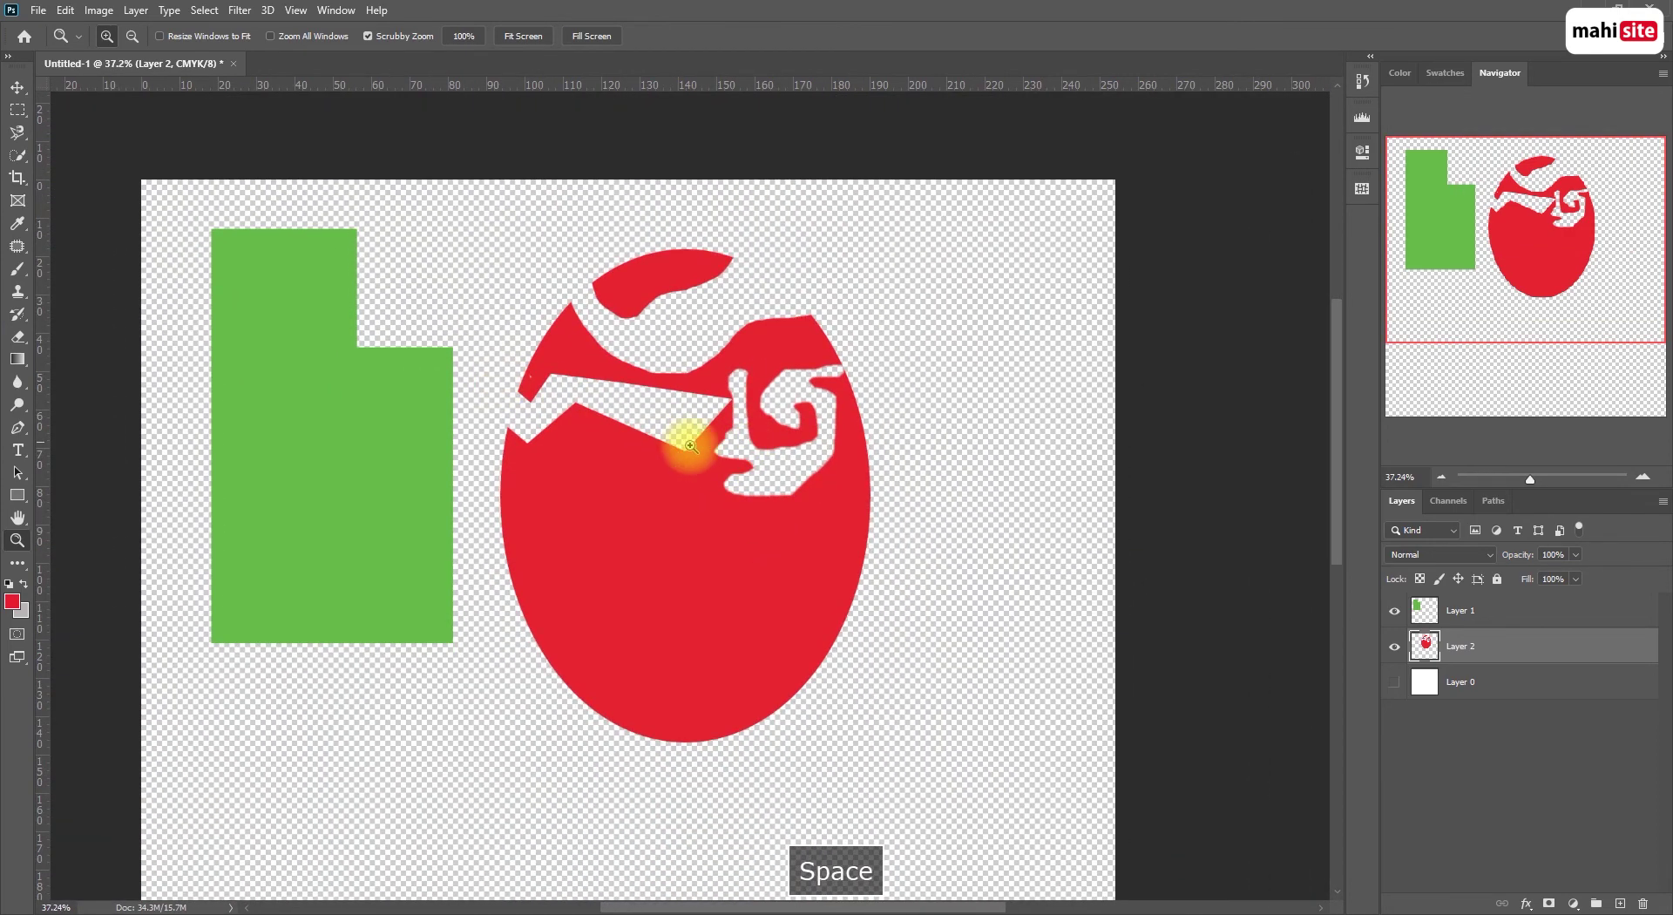
pyautogui.rightClick(24, 156)
pyautogui.rightClick(23, 134)
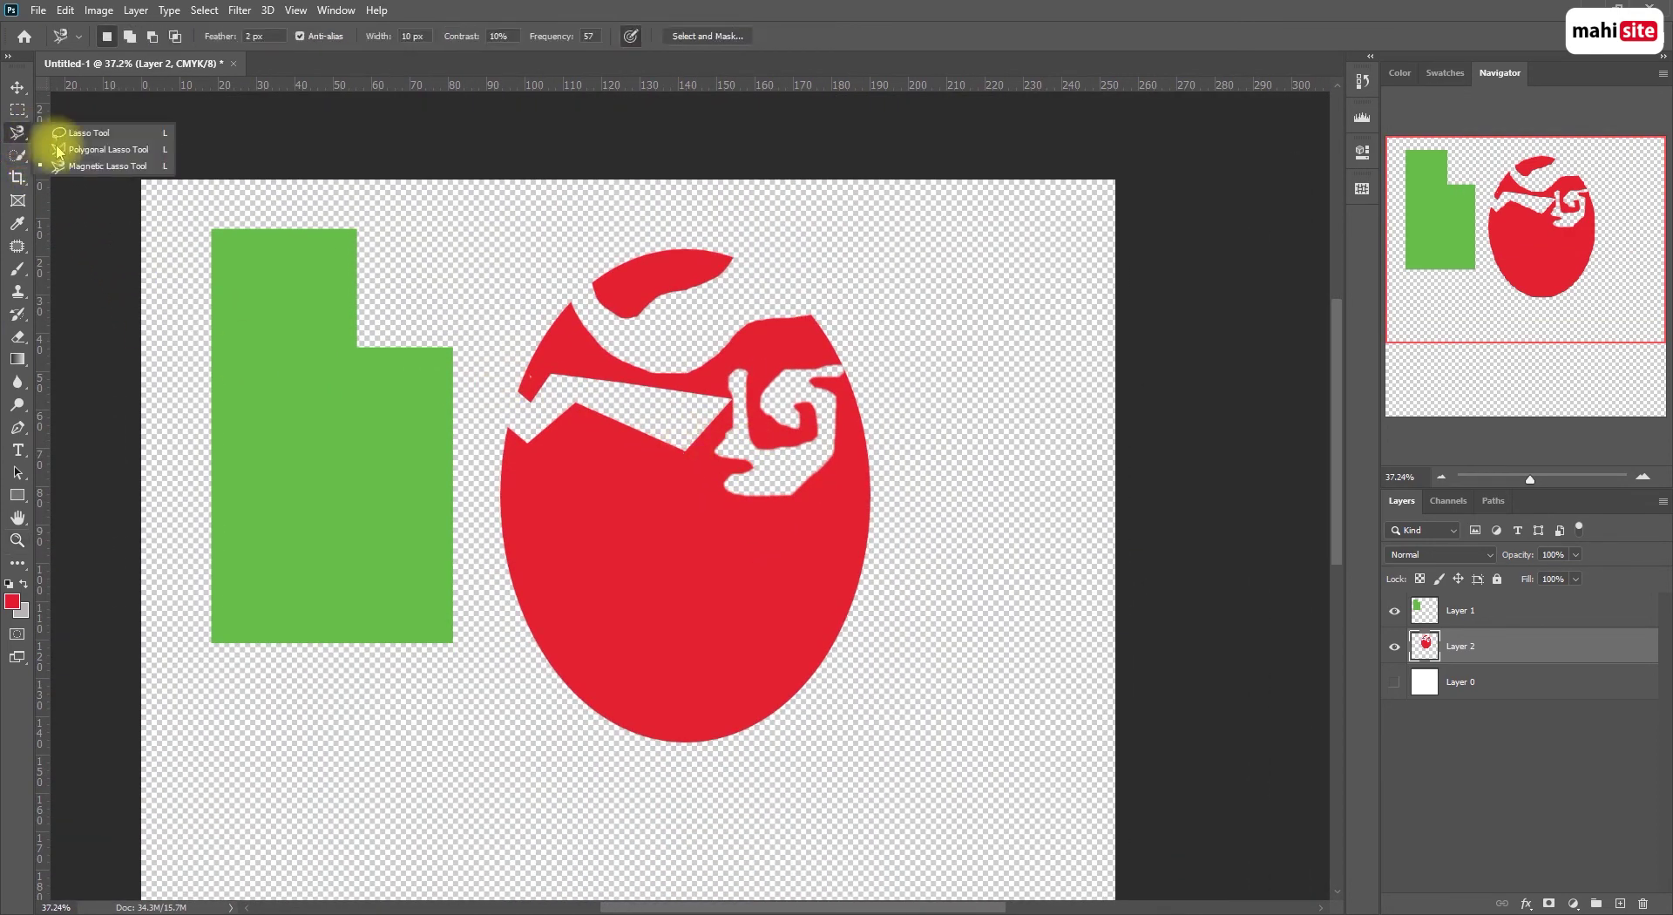
pyautogui.click(85, 170)
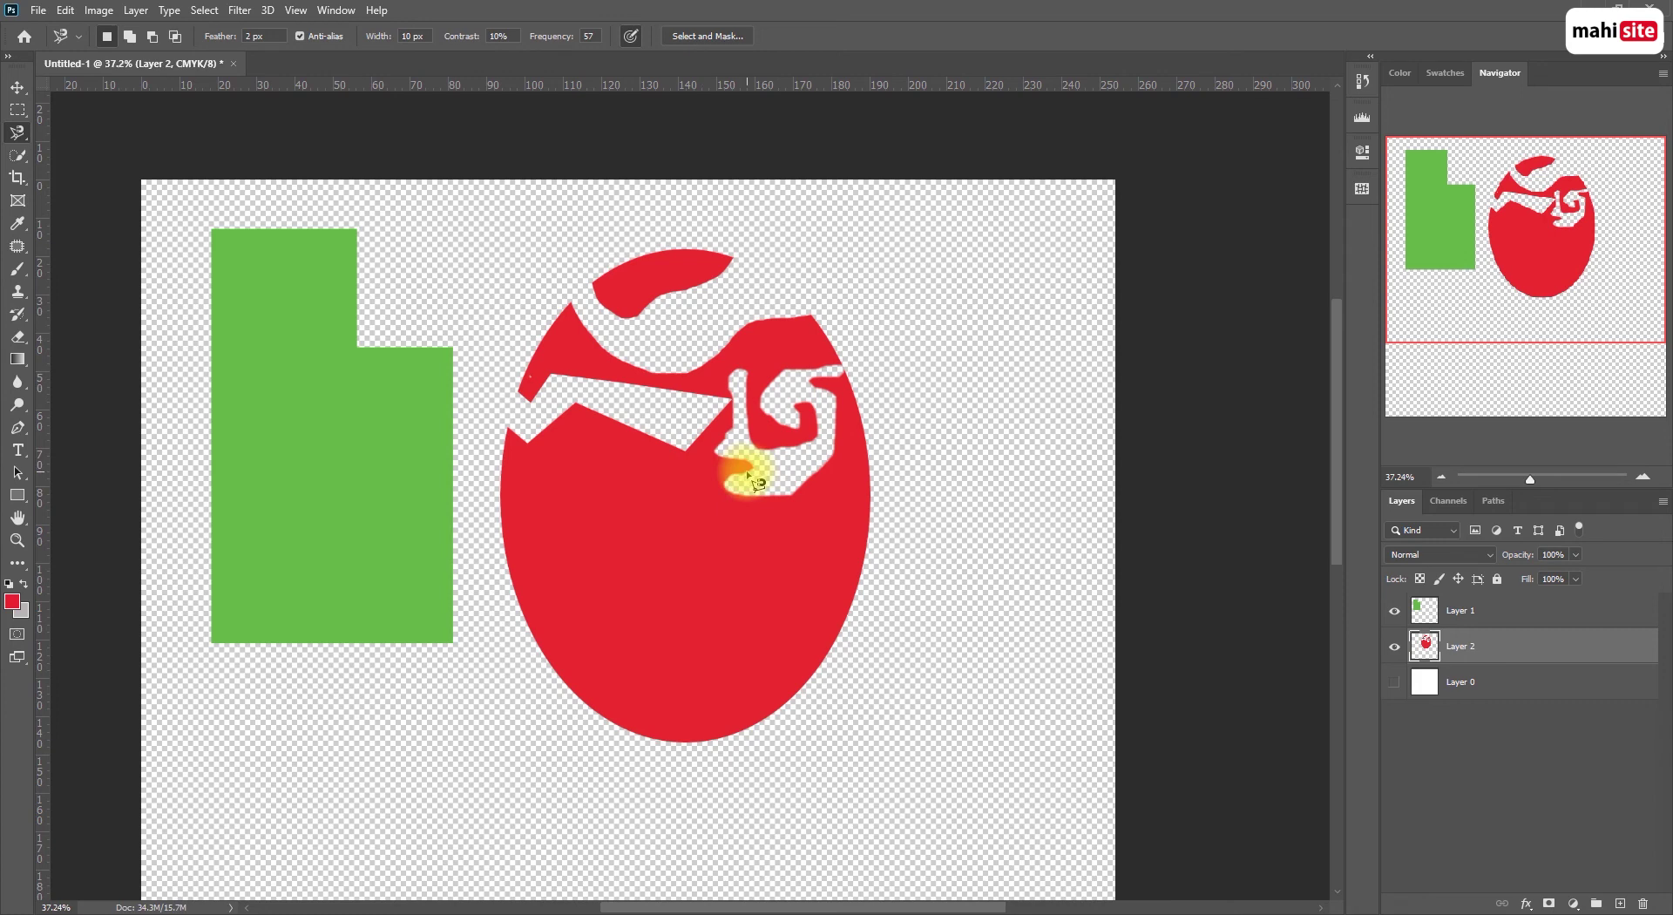
# Open the special image and Simple Image JPG files from the Desktop together
pyautogui.hotkey('ctrl', 'o')
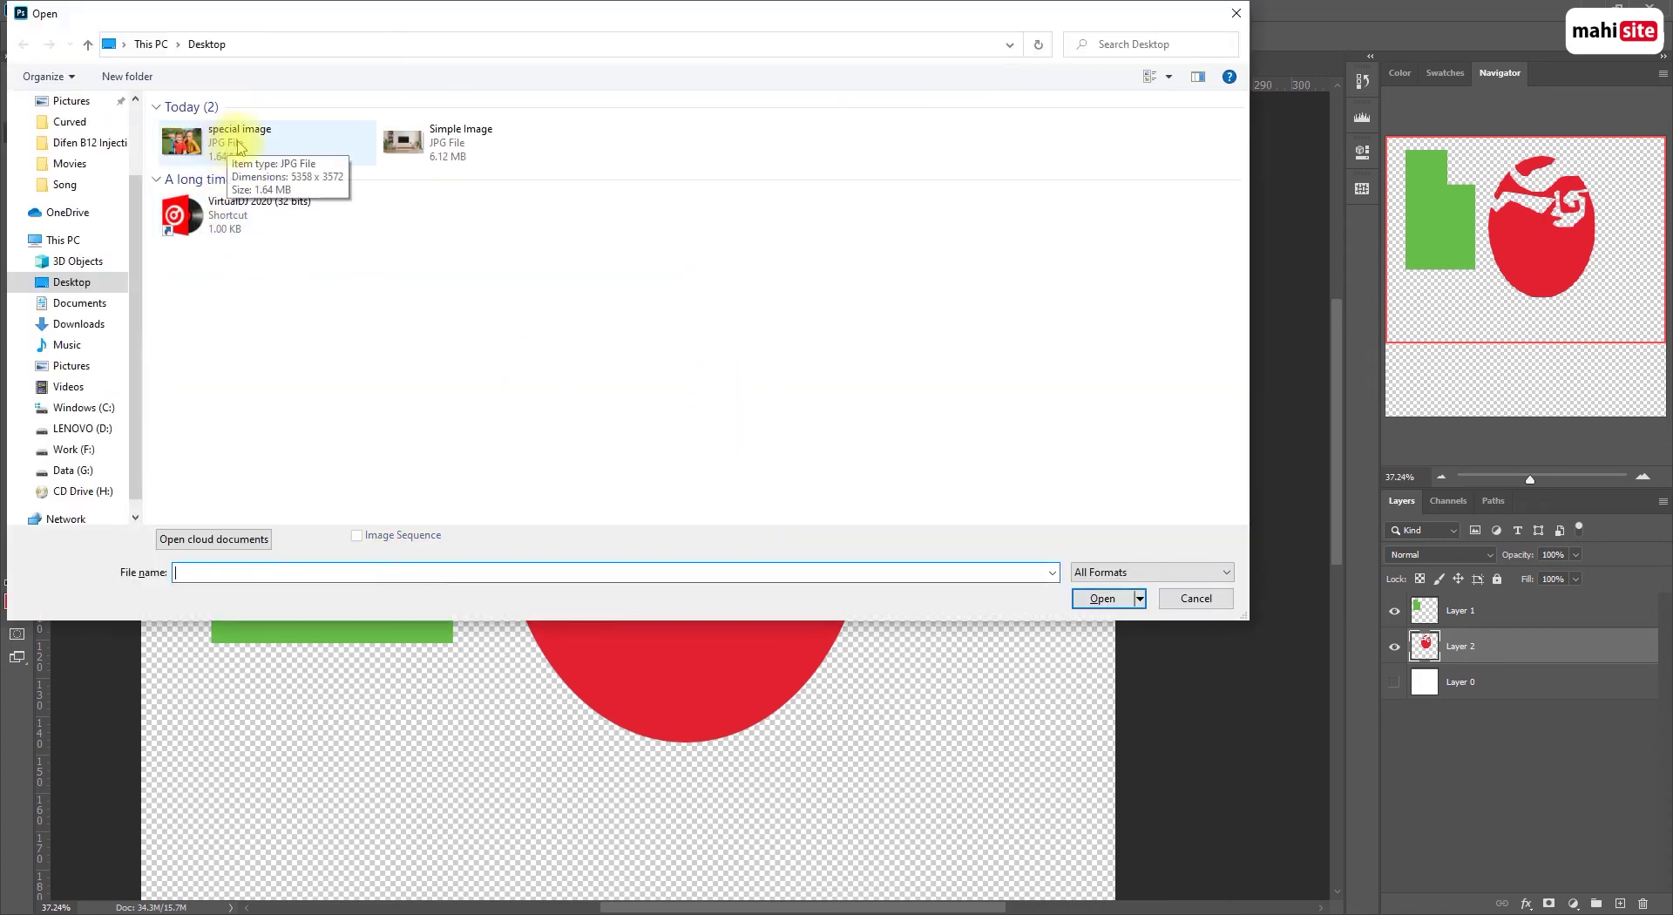
pyautogui.click(220, 152)
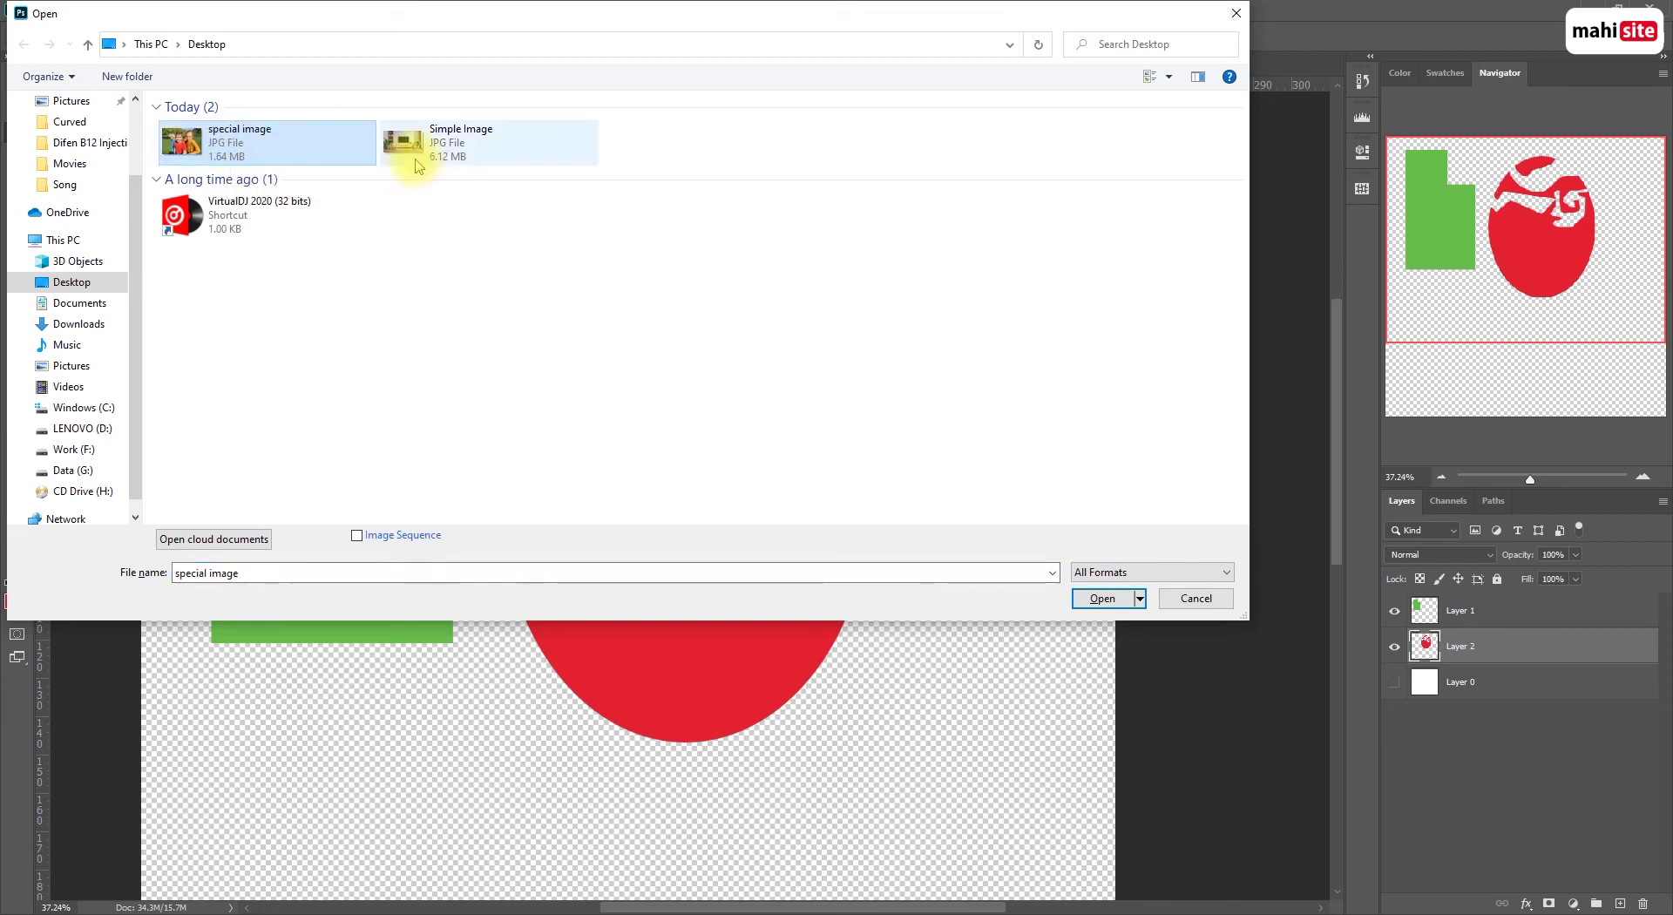
pyautogui.keyDown('ctrl'); pyautogui.click(400, 138); pyautogui.keyUp('ctrl')
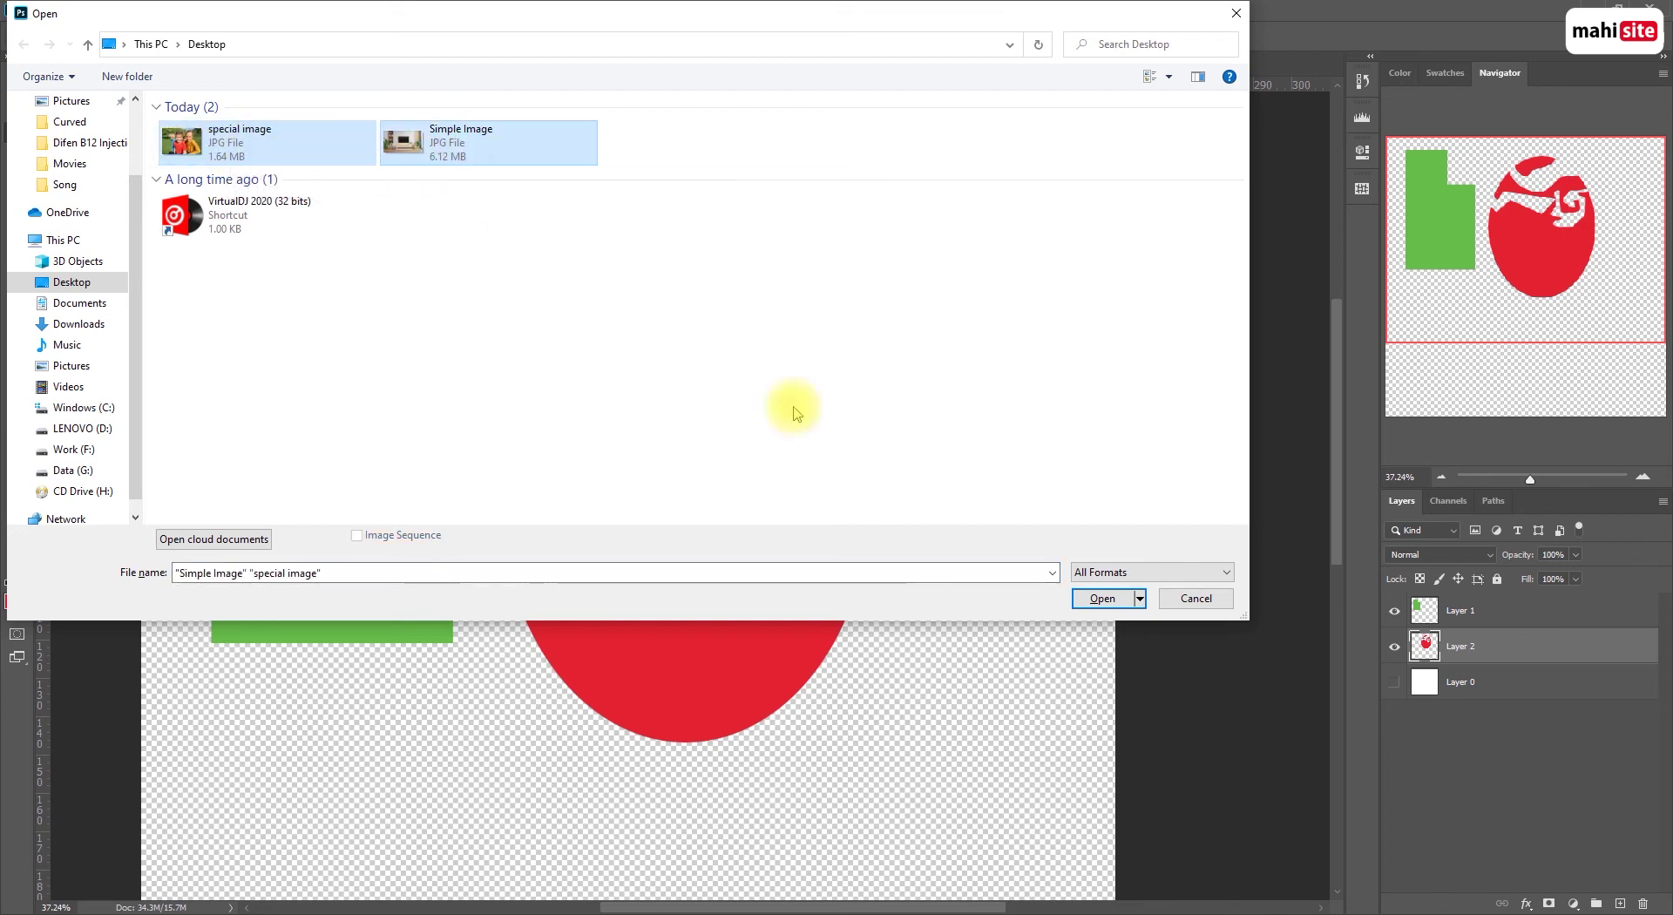
pyautogui.click(1103, 600)
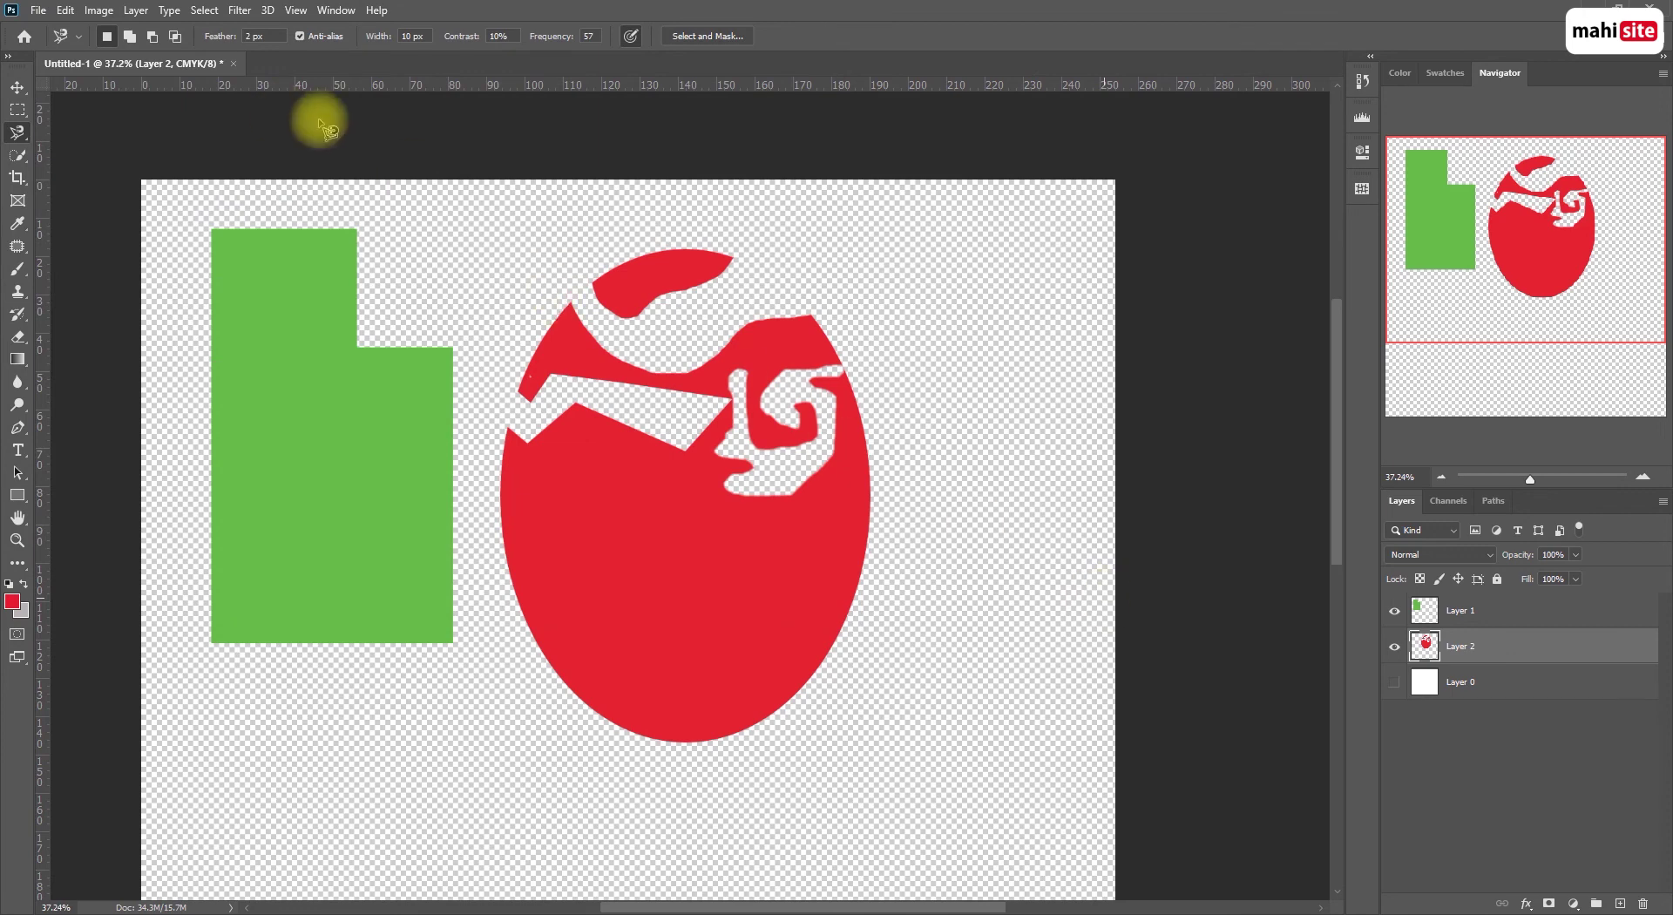
pyautogui.doubleClick(299, 70)
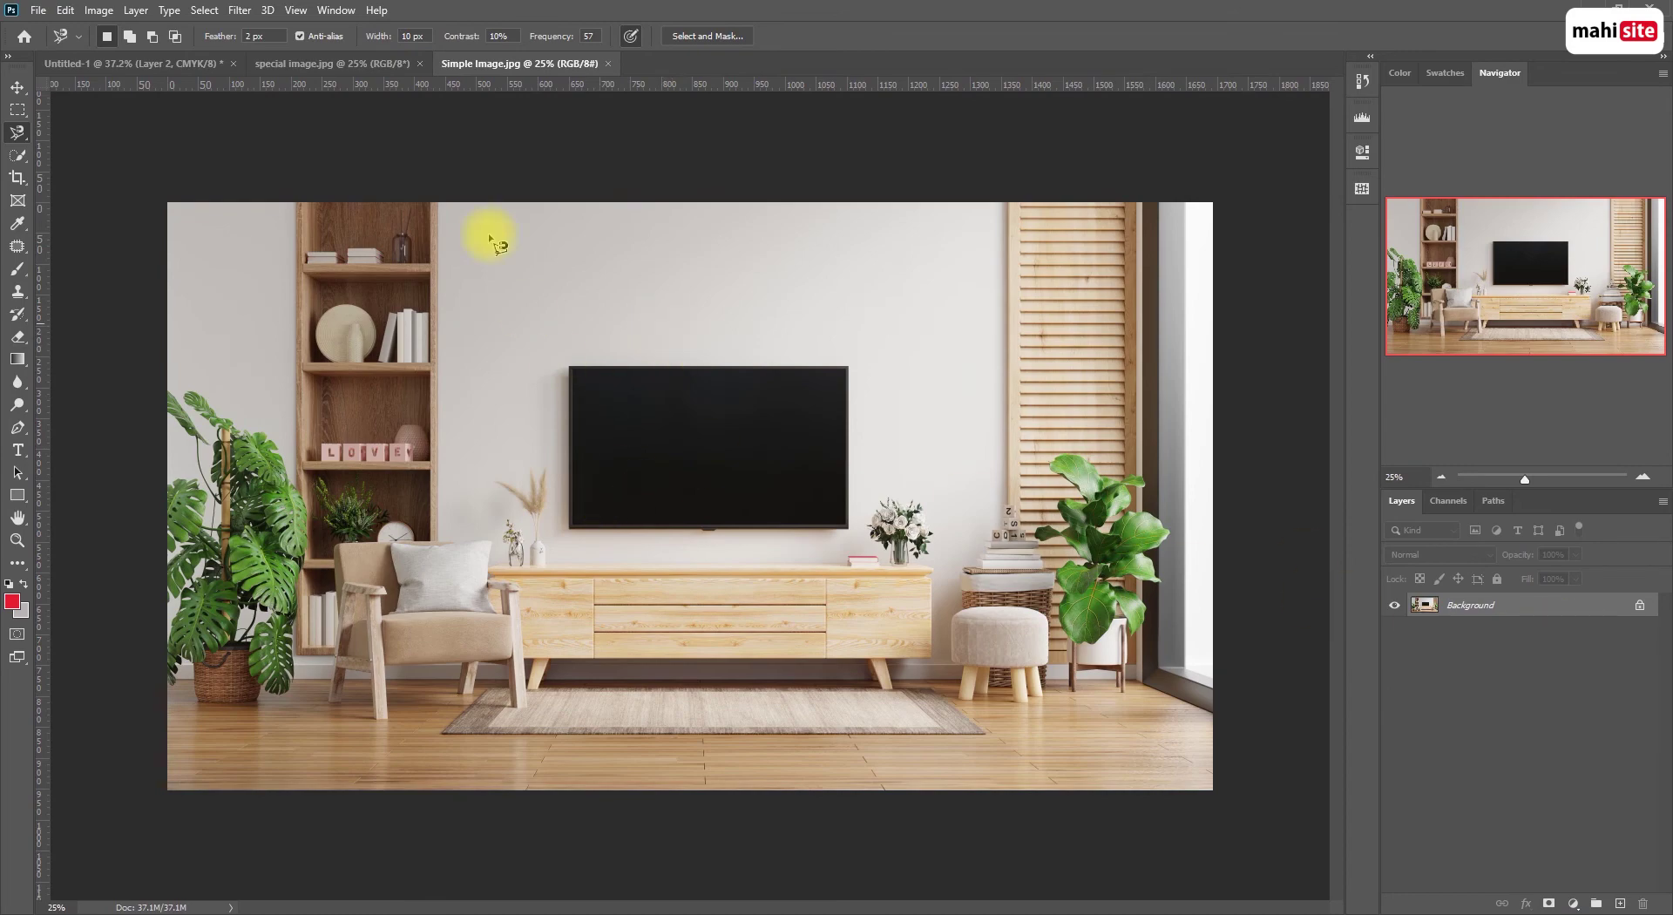
# Look through the open documents, from Untitled-1 to special image.jpg, and bring Simple Image.jpg to the front
pyautogui.click(172, 66)
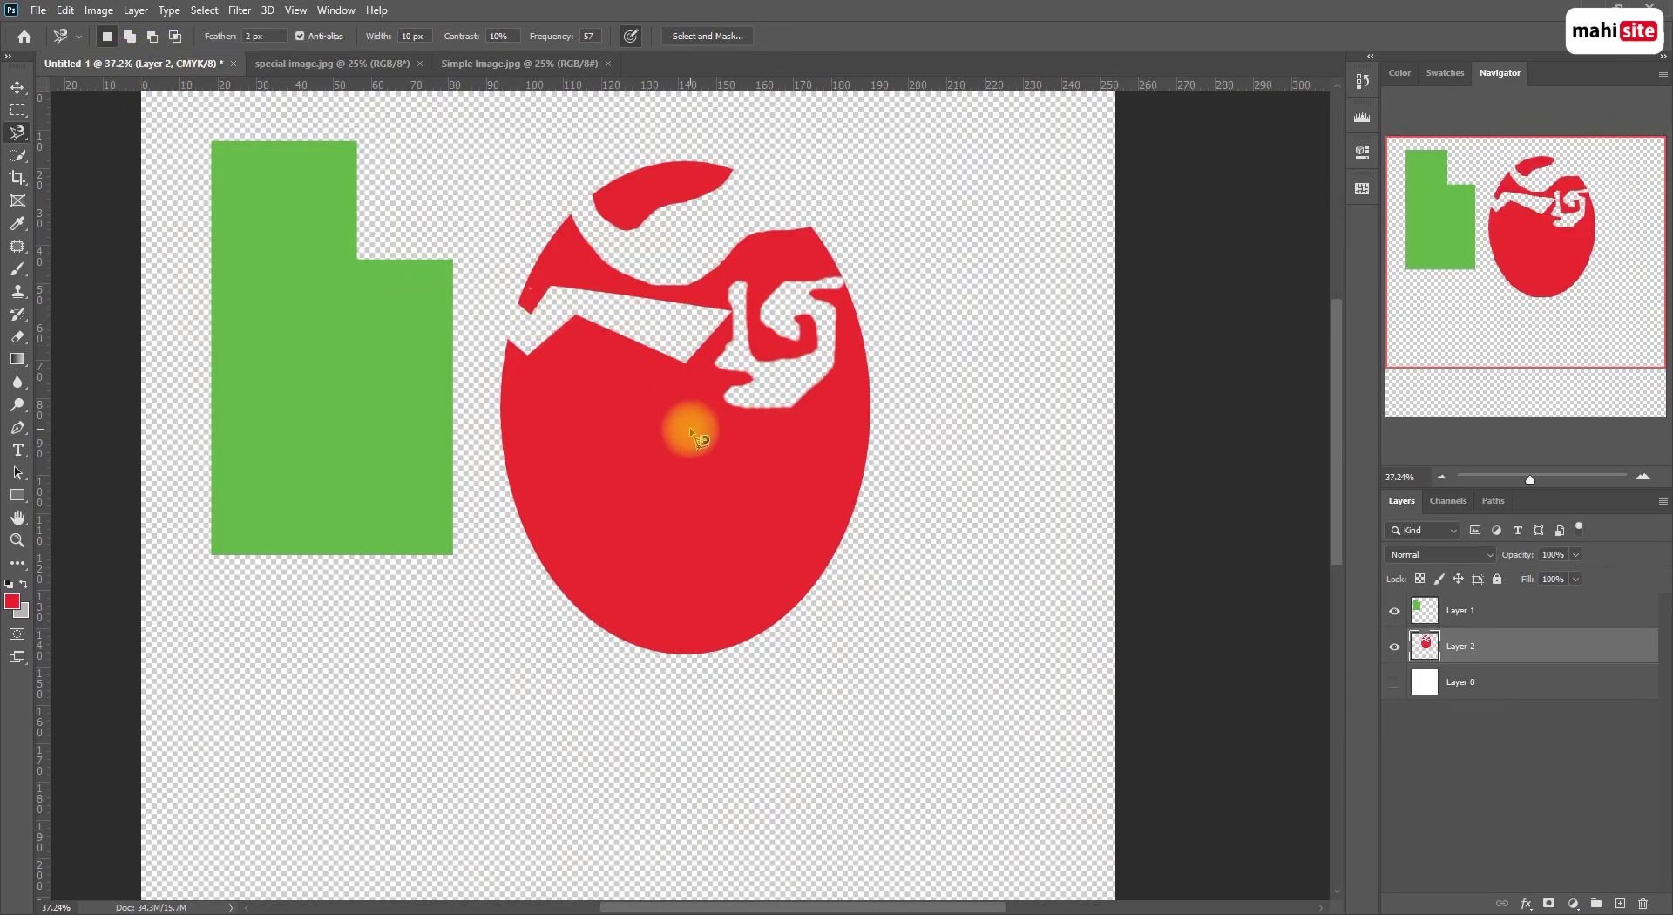
pyautogui.click(328, 65)
pyautogui.click(471, 62)
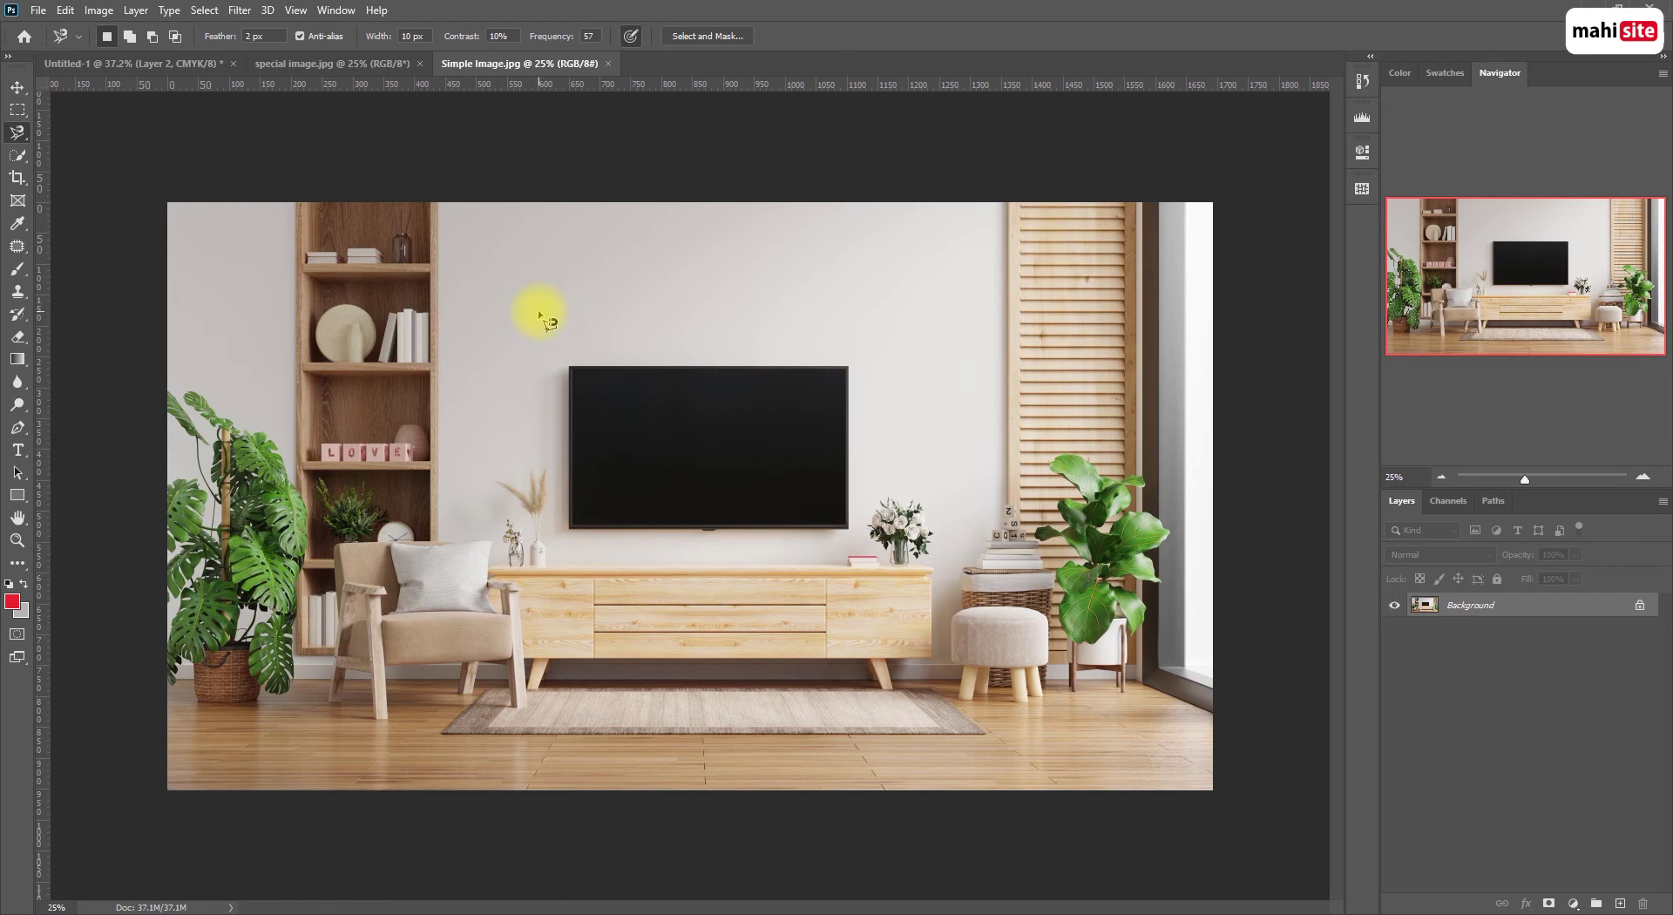
# Duplicate the Background layer of Simple Image.jpg as Background copy, with the Move tool active
pyautogui.click(18, 88)
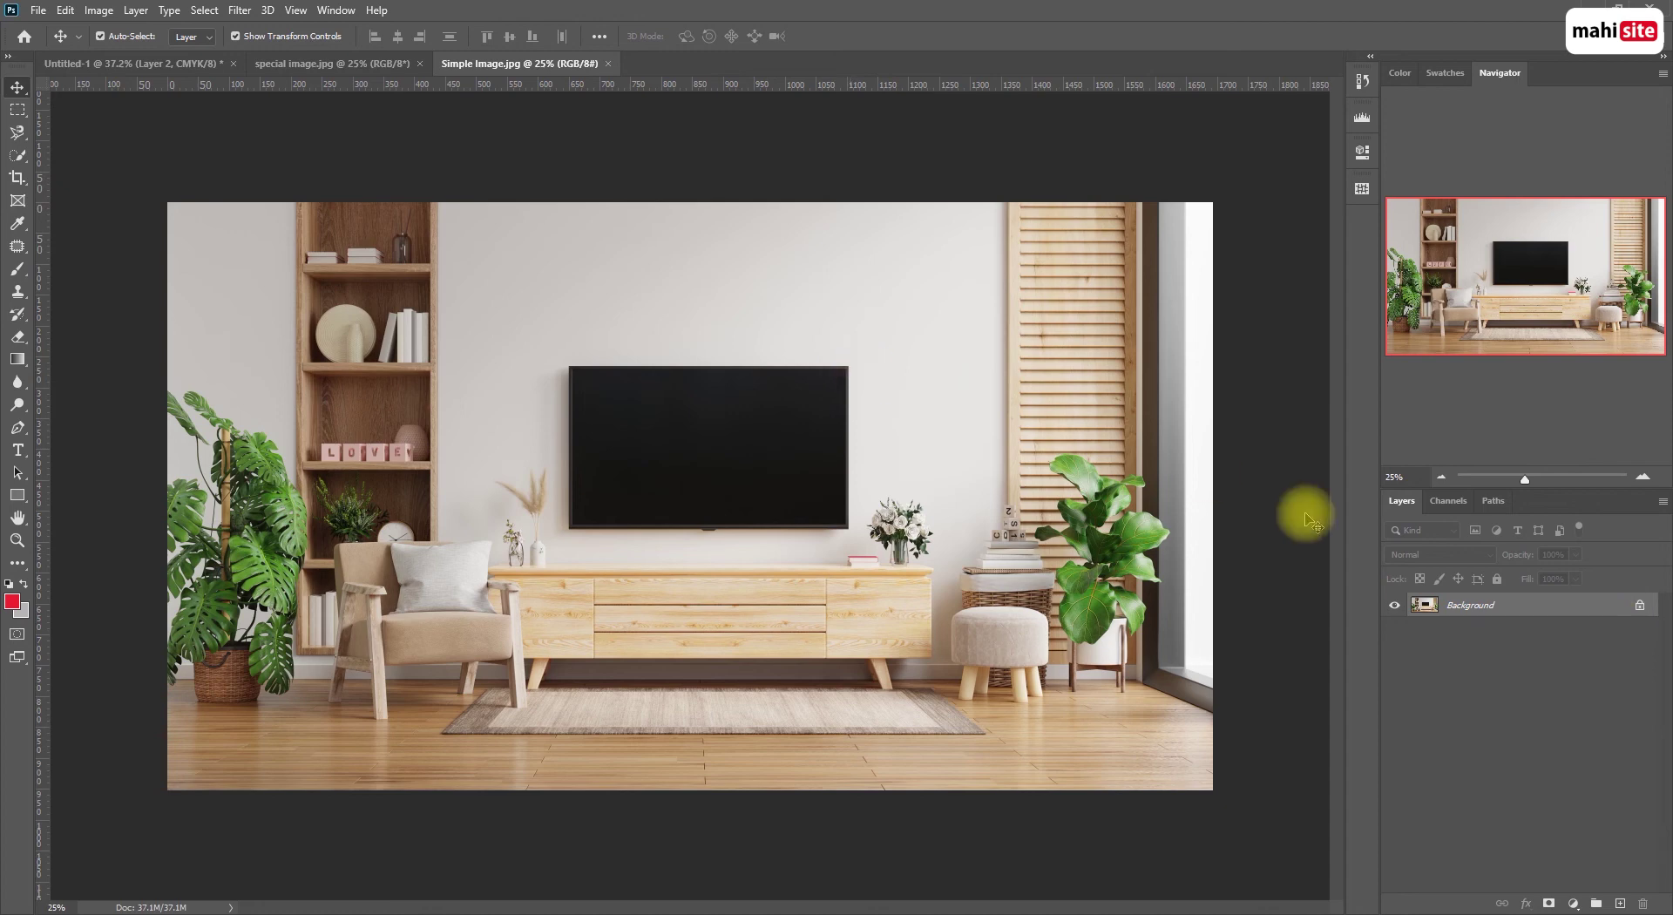
pyautogui.rightClick(1540, 614)
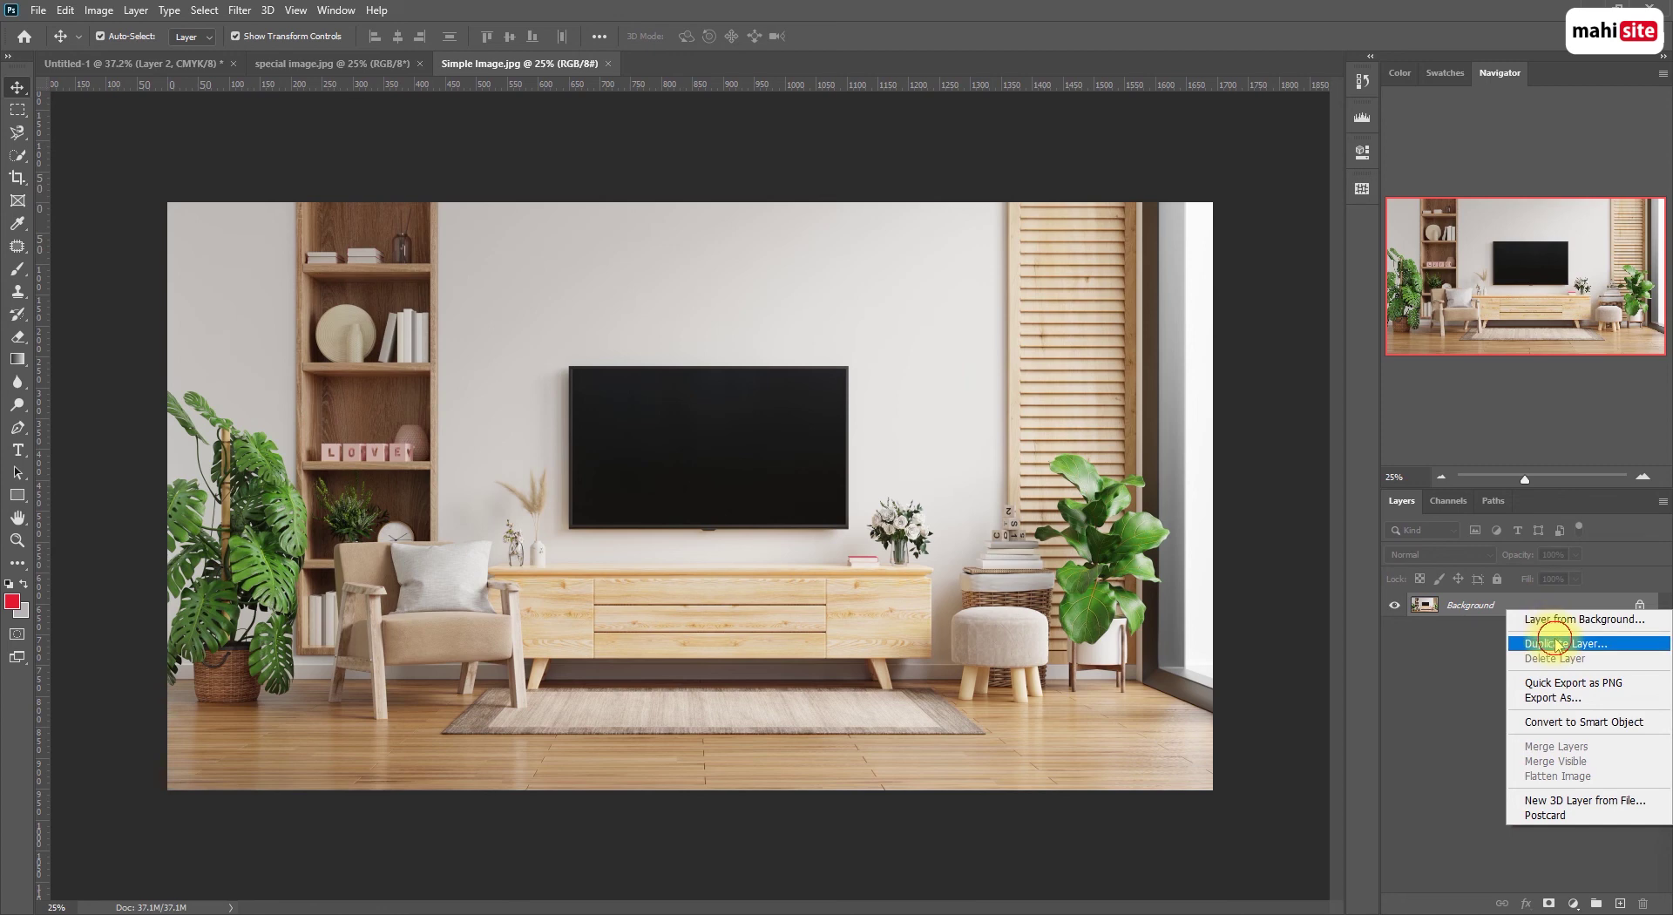
pyautogui.click(1556, 643)
pyautogui.click(930, 233)
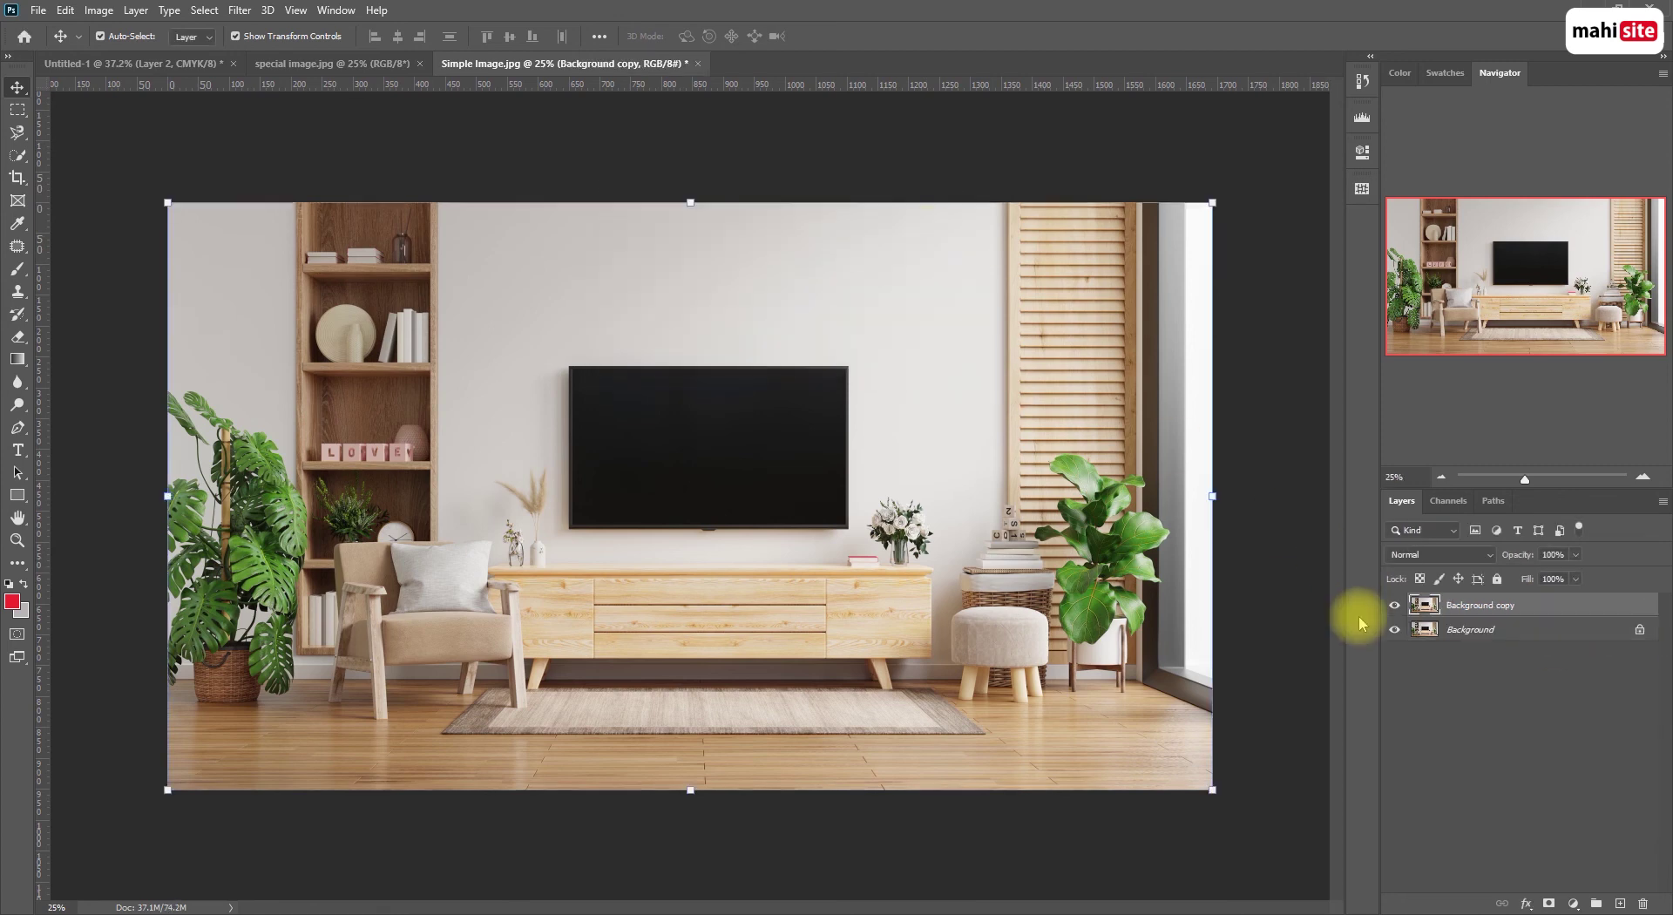
# Compare the two layers by toggling their visibility, leaving the original Background hidden and Background copy selected
pyautogui.click(1464, 629)
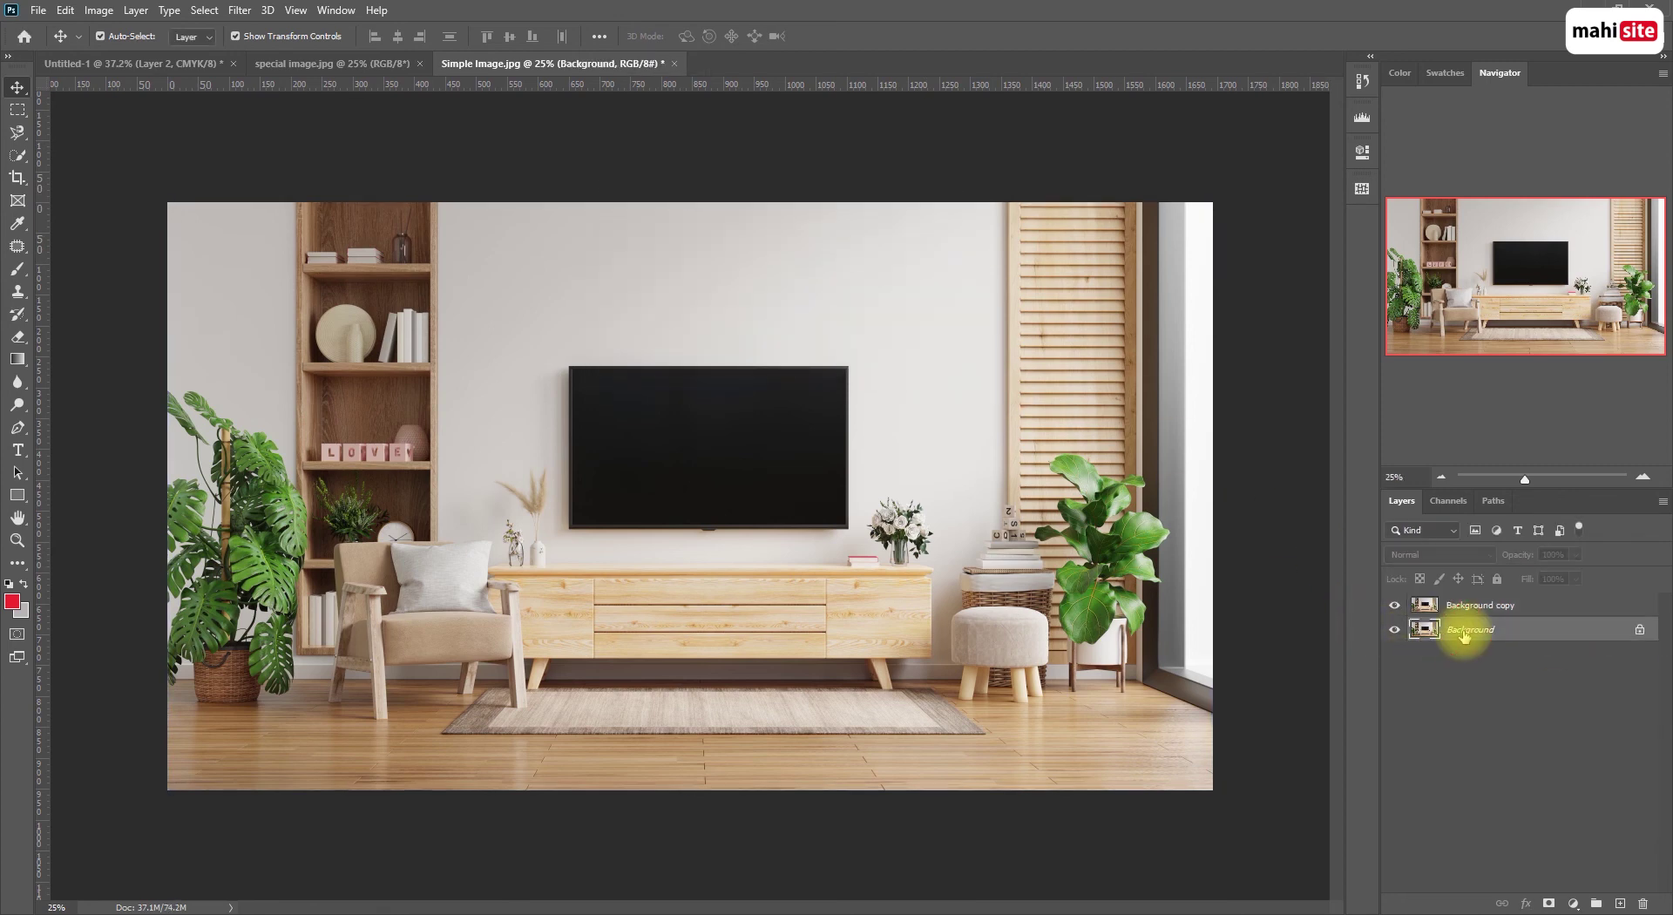
pyautogui.click(1395, 629)
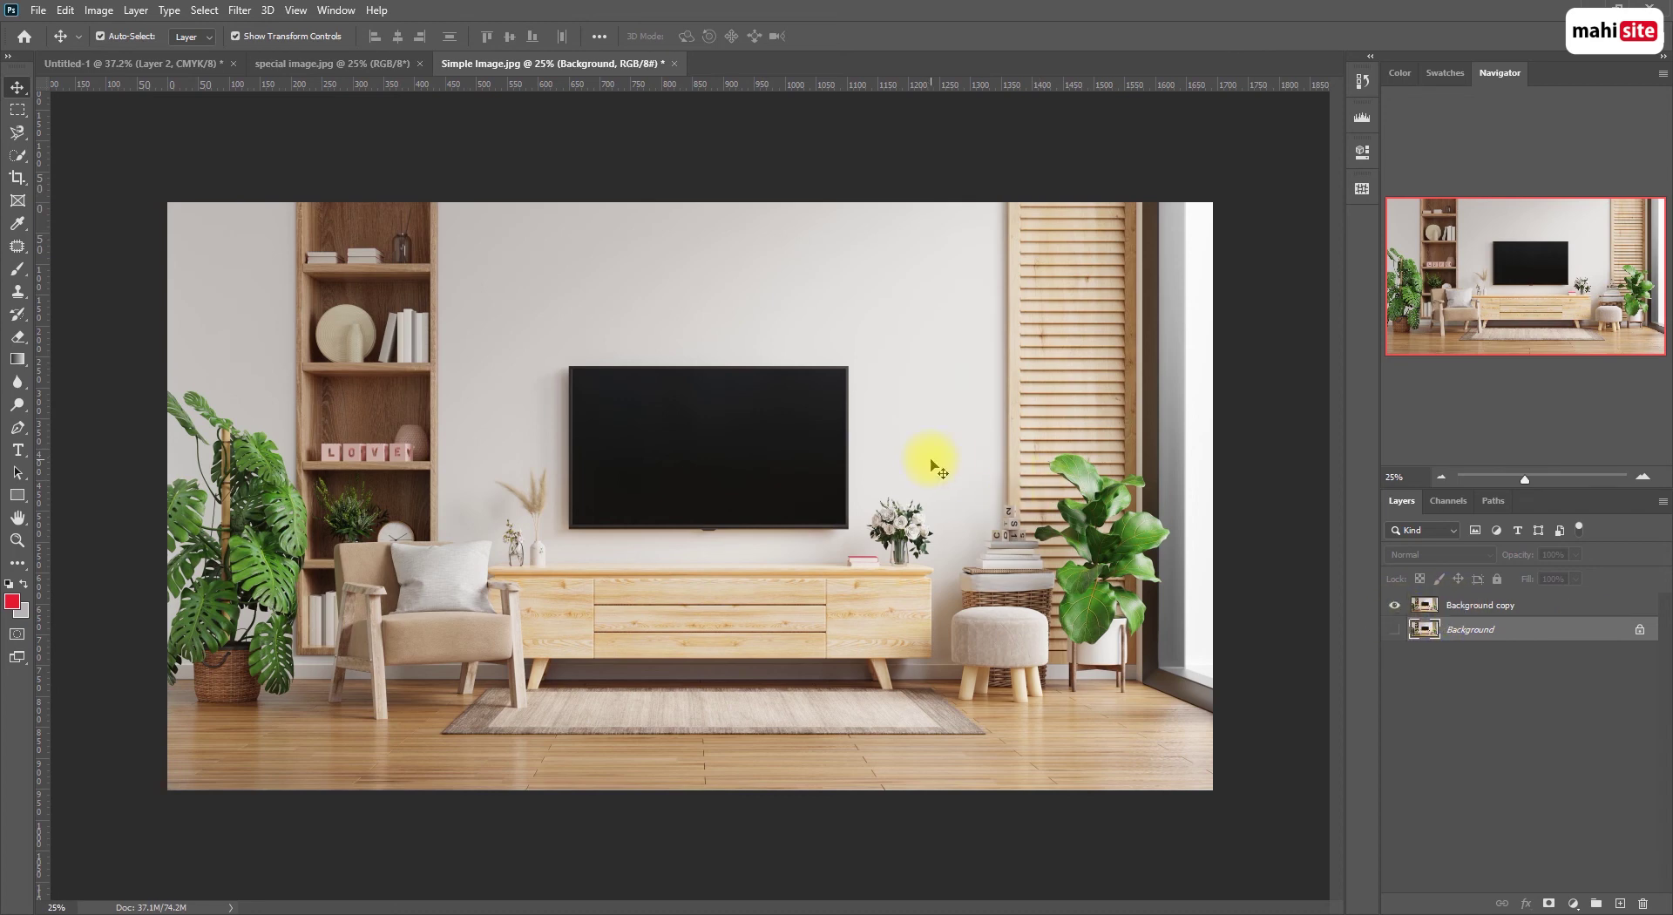
pyautogui.click(1393, 632)
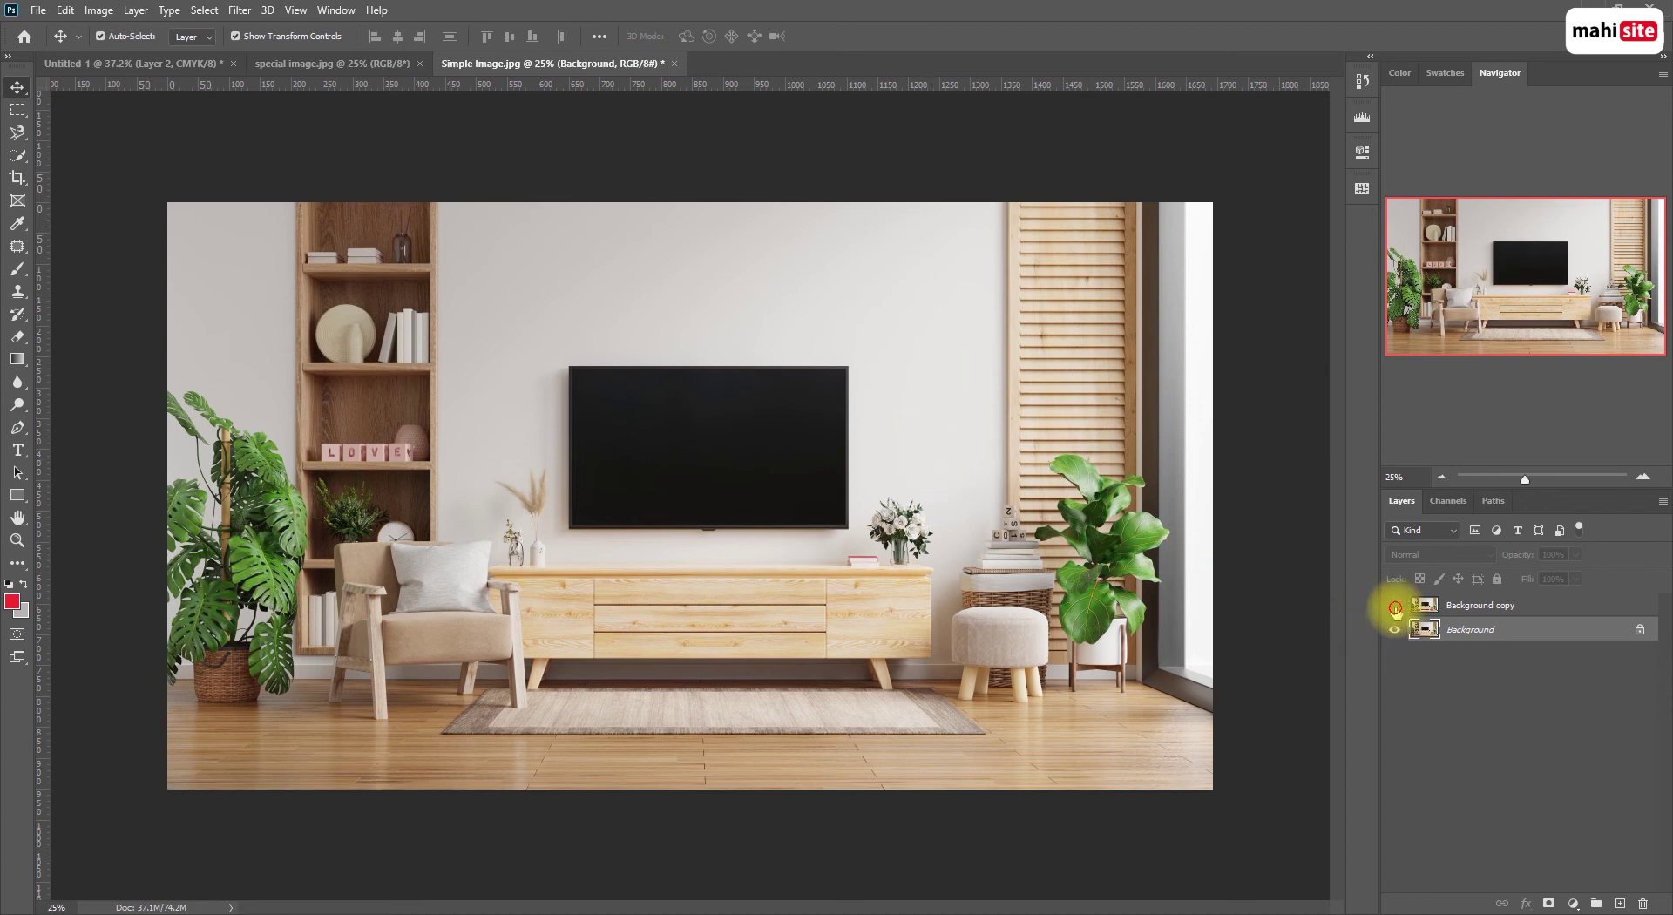
pyautogui.click(1395, 608)
pyautogui.click(1393, 628)
pyautogui.click(1473, 604)
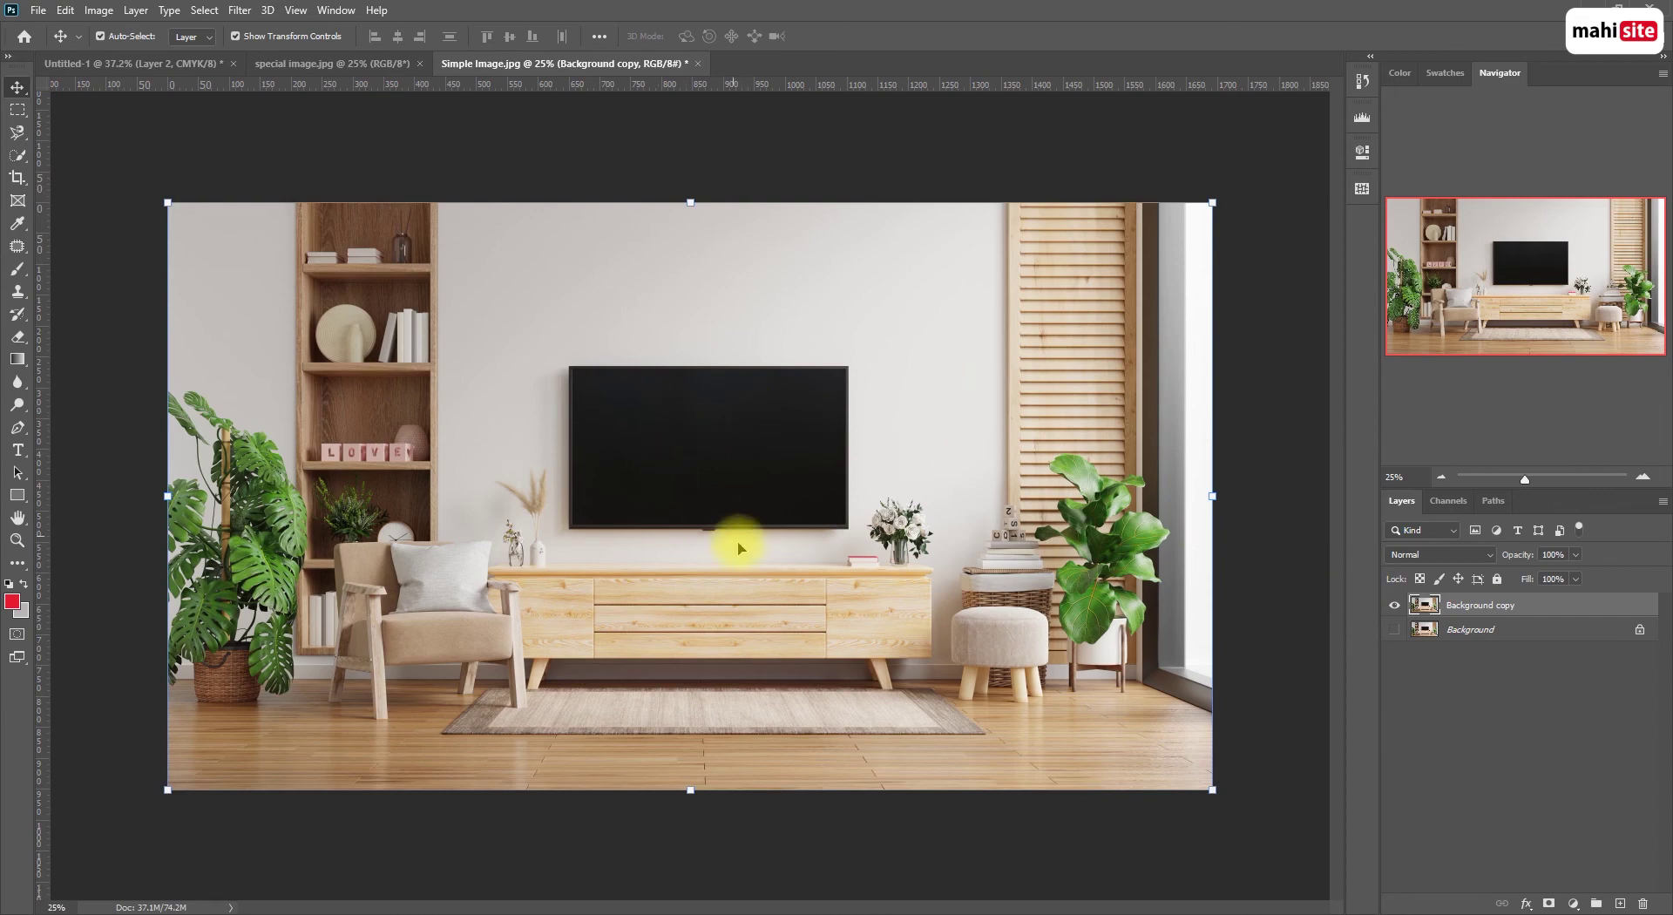
# Examine the living room photo at different magnifications, including the television, shelves, furniture and plants
pyautogui.press('z')
pyautogui.moveTo(349, 611)
pyautogui.mouseDown()
pyautogui.moveTo(396, 613)
pyautogui.moveTo(370, 613)
pyautogui.mouseUp()
pyautogui.moveTo(649, 606); pyautogui.dragTo(636, 605)
pyautogui.press('space')
pyautogui.moveTo(799, 571); pyautogui.dragTo(685, 572)
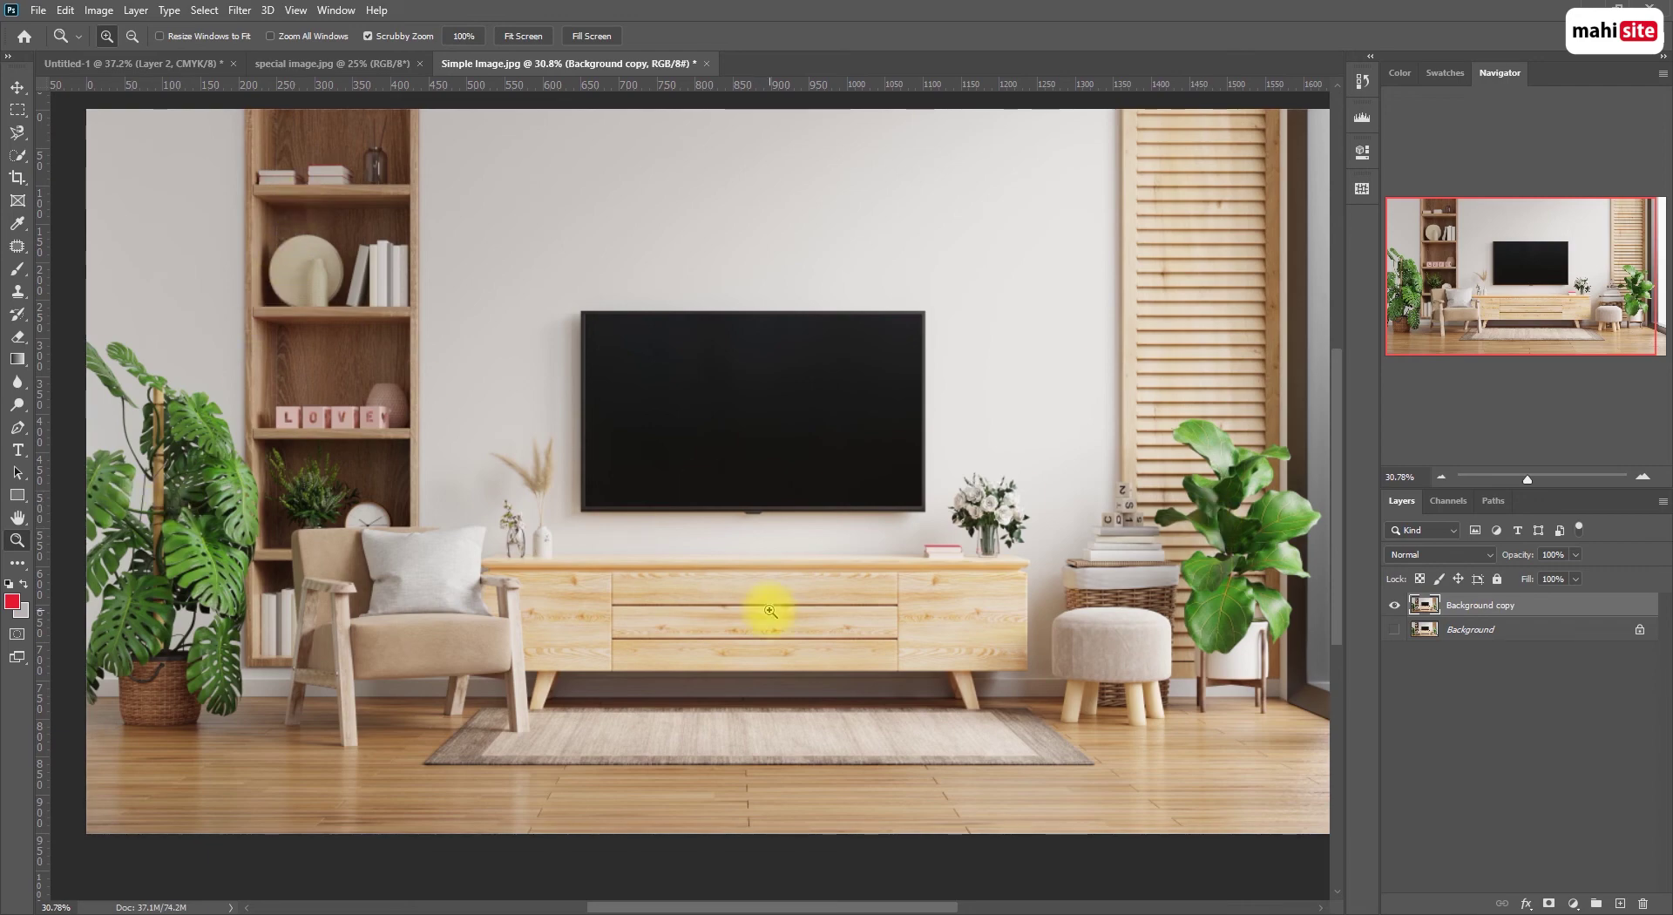
pyautogui.moveTo(638, 399); pyautogui.dragTo(676, 407)
pyautogui.moveTo(1014, 314); pyautogui.dragTo(872, 365)
pyautogui.press('space')
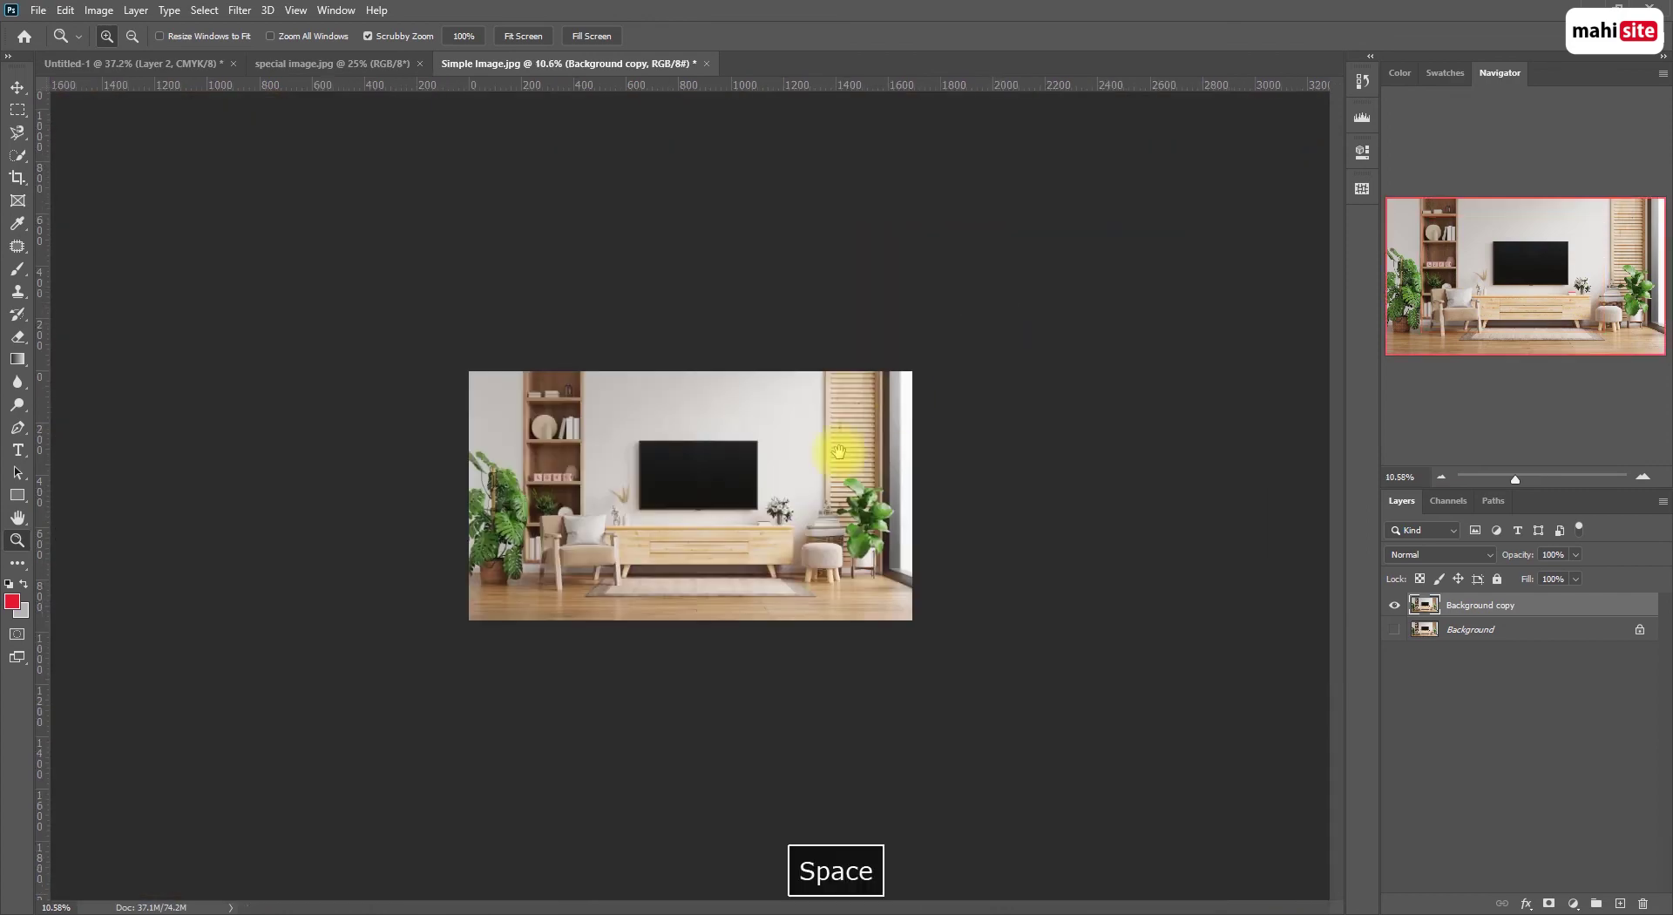
pyautogui.moveTo(858, 452); pyautogui.dragTo(930, 446)
pyautogui.moveTo(956, 366); pyautogui.dragTo(997, 404)
pyautogui.moveTo(802, 349); pyautogui.dragTo(854, 356)
# Trace around the outer frame of the wall-mounted television with the Magnetic Lasso and close the outline at its upper-left corner
pyautogui.press('space')
pyautogui.moveTo(527, 546); pyautogui.dragTo(1097, 425)
pyautogui.moveTo(515, 371); pyautogui.dragTo(498, 374)
pyautogui.press('space')
pyautogui.moveTo(650, 415); pyautogui.dragTo(534, 327)
pyautogui.click(21, 133)
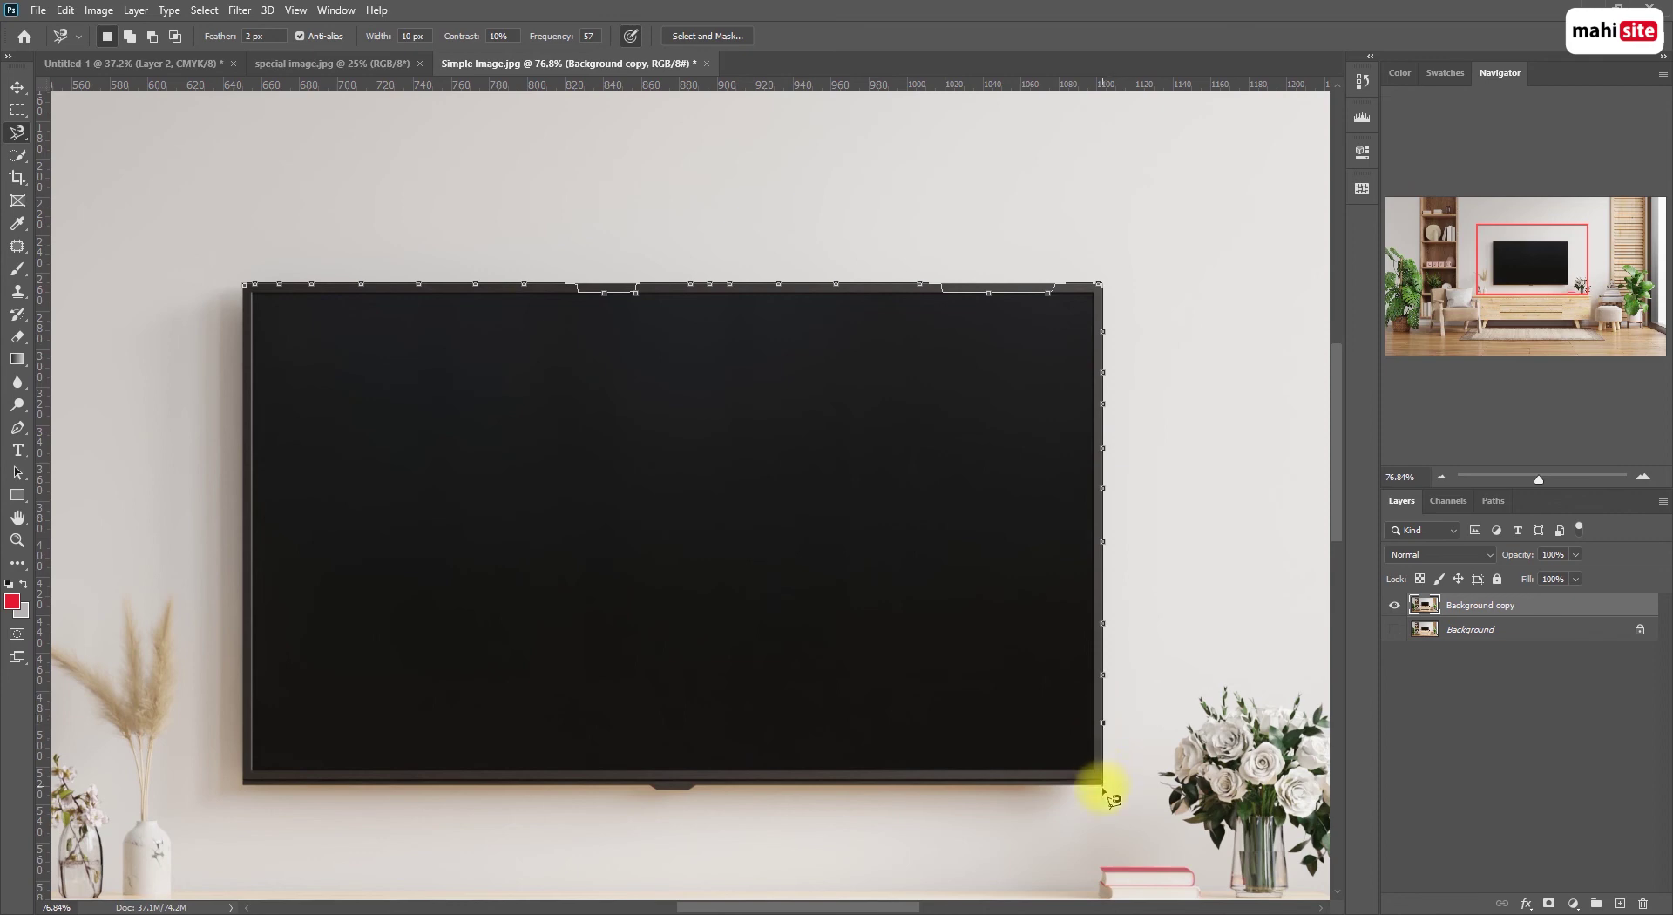
pyautogui.press('space')
pyautogui.moveTo(1105, 791); pyautogui.dragTo(1164, 571)
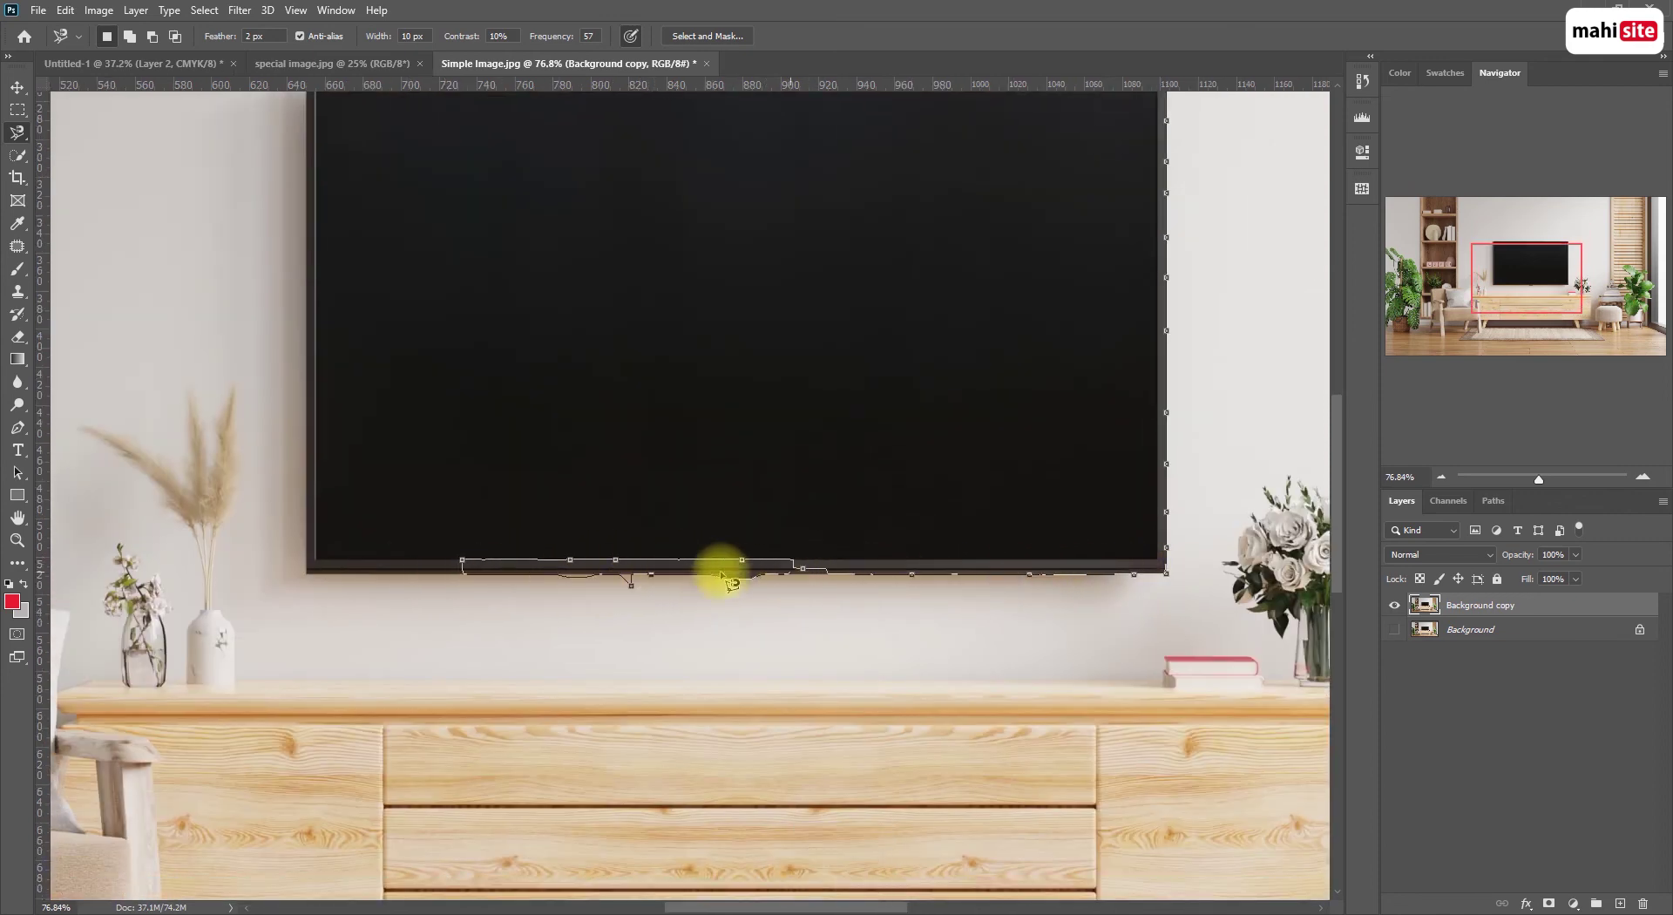
pyautogui.press('space')
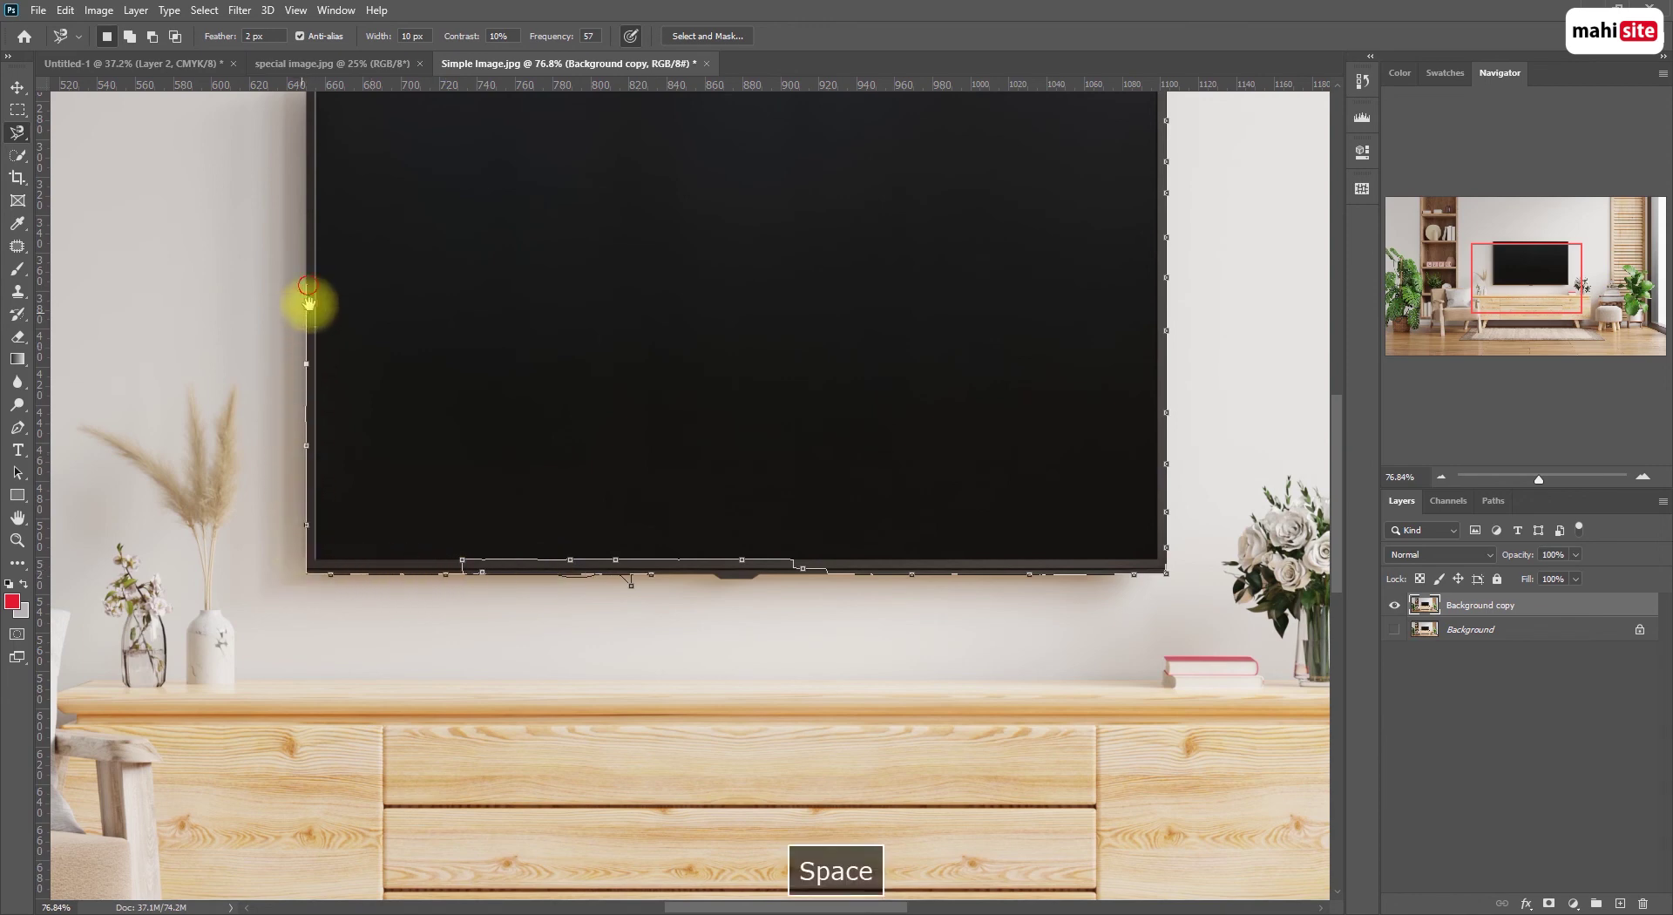
pyautogui.moveTo(311, 299); pyautogui.dragTo(348, 534)
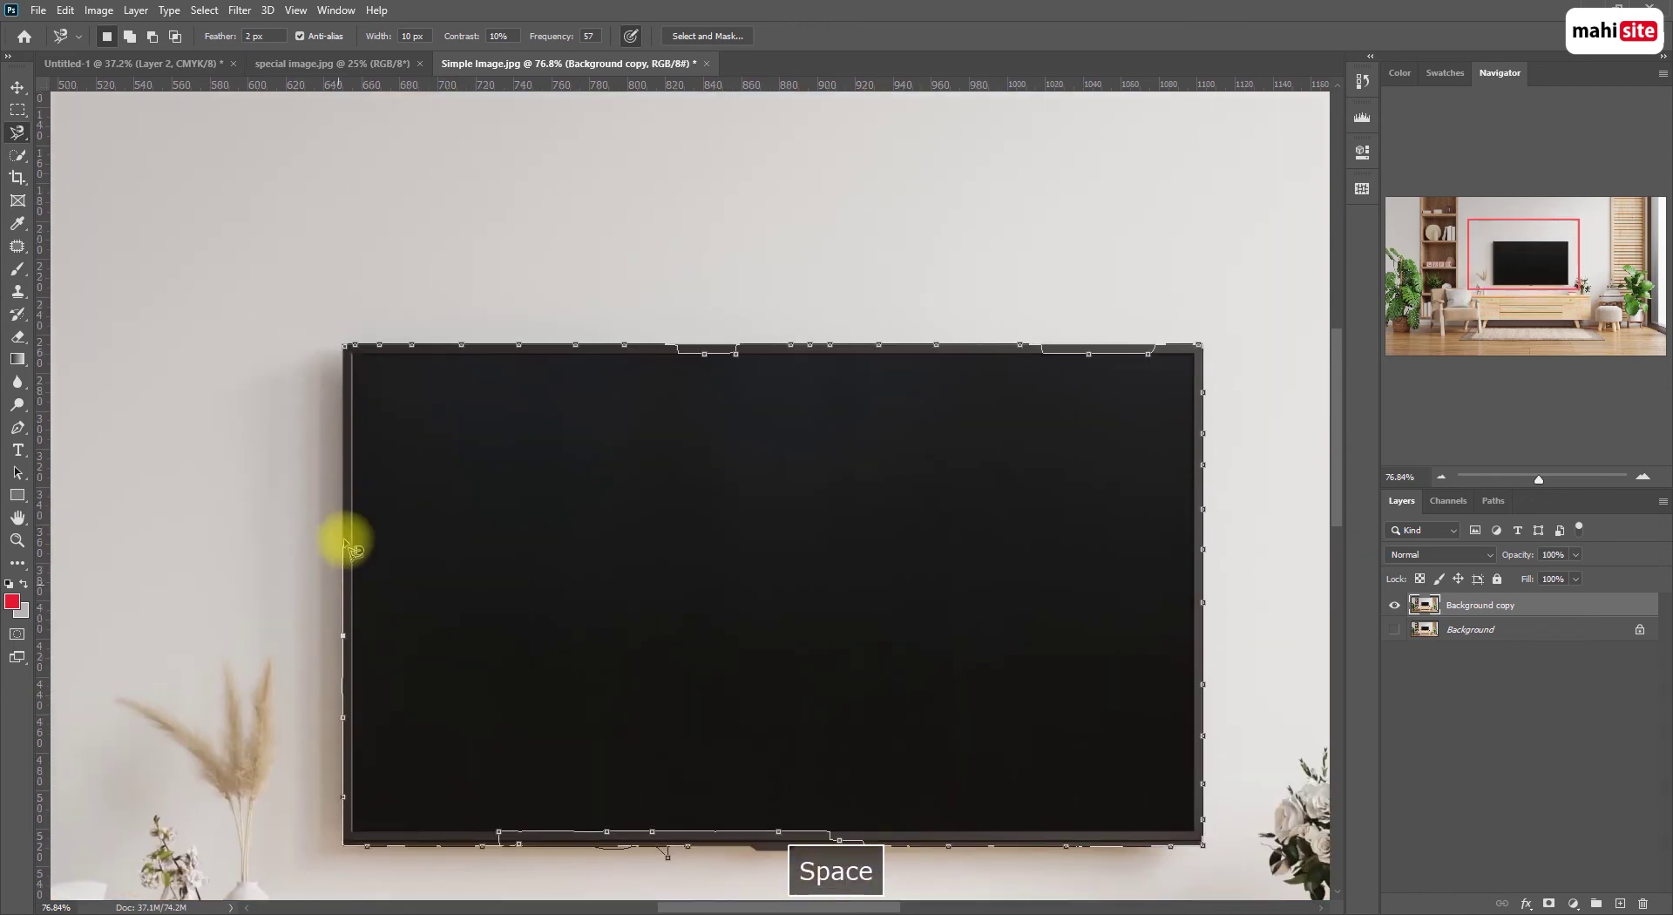
pyautogui.click(342, 347)
# Select the wooden cabinet's middle drawer front with a Magnetic Lasso outline, and deselect it
pyautogui.scroll(-4, 761, 436)
pyautogui.press('space')
pyautogui.moveTo(350, 672); pyautogui.dragTo(506, 235)
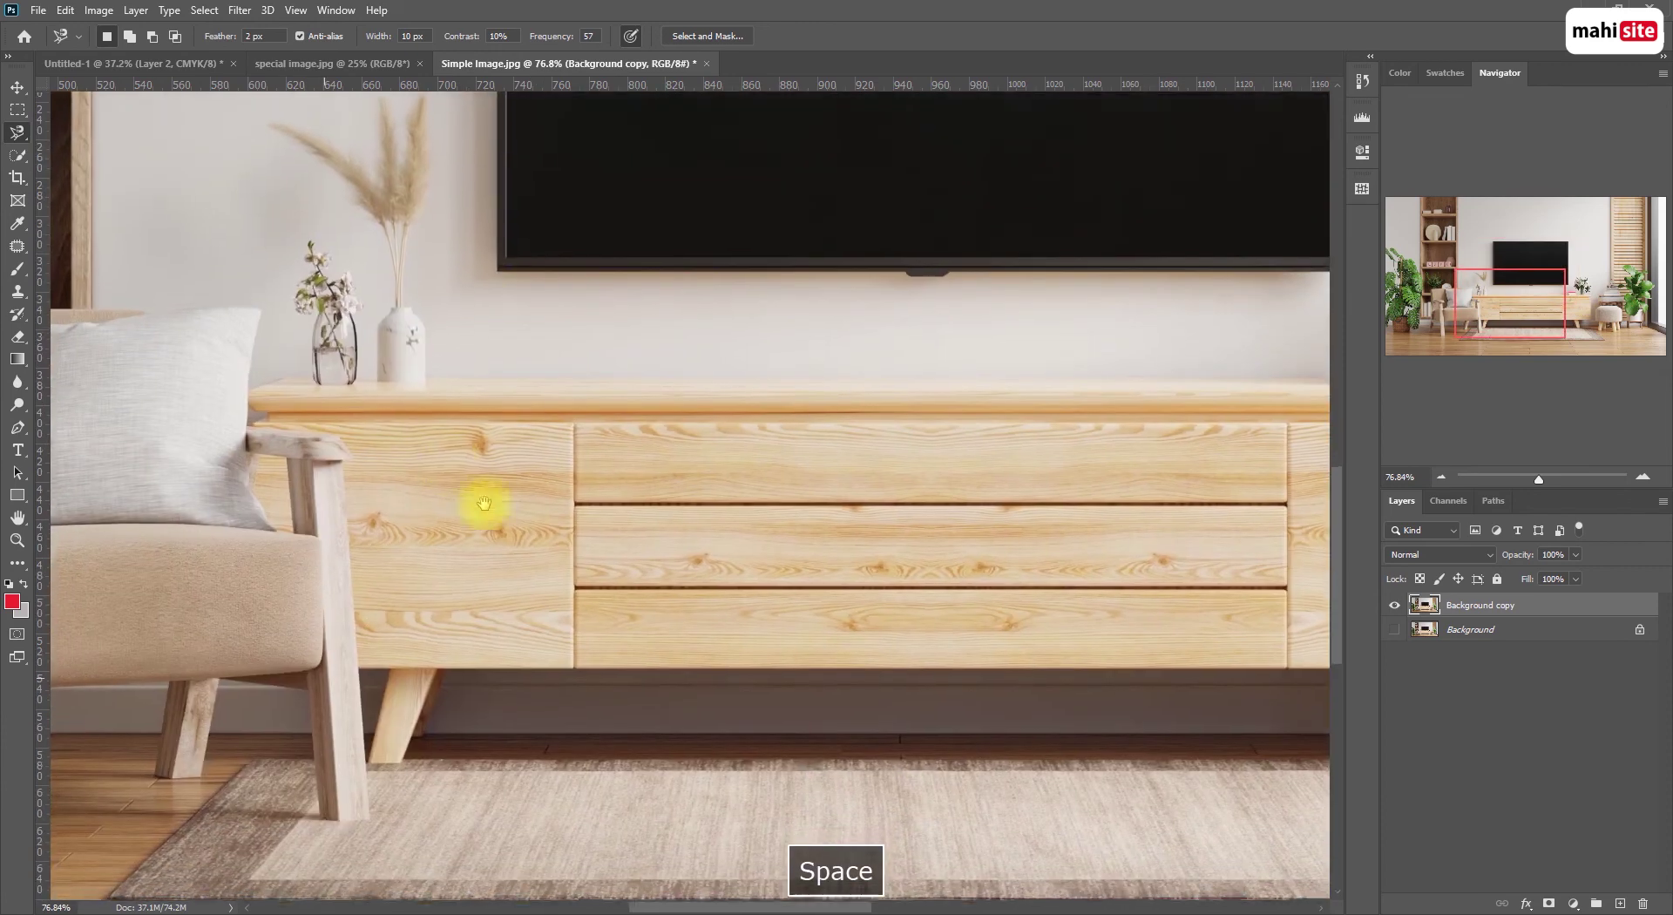
pyautogui.click(576, 497)
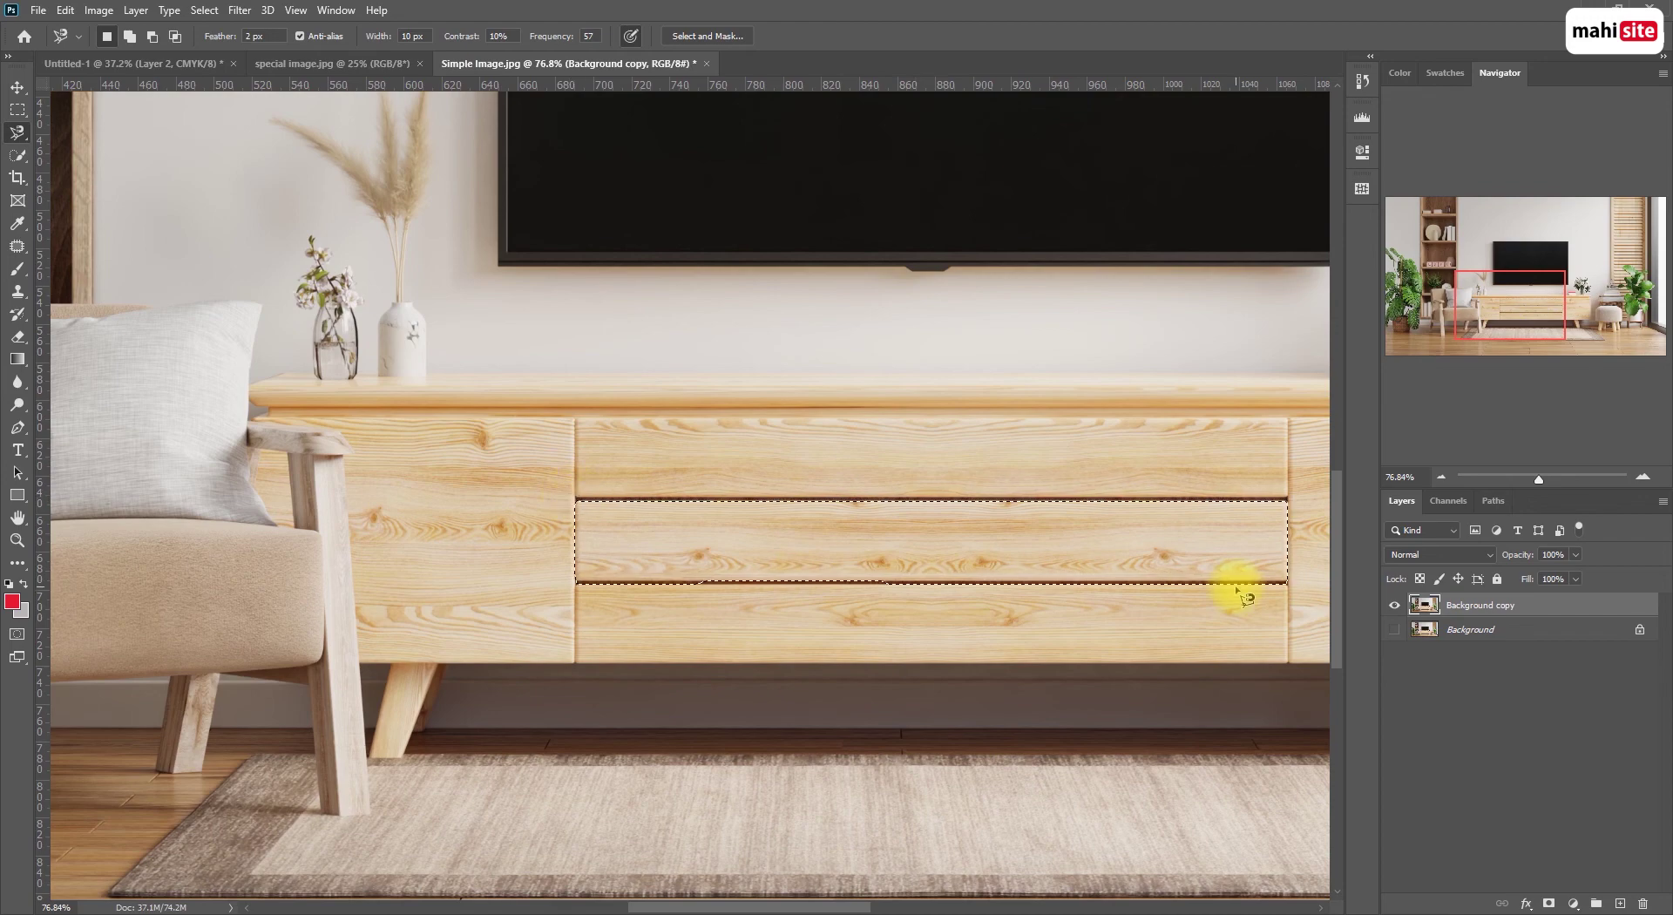
pyautogui.press('space')
pyautogui.moveTo(1034, 550); pyautogui.dragTo(845, 343)
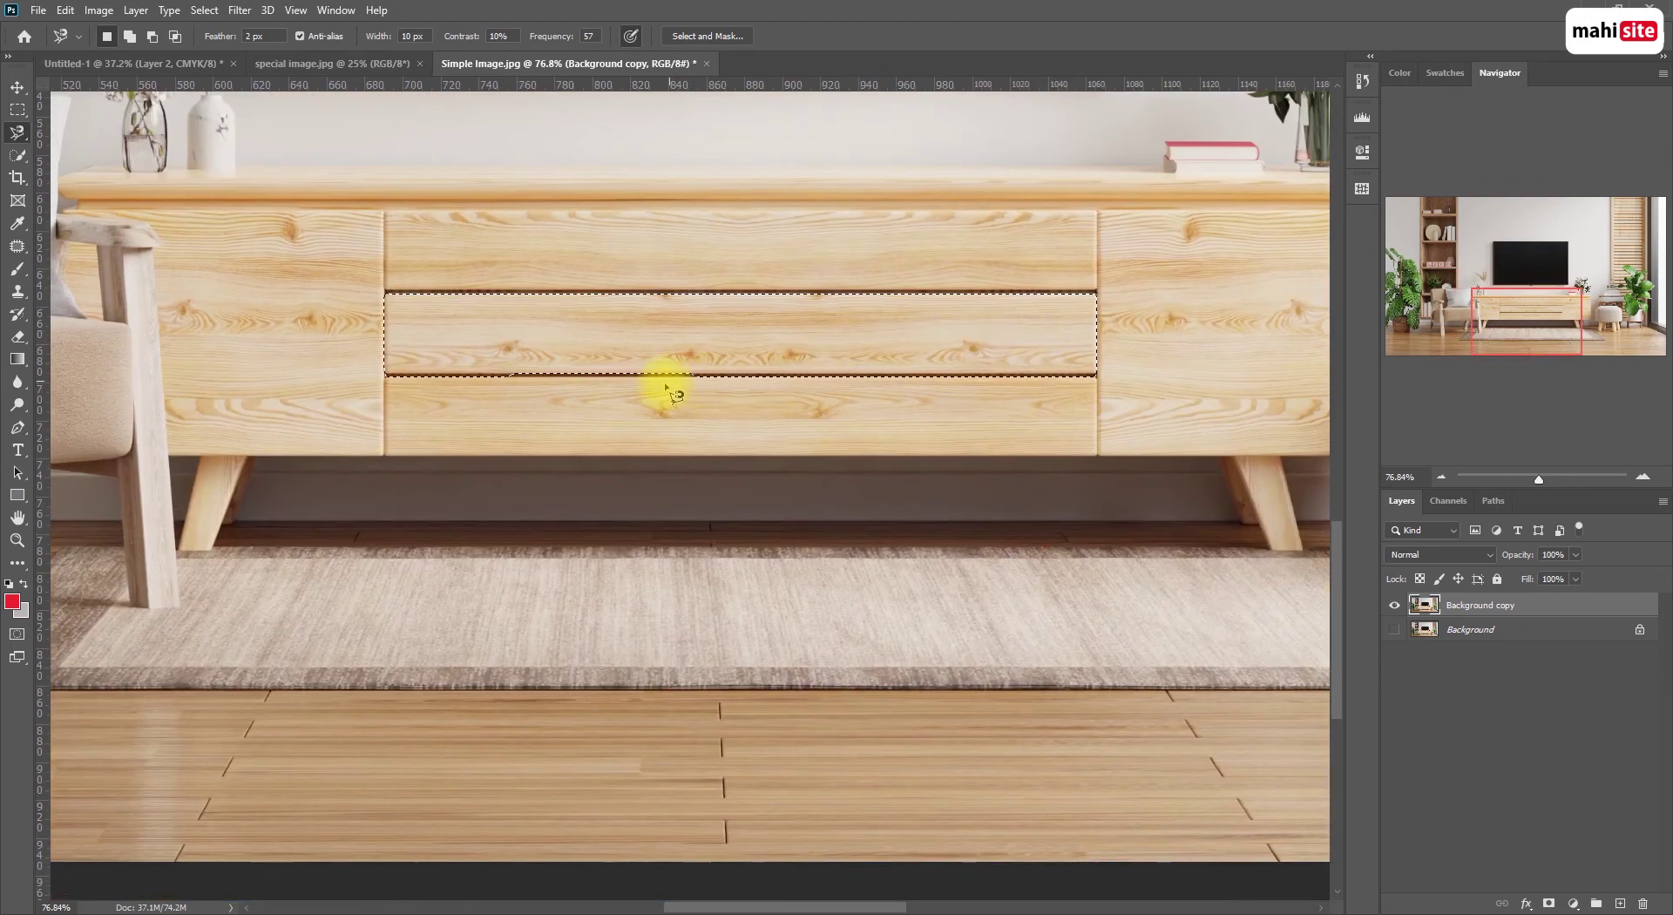
pyautogui.press('z')
pyautogui.moveTo(591, 374); pyautogui.dragTo(911, 410)
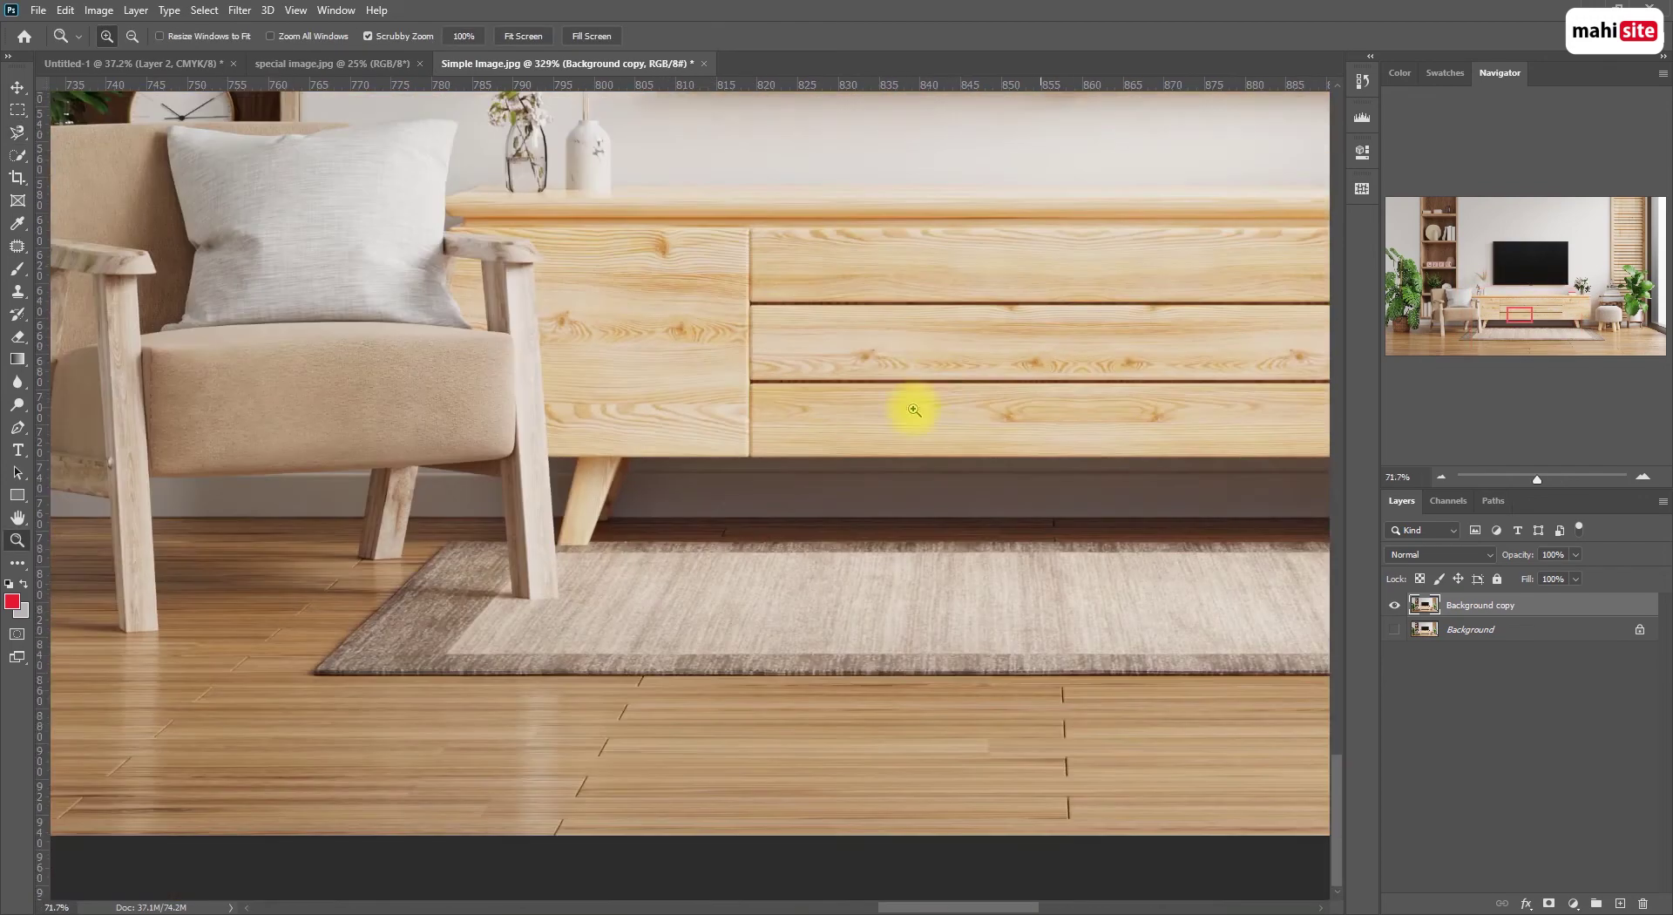
pyautogui.moveTo(665, 450); pyautogui.dragTo(620, 447)
pyautogui.scroll(1, 814, 453)
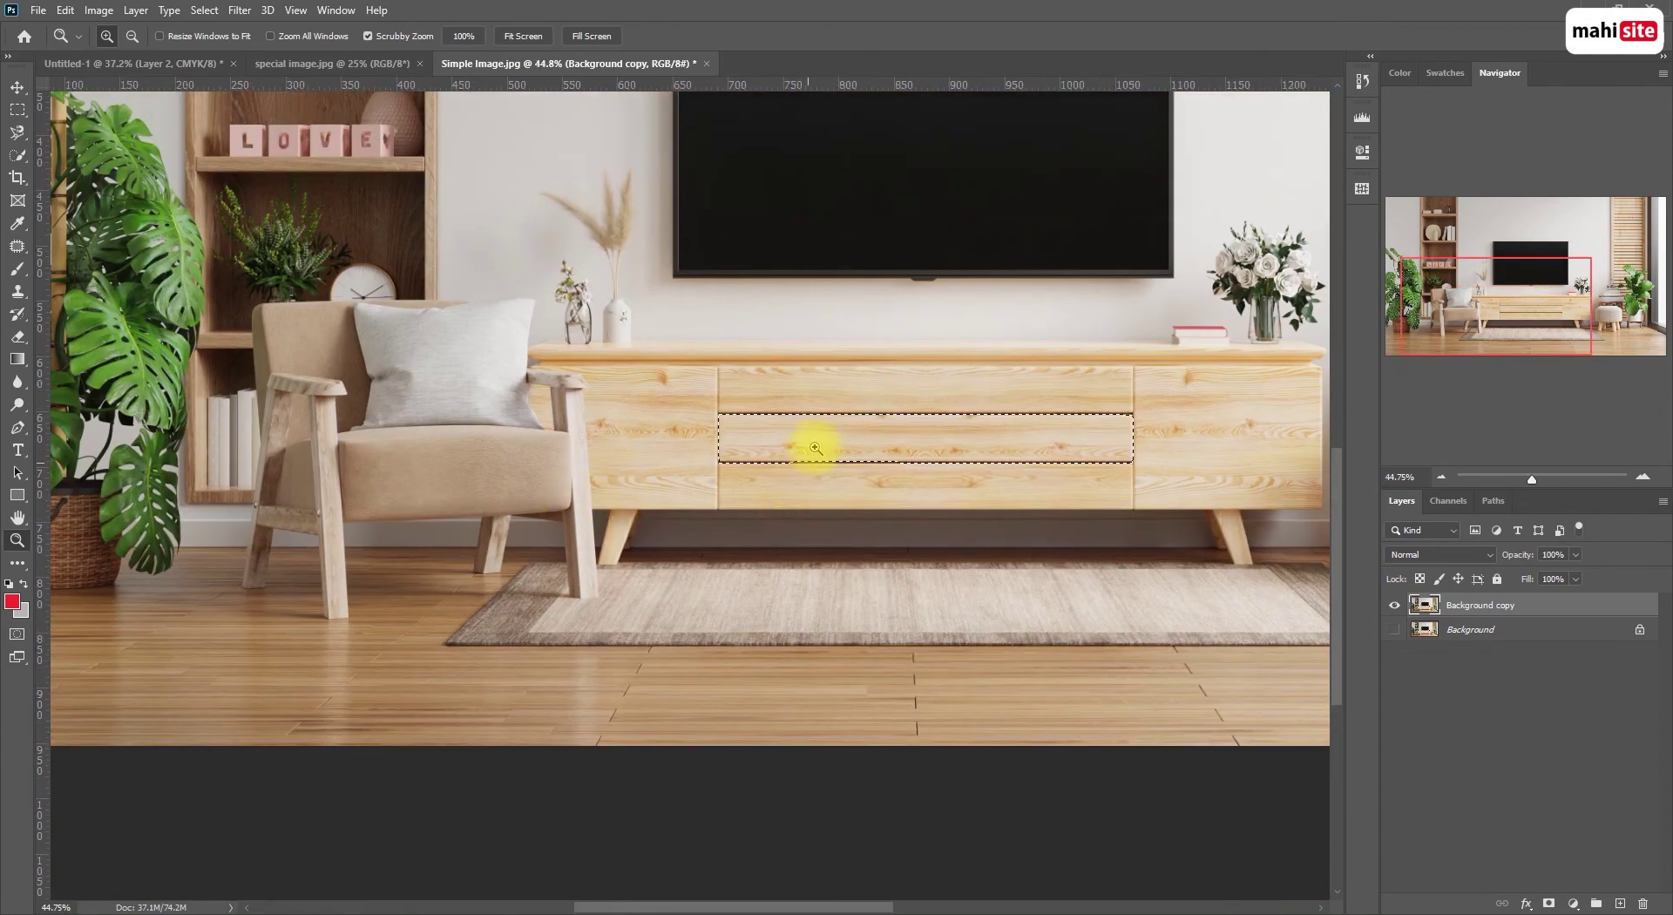
pyautogui.moveTo(810, 441); pyautogui.dragTo(796, 441)
pyautogui.hotkey('ctrl', 'd')
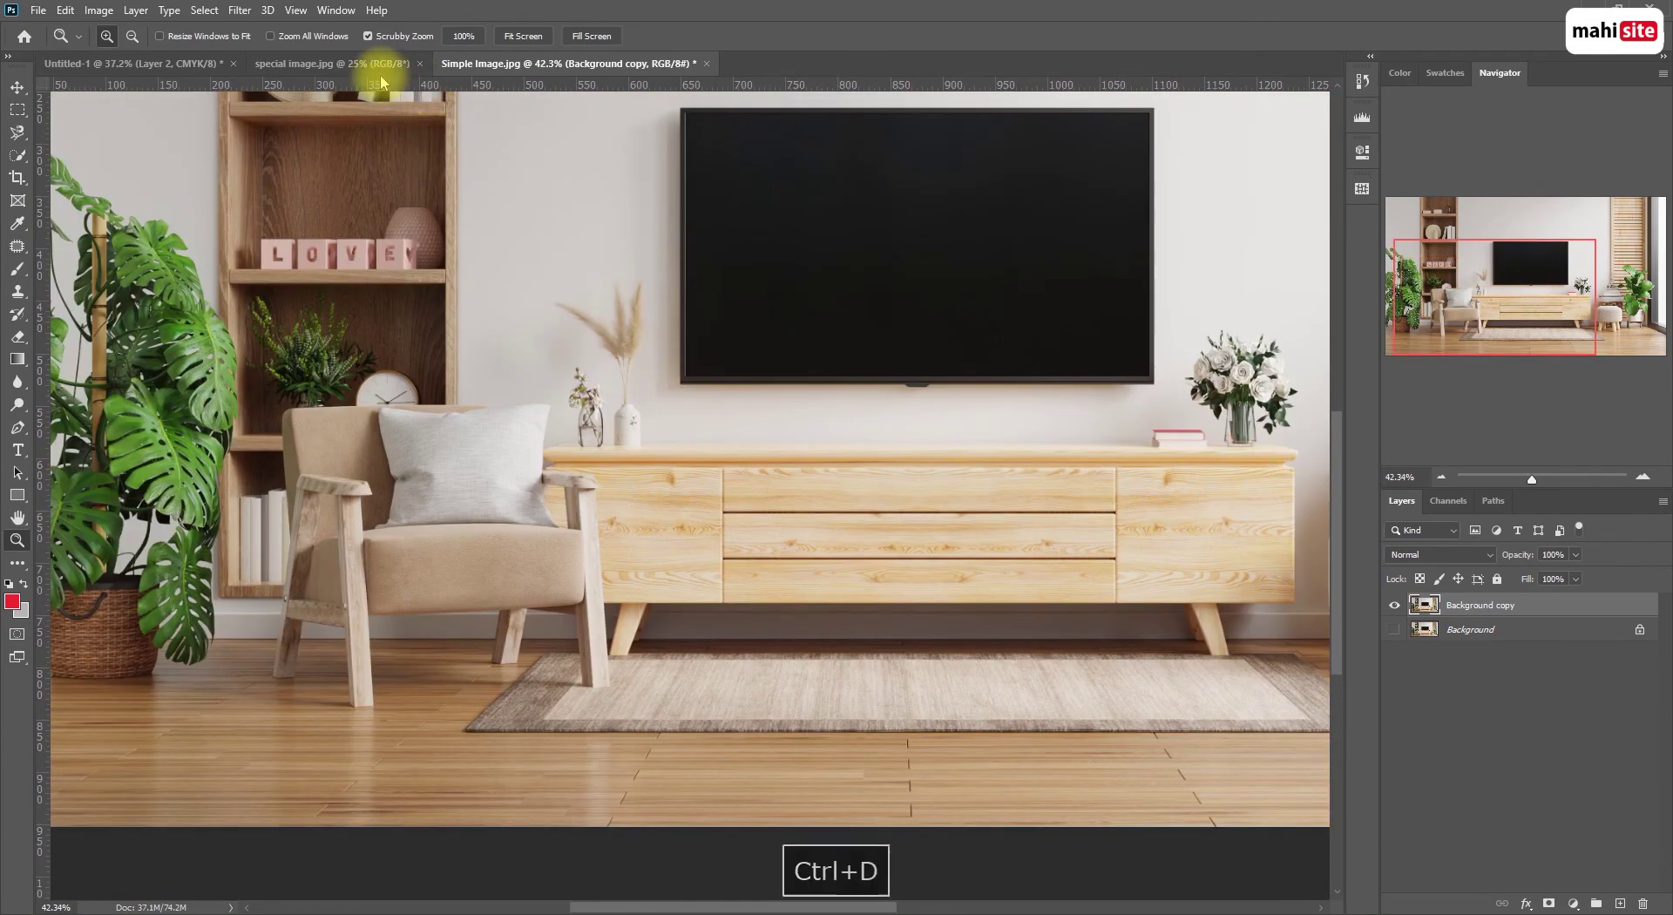
# In special image.jpg, duplicate the Background layer as Background copy and hide the original Background layer
pyautogui.click(370, 63)
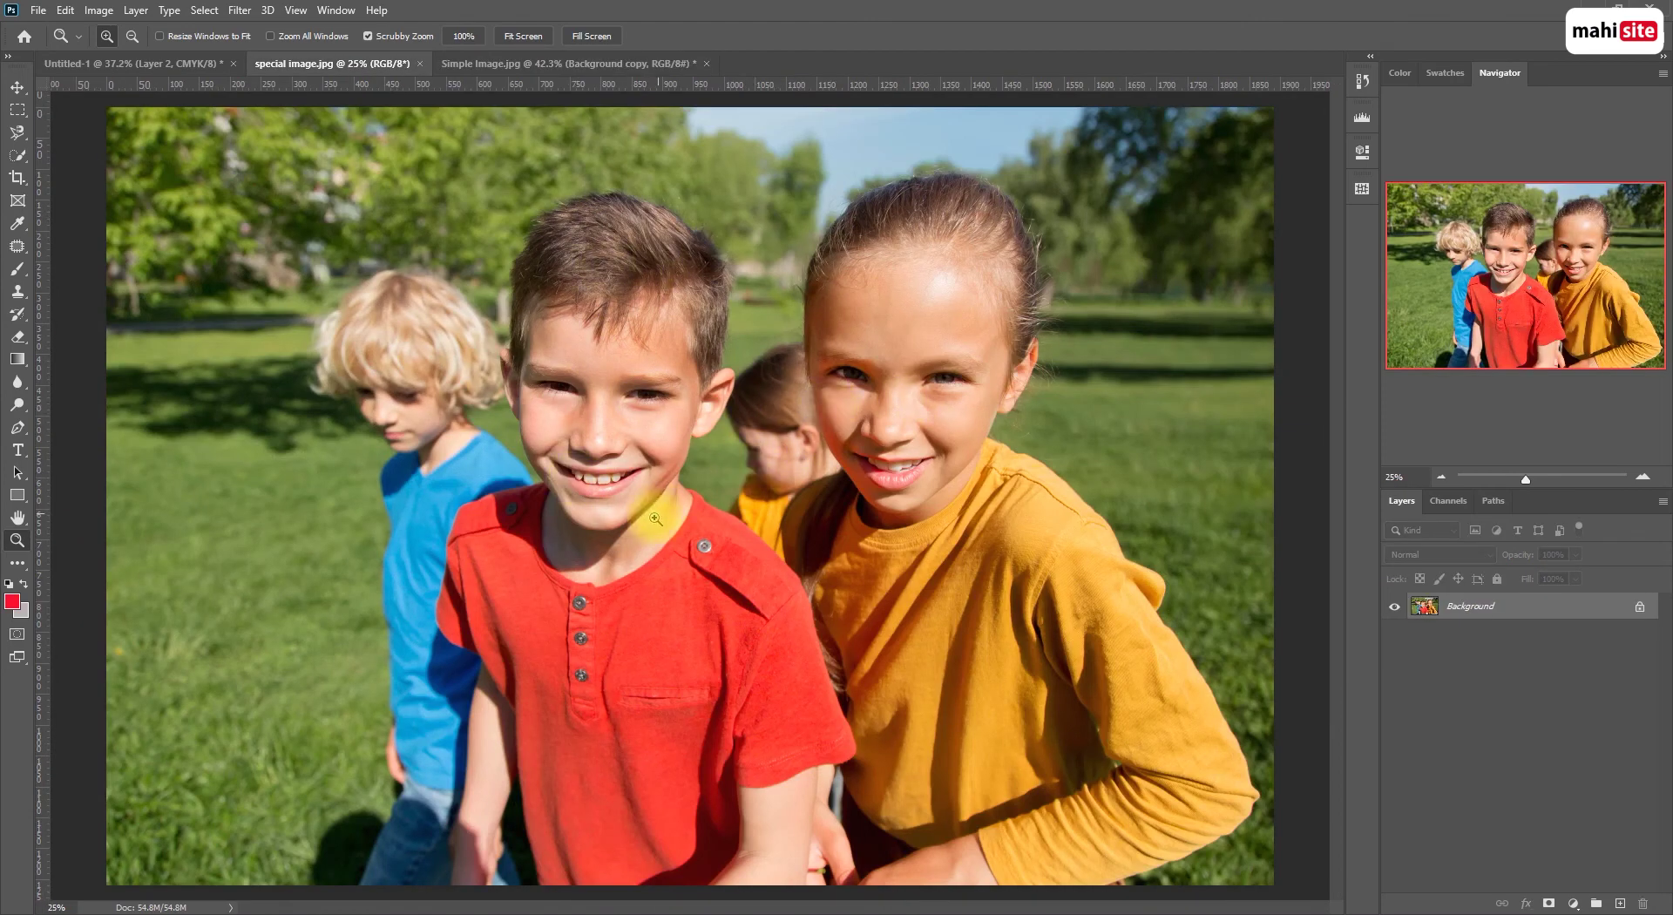
pyautogui.moveTo(659, 390); pyautogui.dragTo(628, 405)
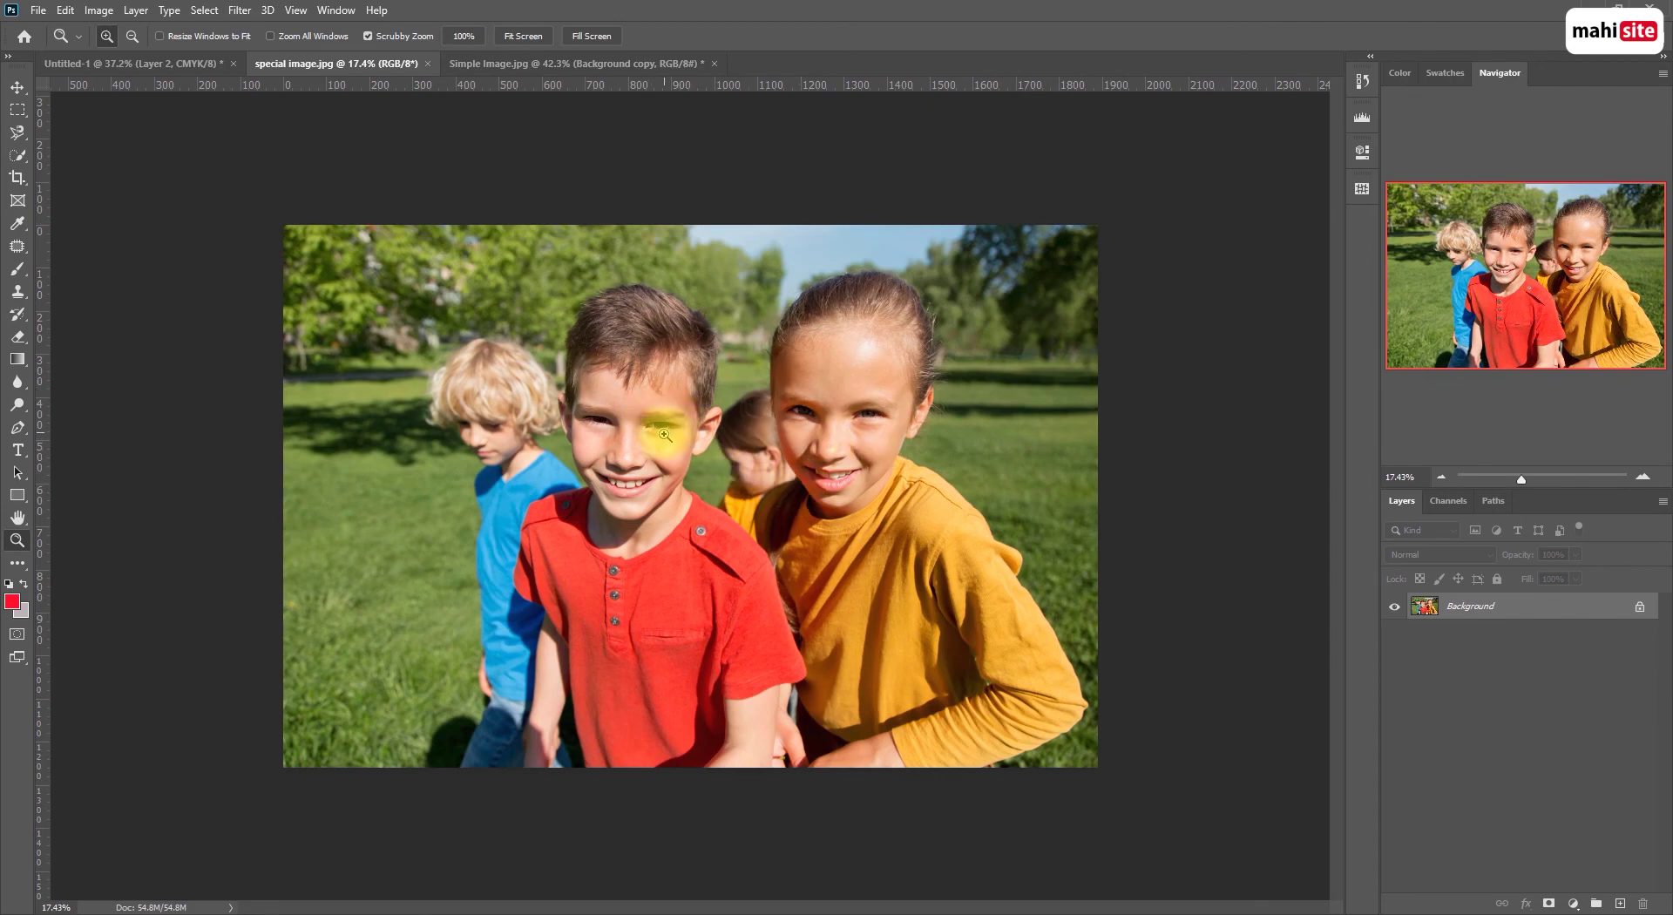
pyautogui.moveTo(479, 421); pyautogui.dragTo(522, 443)
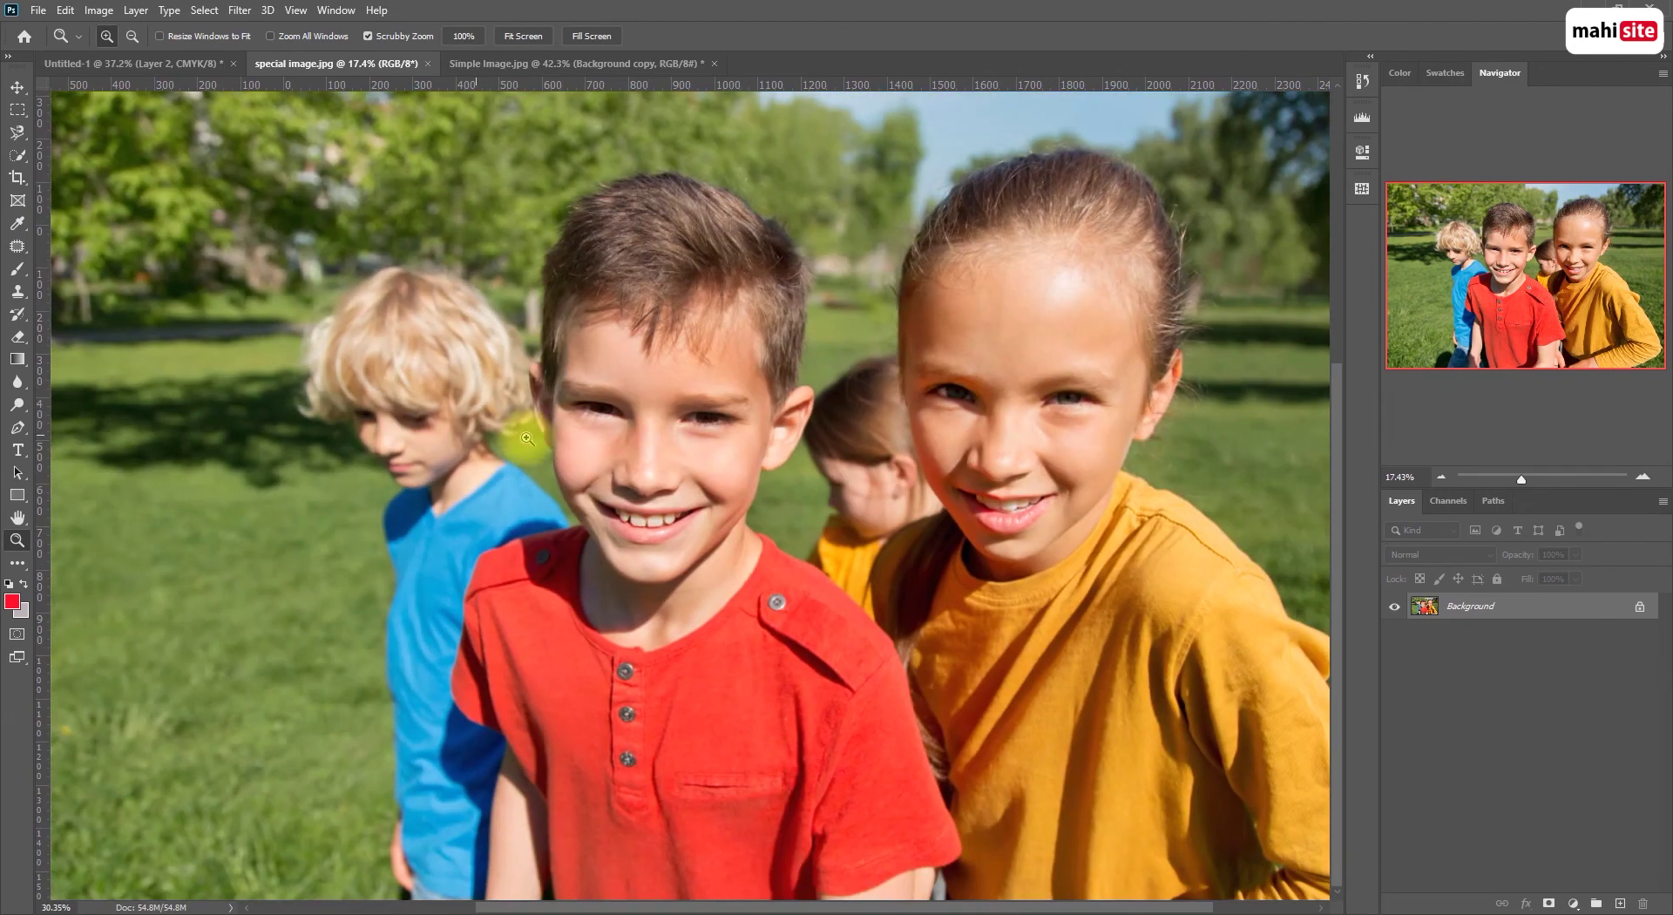
pyautogui.press('space')
pyautogui.moveTo(836, 490); pyautogui.dragTo(796, 411)
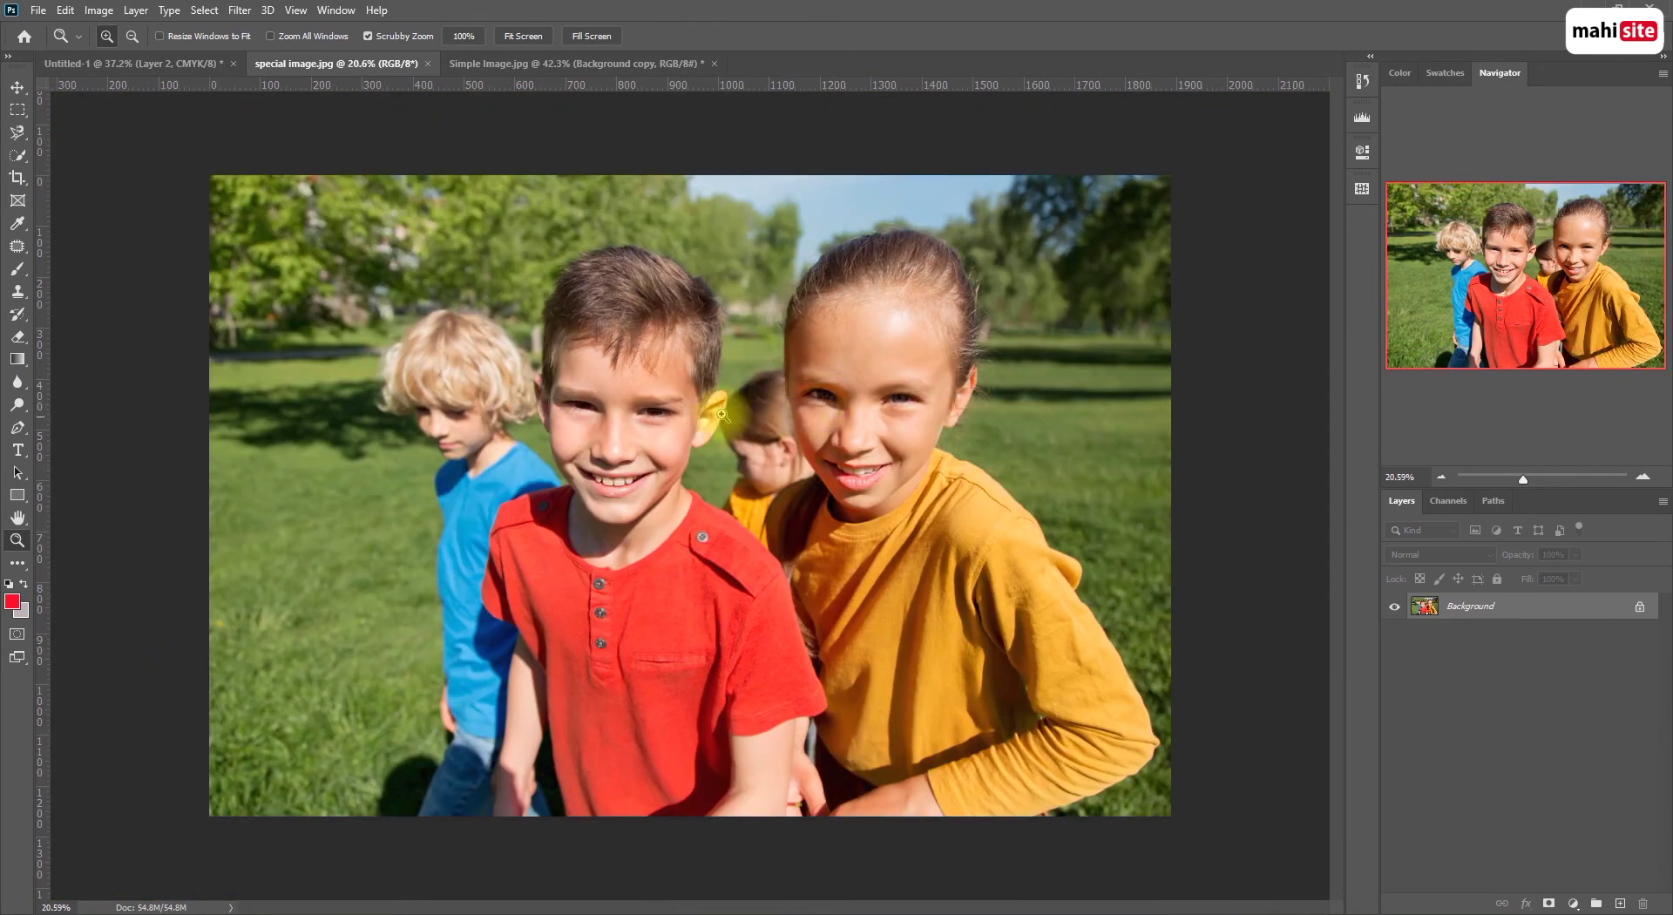
pyautogui.rightClick(1476, 607)
pyautogui.click(1494, 642)
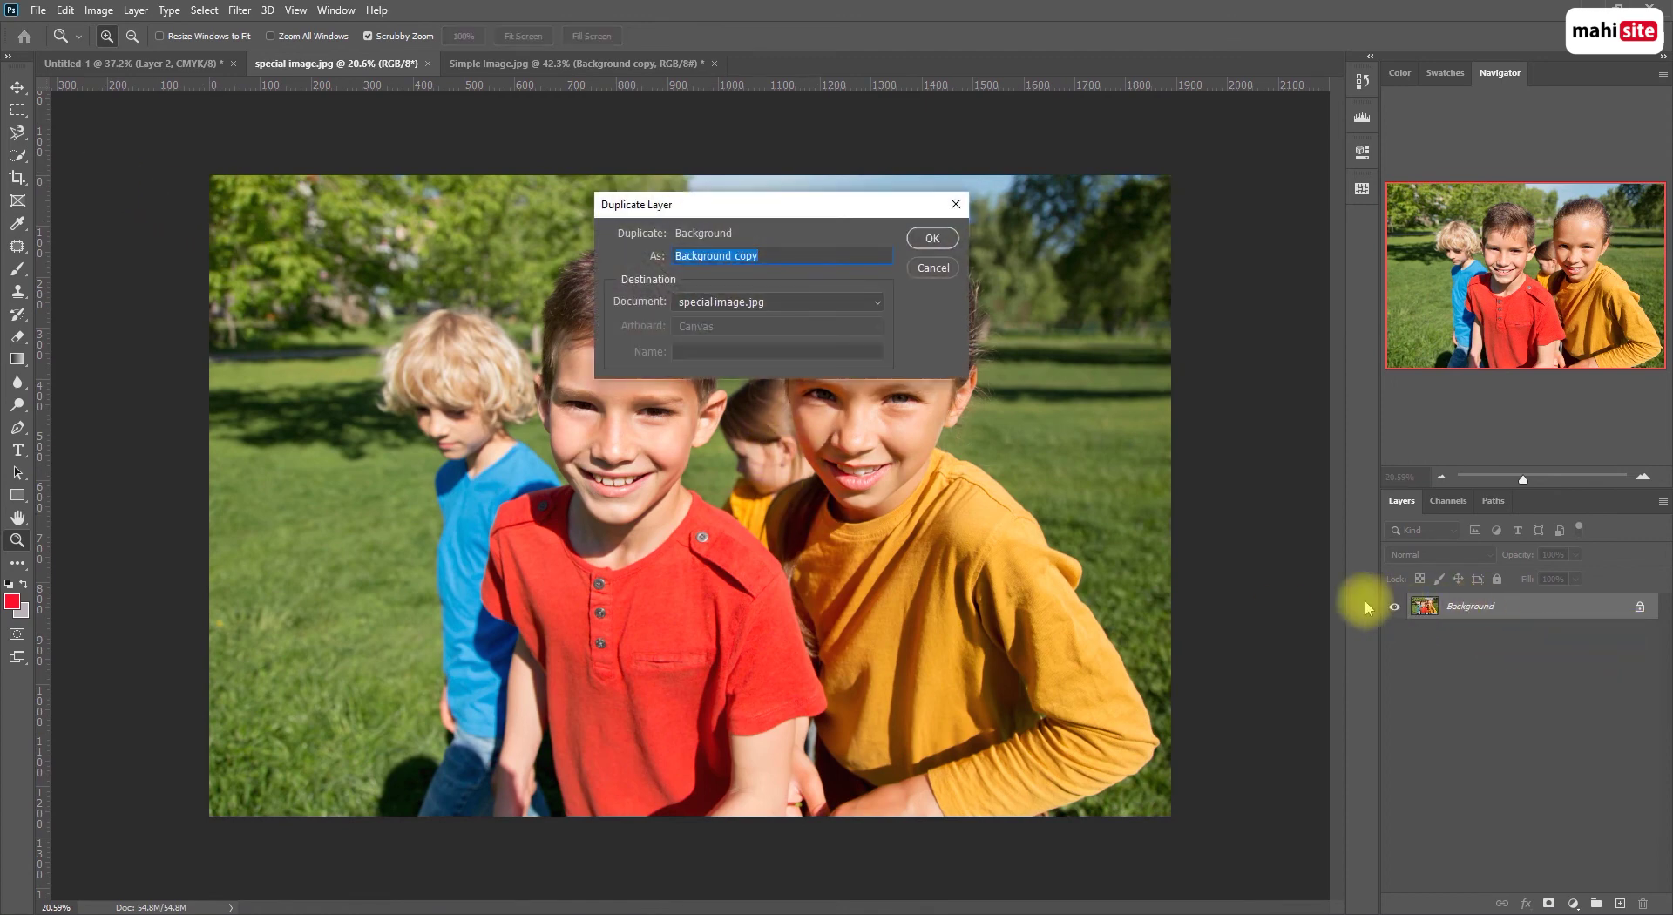
pyautogui.press('Return')
pyautogui.click(1395, 635)
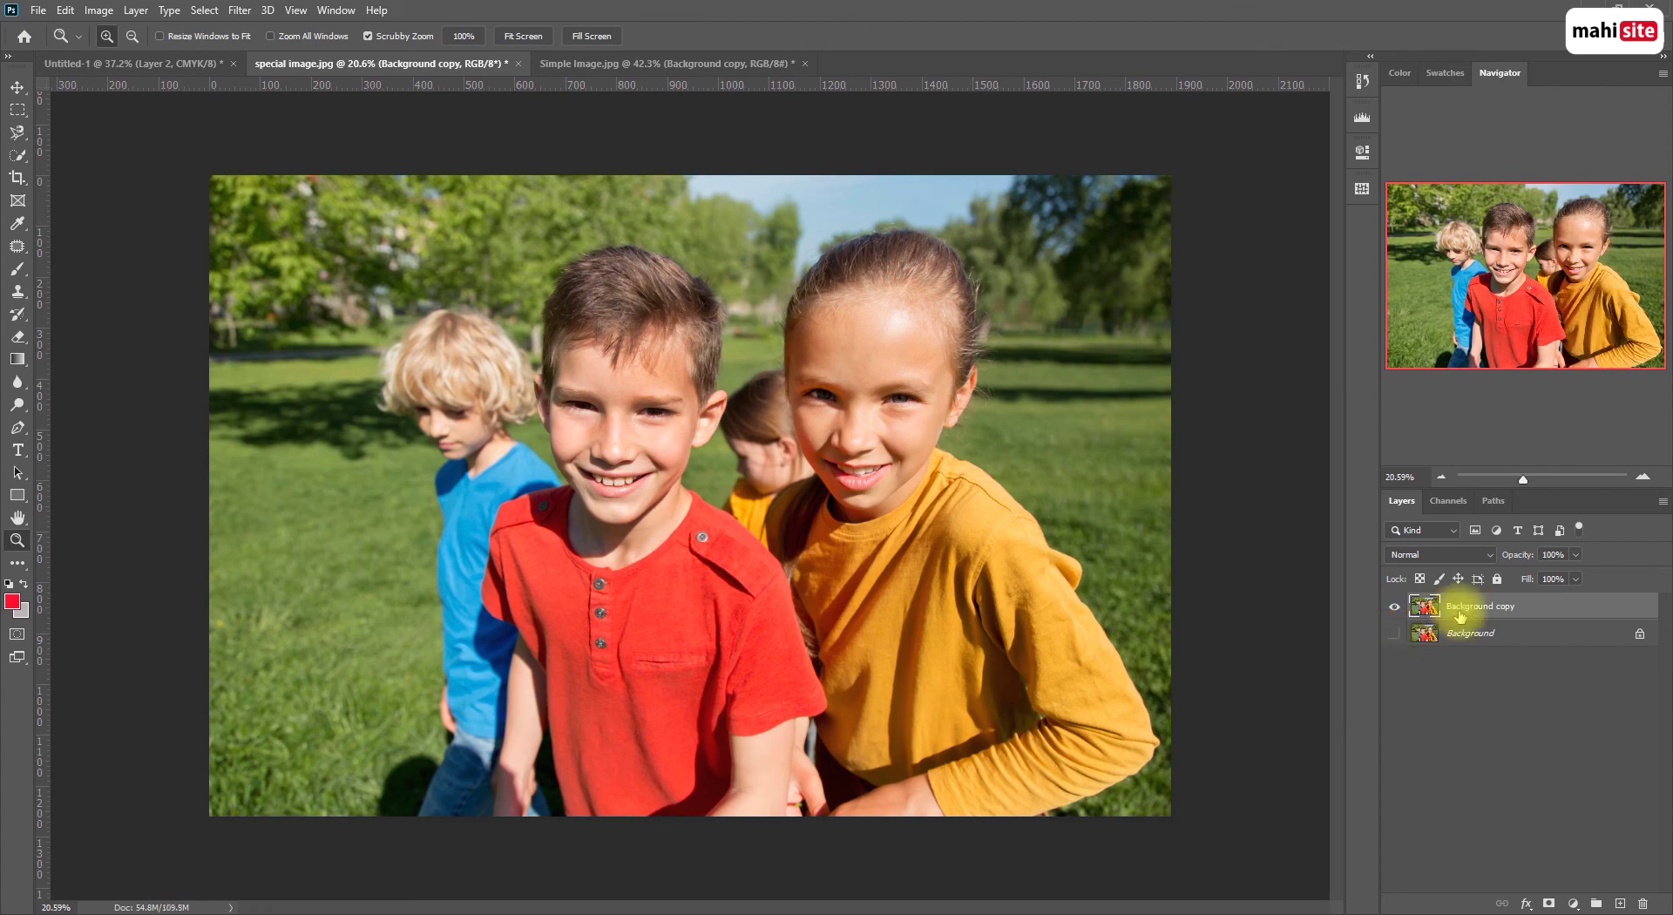
# Start a Magnetic Lasso outline where the boy's neck meets the red shirt and trace along the start of the shoulder
pyautogui.click(17, 133)
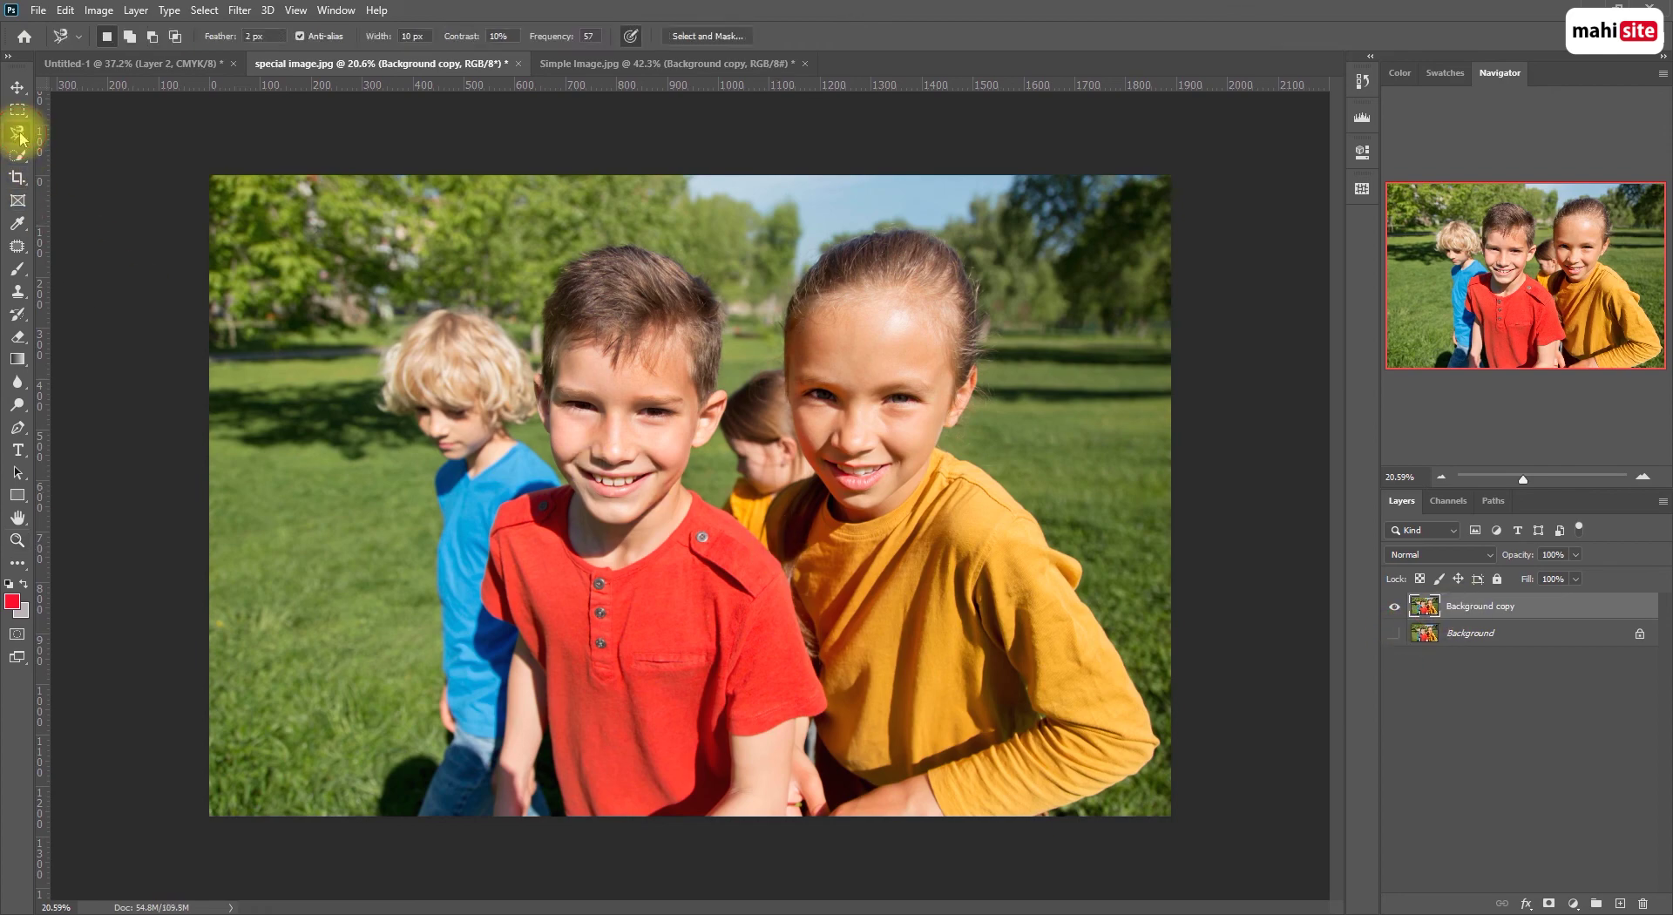
pyautogui.hotkey('ctrl', '=')
pyautogui.hotkey('ctrl', '=')
pyautogui.hotkey('ctrl', '=')
pyautogui.hotkey('ctrl', '=')
pyautogui.hotkey('ctrl', '=')
pyautogui.hotkey('ctrl', '=')
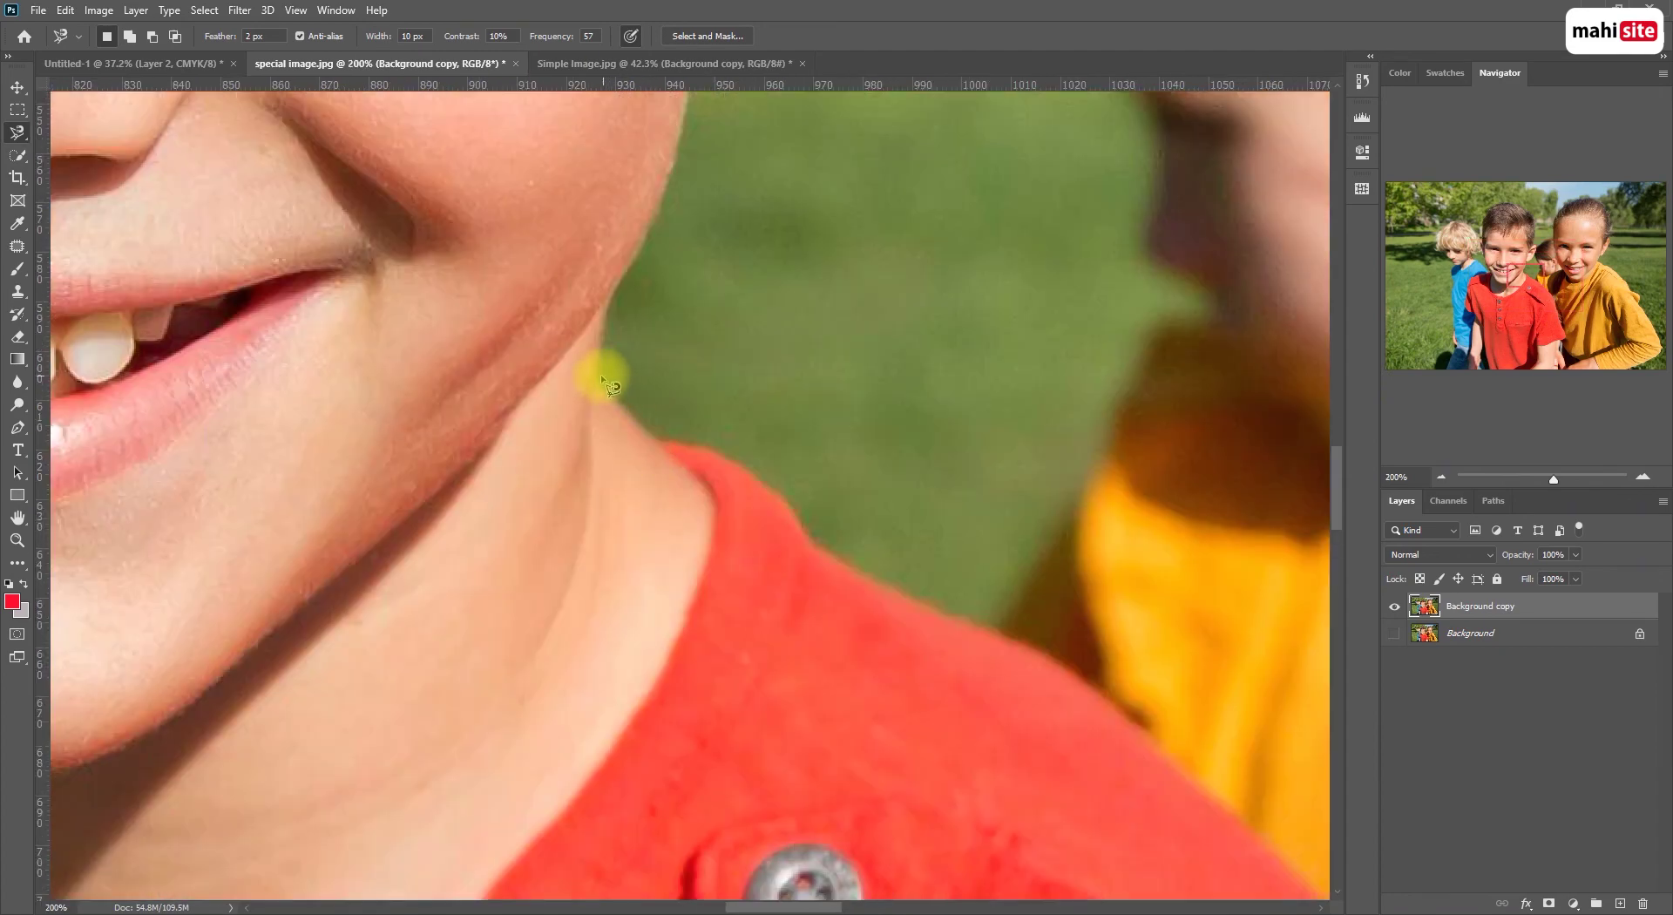
pyautogui.hotkey('ctrl', '-')
pyautogui.hotkey('ctrl', '-')
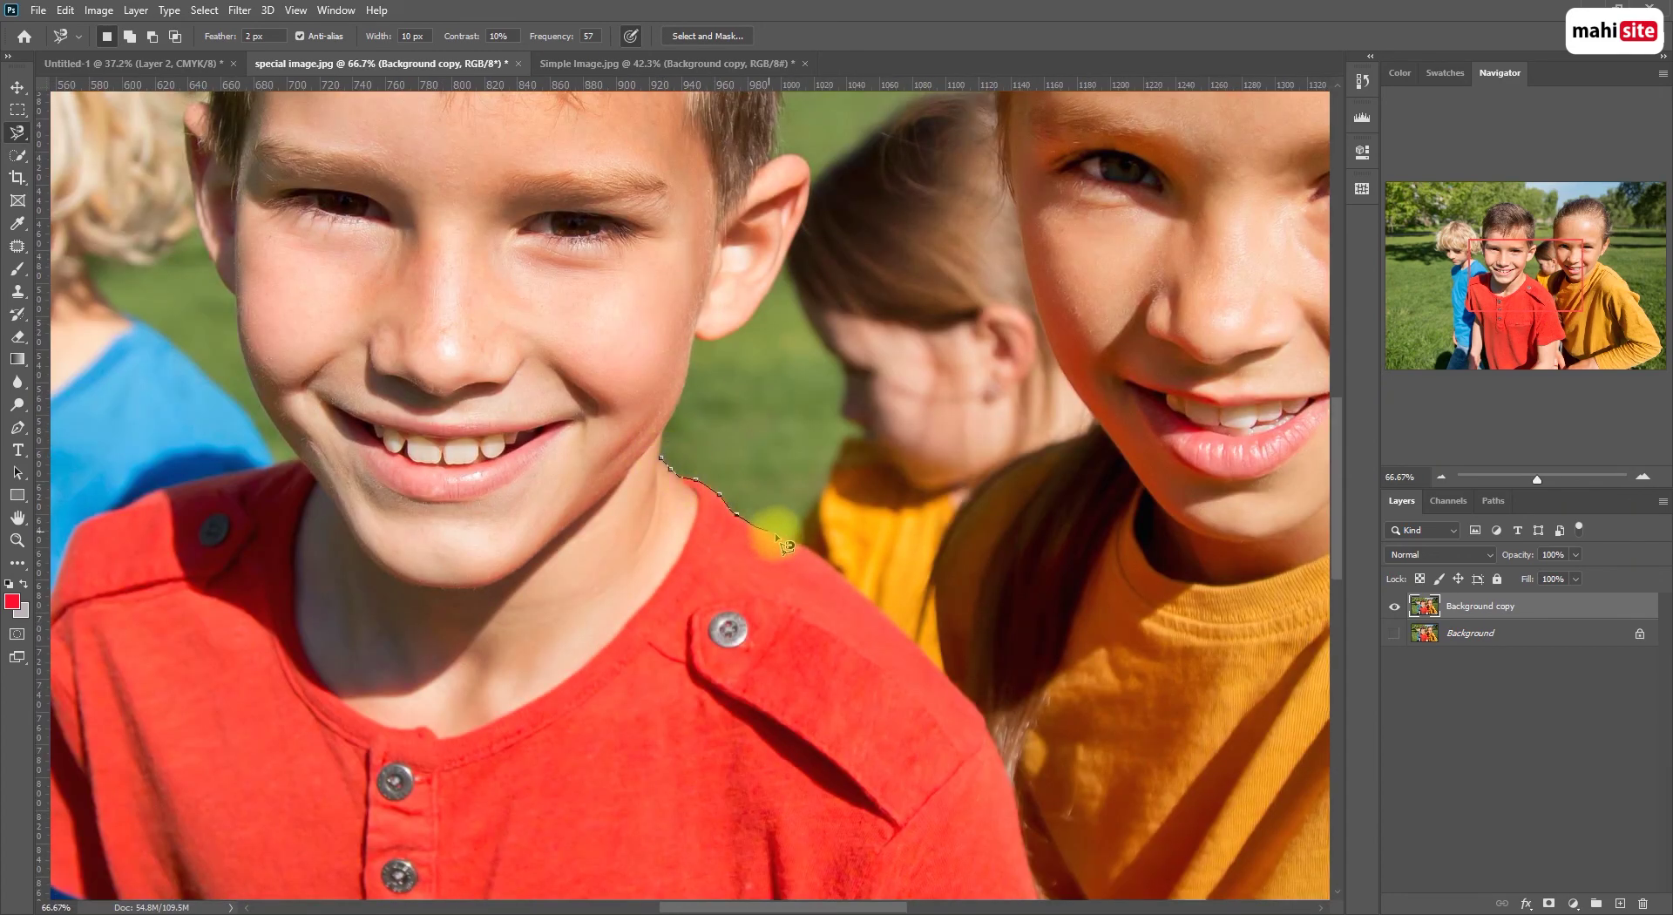
# Continue the outline down the red shirt's shoulder edge, remove the stray anchor point, and close it at its start beside the neck
pyautogui.press('space')
pyautogui.moveTo(883, 613); pyautogui.dragTo(715, 447)
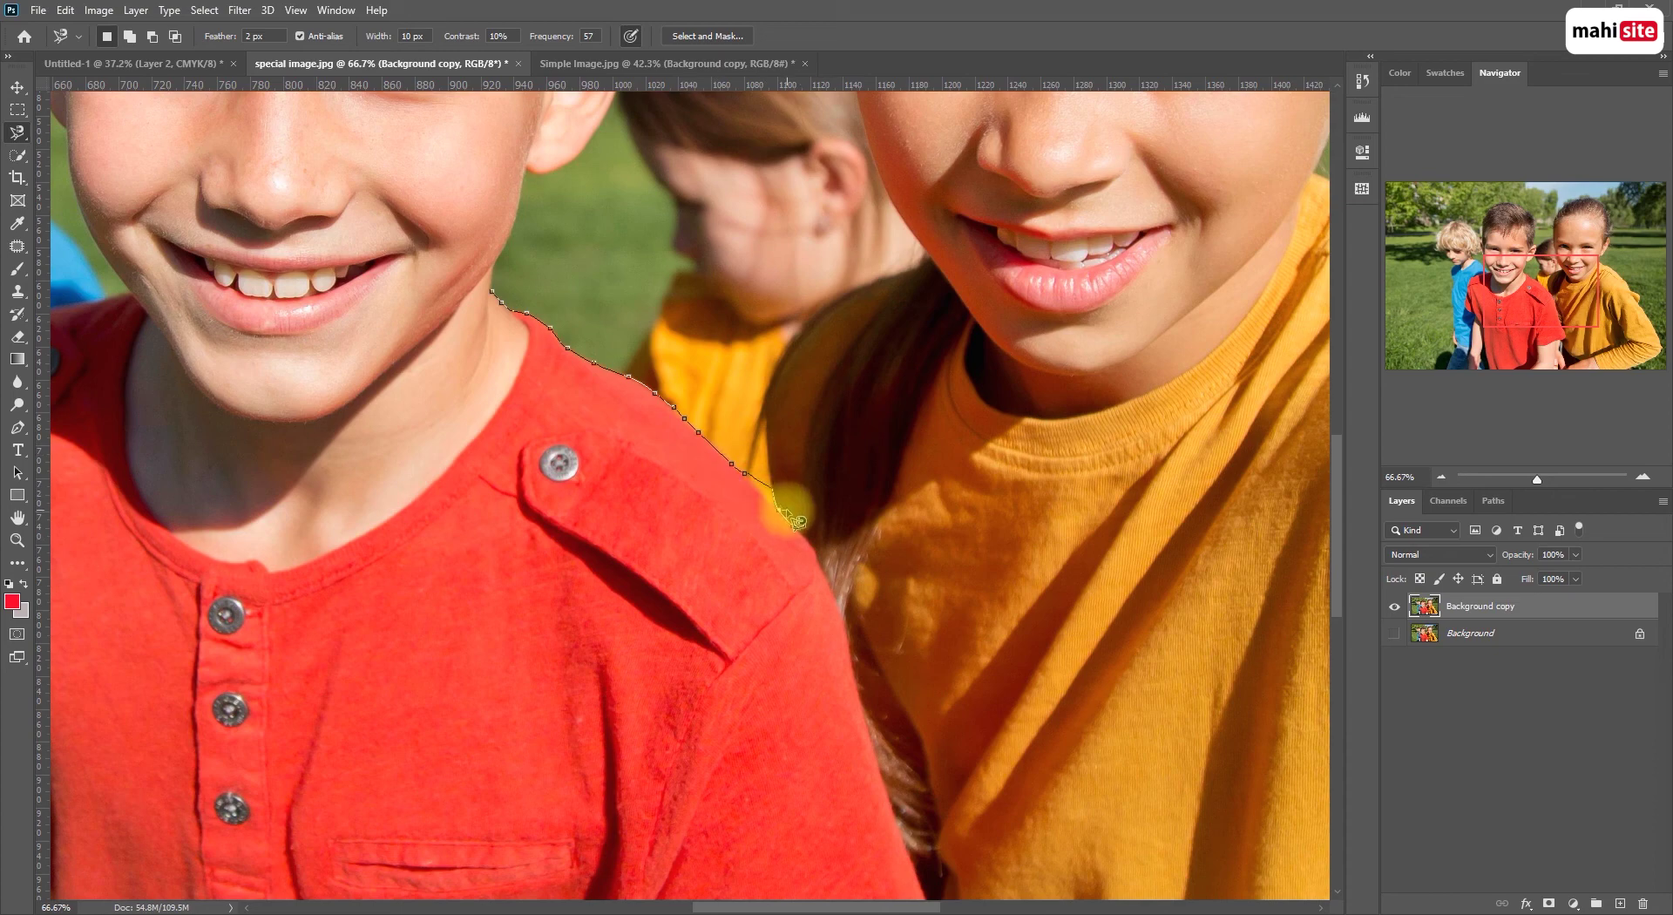
pyautogui.press('Delete')
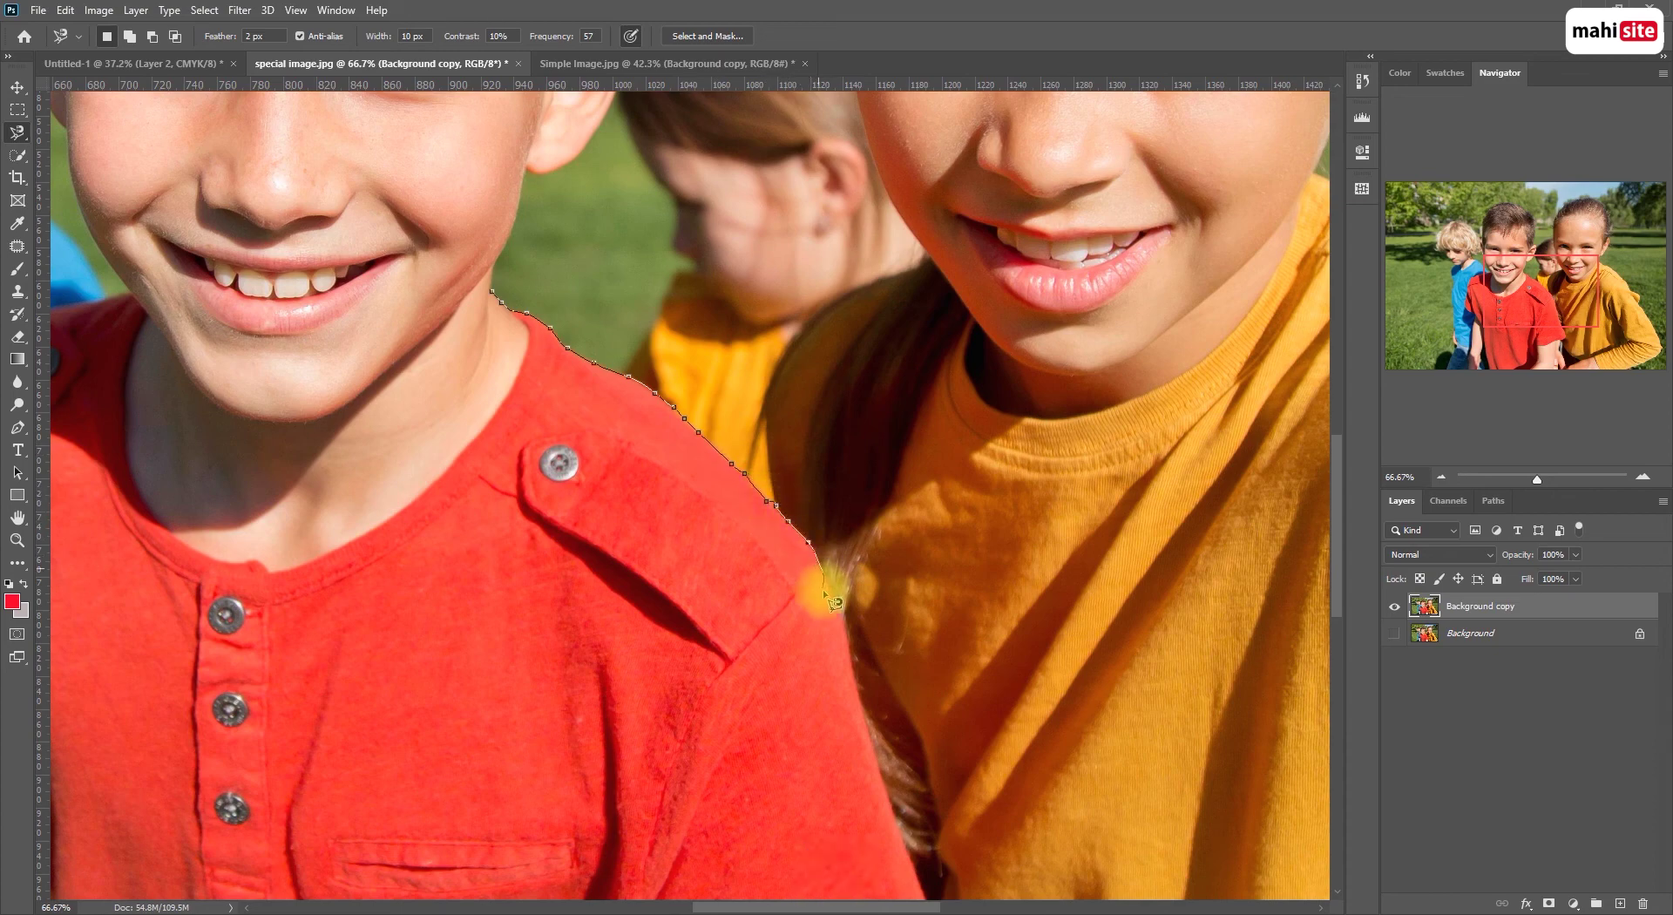
pyautogui.click(852, 684)
pyautogui.click(489, 292)
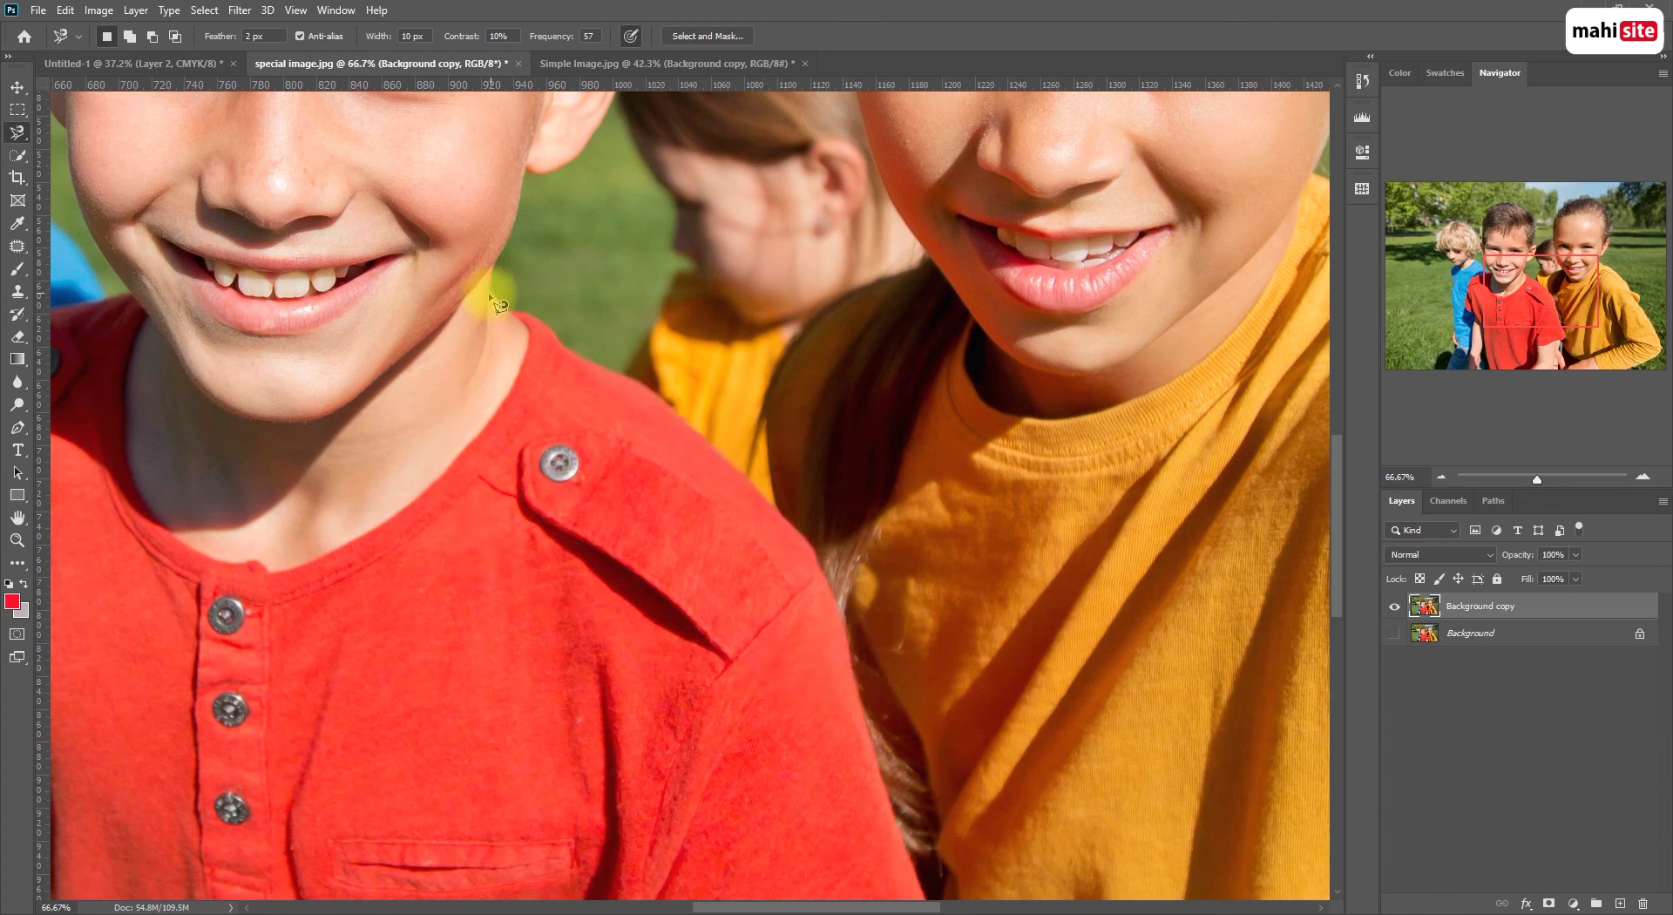
# Examine how closely the selection follows the red shirt's shoulder at different magnifications
pyautogui.hotkey('ctrl', '=')
pyautogui.hotkey('ctrl', '=')
pyautogui.hotkey('ctrl', '=')
pyautogui.hotkey('ctrl', '=')
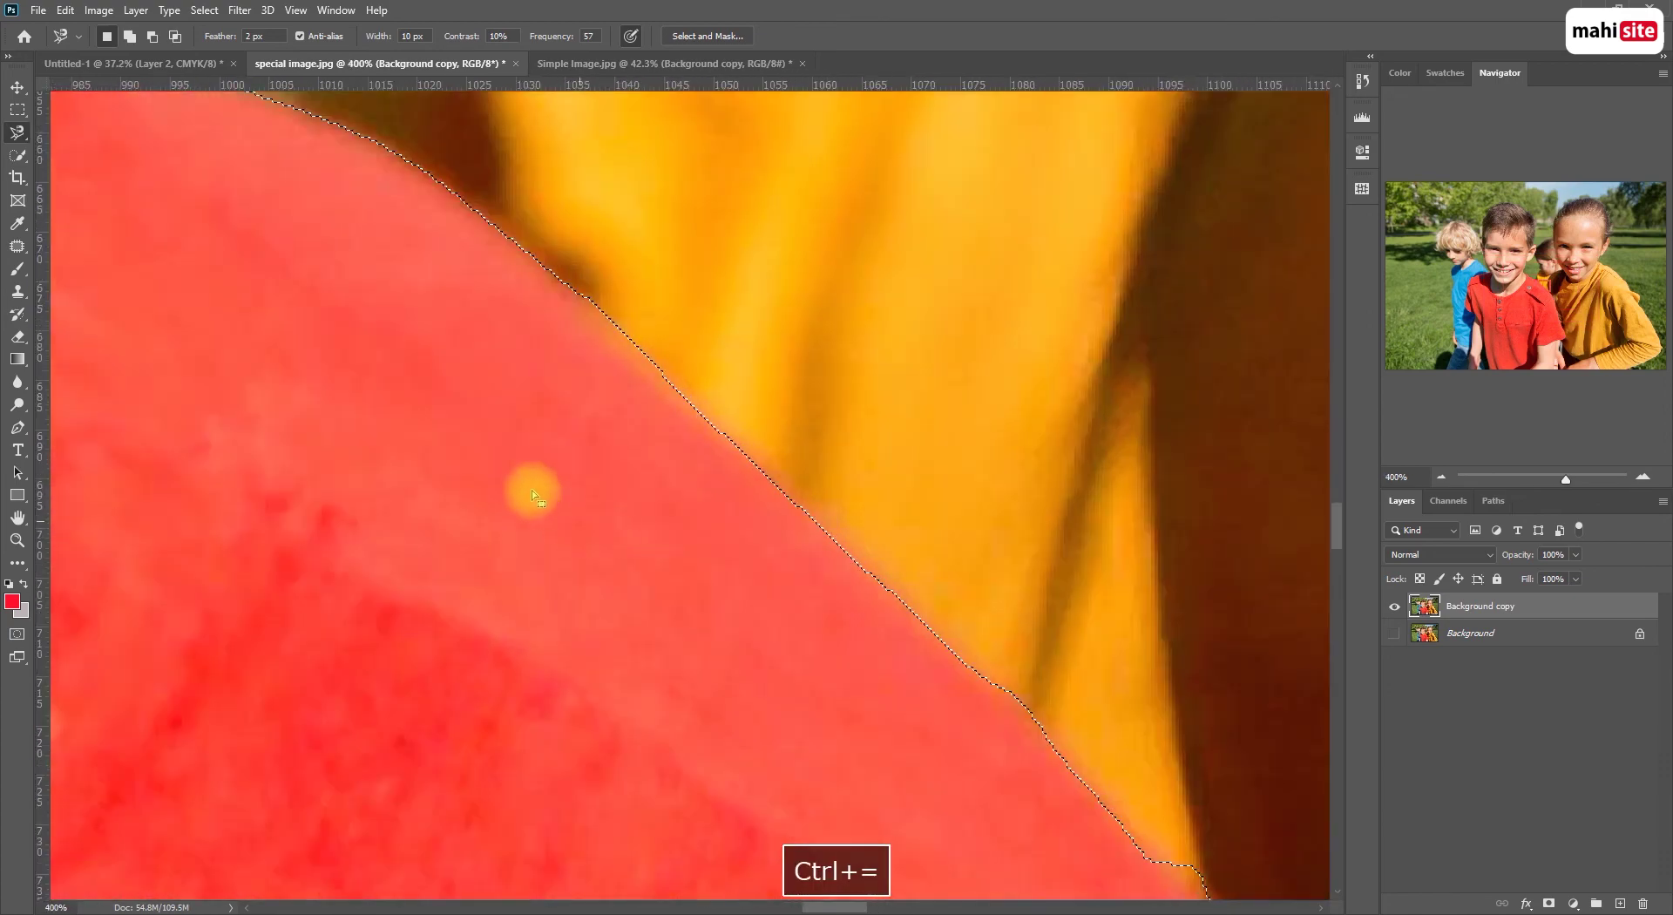
pyautogui.moveTo(366, 306); pyautogui.dragTo(836, 636)
pyautogui.hotkey('ctrl', '-')
pyautogui.hotkey('ctrl', '-')
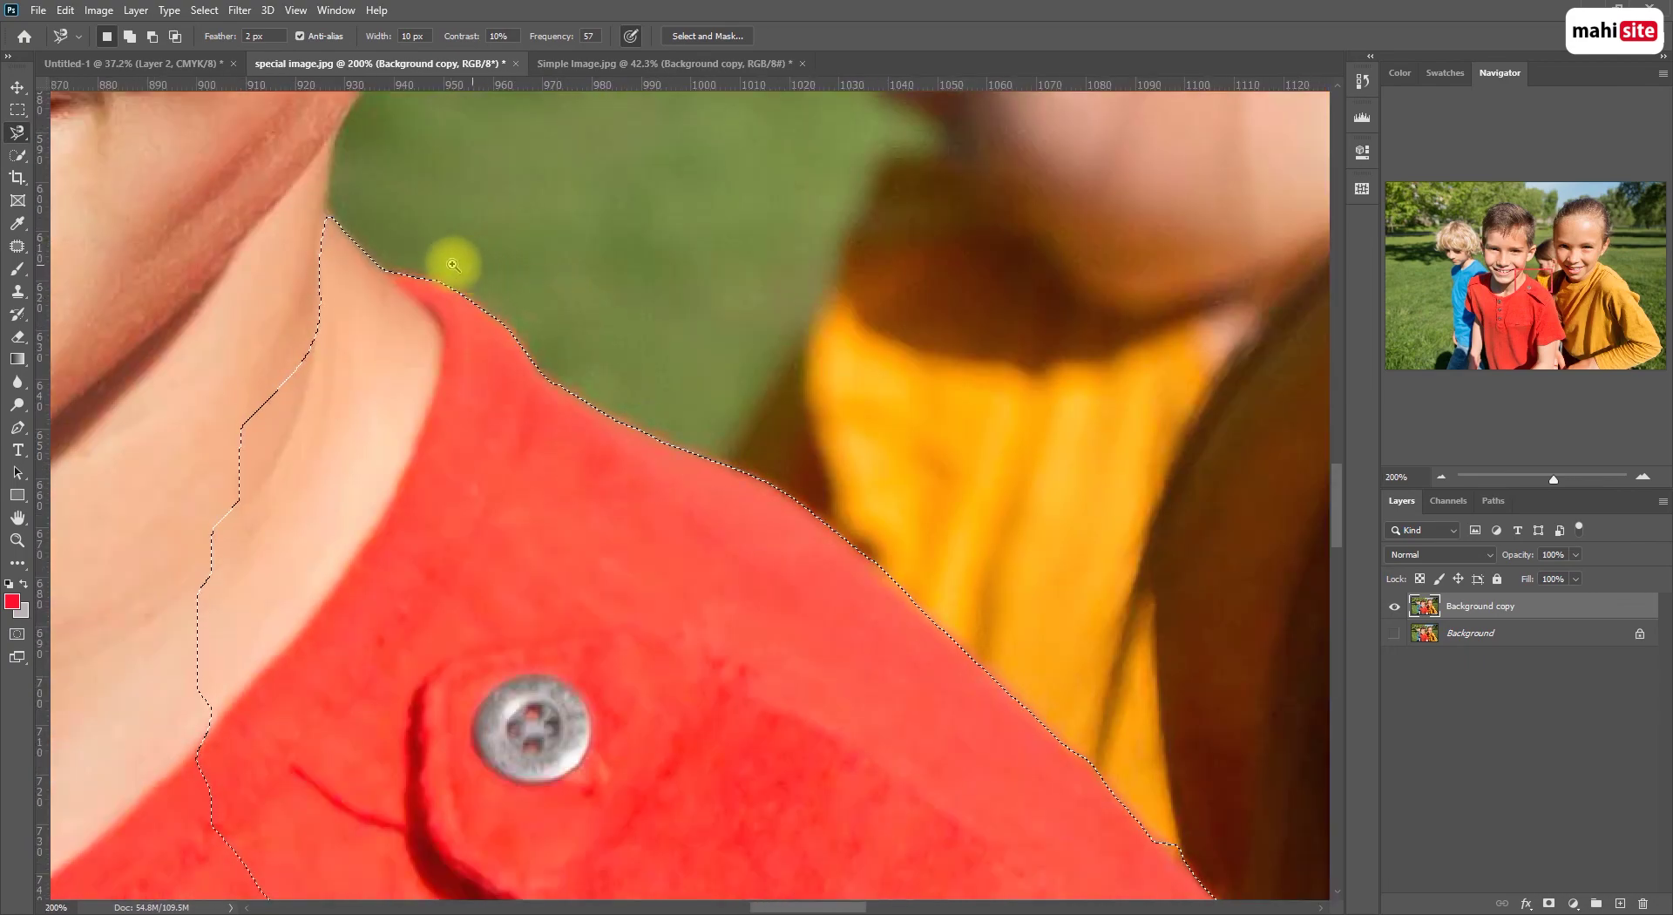
pyautogui.press('z')
pyautogui.moveTo(425, 265); pyautogui.dragTo(562, 305)
pyautogui.moveTo(816, 420); pyautogui.dragTo(680, 384)
pyautogui.press('space')
pyautogui.moveTo(793, 491); pyautogui.dragTo(642, 325)
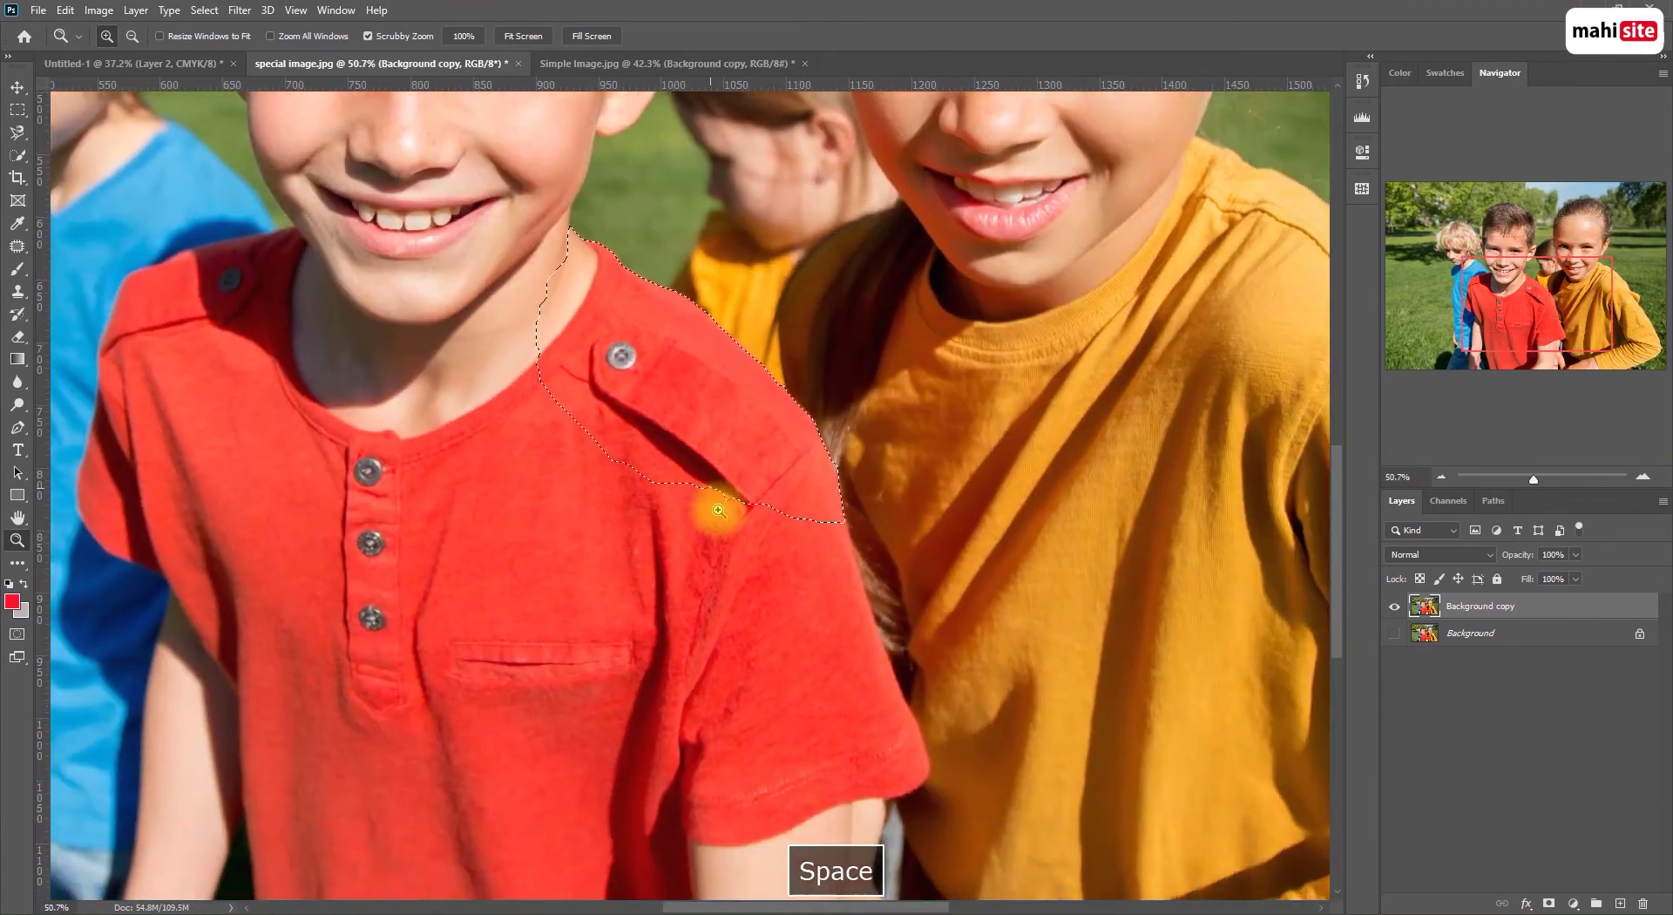
pyautogui.scroll(-3, 736, 508)
pyautogui.moveTo(768, 496); pyautogui.dragTo(741, 493)
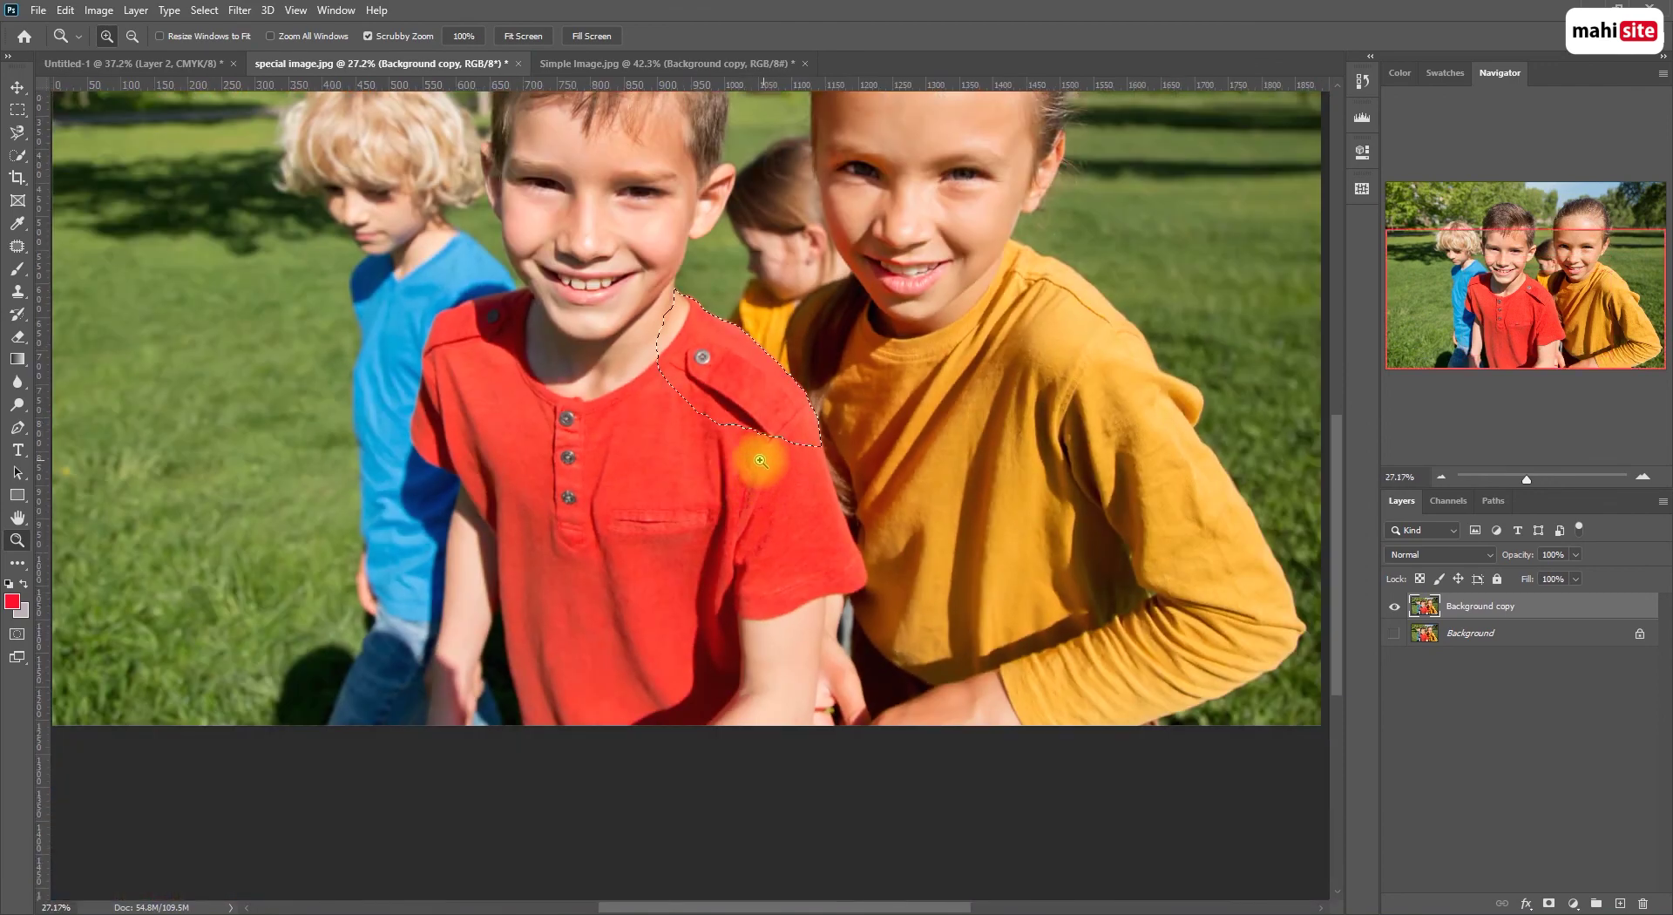
pyautogui.scroll(2, 761, 469)
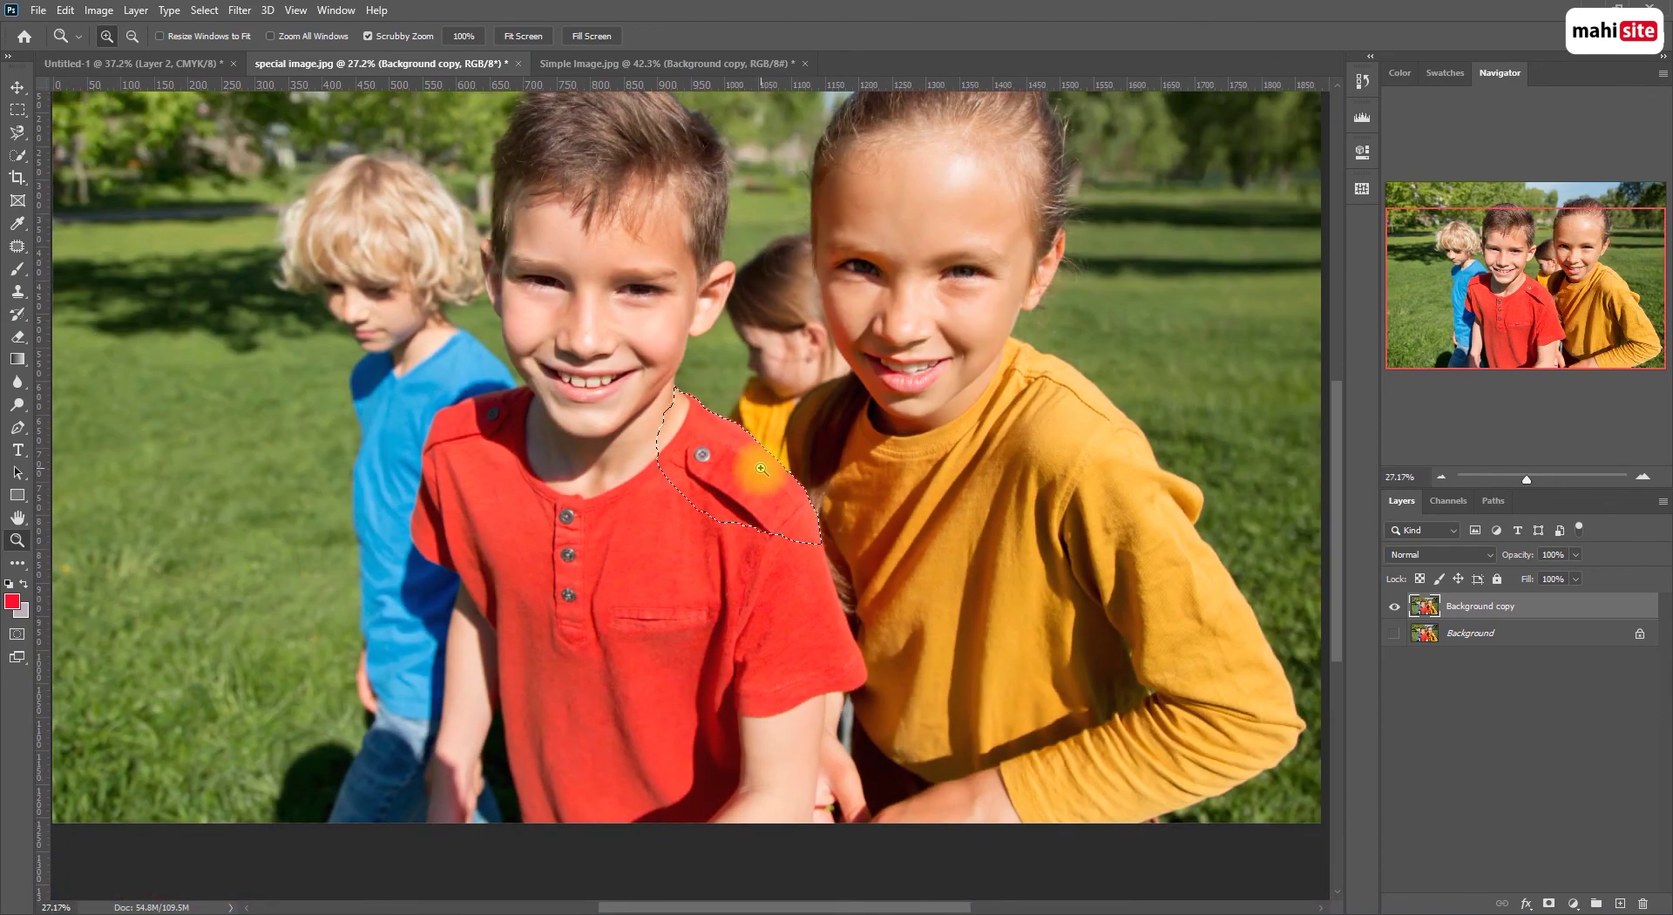
pyautogui.scroll(1, 761, 476)
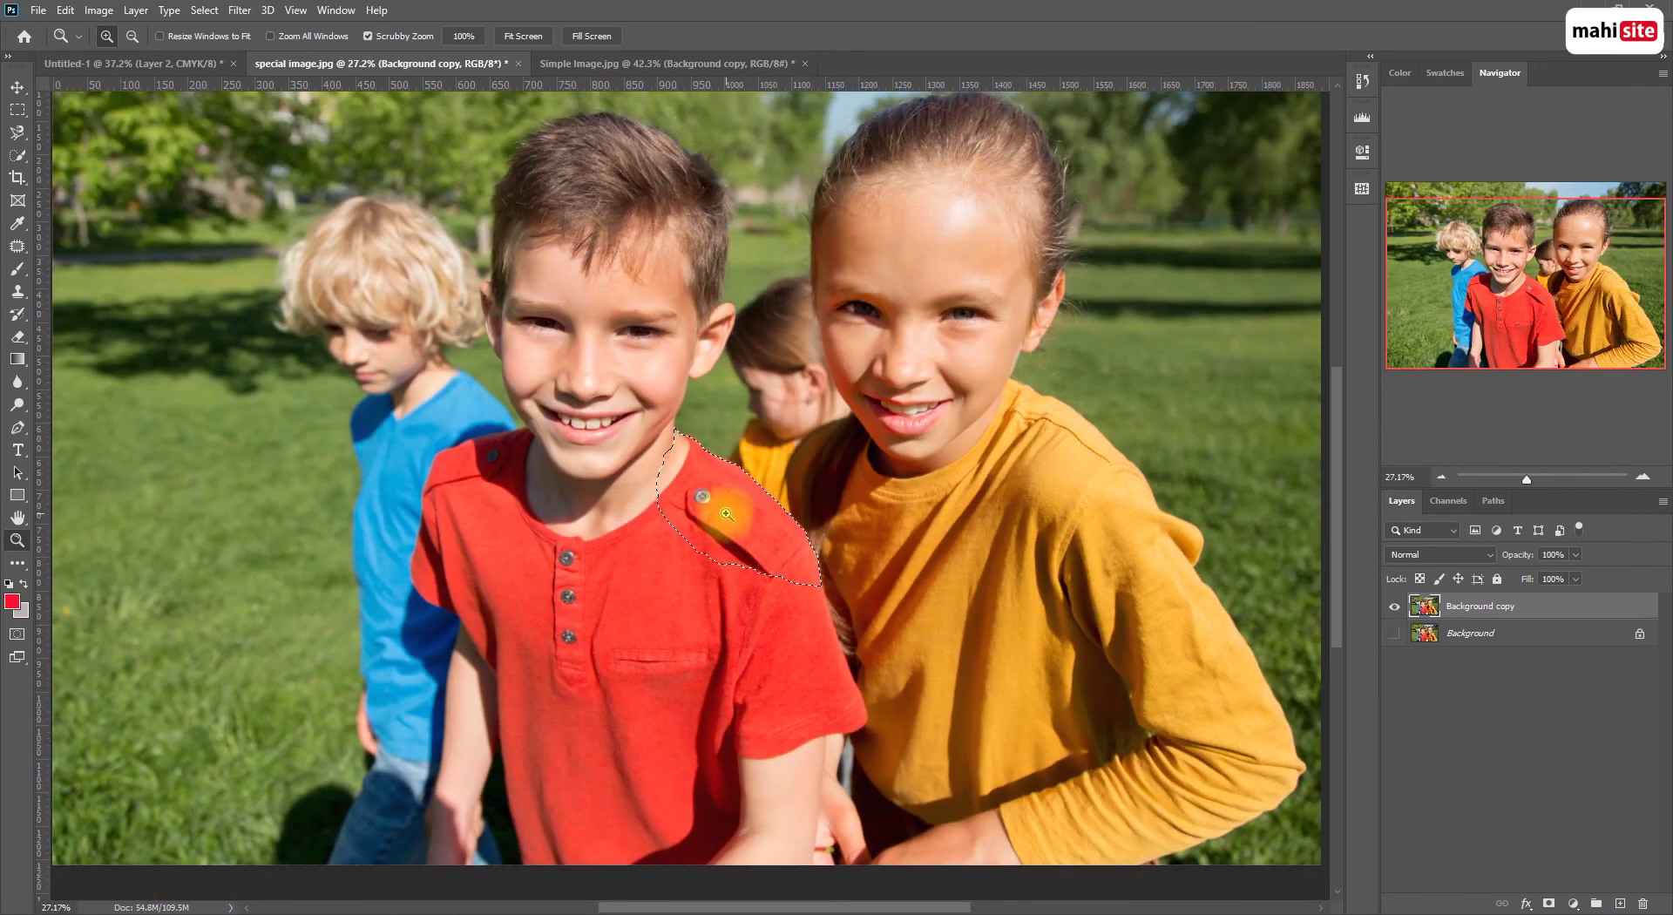
pyautogui.scroll(1, 727, 514)
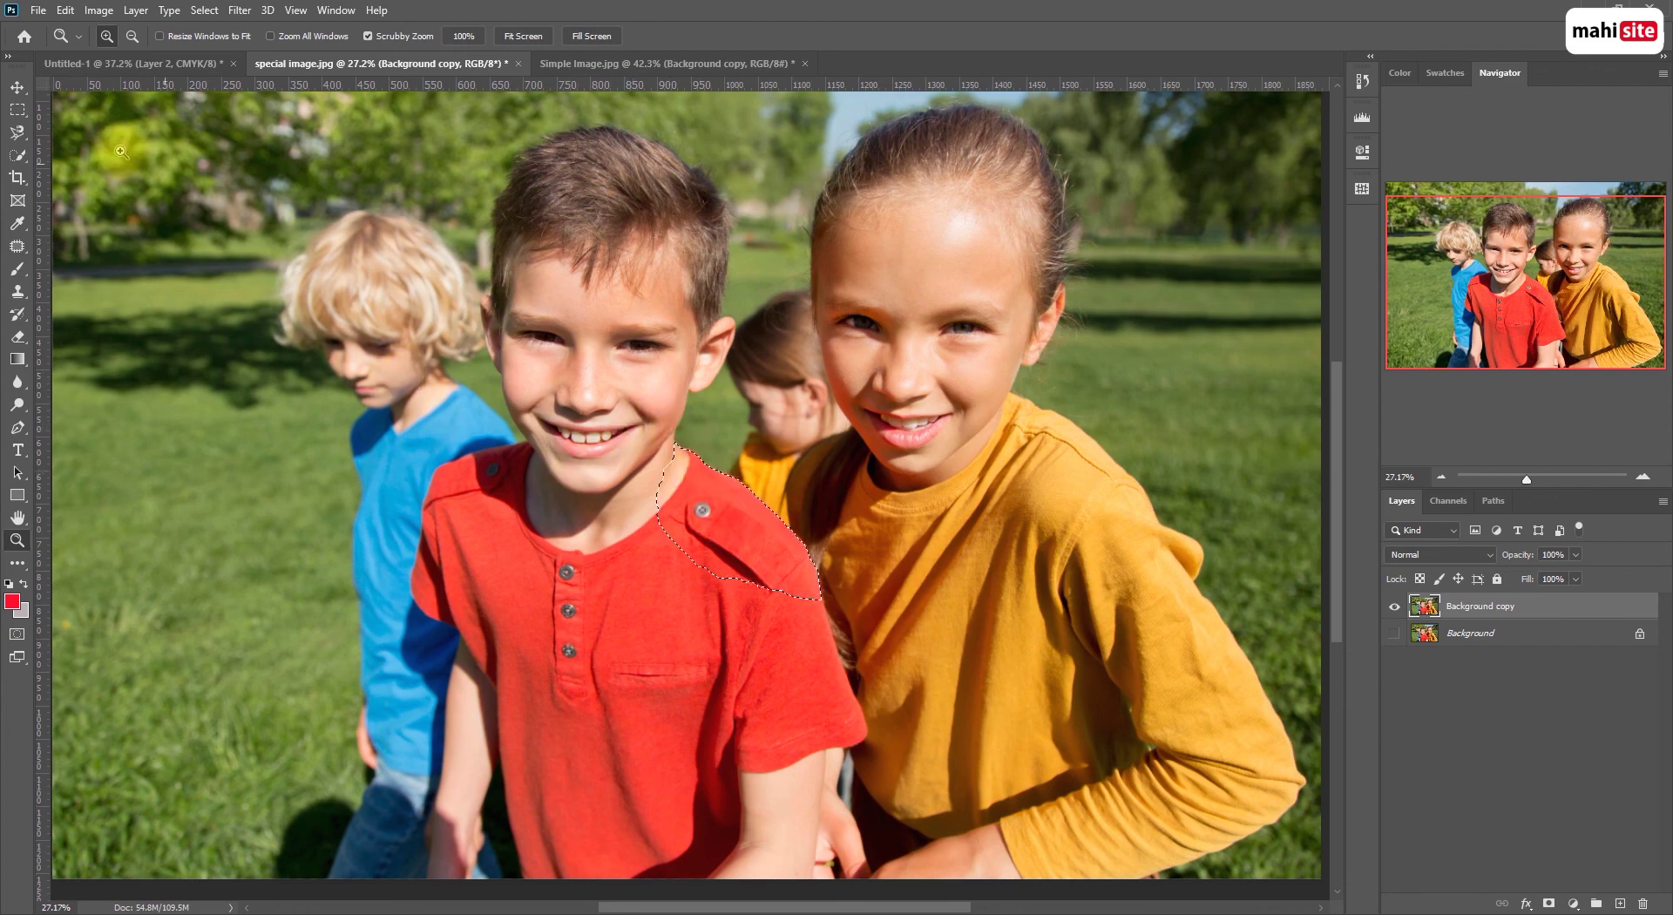
# Return to the Magnetic Lasso tool and deselect the red shirt's shoulder area
pyautogui.click(16, 132)
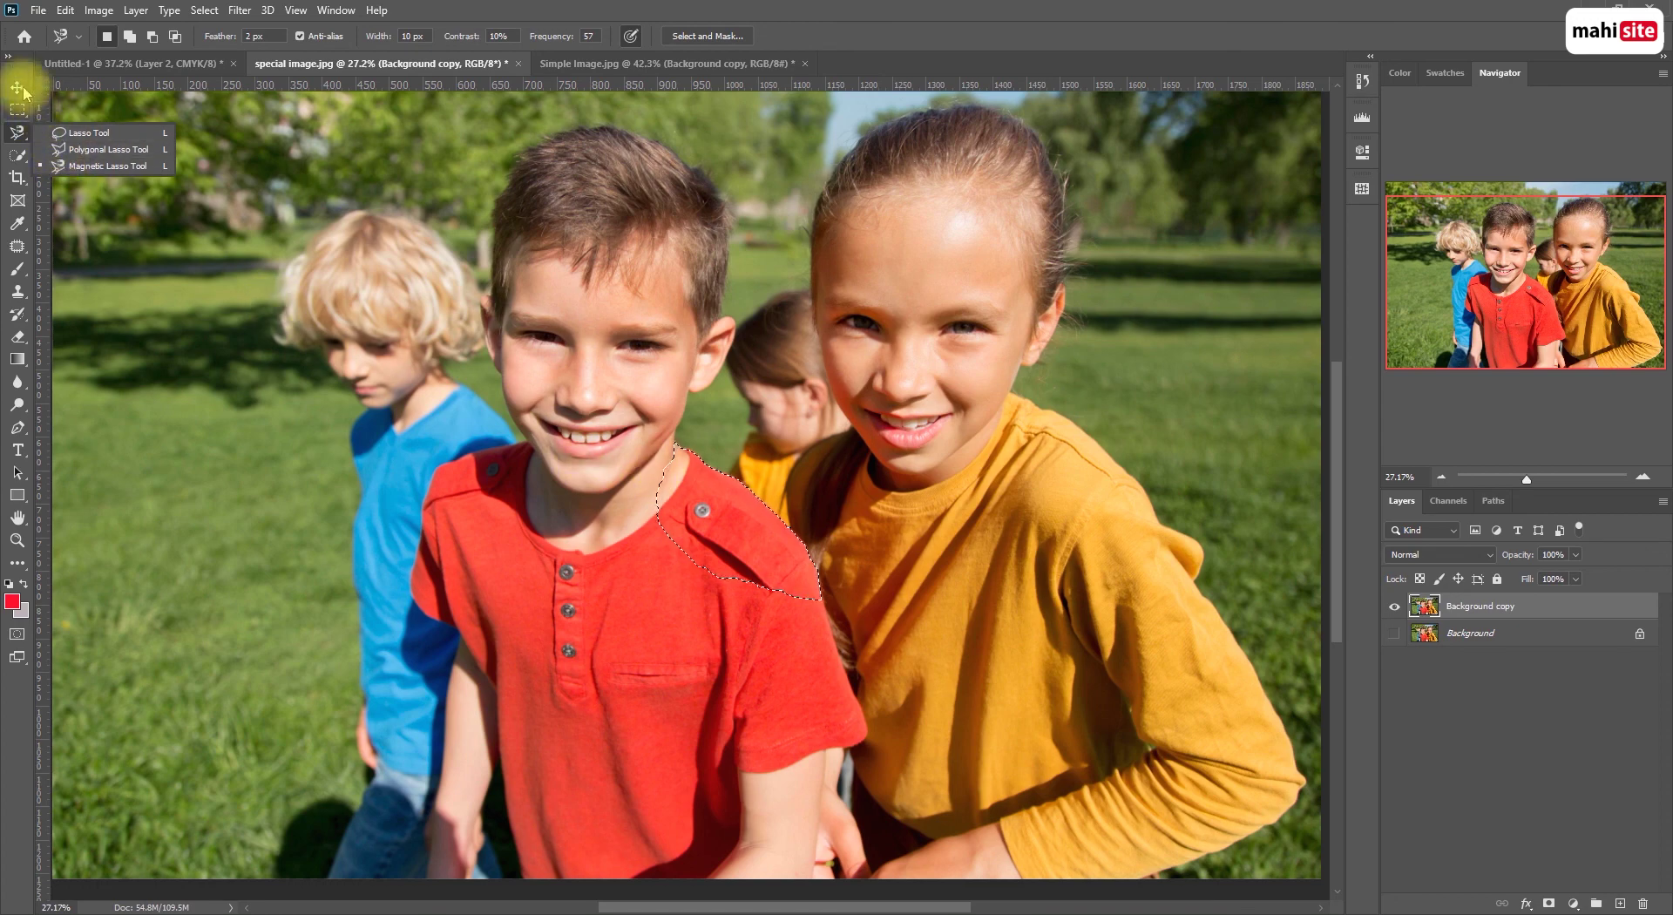
pyautogui.click(18, 133)
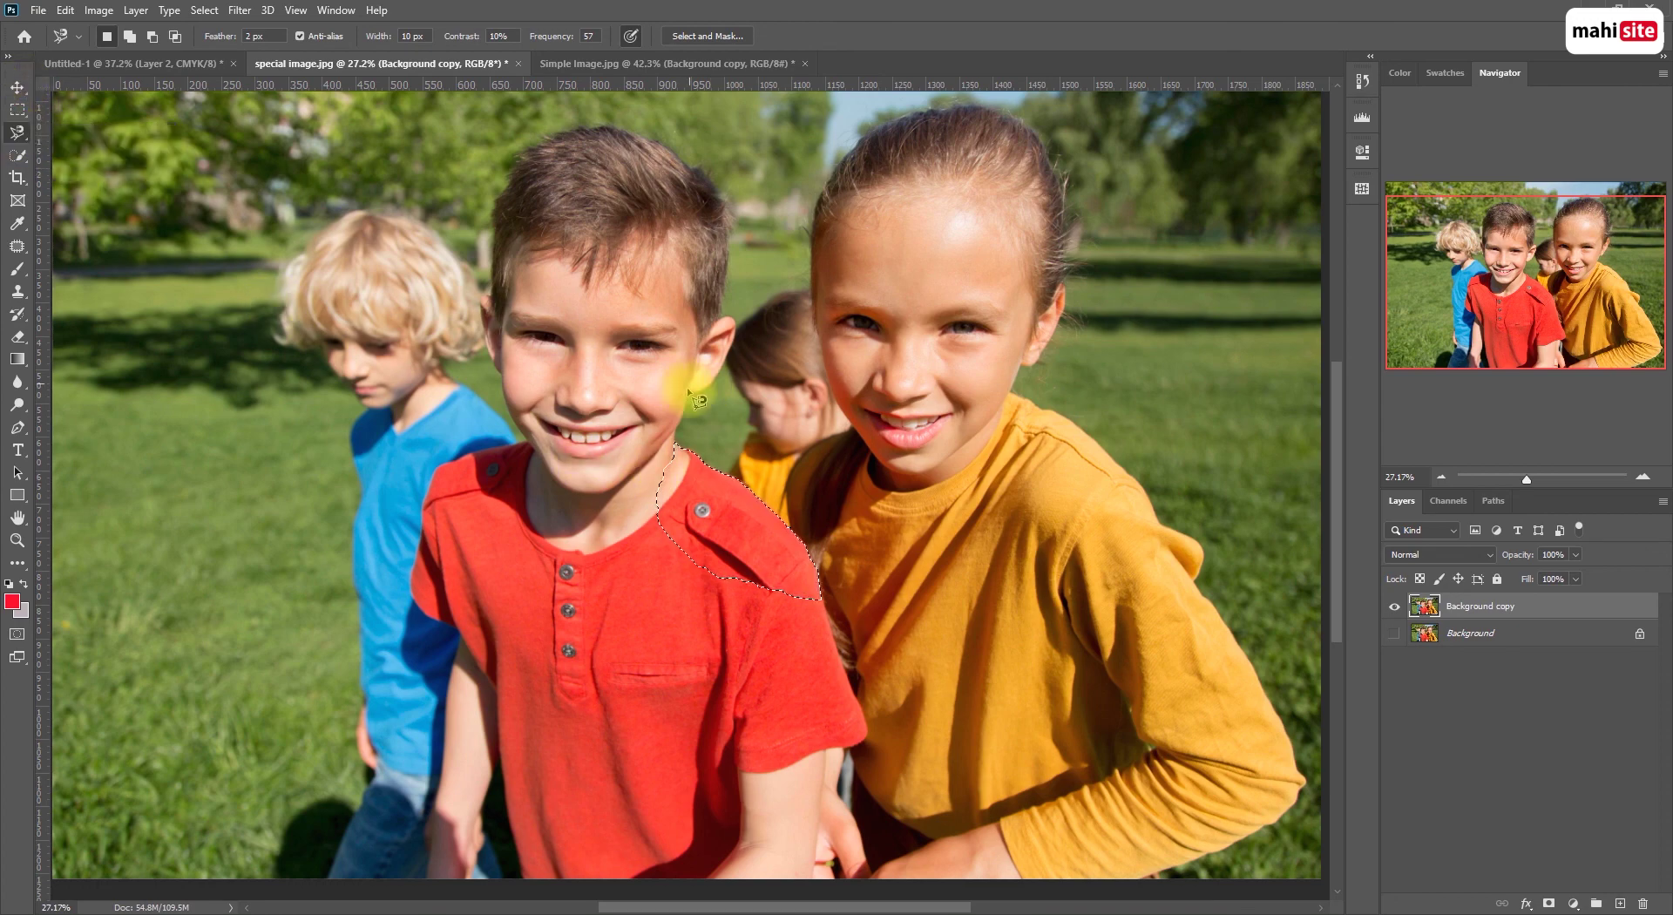
pyautogui.scroll(2, 683, 465)
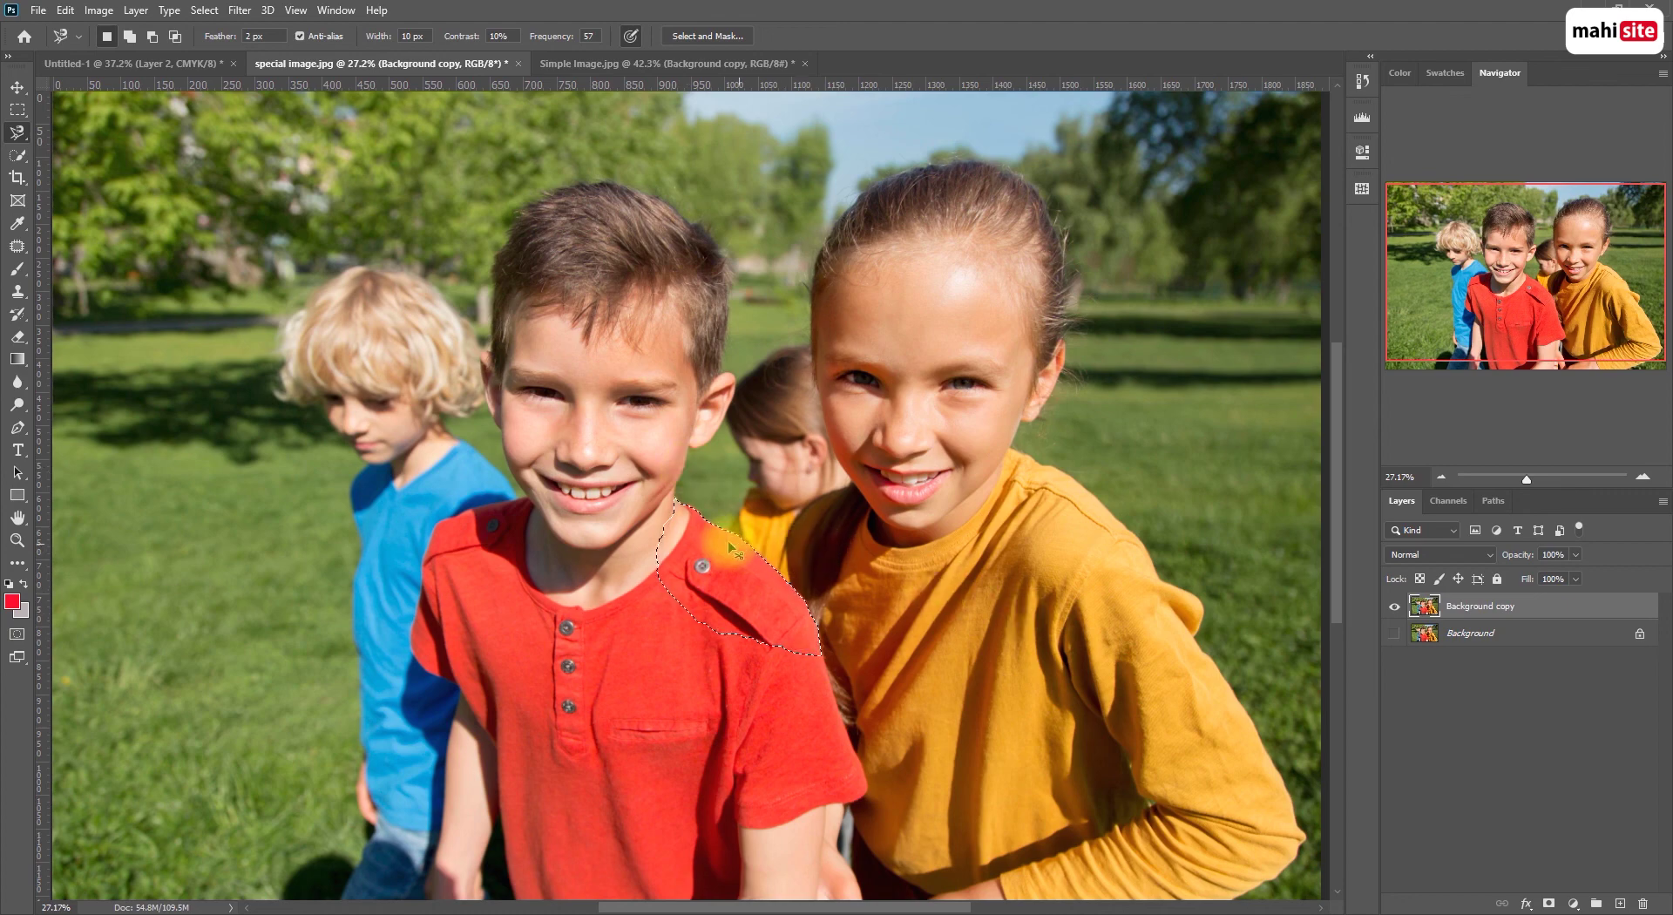
pyautogui.hotkey('ctrl', 'd')
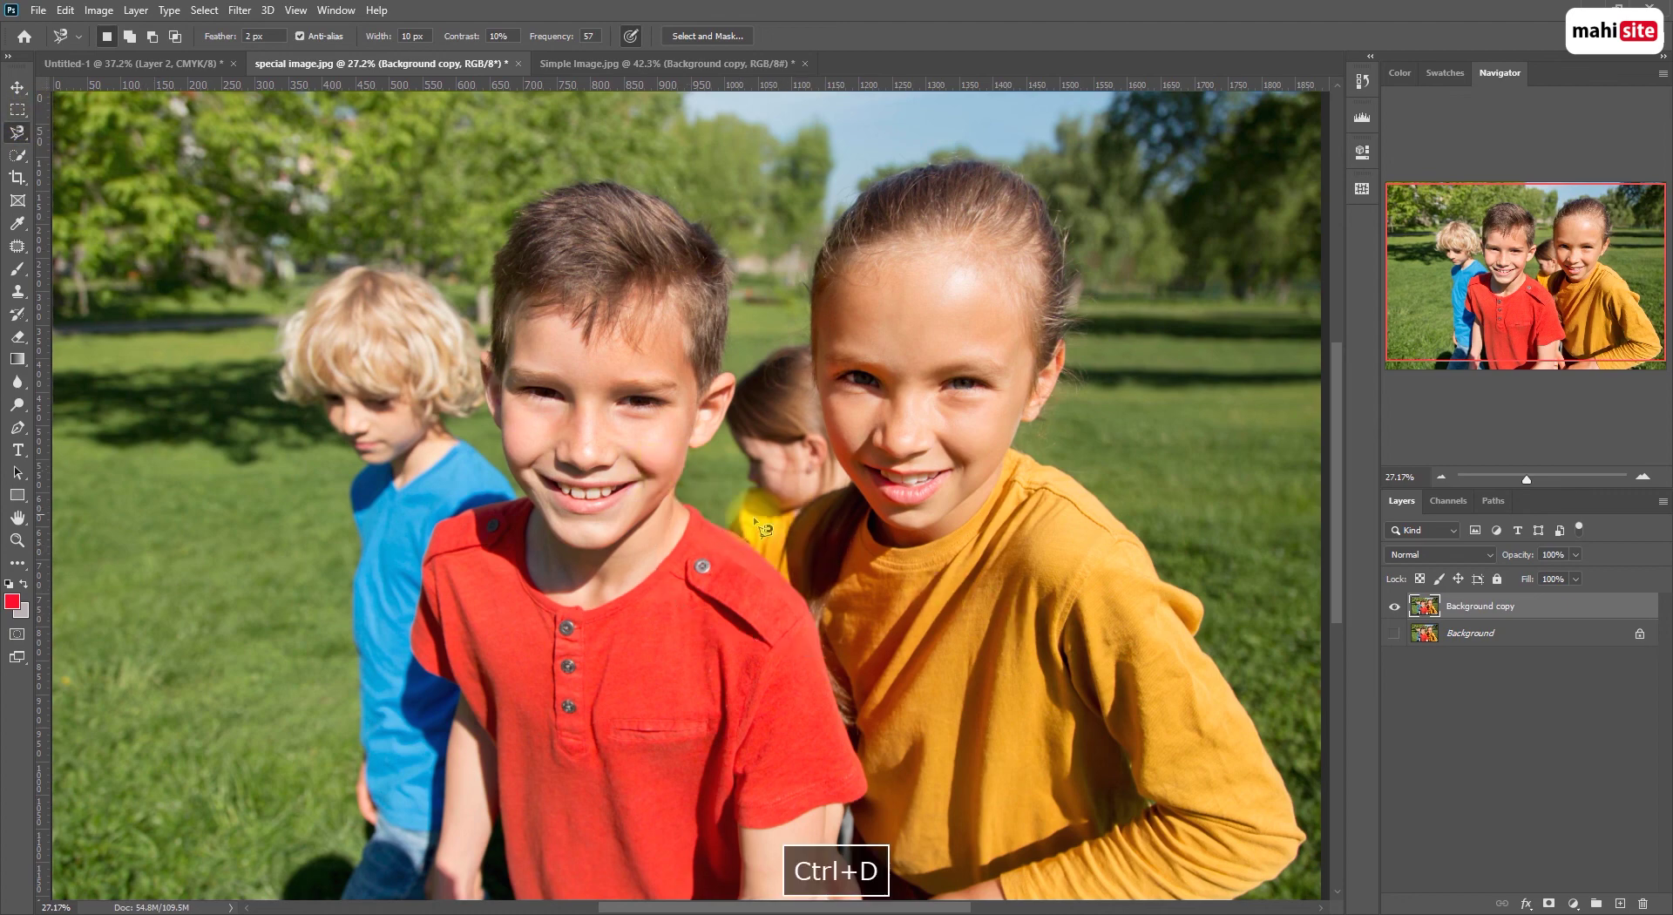
pyautogui.hotkey('ctrl', '-')
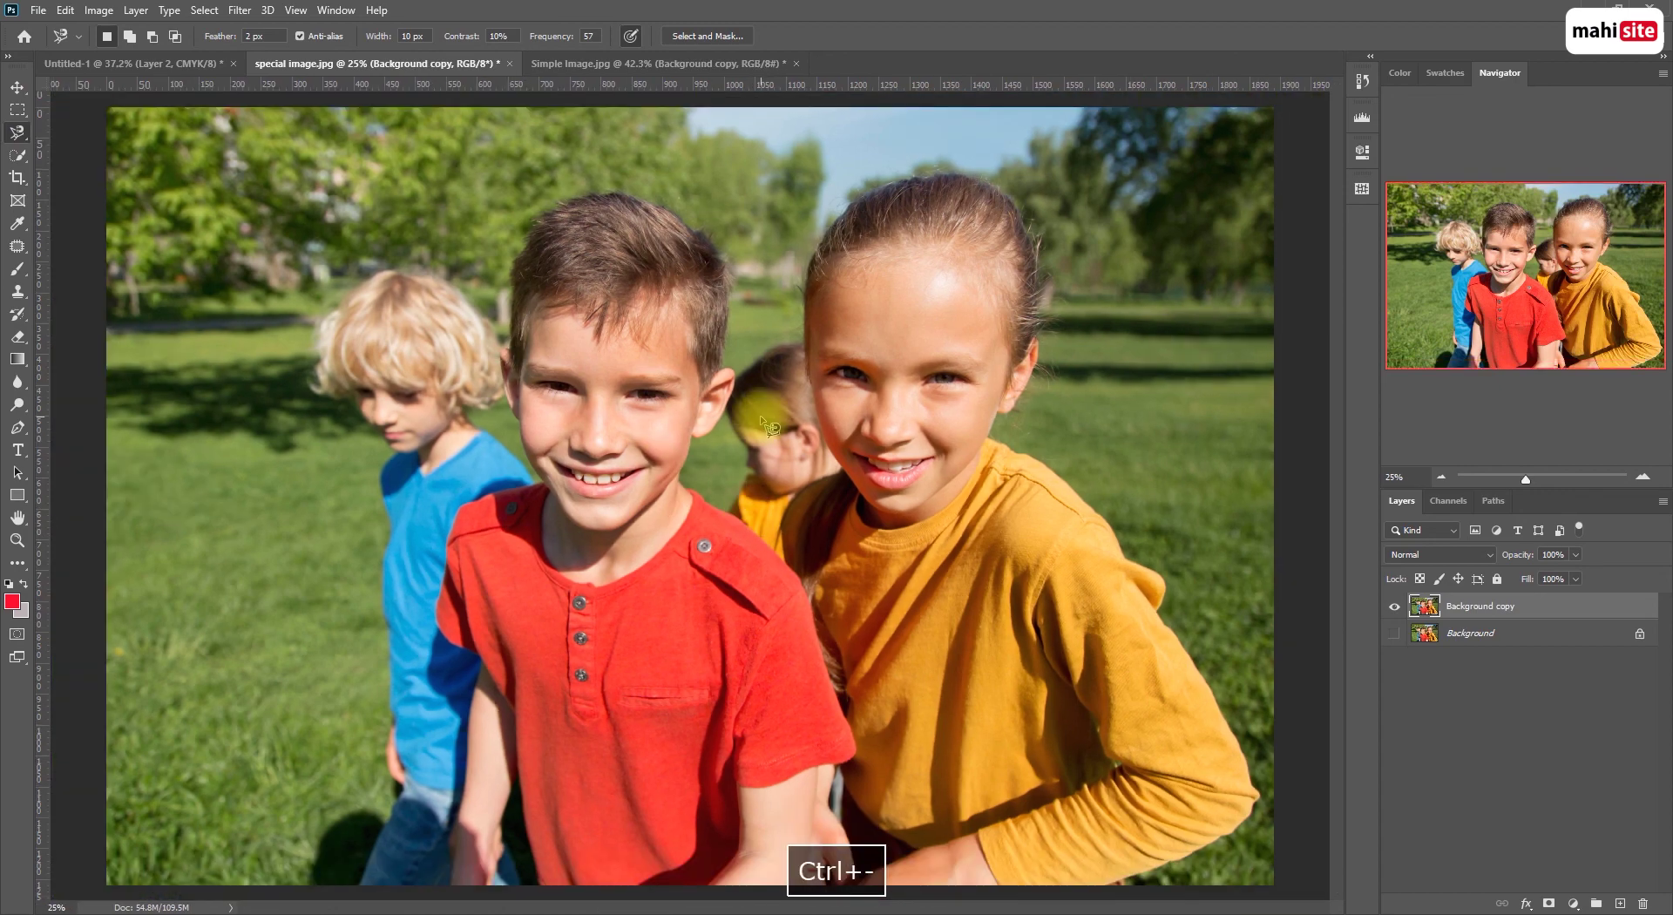
pyautogui.hotkey('ctrl', '-')
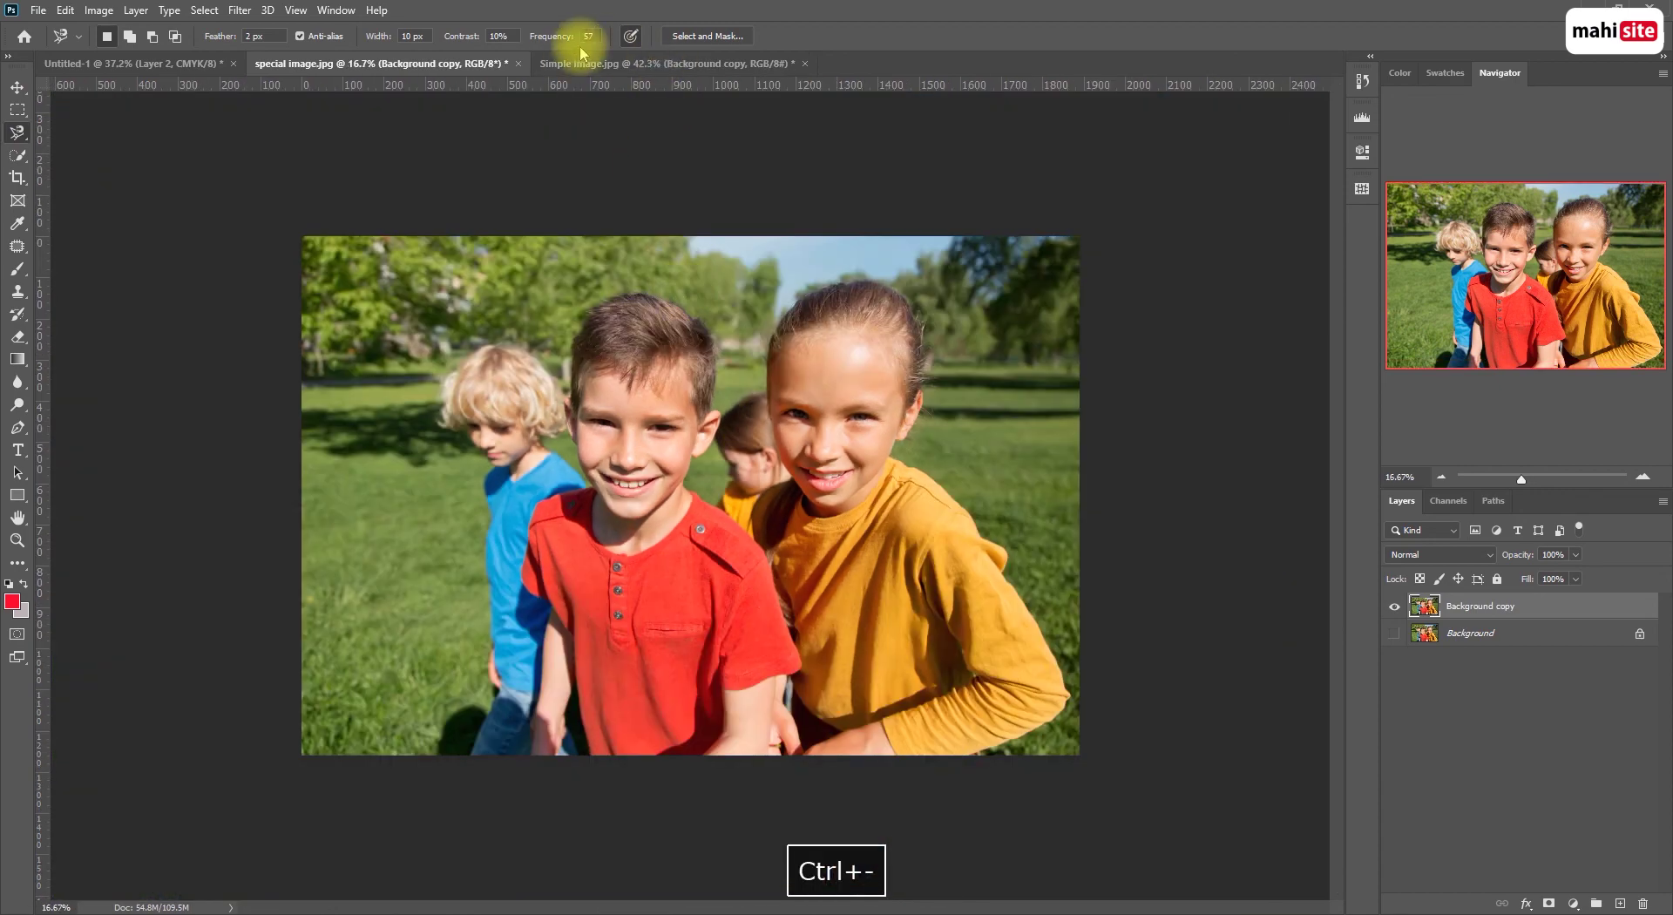
# In the Untitled-1 document, change the image resolution to 72 pixels/inch, keeping the 10 by 10 inch size
pyautogui.click(212, 60)
pyautogui.press('z')
pyautogui.moveTo(560, 410)
pyautogui.mouseDown()
pyautogui.moveTo(657, 463)
pyautogui.moveTo(590, 455)
pyautogui.moveTo(527, 387)
pyautogui.mouseUp()
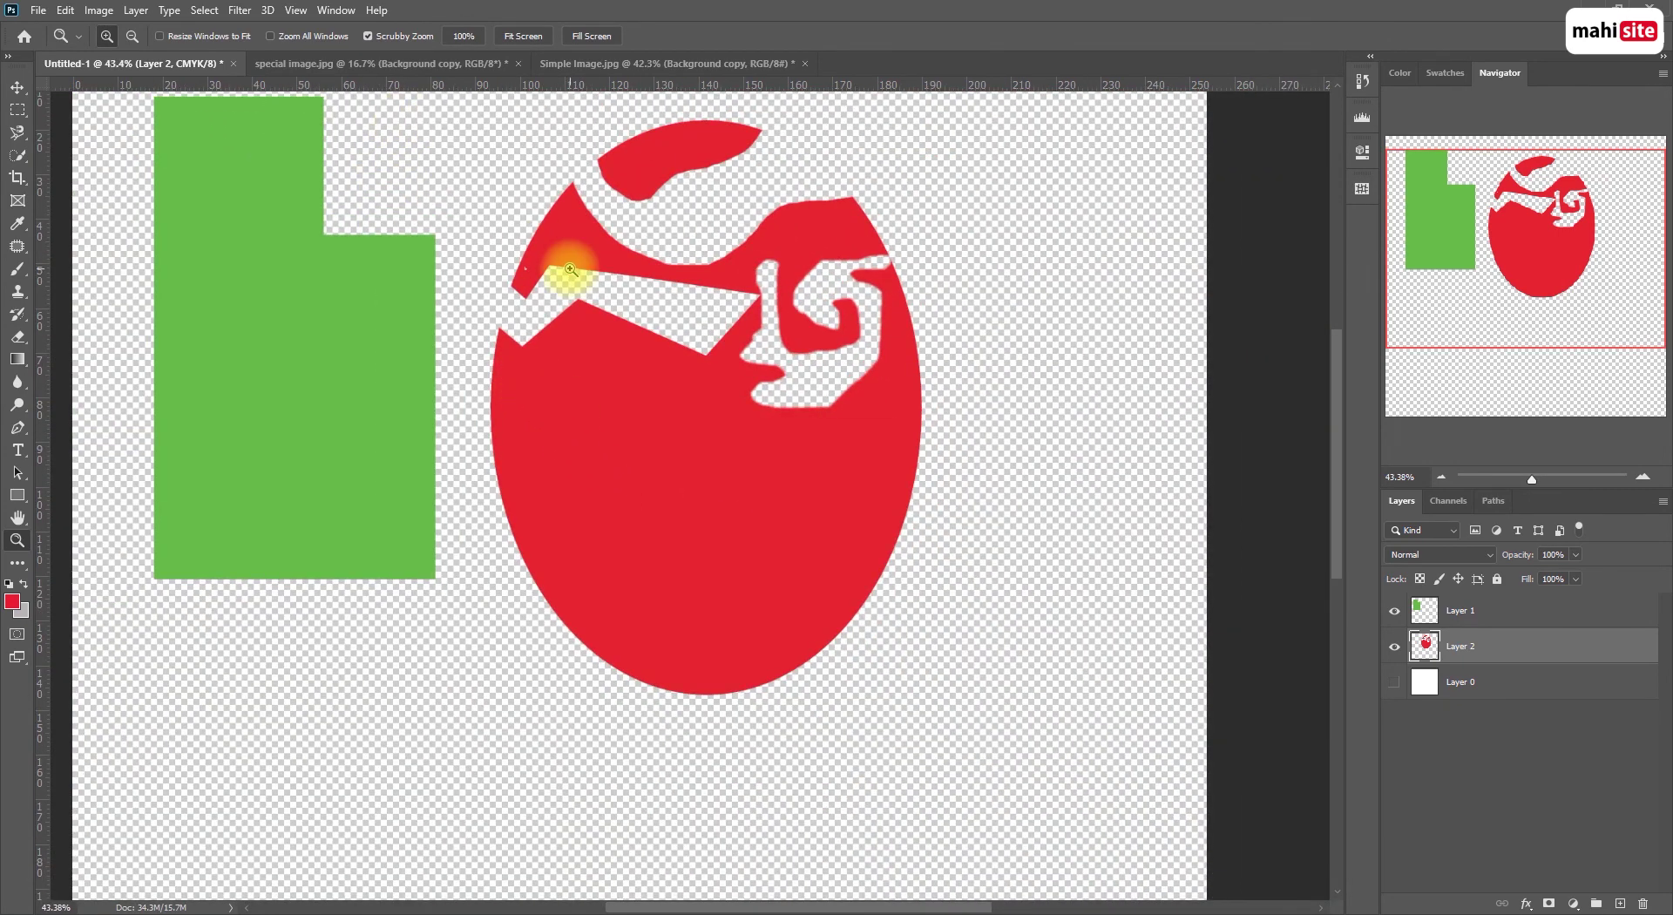
pyautogui.hotkey('ctrl', 'alt', 'i')
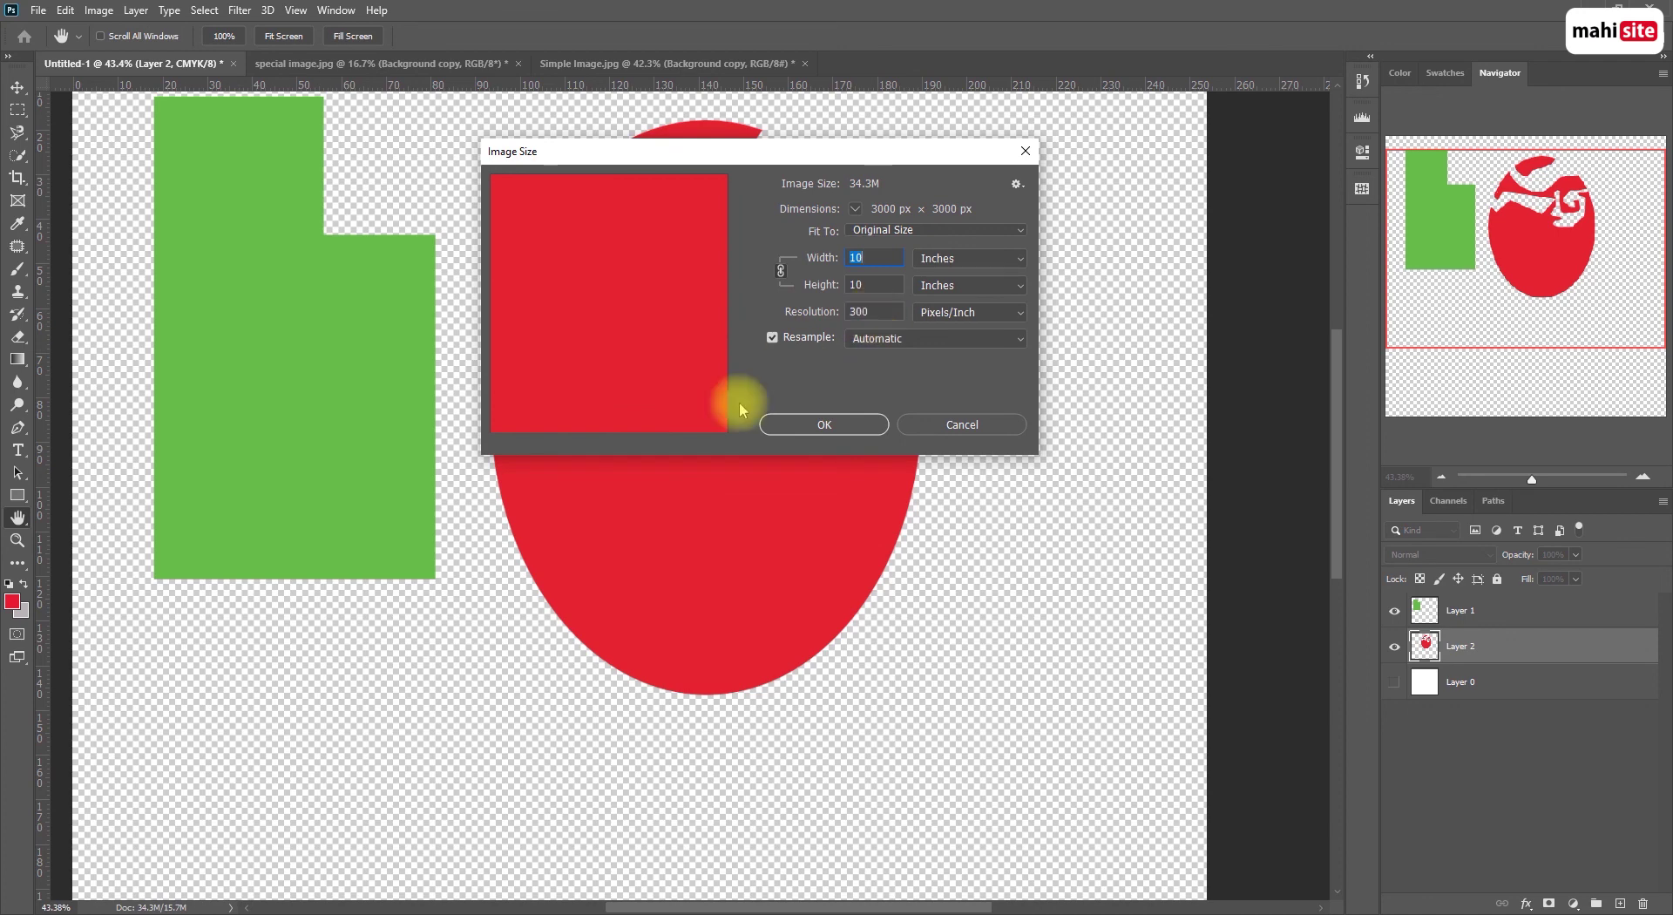
pyautogui.moveTo(874, 309); pyautogui.dragTo(820, 311)
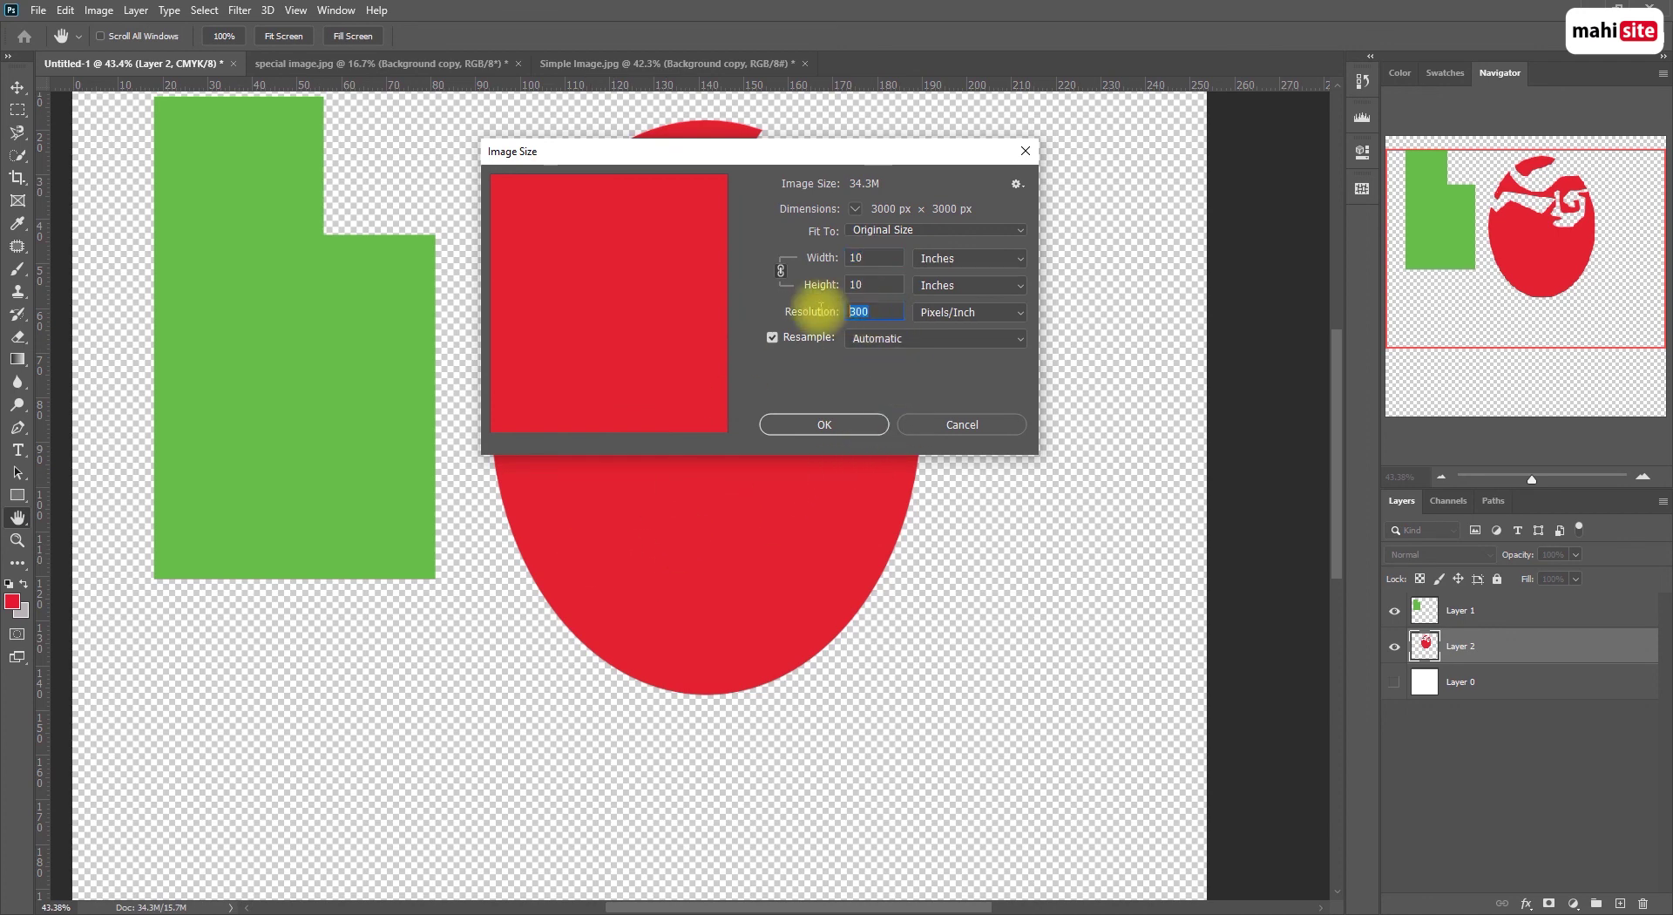
pyautogui.write('72')
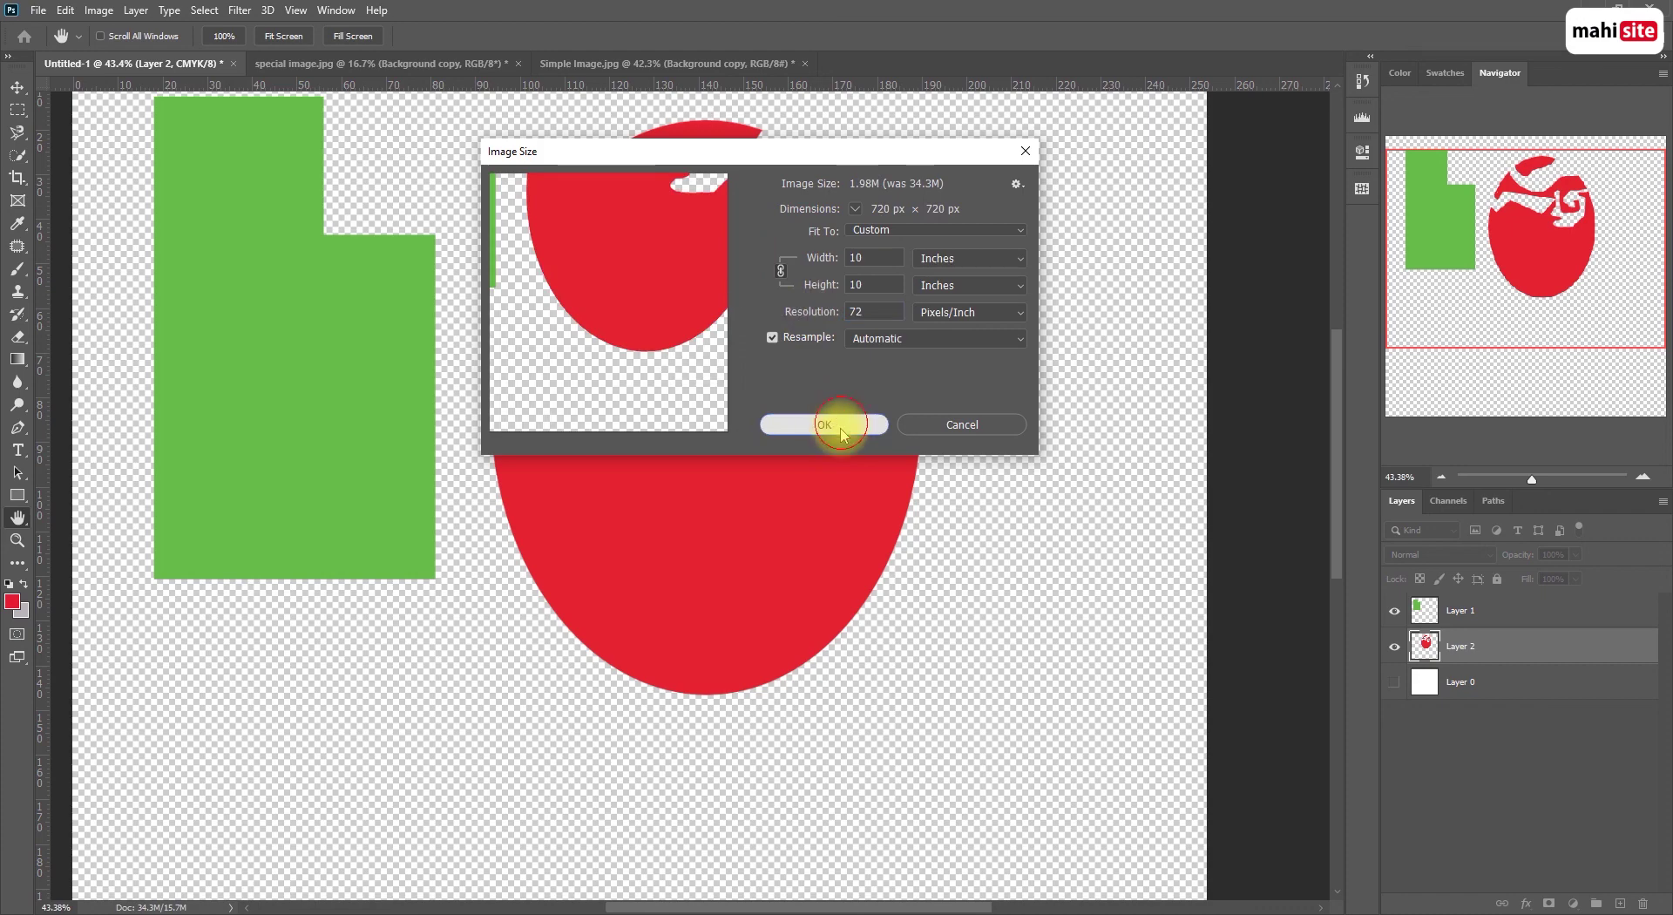
pyautogui.press('Return')
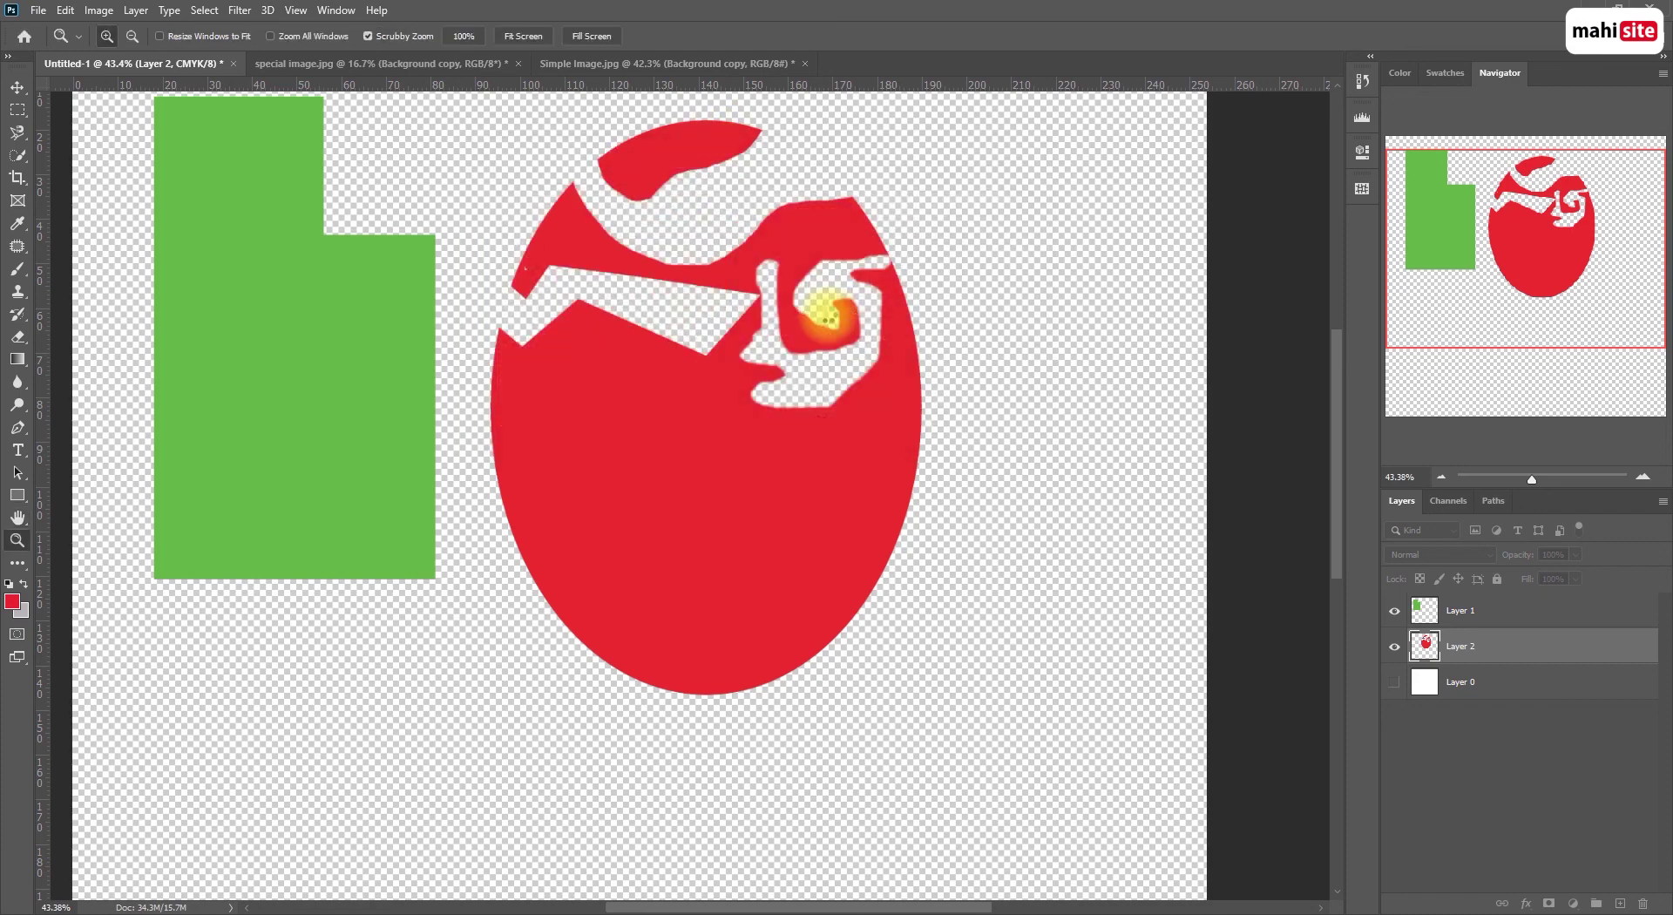
# Examine the curved lower edge of the red ellipse at high magnification, ending with both shapes in view
pyautogui.hotkey('ctrl', '+')
pyautogui.hotkey('ctrl', '+')
pyautogui.moveTo(664, 458); pyautogui.dragTo(852, 486)
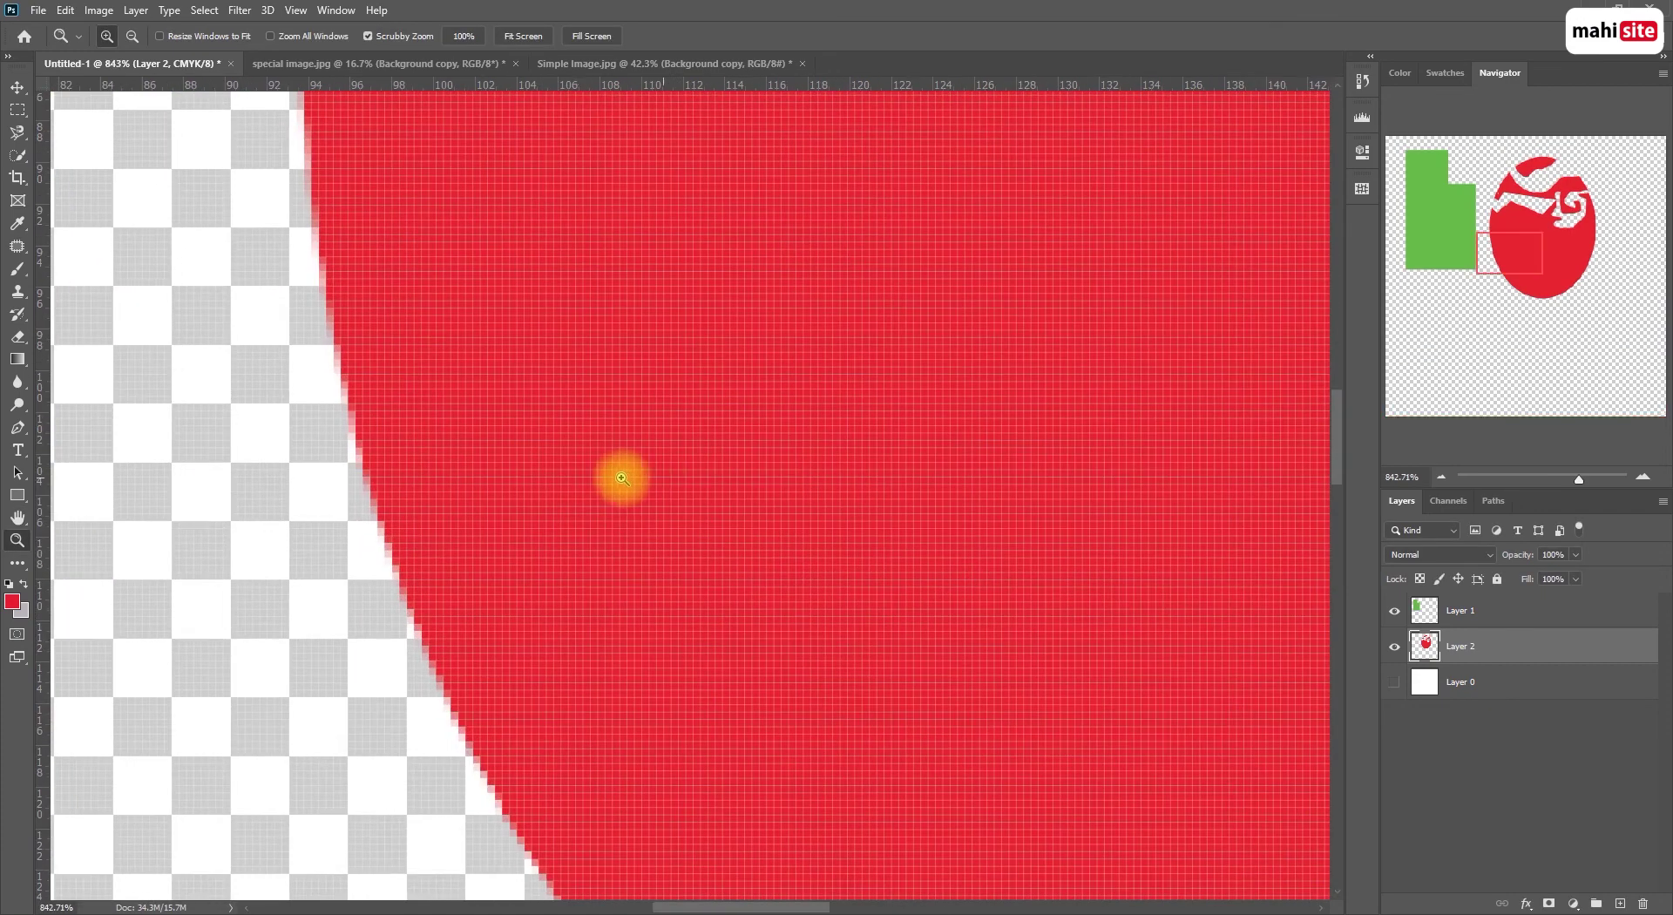
pyautogui.moveTo(645, 474); pyautogui.dragTo(601, 462)
pyautogui.press('space')
pyautogui.moveTo(658, 573); pyautogui.dragTo(531, 325)
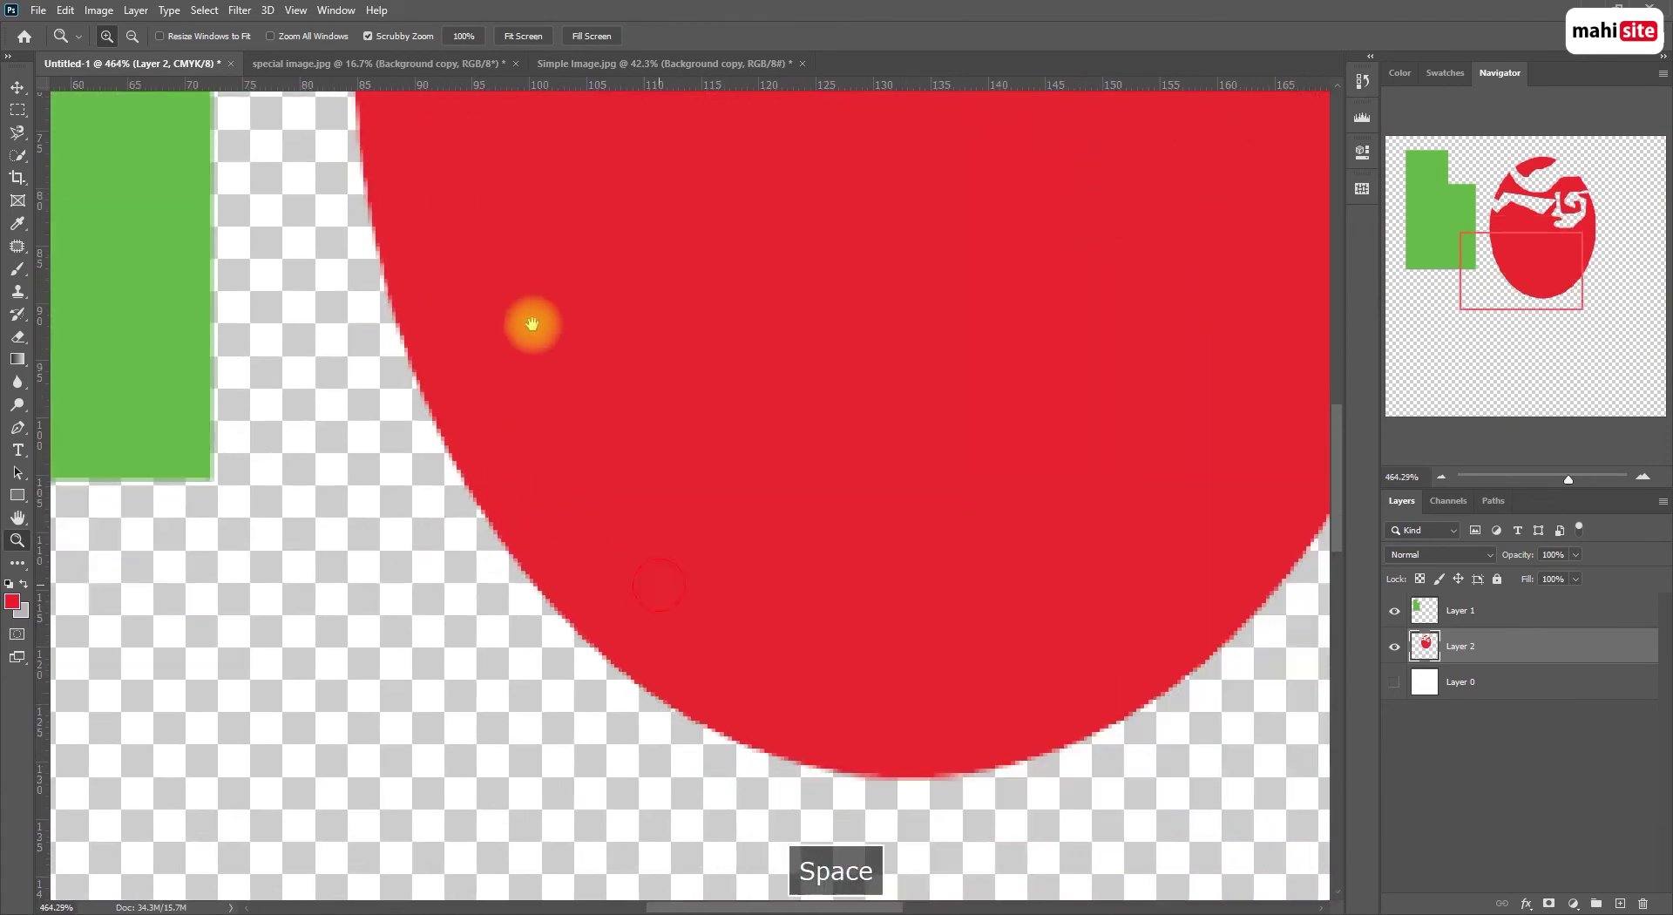
pyautogui.hotkey('ctrl', '-')
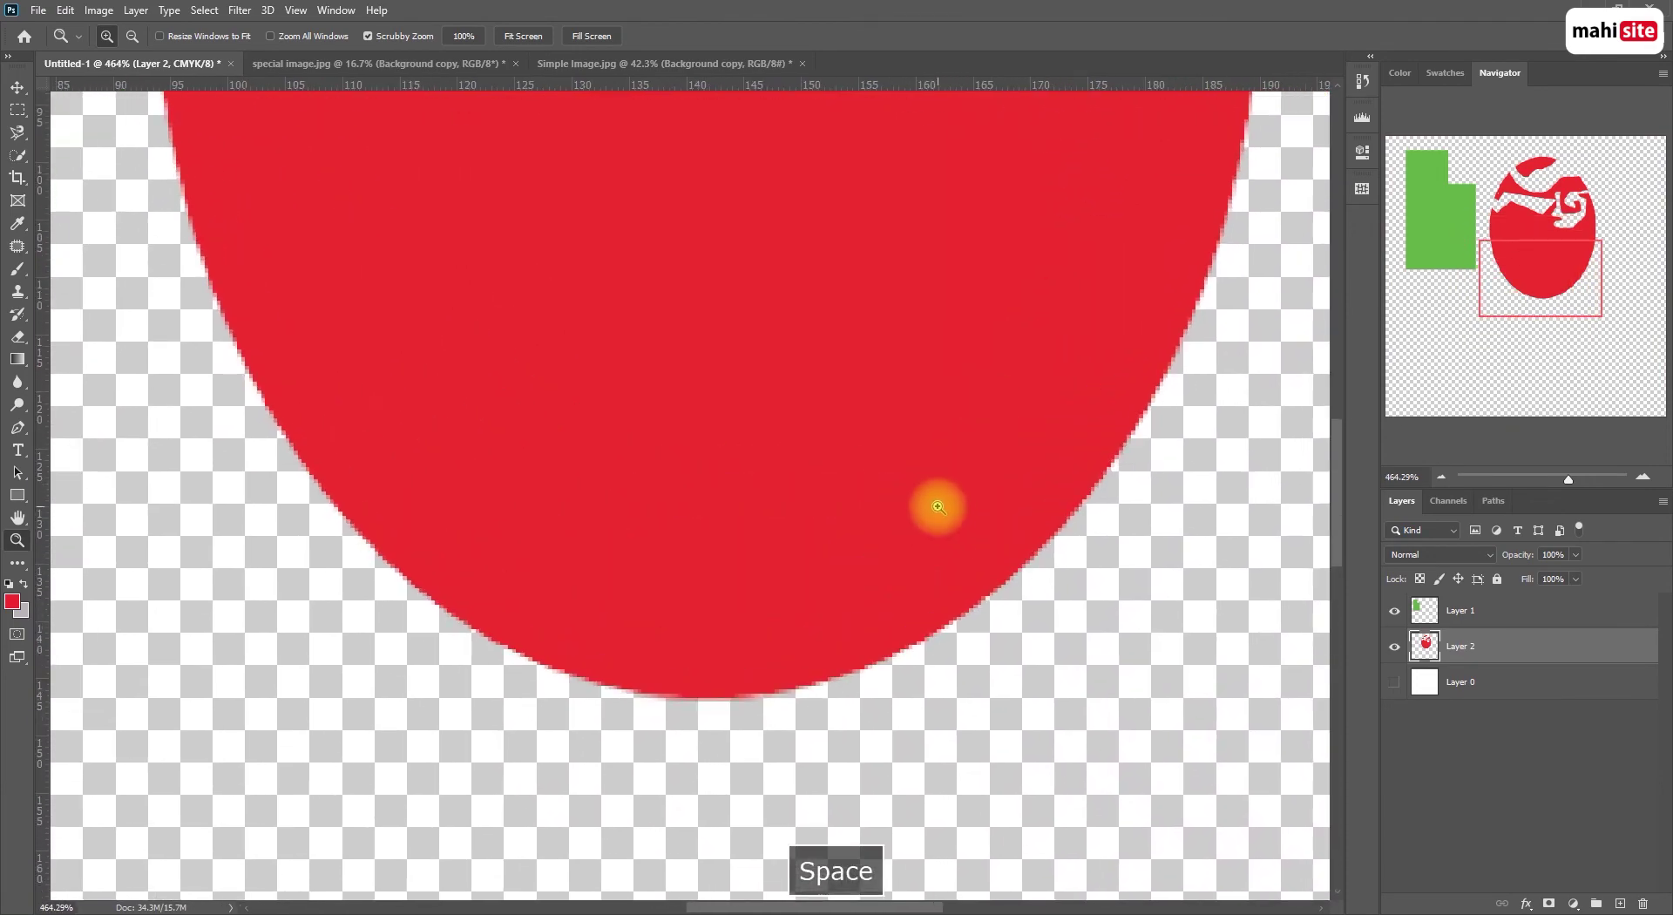
pyautogui.moveTo(880, 513); pyautogui.dragTo(842, 464)
pyautogui.scroll(1, 819, 475)
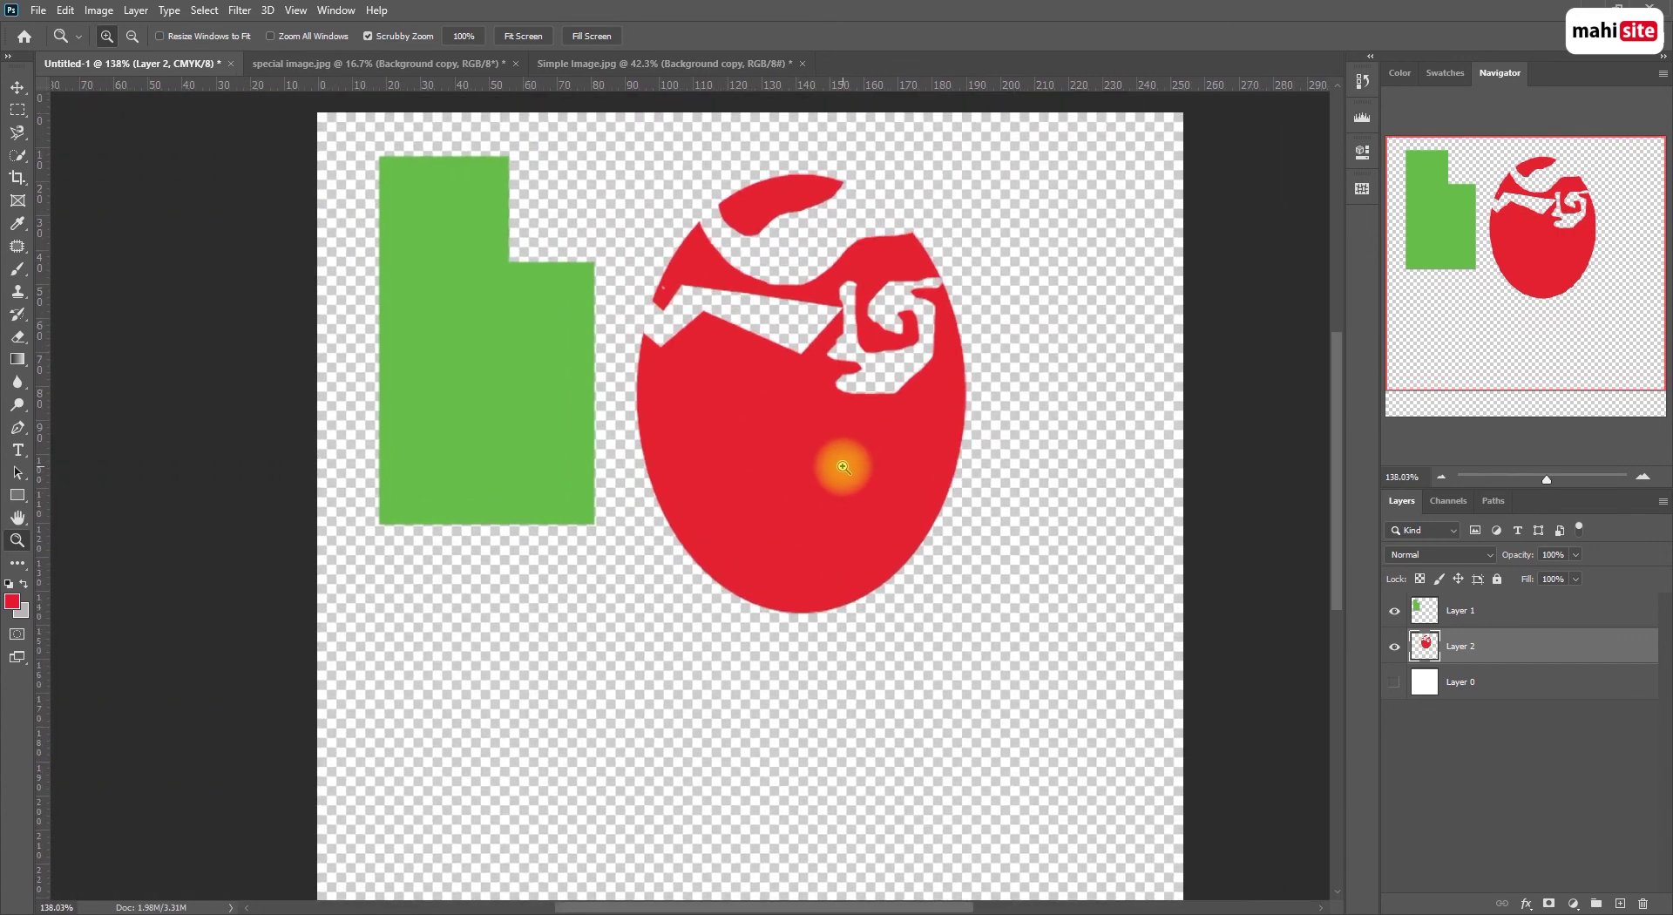
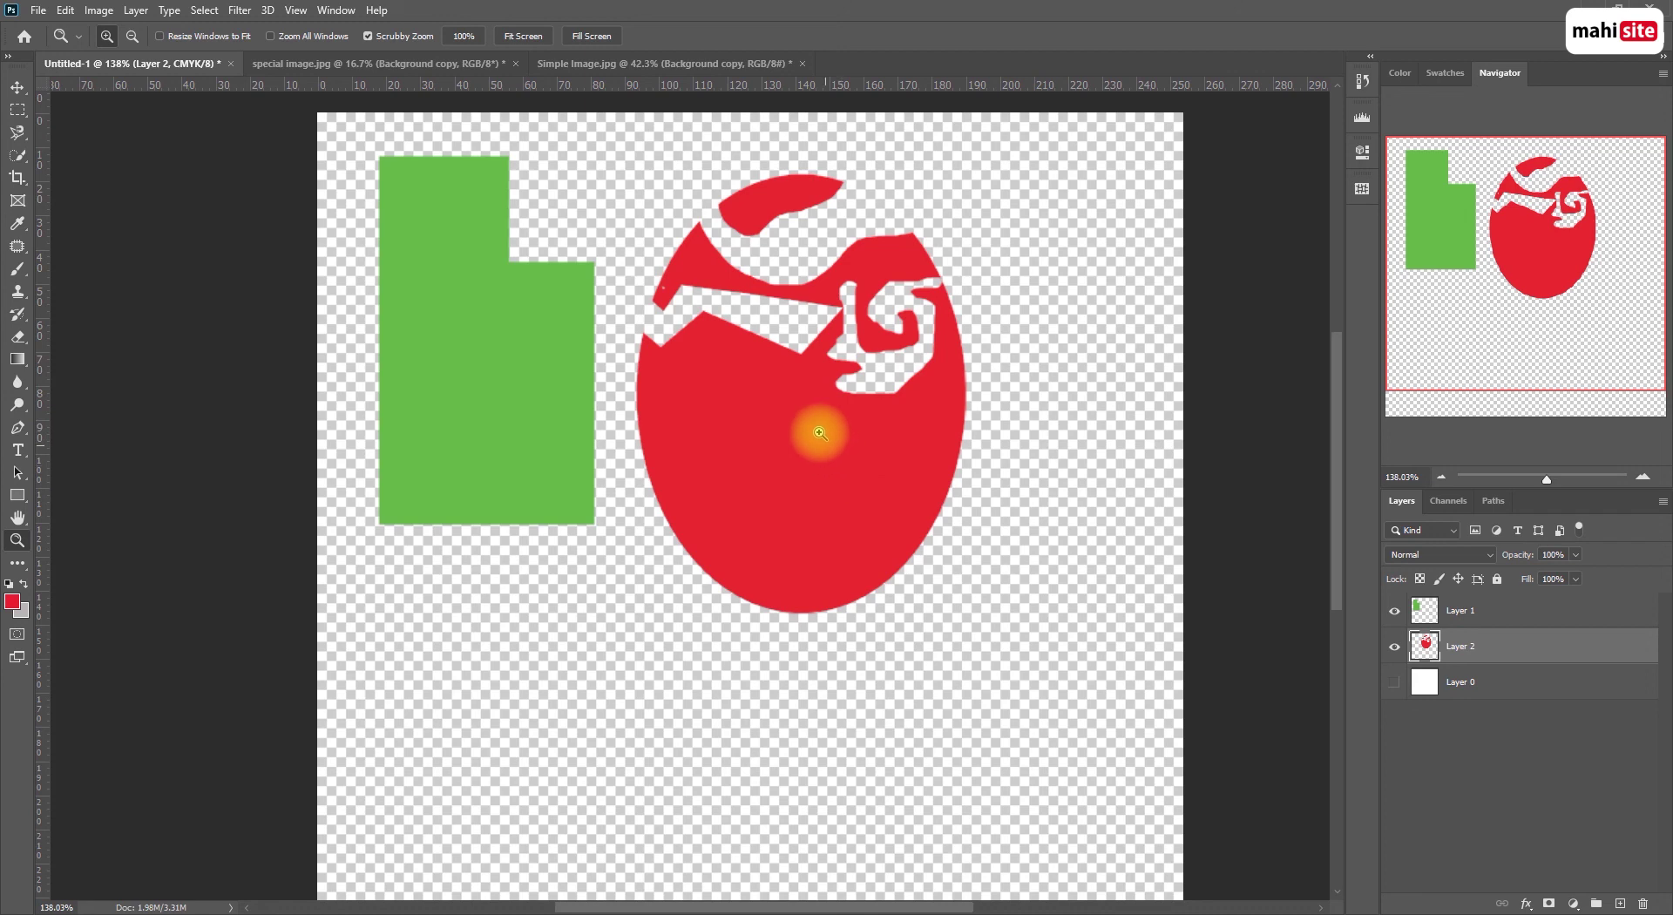
# Switch to special image.jpg and magnify the children's photo slightly, and bring up the living-room photo in Simple image.jpg
pyautogui.click(460, 65)
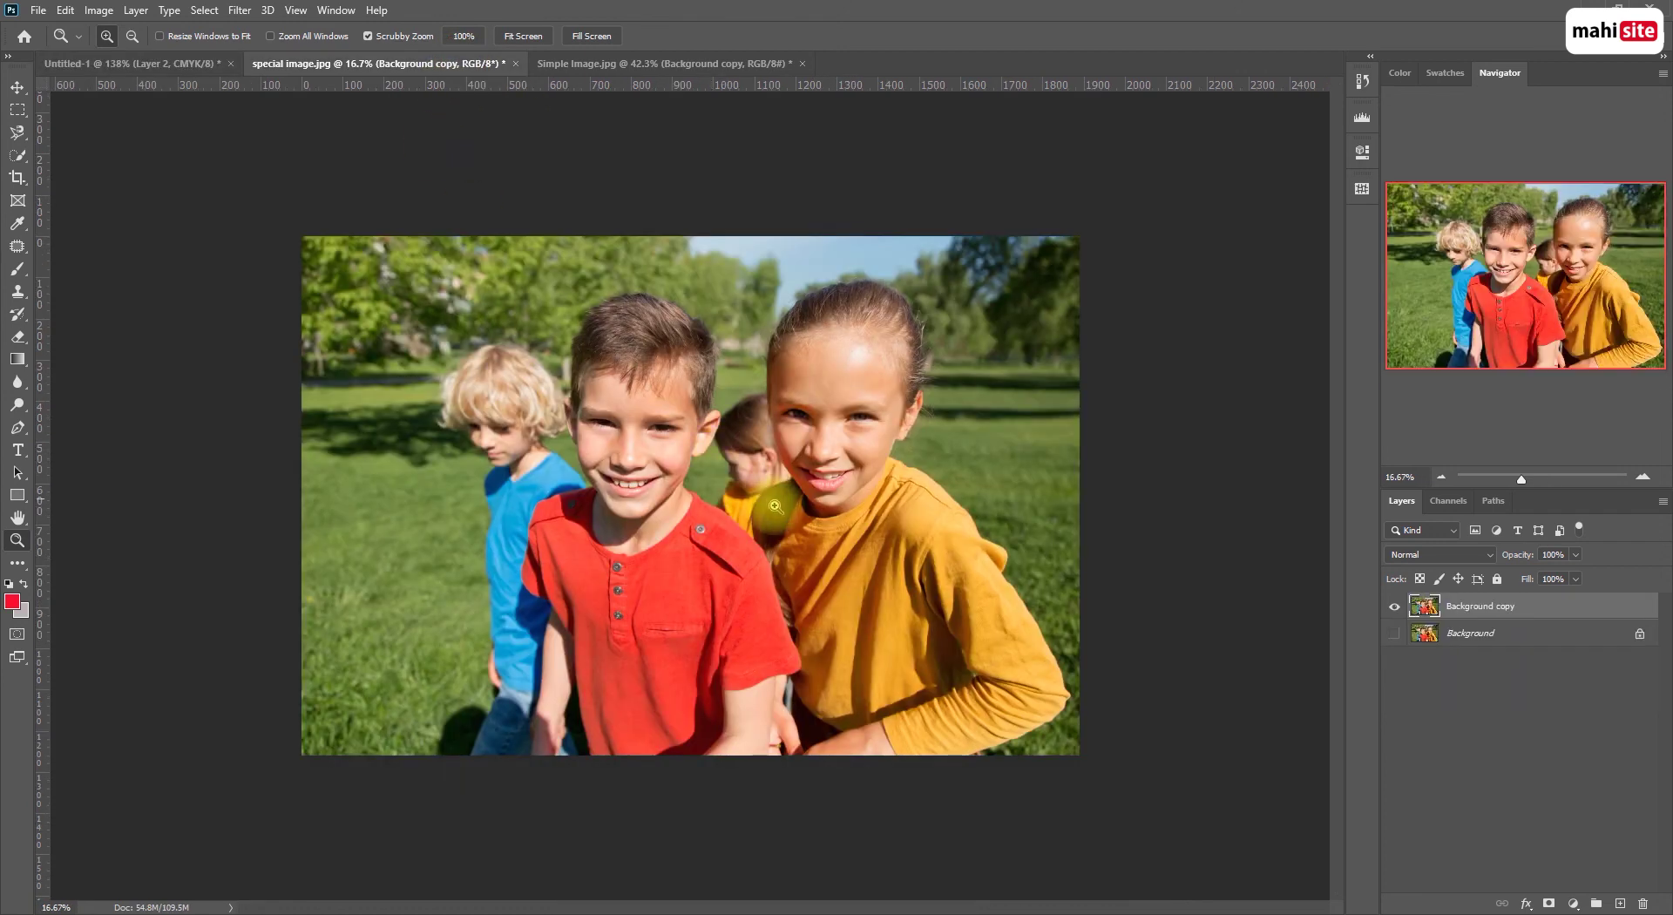
pyautogui.click(652, 477)
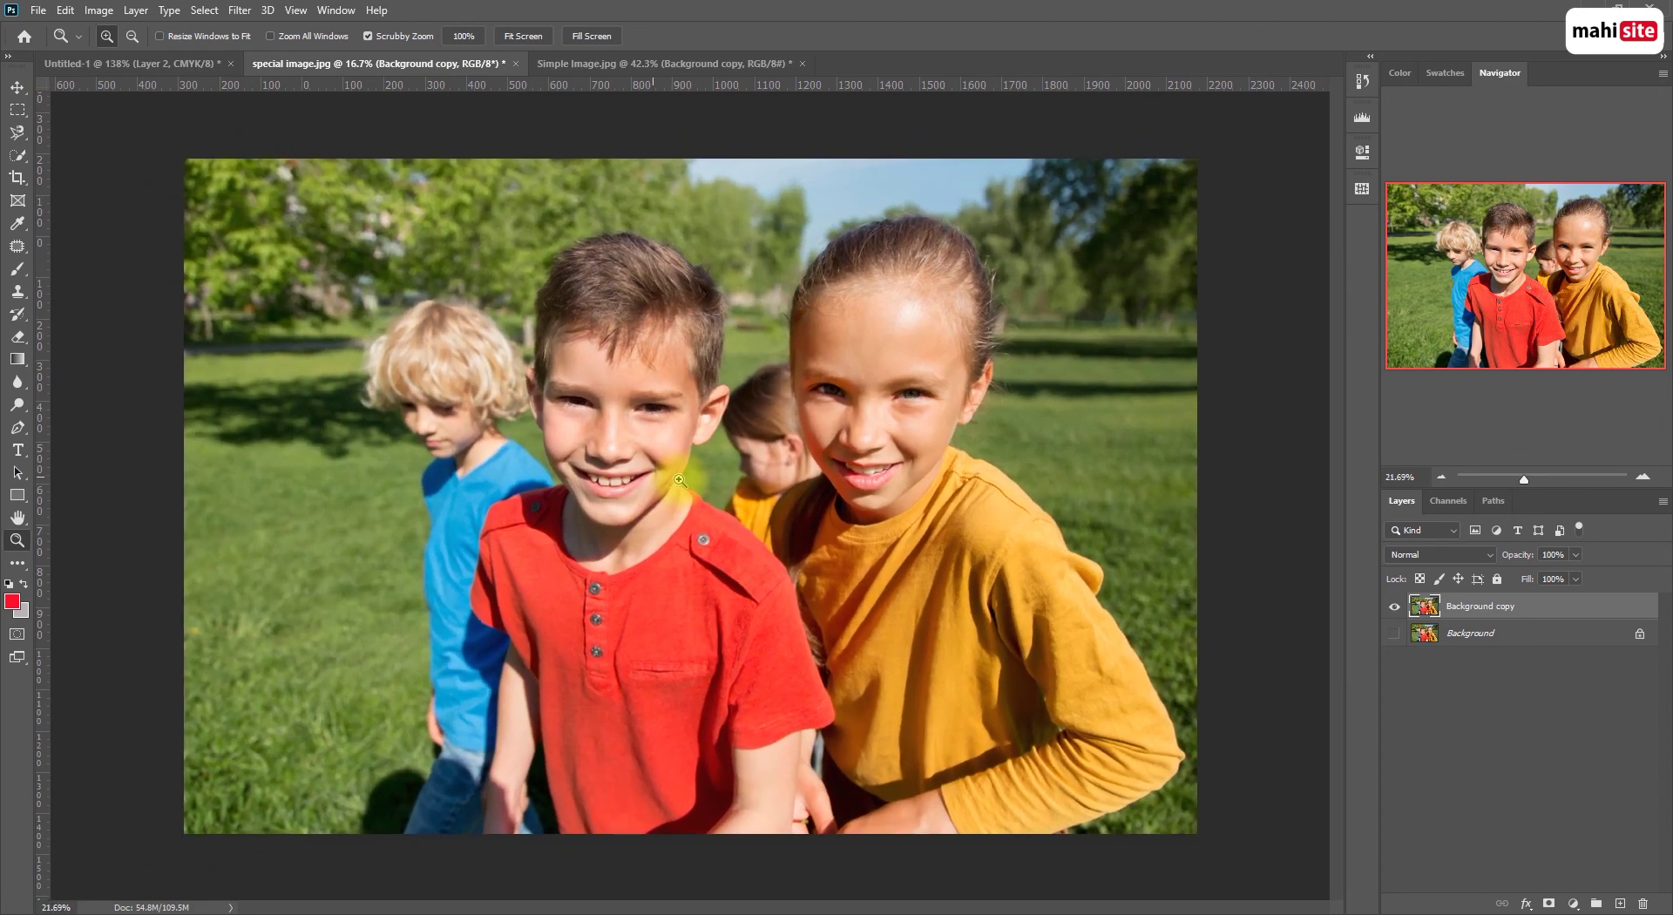
pyautogui.click(585, 67)
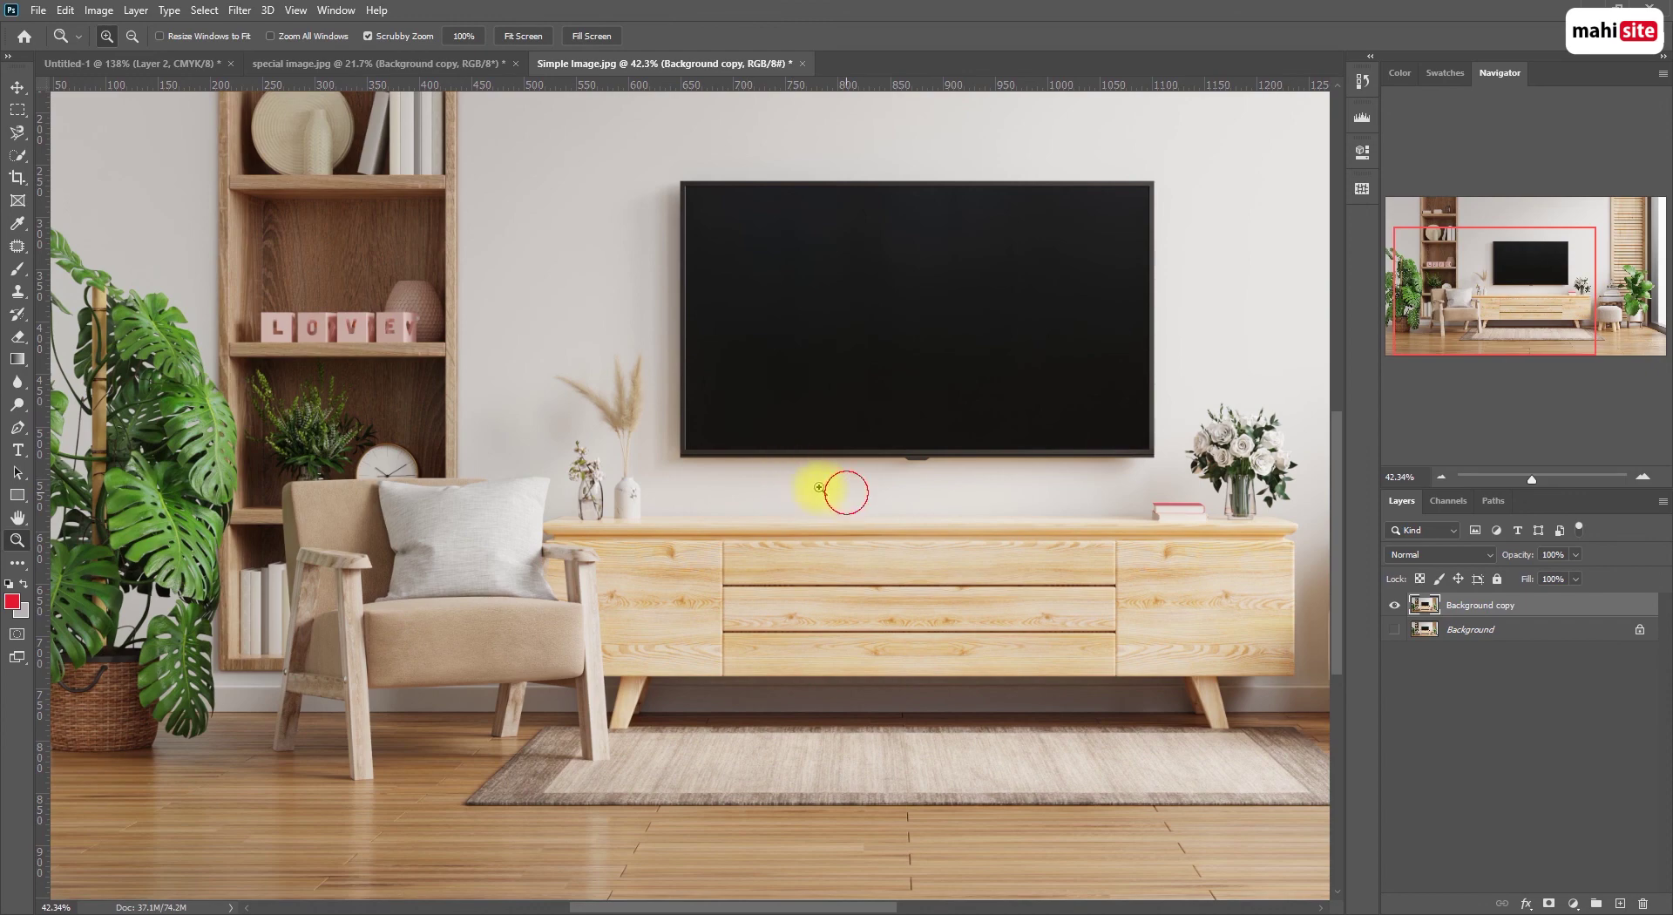
pyautogui.moveTo(840, 488); pyautogui.dragTo(815, 485)
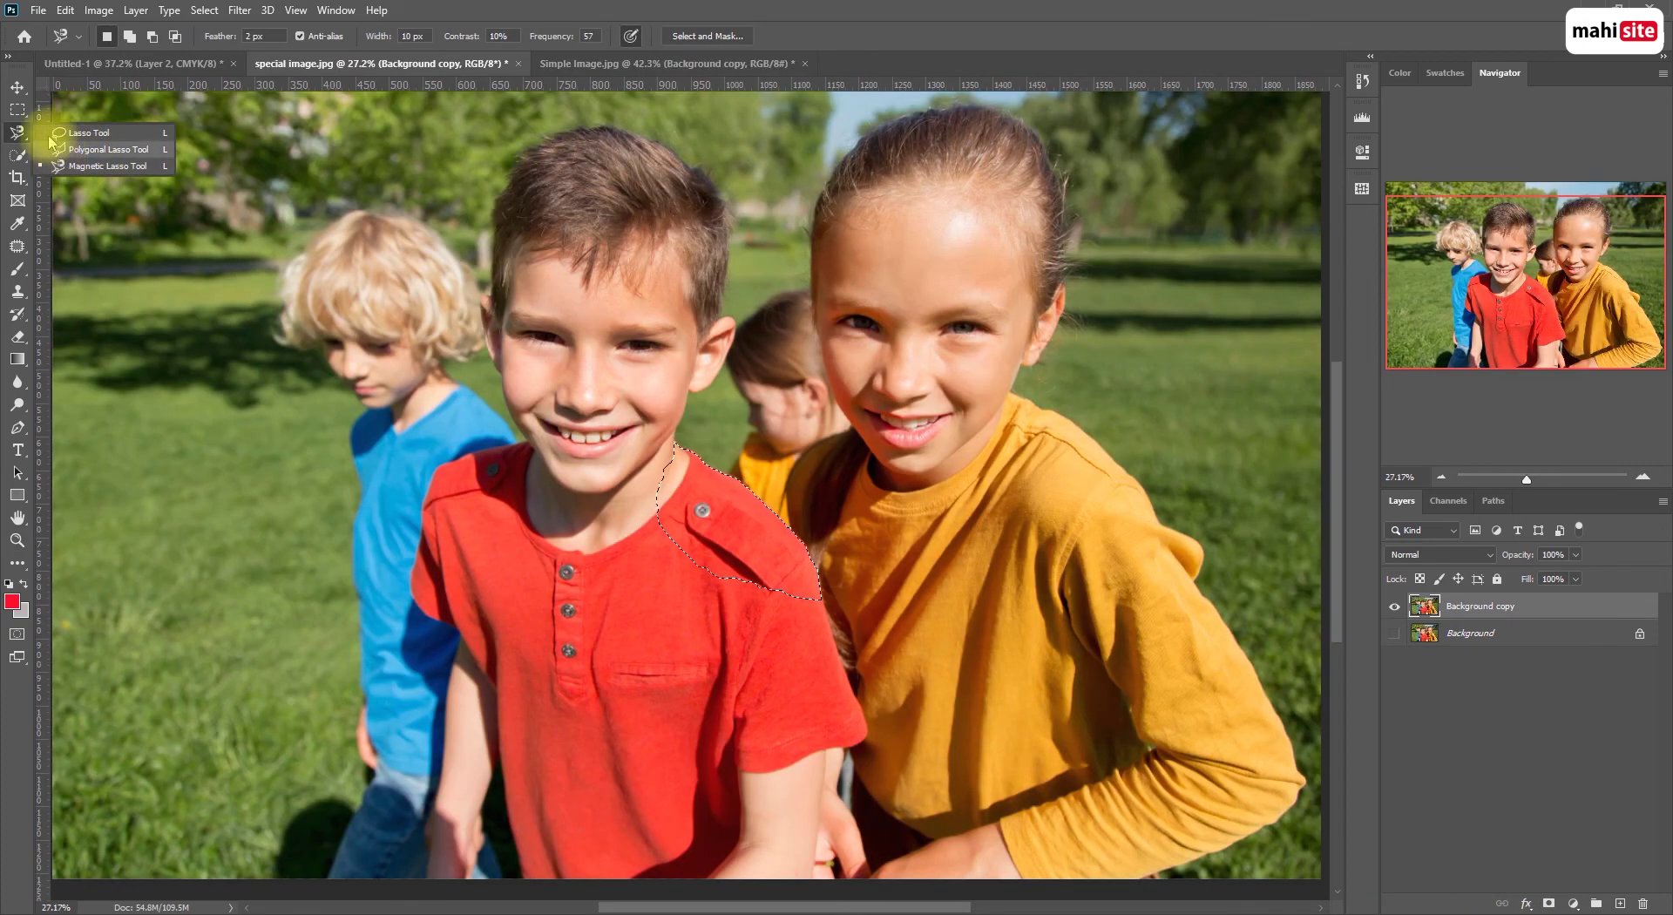
# With the Magnetic Lasso tool active in special image.jpg, deselect the red shirt's shoulder area and show the whole photo
pyautogui.click(18, 133)
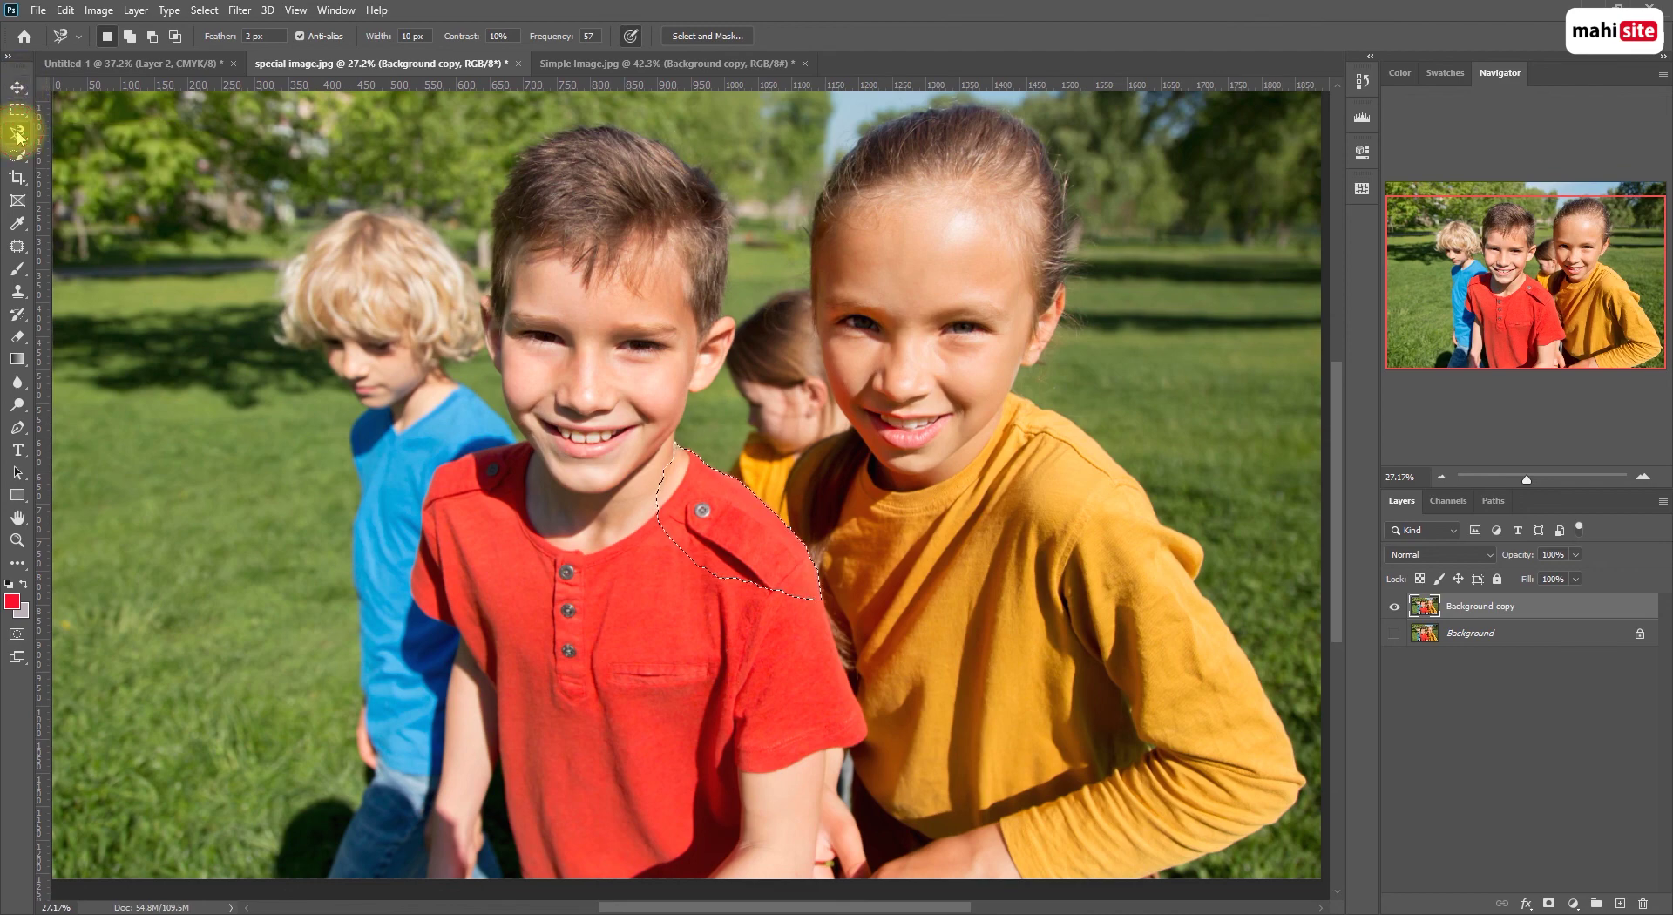
pyautogui.scroll(1, 684, 461)
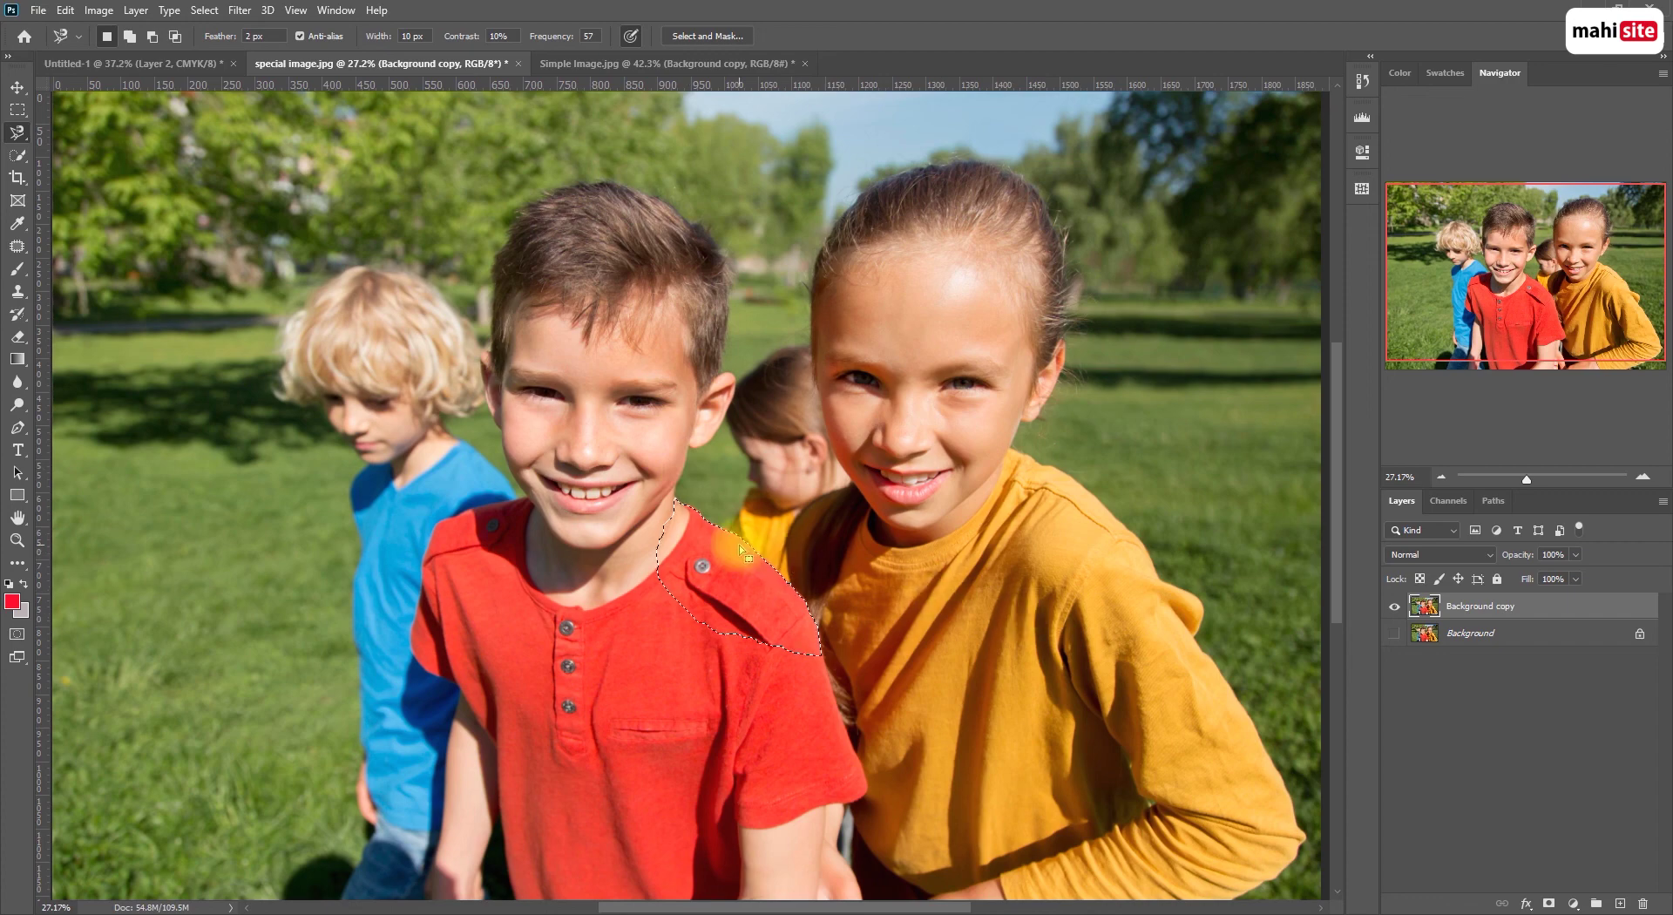
pyautogui.hotkey('ctrl', 'd')
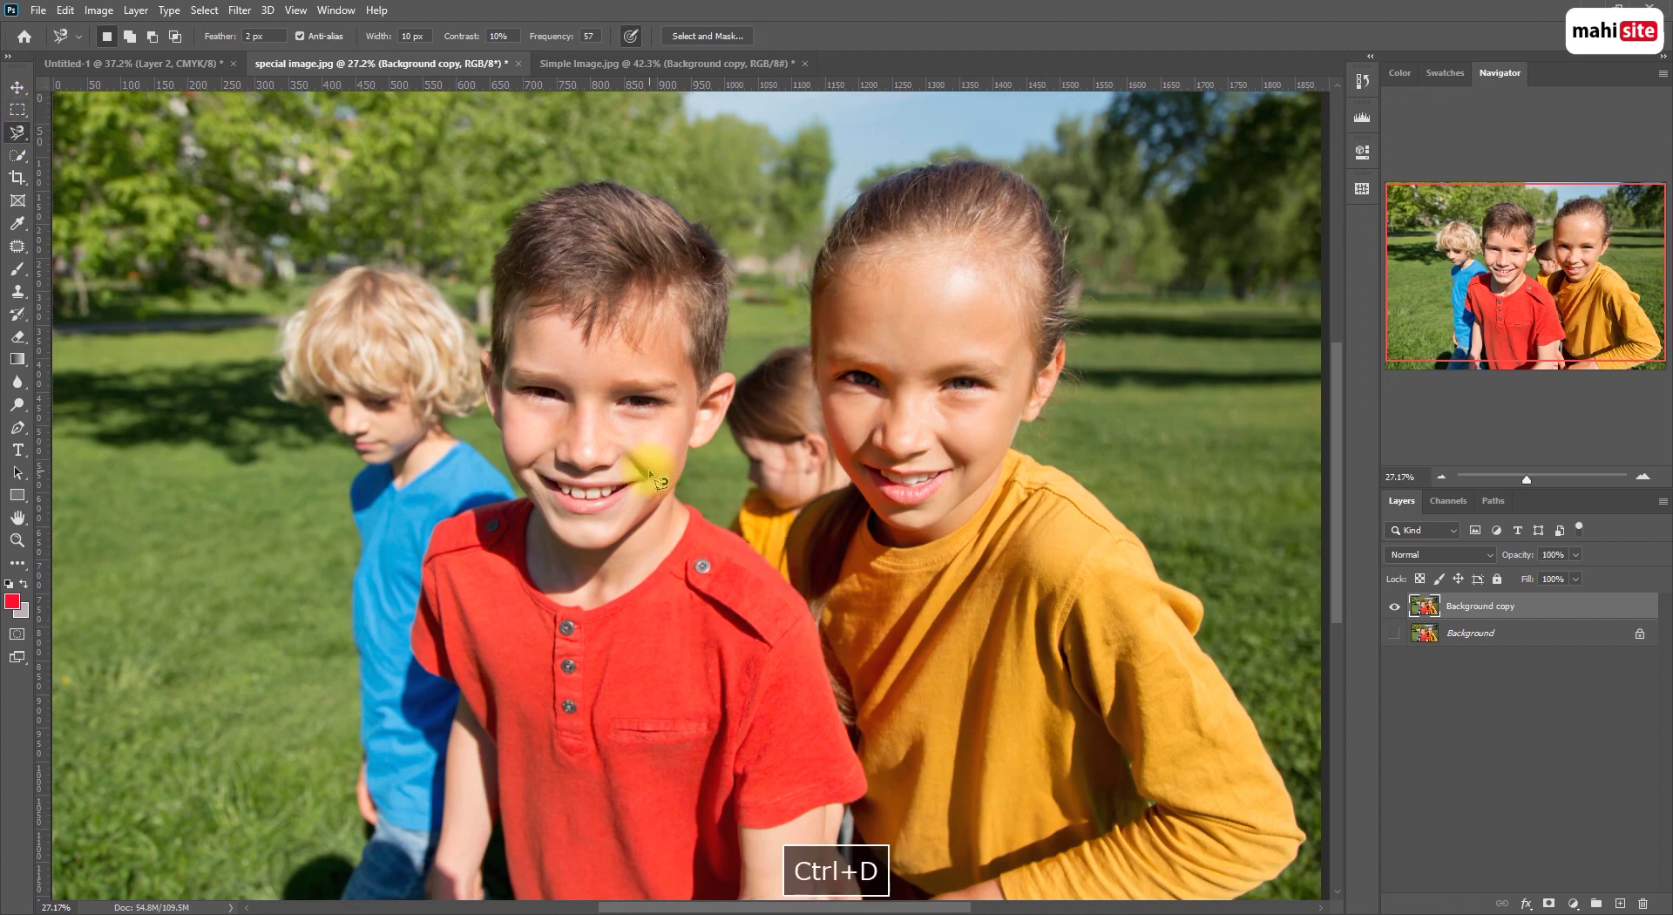
pyautogui.hotkey('ctrl', '-')
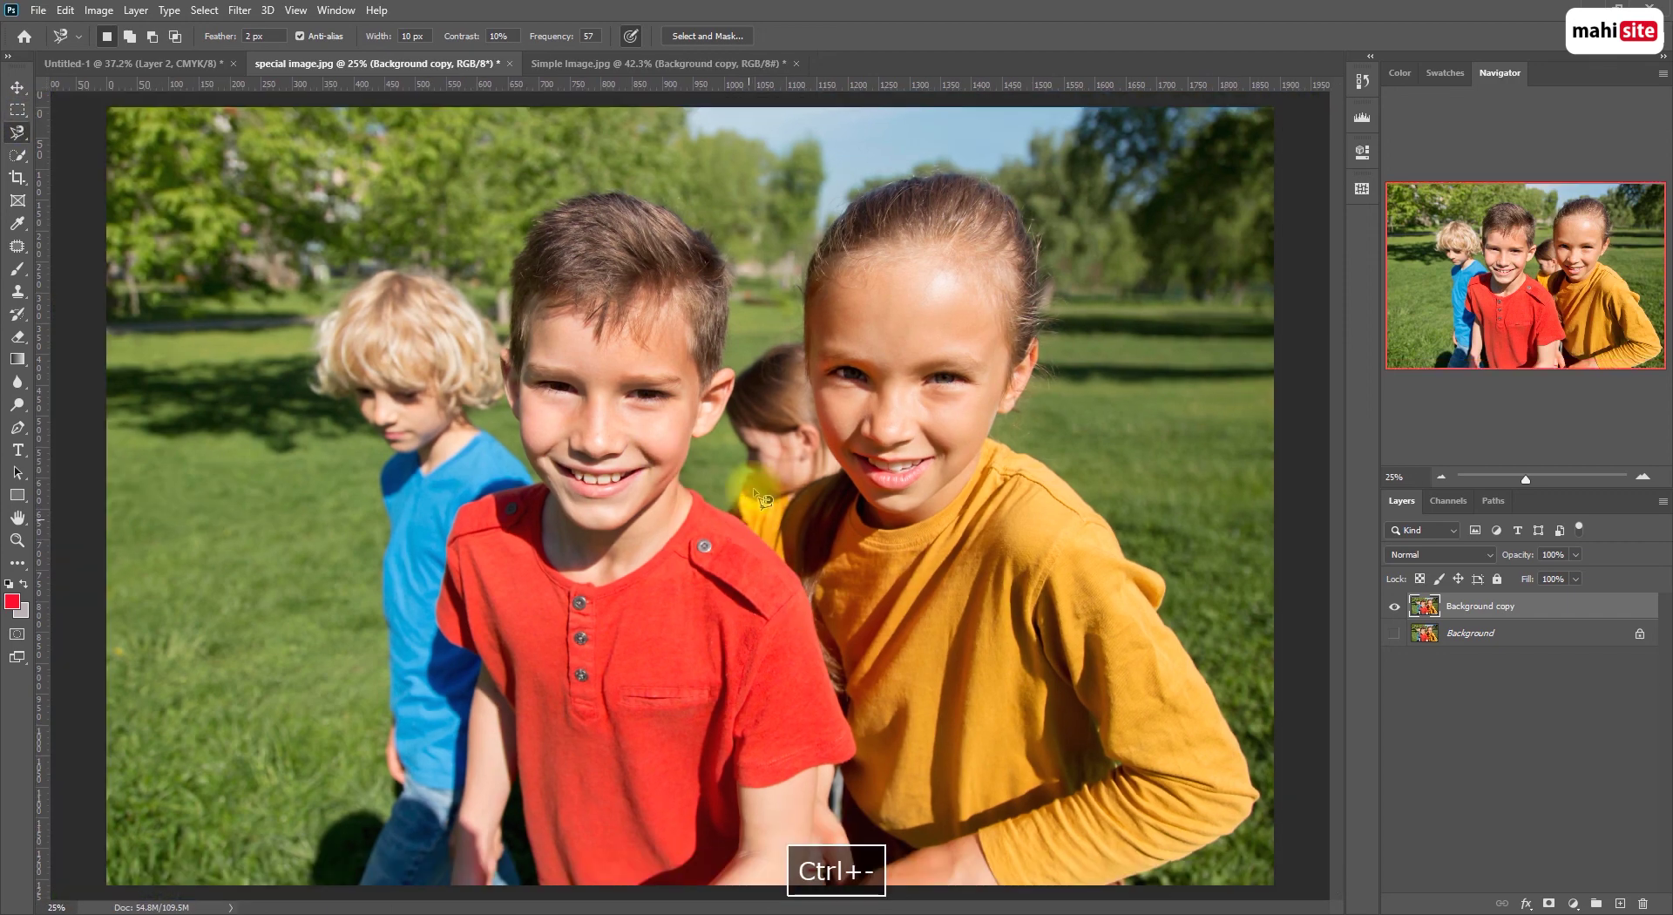
pyautogui.hotkey('ctrl', '-')
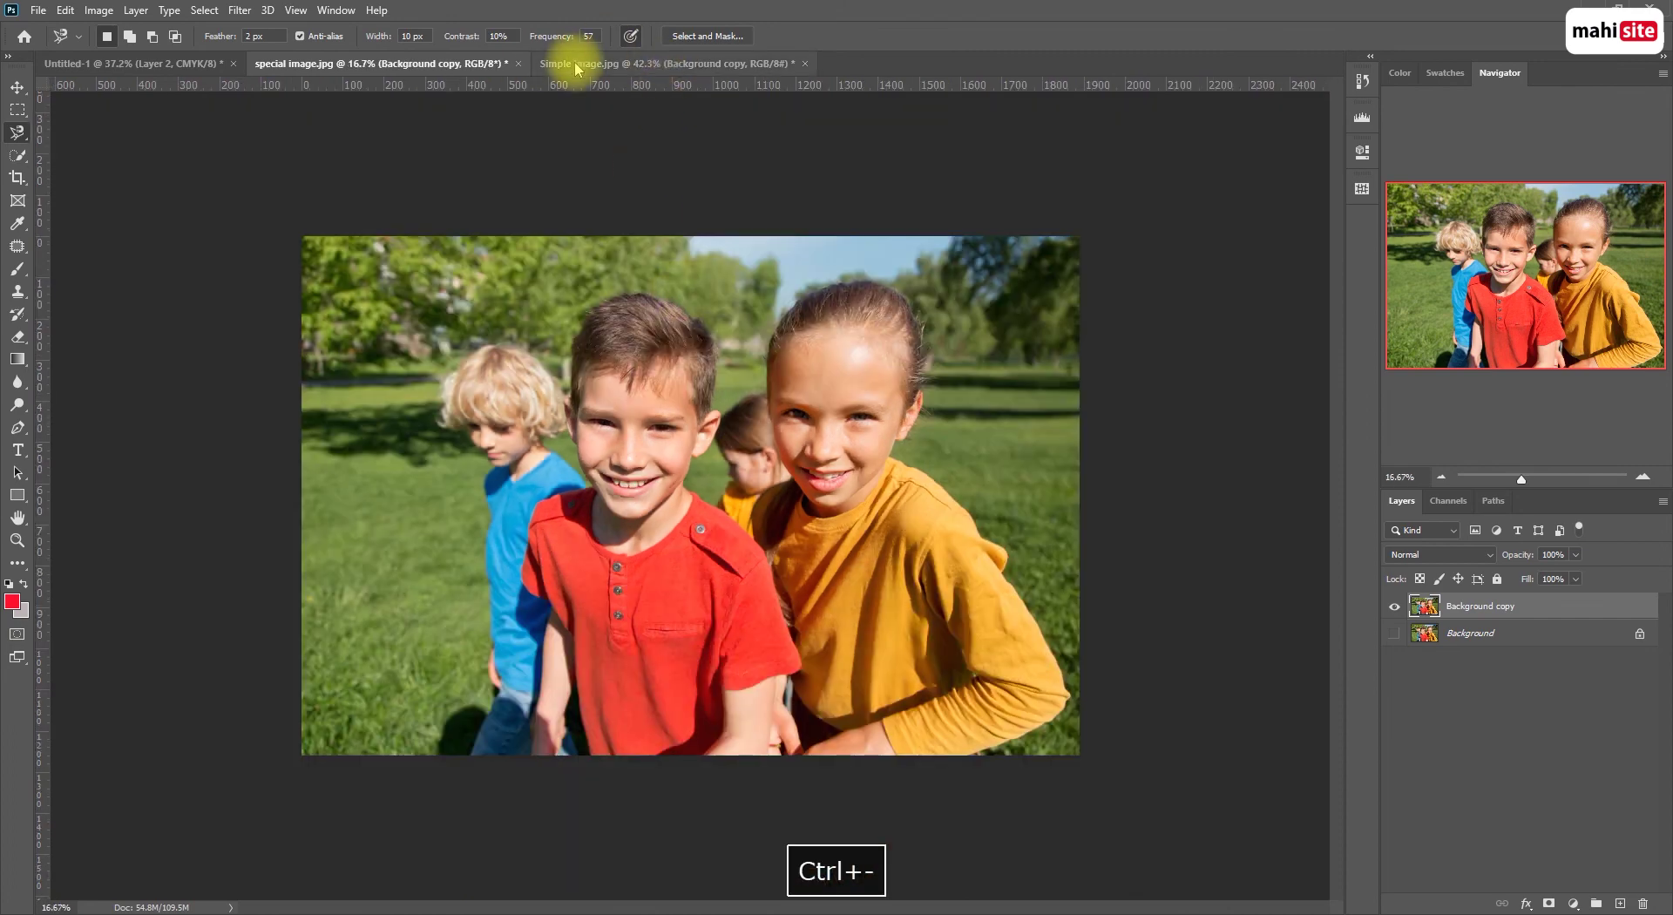
# In the Untitled-1 document, resample the image to a resolution of 72 pixels/inch at 10 by 10 inches
pyautogui.click(210, 66)
pyautogui.press('z')
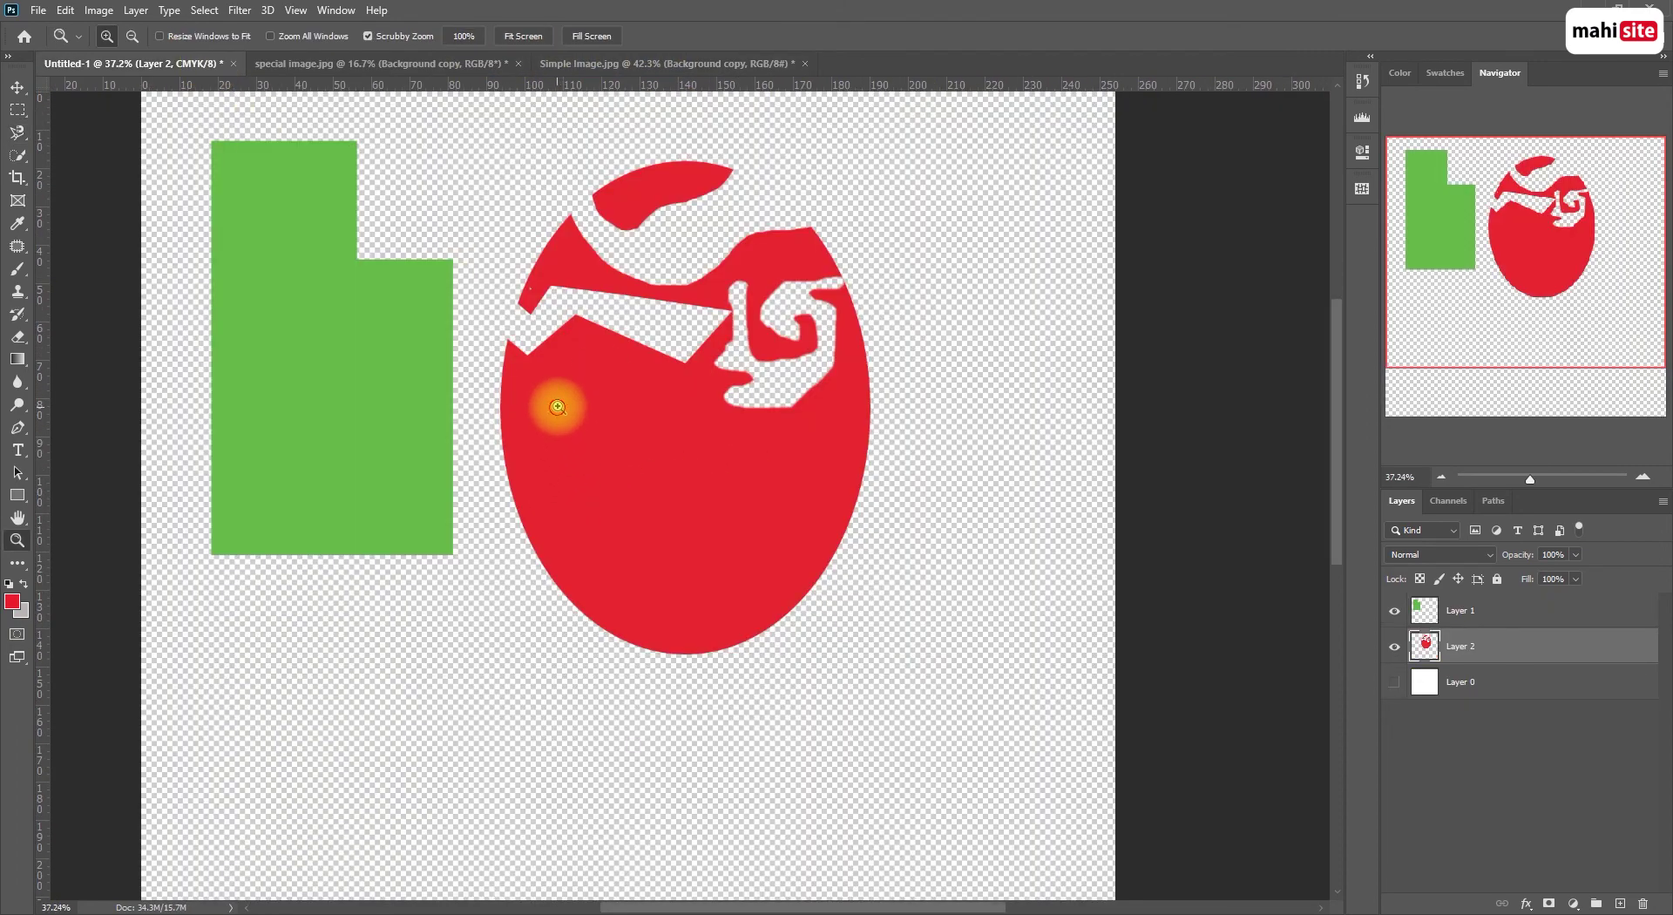
pyautogui.moveTo(558, 407); pyautogui.dragTo(578, 448)
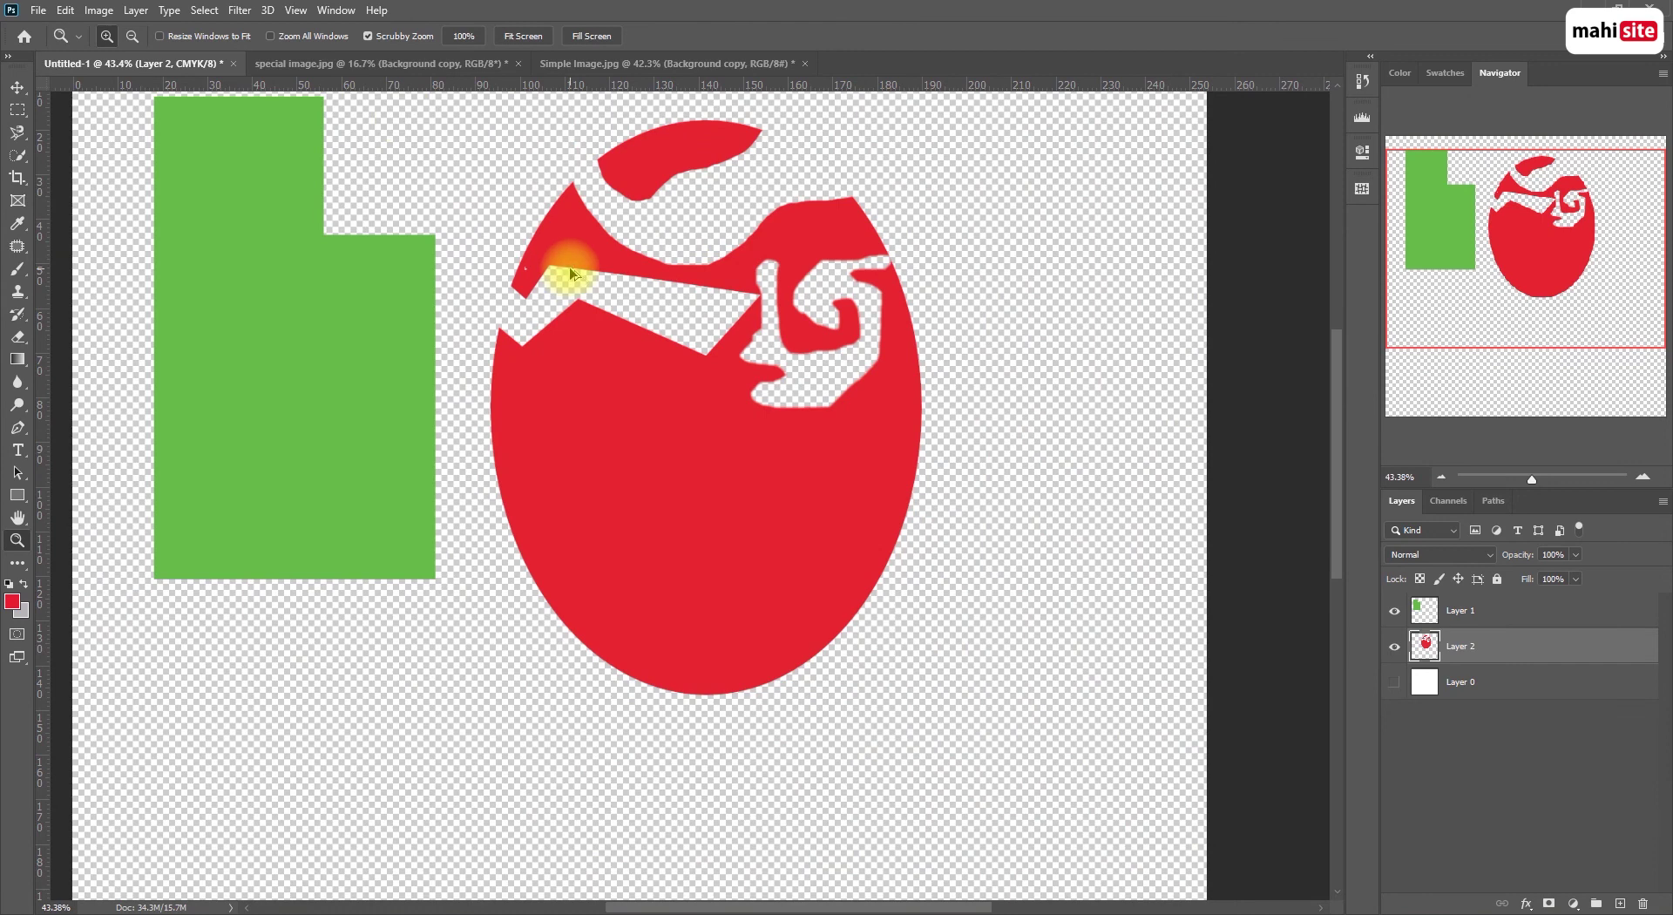
pyautogui.hotkey('ctrl', 'alt', 'i')
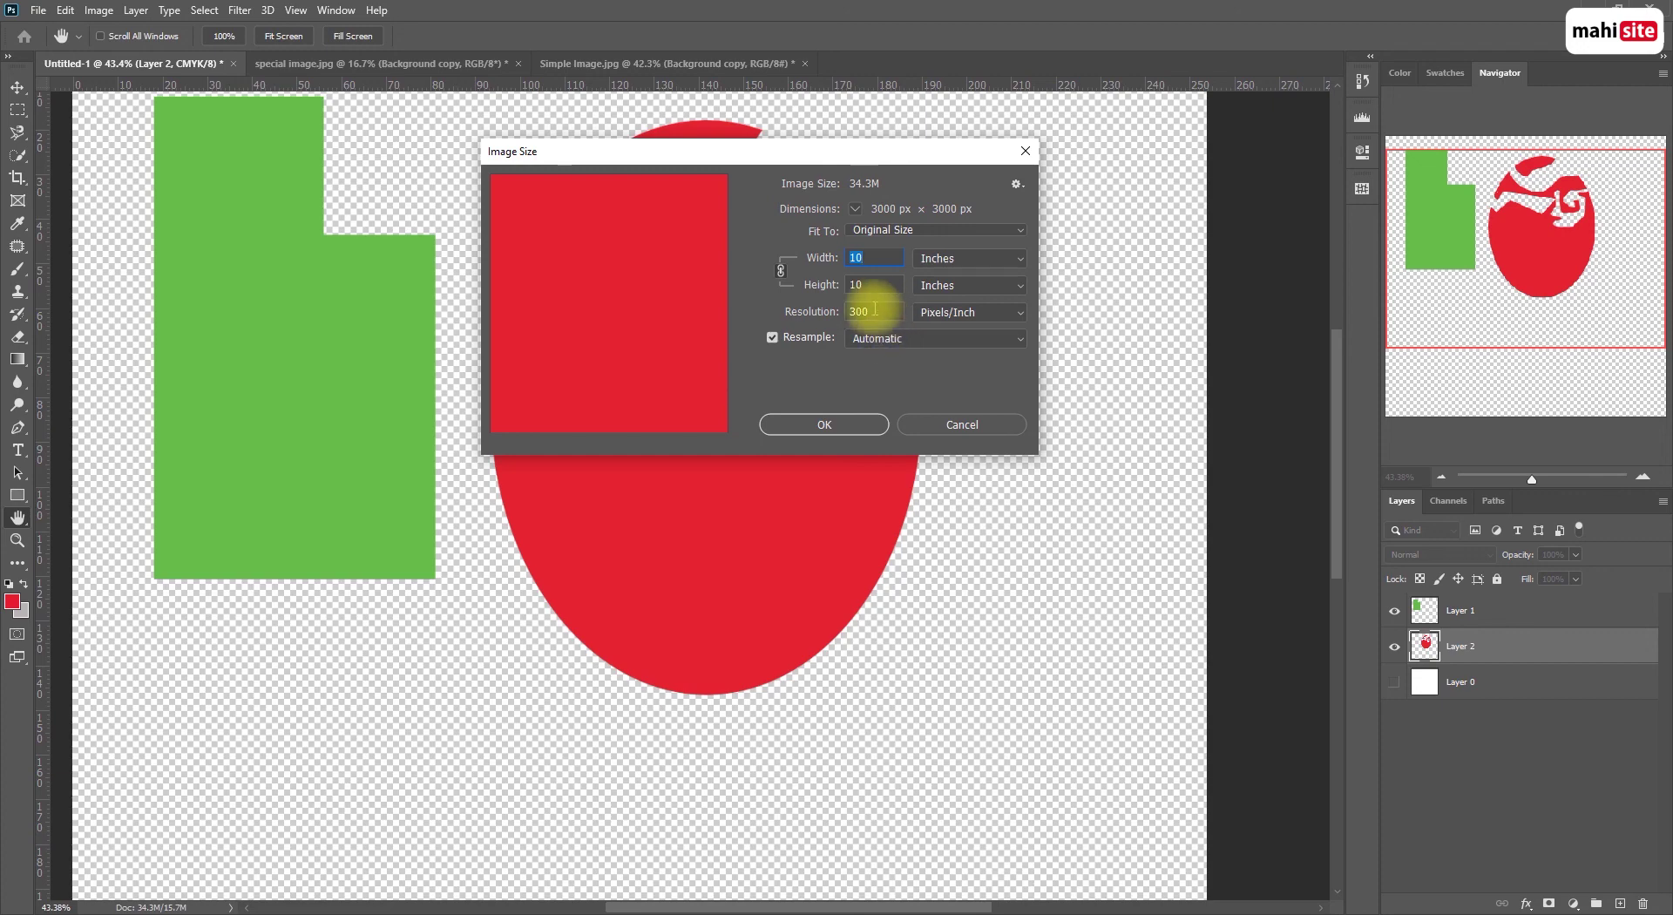
pyautogui.moveTo(875, 309); pyautogui.dragTo(815, 314)
pyautogui.write('72')
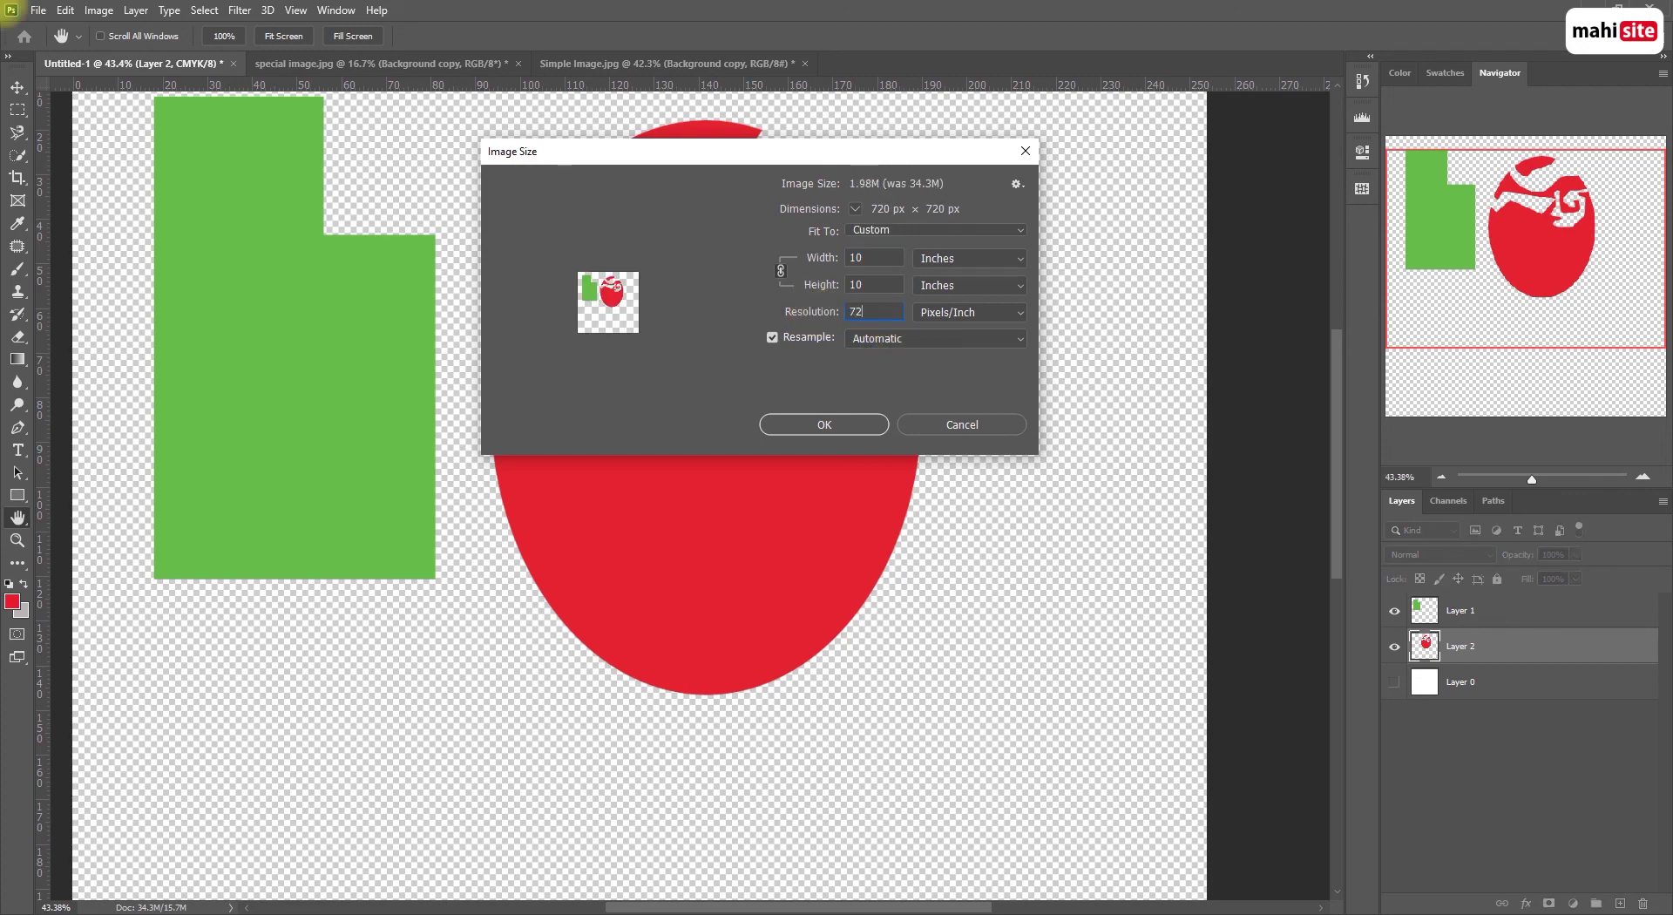
pyautogui.click(835, 427)
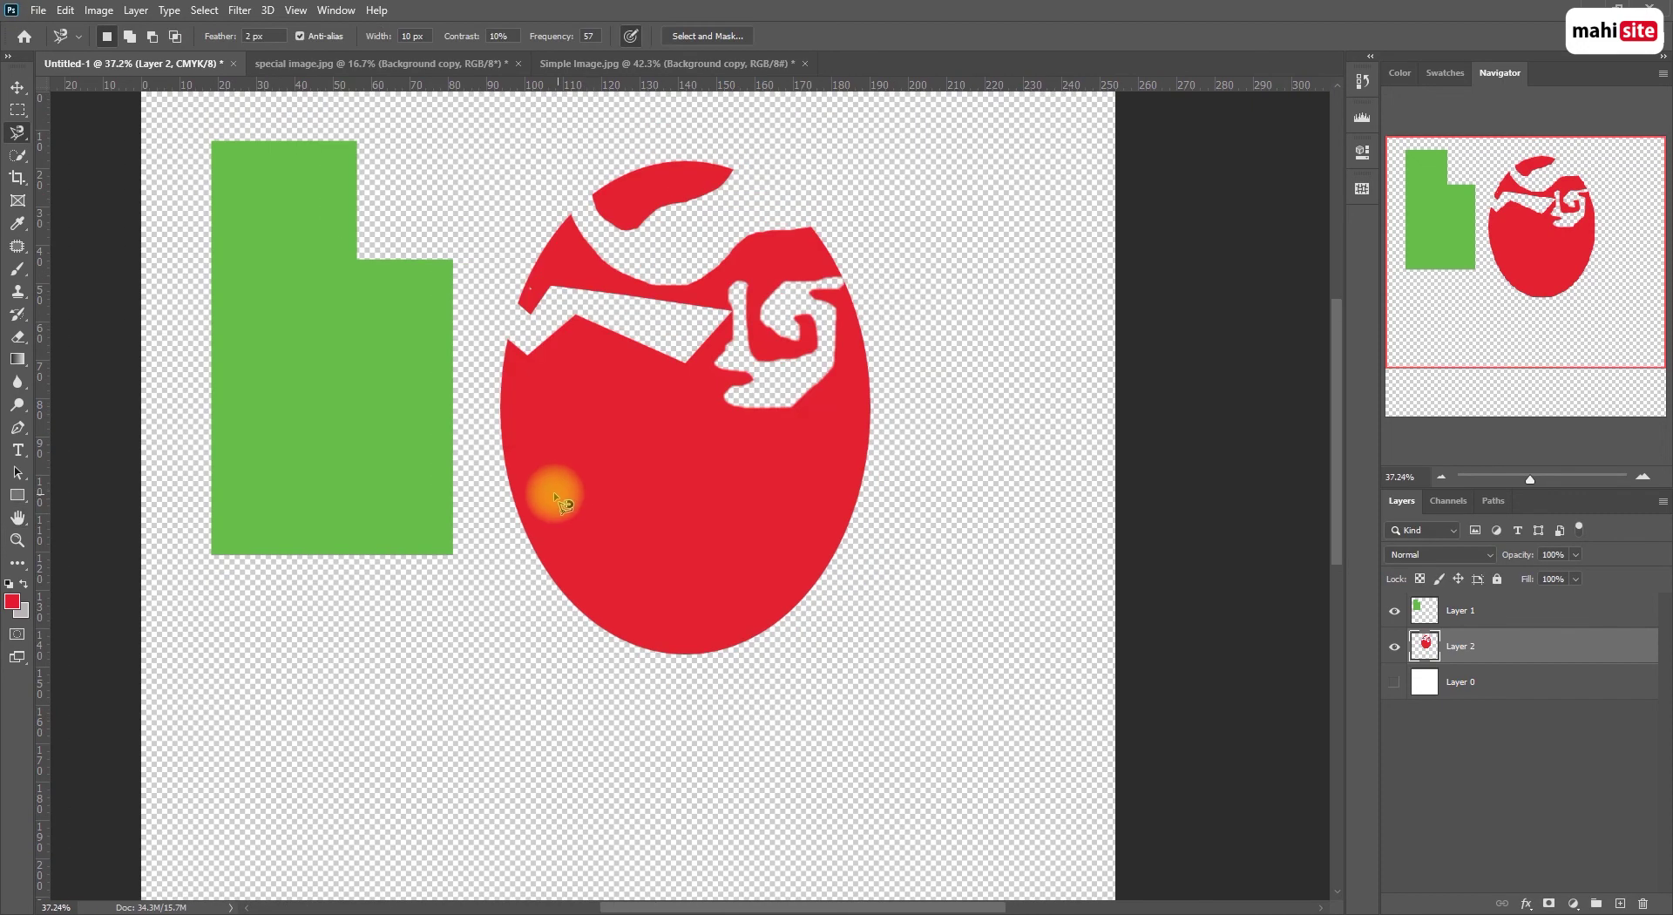
pyautogui.press('z')
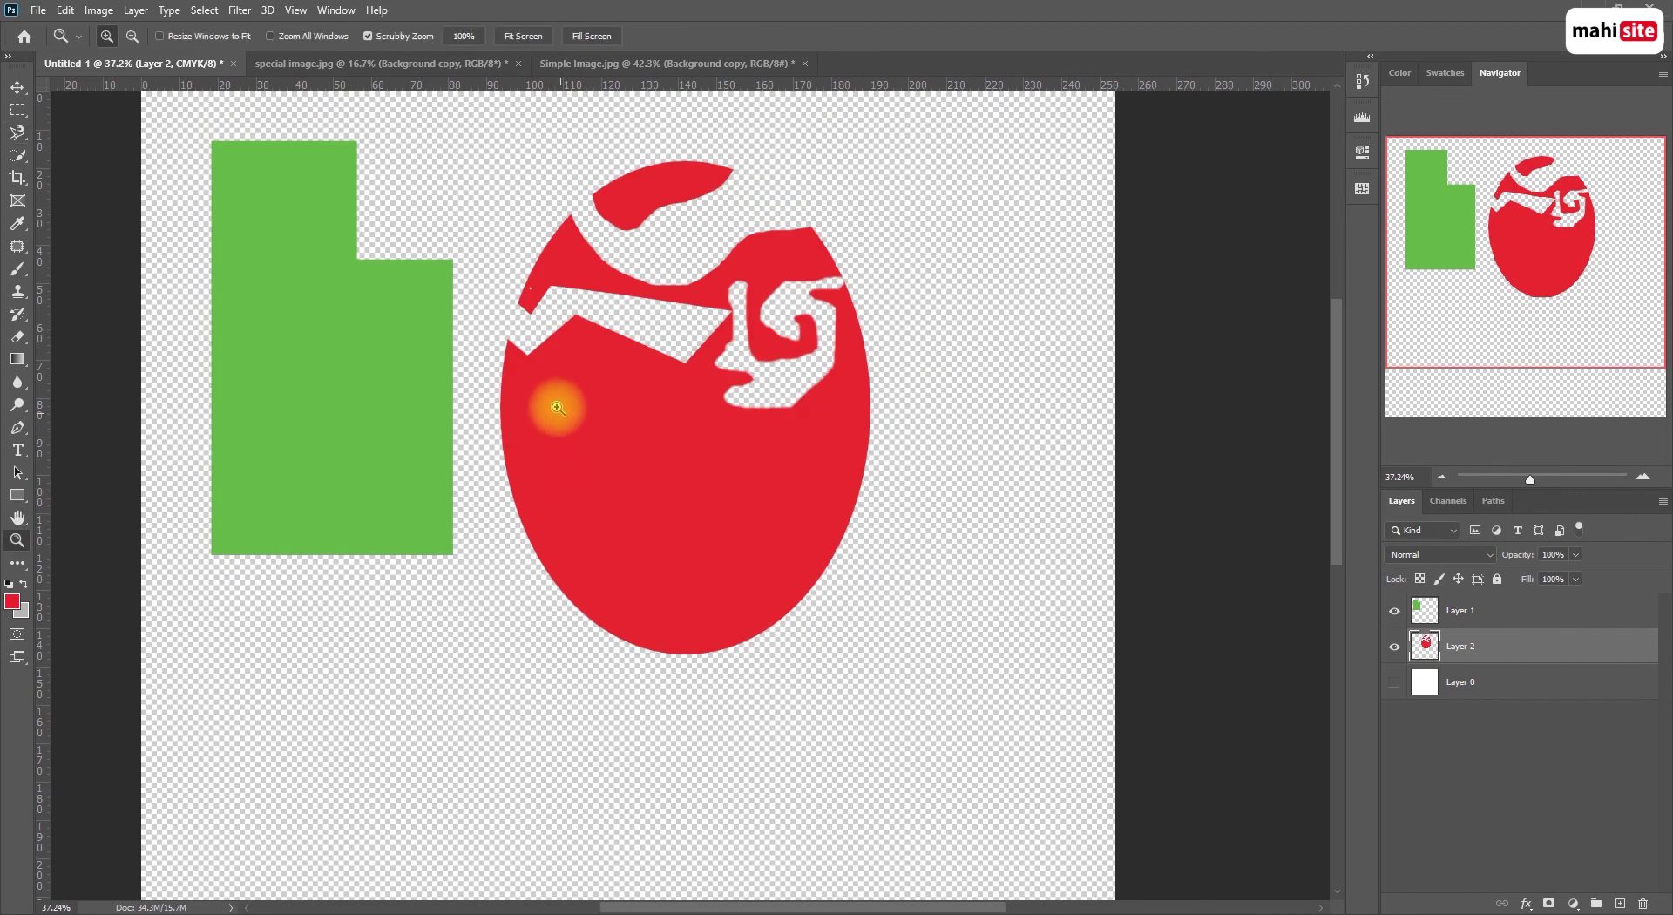
pyautogui.moveTo(557, 407); pyautogui.dragTo(519, 377)
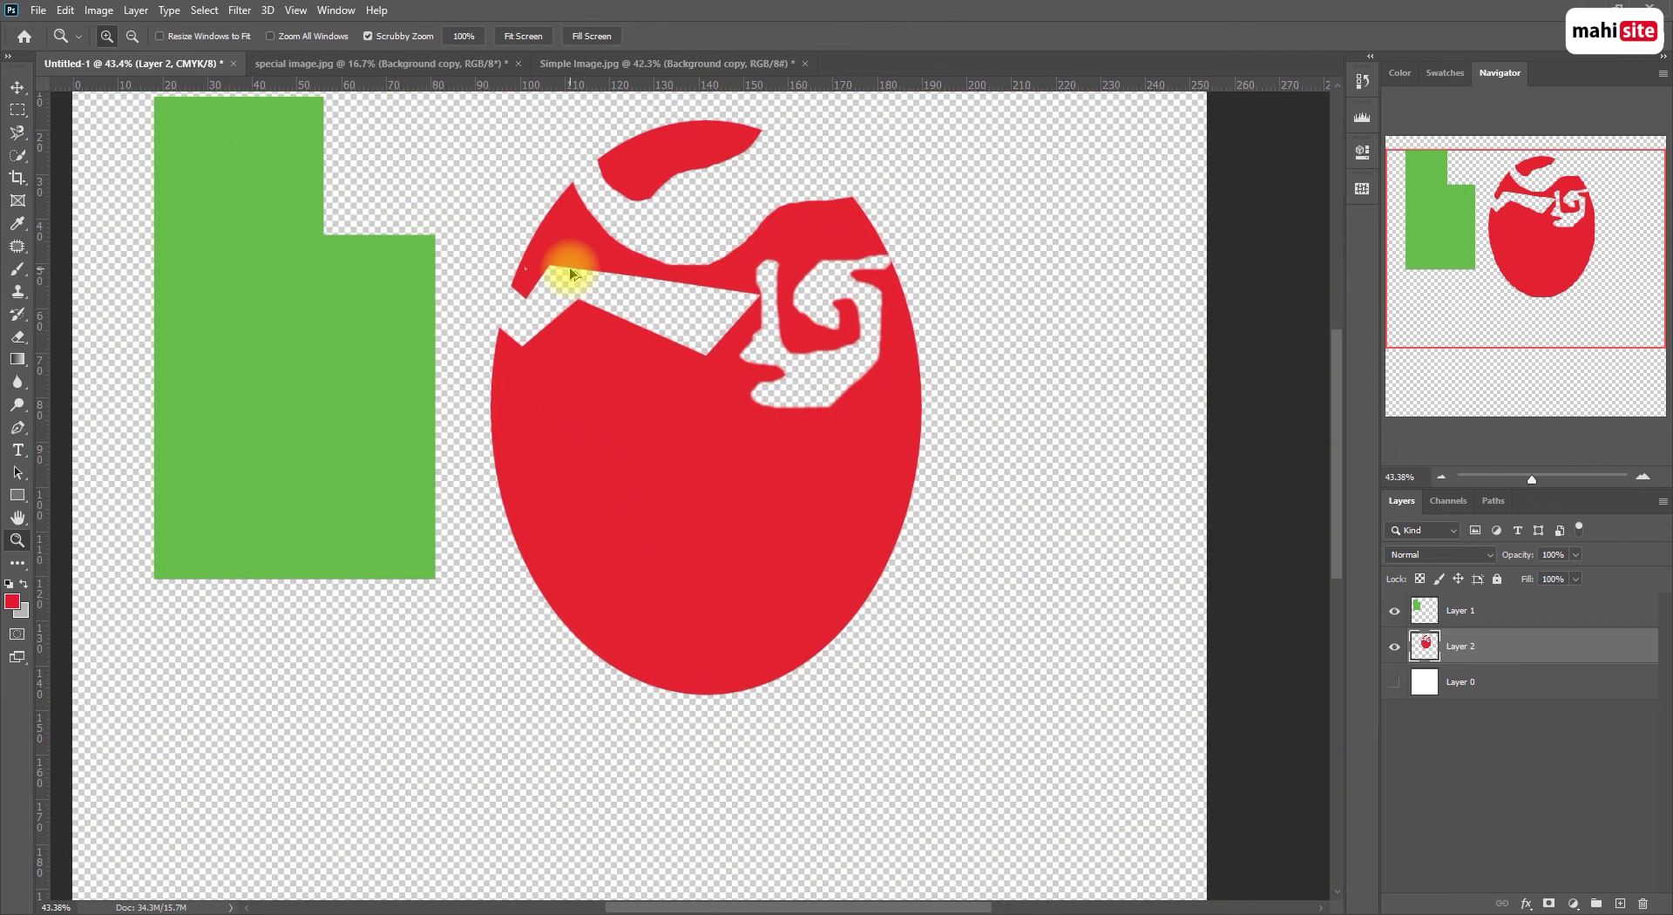
pyautogui.hotkey('ctrl', 'alt', 'i')
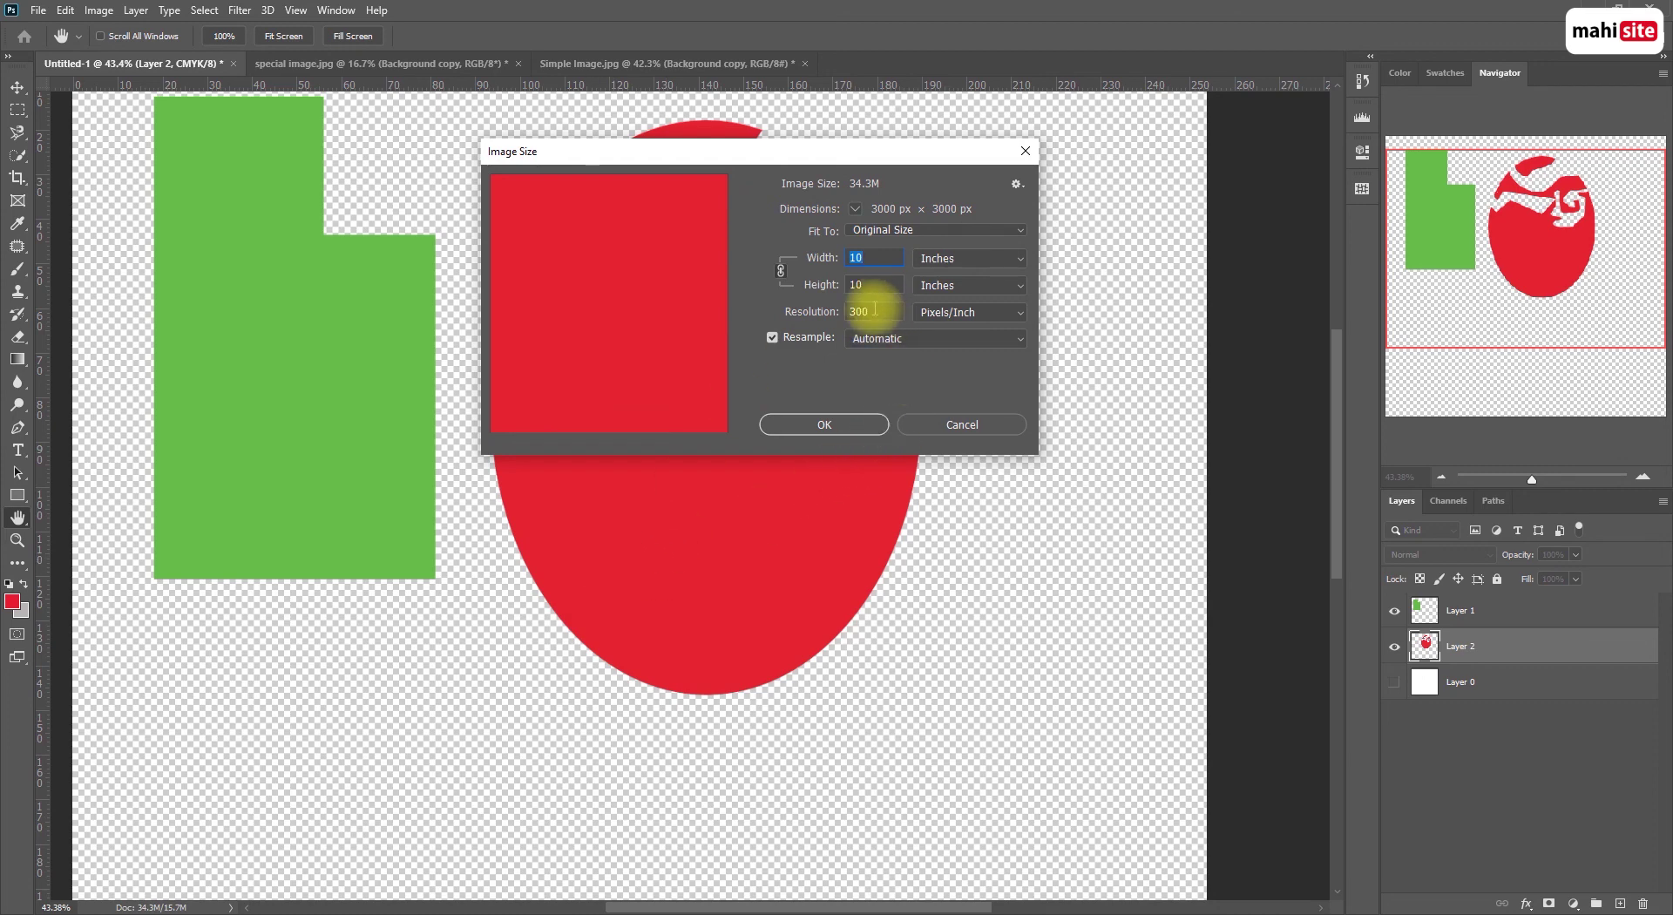
pyautogui.moveTo(875, 310); pyautogui.dragTo(818, 310)
pyautogui.write('72')
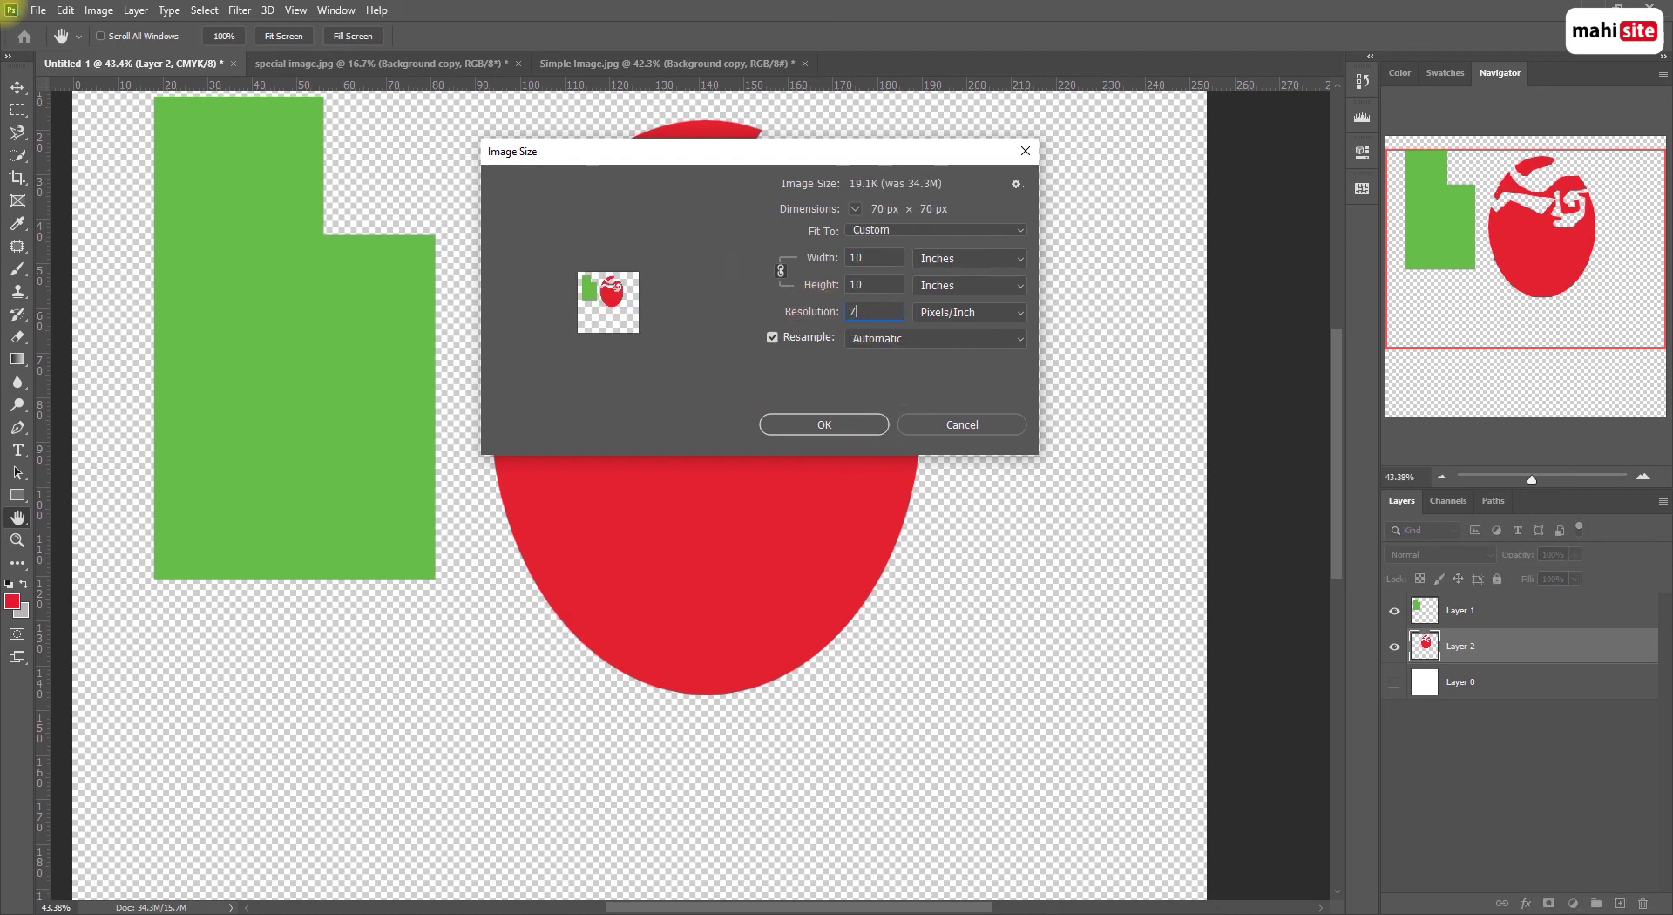
pyautogui.click(827, 423)
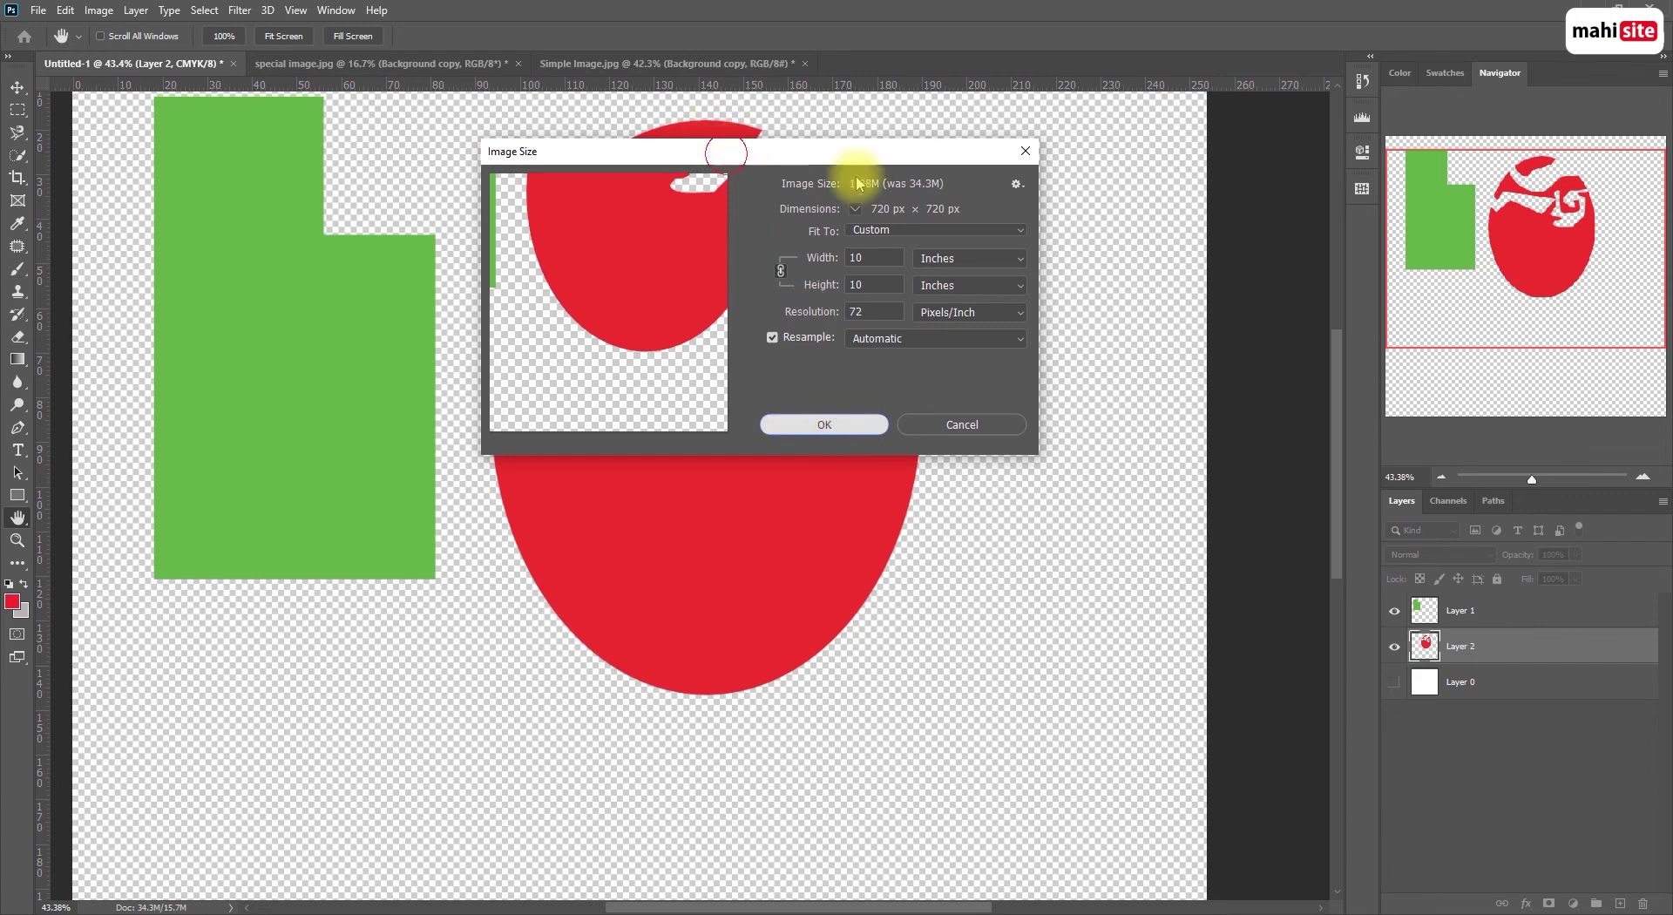
# Examine the edge quality along the red ellipse's curved lower side at high magnification, ending with both shapes in view
pyautogui.hotkey('ctrl', '+')
pyautogui.hotkey('ctrl', '+')
pyautogui.moveTo(665, 459); pyautogui.dragTo(598, 461)
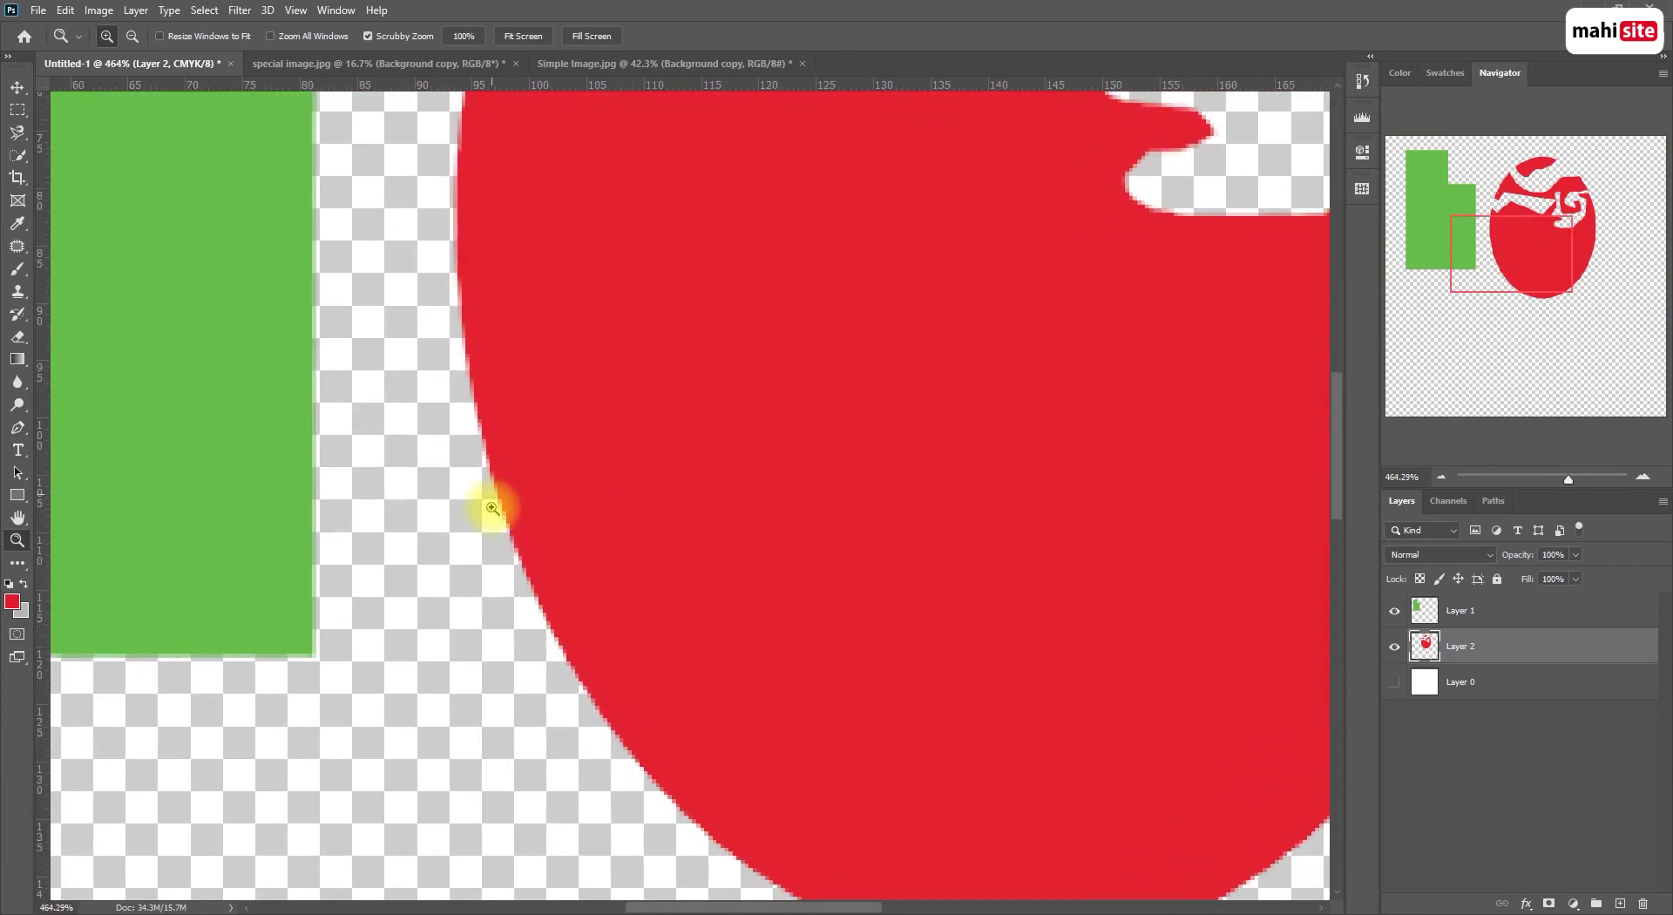
pyautogui.press('space')
pyautogui.moveTo(658, 582); pyautogui.dragTo(506, 298)
pyautogui.moveTo(635, 631); pyautogui.dragTo(599, 447)
pyautogui.press('space')
pyautogui.moveTo(1049, 322); pyautogui.dragTo(842, 466)
pyautogui.hotkey('ctrl', '-')
pyautogui.hotkey('ctrl', '-')
pyautogui.scroll(2, 859, 462)
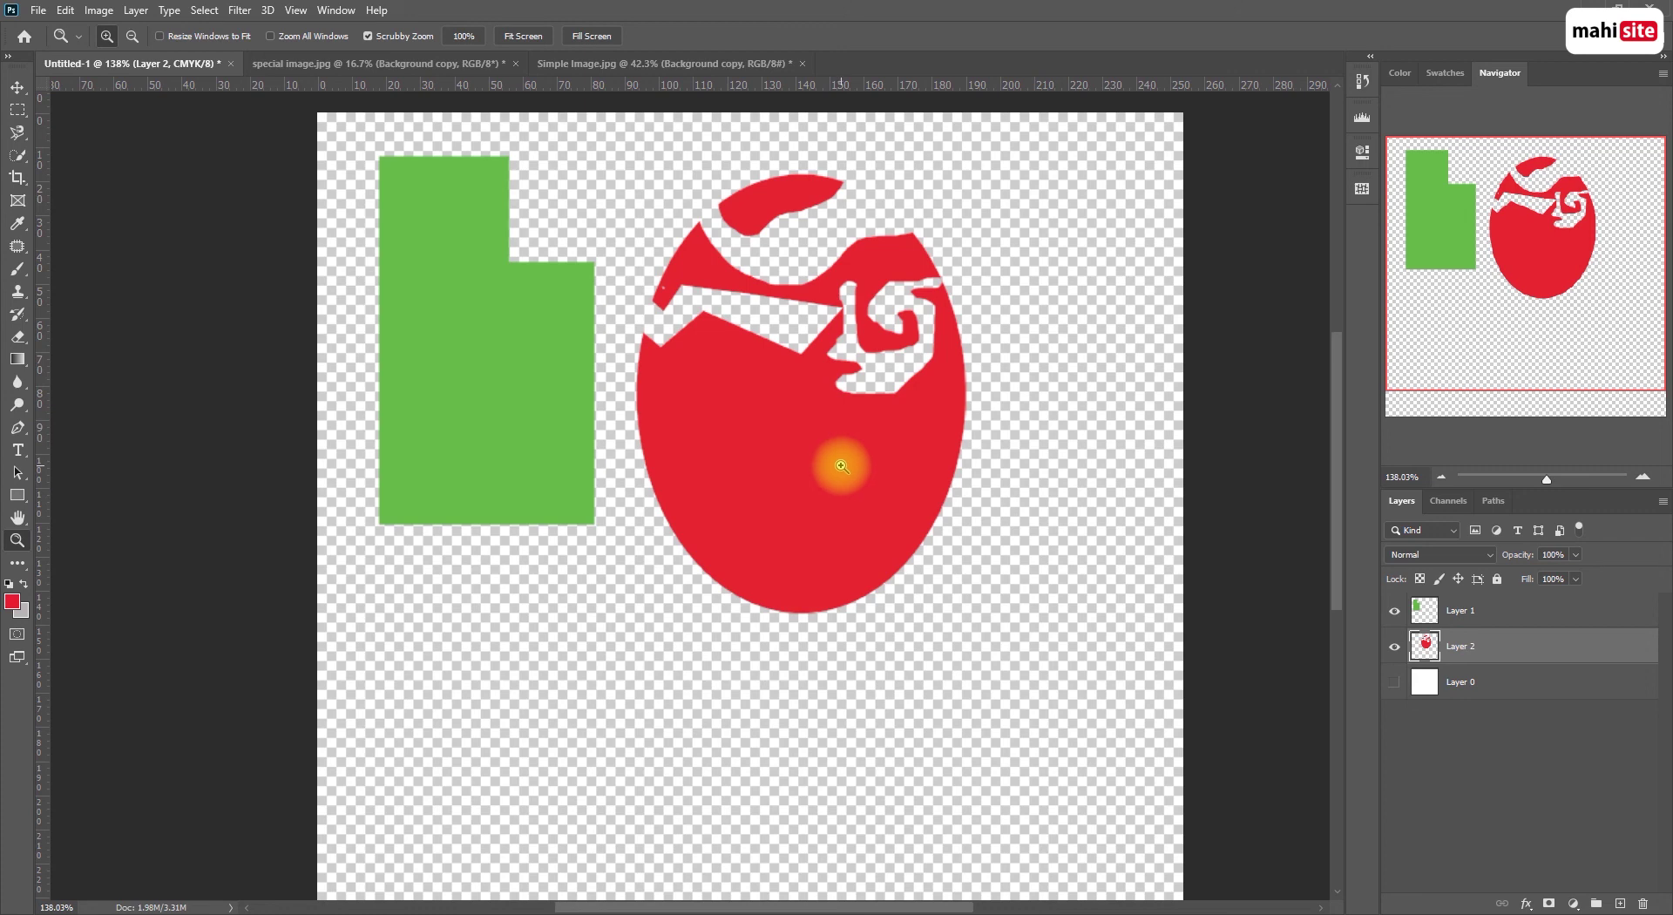
# View the children's photo in special image.jpg slightly enlarged, and fit the whole Simple image.jpg photo on screen
pyautogui.click(449, 63)
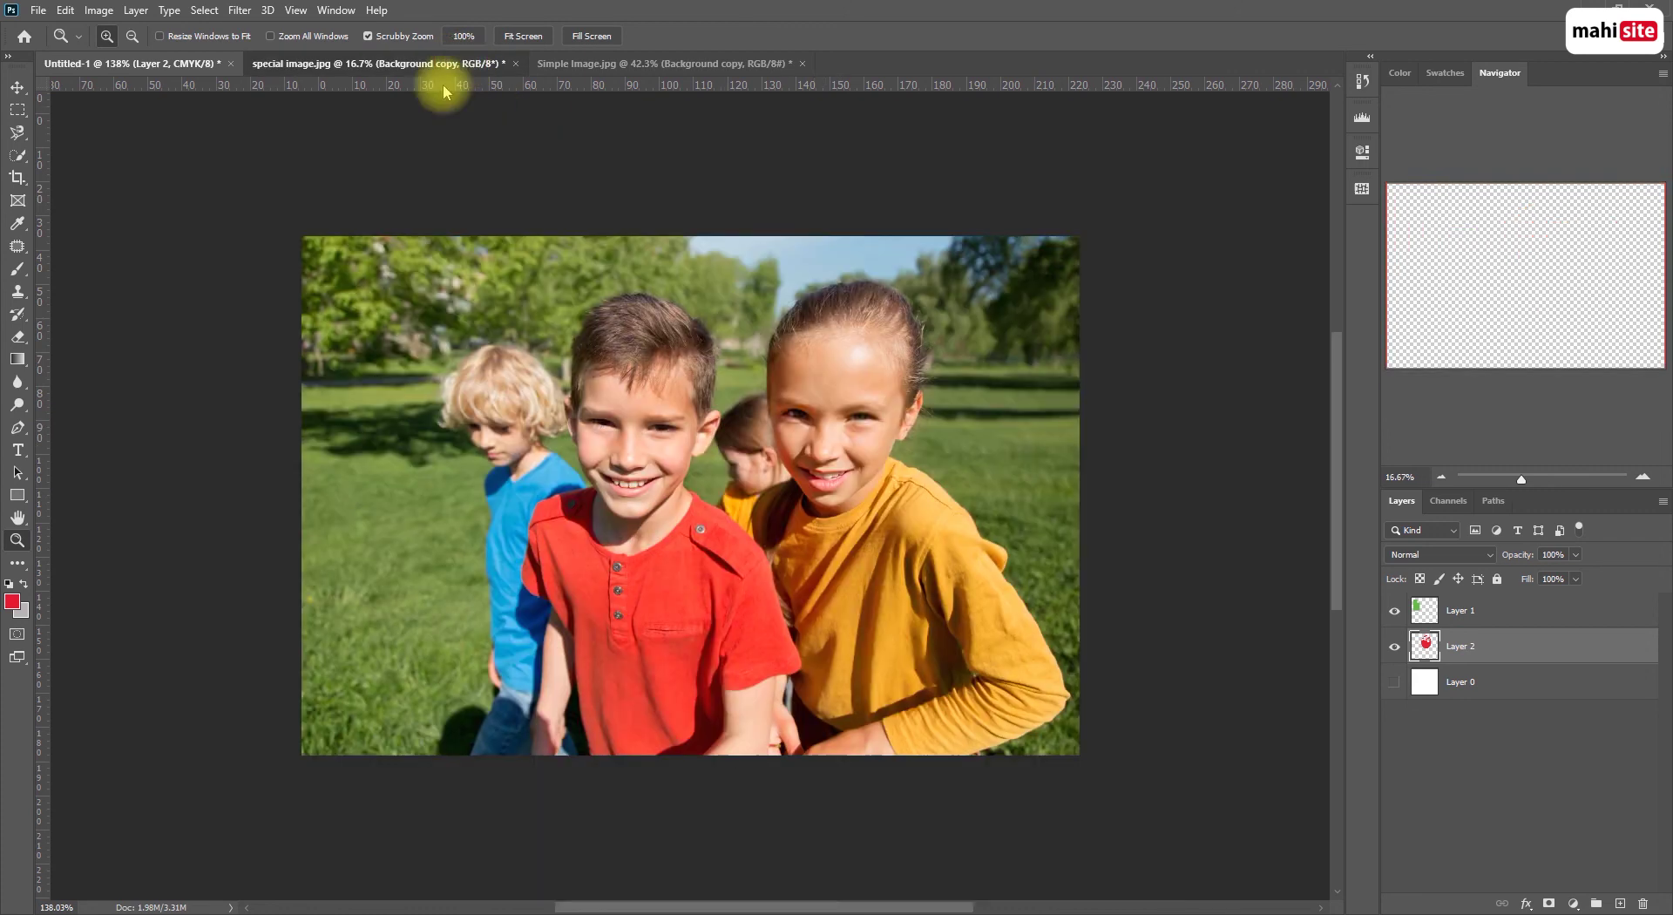
pyautogui.scroll(2, 686, 480)
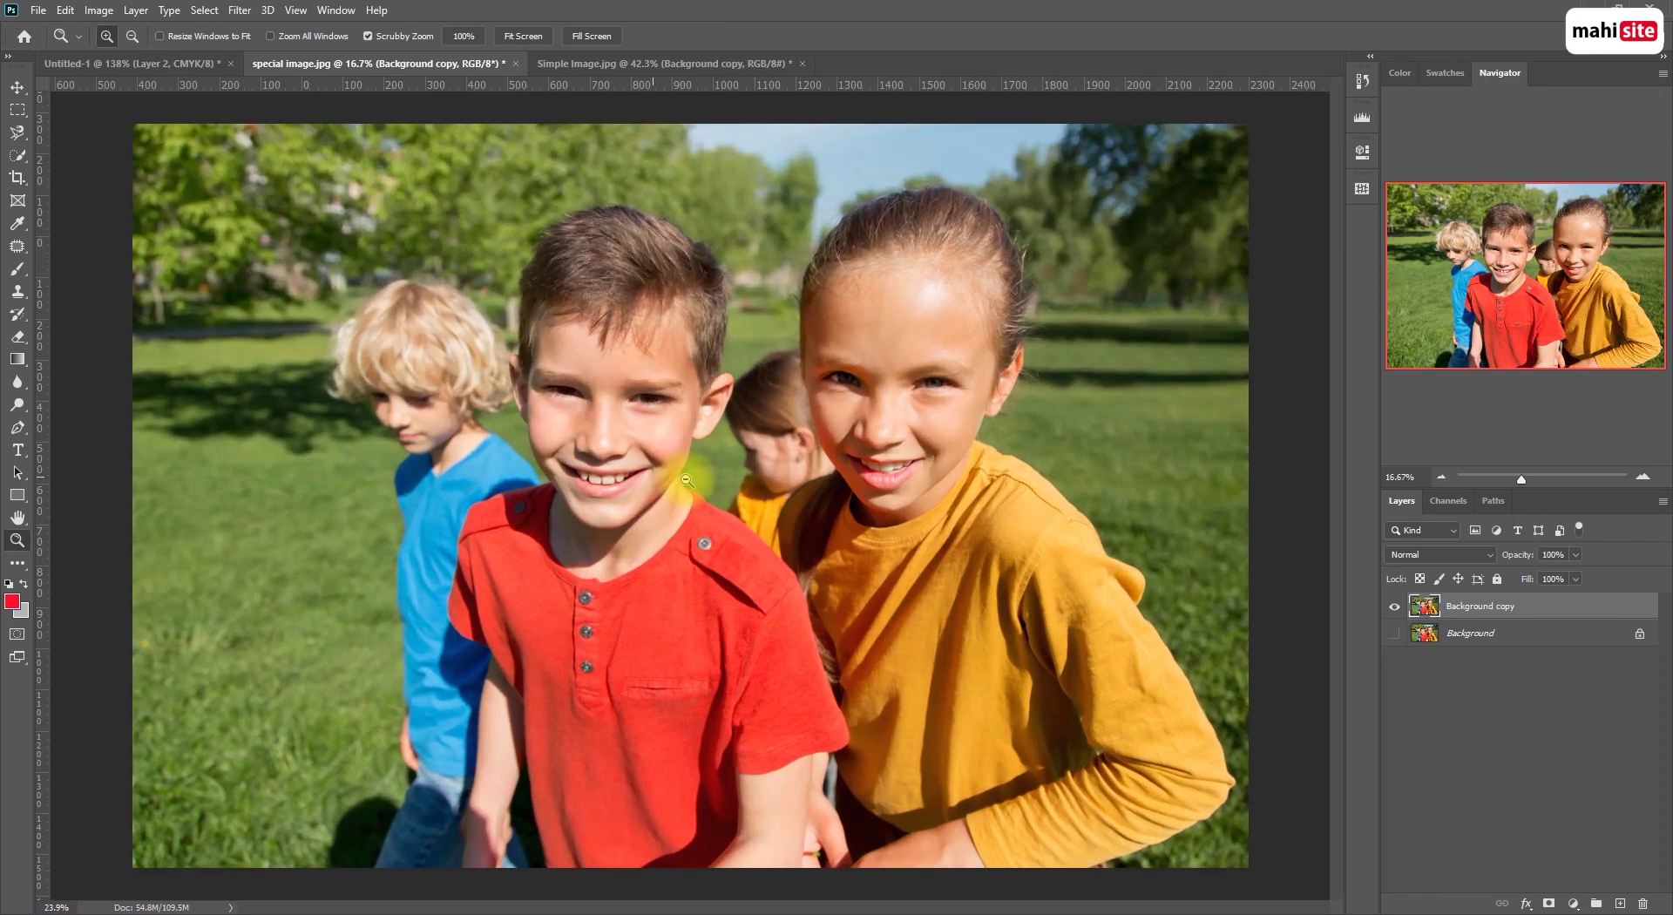
pyautogui.scroll(-1, 686, 481)
pyautogui.click(577, 64)
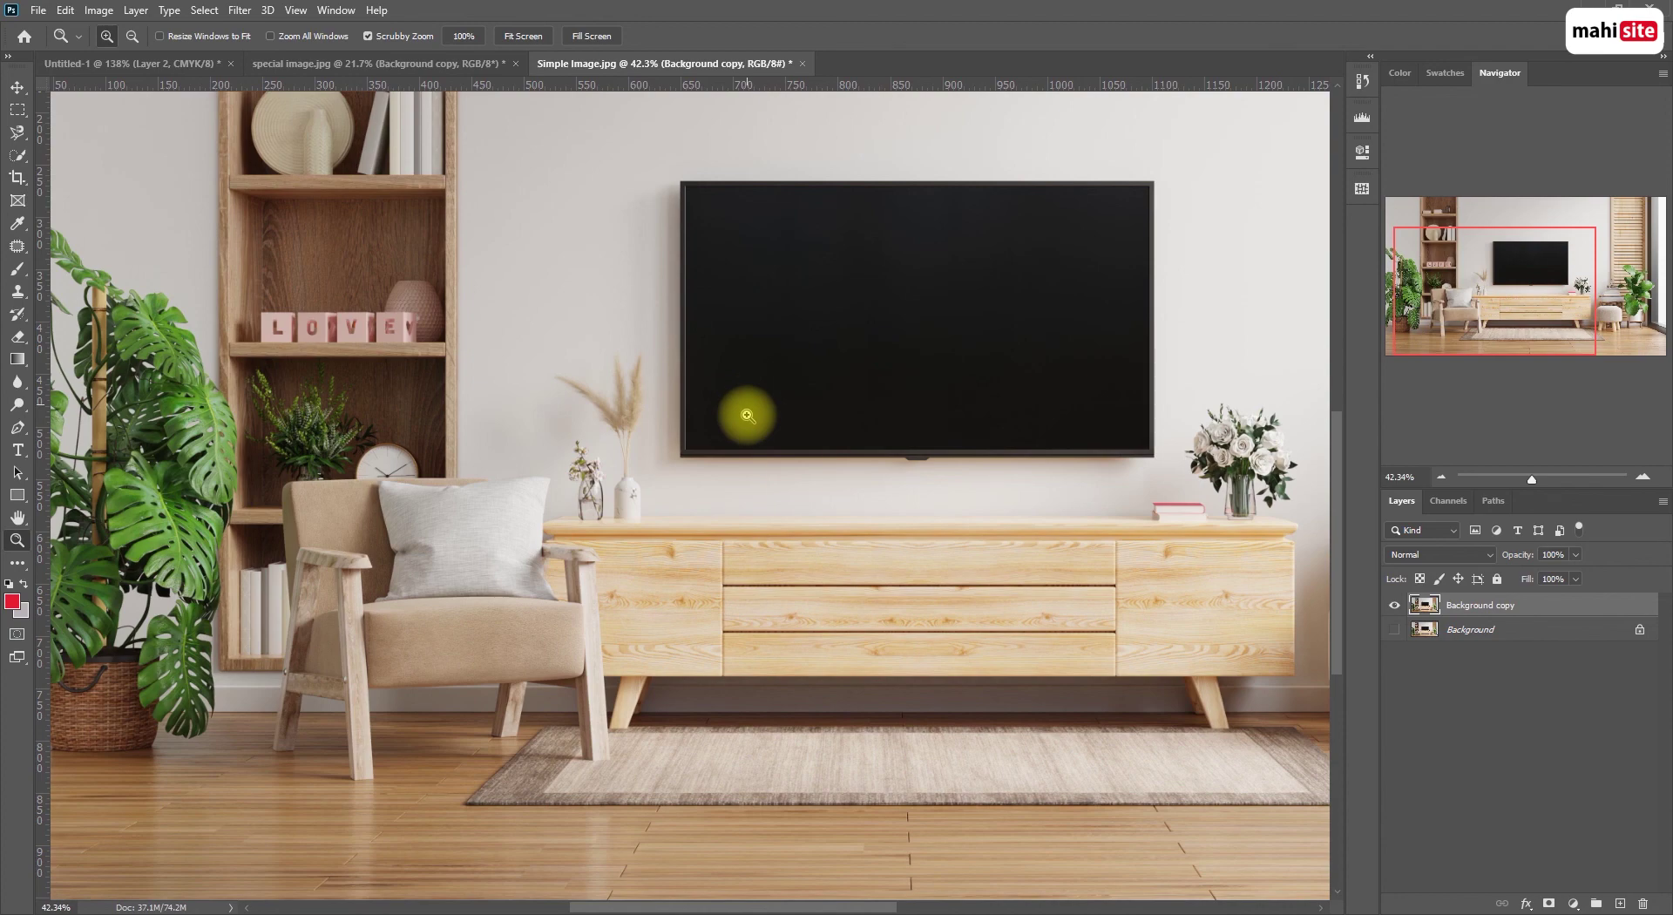
pyautogui.moveTo(847, 494); pyautogui.dragTo(815, 485)
pyautogui.hotkey('ctrl', '0')
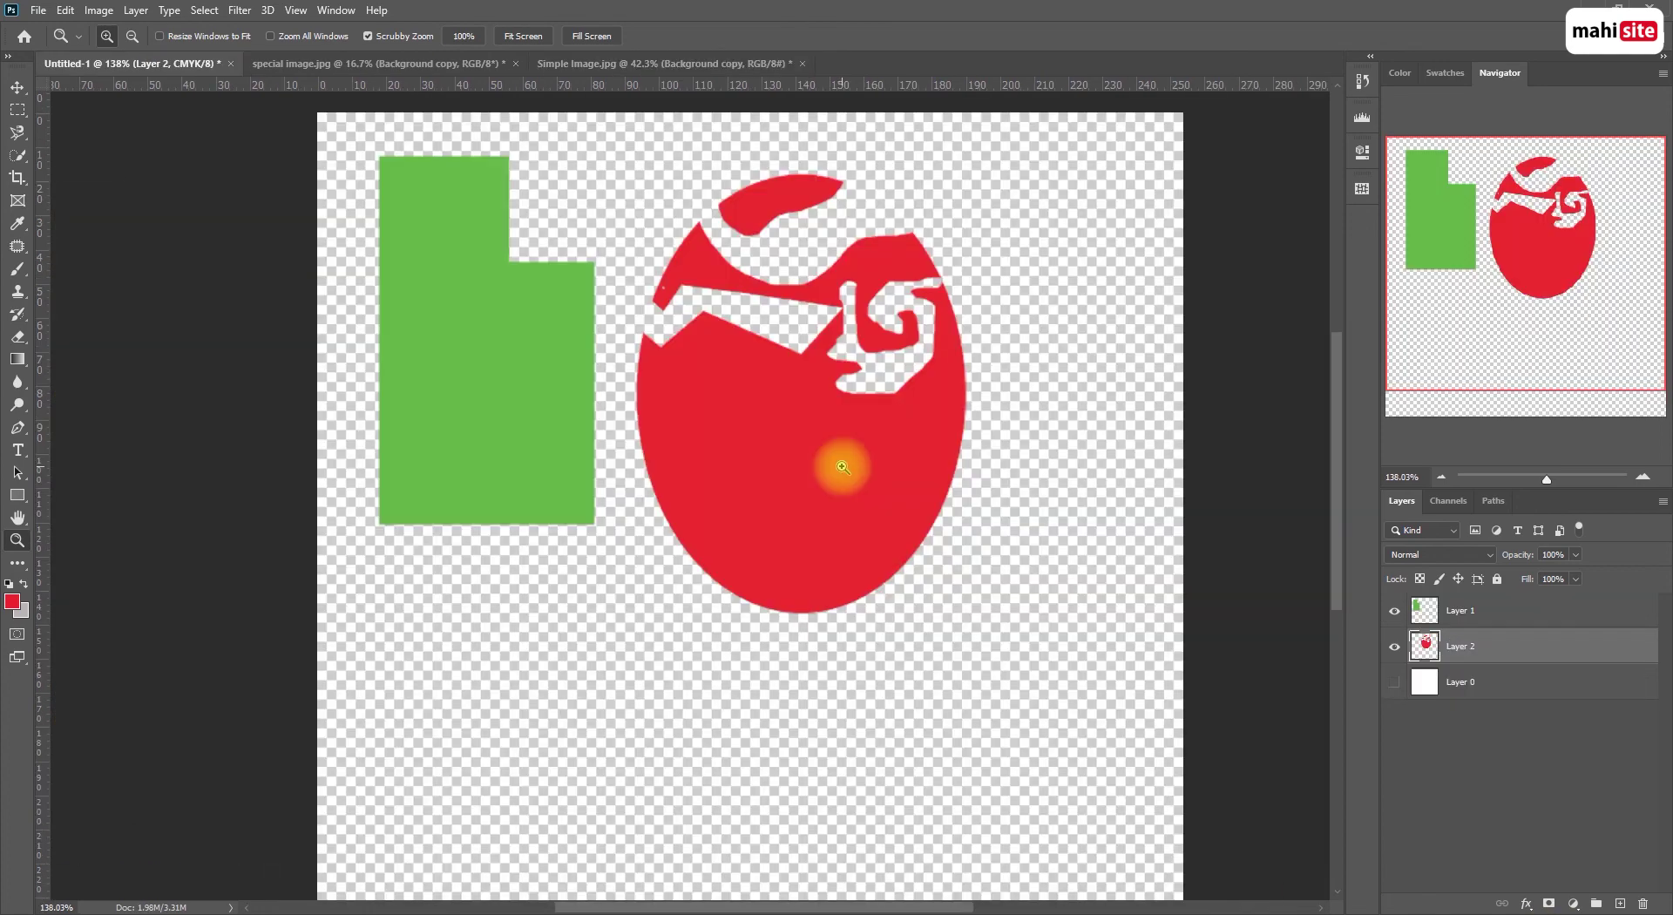
pyautogui.click(445, 63)
pyautogui.moveTo(654, 481); pyautogui.dragTo(680, 481)
pyautogui.click(587, 66)
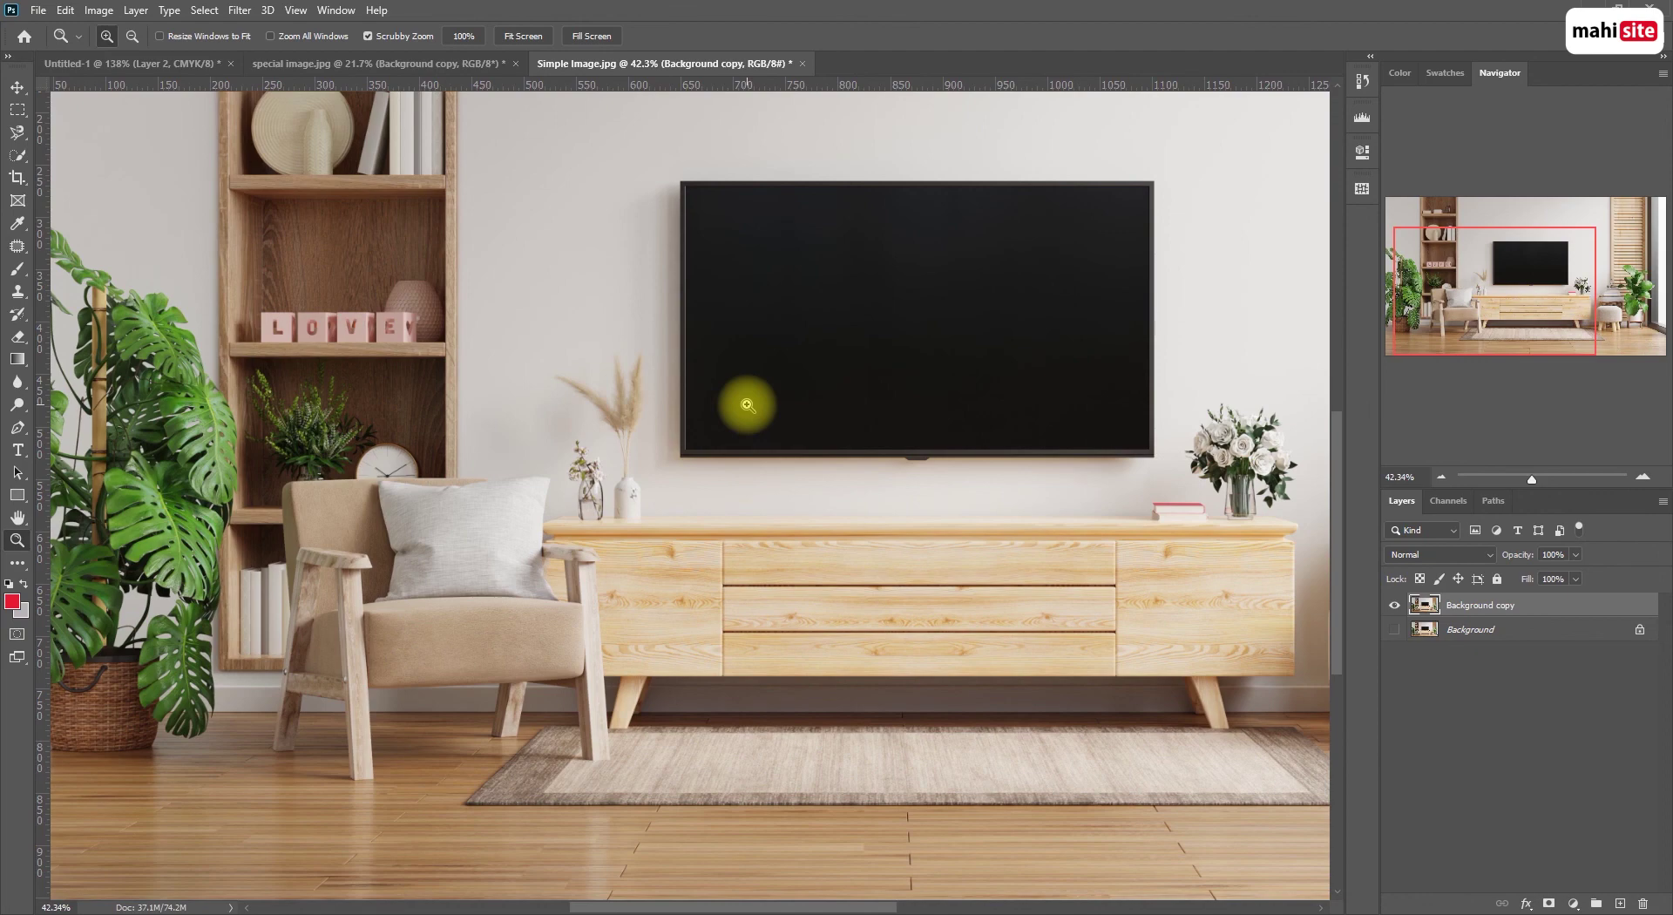
pyautogui.hotkey('ctrl', '0')
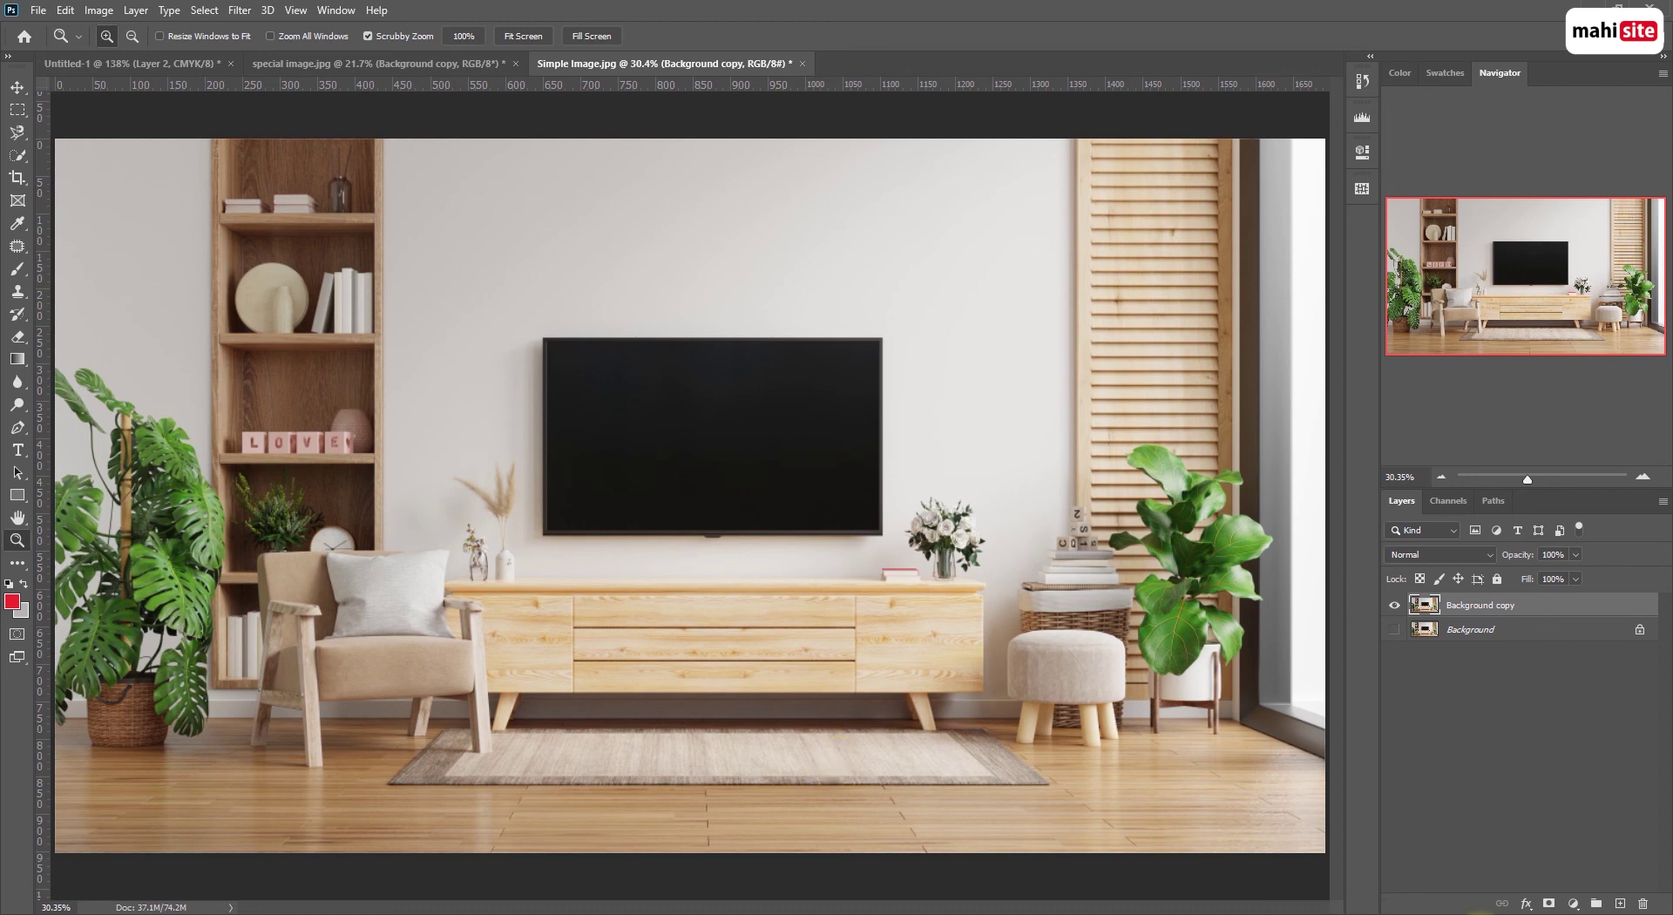
pyautogui.click(1442, 914)
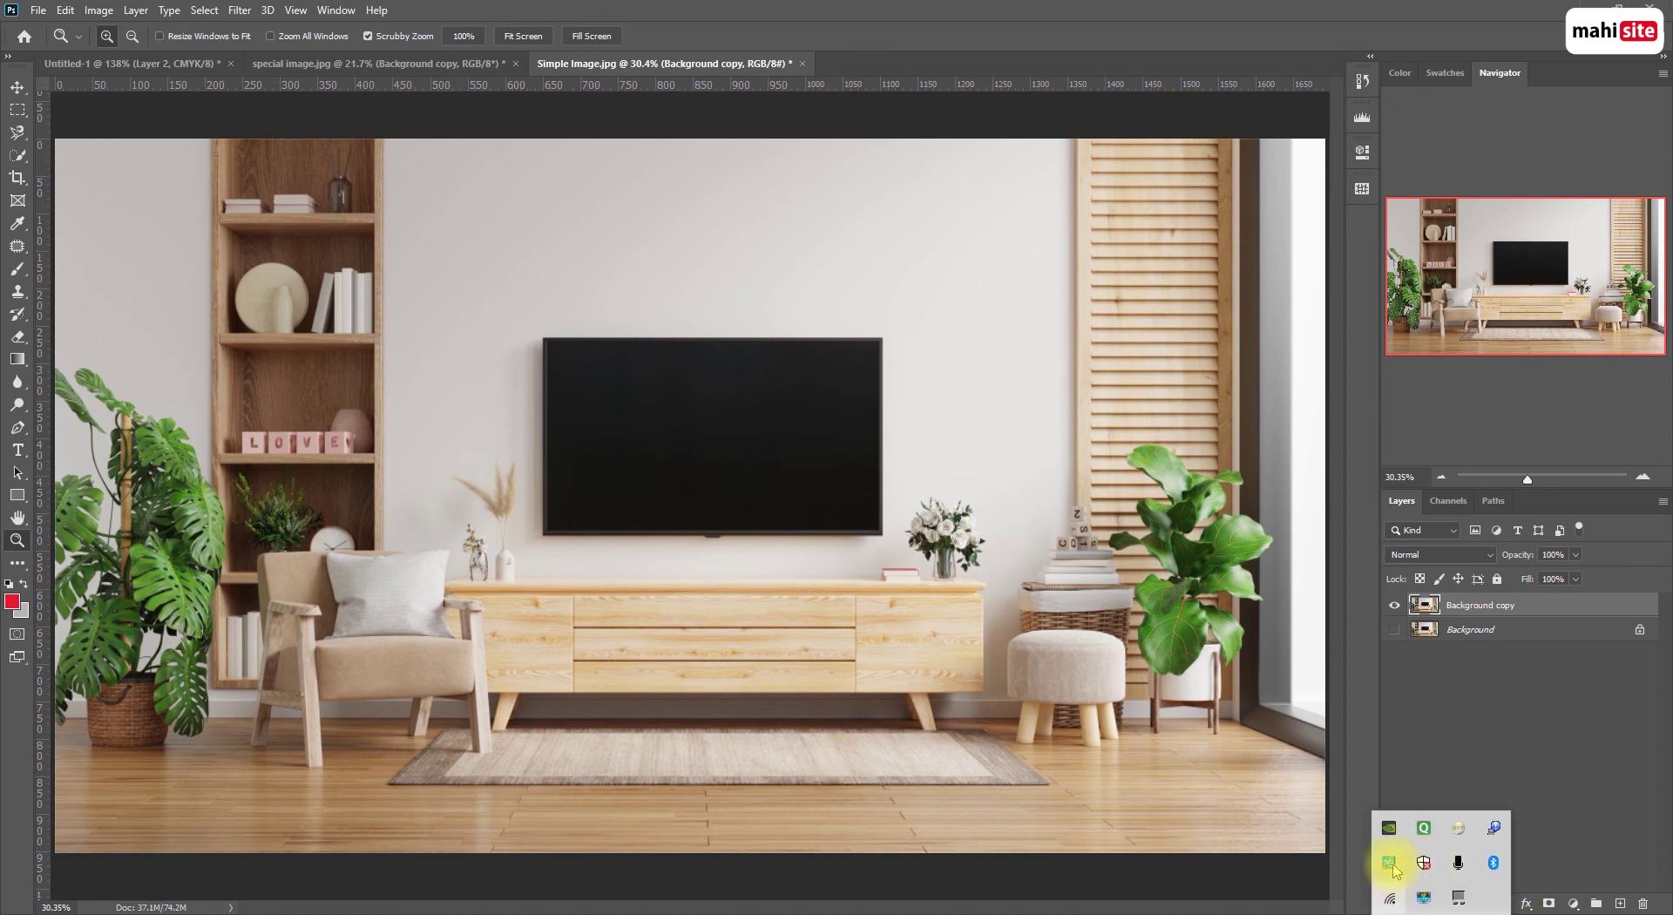